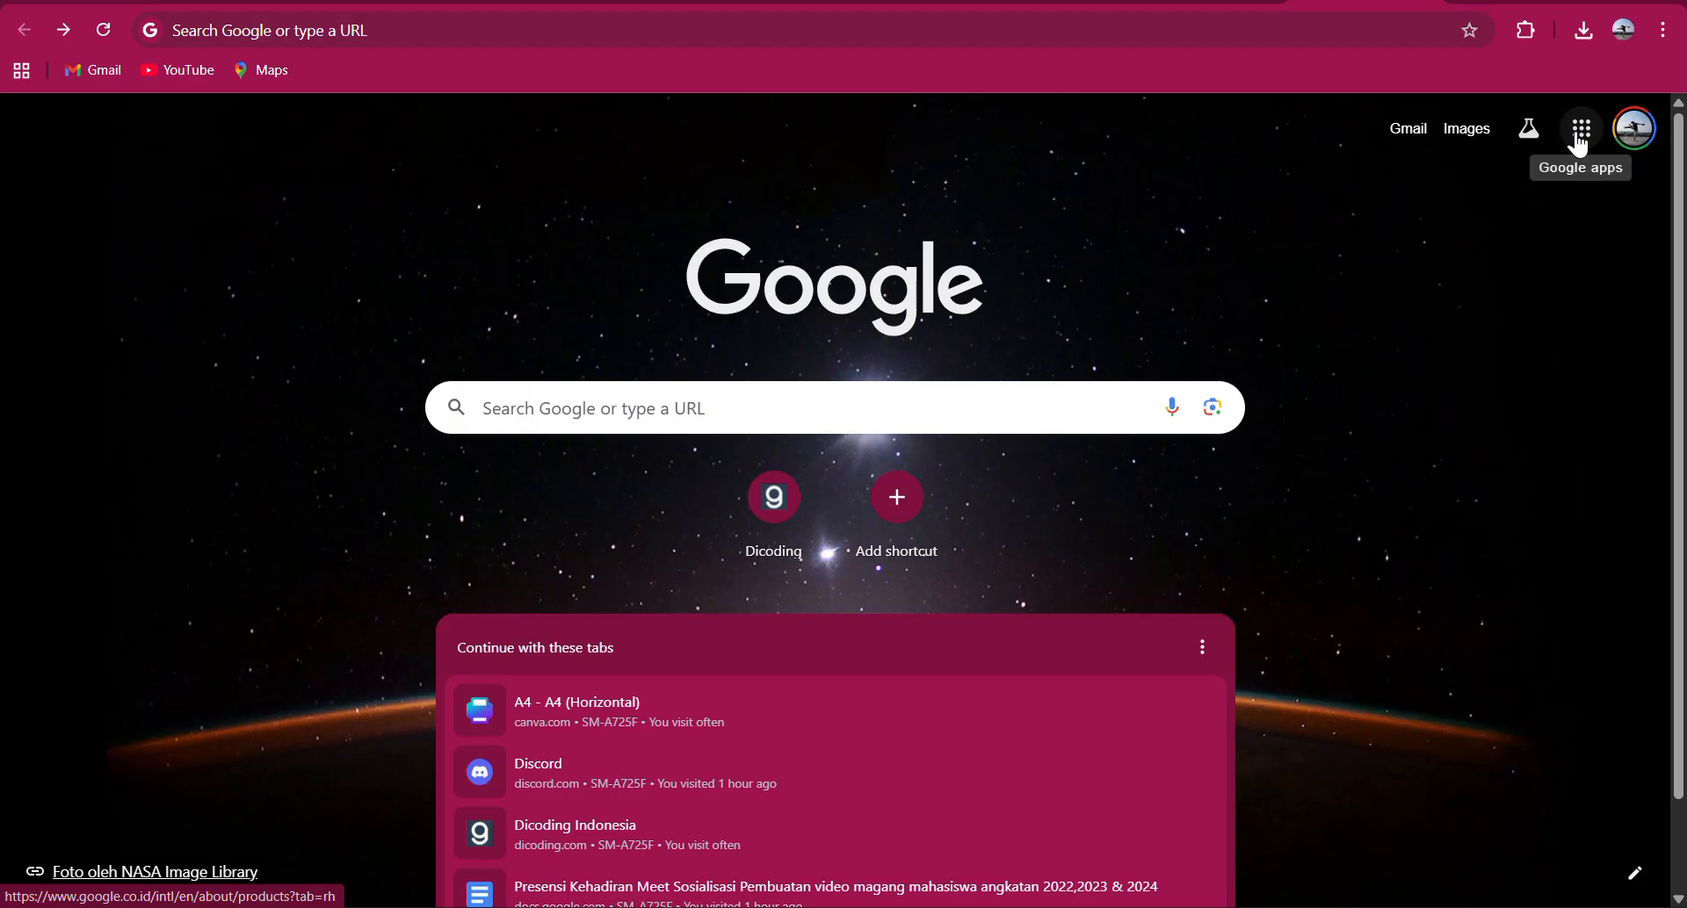
pyautogui.click(1582, 139)
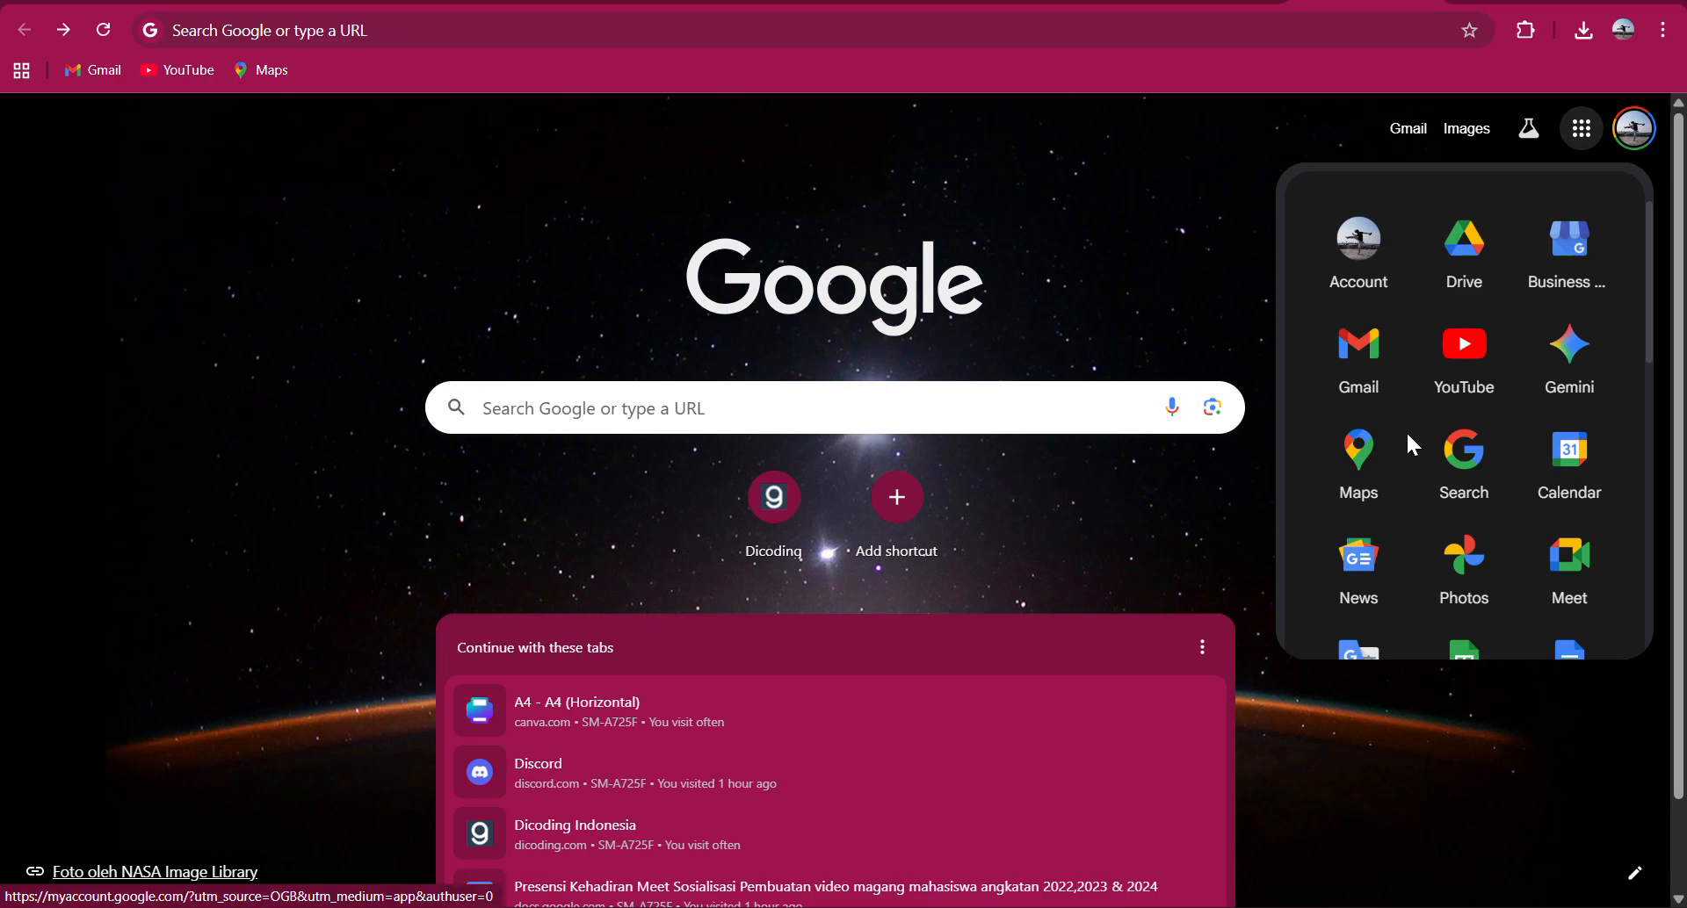
pyautogui.scroll(-1, 1412, 444)
pyautogui.scroll(-1, 1412, 444)
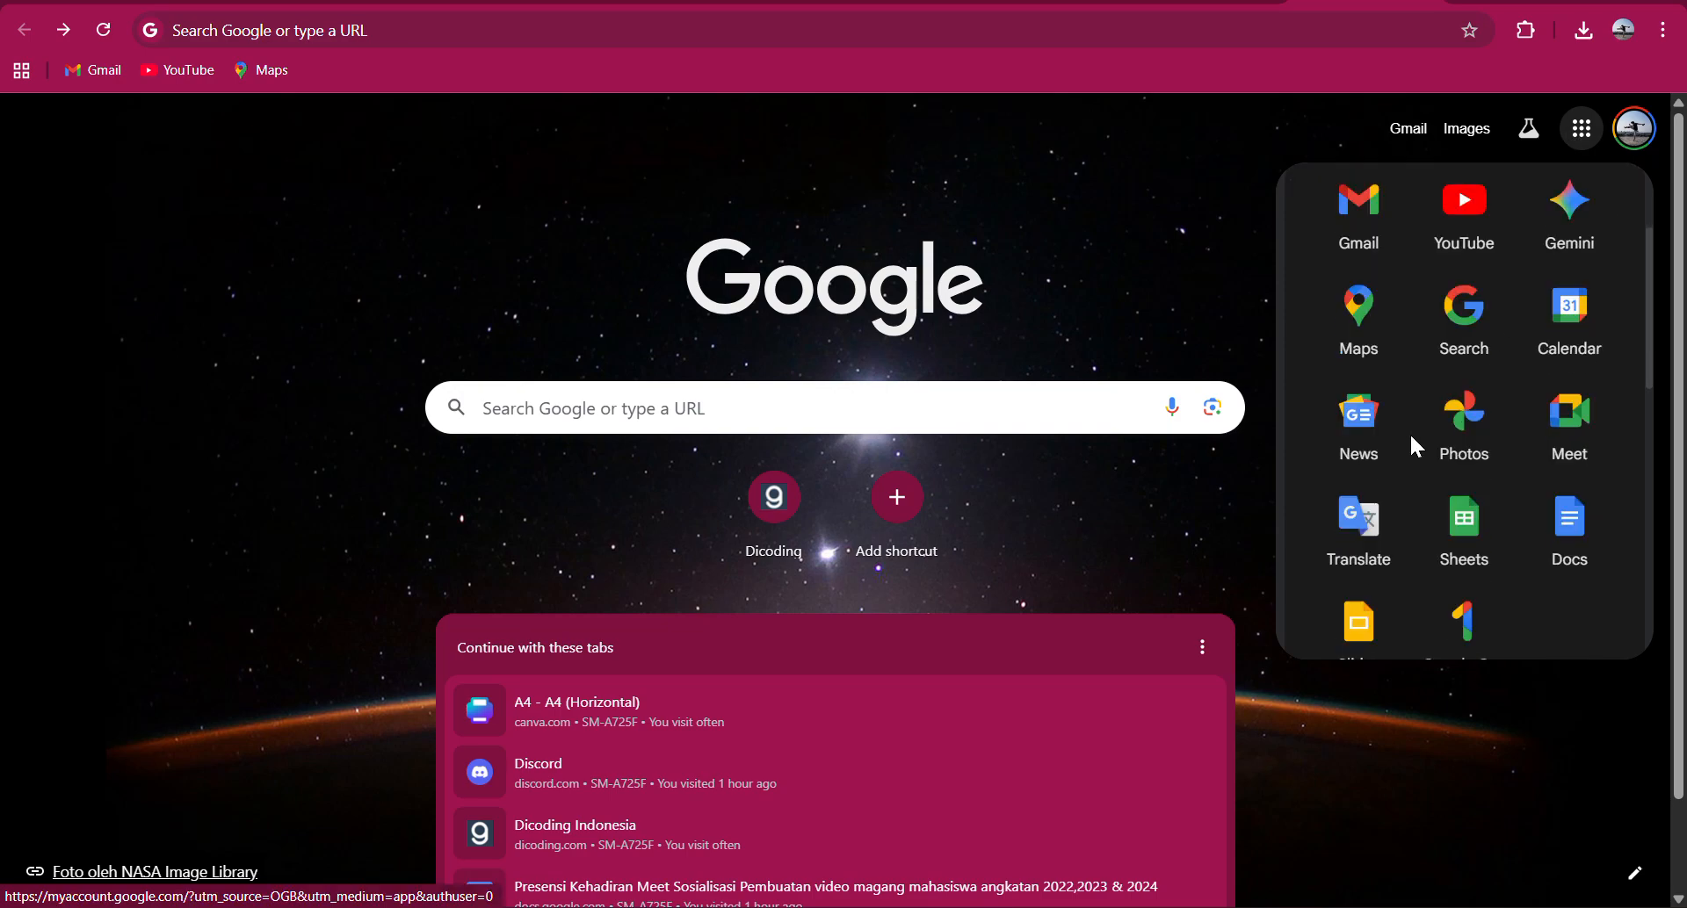
pyautogui.scroll(-3, 1380, 422)
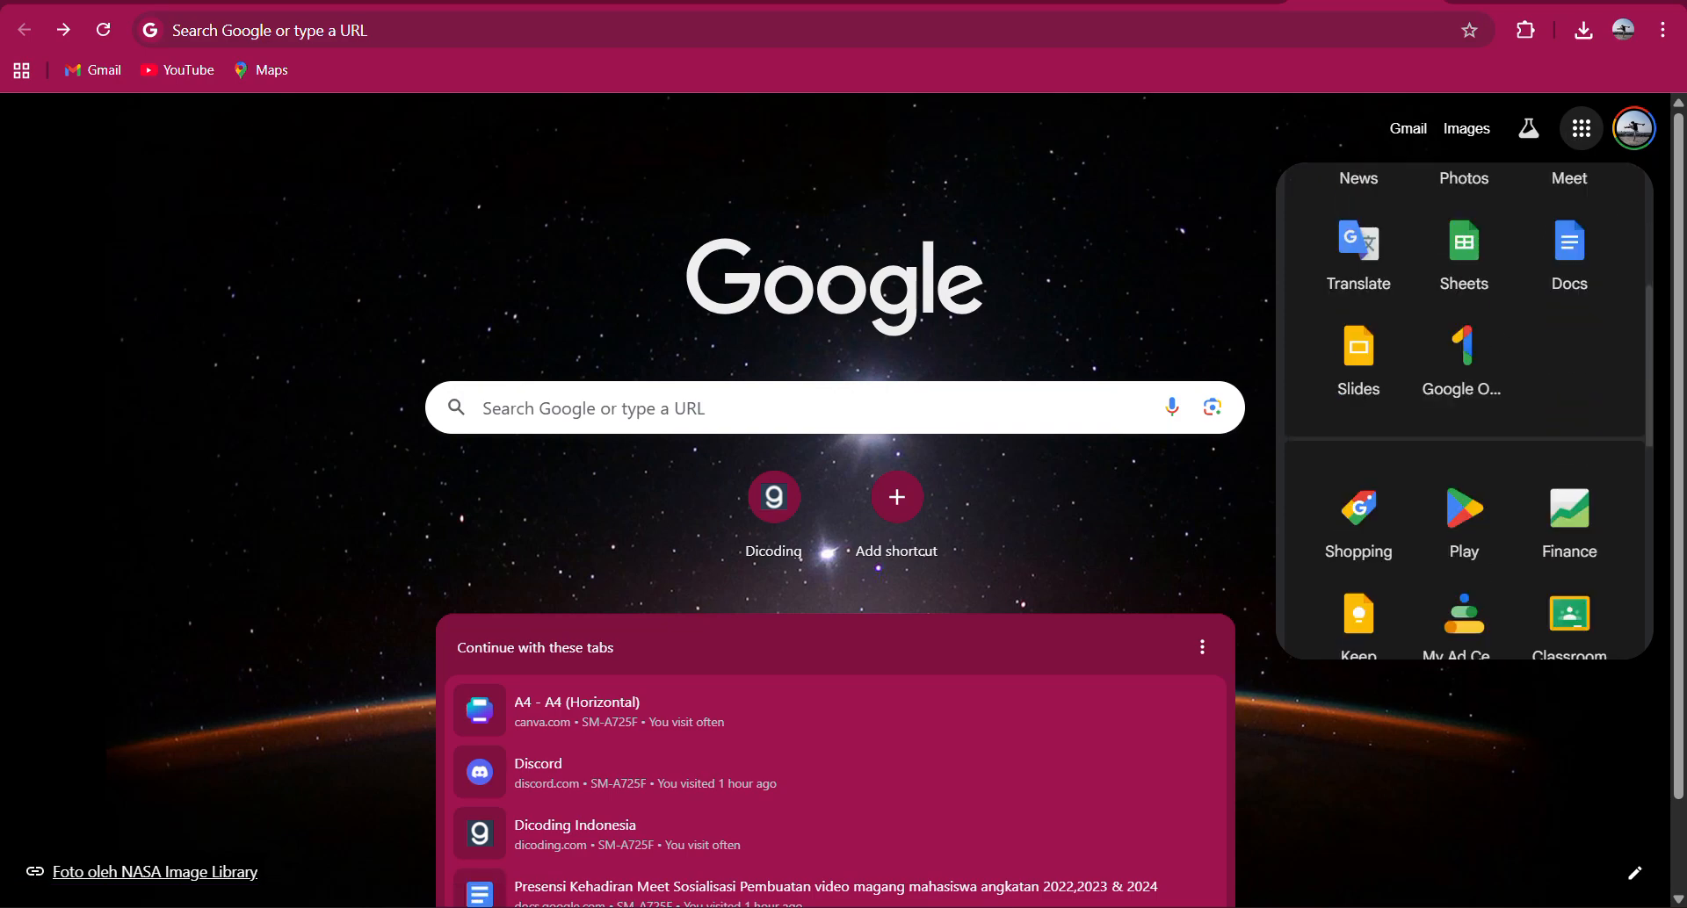
pyautogui.click(731, 2)
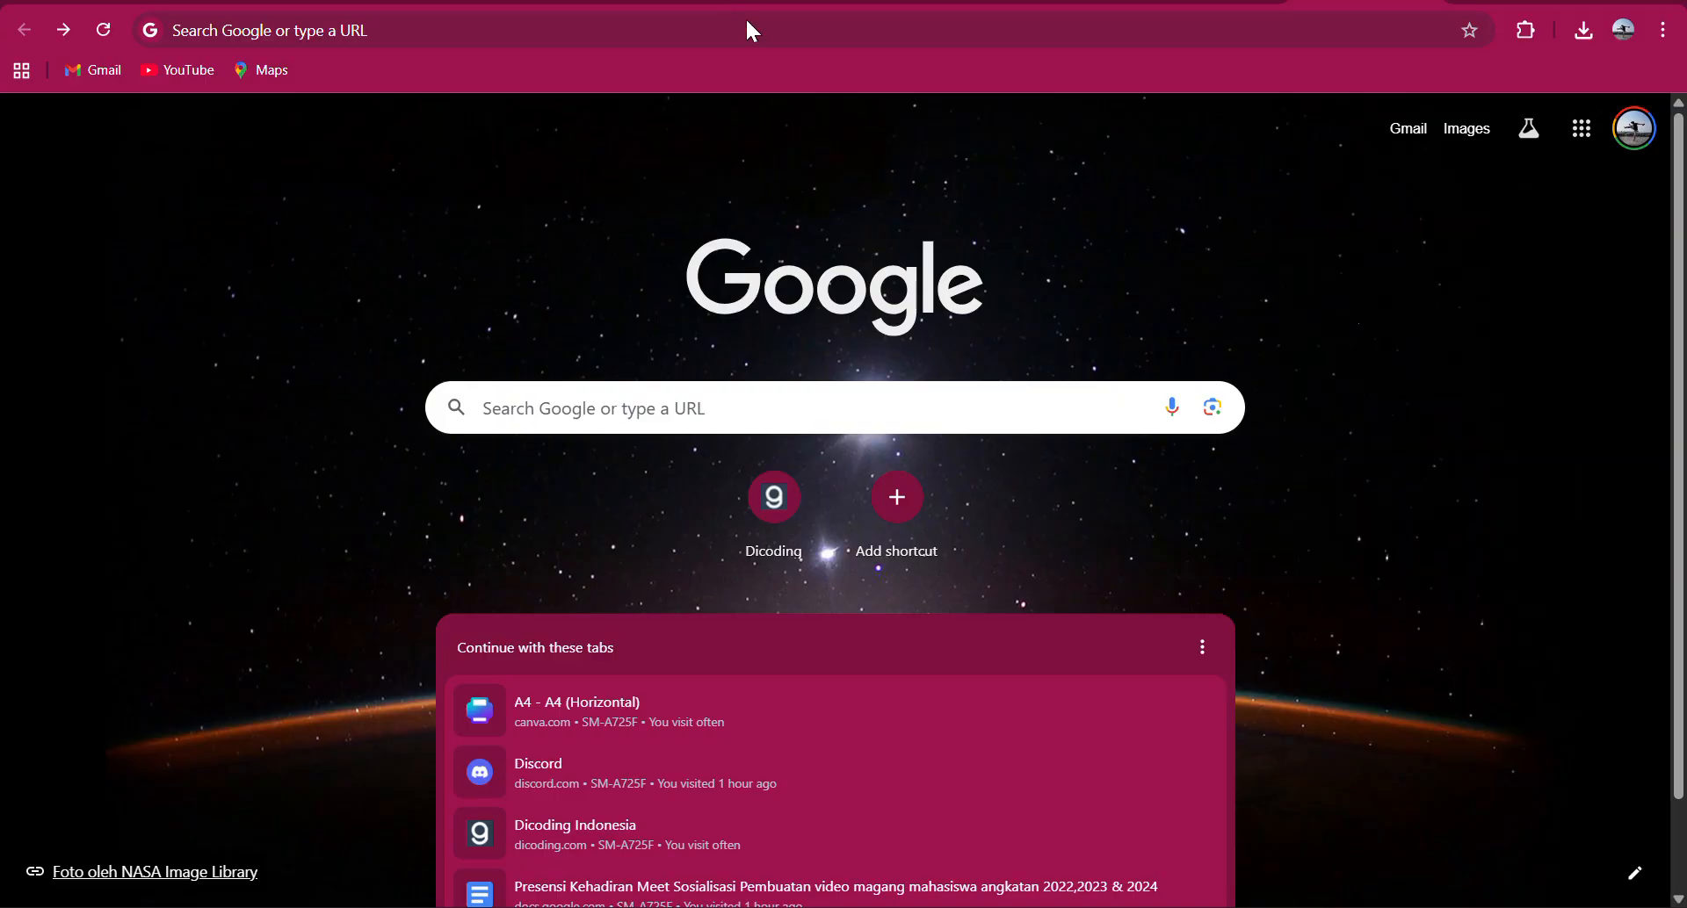
# Open Google Forms from the list of Google apps.
pyautogui.click(1582, 141)
pyautogui.scroll(-1, 1472, 475)
pyautogui.scroll(-3, 1474, 484)
pyautogui.scroll(-3, 1474, 485)
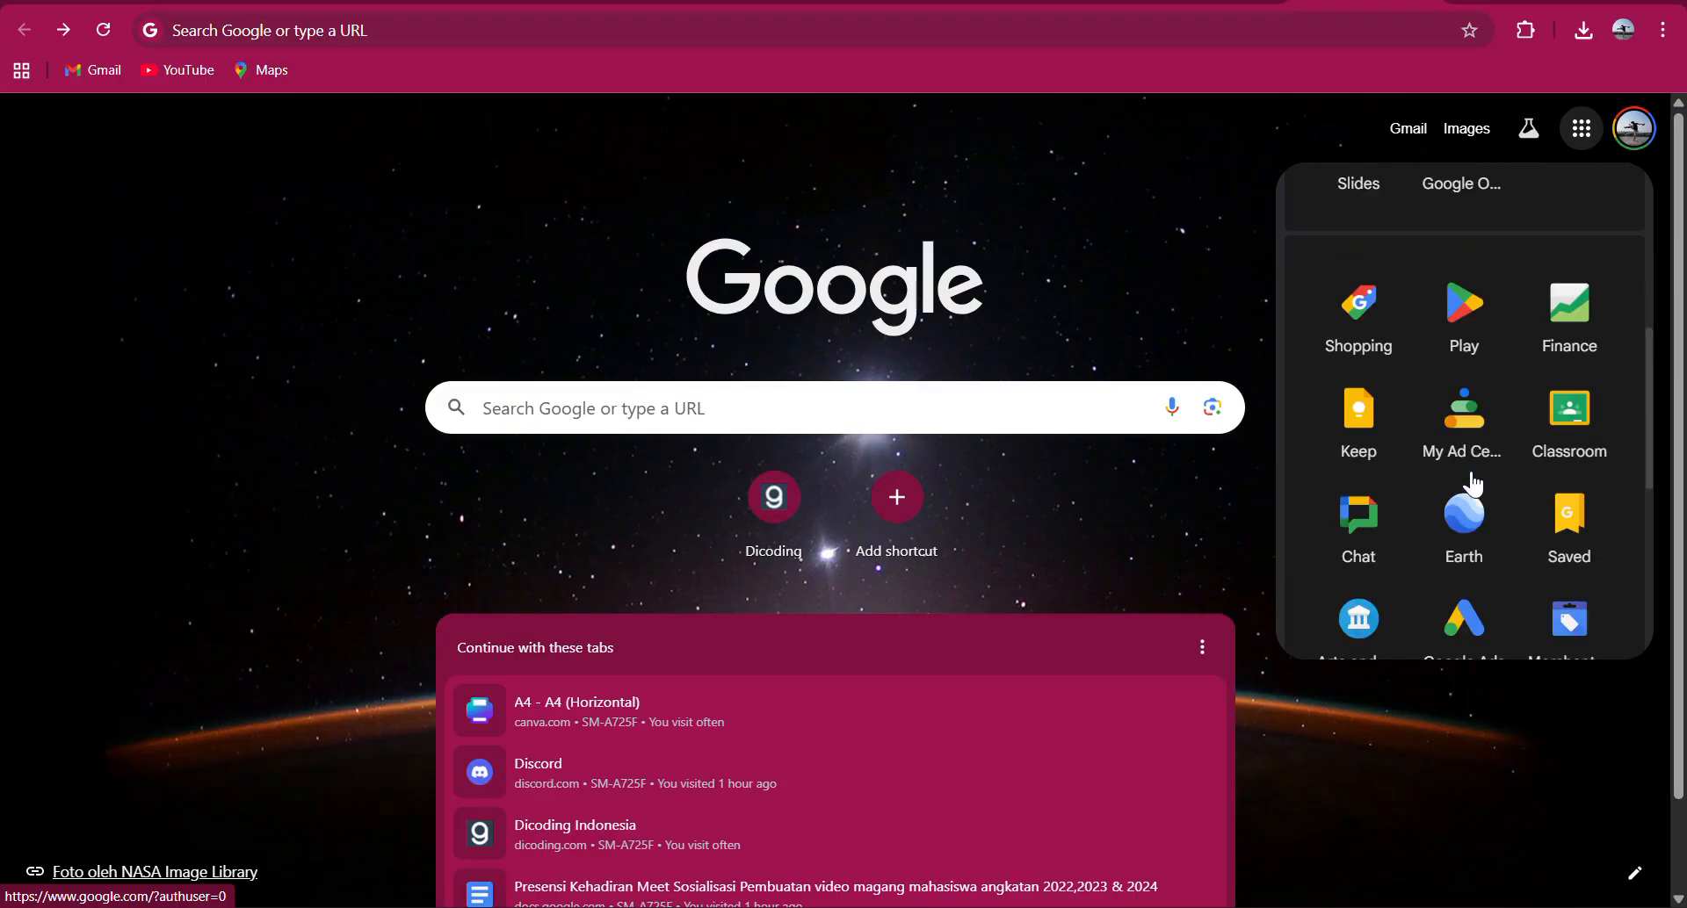
pyautogui.scroll(-3, 1474, 483)
pyautogui.scroll(-3, 1473, 482)
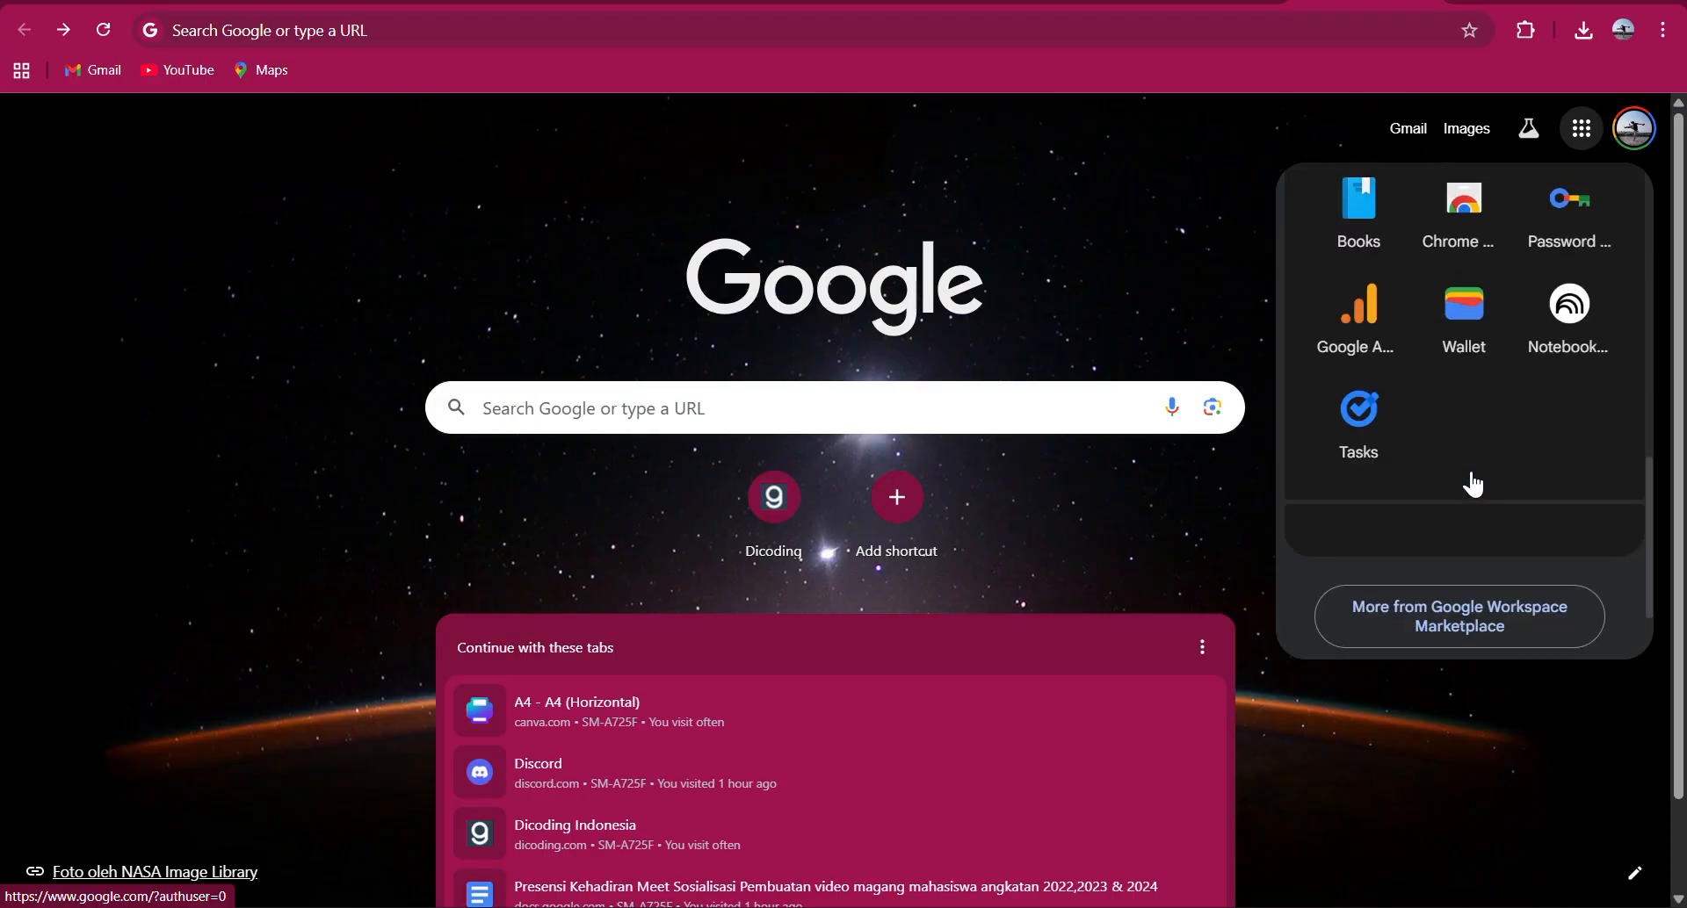
pyautogui.scroll(4, 1473, 482)
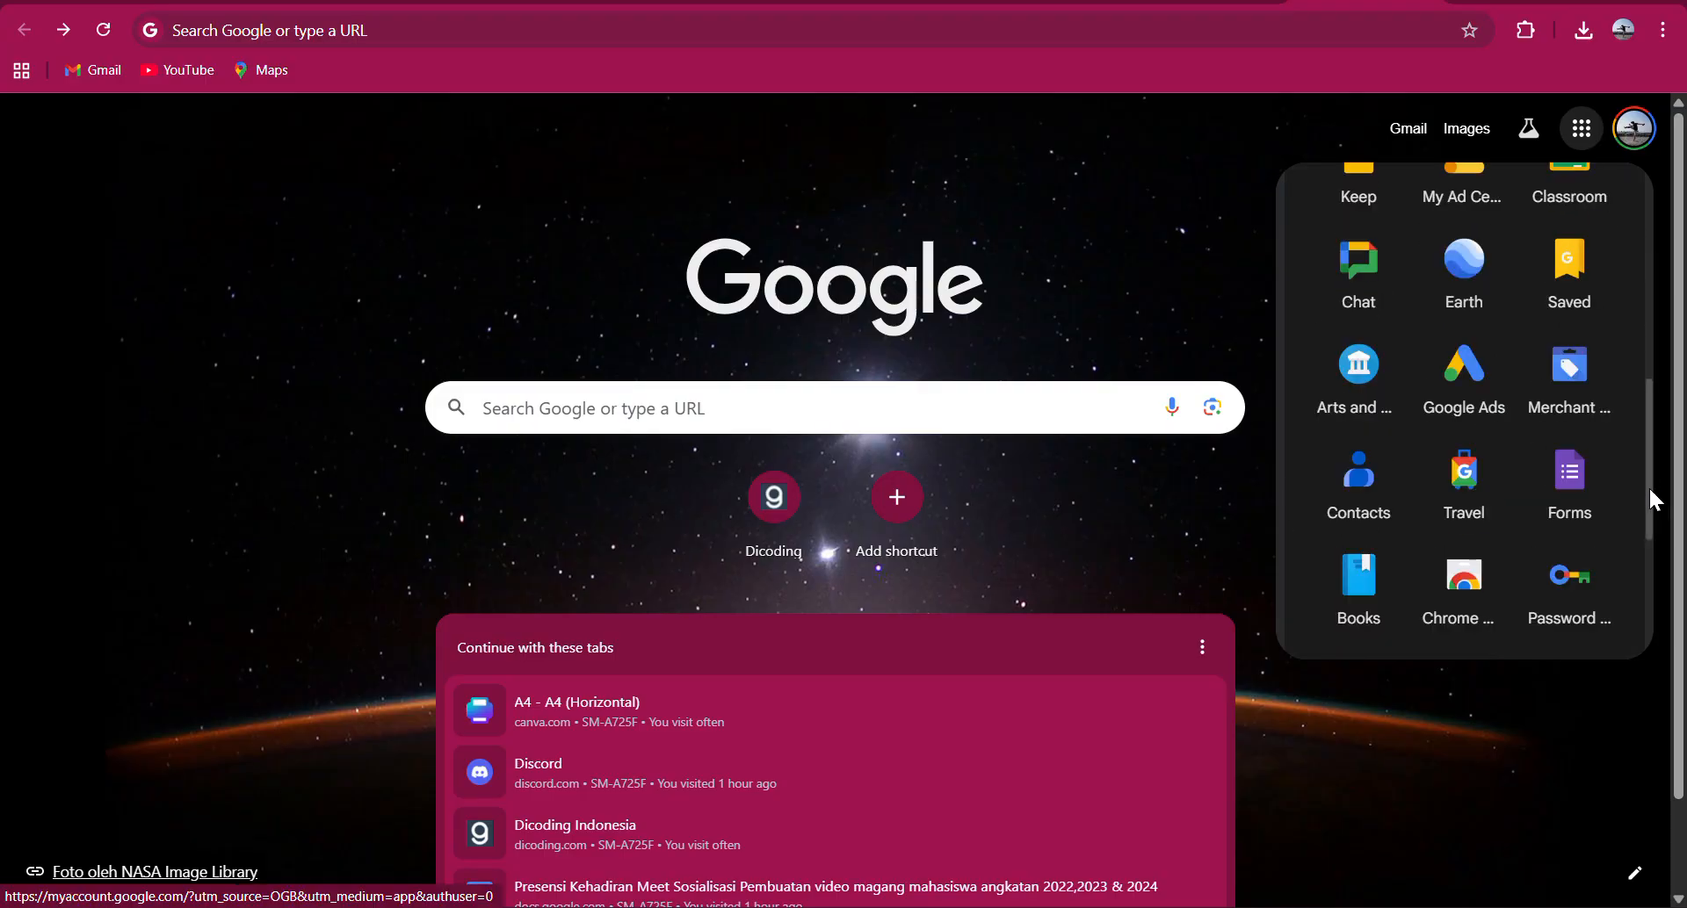
pyautogui.click(1556, 479)
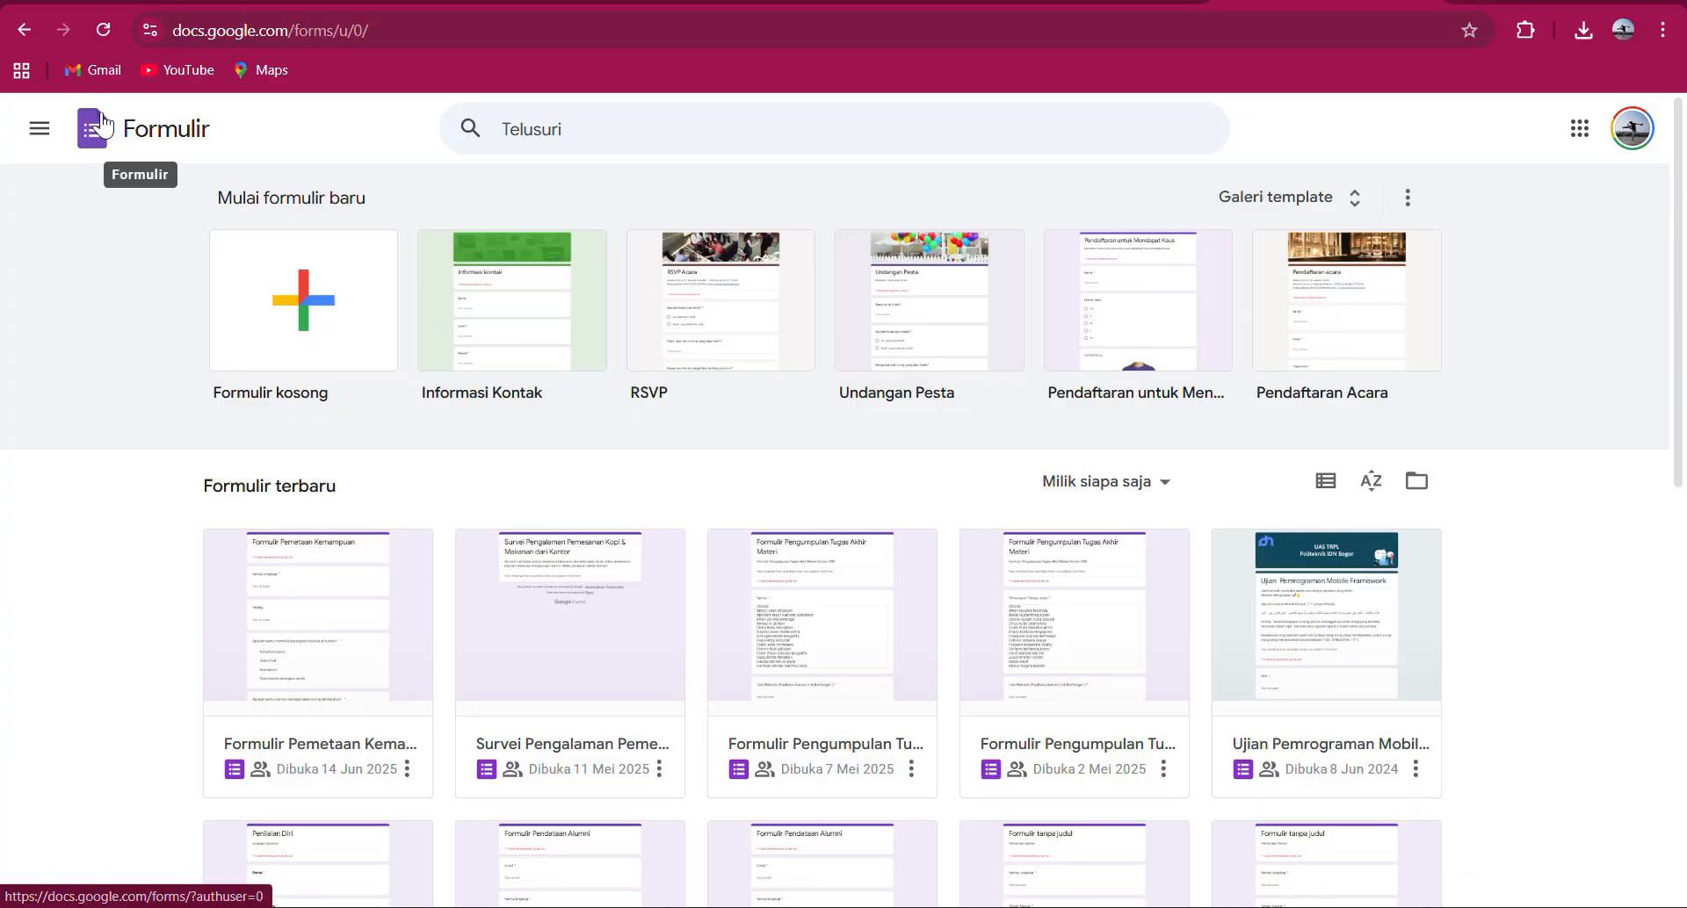
# Create a new blank form.
pyautogui.click(38, 132)
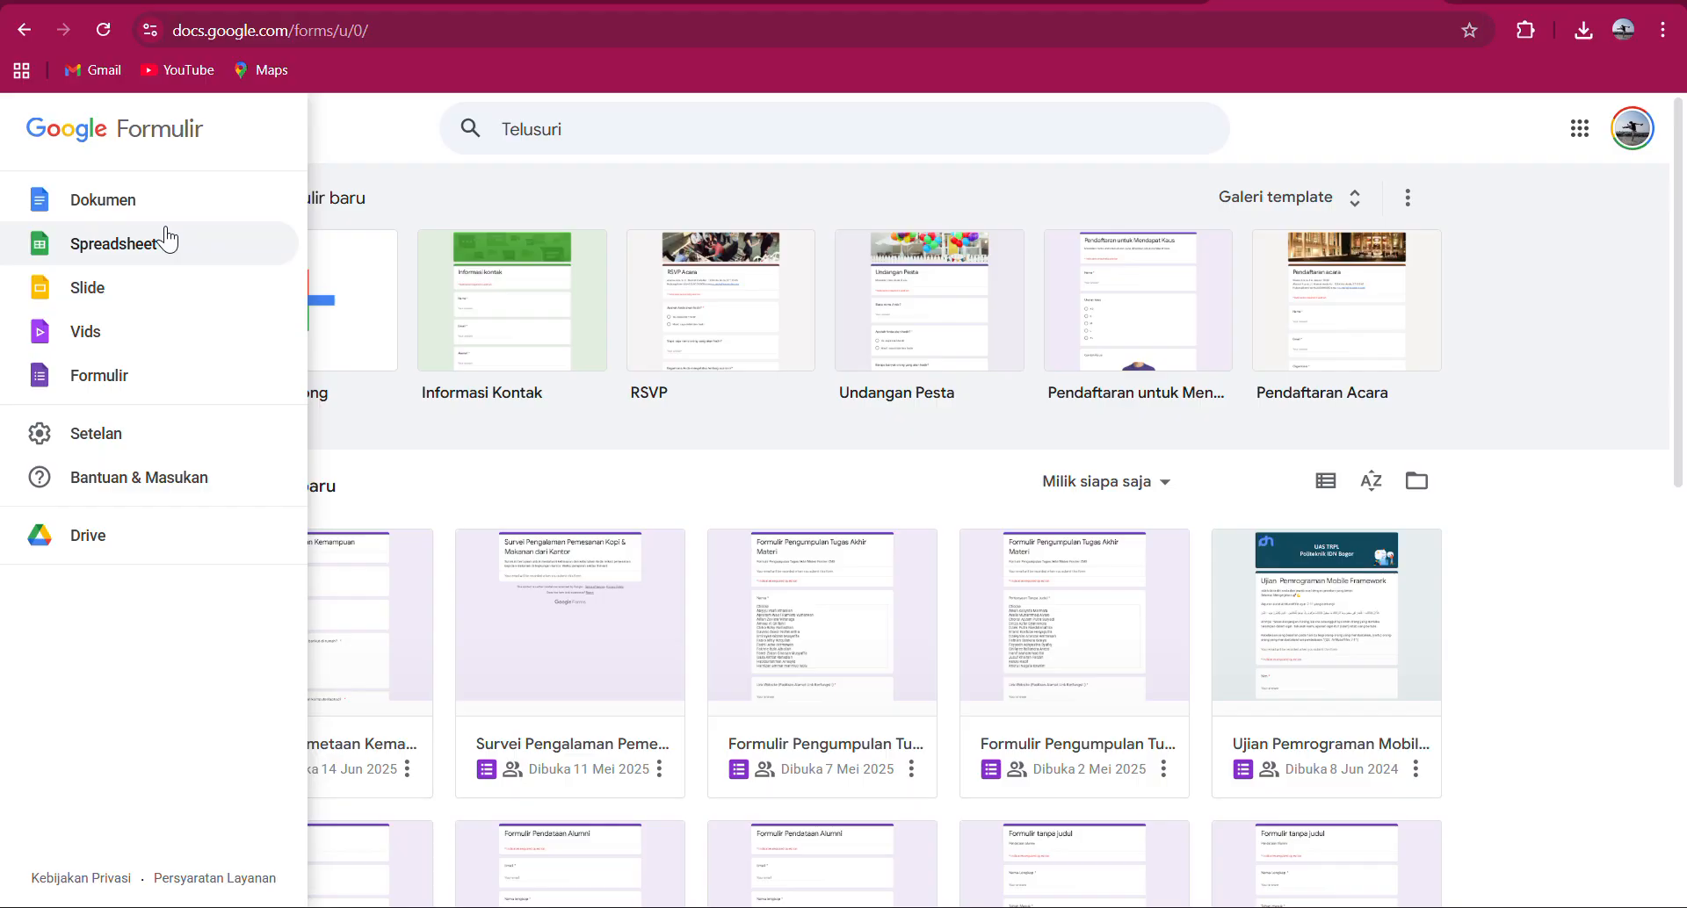
pyautogui.click(527, 476)
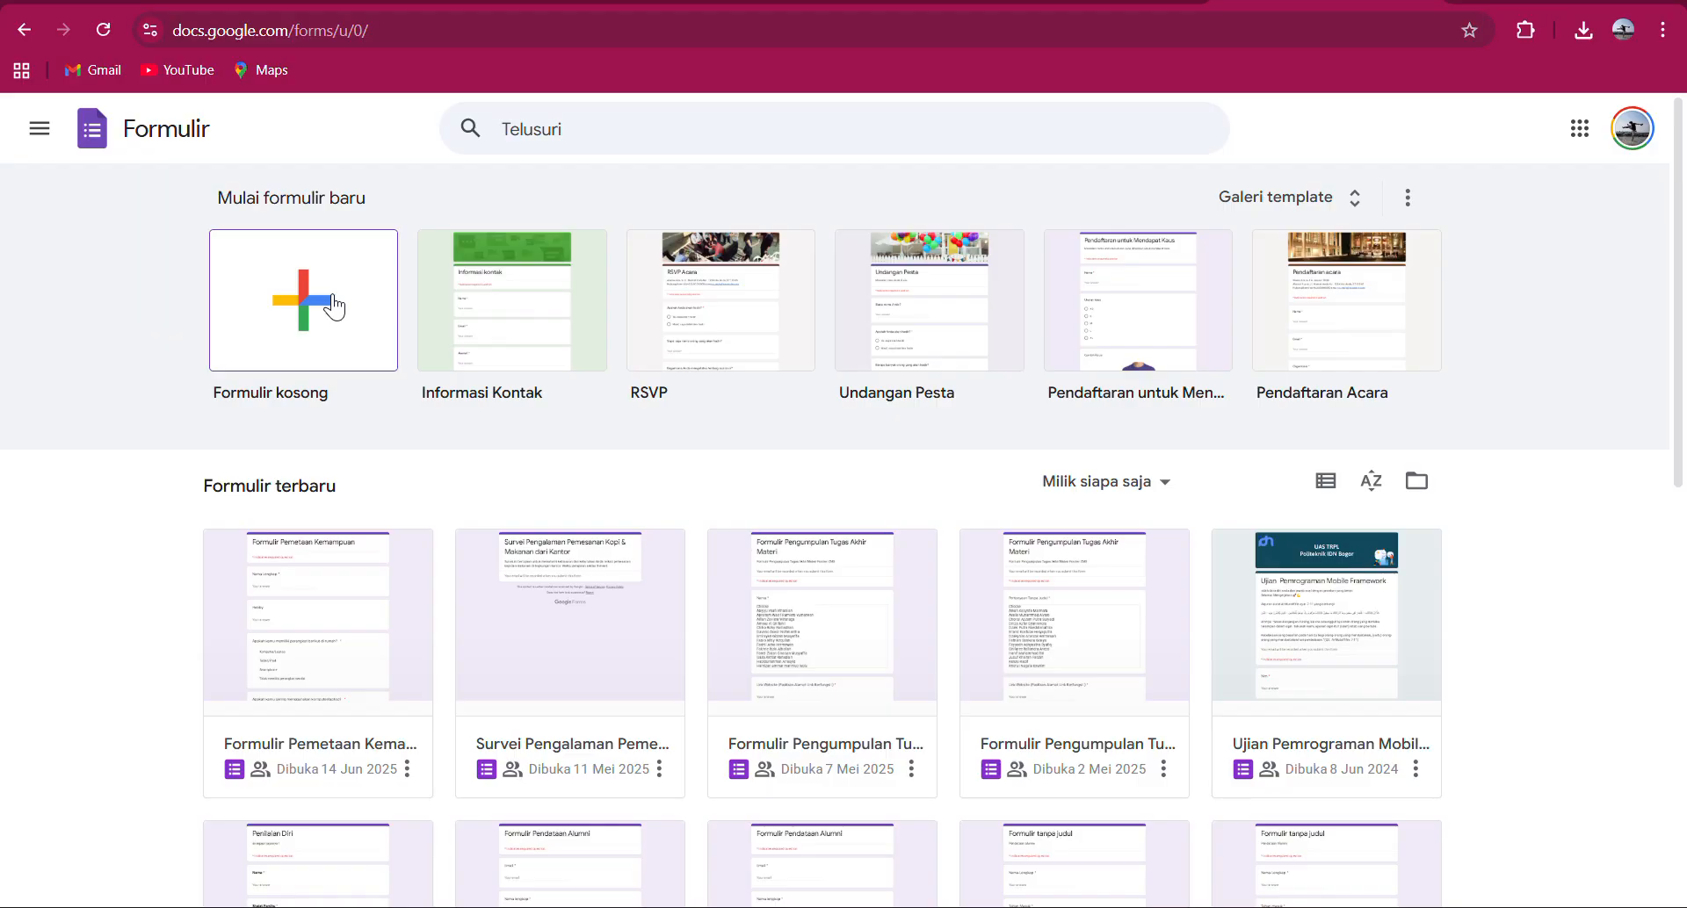
pyautogui.click(280, 308)
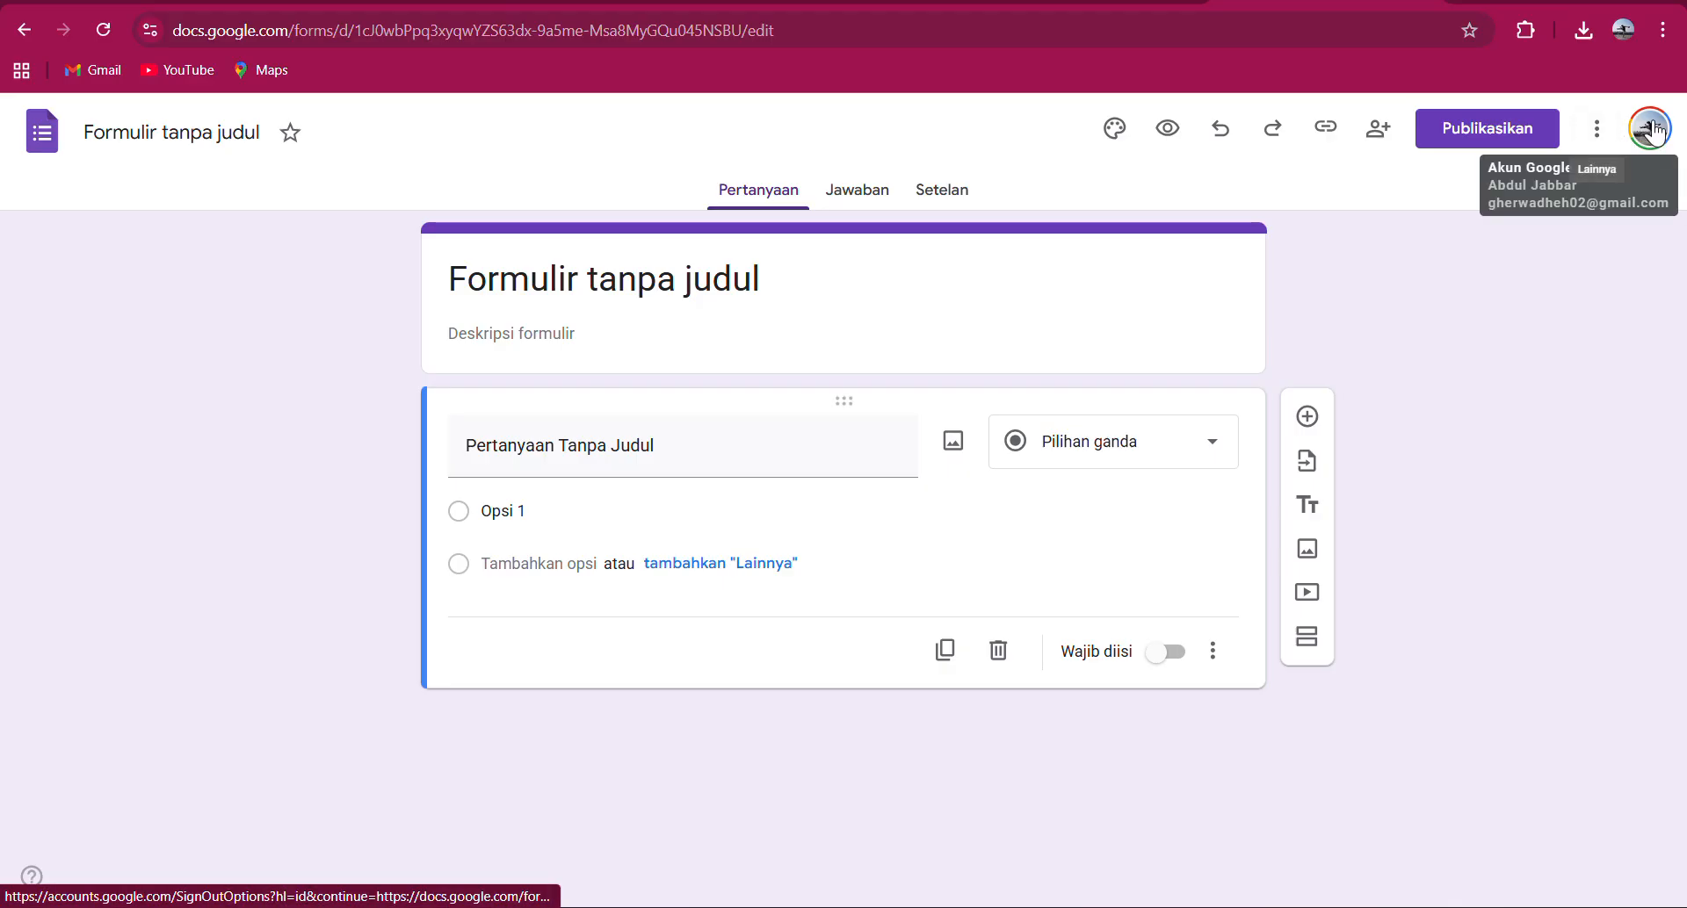
# Examine the form's additional options and its publishing dialog without publishing the form.
pyautogui.click(1595, 132)
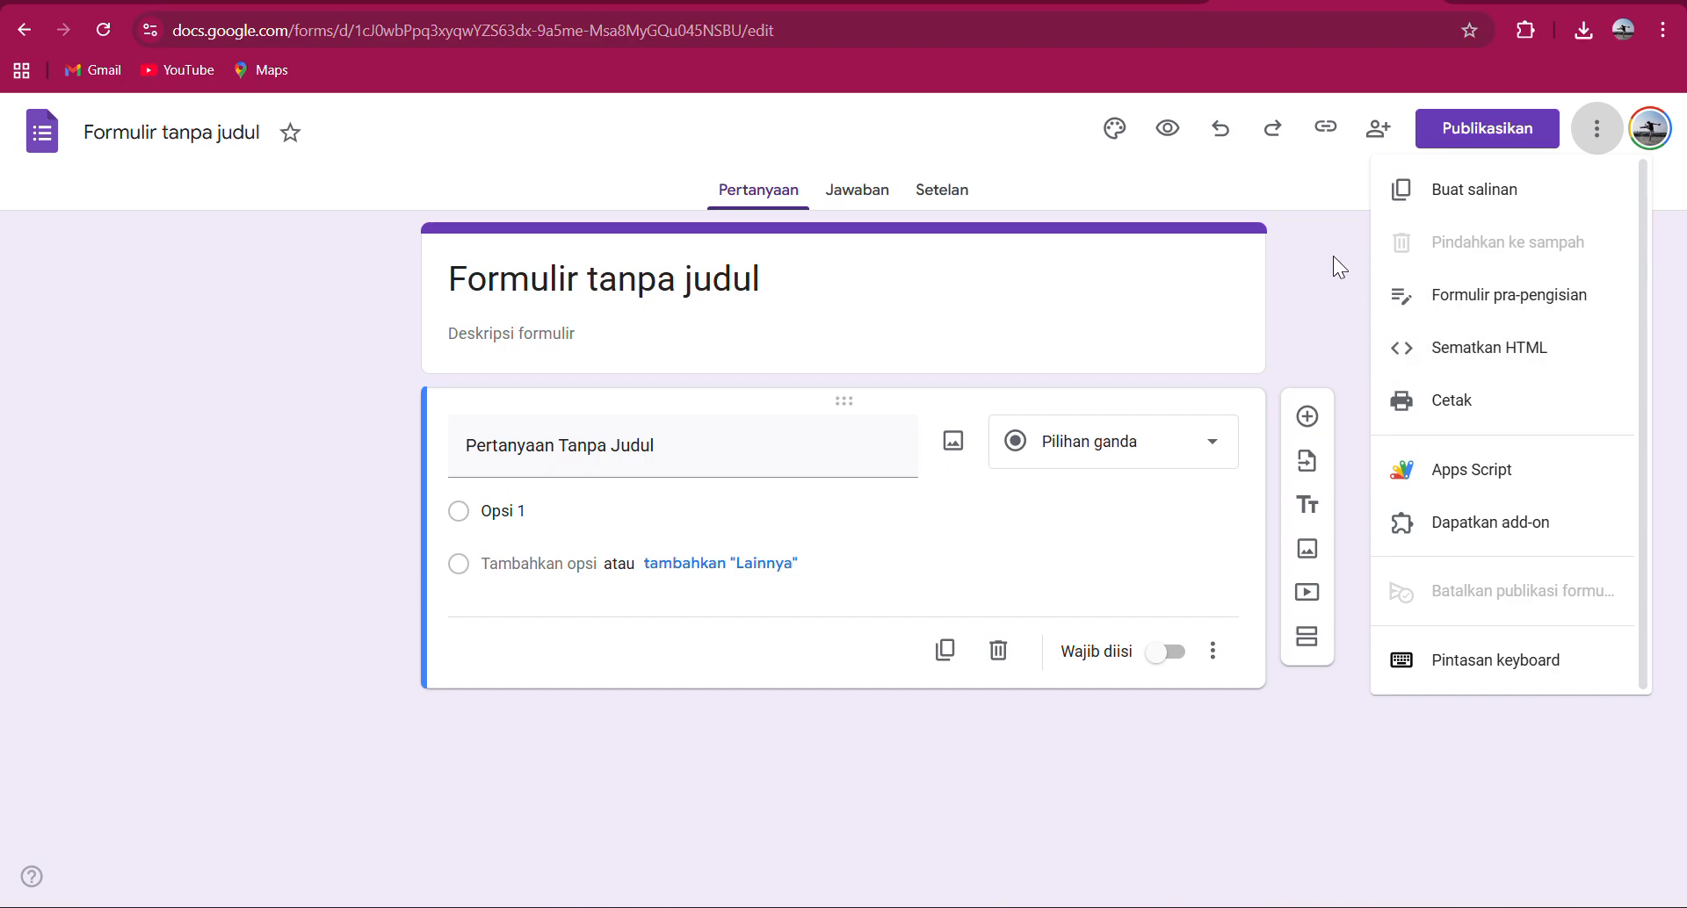
pyautogui.click(1335, 226)
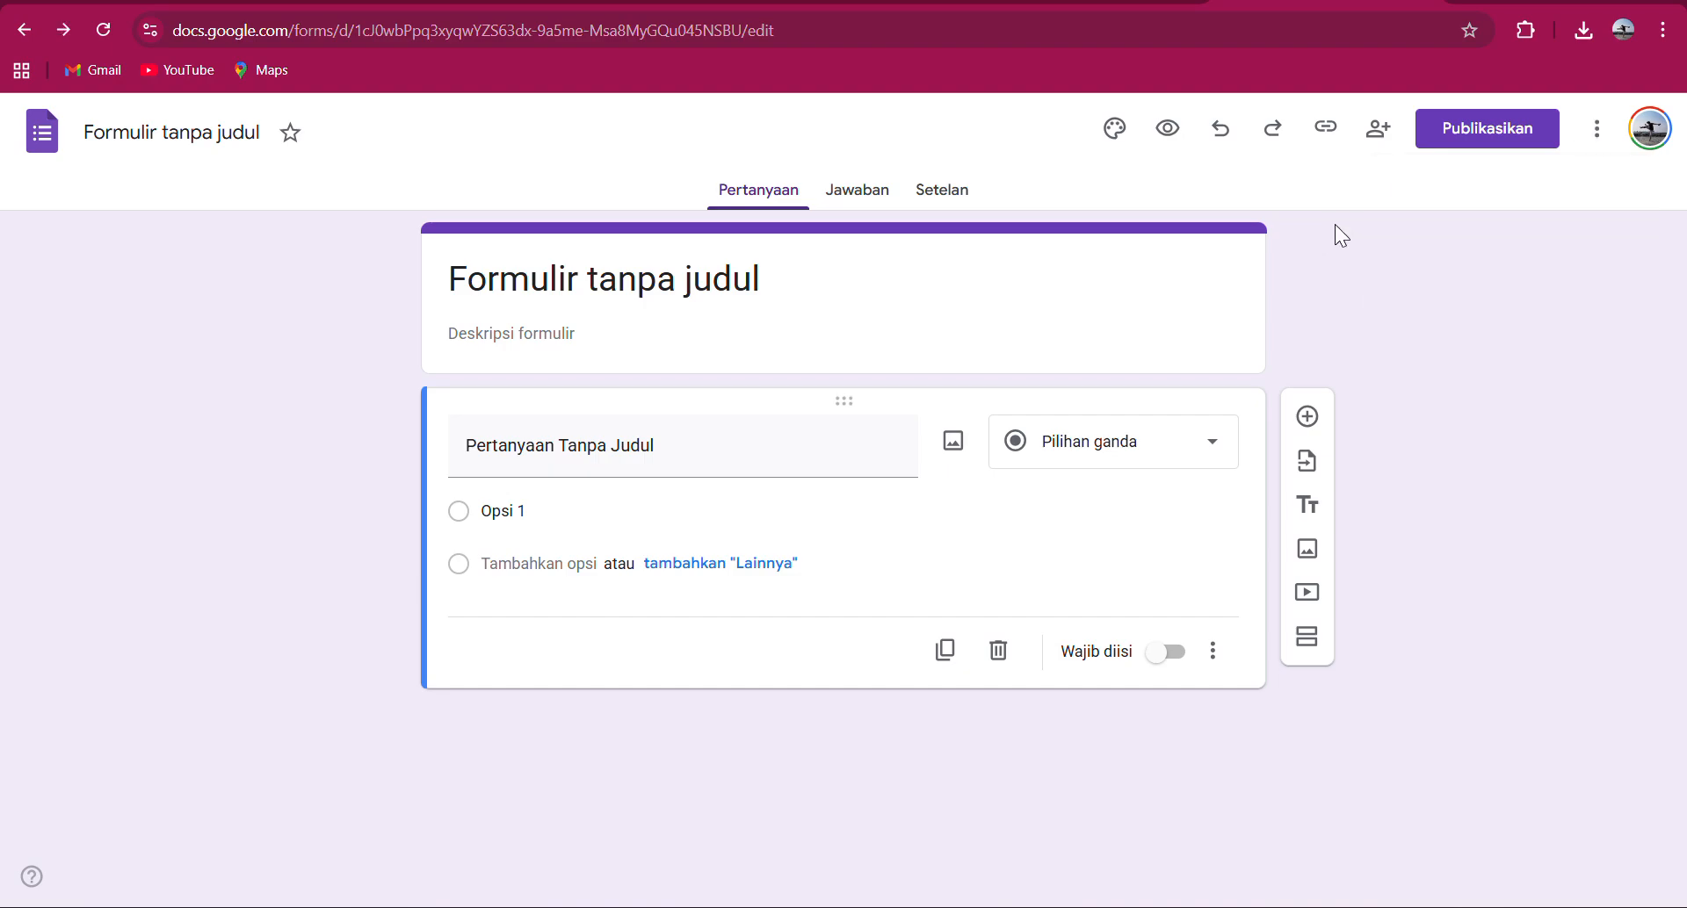
pyautogui.click(1494, 131)
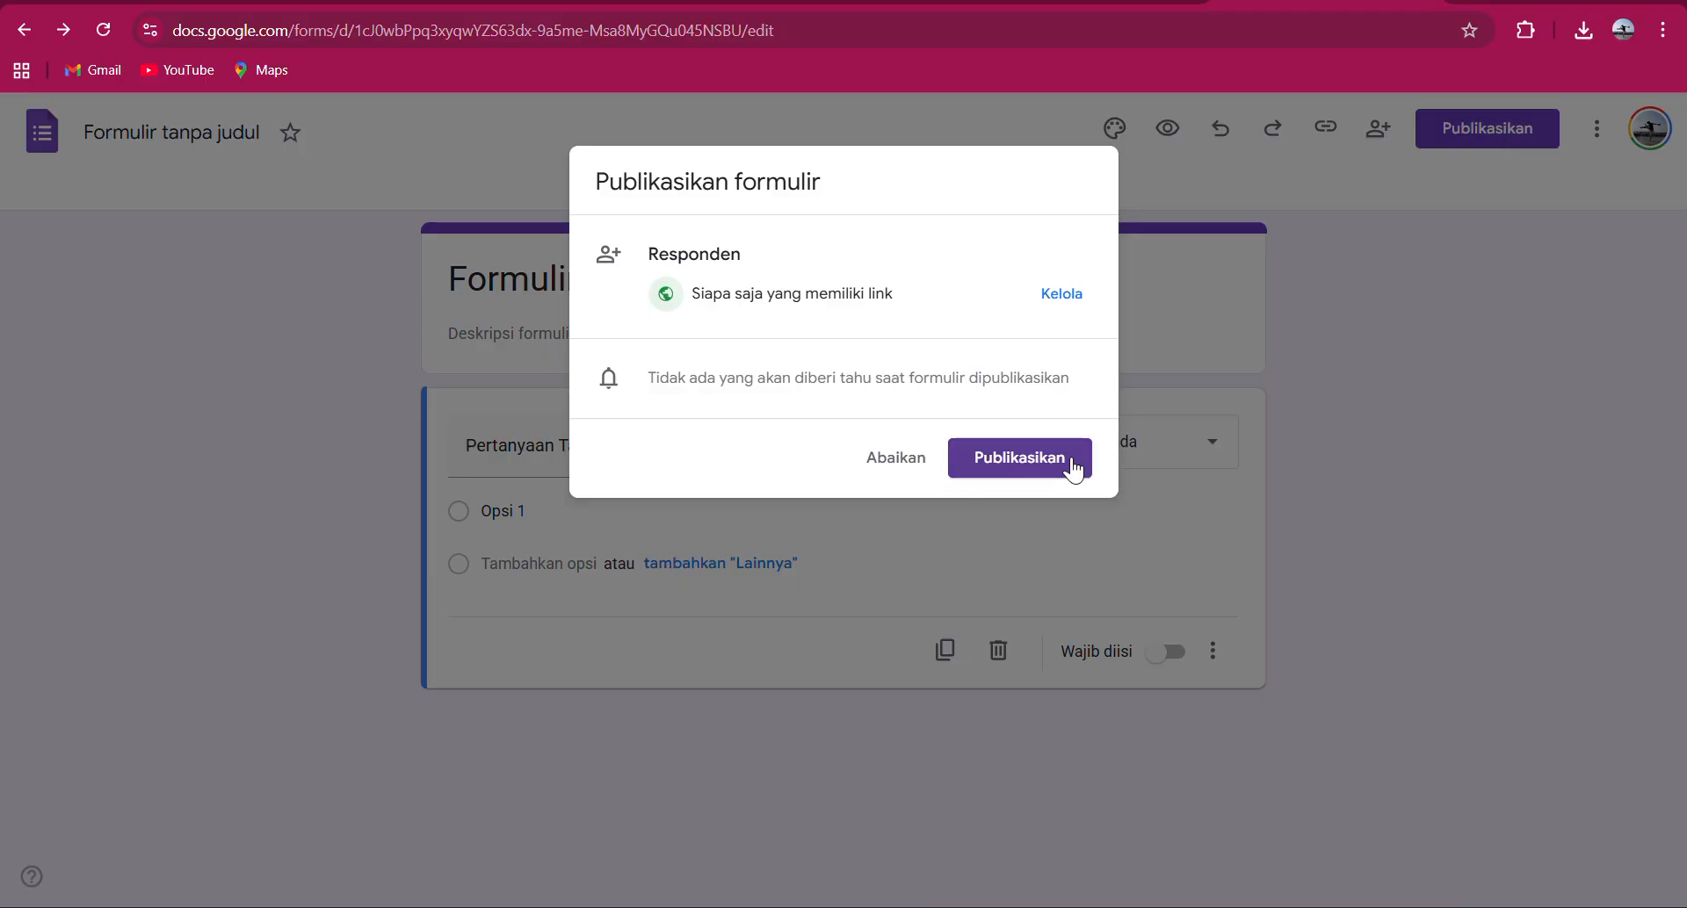
pyautogui.click(1459, 345)
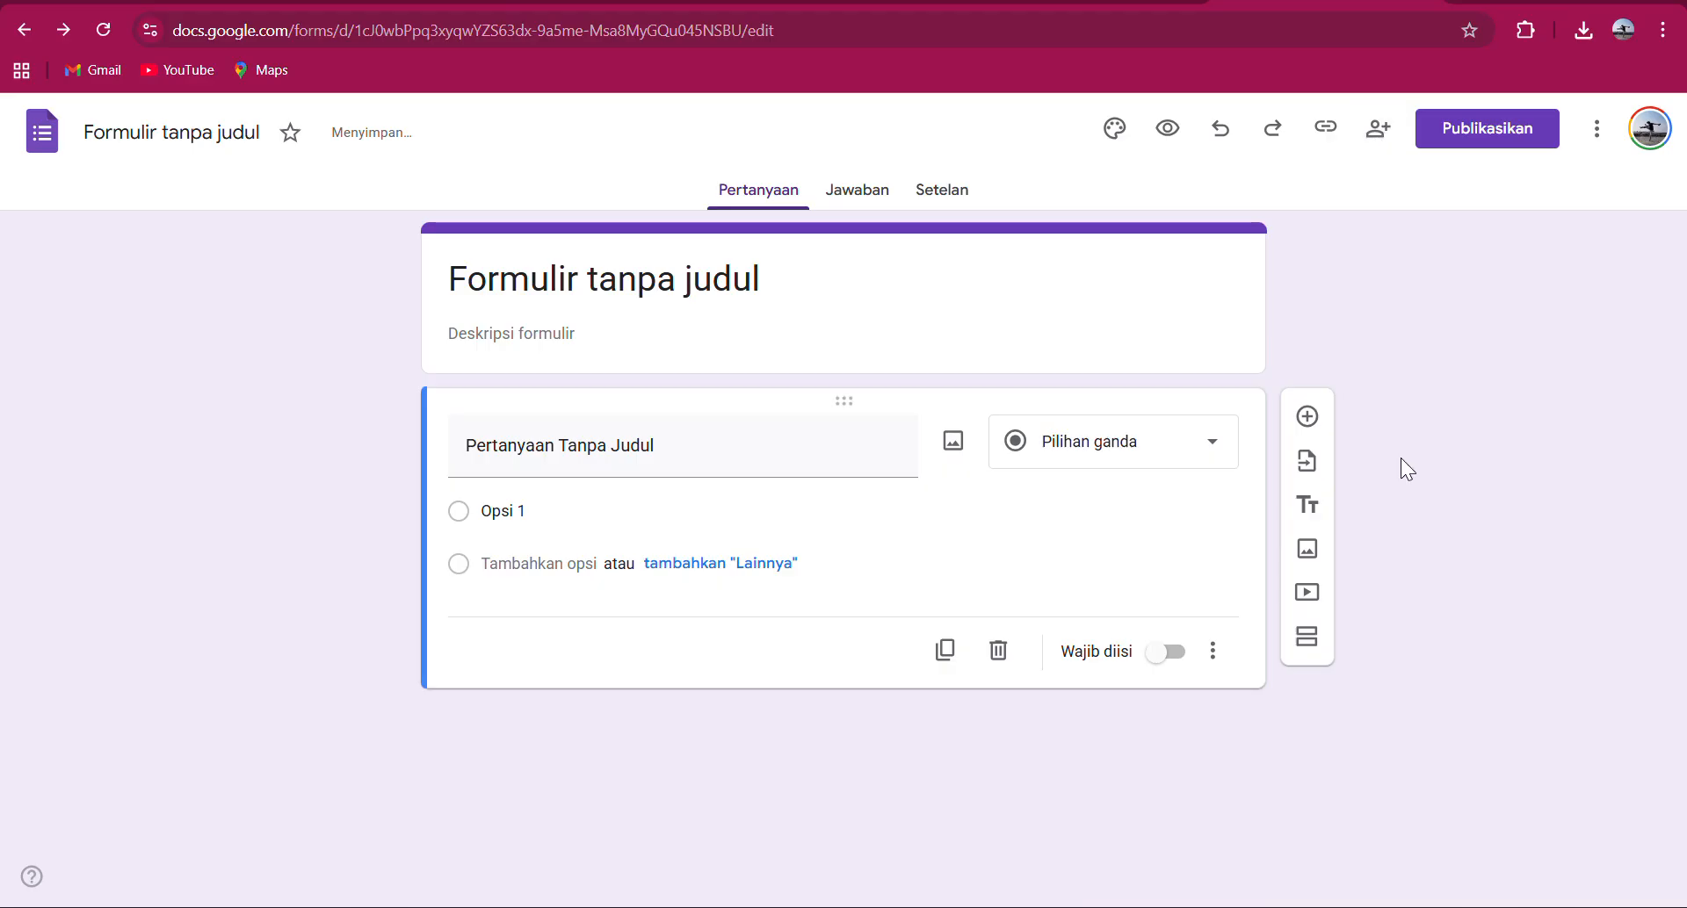
# Examine the option for copying the respondent link of the unpublished form.
pyautogui.click(1324, 130)
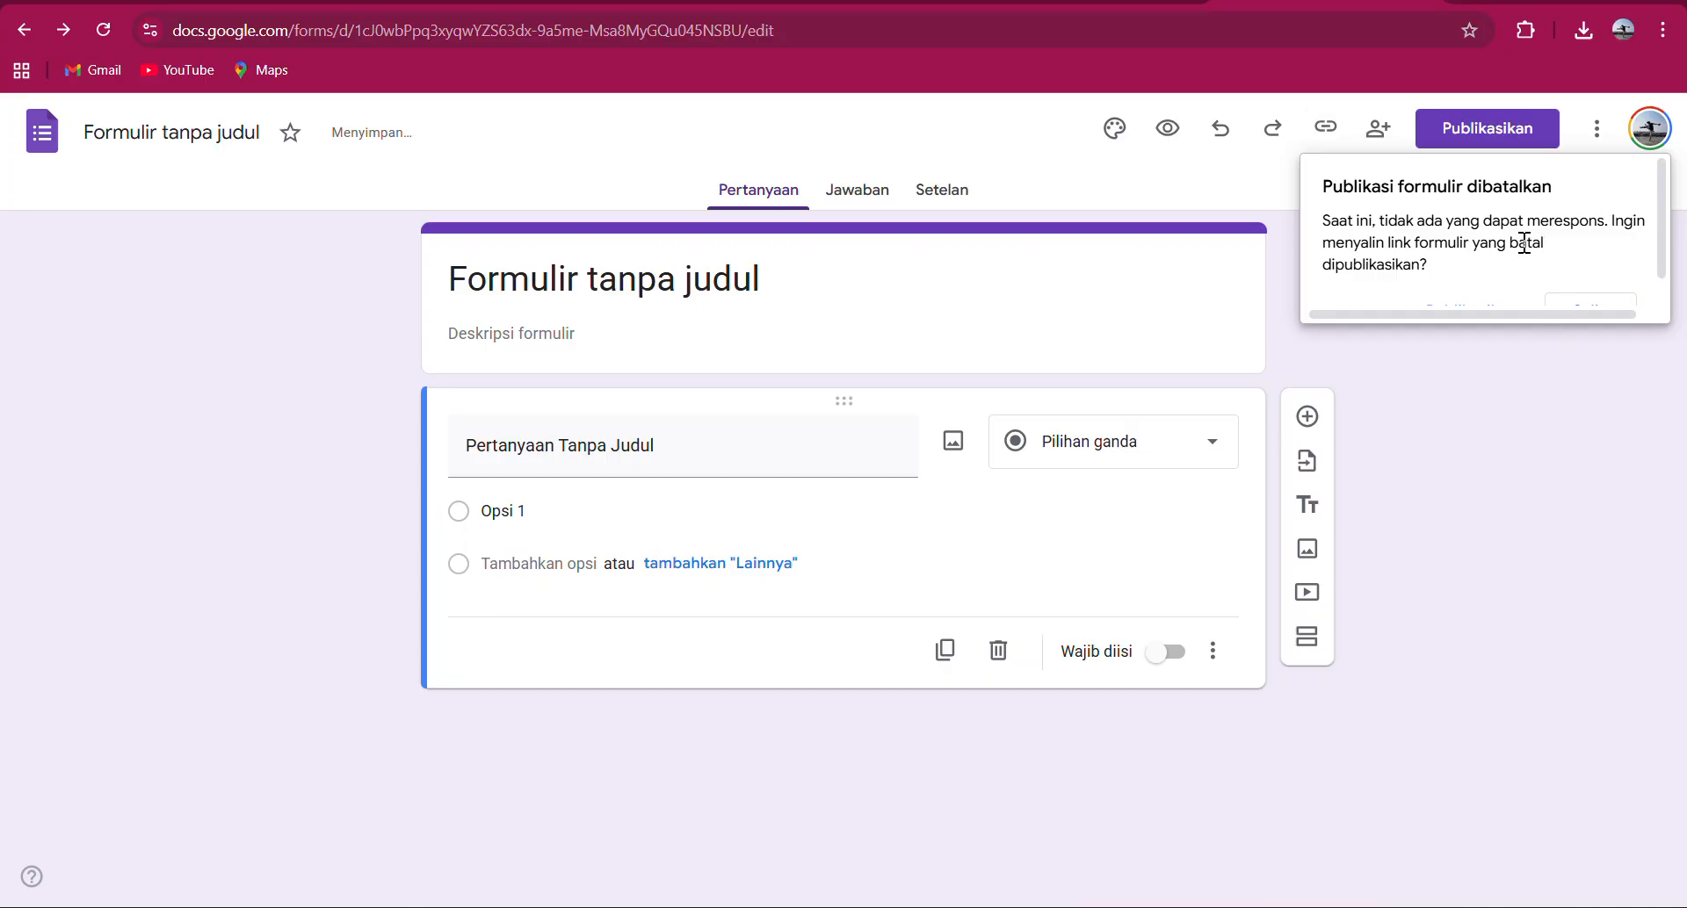
pyautogui.click(1457, 450)
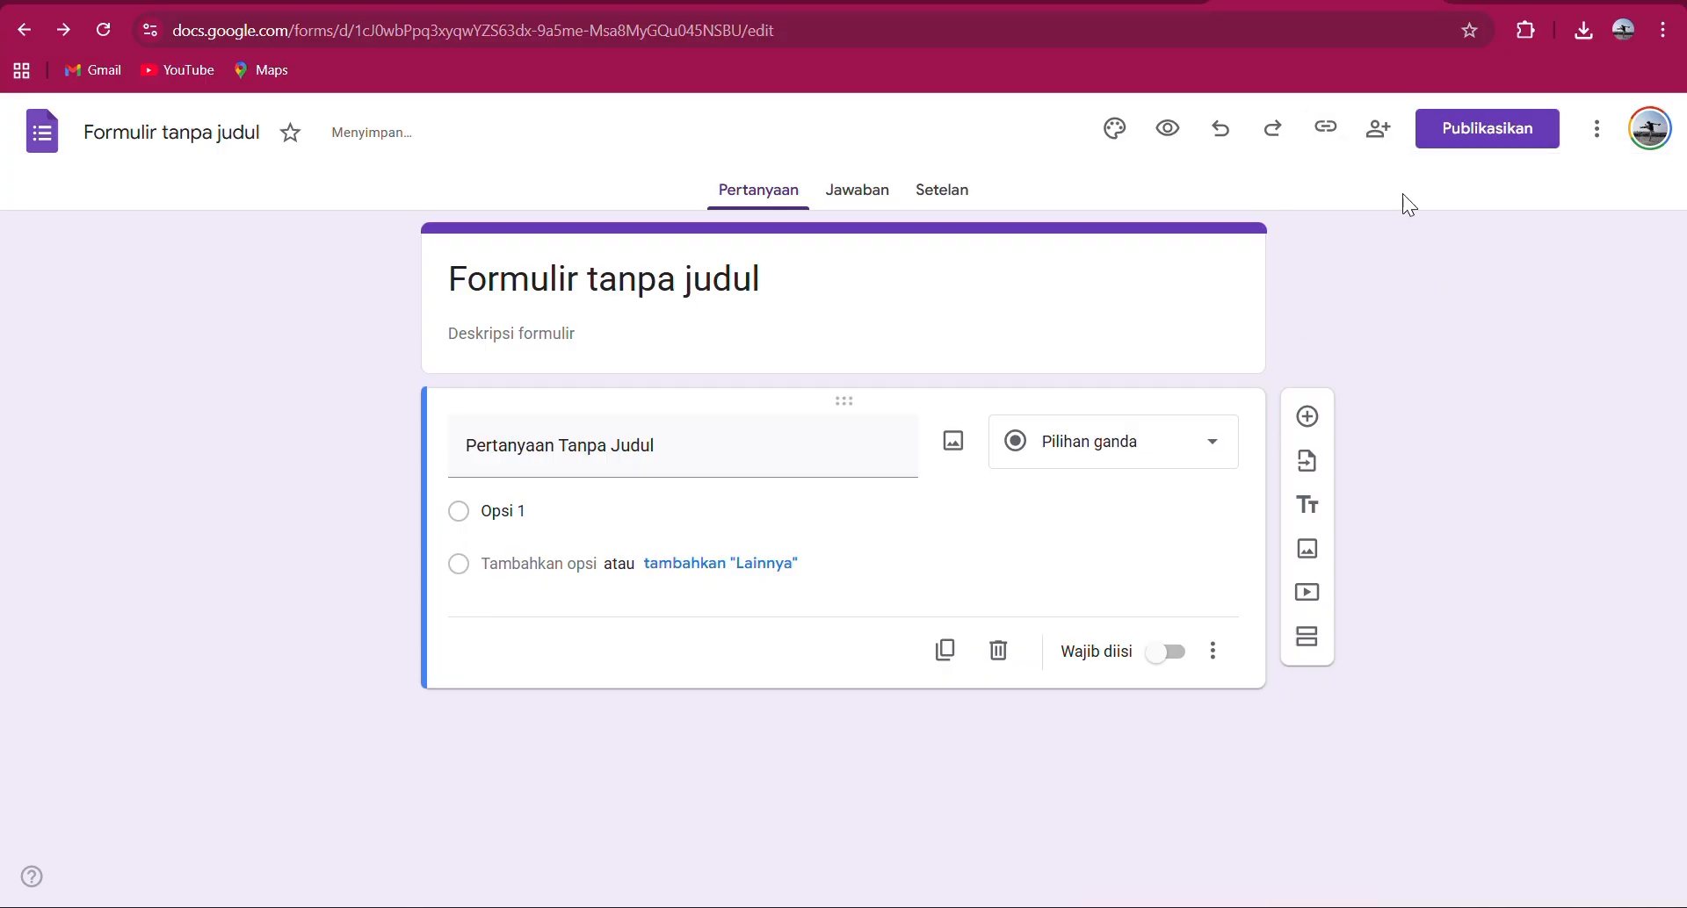
pyautogui.click(1327, 130)
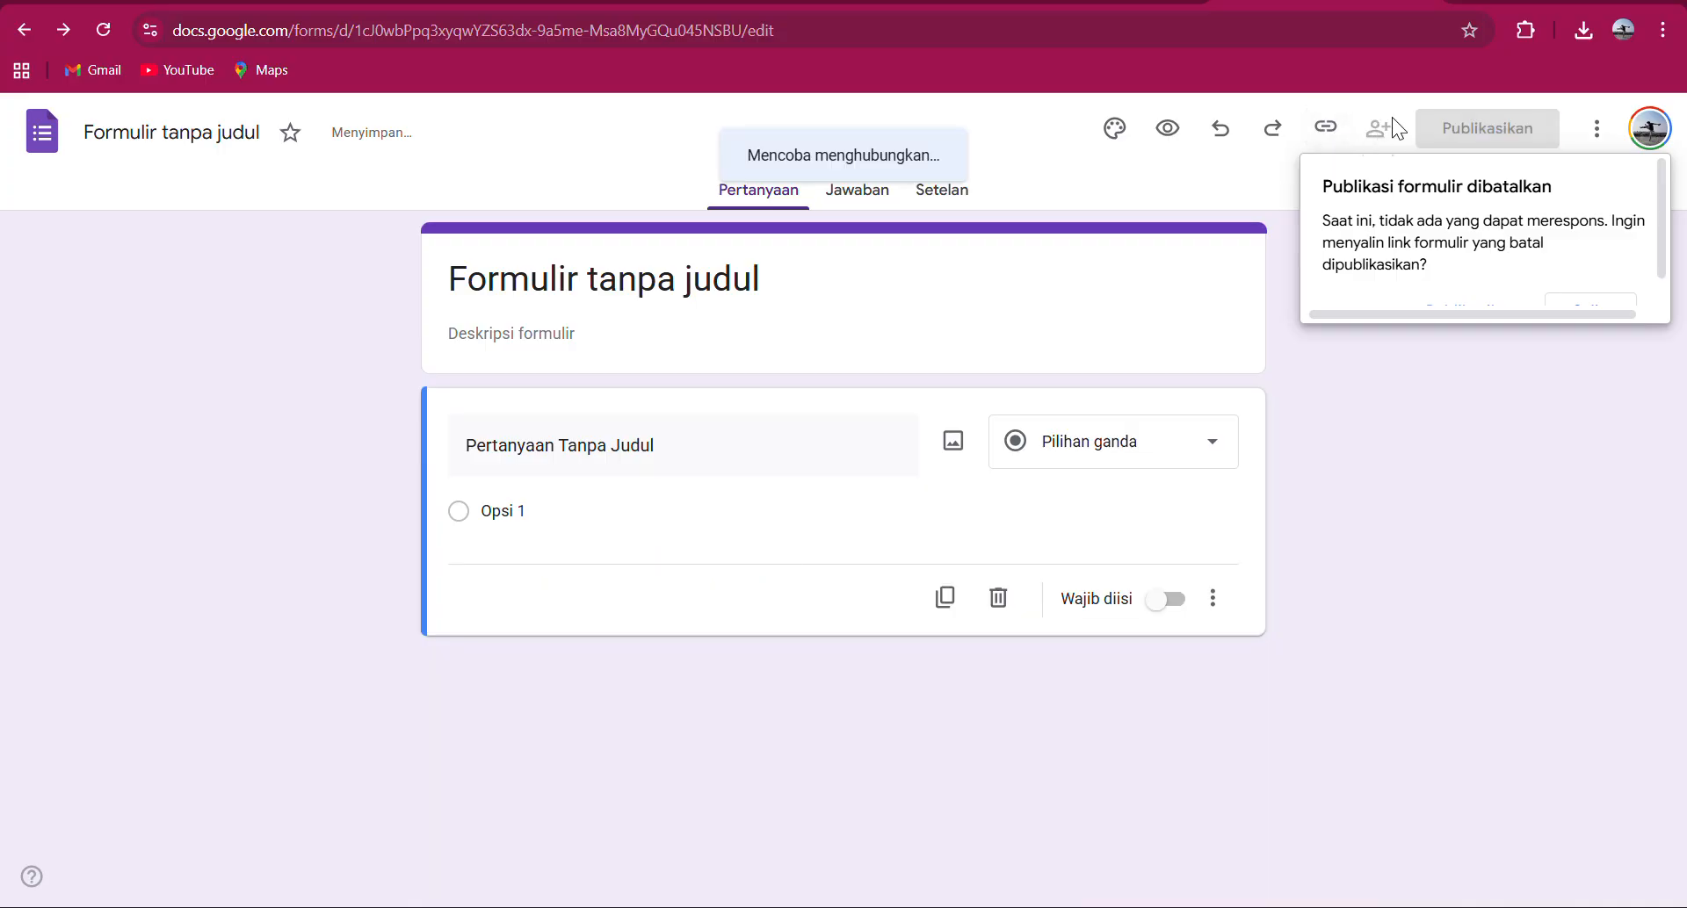
pyautogui.click(1346, 149)
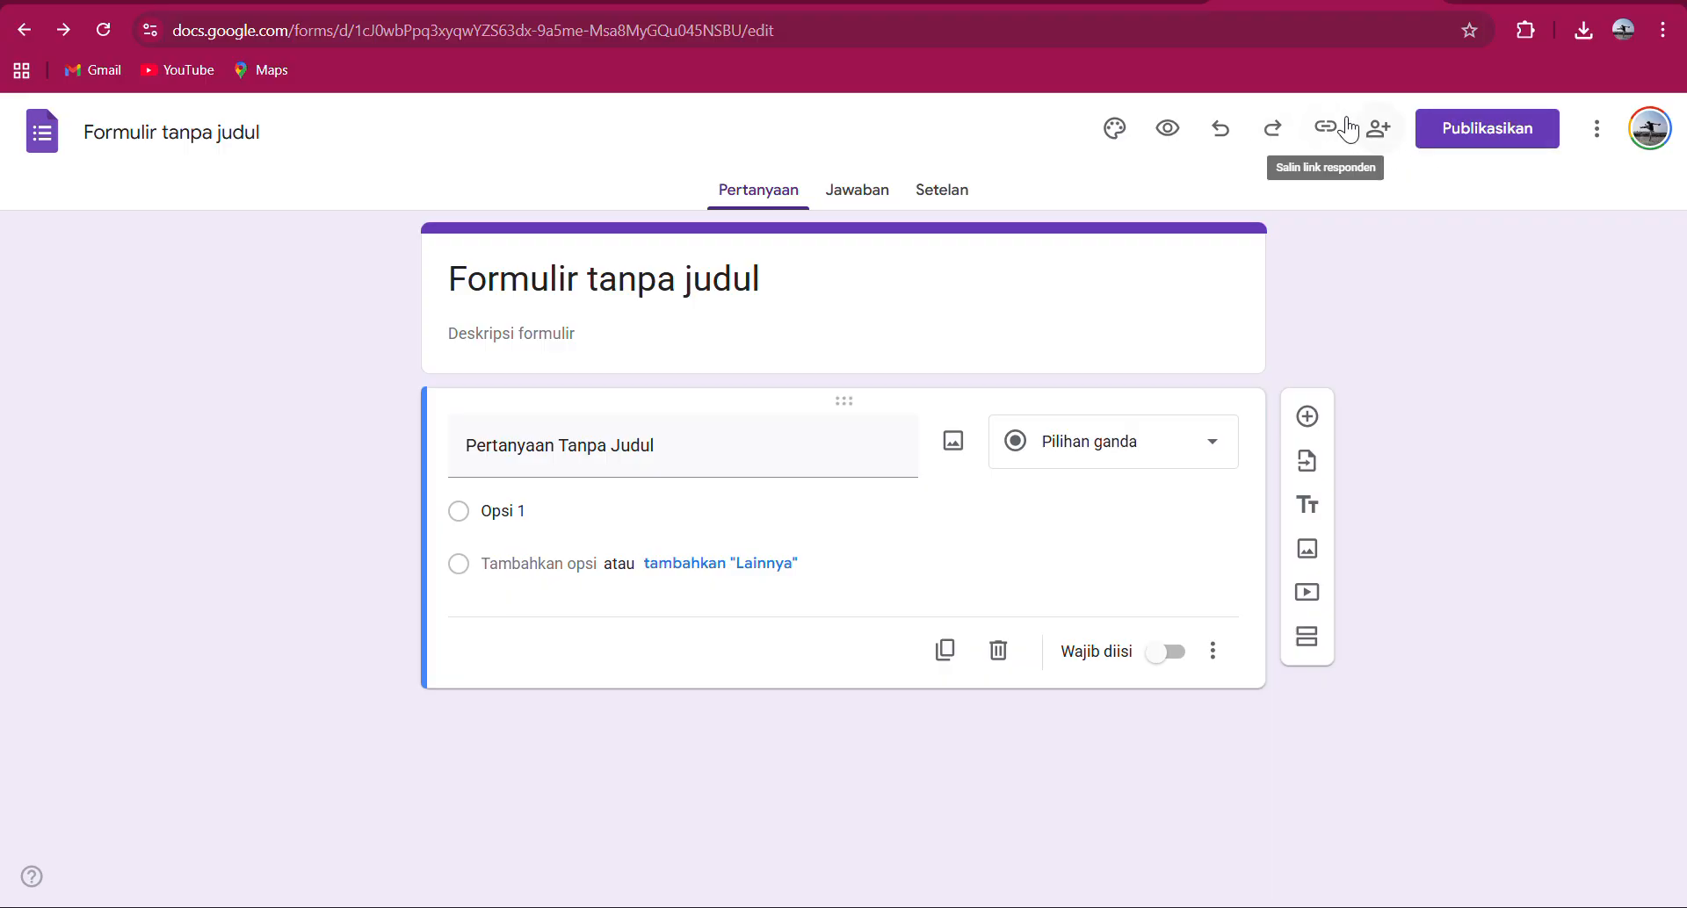
# Review the general access choices for editors and respondents in the form's sharing dialog, keeping the current settings.
pyautogui.click(1380, 132)
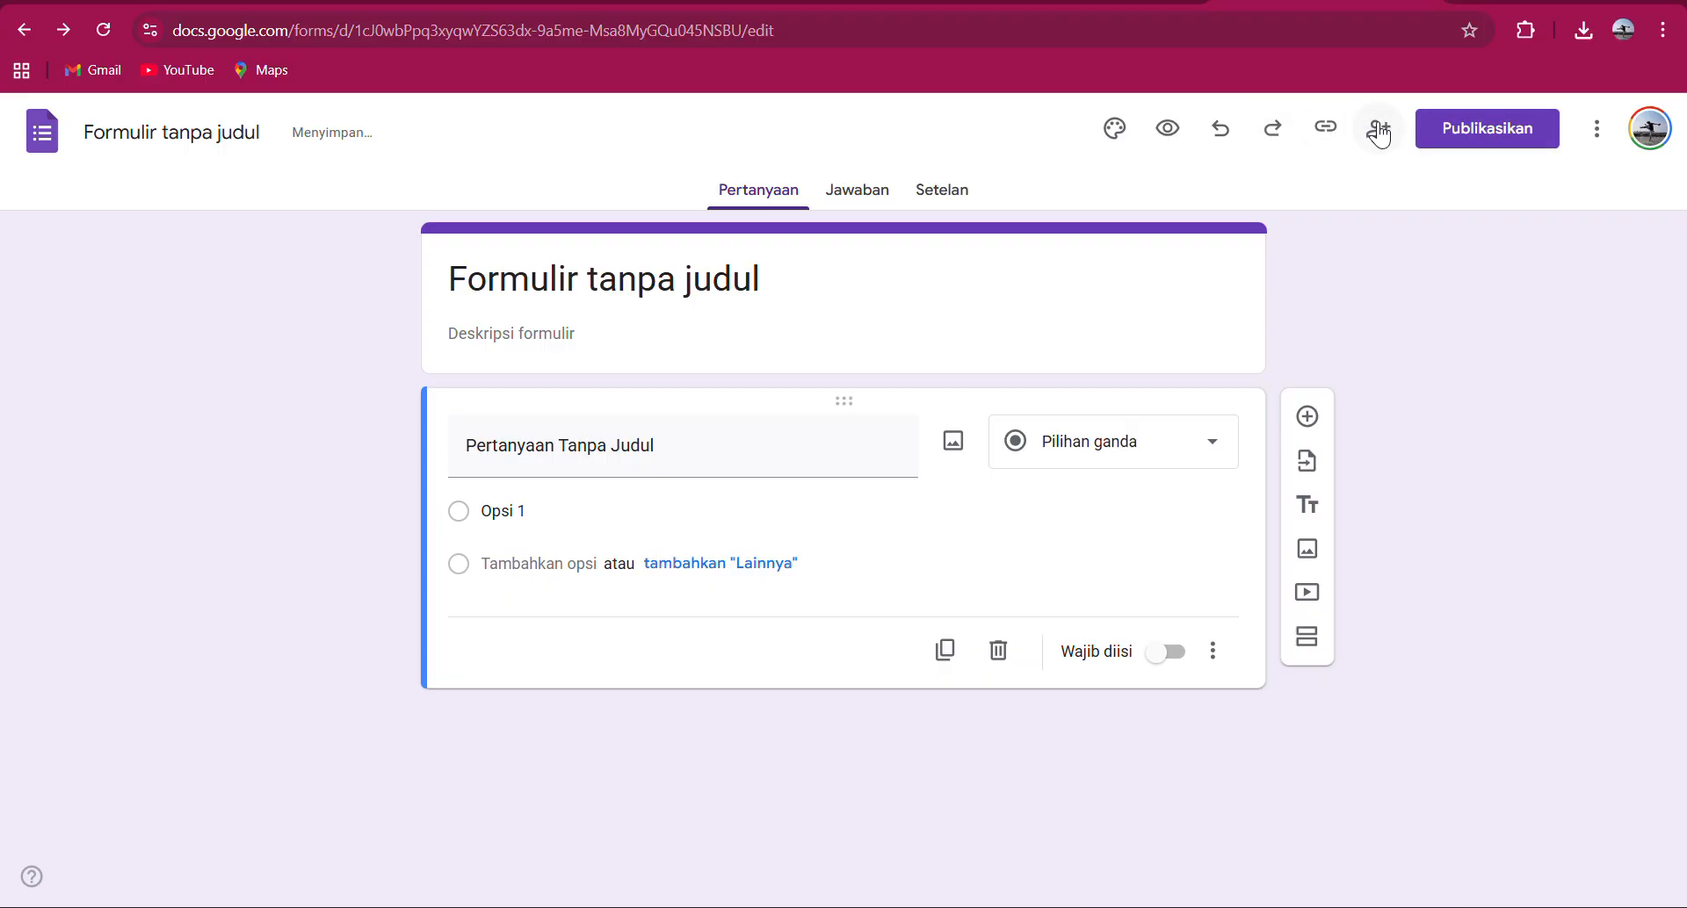
pyautogui.click(1378, 130)
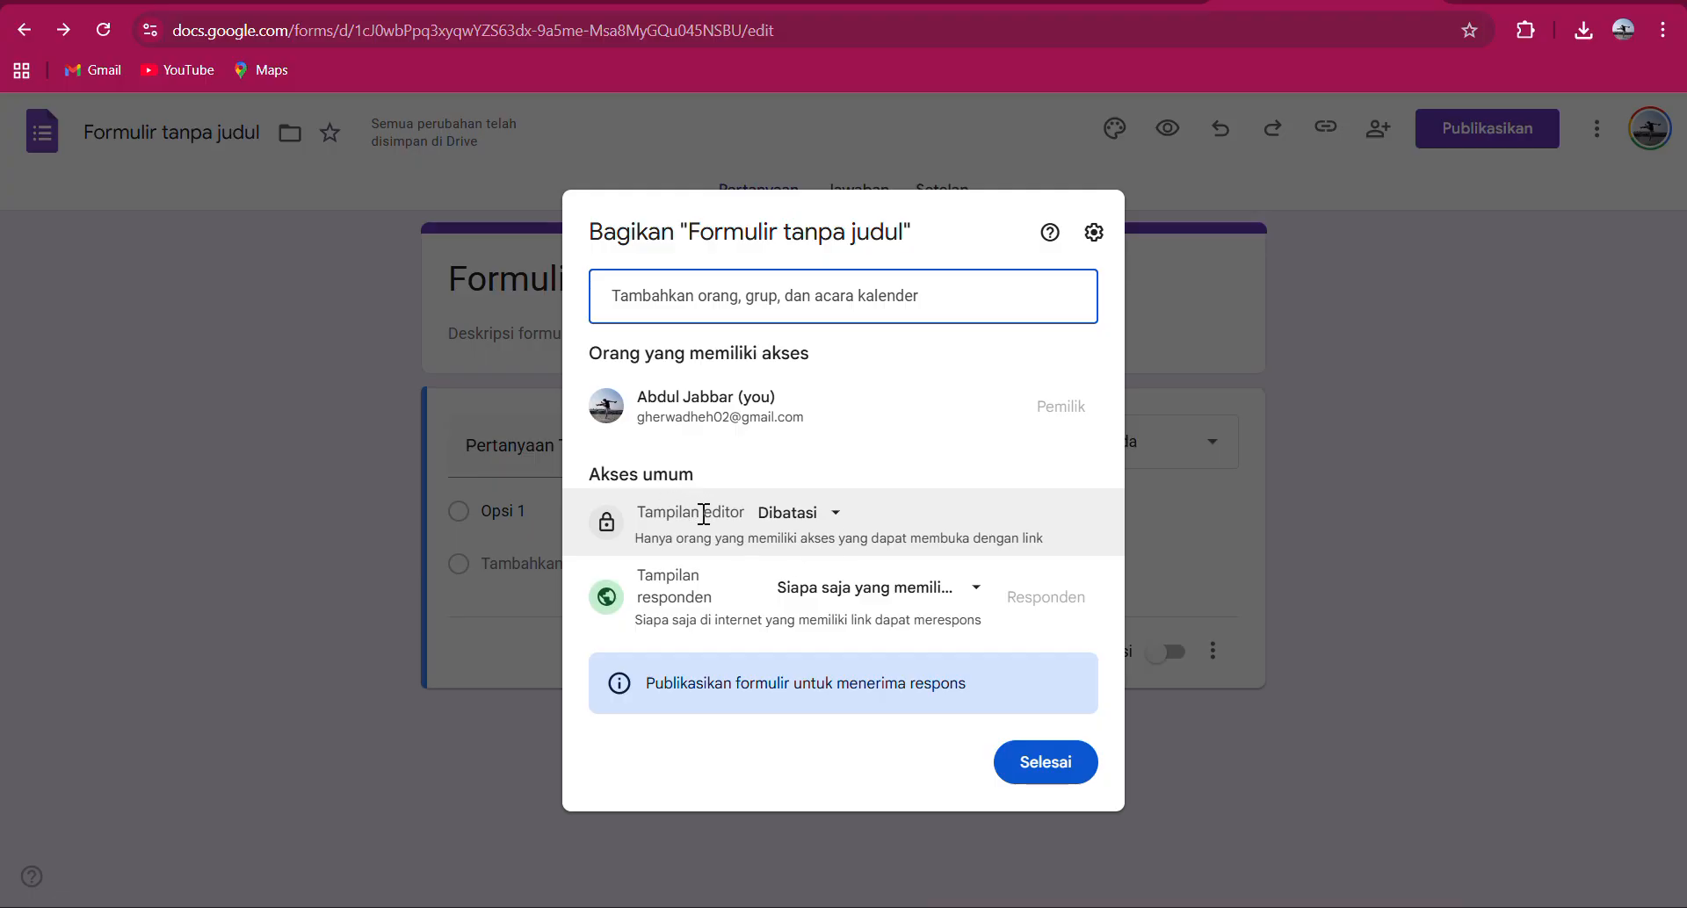
pyautogui.click(785, 520)
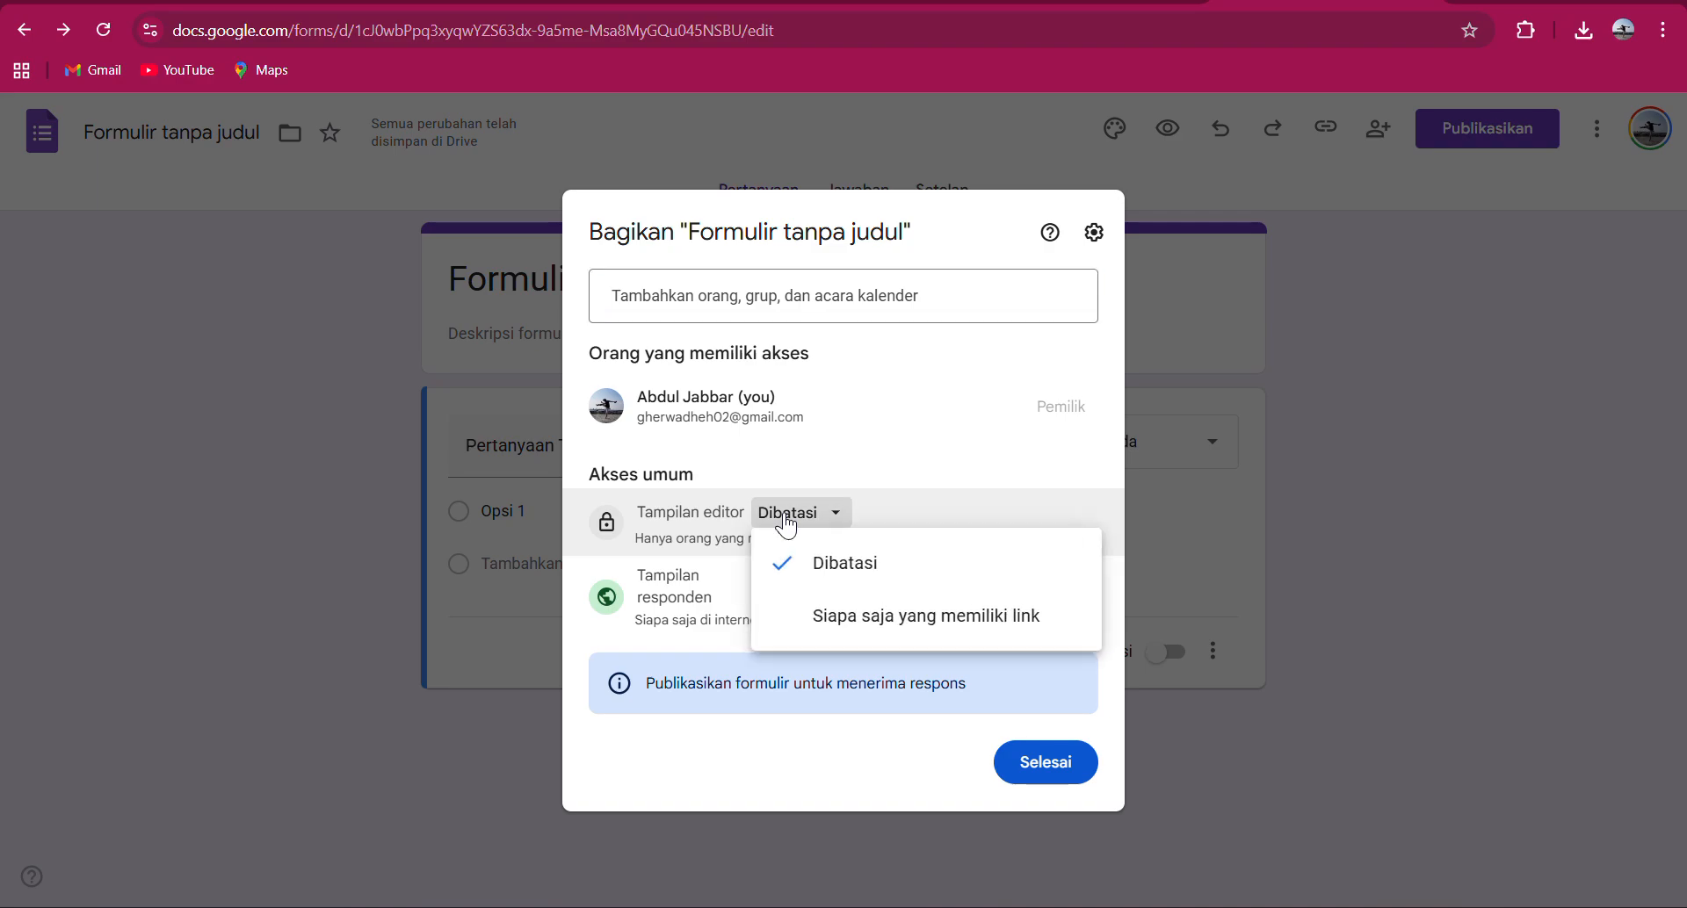
pyautogui.click(1010, 509)
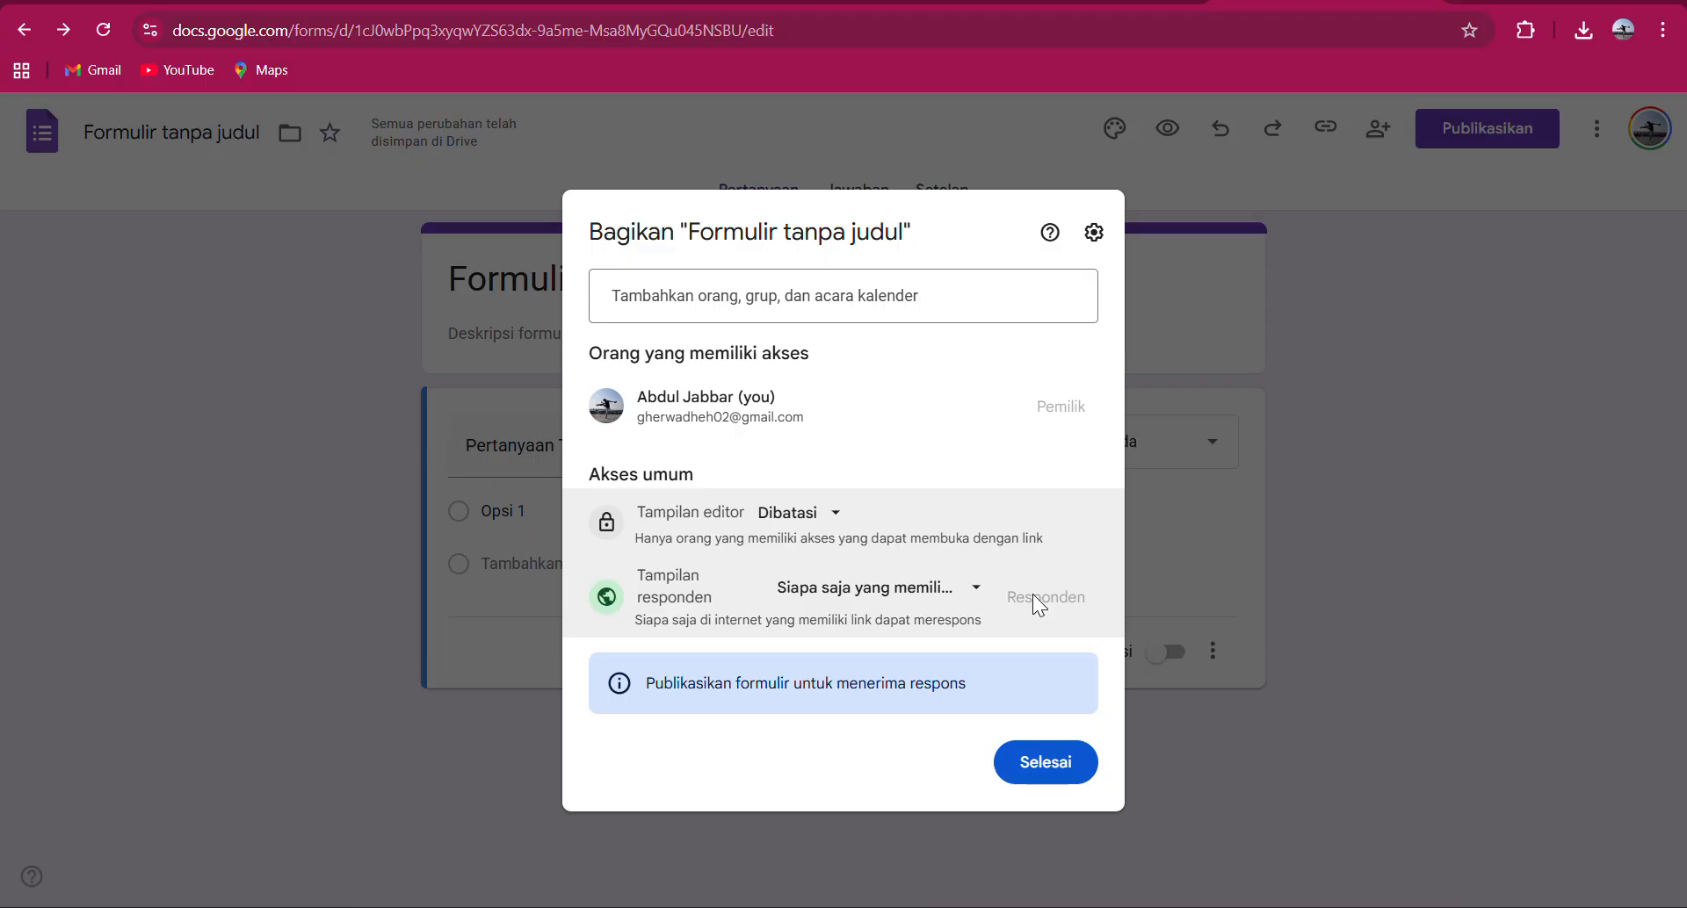
pyautogui.click(859, 587)
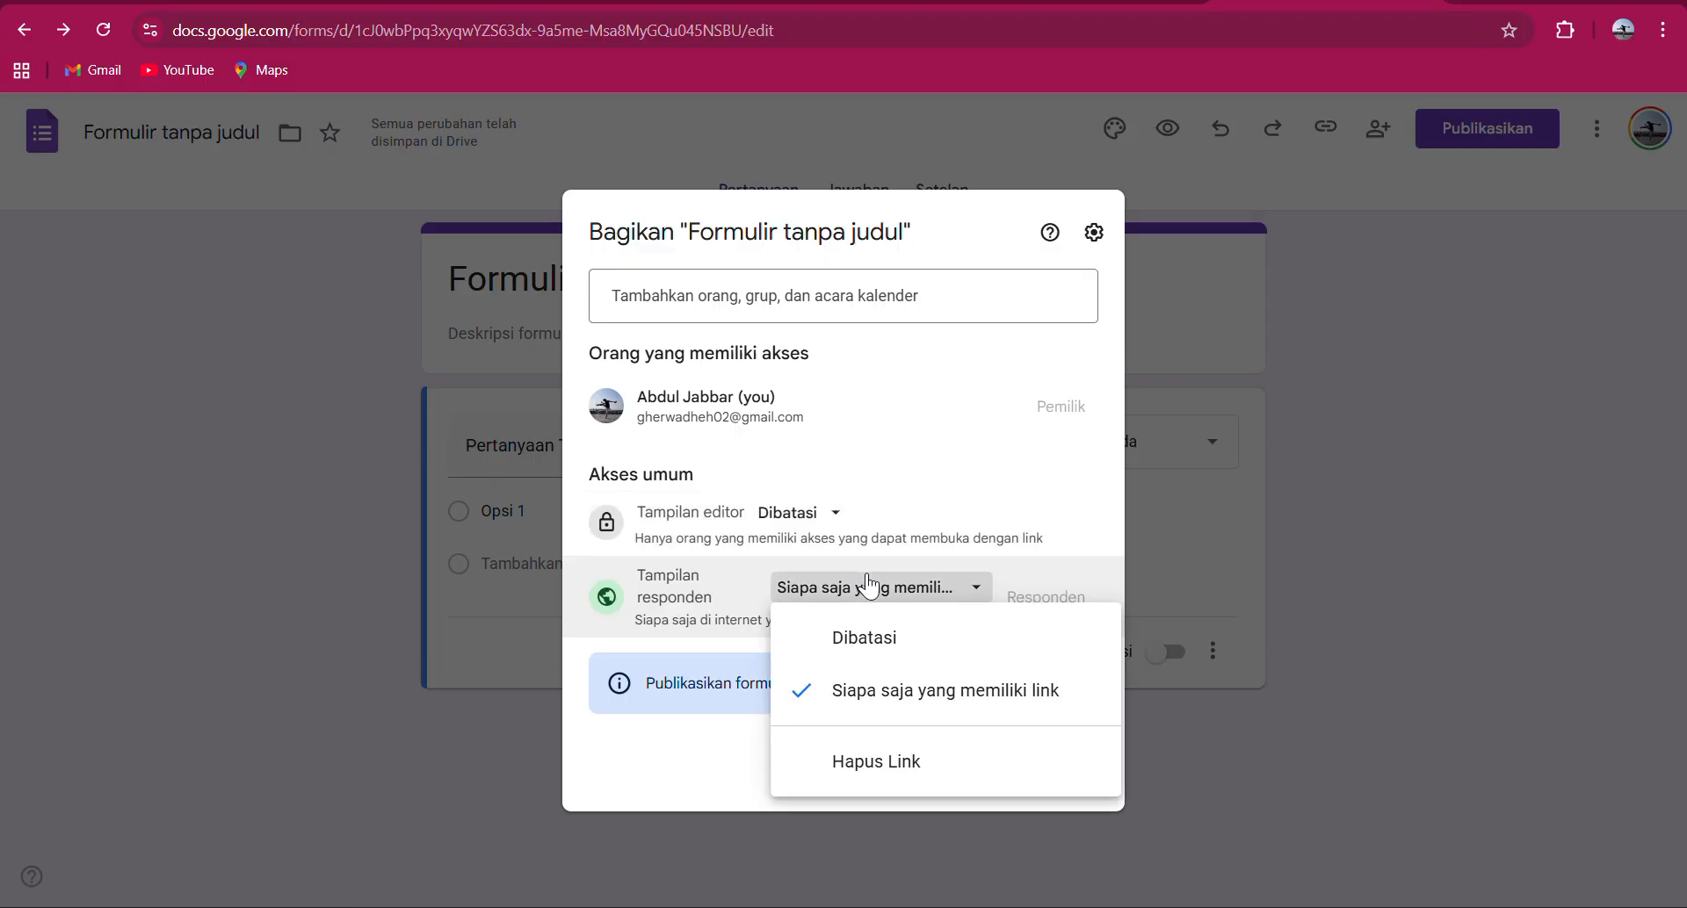
pyautogui.click(639, 605)
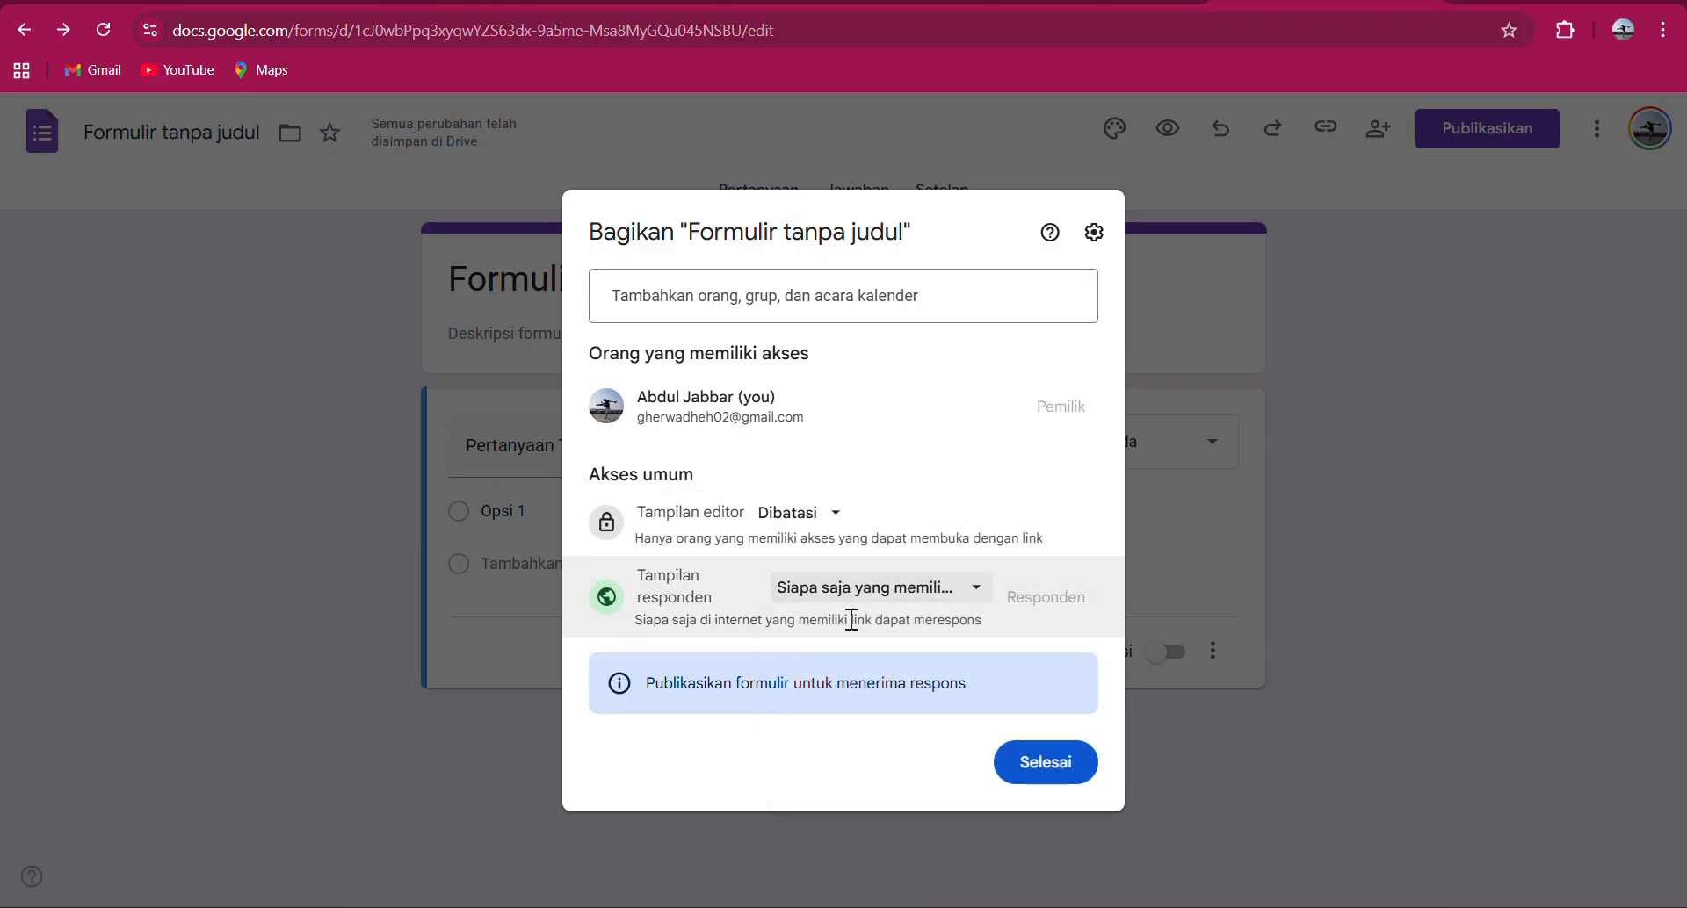
pyautogui.click(1040, 778)
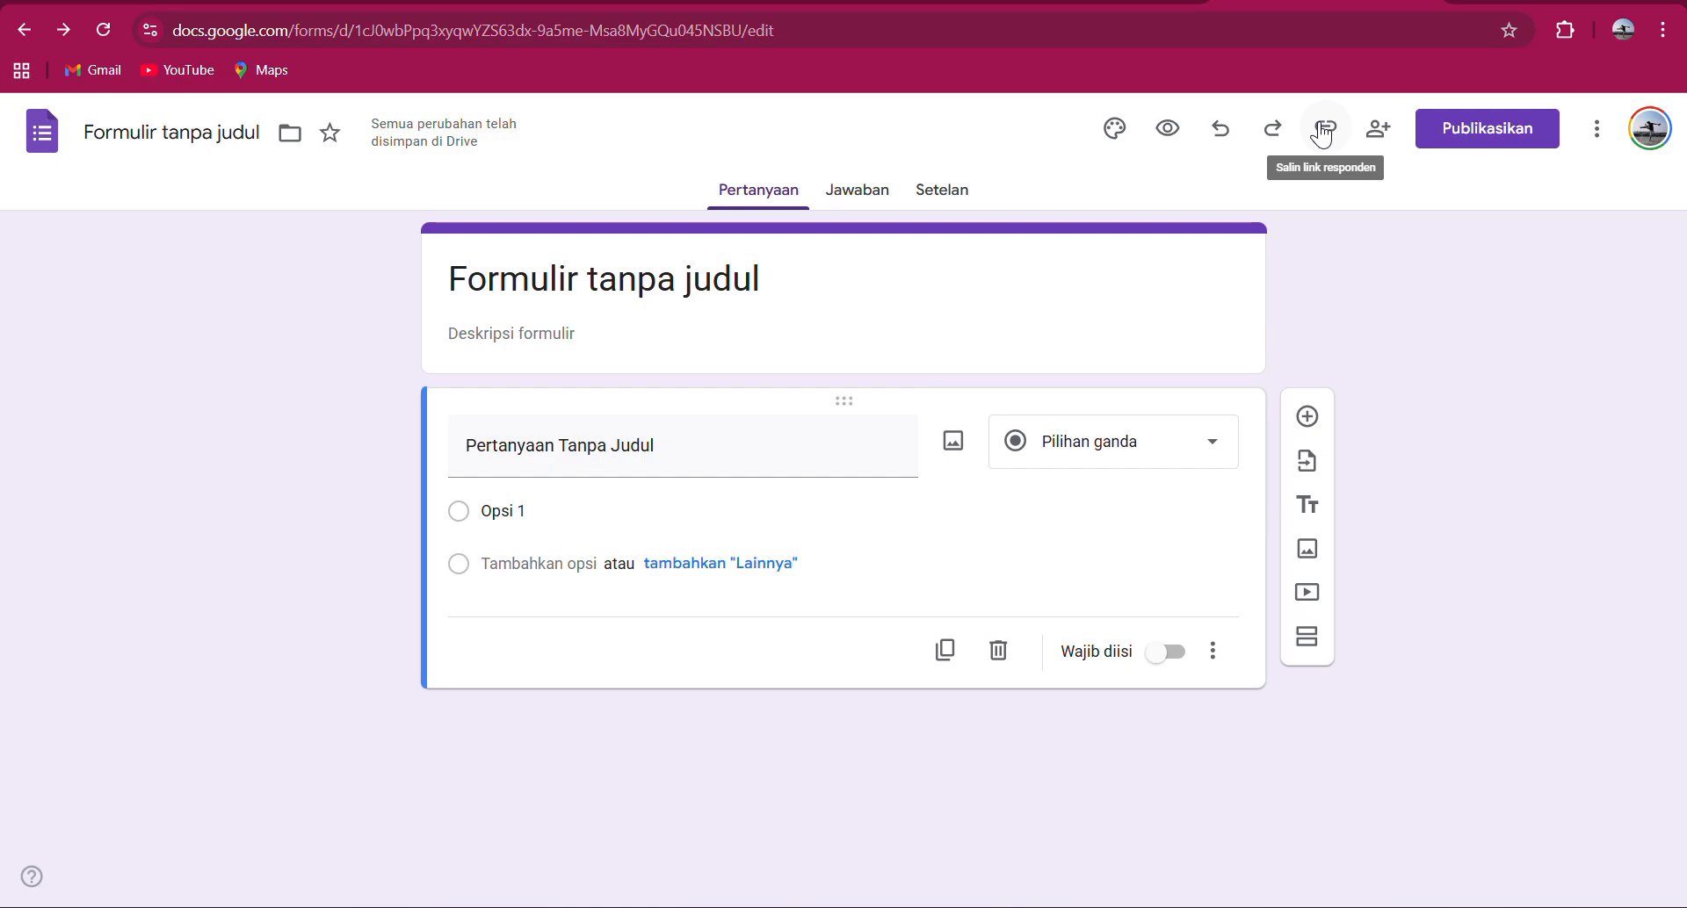
# Check the respondent link option again and examine the theme settings for text style, header image and colours.
pyautogui.click(1323, 129)
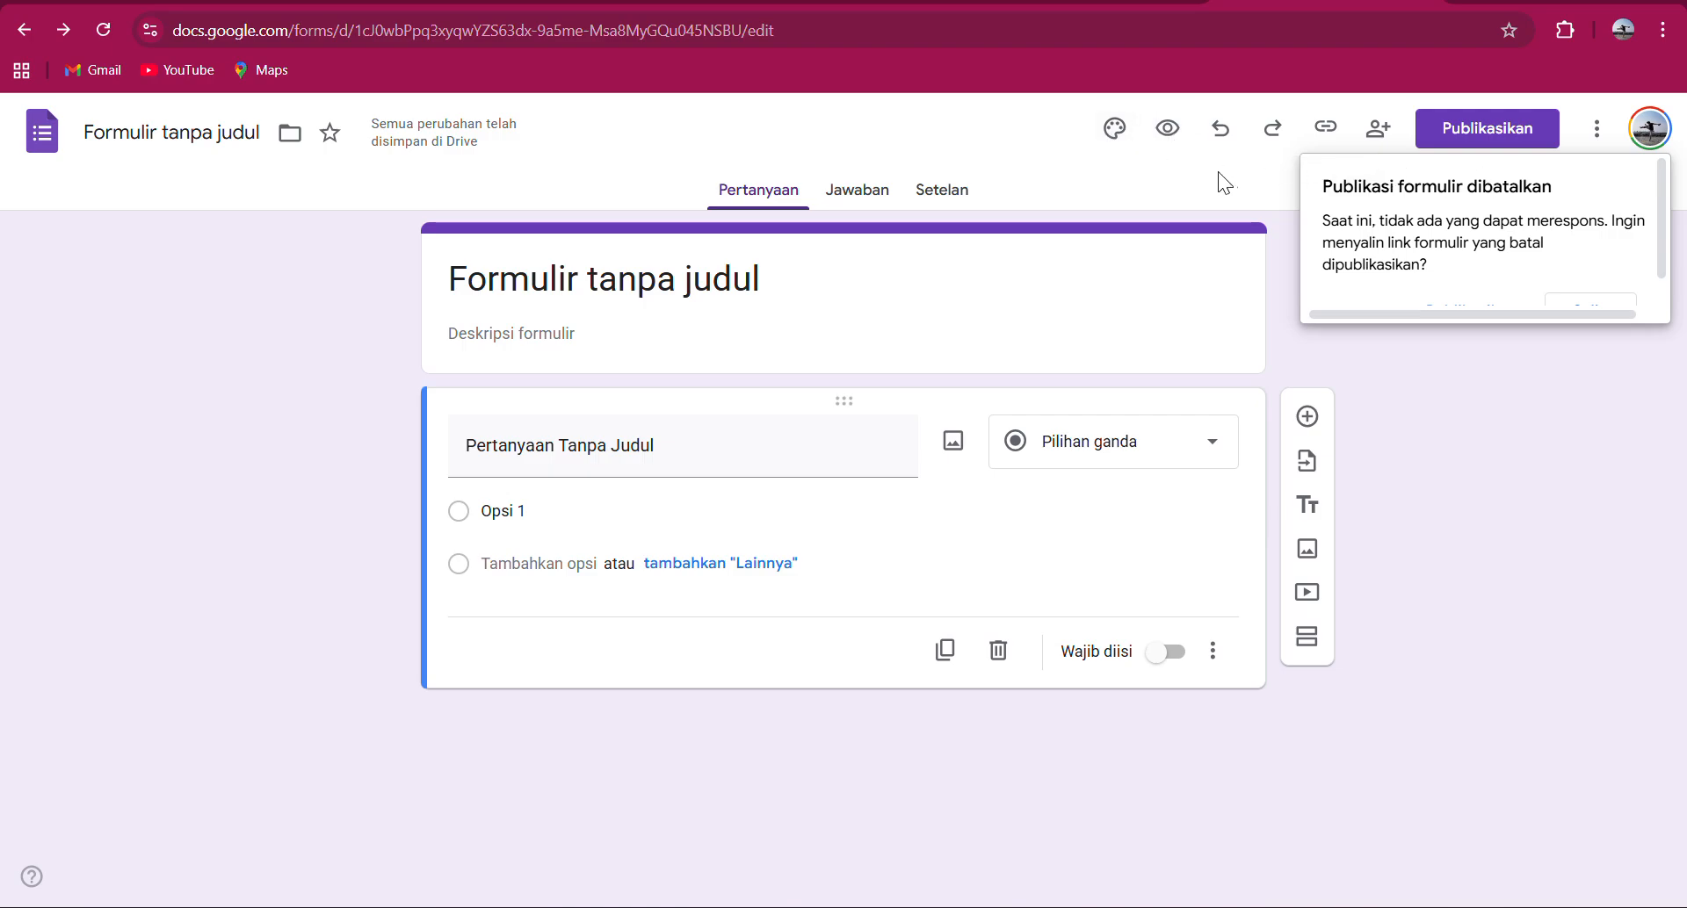
pyautogui.click(1122, 133)
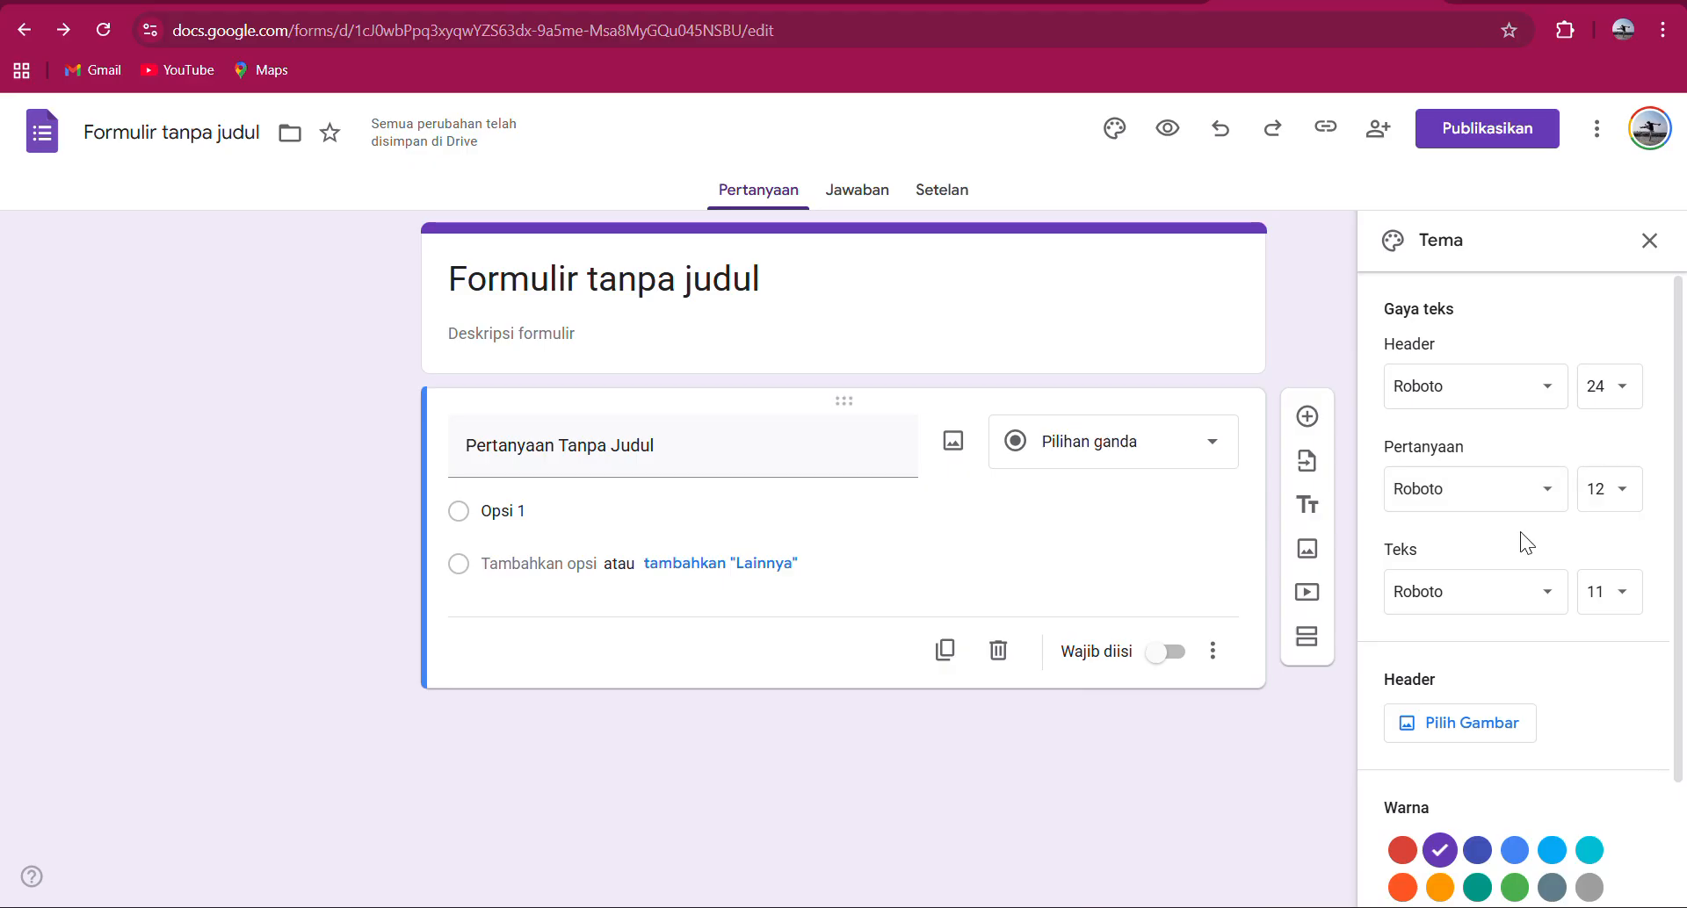
pyautogui.scroll(-2, 1524, 542)
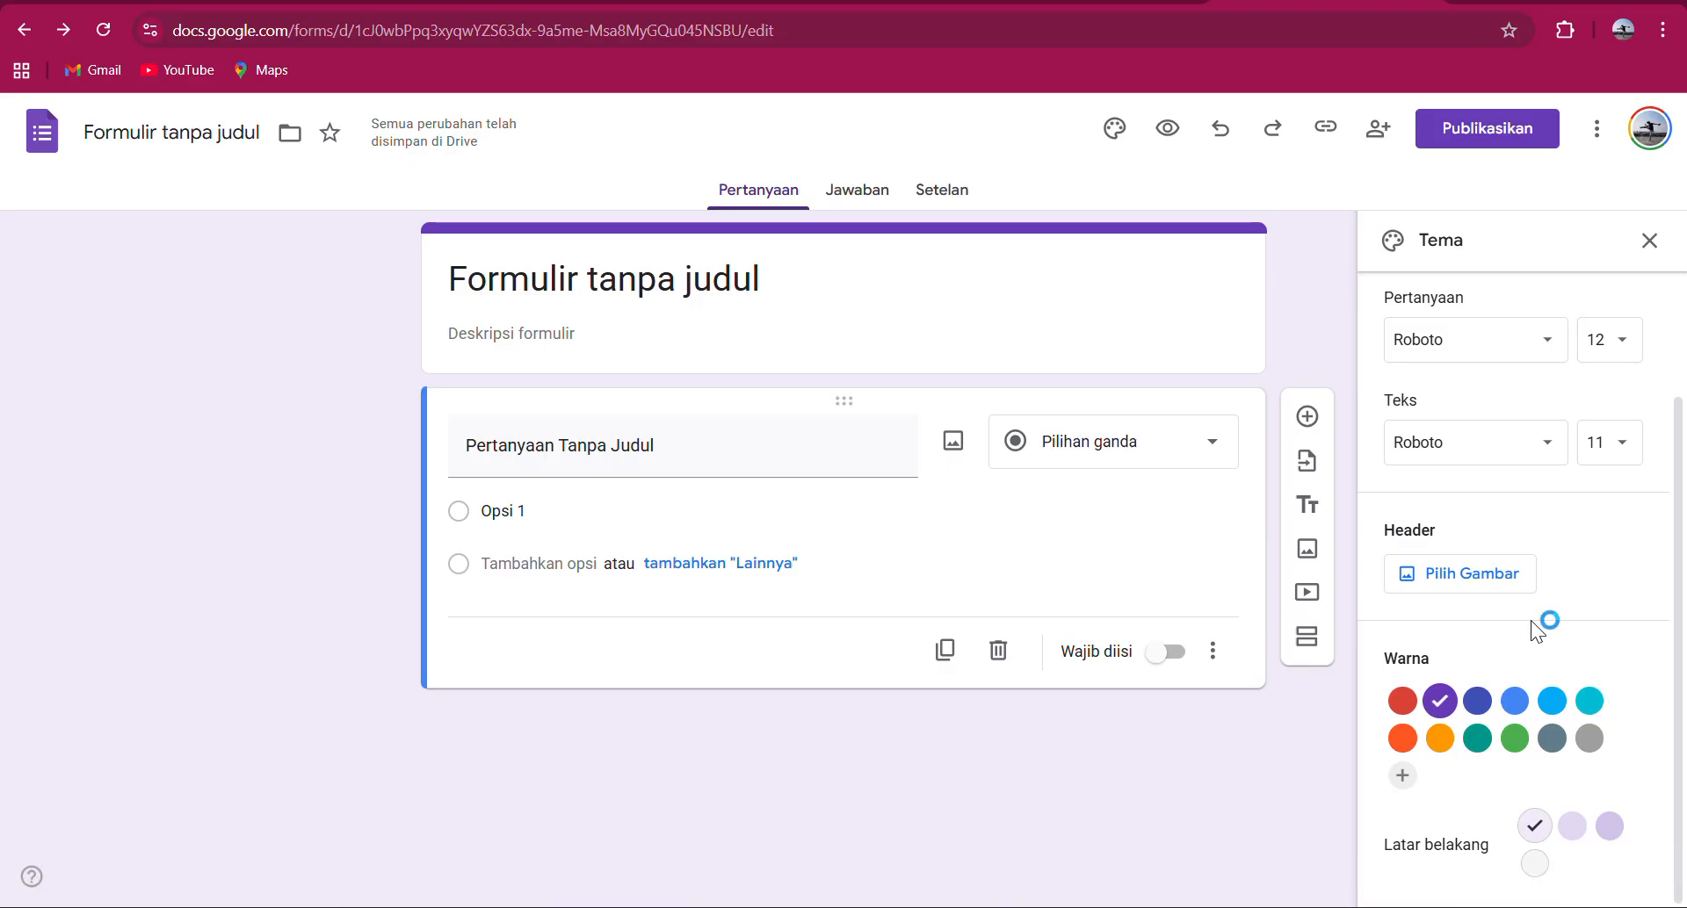
pyautogui.click(1649, 243)
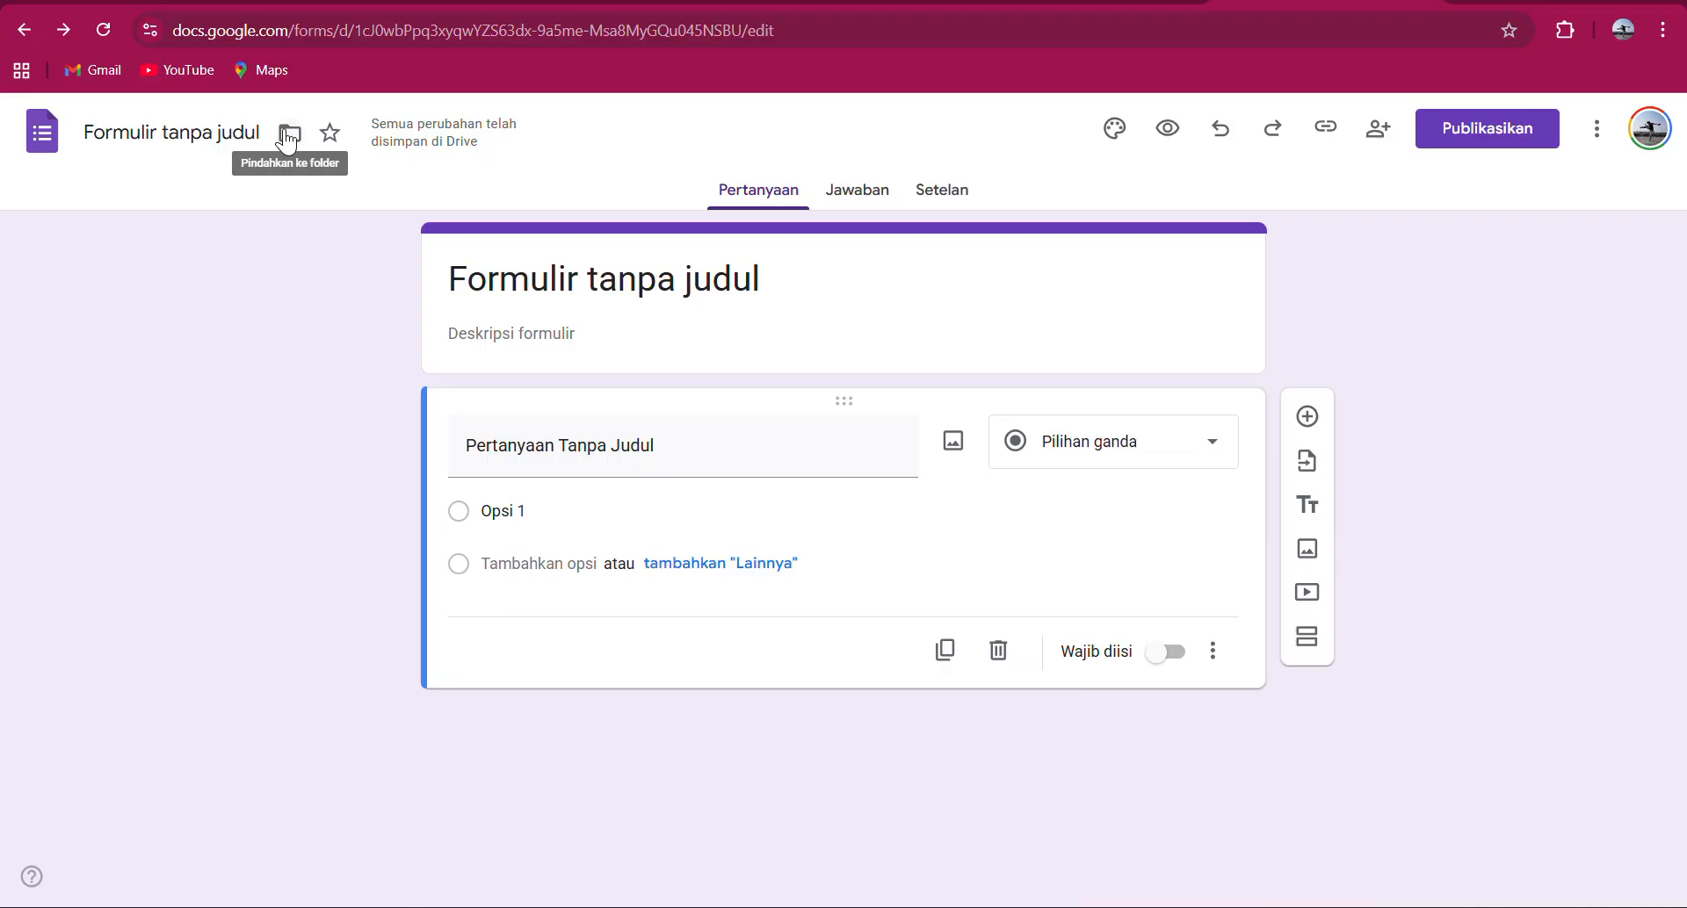
# Rename the form as Testing and activate its title field in the form header.
pyautogui.click(174, 132)
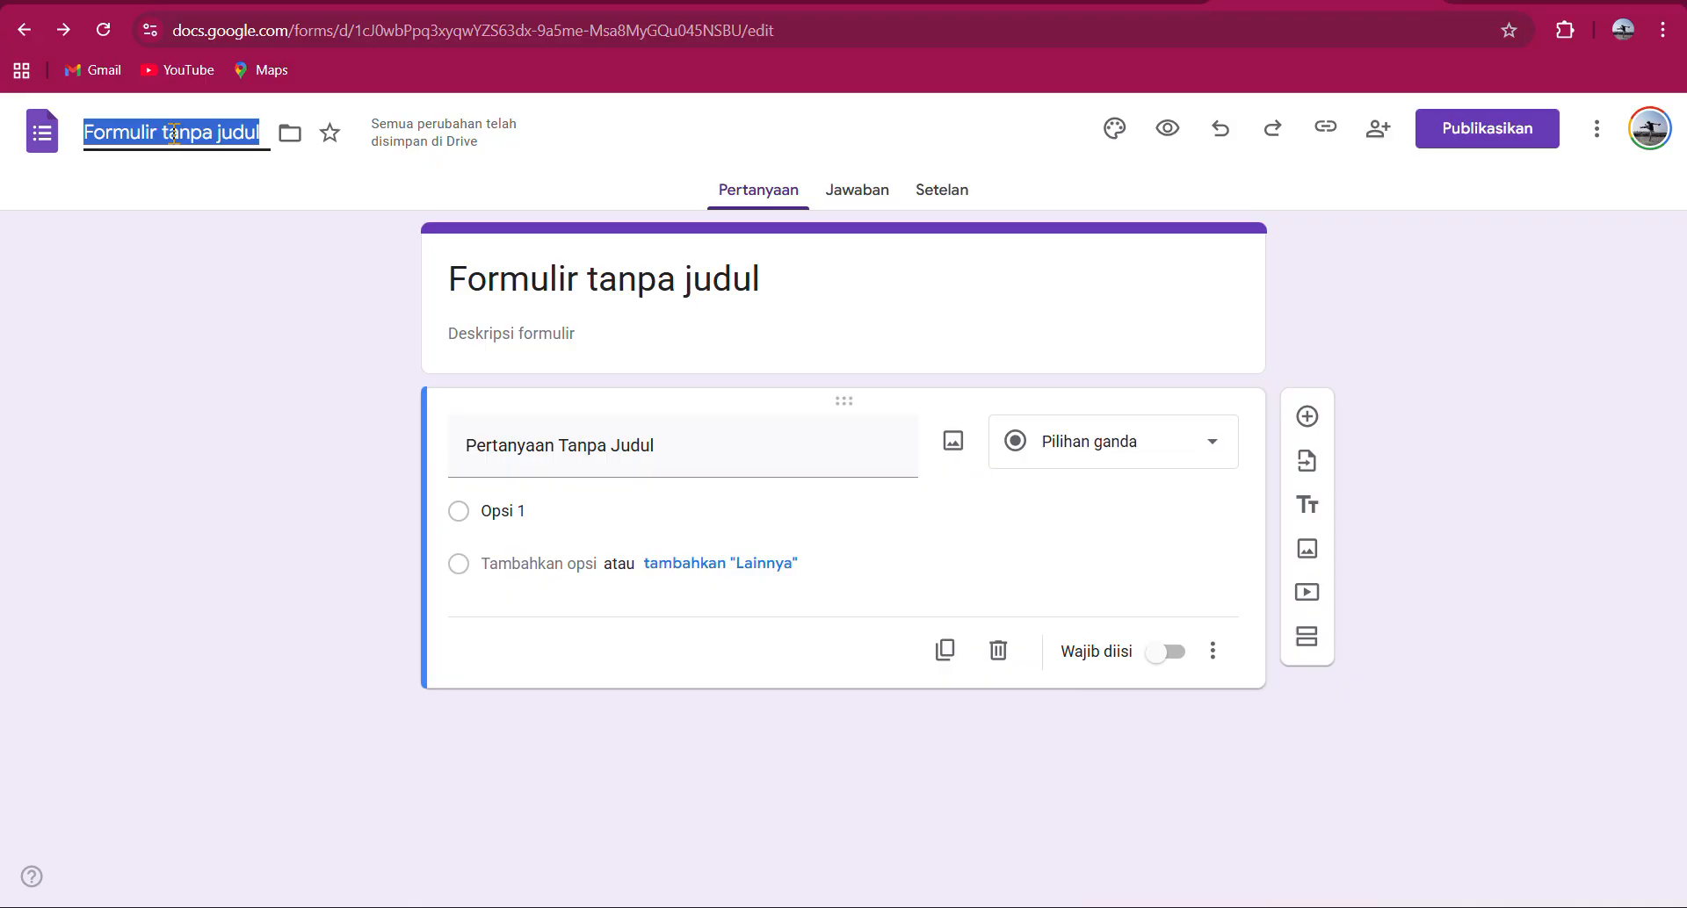
pyautogui.write('Te')
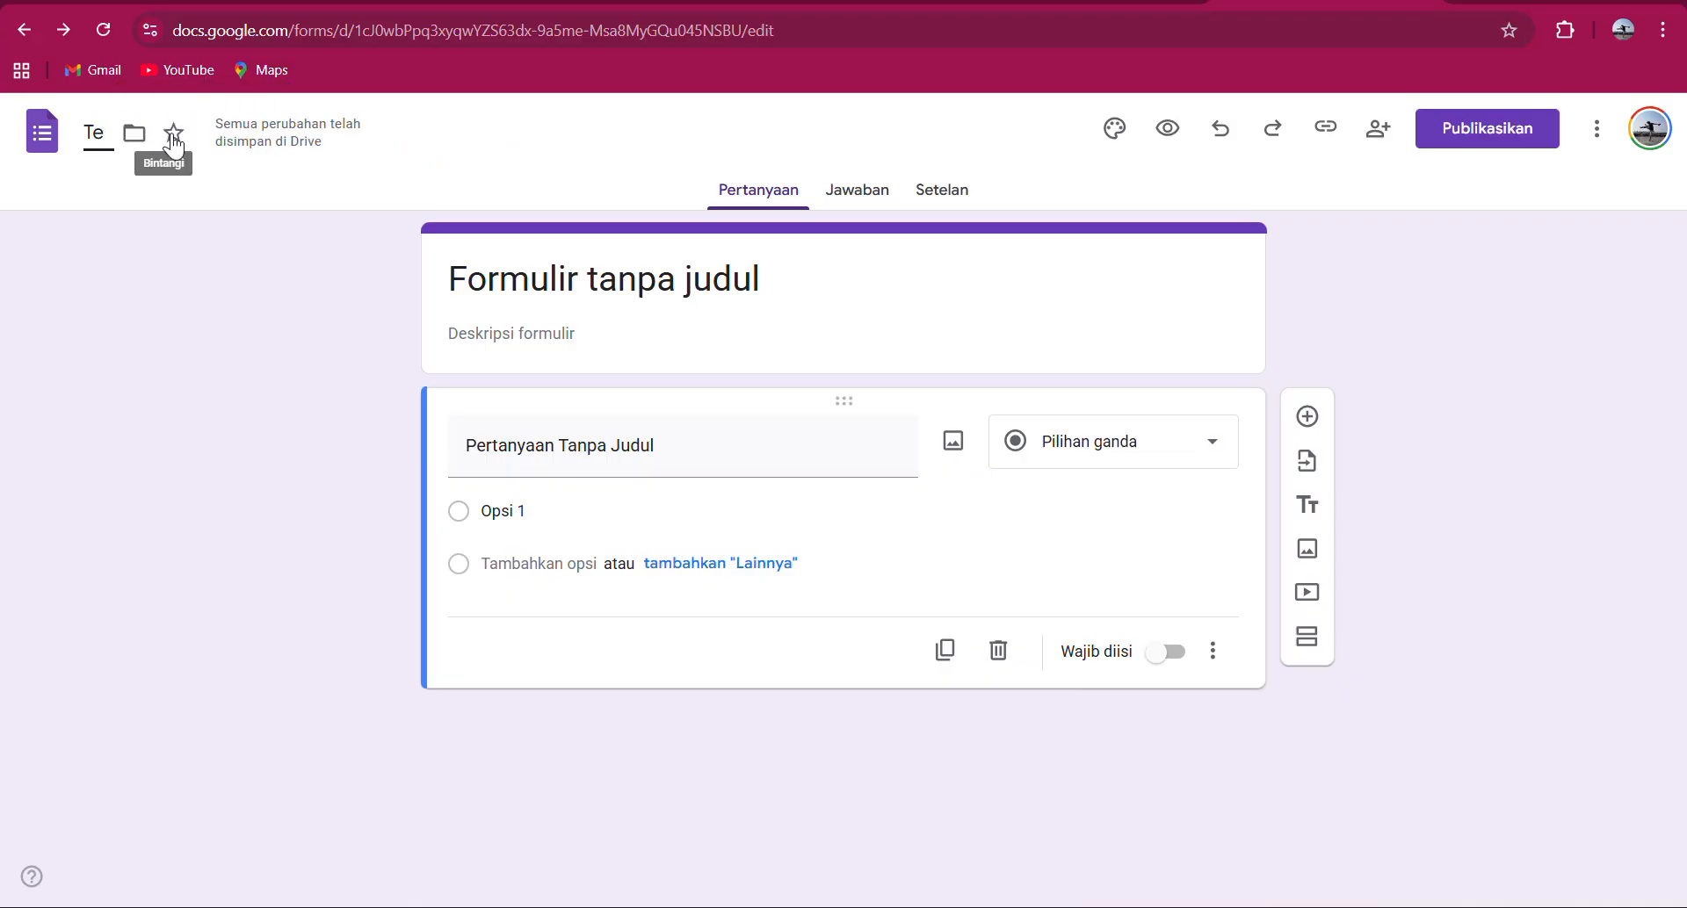
pyautogui.write('sting')
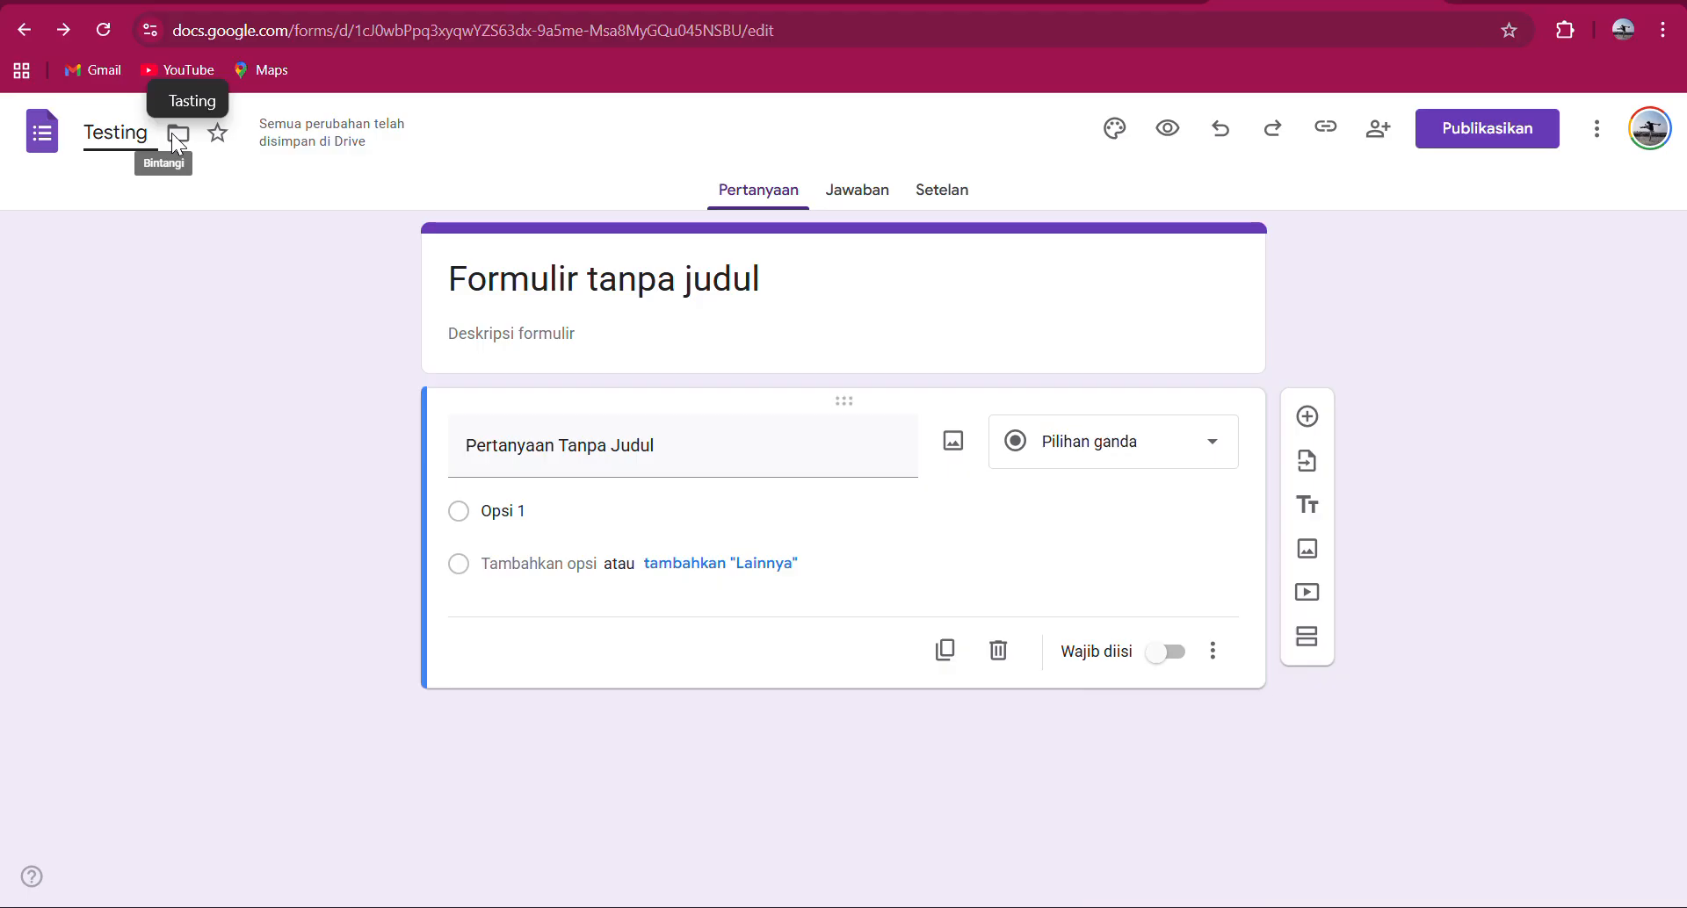
pyautogui.press('Return')
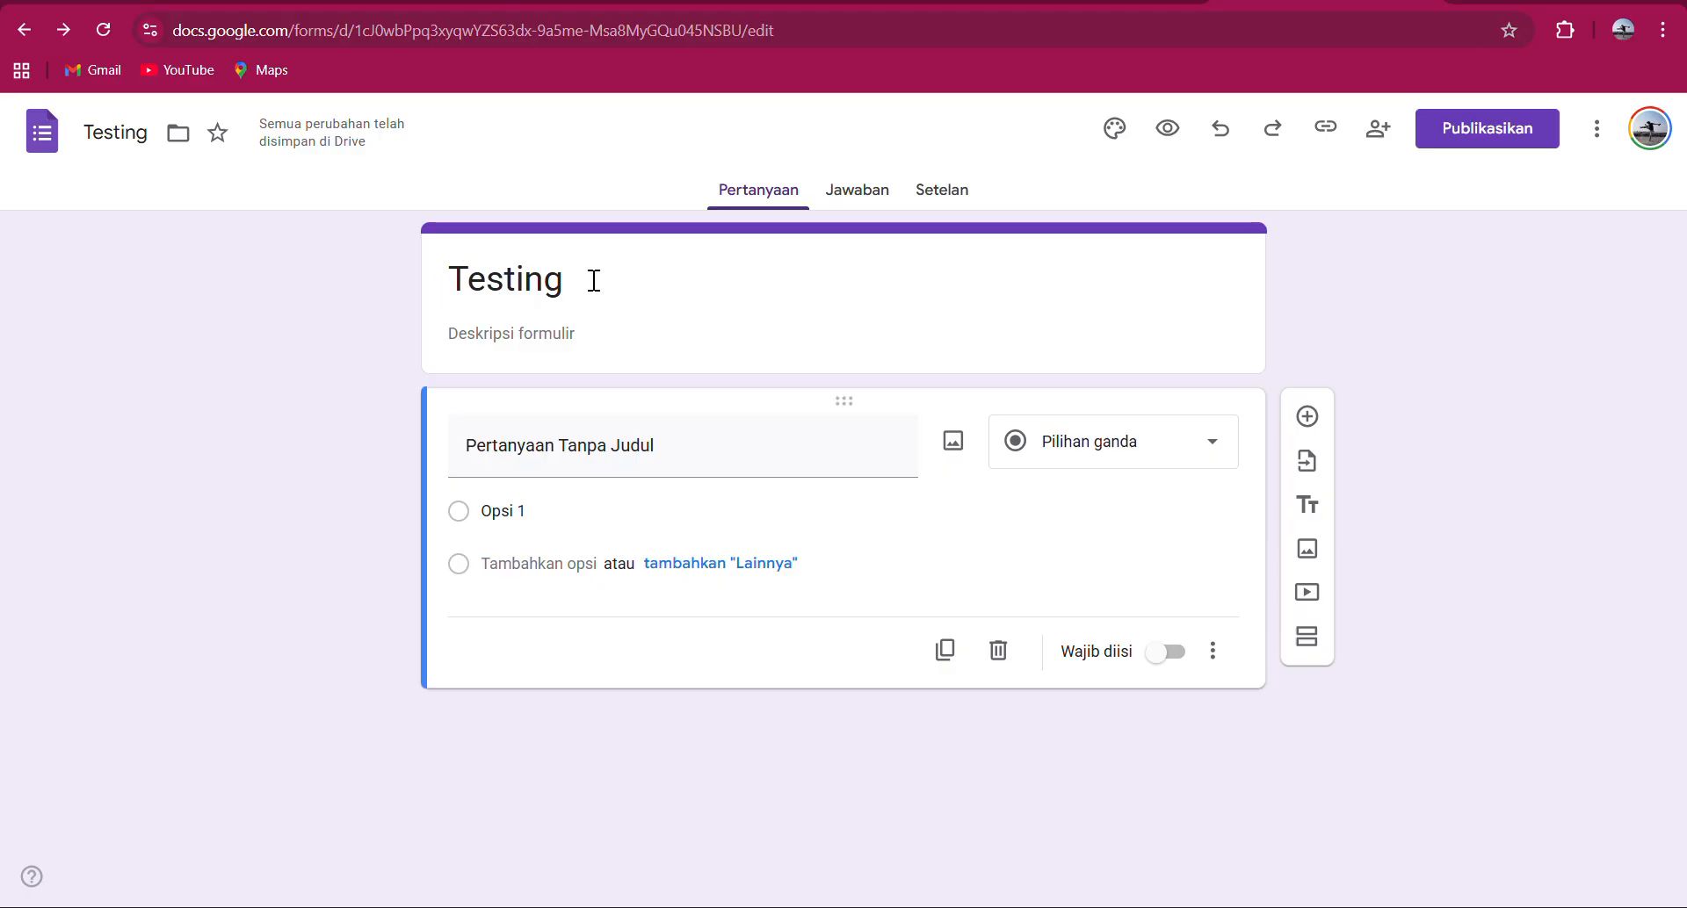
pyautogui.click(870, 271)
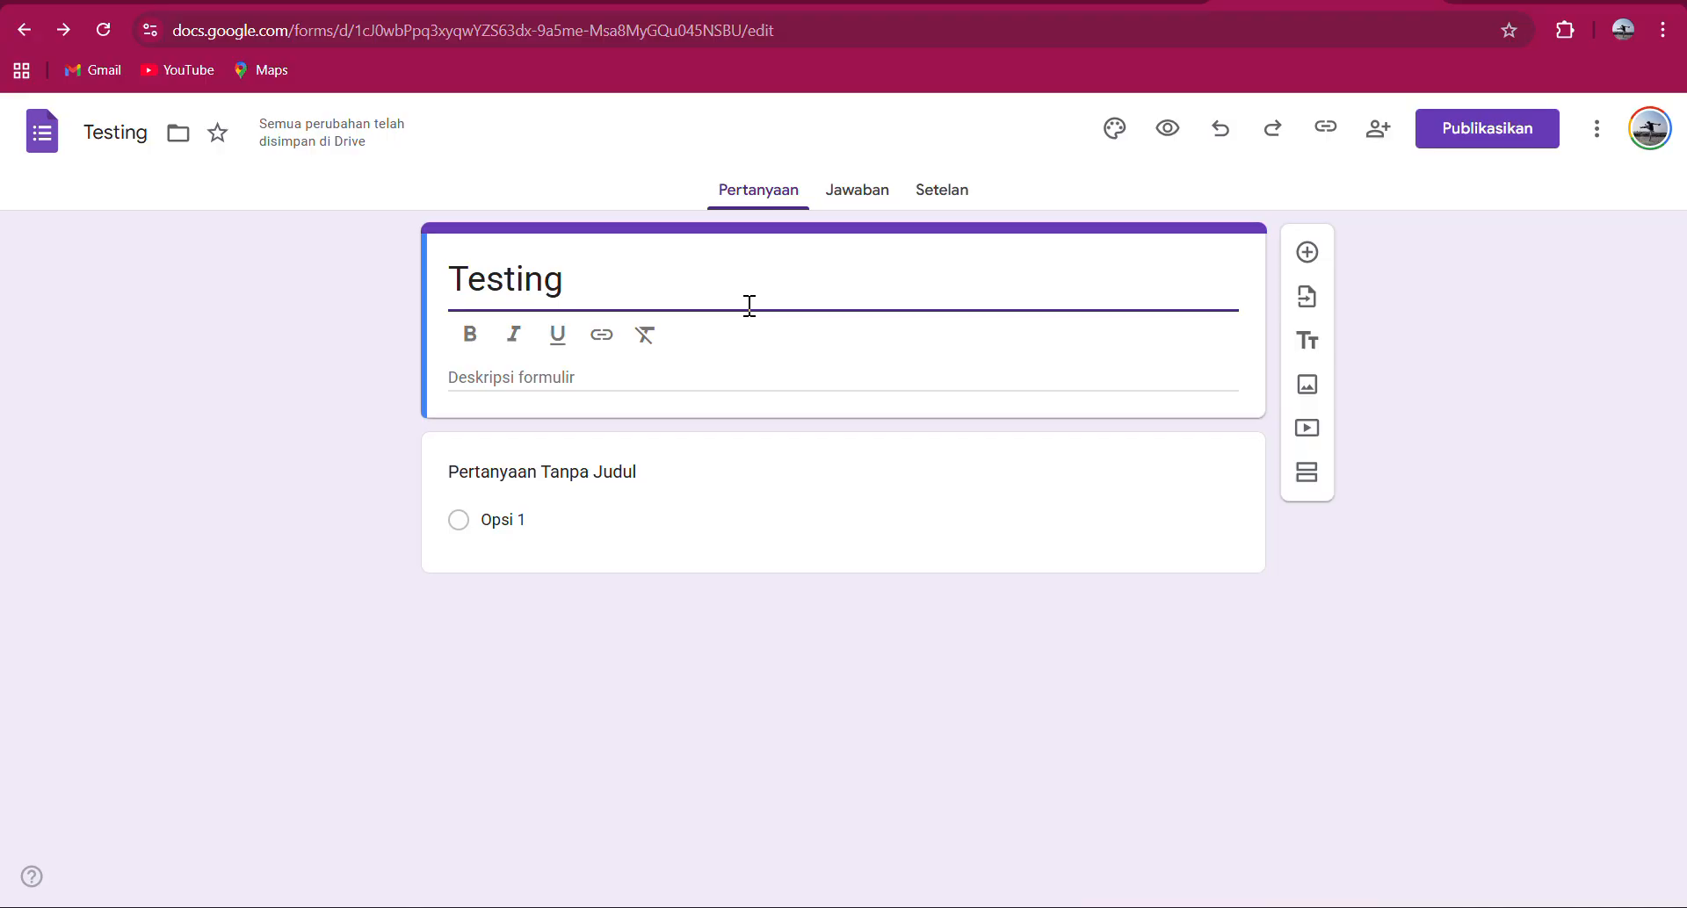
# Make the form title Testing bold in the form header.
pyautogui.click(567, 376)
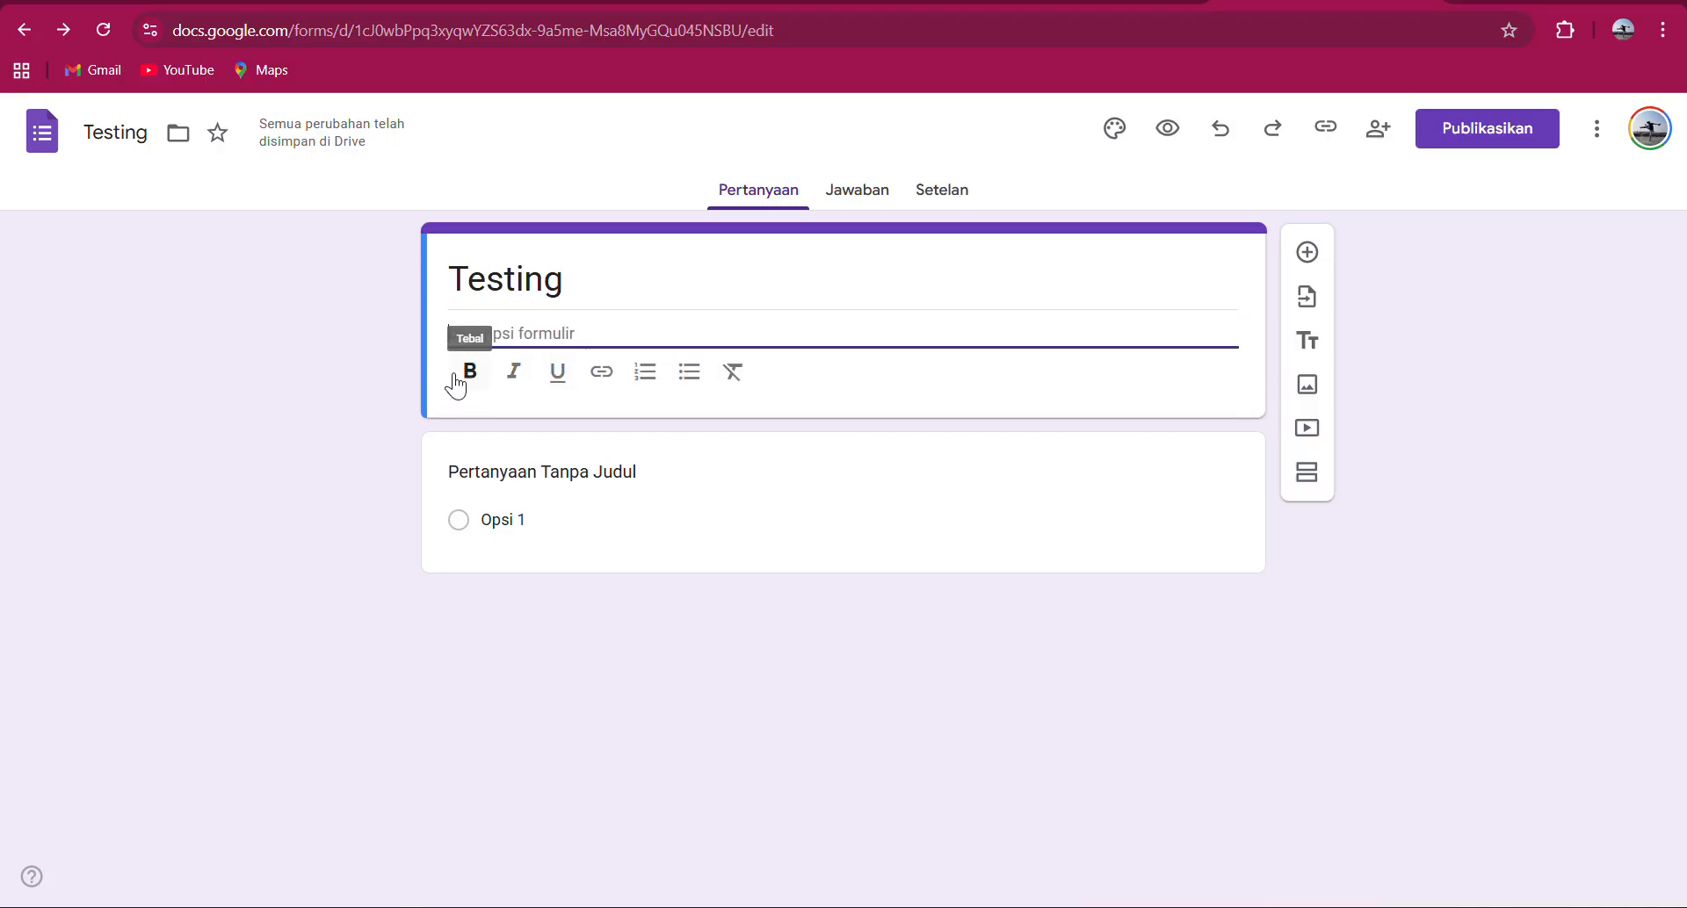
pyautogui.click(560, 278)
pyautogui.moveTo(562, 278); pyautogui.dragTo(423, 286)
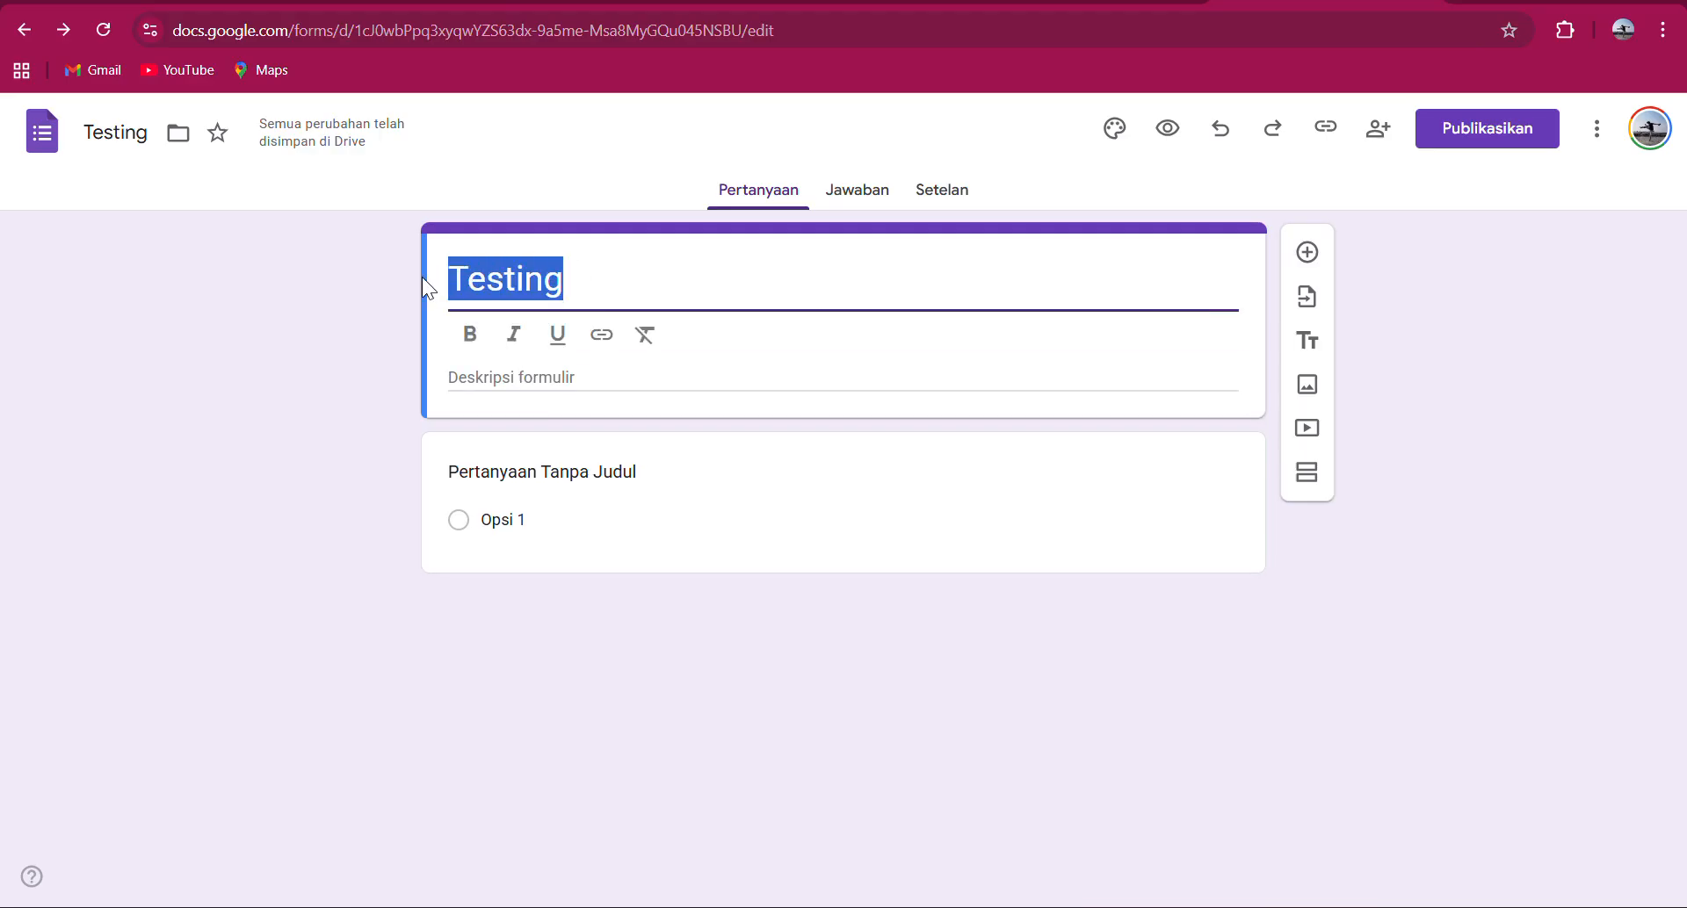
pyautogui.click(470, 334)
# Enter "Isi data kalian dengan benar" as the form description.
pyautogui.click(491, 373)
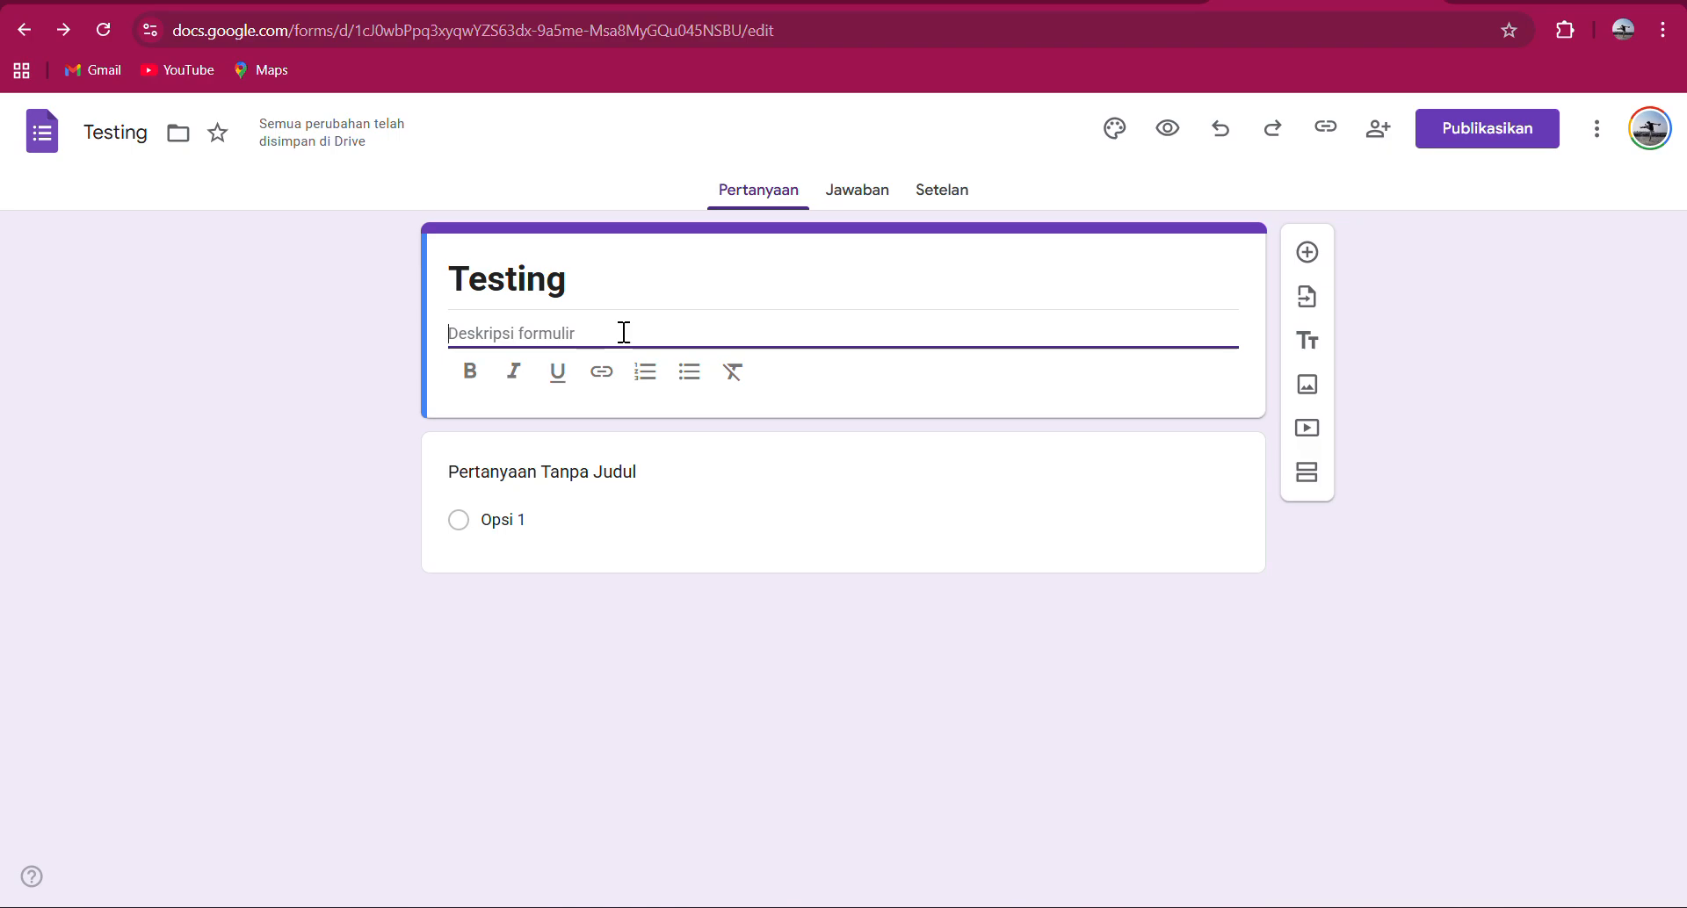
pyautogui.write('Isi data ')
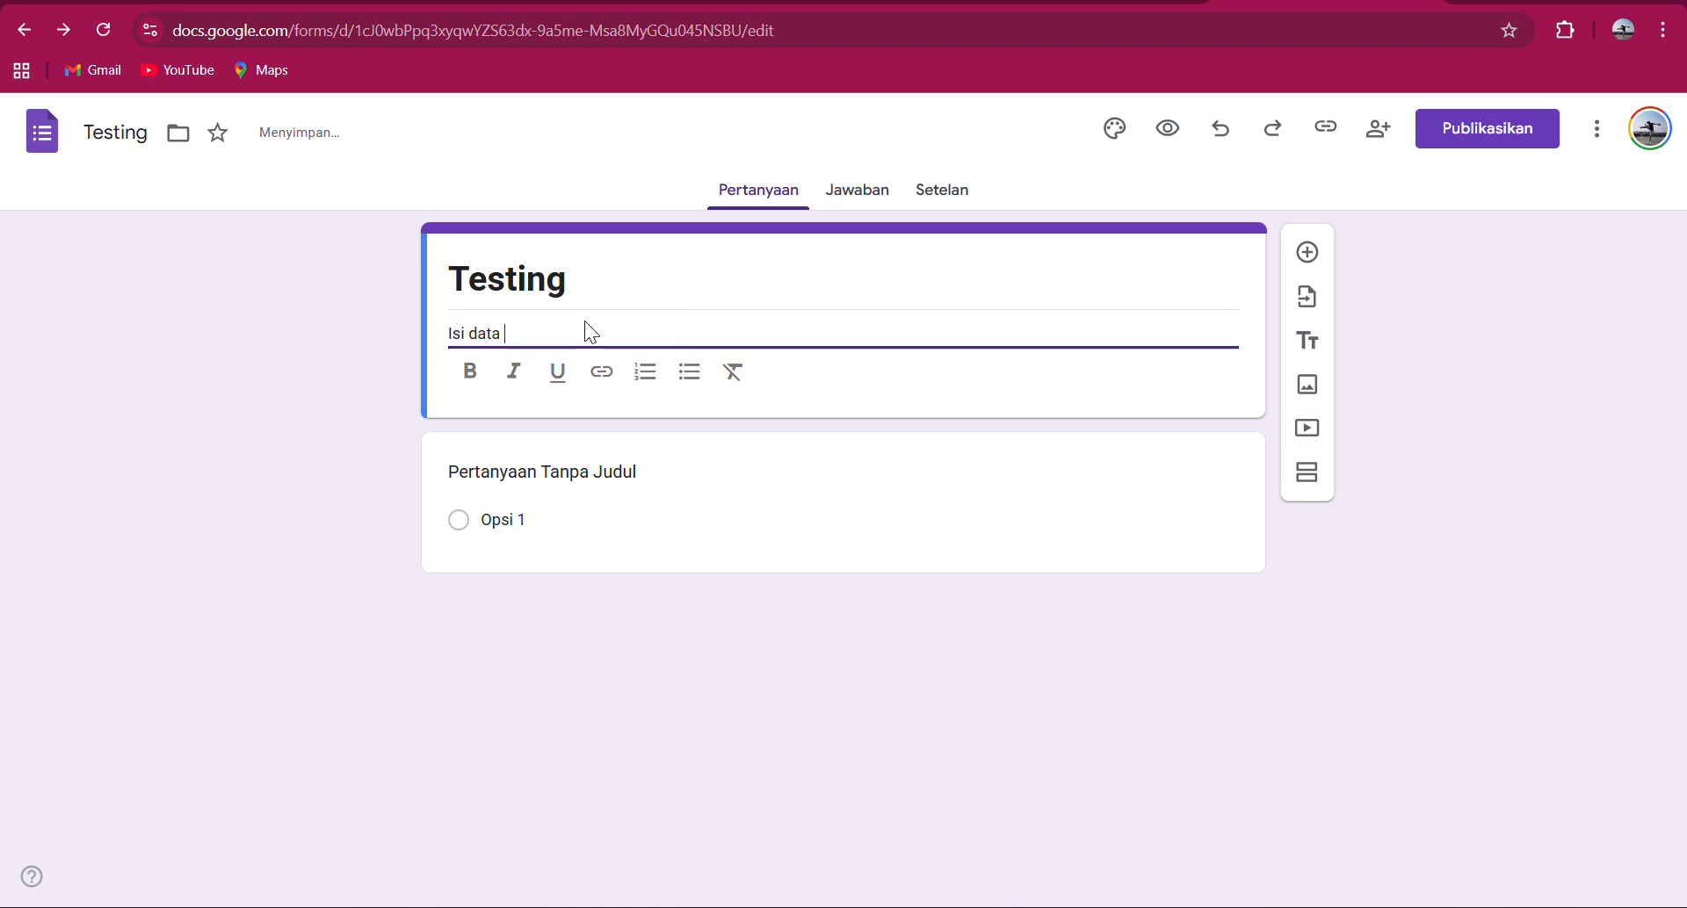
pyautogui.write('kalian dengan benar')
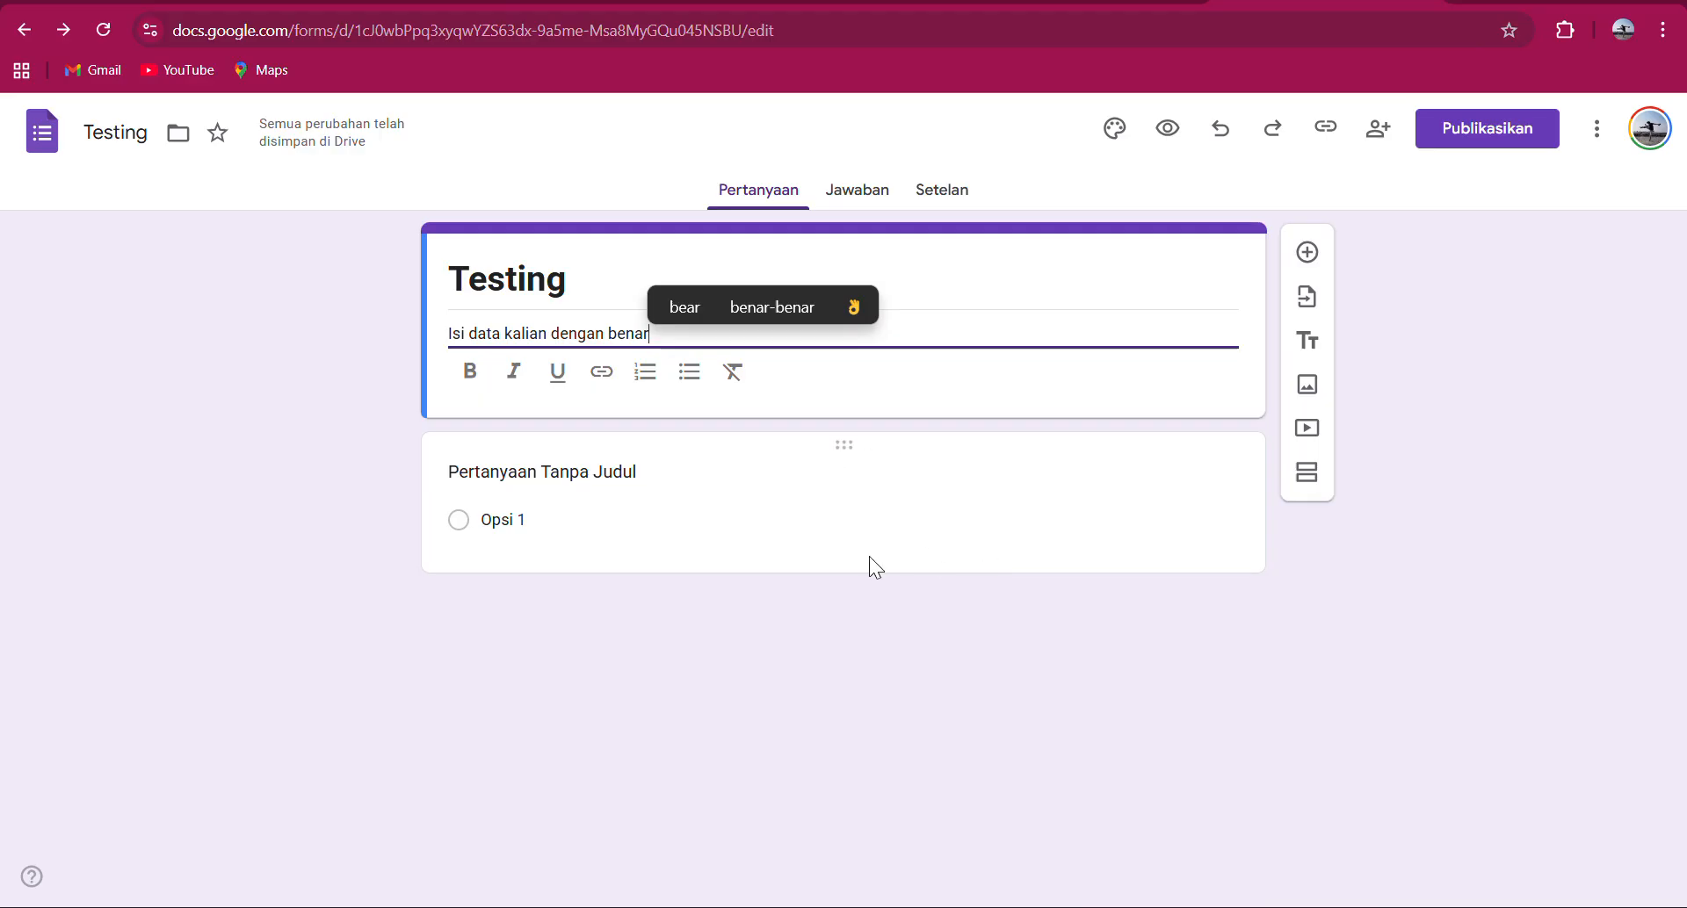
# Examine the available question types for the untitled first question, keeping its current type.
pyautogui.click(785, 491)
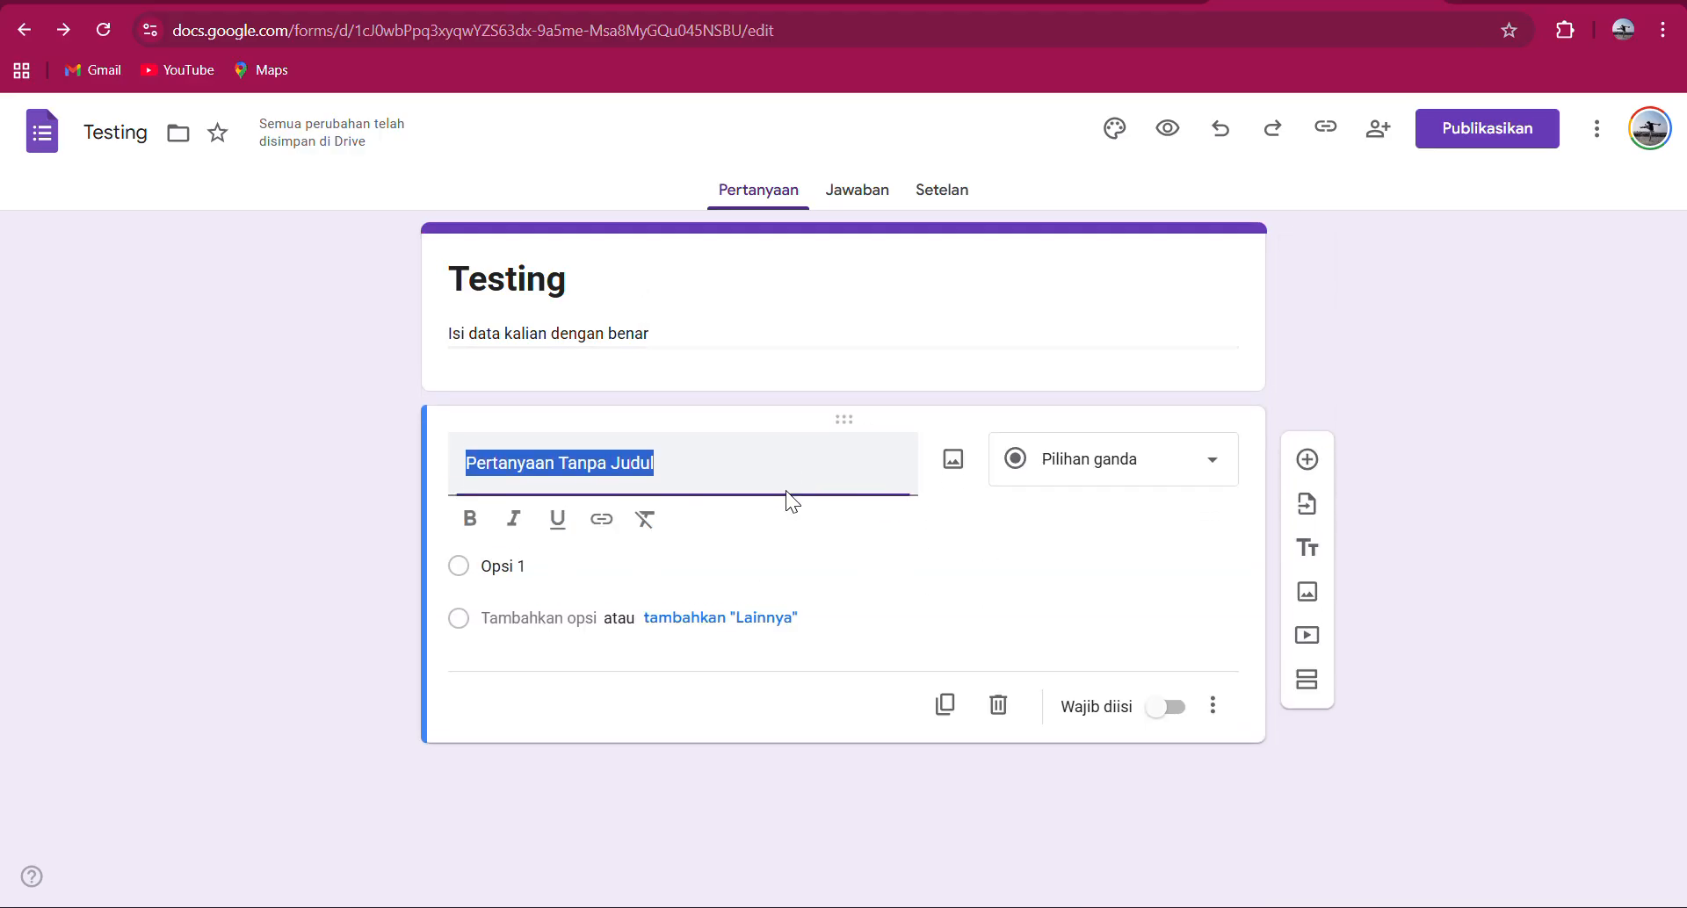
pyautogui.click(1186, 481)
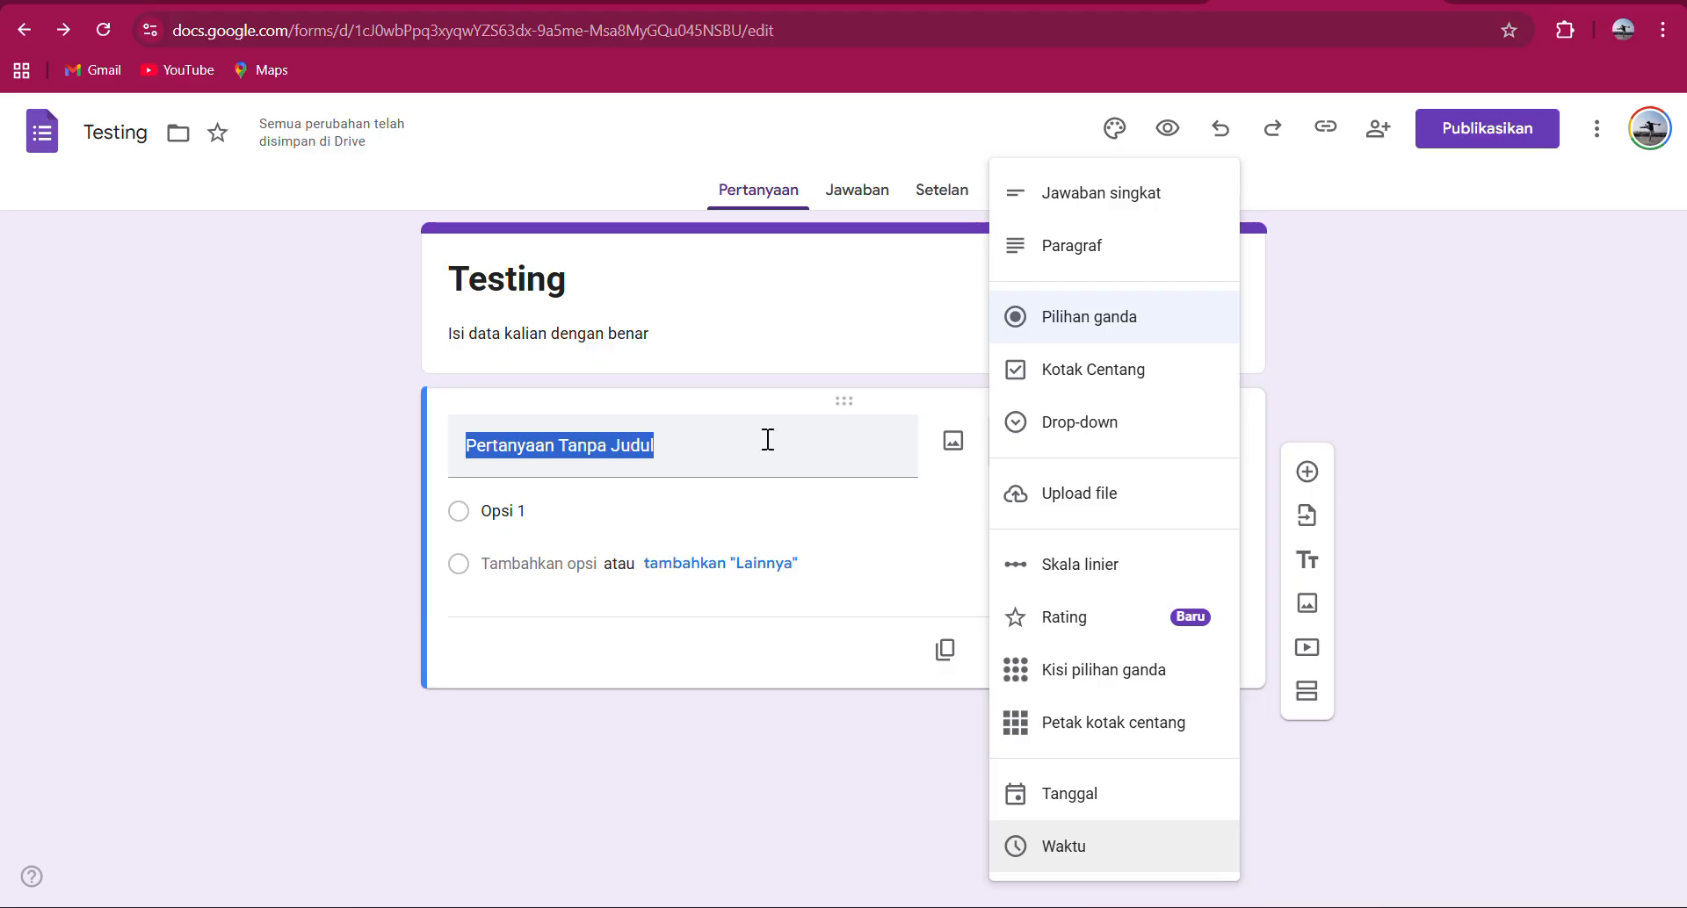
pyautogui.press('Escape')
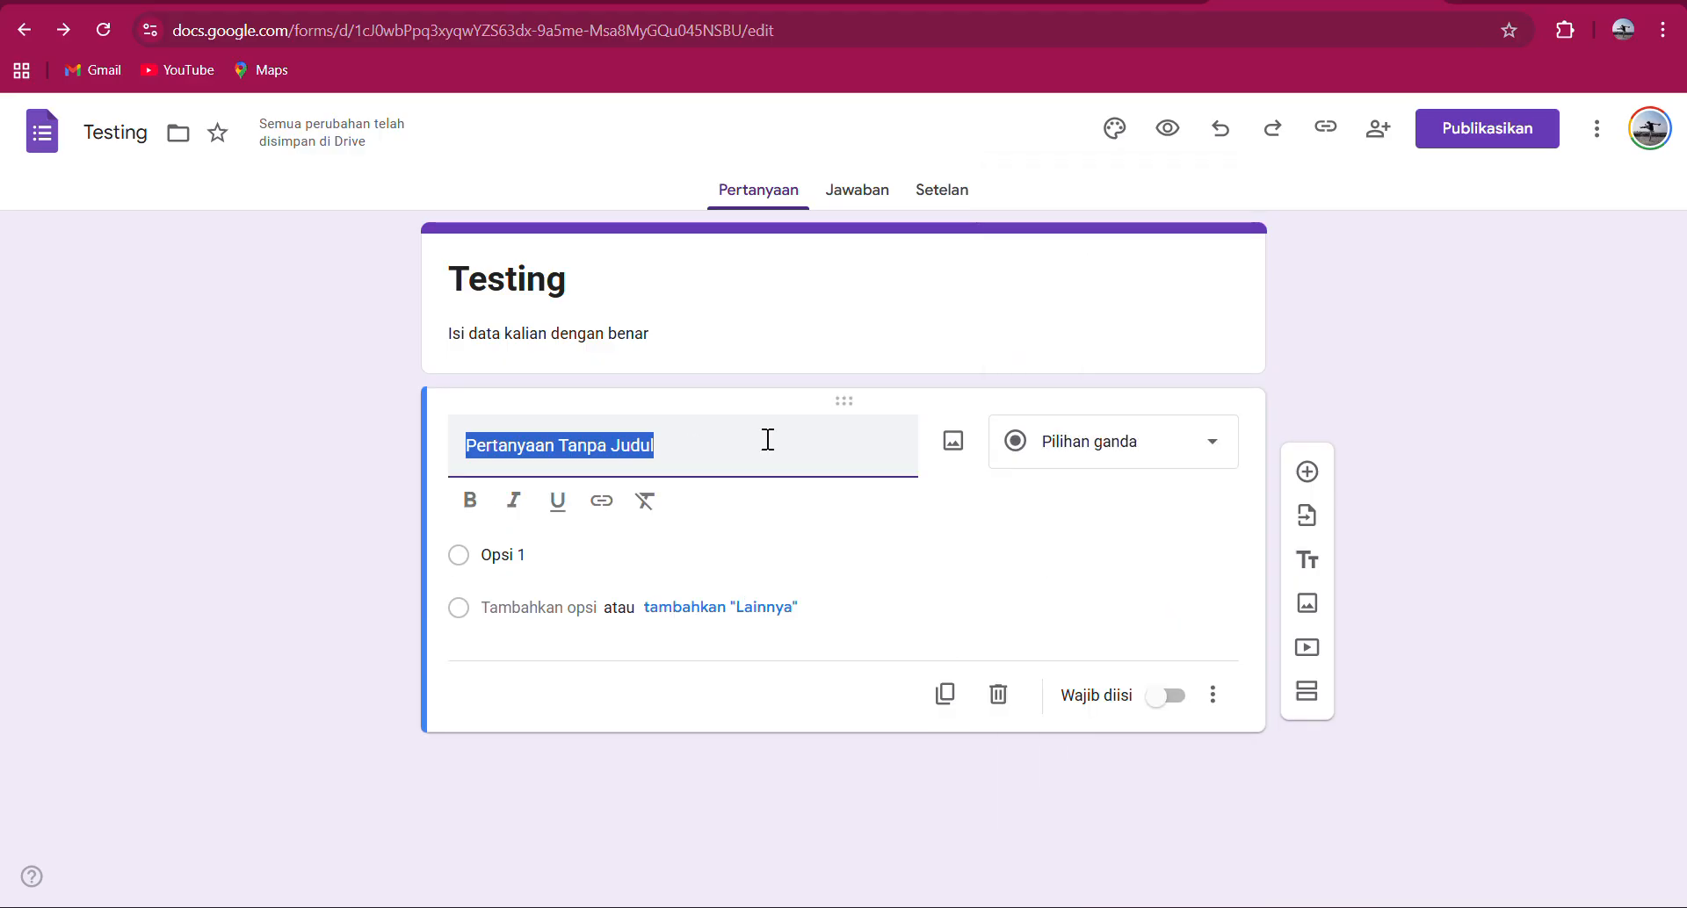
pyautogui.press('BackSpace')
pyautogui.write('Kelas')
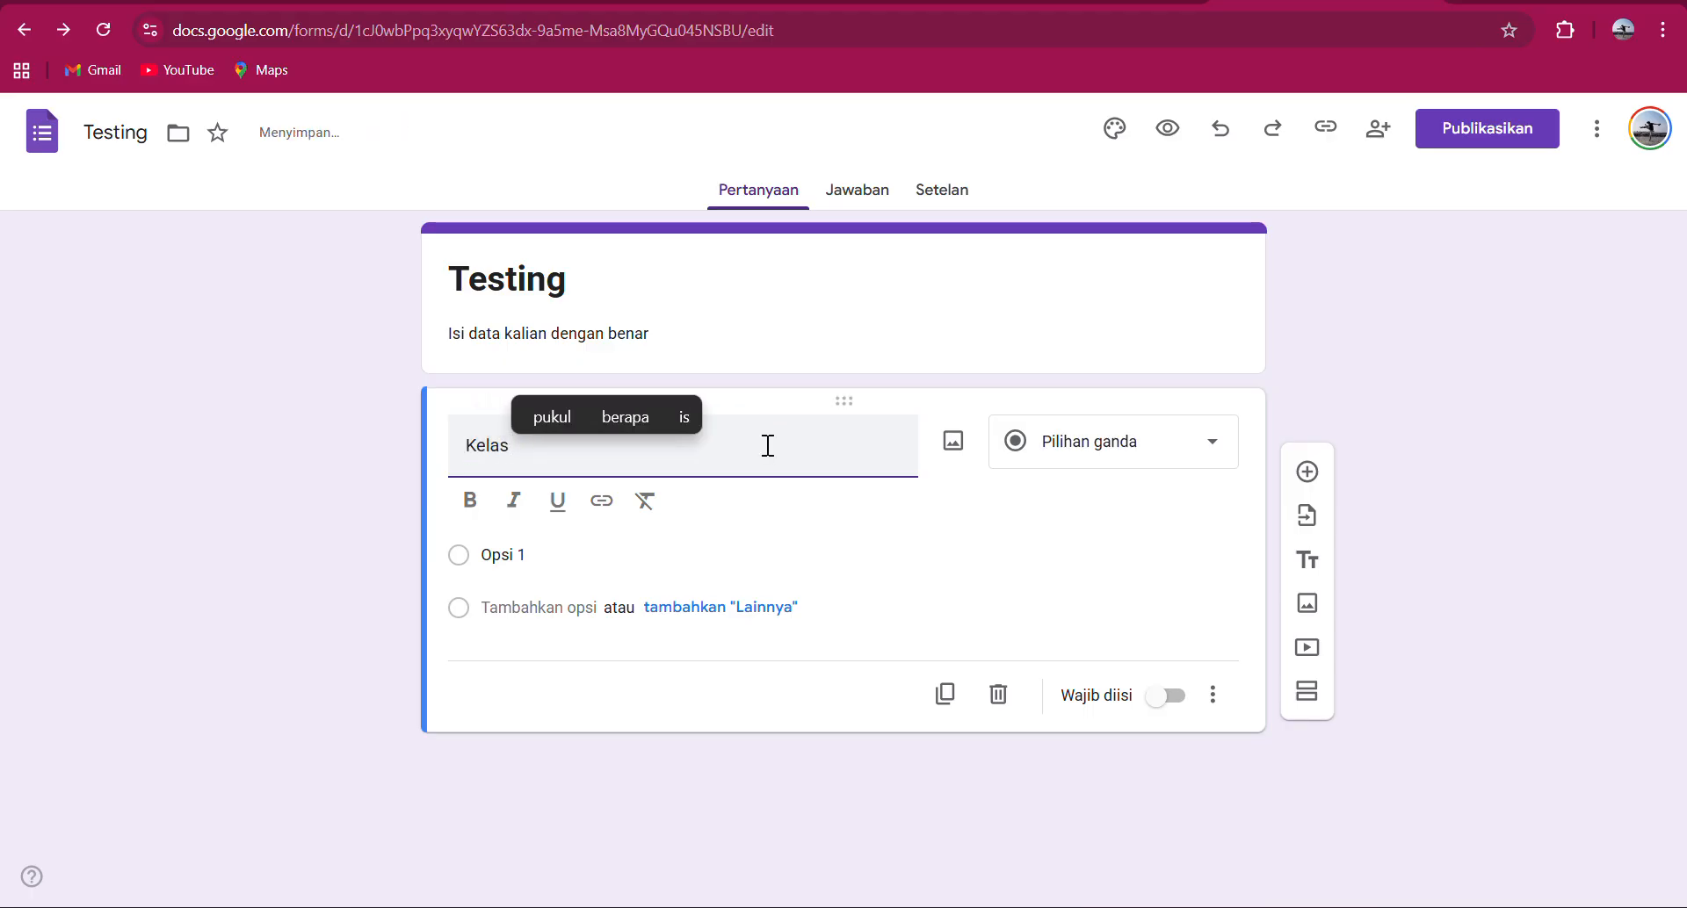
pyautogui.press('BackSpace')
pyautogui.press('BackSpace')
pyautogui.press('BackSpace')
pyautogui.press('BackSpace')
pyautogui.press('BackSpace')
pyautogui.press('BackSpace')
# Title the first question "Pilih kelas anda".
pyautogui.write('Pilih')
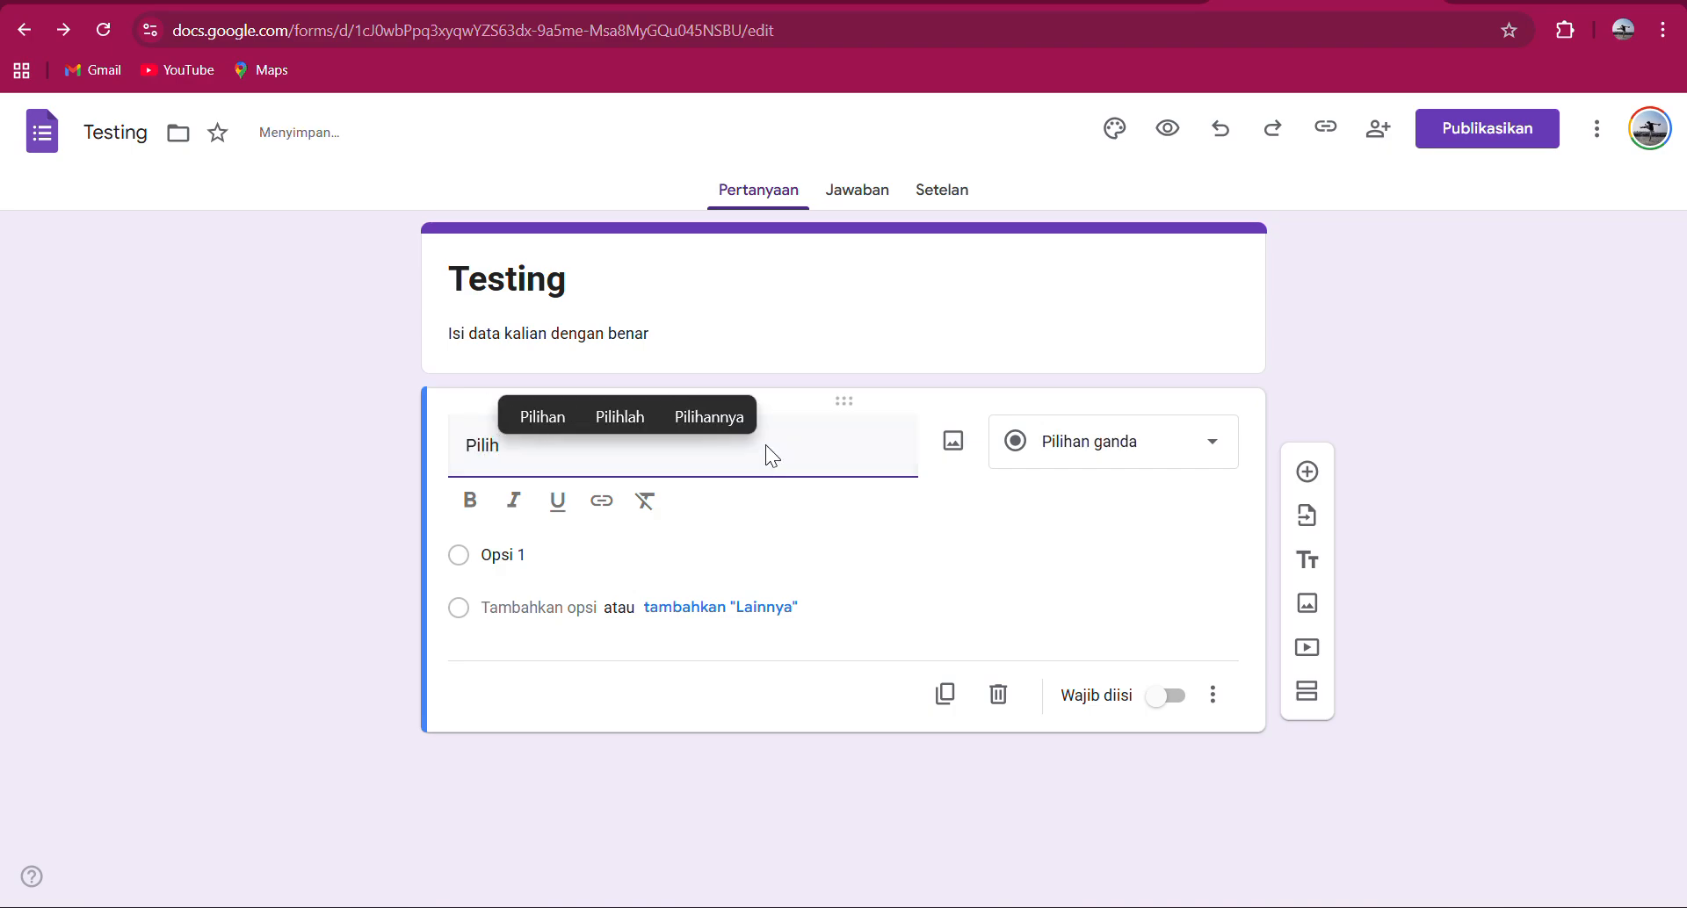
pyautogui.write(' kelas ')
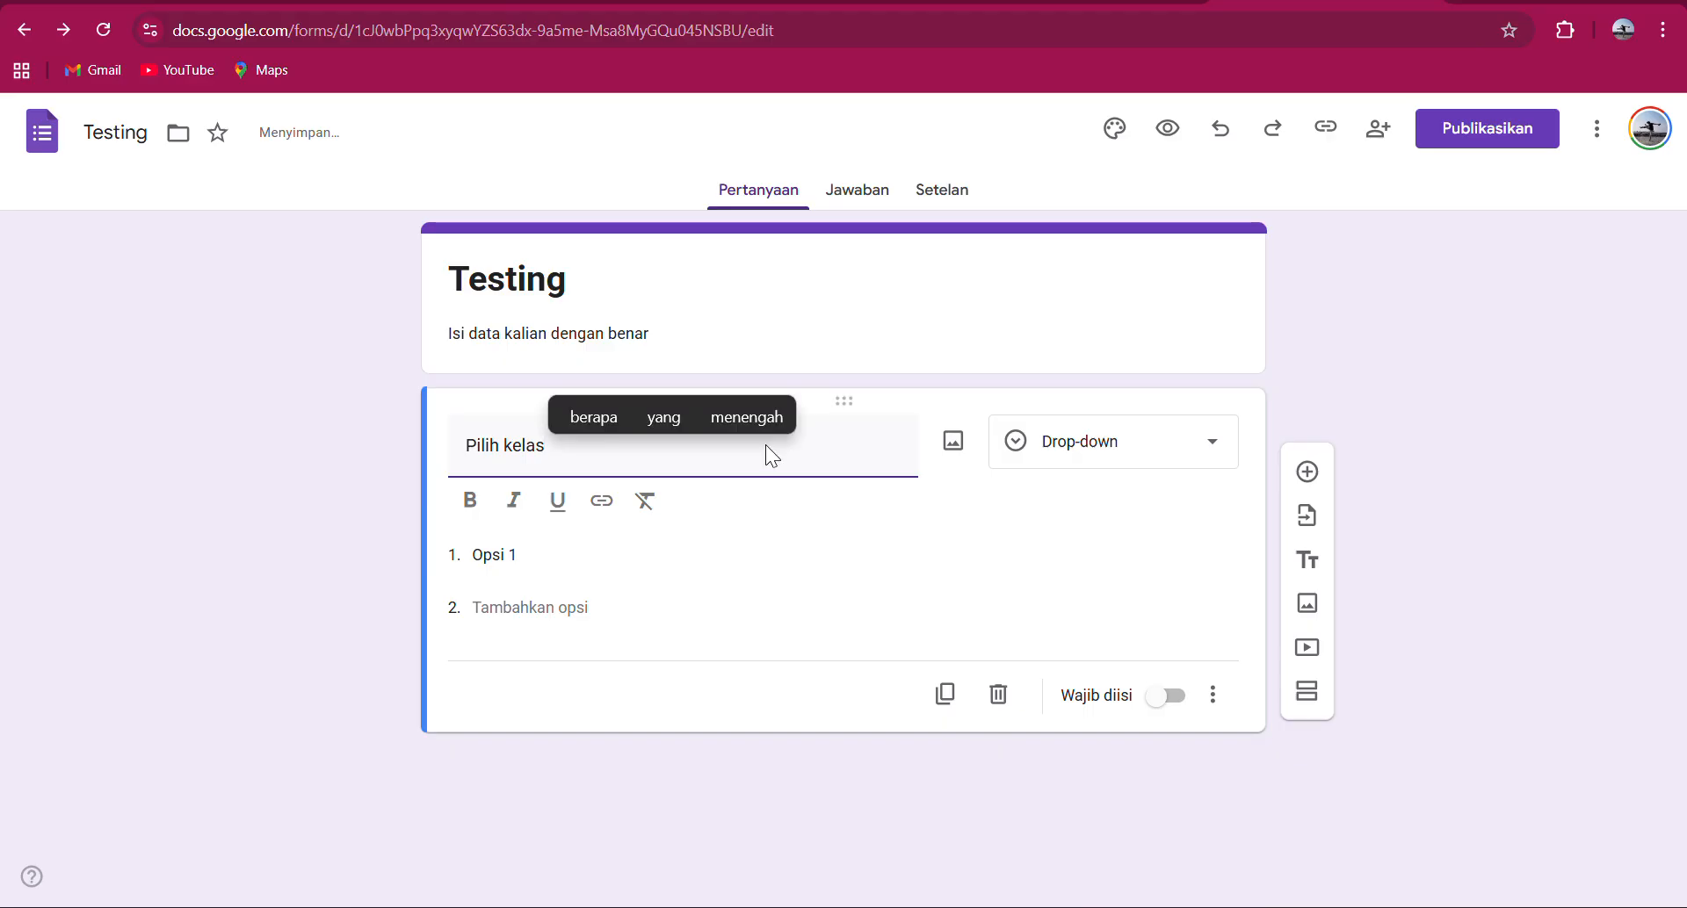
pyautogui.write('And')
pyautogui.press('BackSpace')
pyautogui.press('BackSpace')
pyautogui.press('BackSpace')
pyautogui.write('anda')
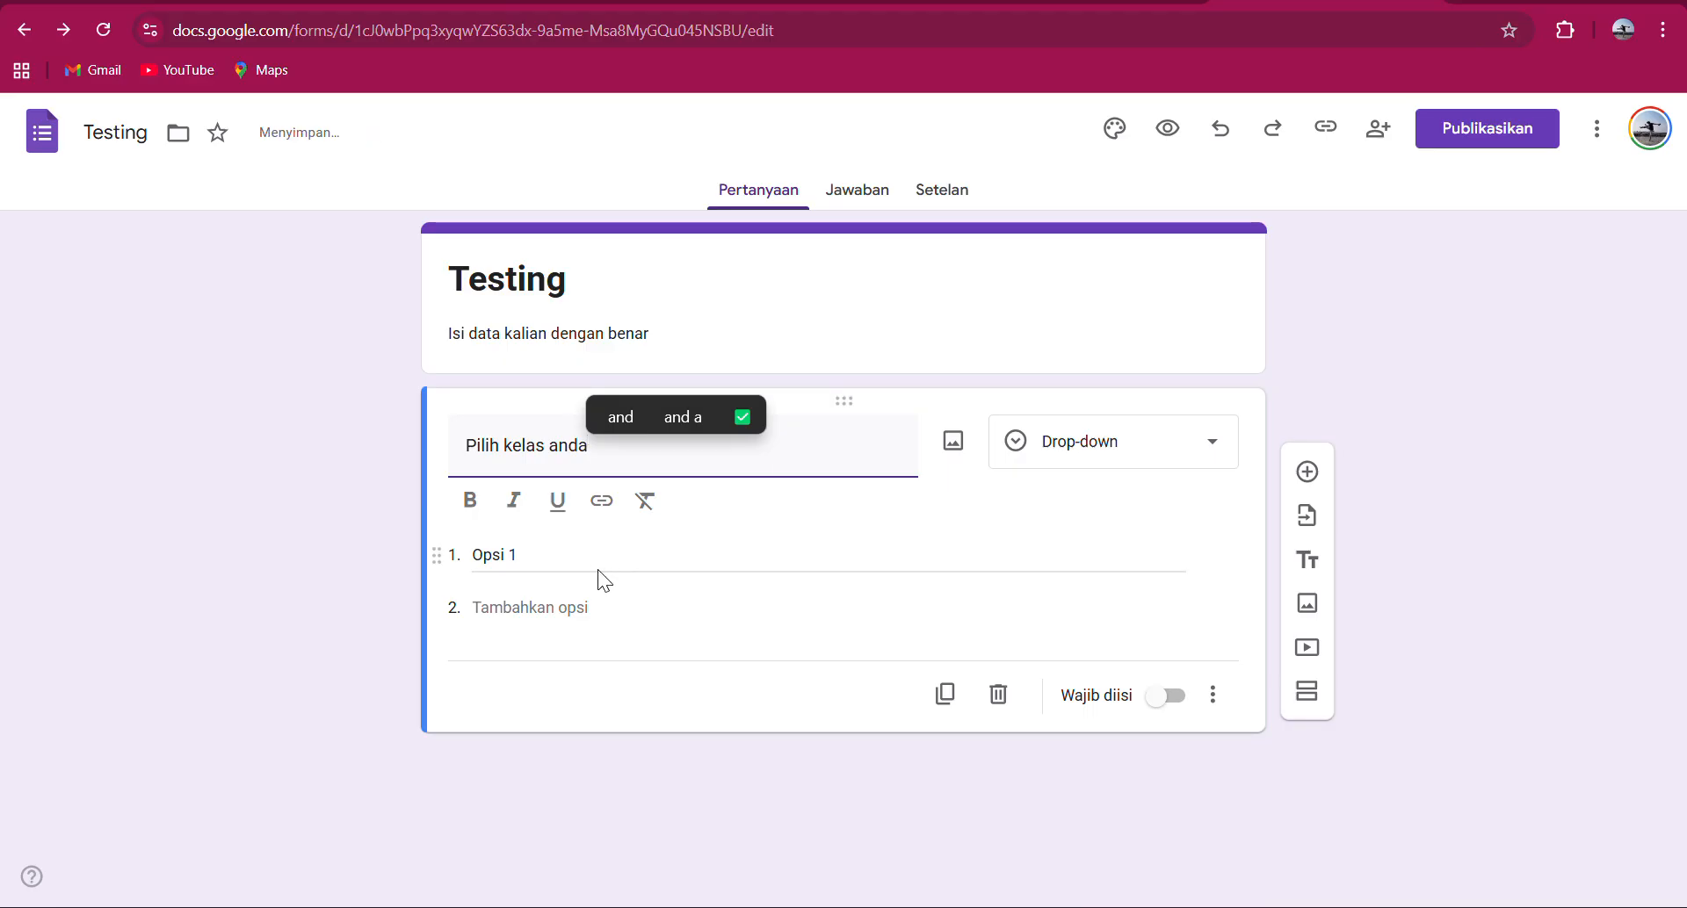
# Enter 7A and 7B as the first two answer options of the class question.
pyautogui.click(606, 551)
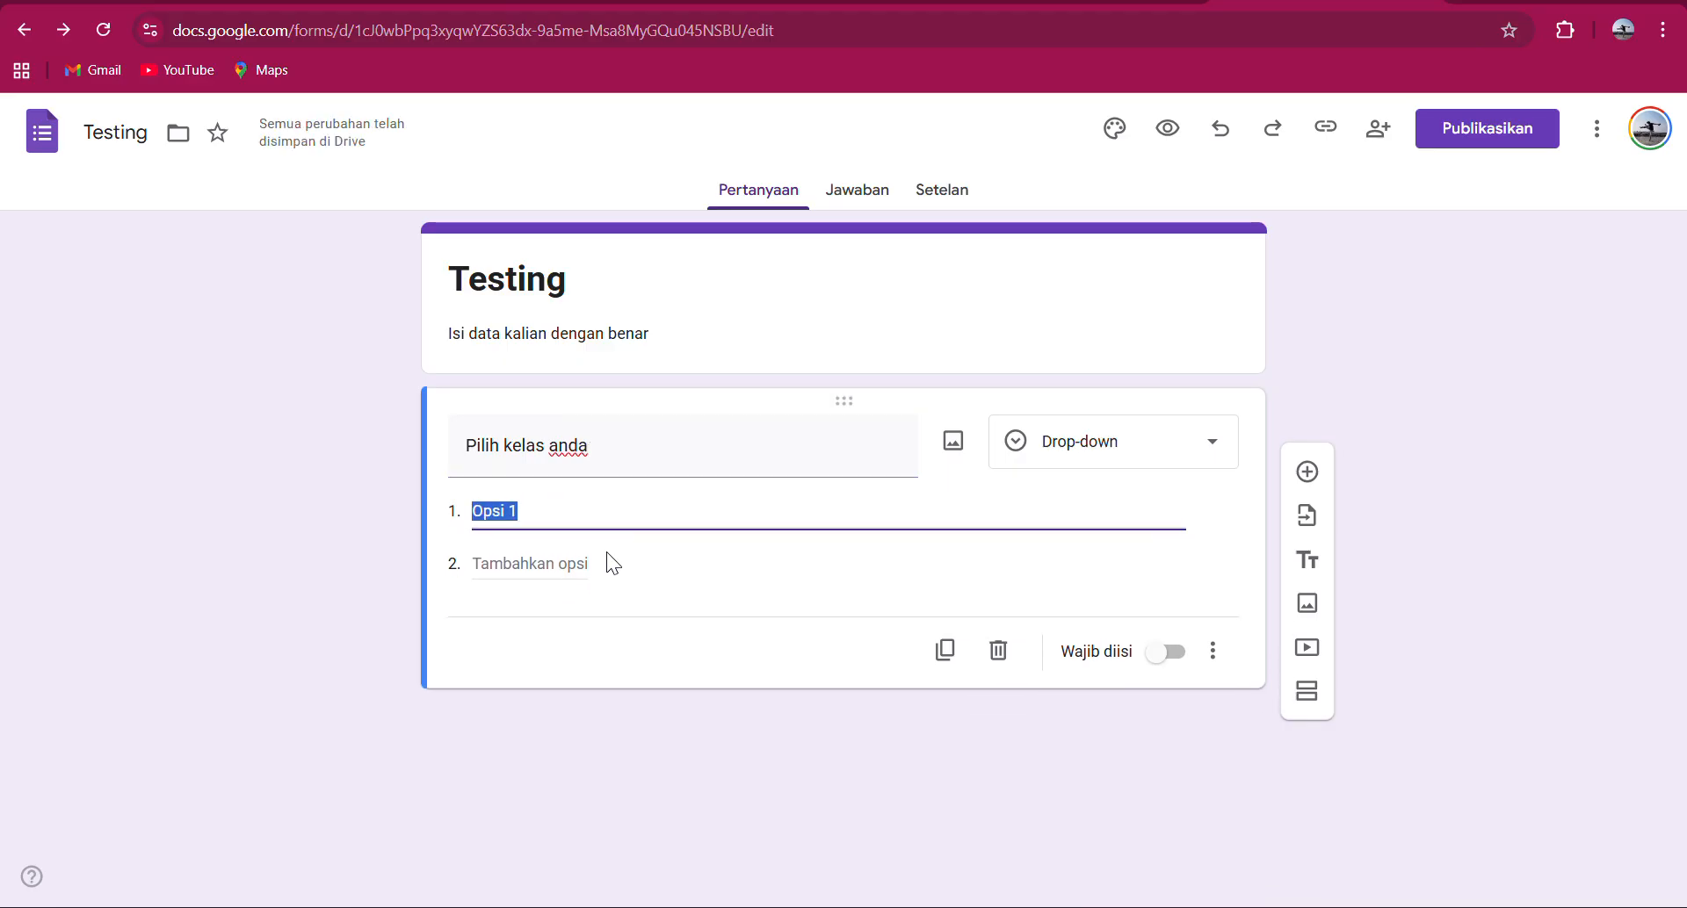
pyautogui.write('7A')
pyautogui.press('Return')
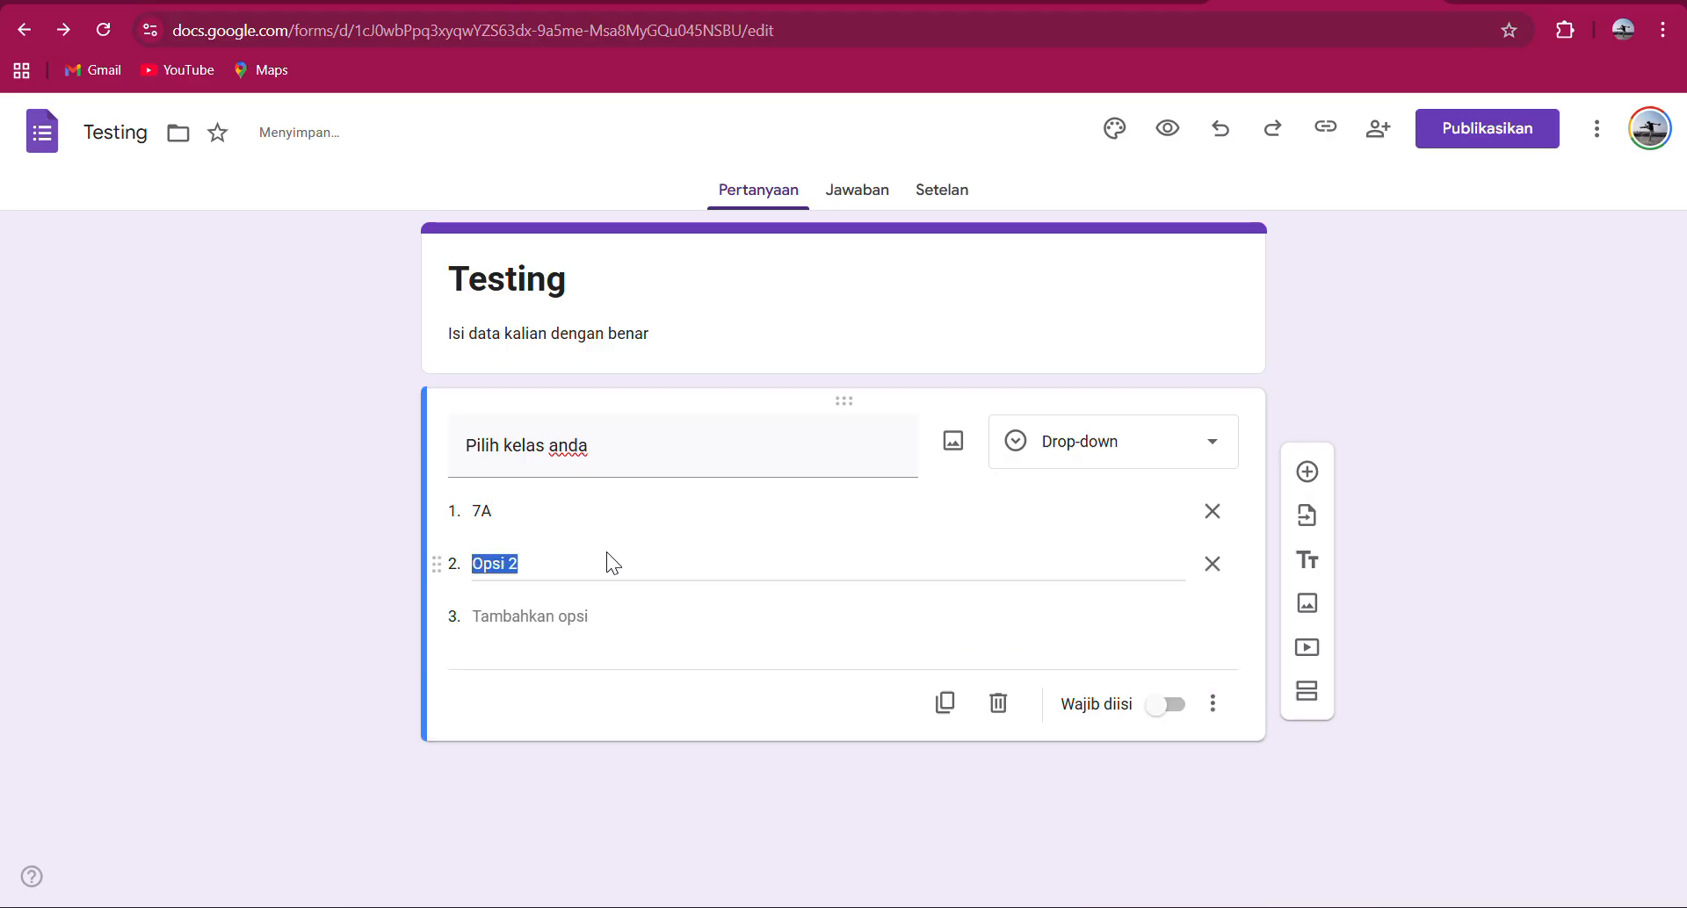
pyautogui.write('7B')
pyautogui.press('Return')
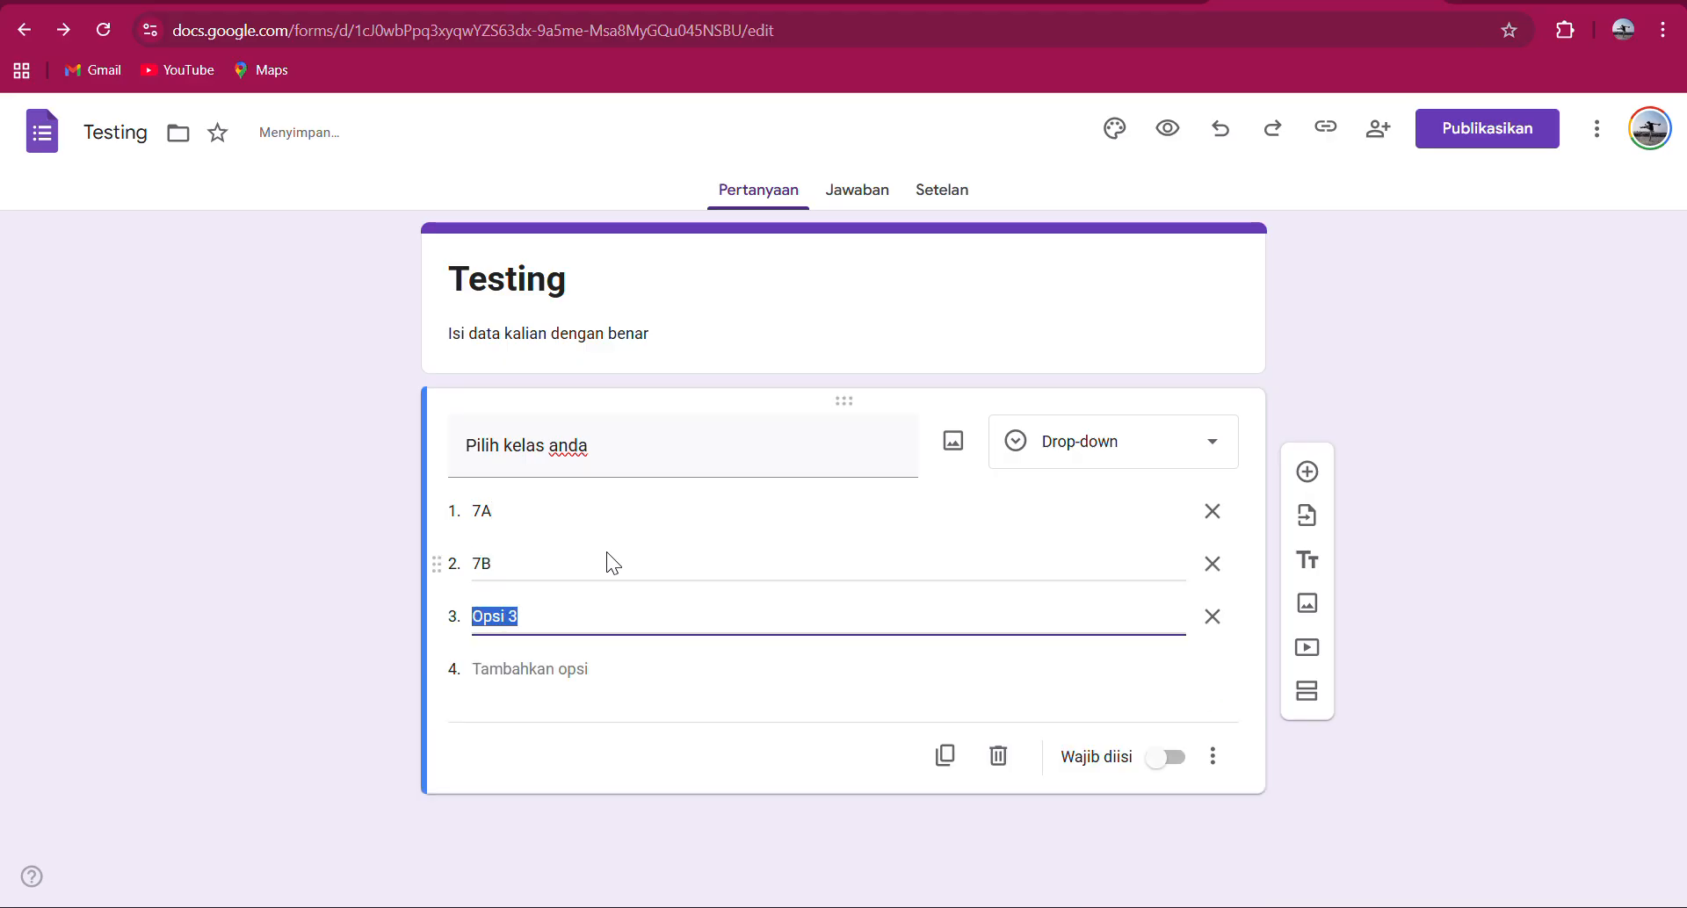
# Enter 8A and 8B as the third and fourth answer options and remove the surplus fifth option.
pyautogui.write('8A')
pyautogui.press('Return')
pyautogui.write('b')
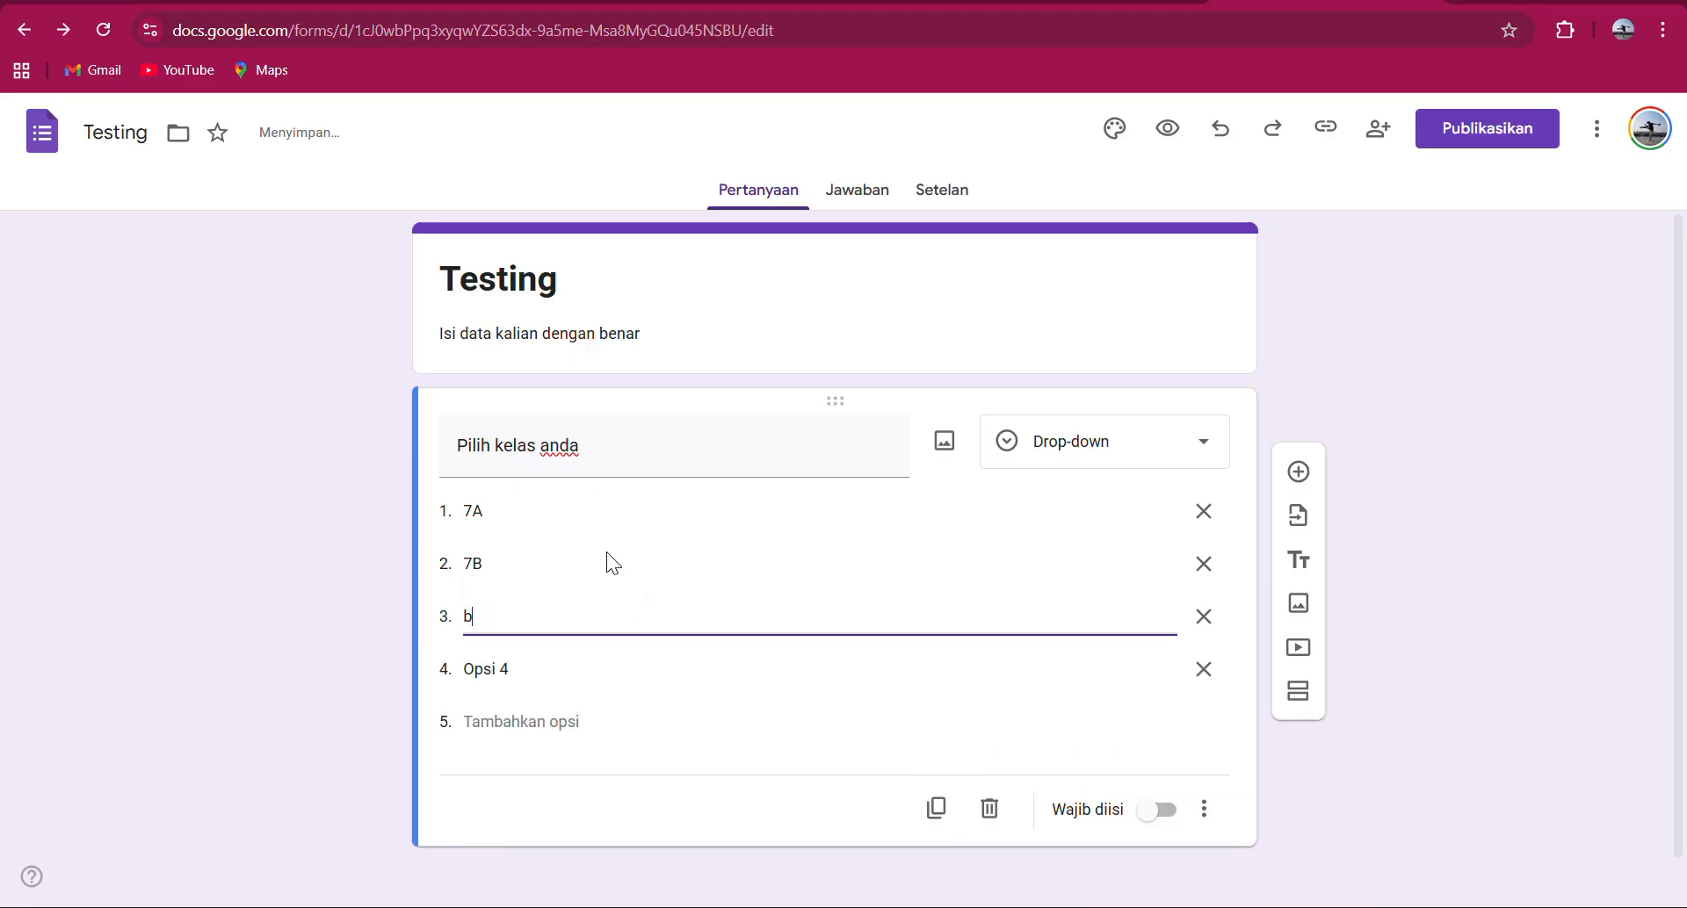
pyautogui.press('BackSpace')
pyautogui.write('8A')
pyautogui.press('Return')
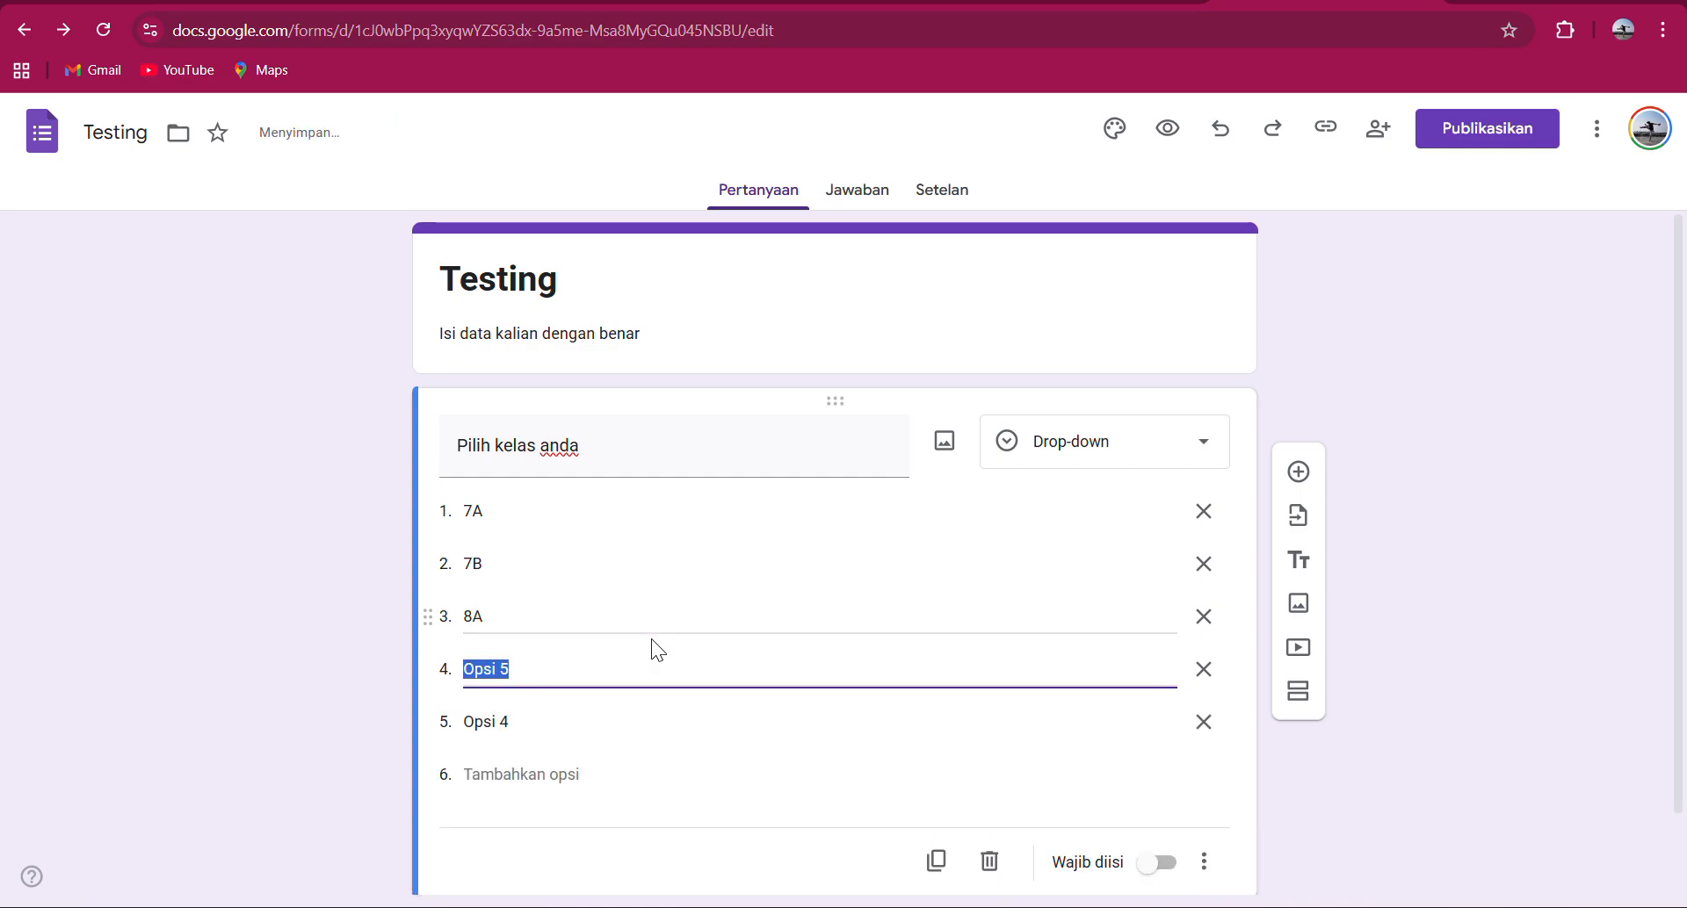
pyautogui.write('8B')
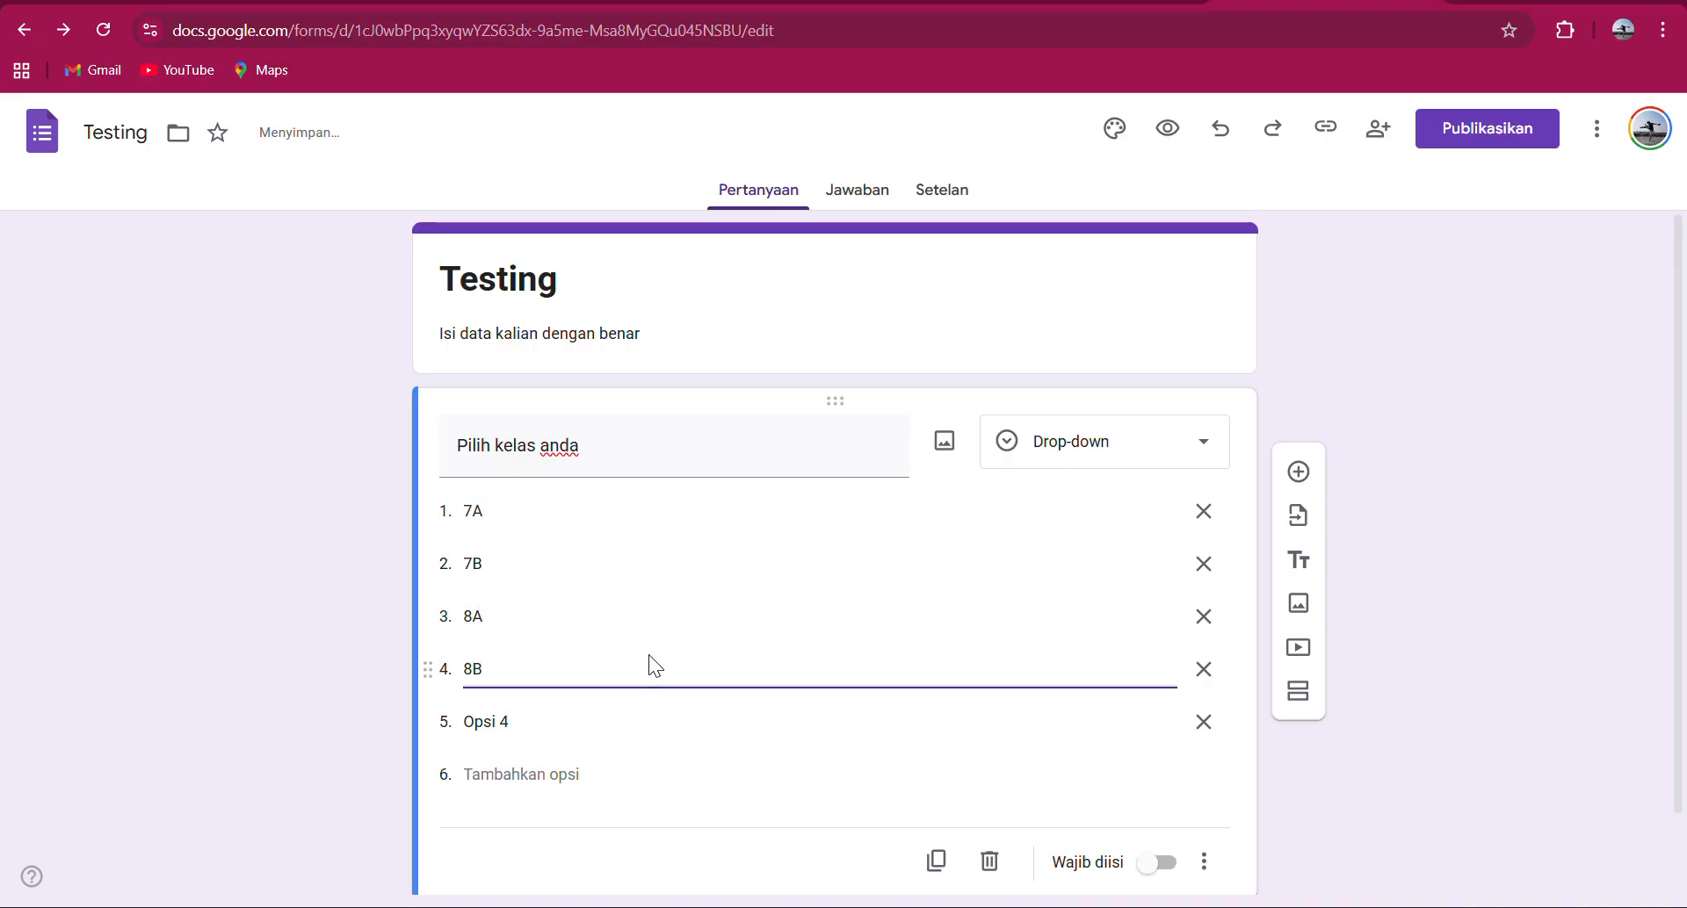
pyautogui.click(1203, 717)
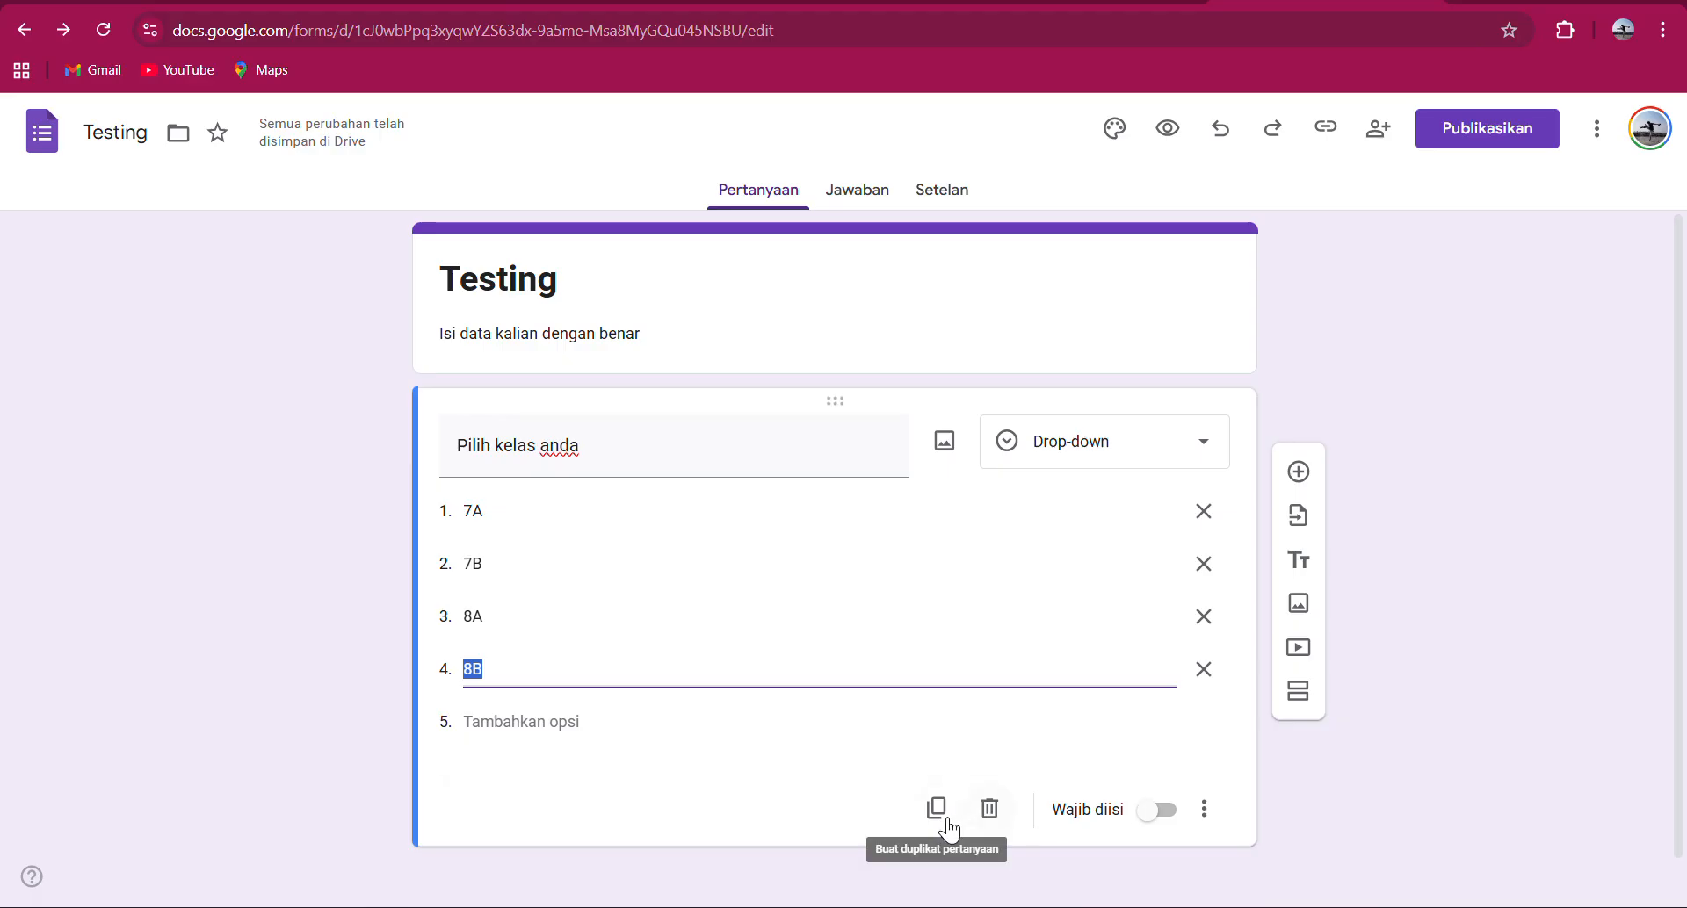
# Duplicate the class question and delete the copy.
pyautogui.scroll(-1, 935, 816)
pyautogui.scroll(-1, 938, 826)
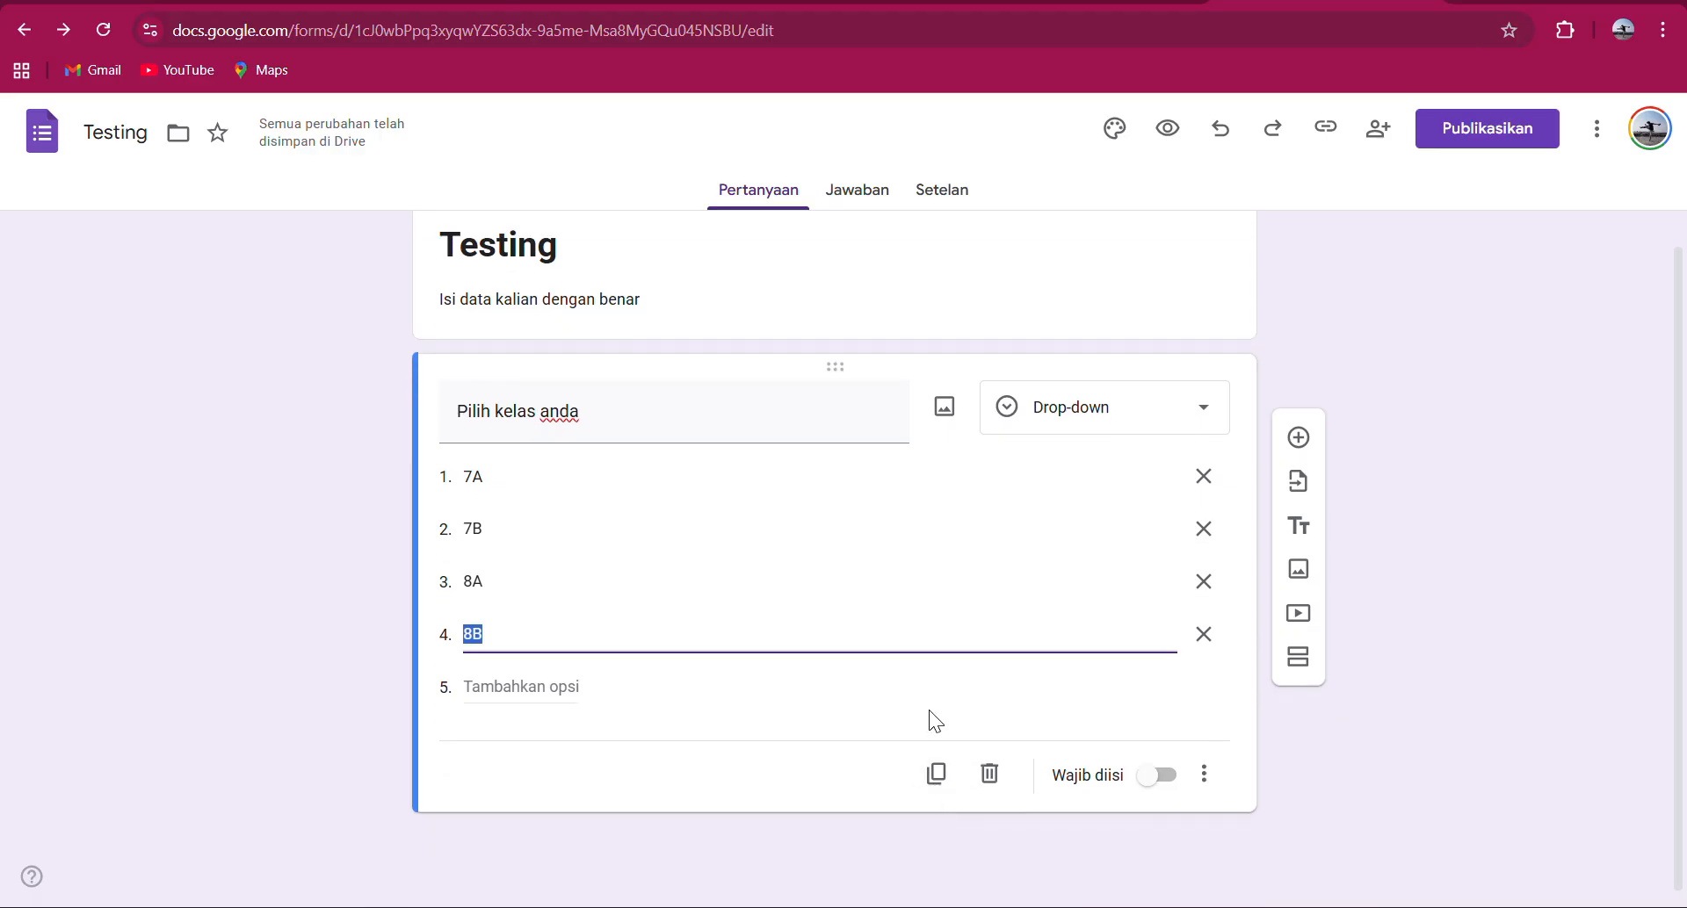
pyautogui.click(937, 775)
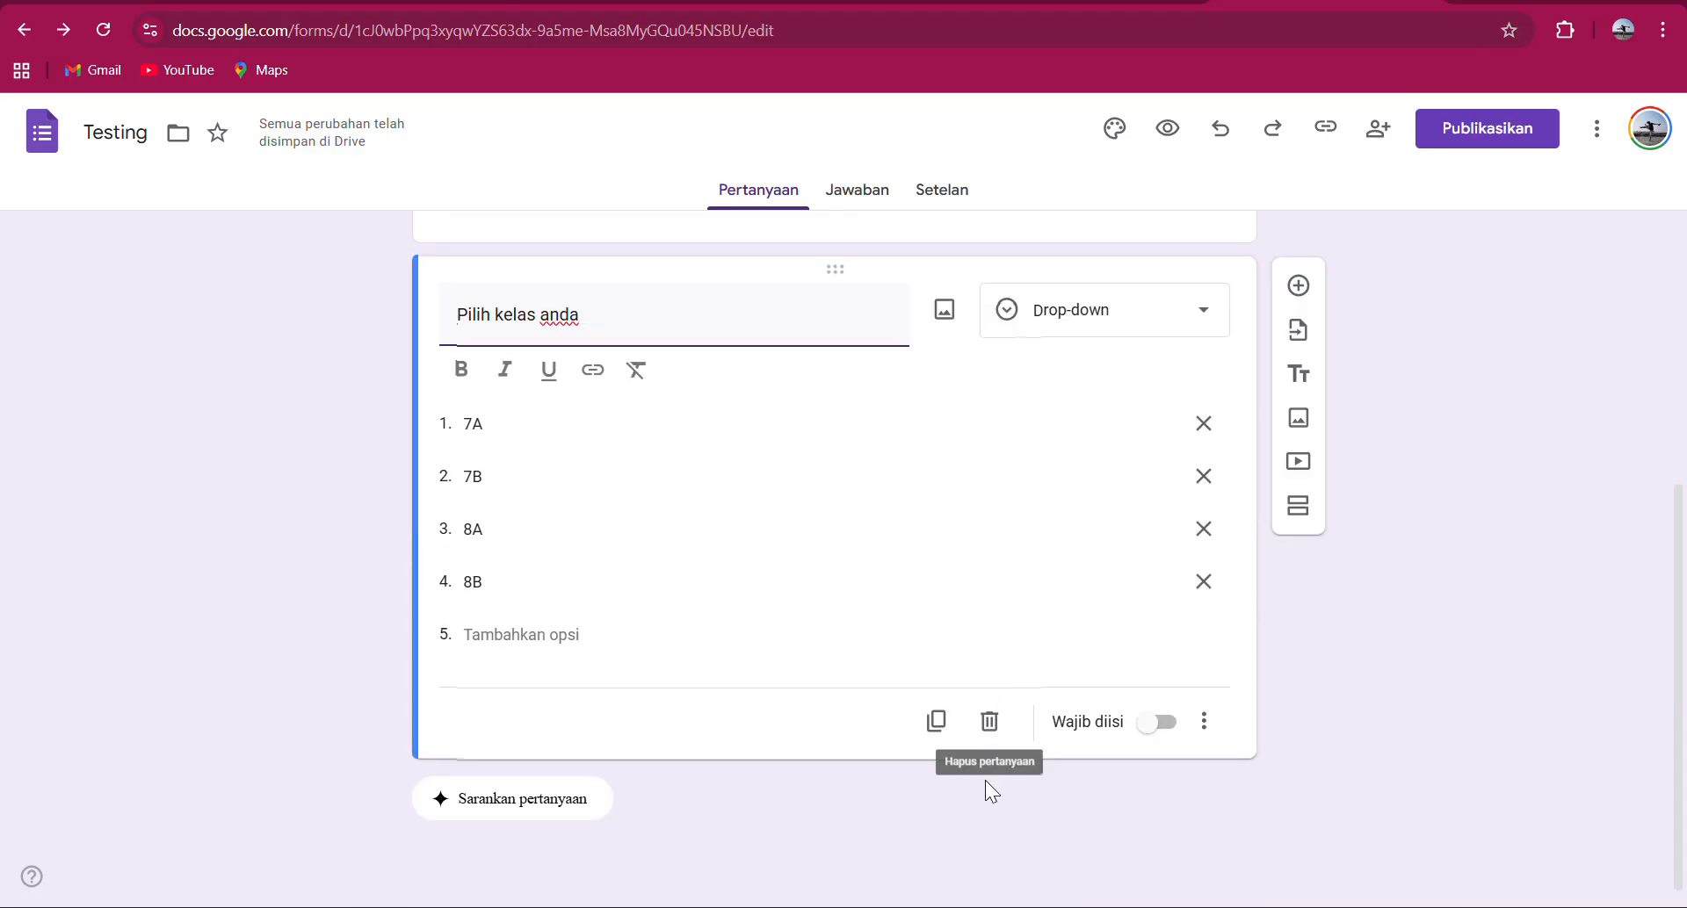
pyautogui.click(990, 722)
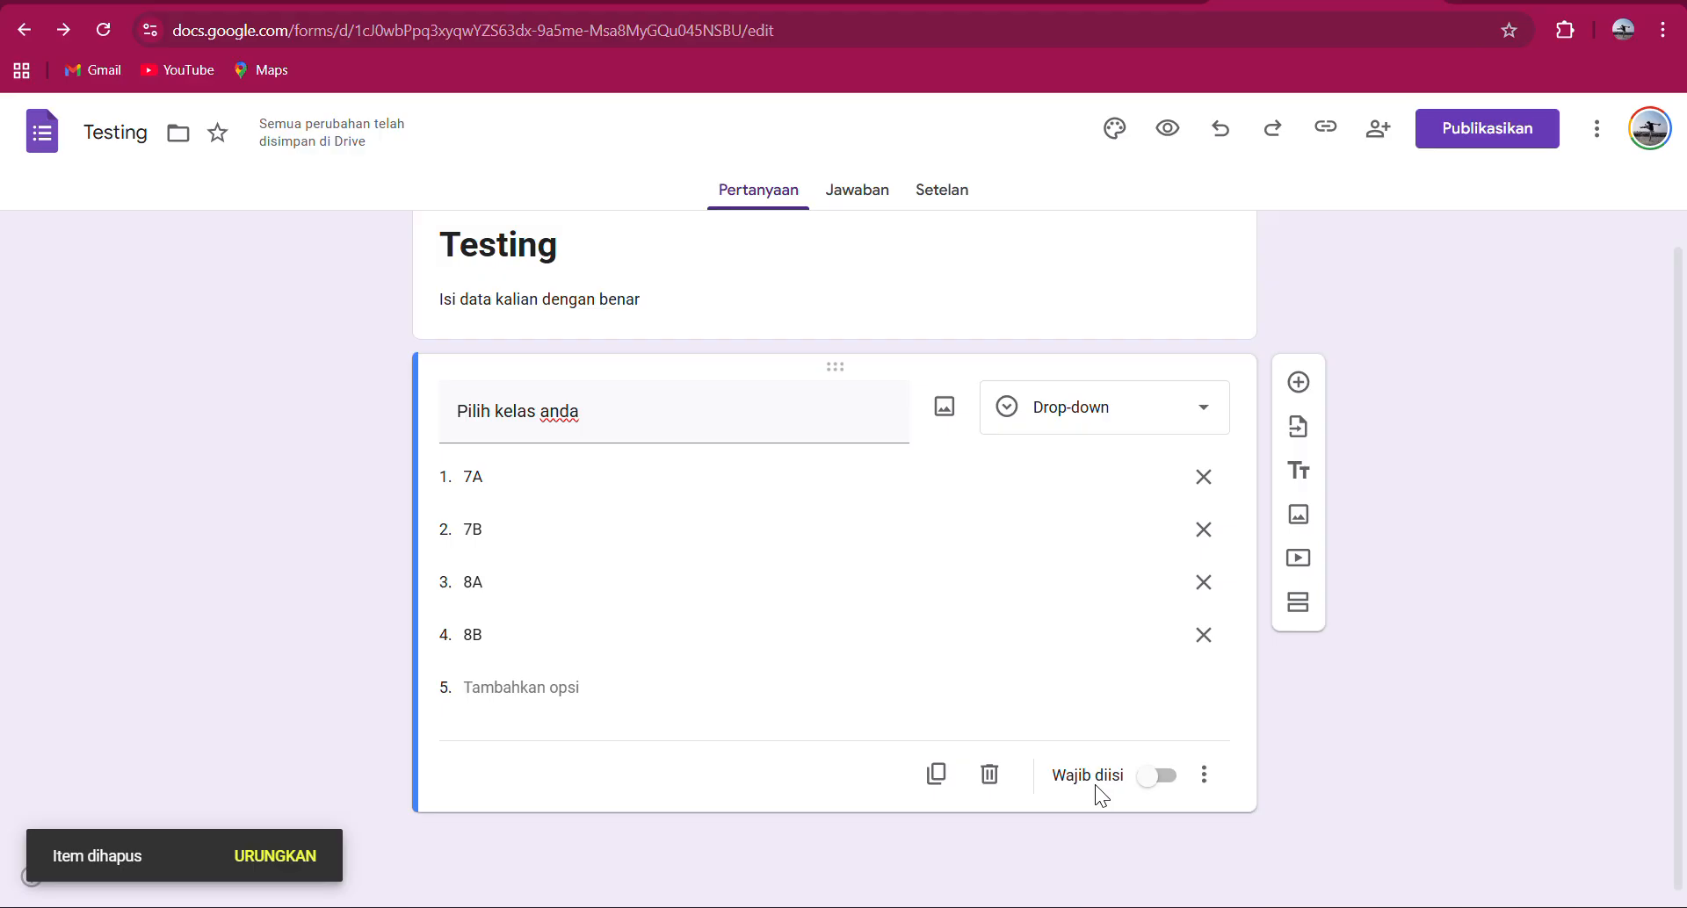
# Make the class question required and review its additional options without changing them.
pyautogui.click(1160, 789)
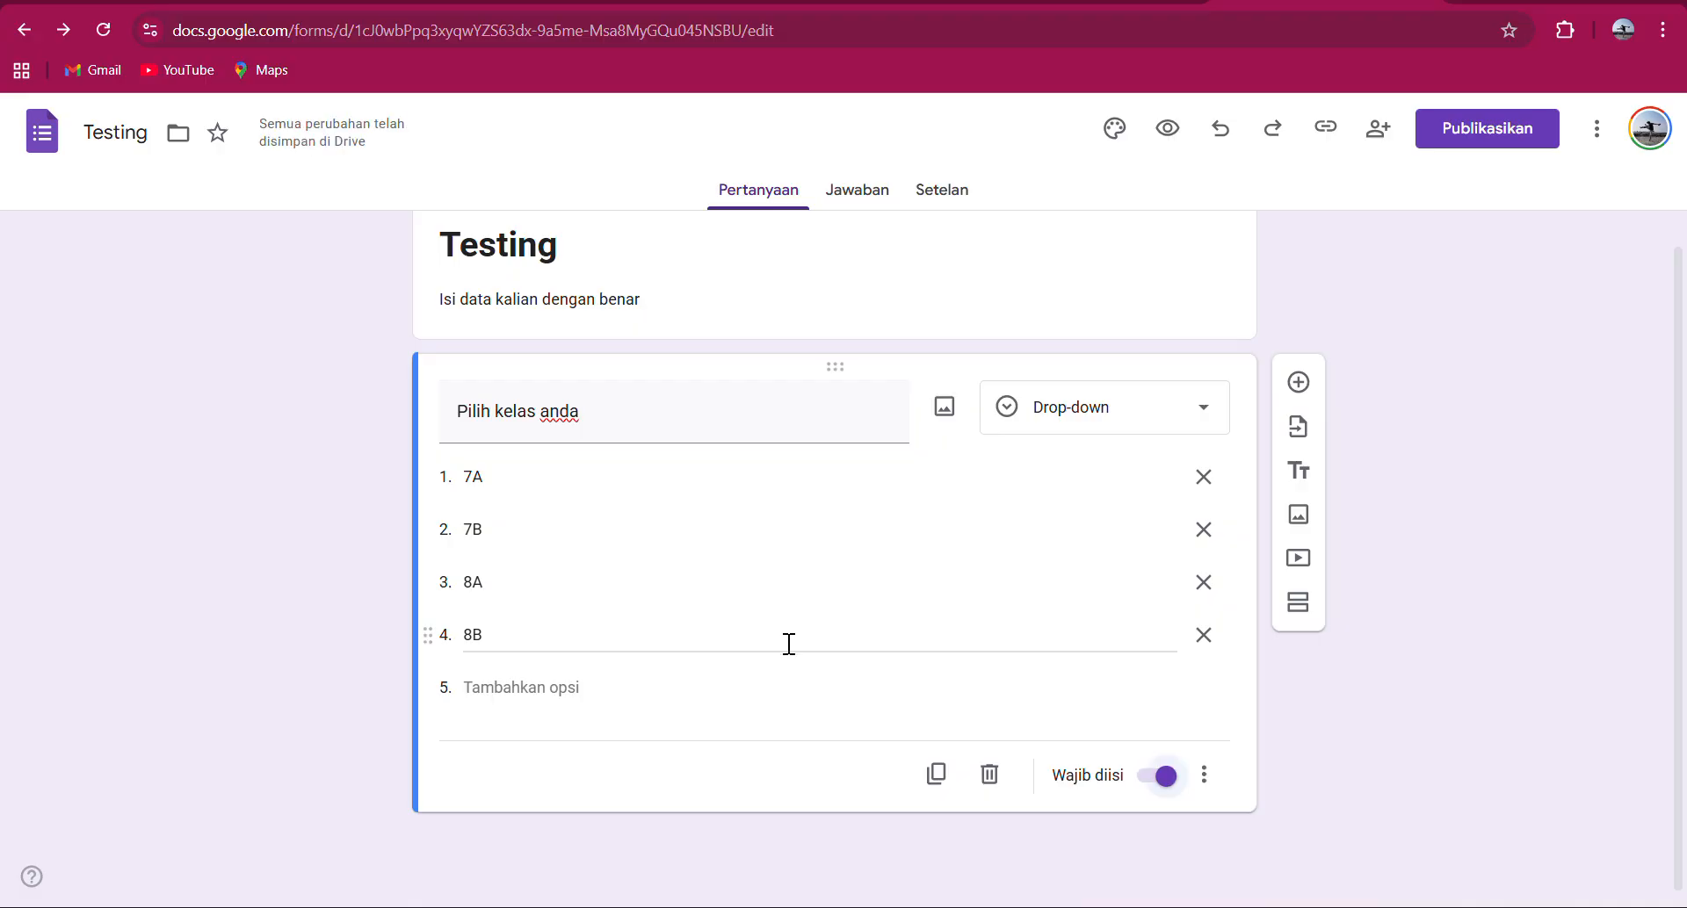
pyautogui.click(1201, 788)
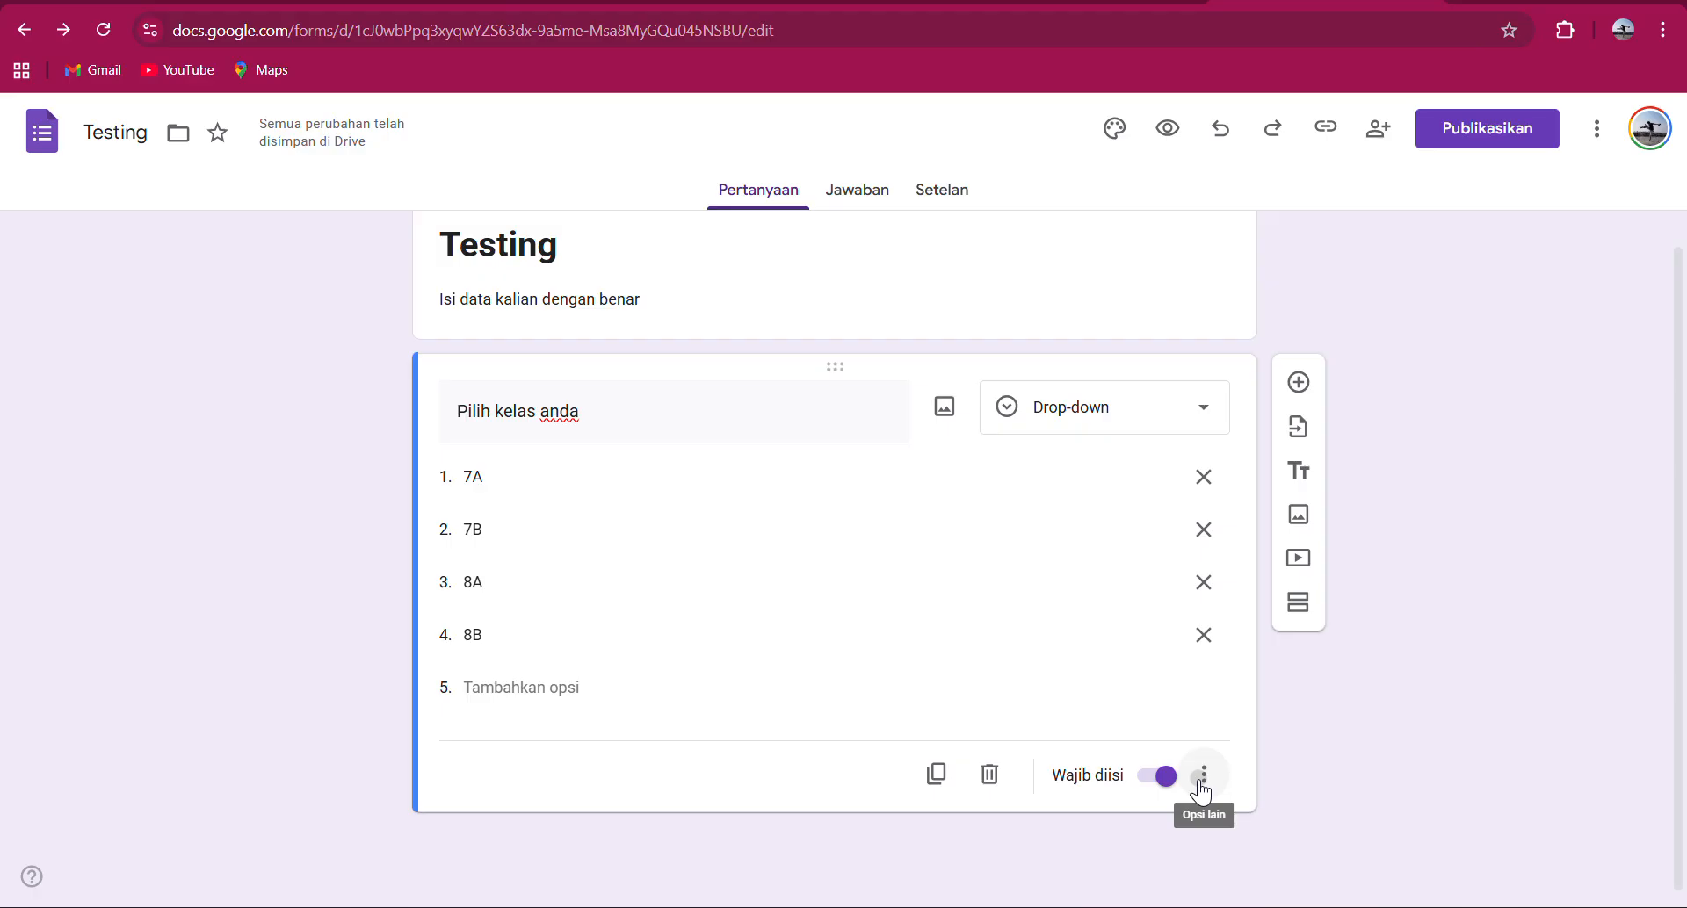
pyautogui.click(1201, 788)
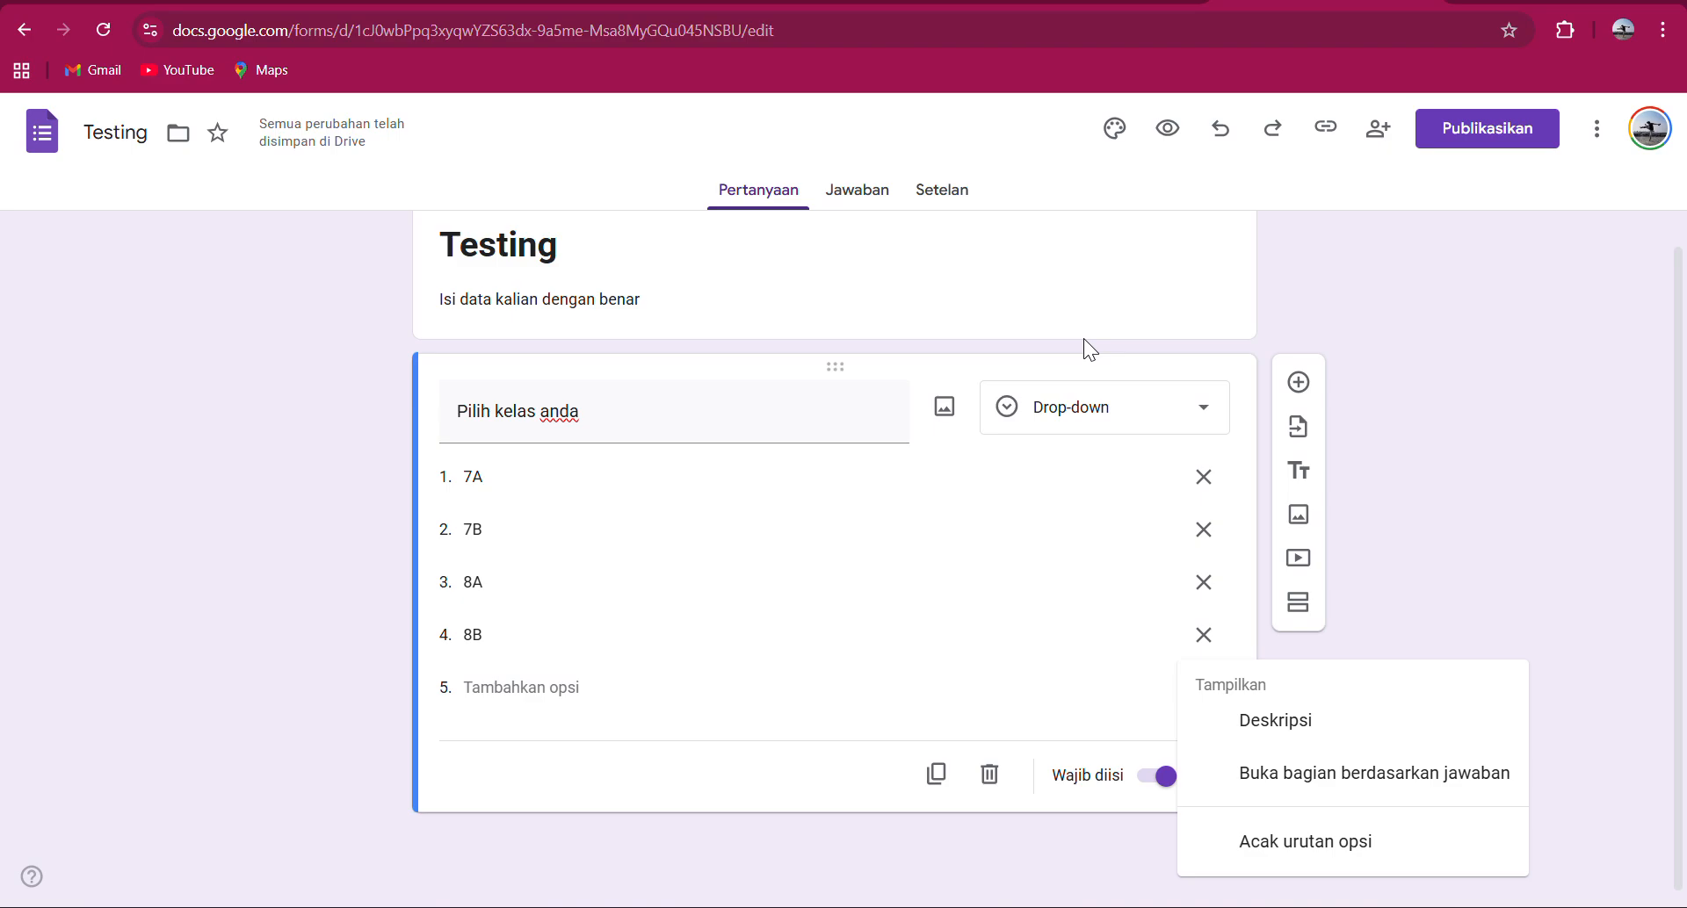
pyautogui.click(796, 768)
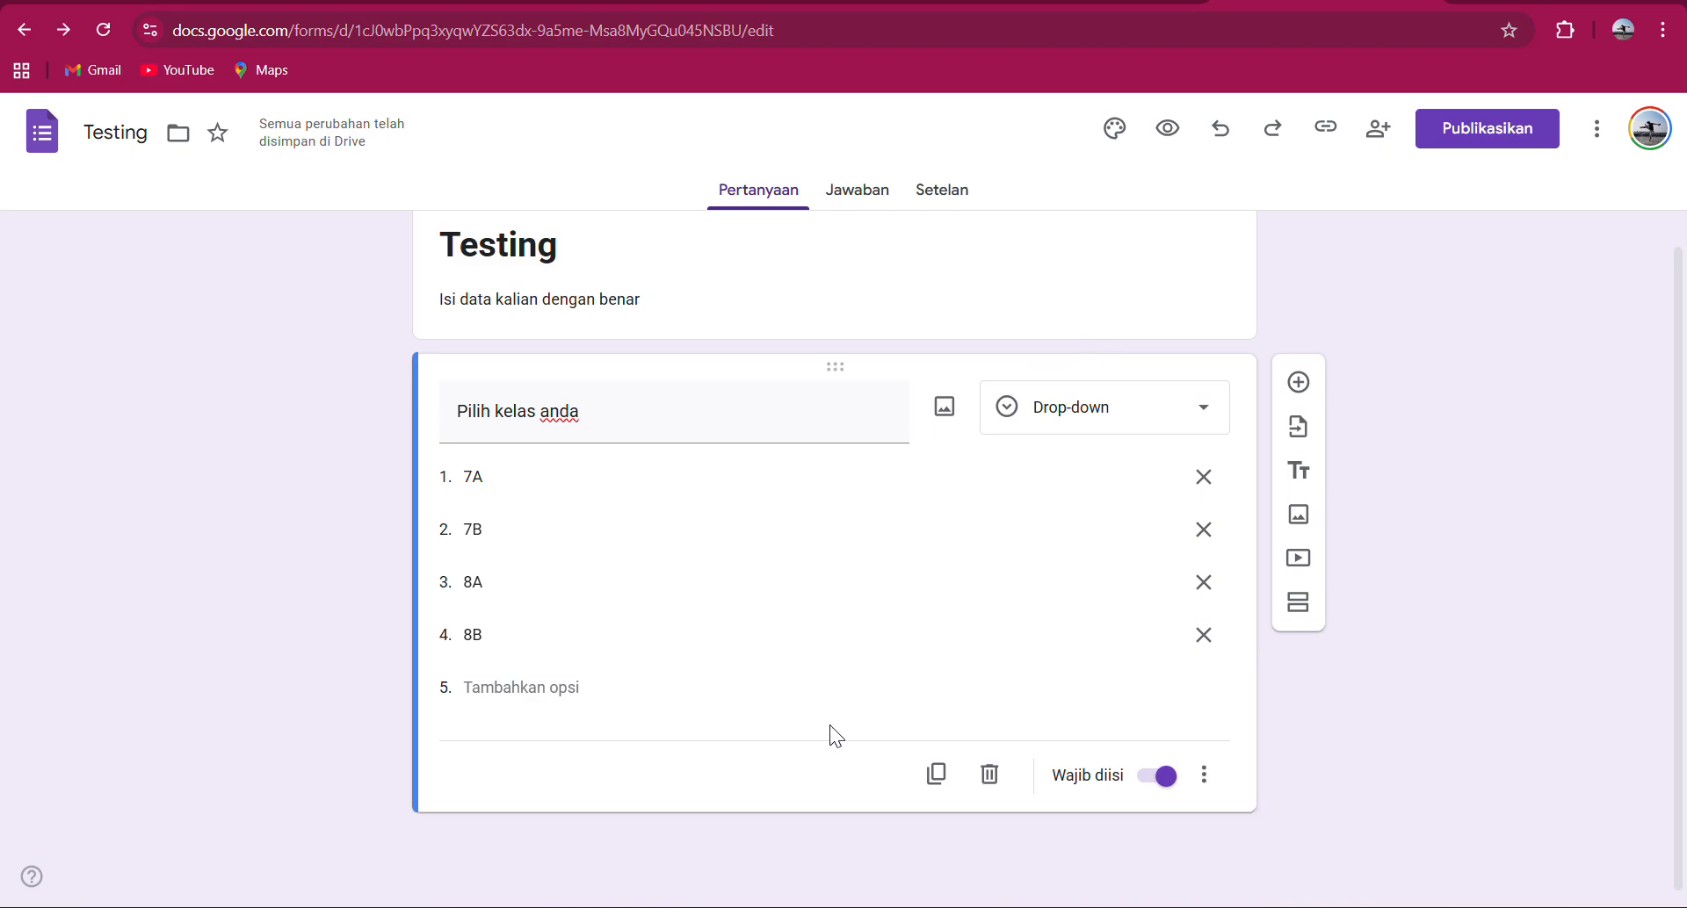
# Check the question types again and add a new question of type Jawaban singkat below the class question.
pyautogui.click(1100, 416)
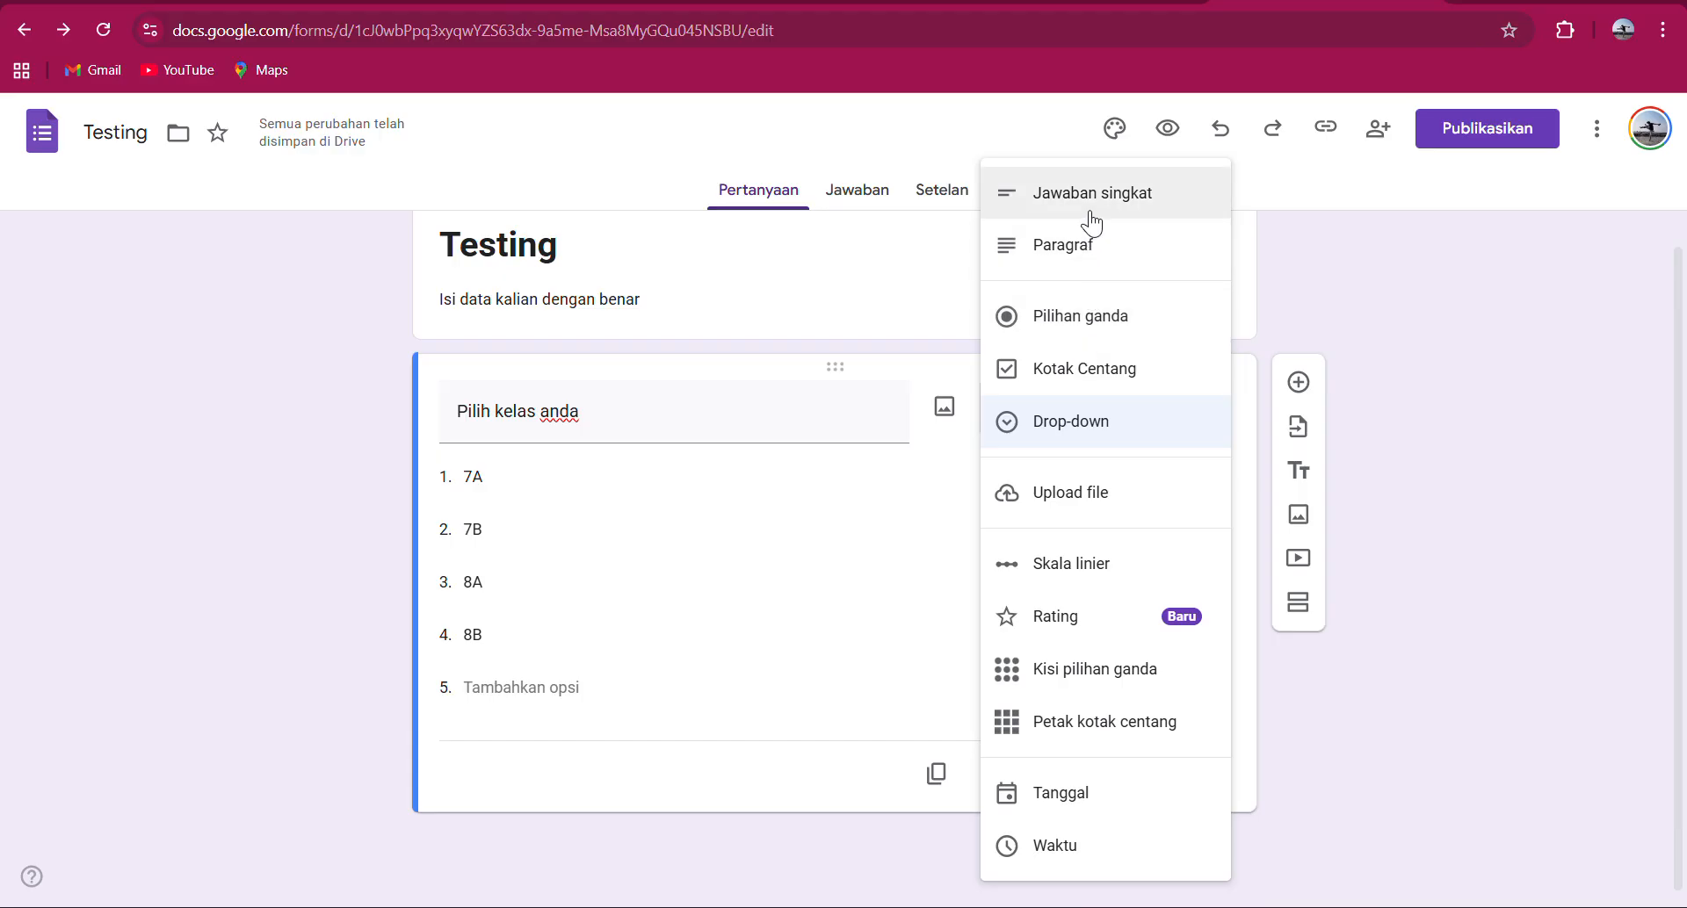
pyautogui.click(794, 773)
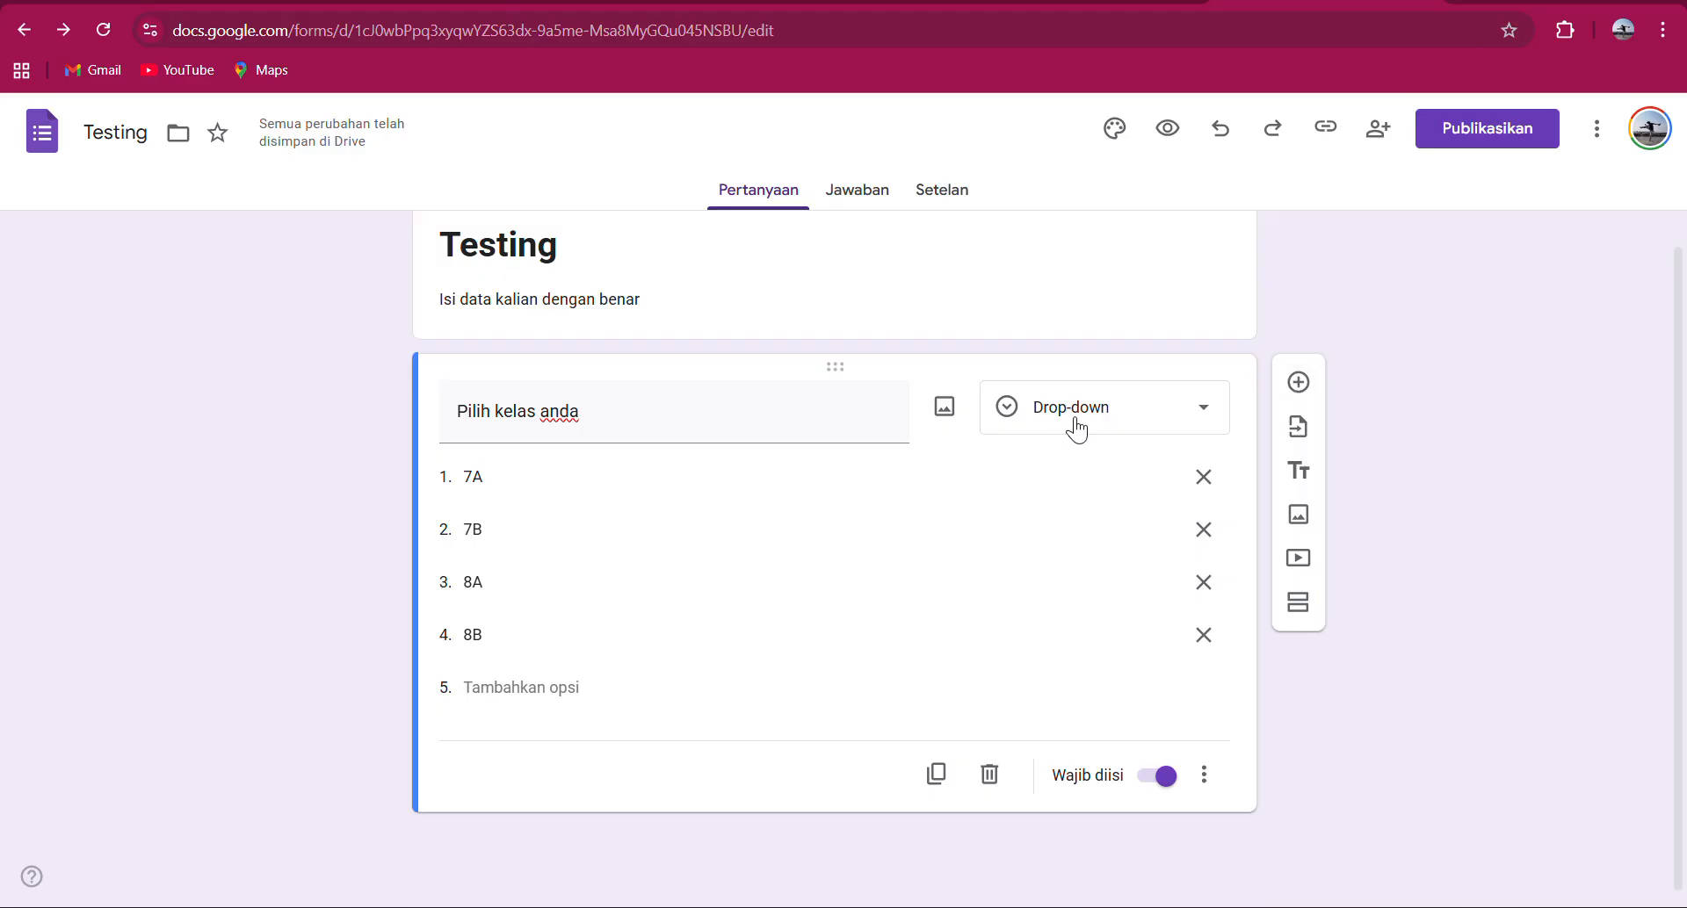
pyautogui.click(1297, 384)
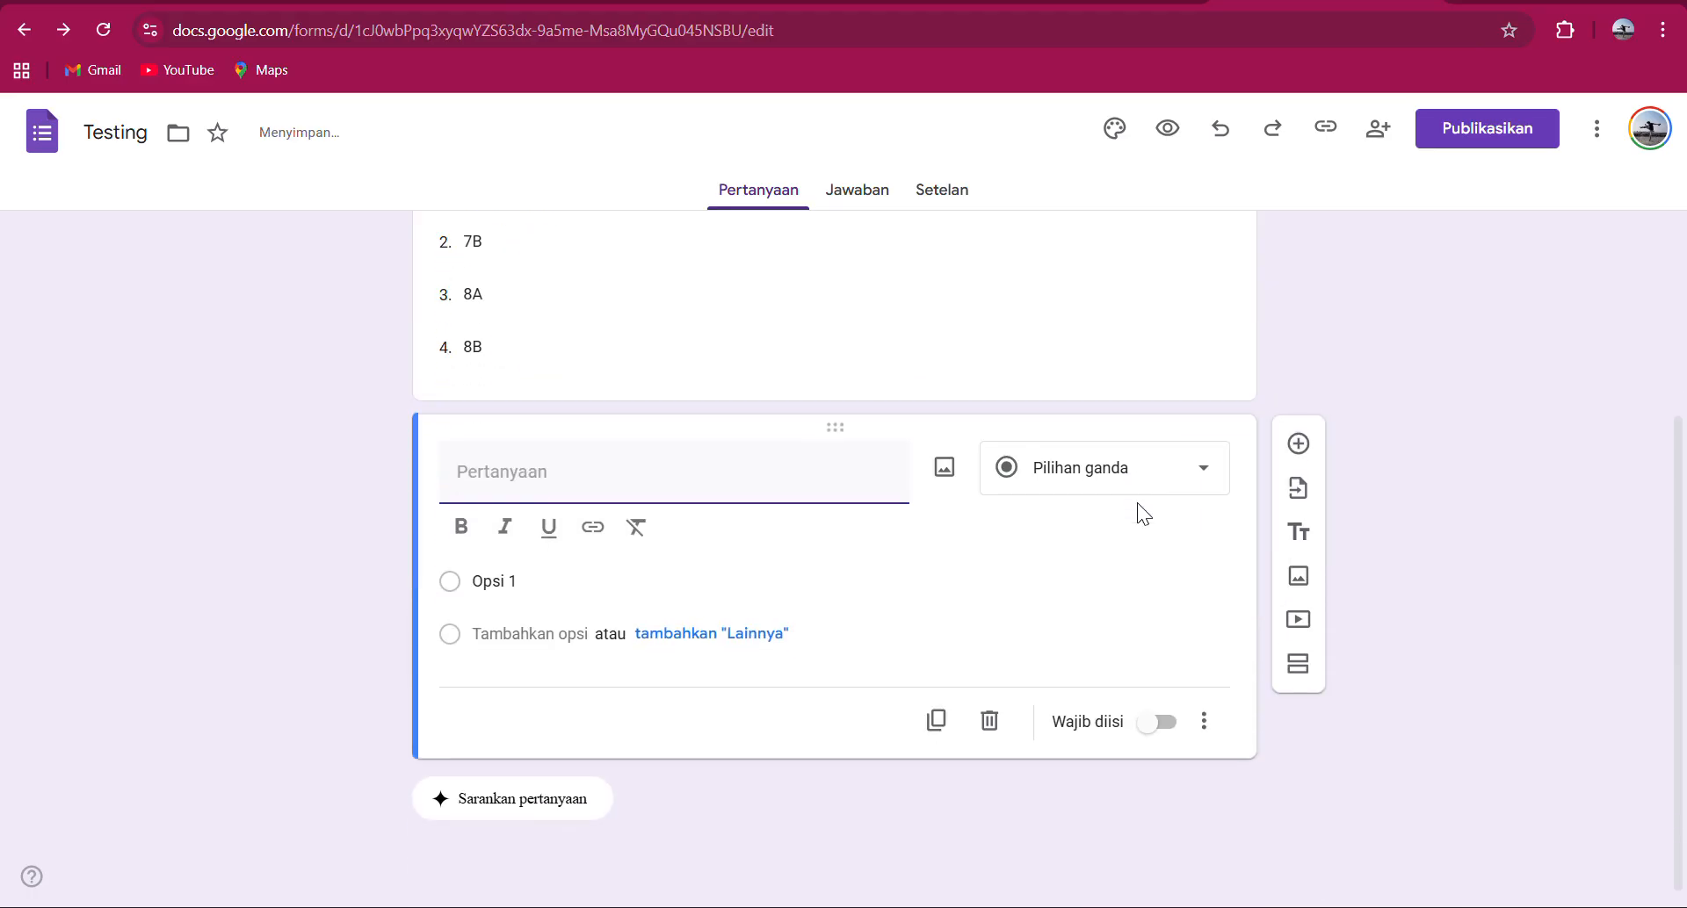
pyautogui.click(1115, 471)
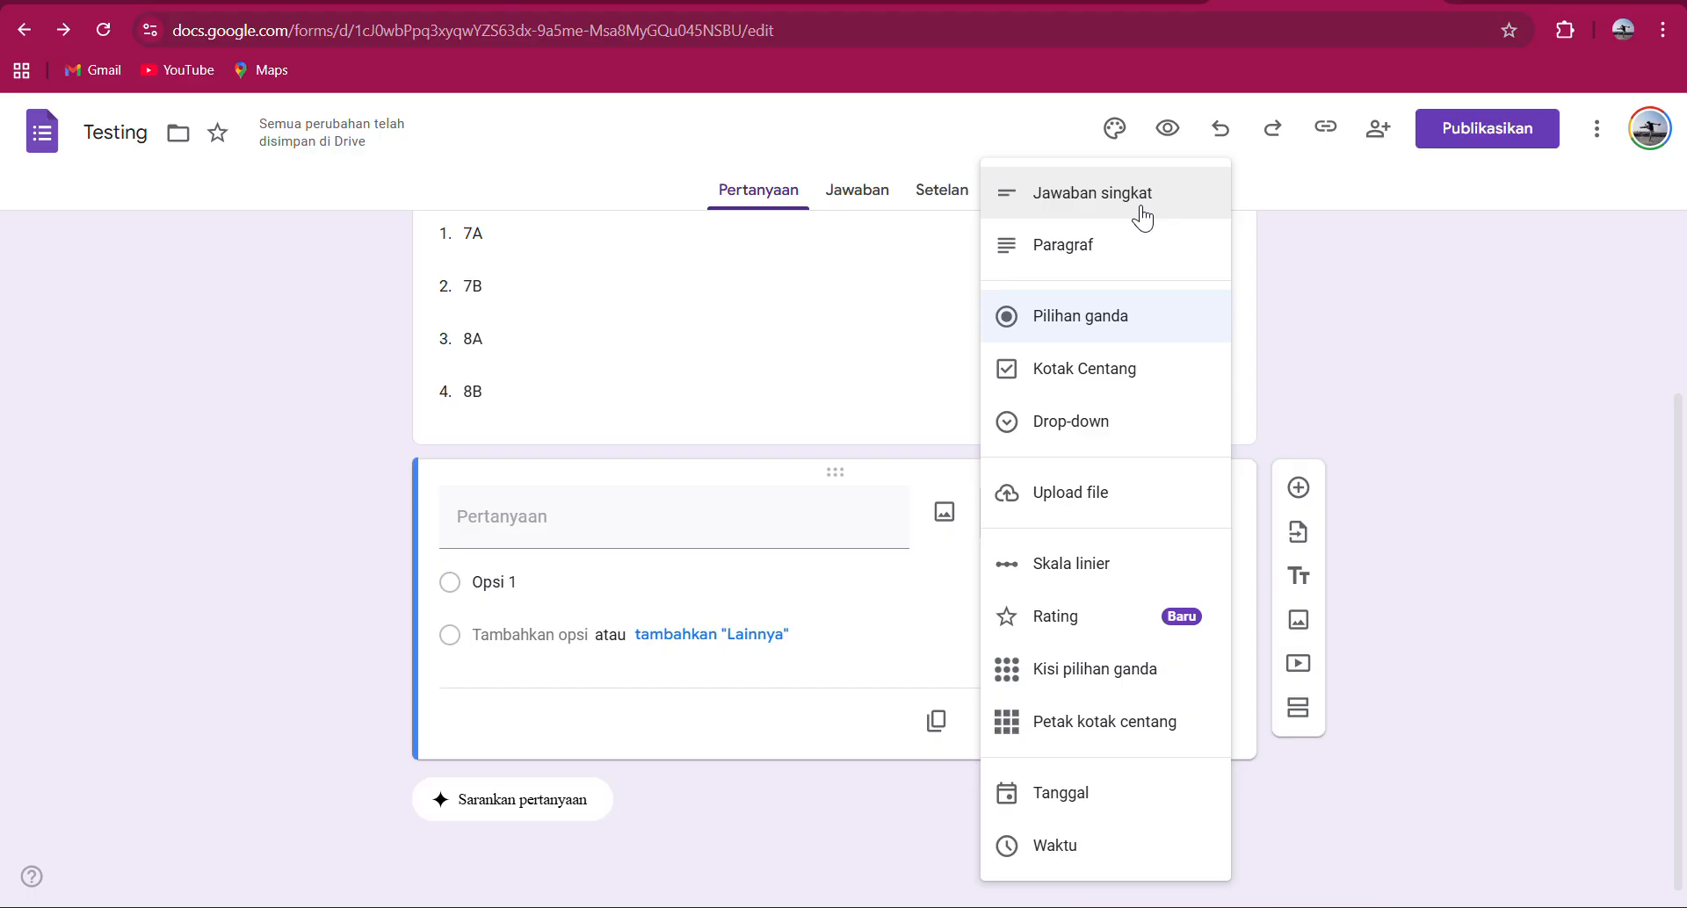
pyautogui.click(1092, 193)
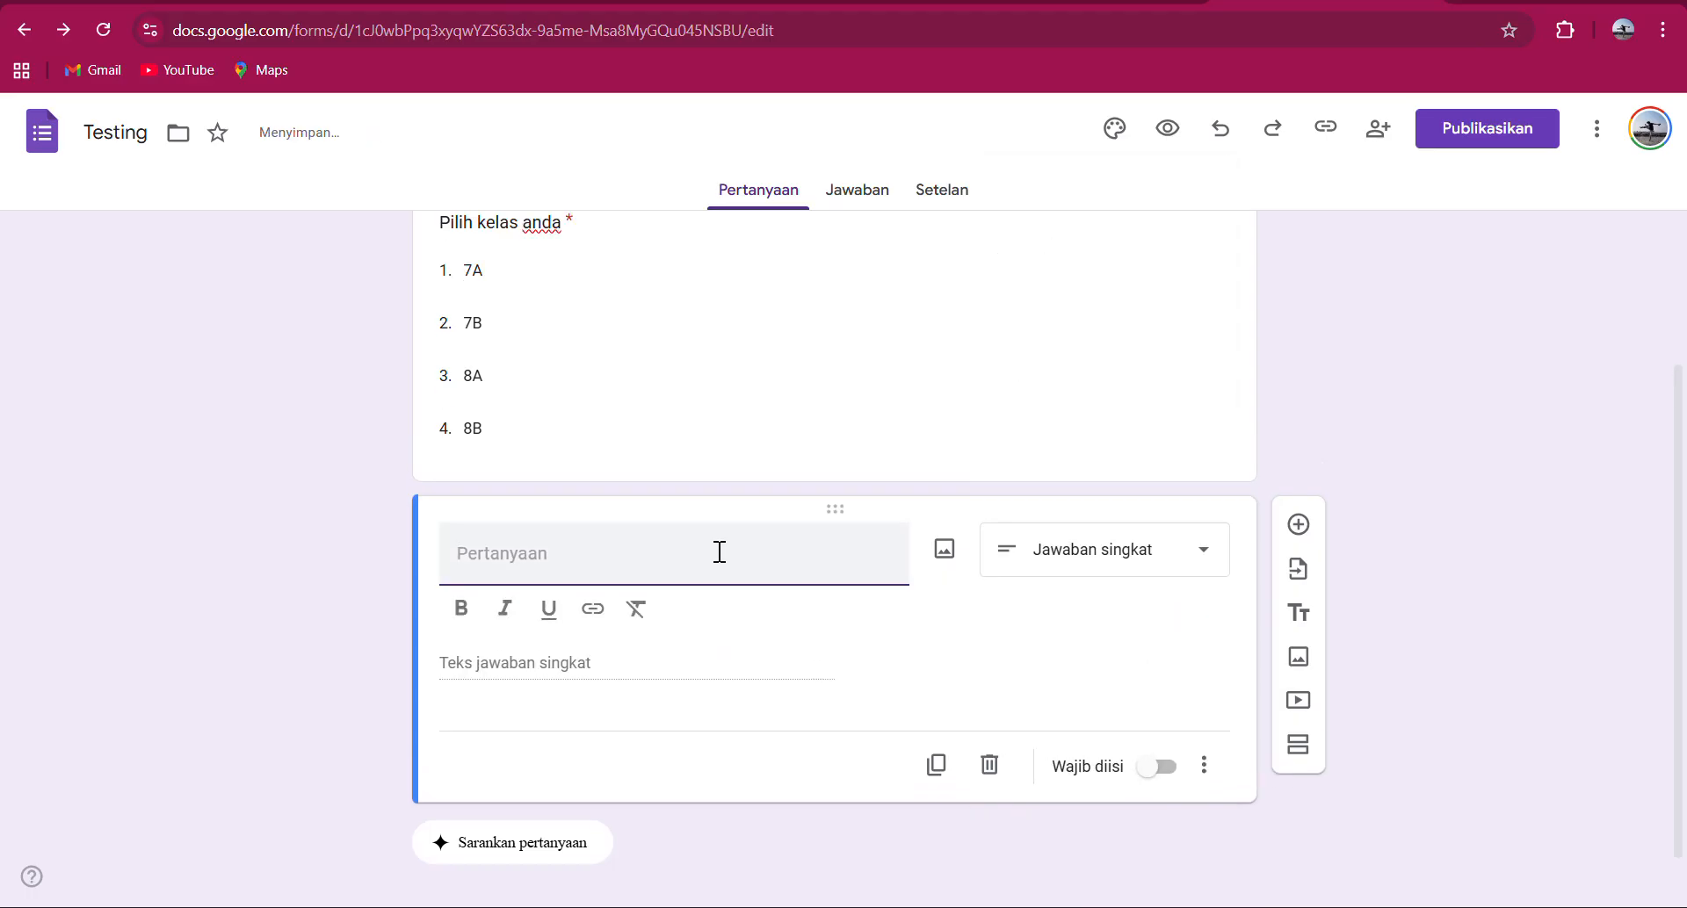
# Title the new short-answer question "Tuliskan Nama Lengkap".
pyautogui.write('Tul')
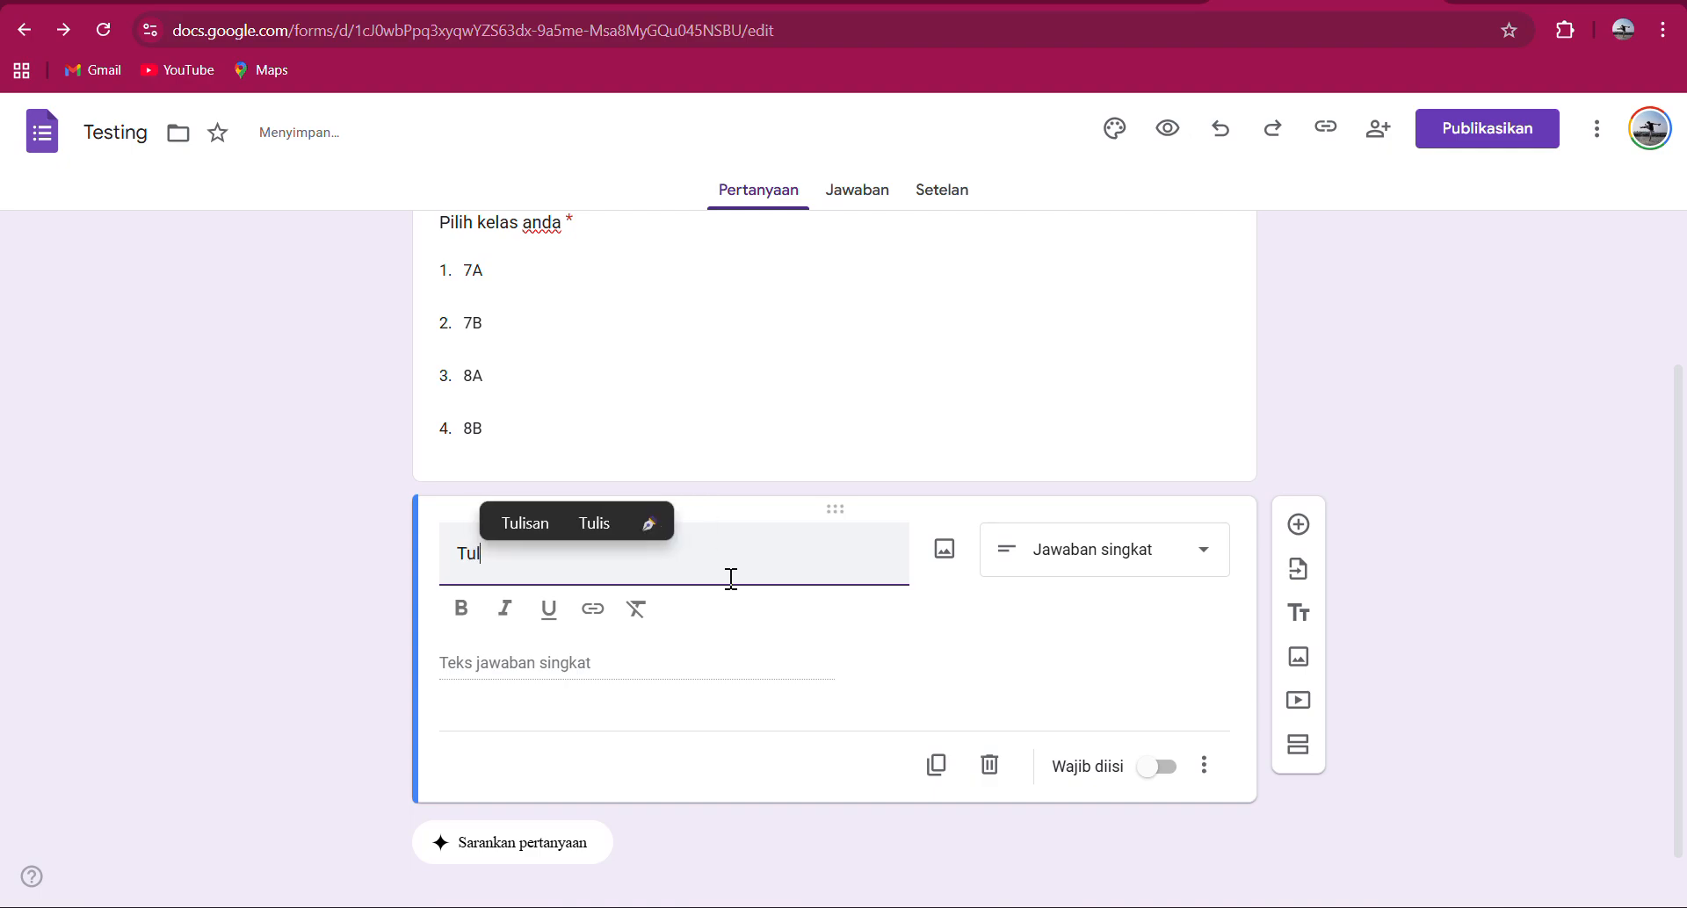
pyautogui.write('iskan')
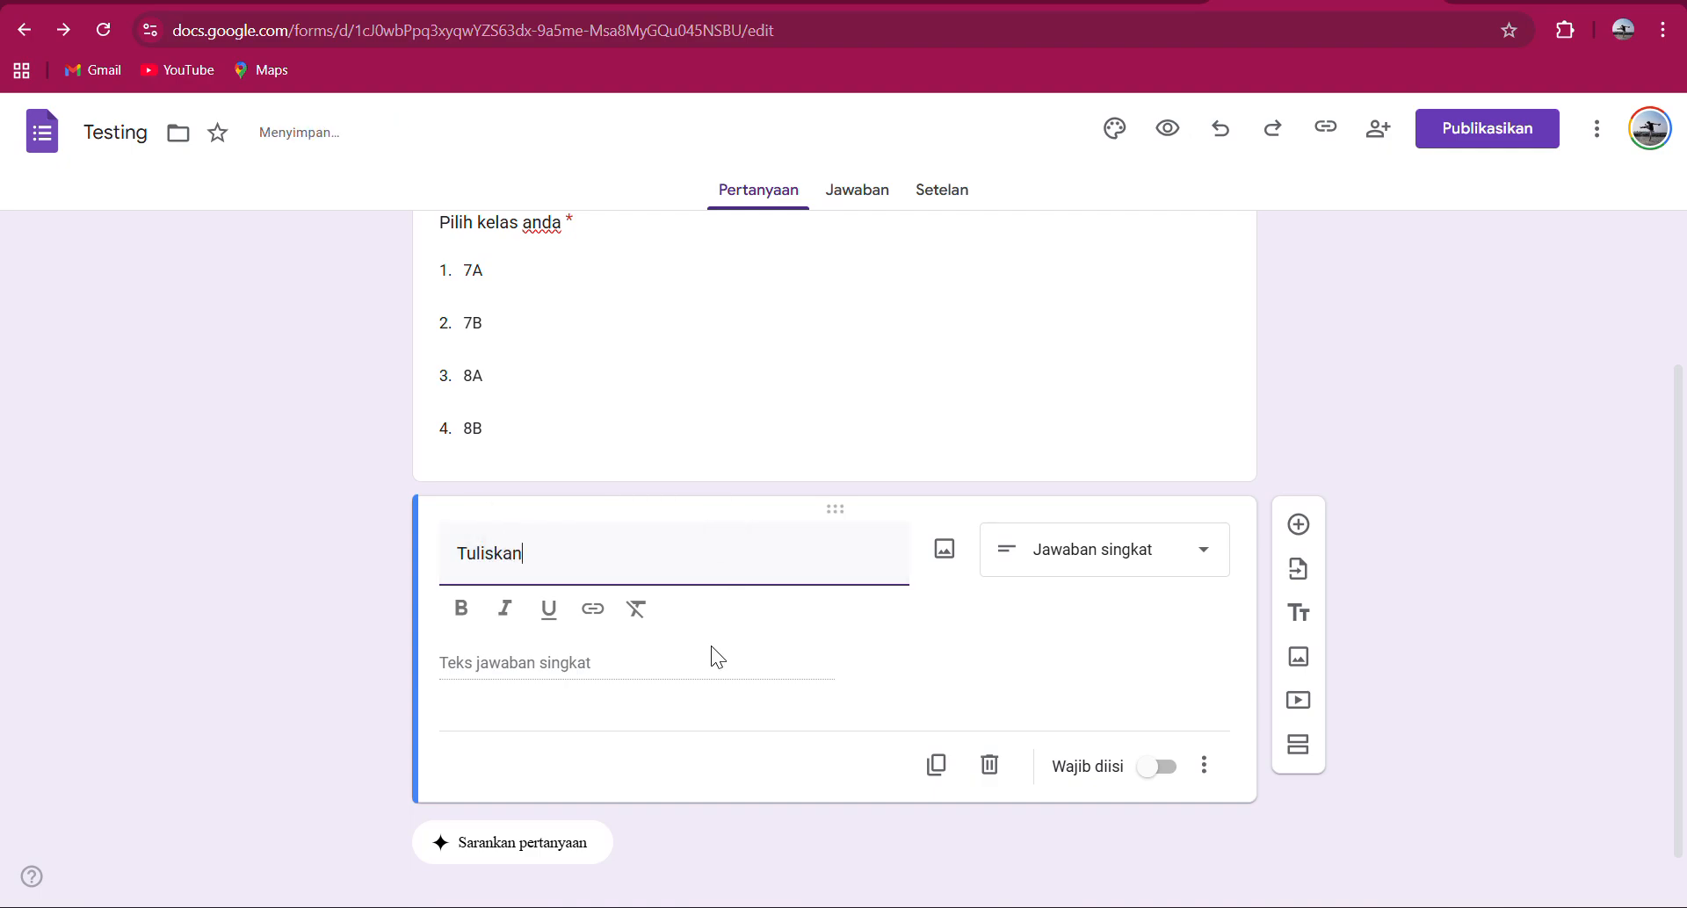
pyautogui.write(' Nama ')
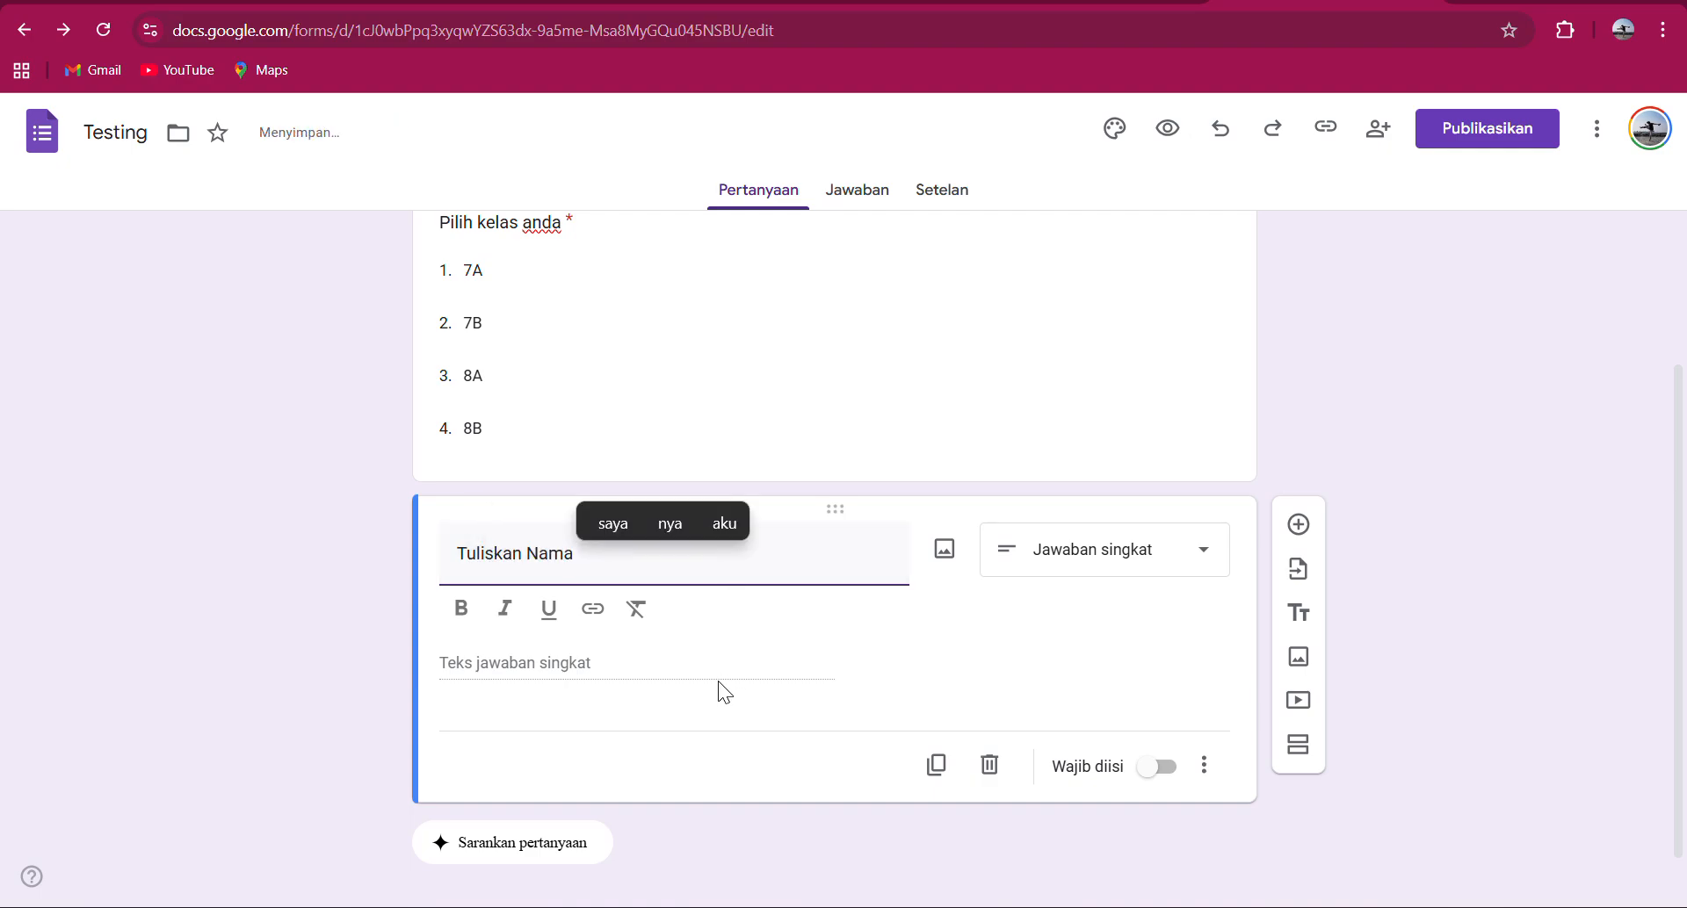
pyautogui.write('Lengkap ')
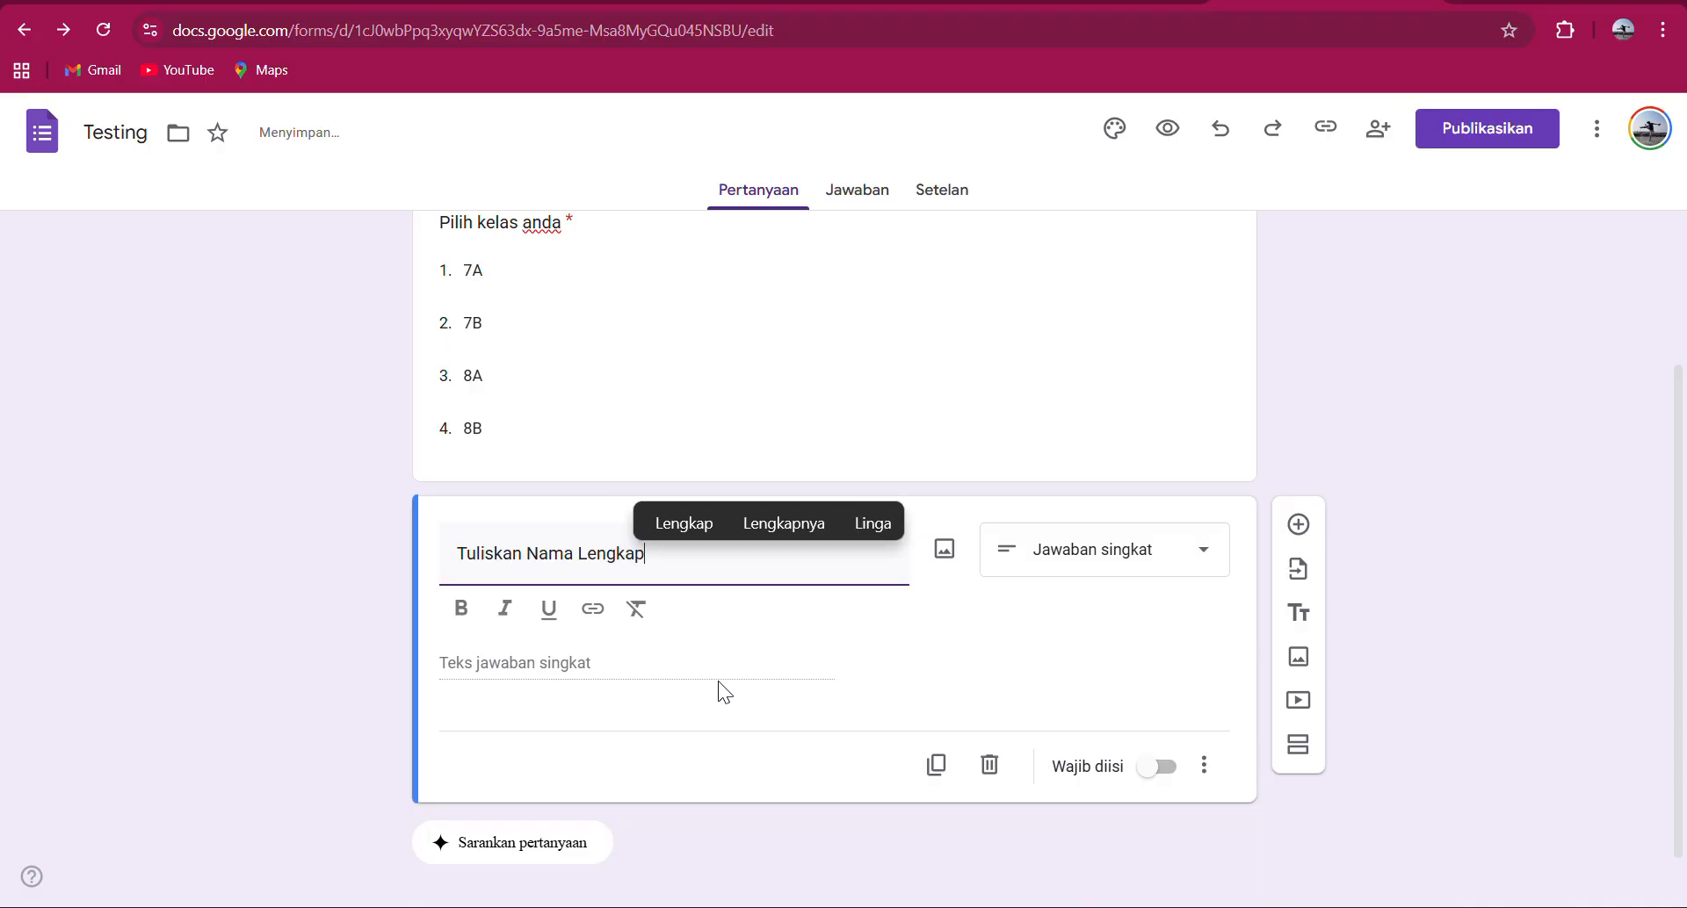
# Complete the short-answer question's title as "Tuliskan Nama Lengkap Anda" and make the question required.
pyautogui.write('ANda')
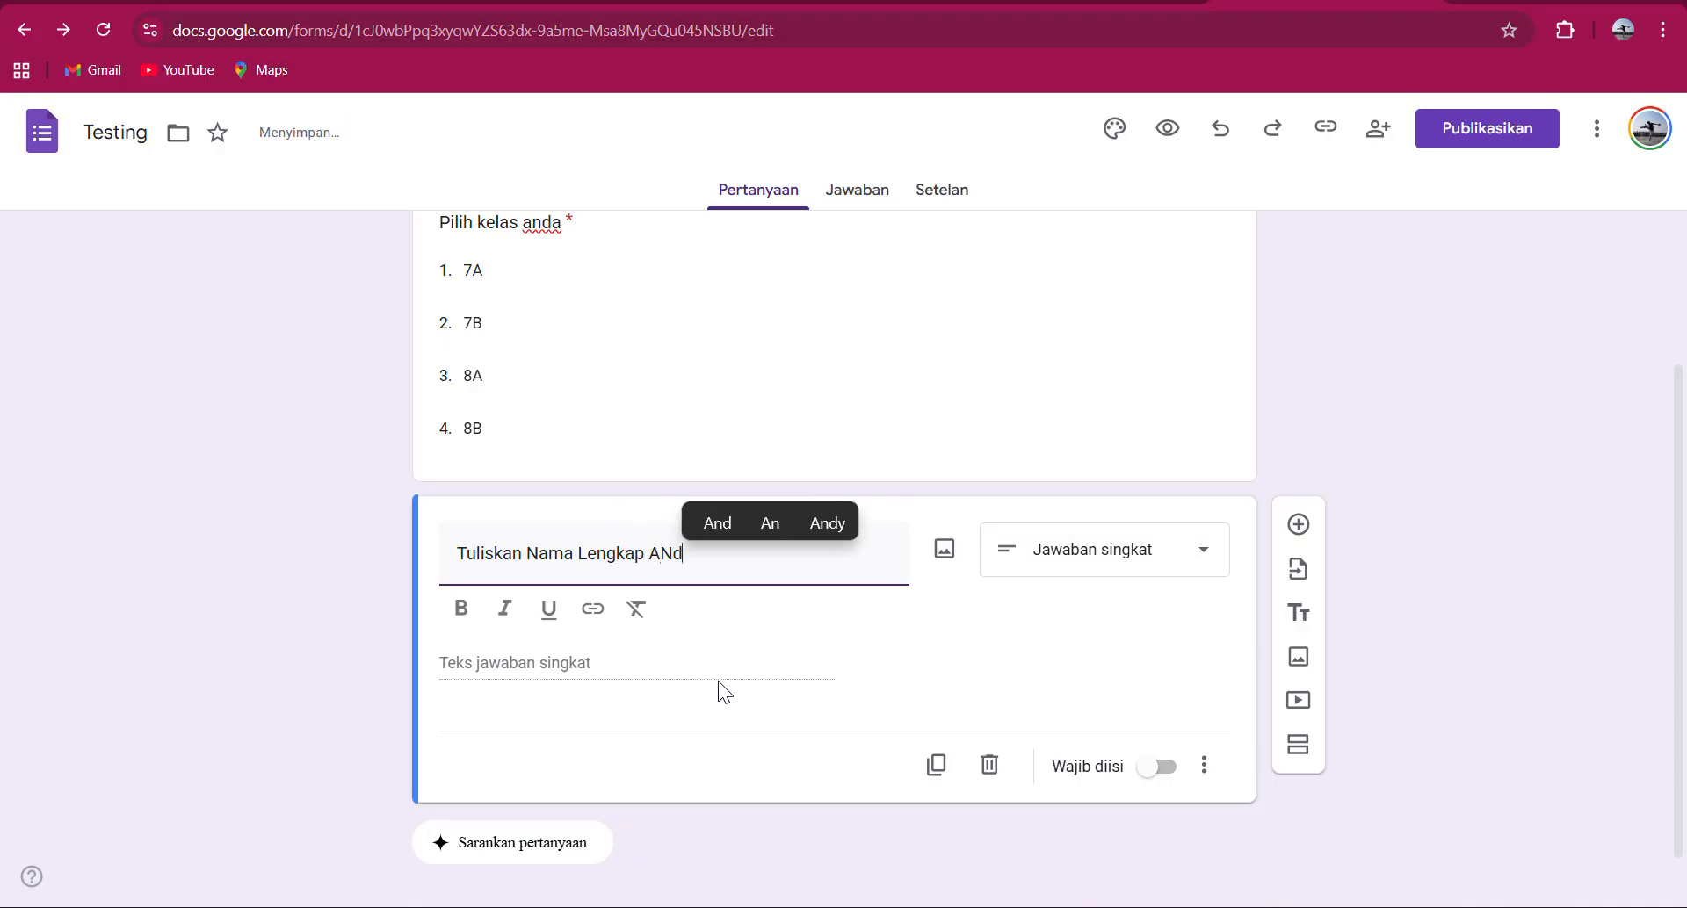
pyautogui.press('BackSpace')
pyautogui.press('BackSpace')
pyautogui.press('BackSpace')
pyautogui.write('nda')
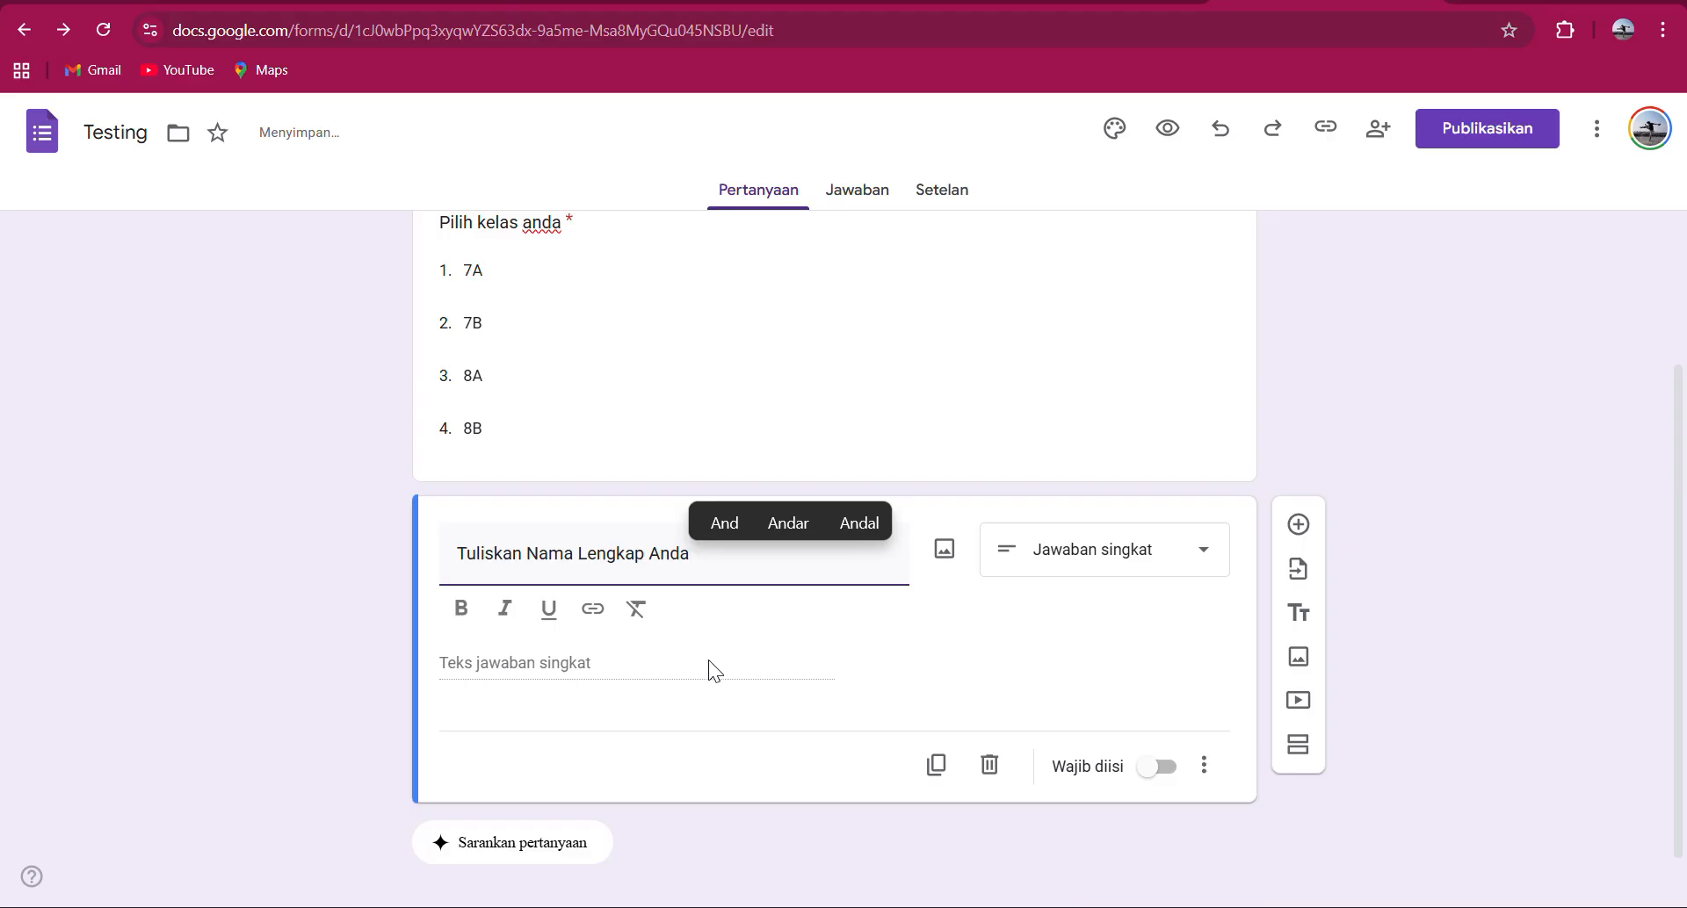
pyautogui.click(1153, 765)
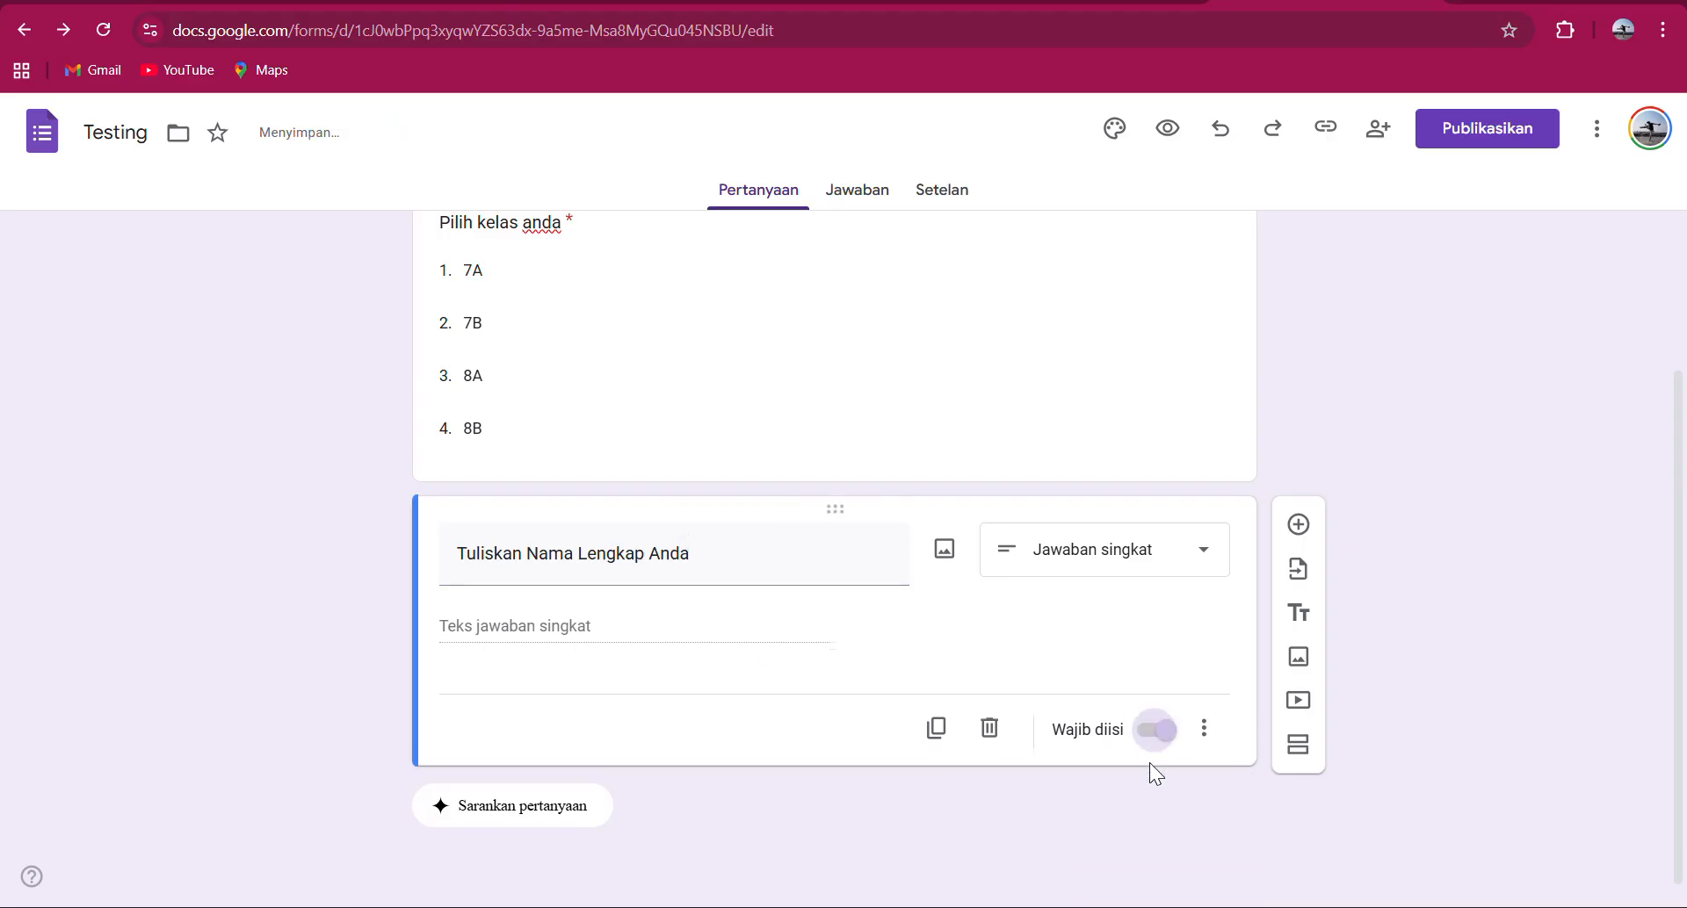
# Add a new question of type Paragraf below the full-name question.
pyautogui.click(1299, 527)
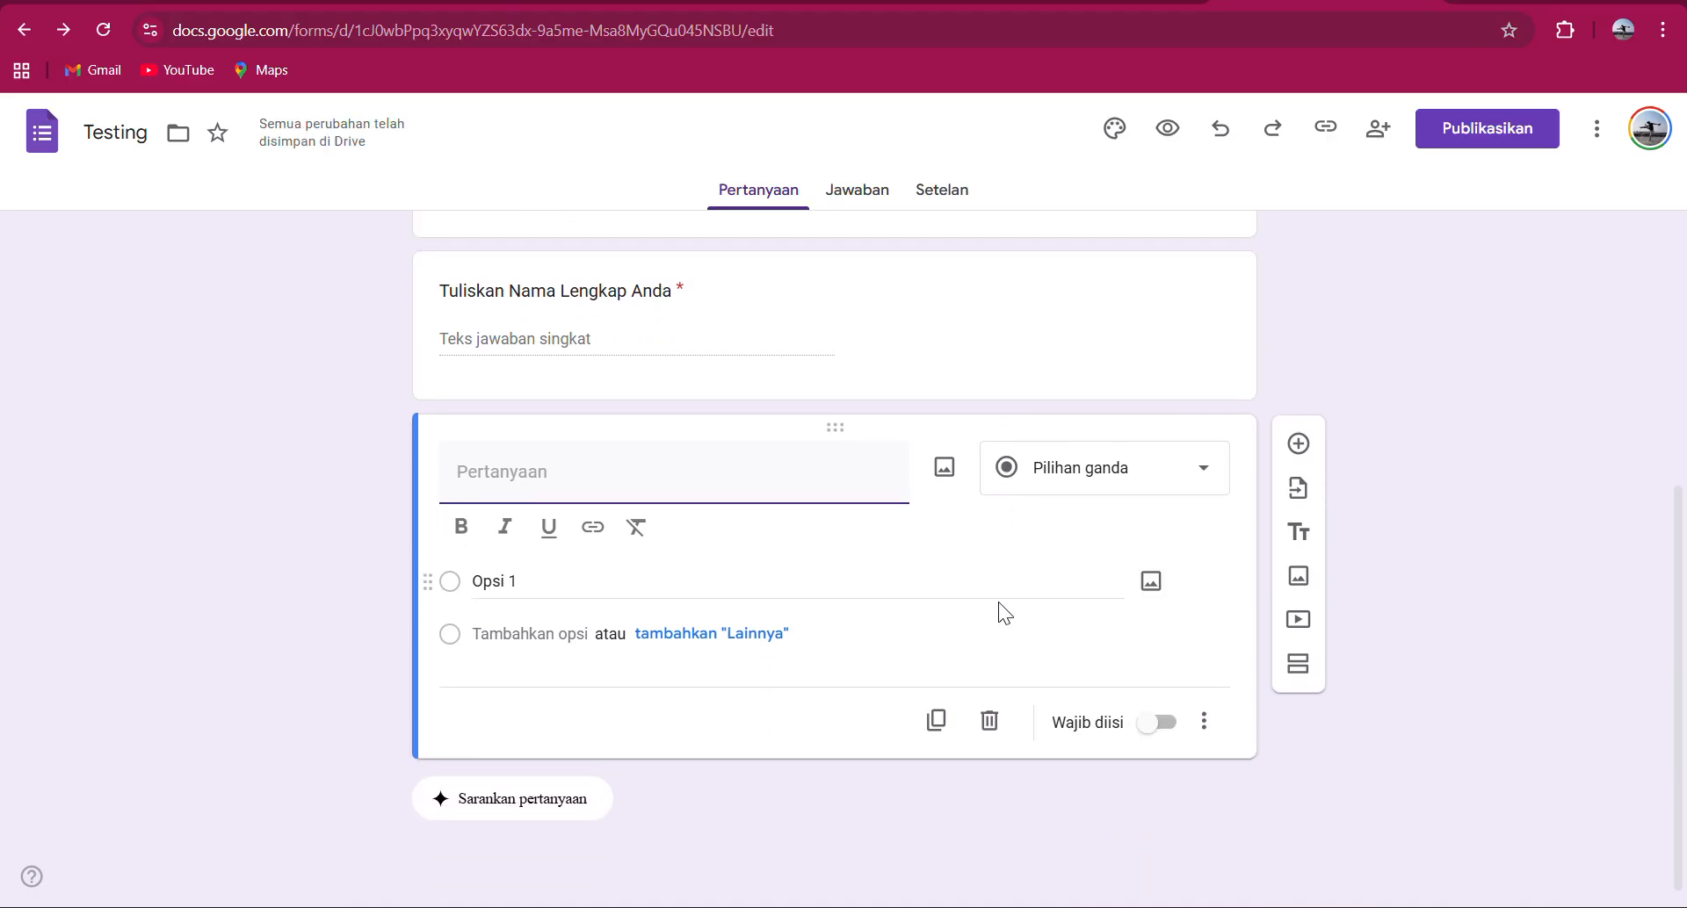
pyautogui.click(1158, 486)
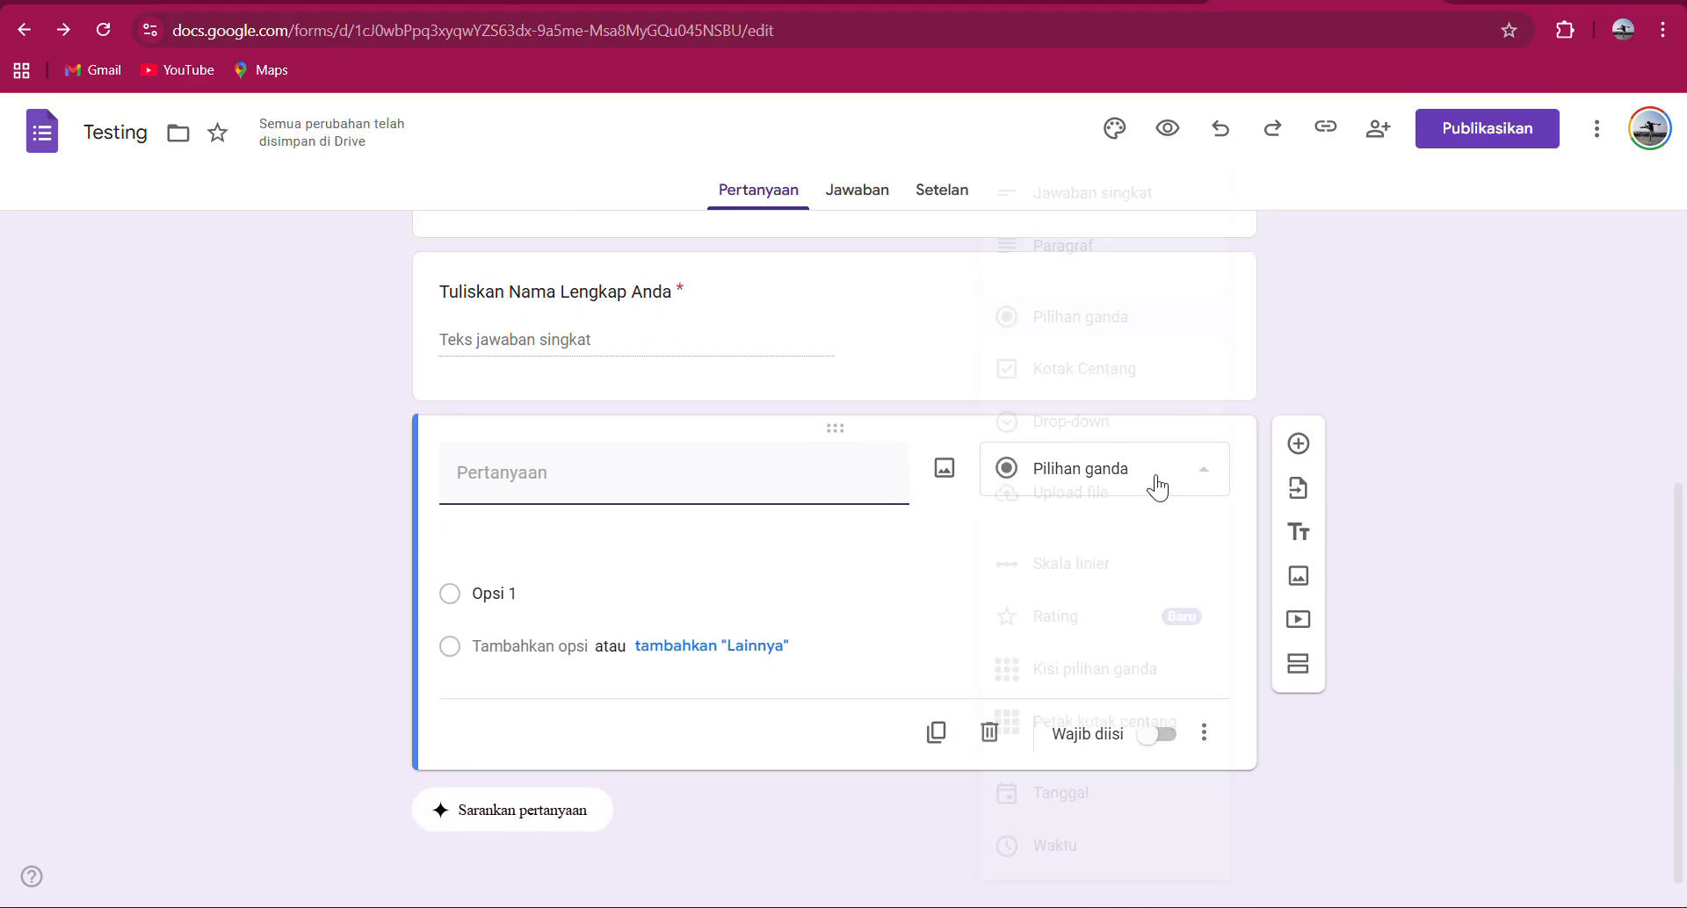
pyautogui.click(1092, 242)
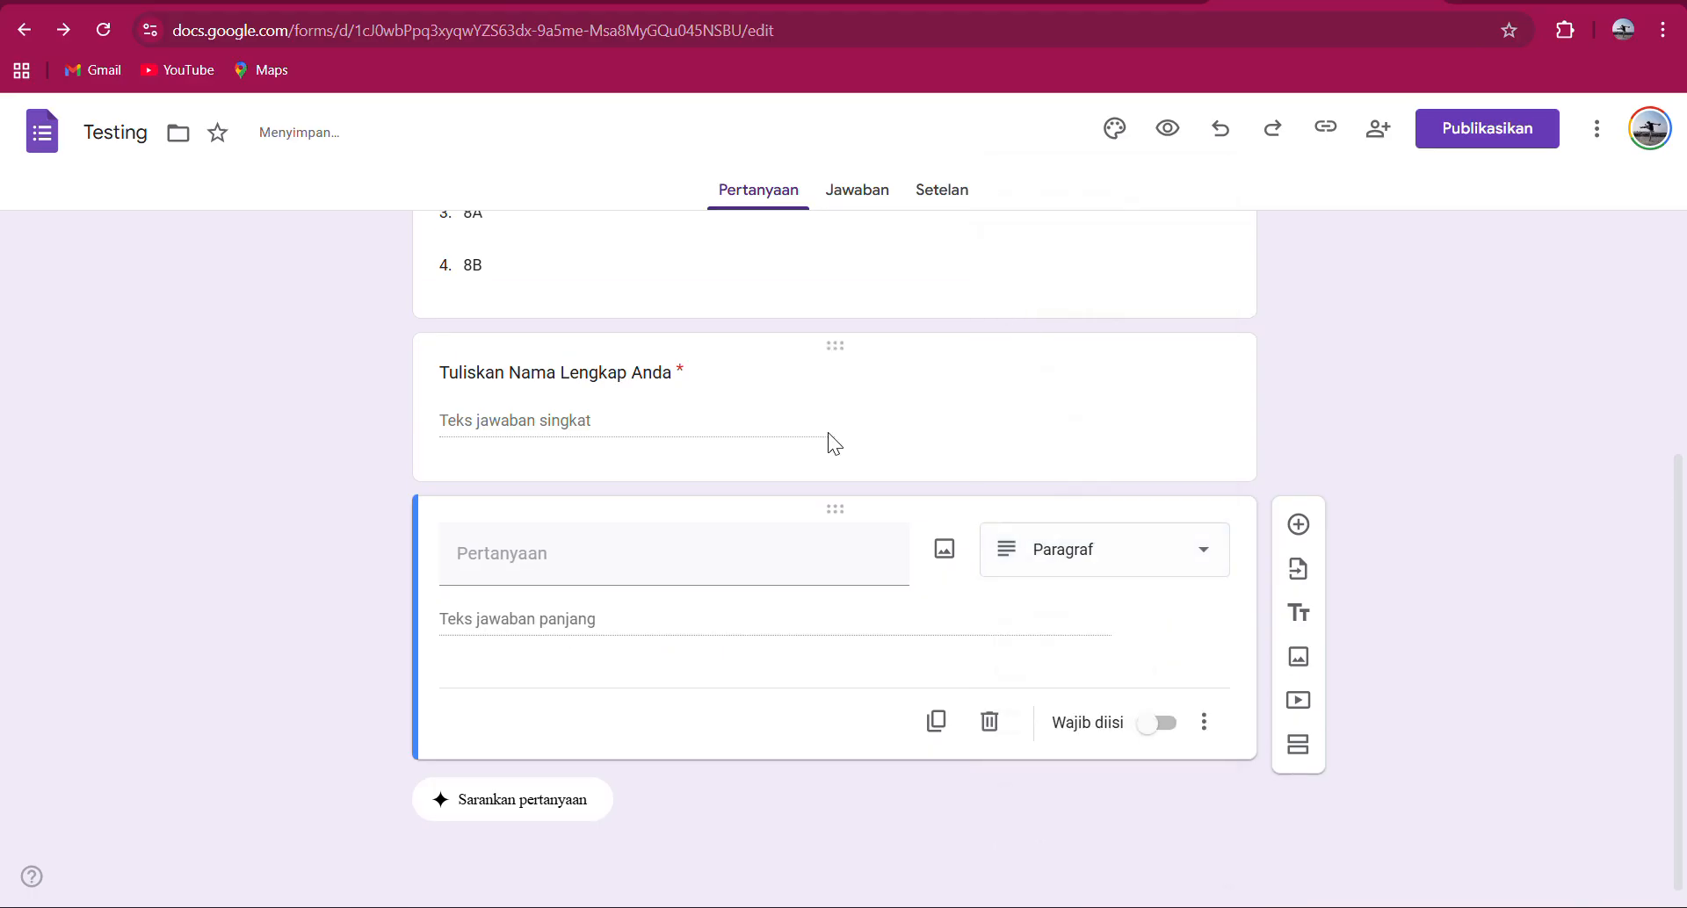
# Title the paragraph question "Ceritakan Tentang Diri Anda" and make it required.
pyautogui.click(595, 552)
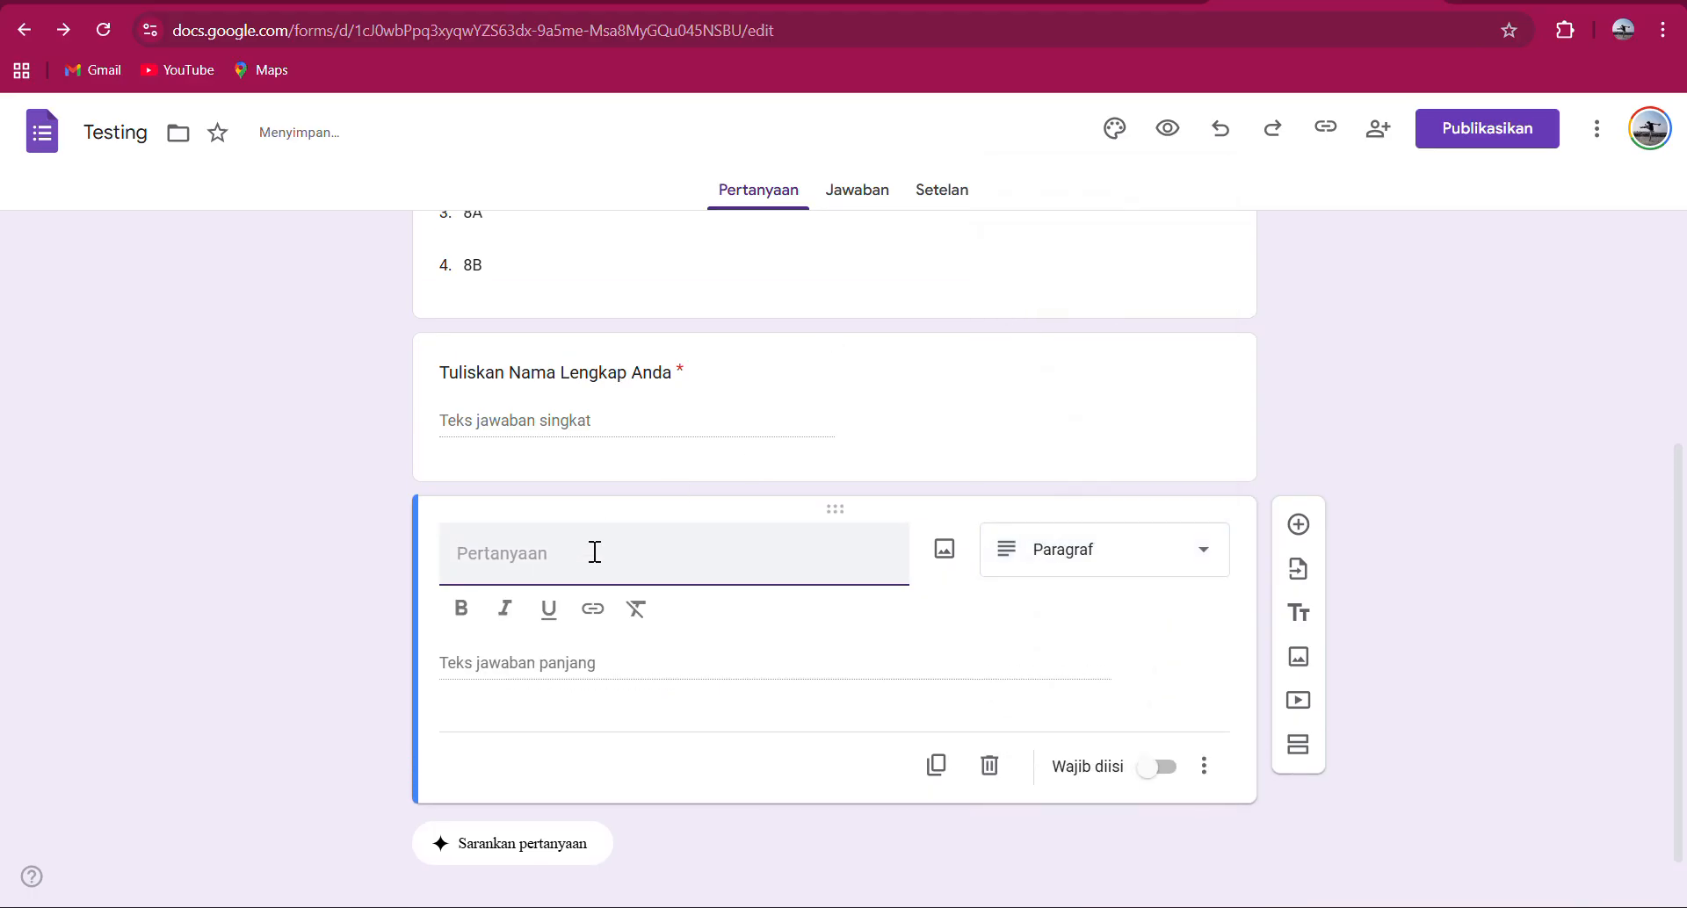
pyautogui.write('Cer')
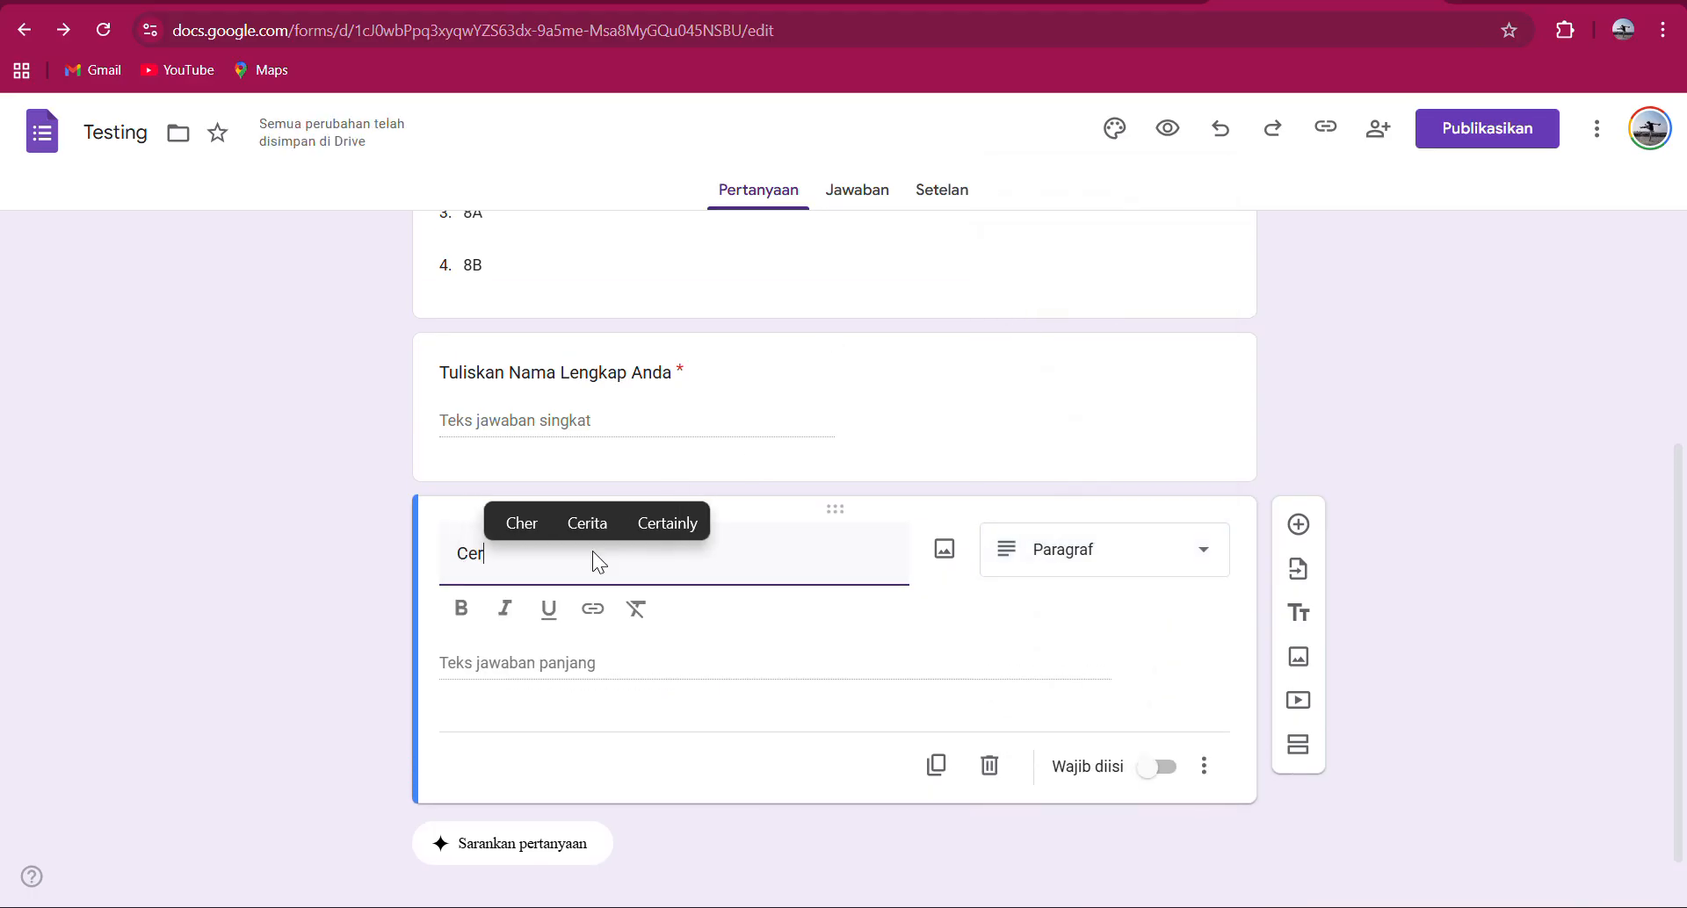
pyautogui.write('itakan')
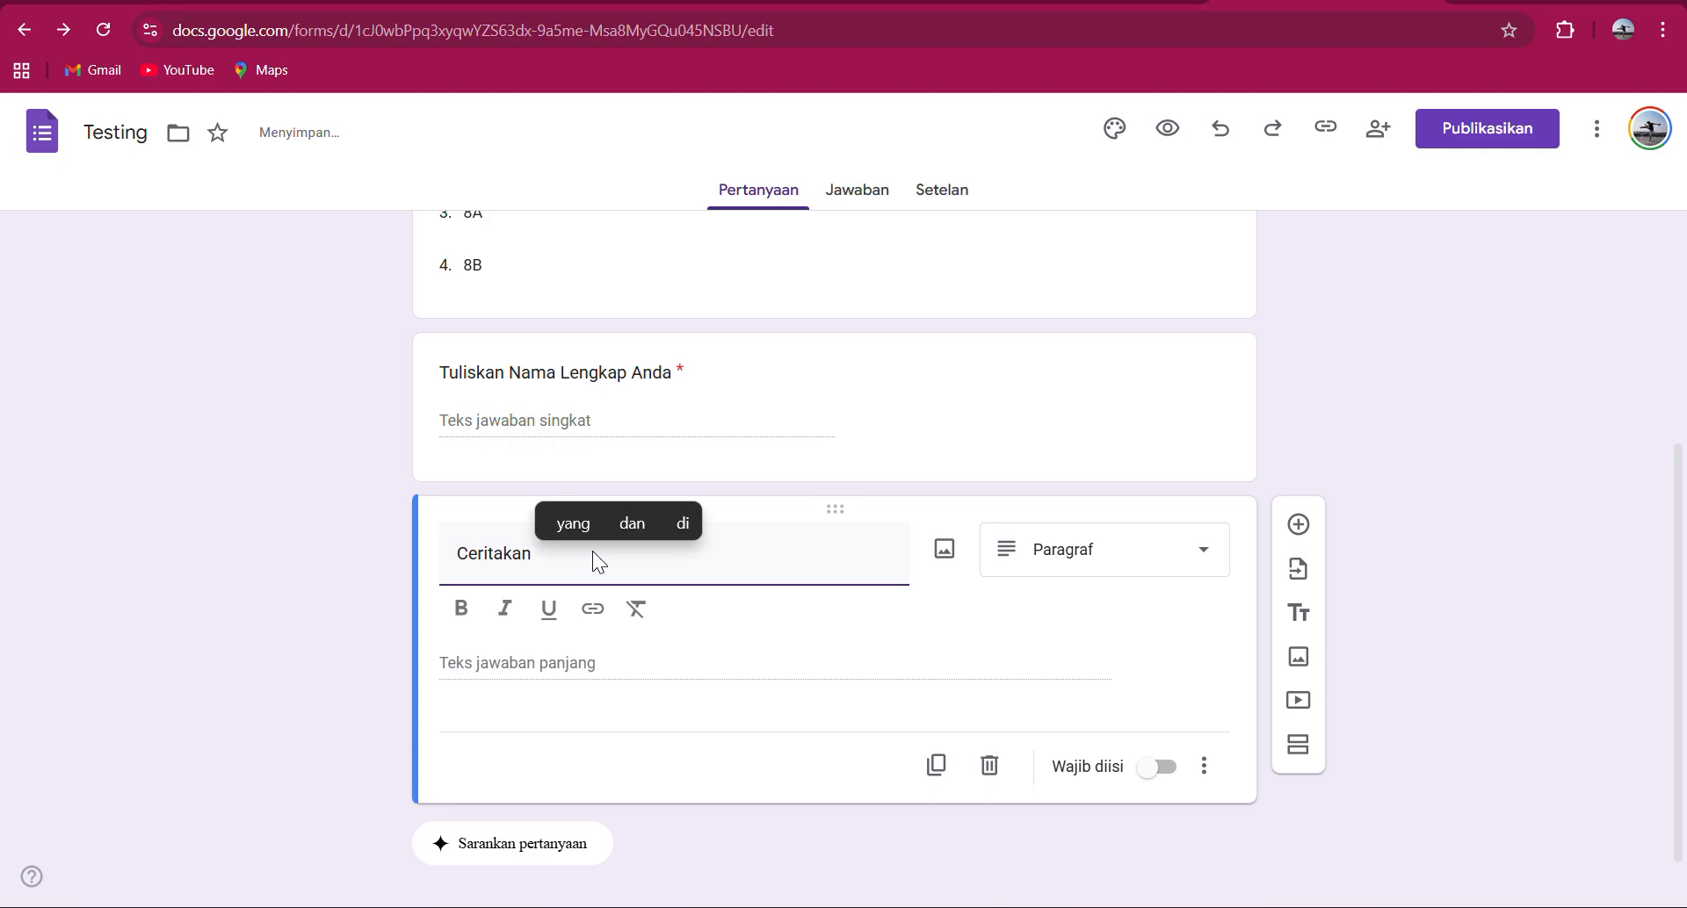
pyautogui.write(' Tentang')
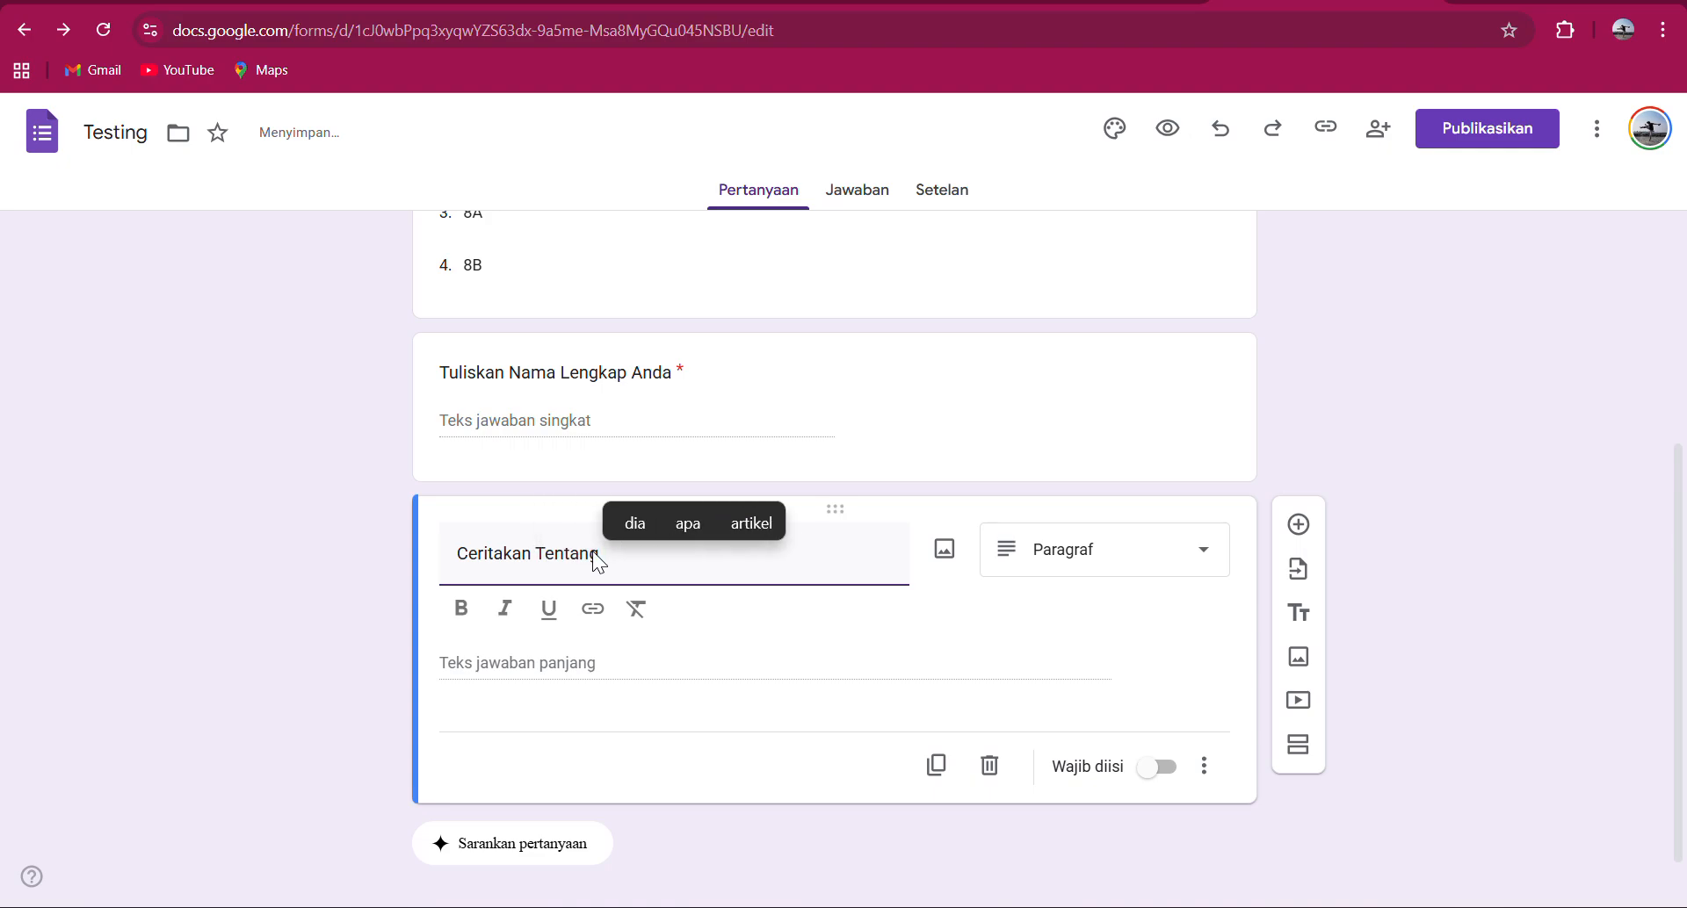
pyautogui.write(' DI')
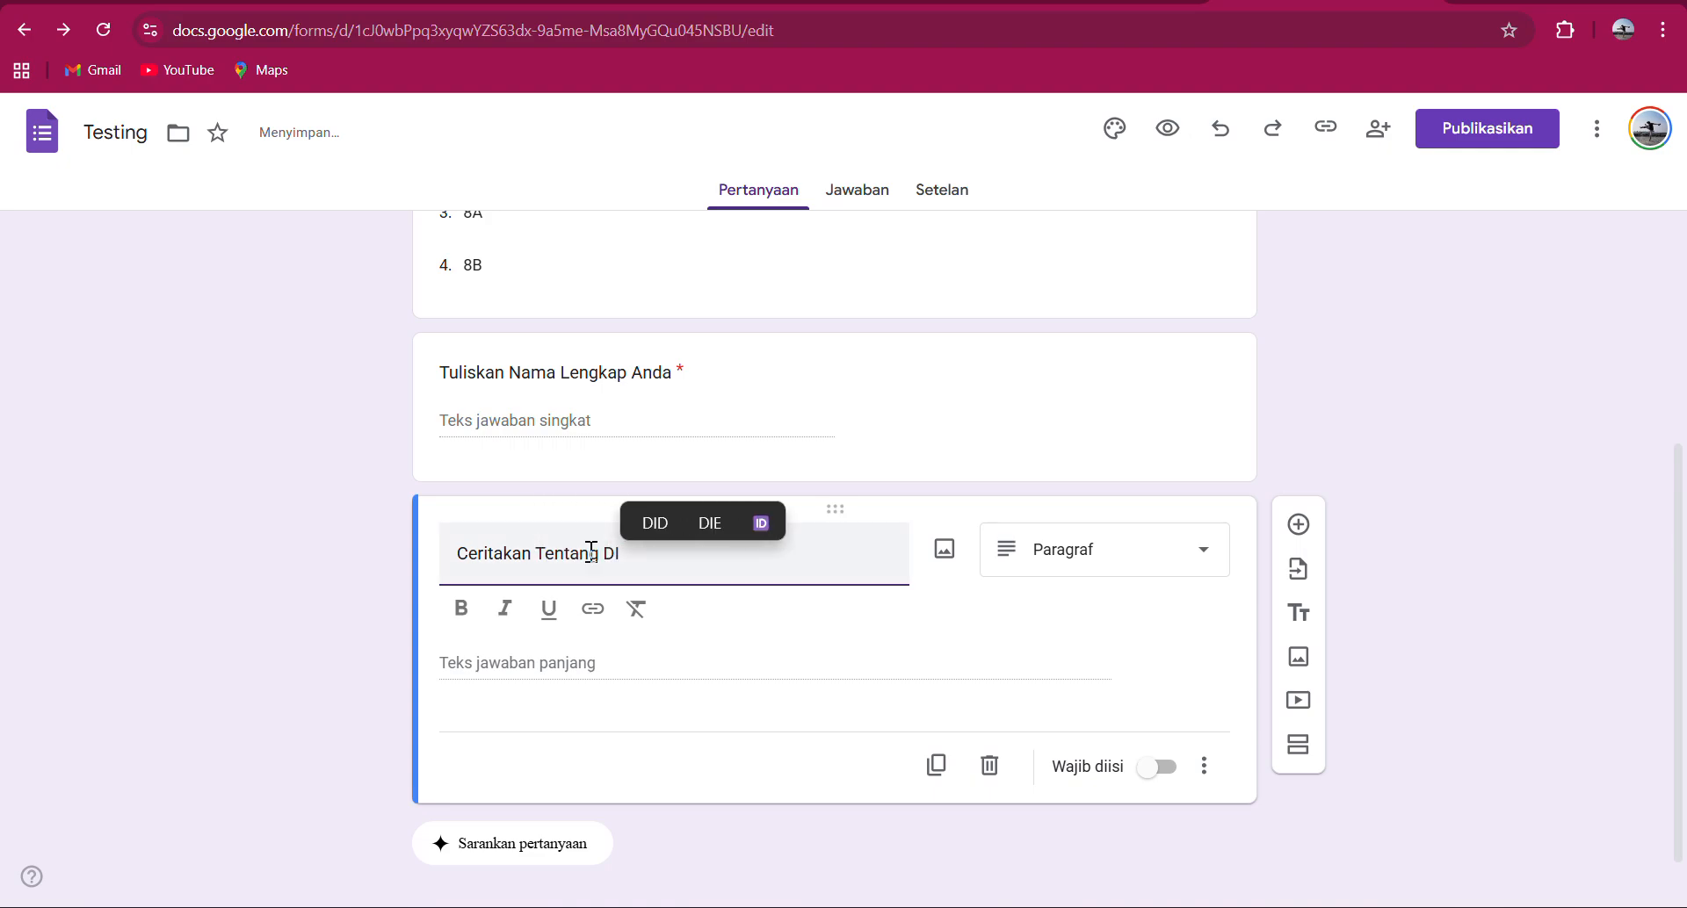
pyautogui.press('BackSpace')
pyautogui.write('i')
pyautogui.write('ri ANda')
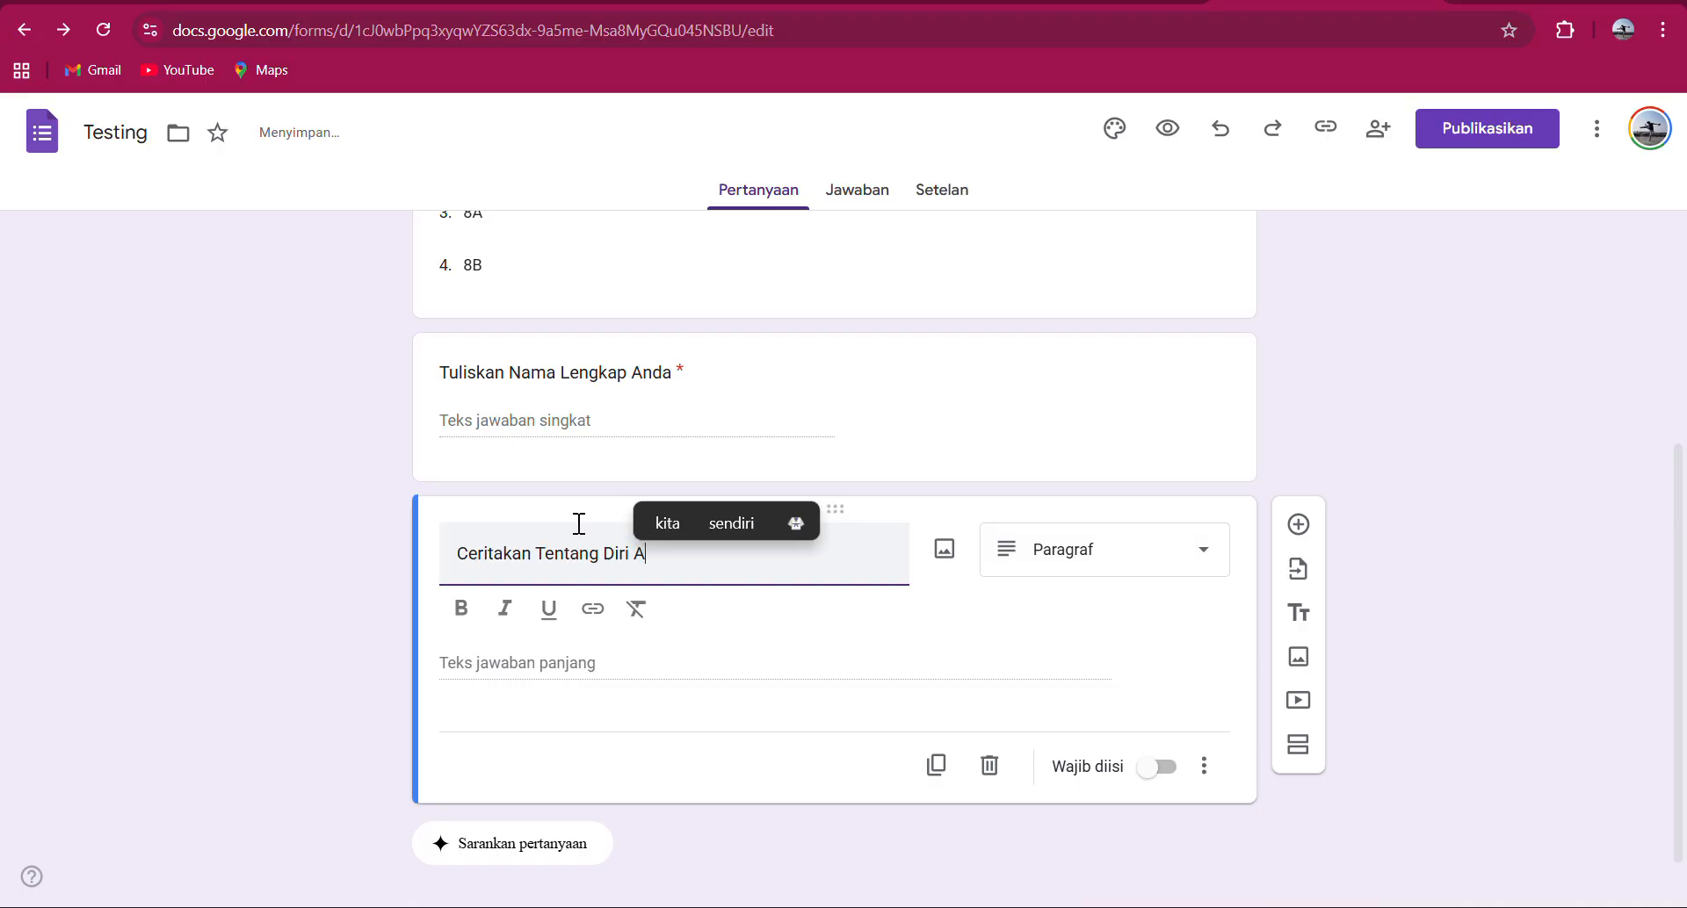
pyautogui.press('BackSpace')
pyautogui.press('BackSpace')
pyautogui.press('BackSpace')
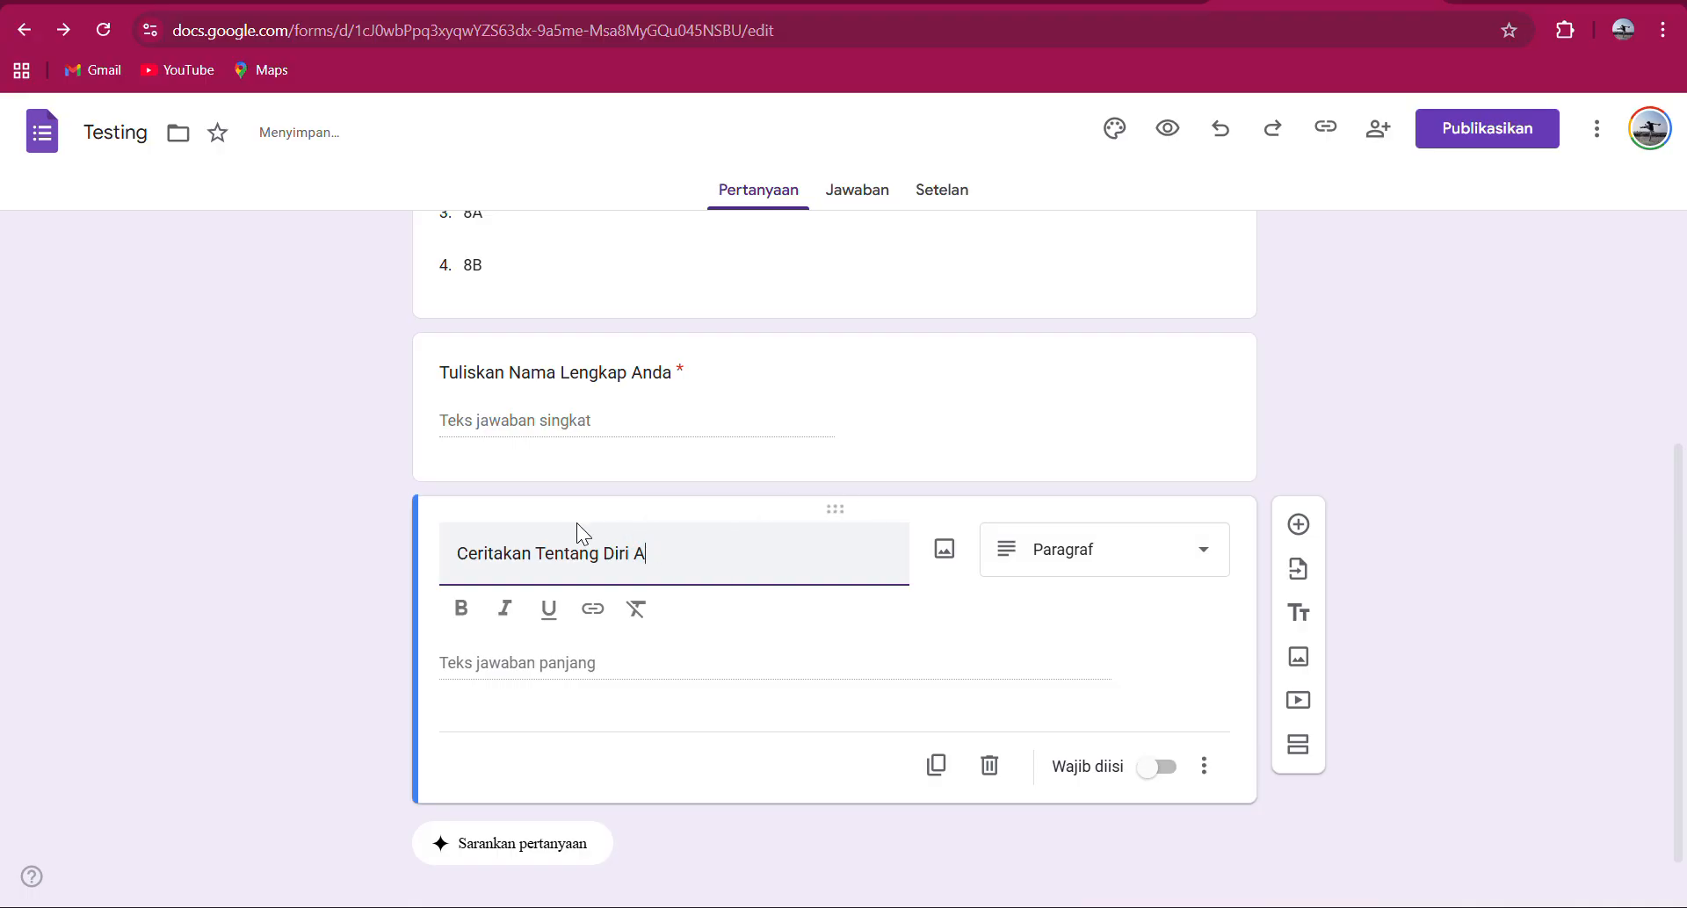
pyautogui.write('nda')
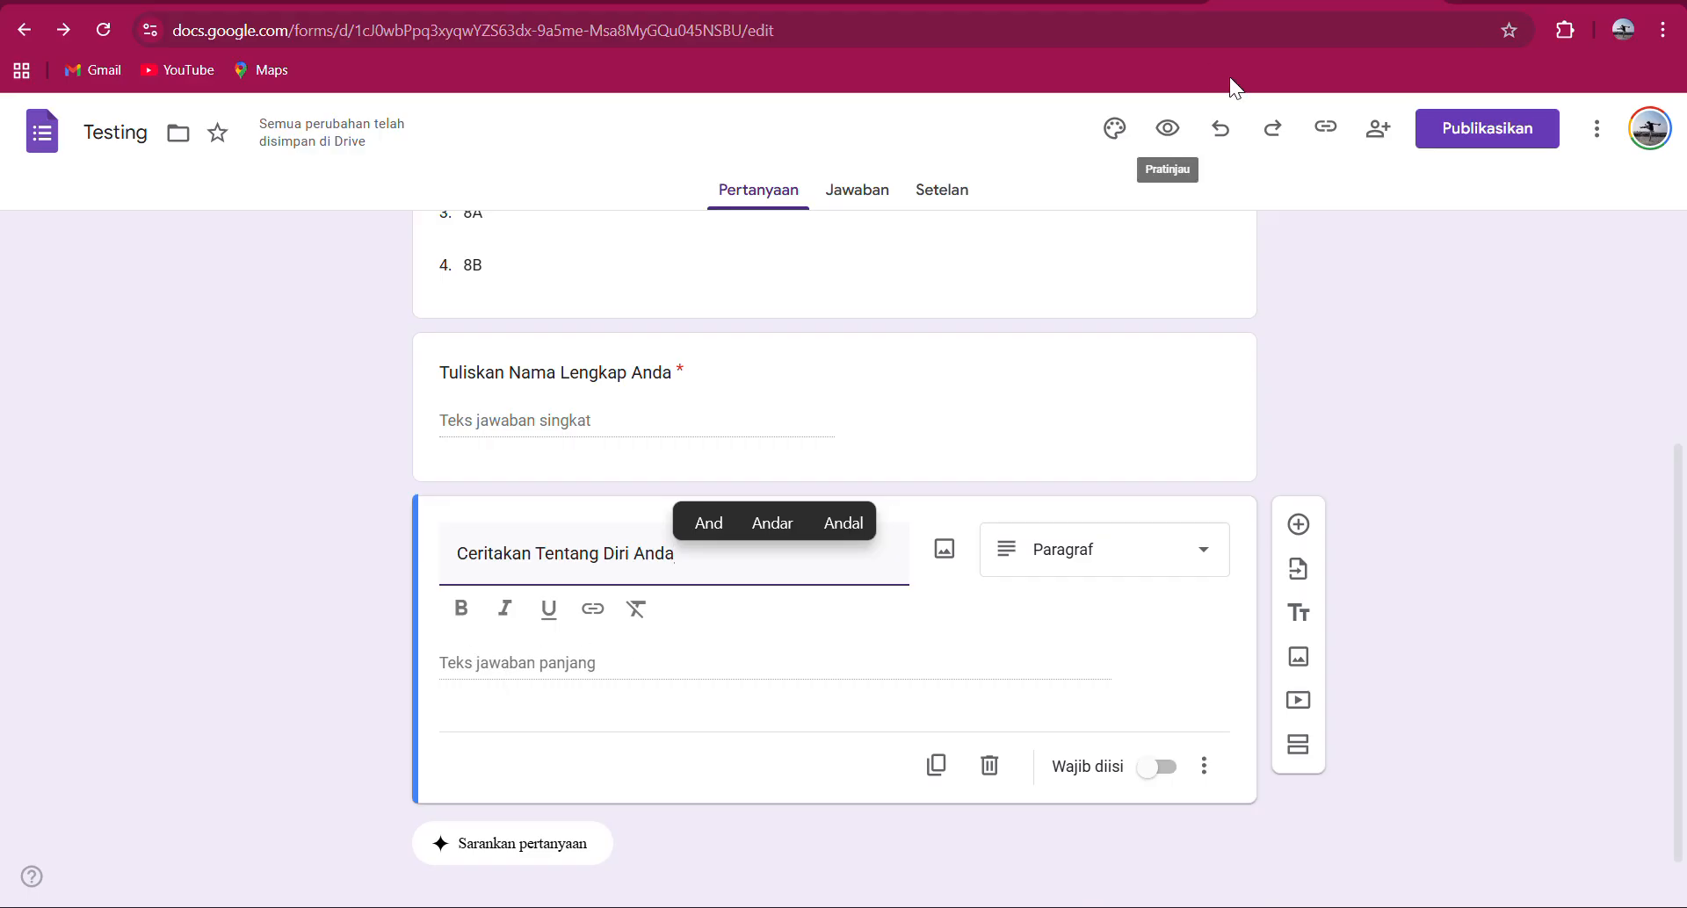
pyautogui.click(1153, 763)
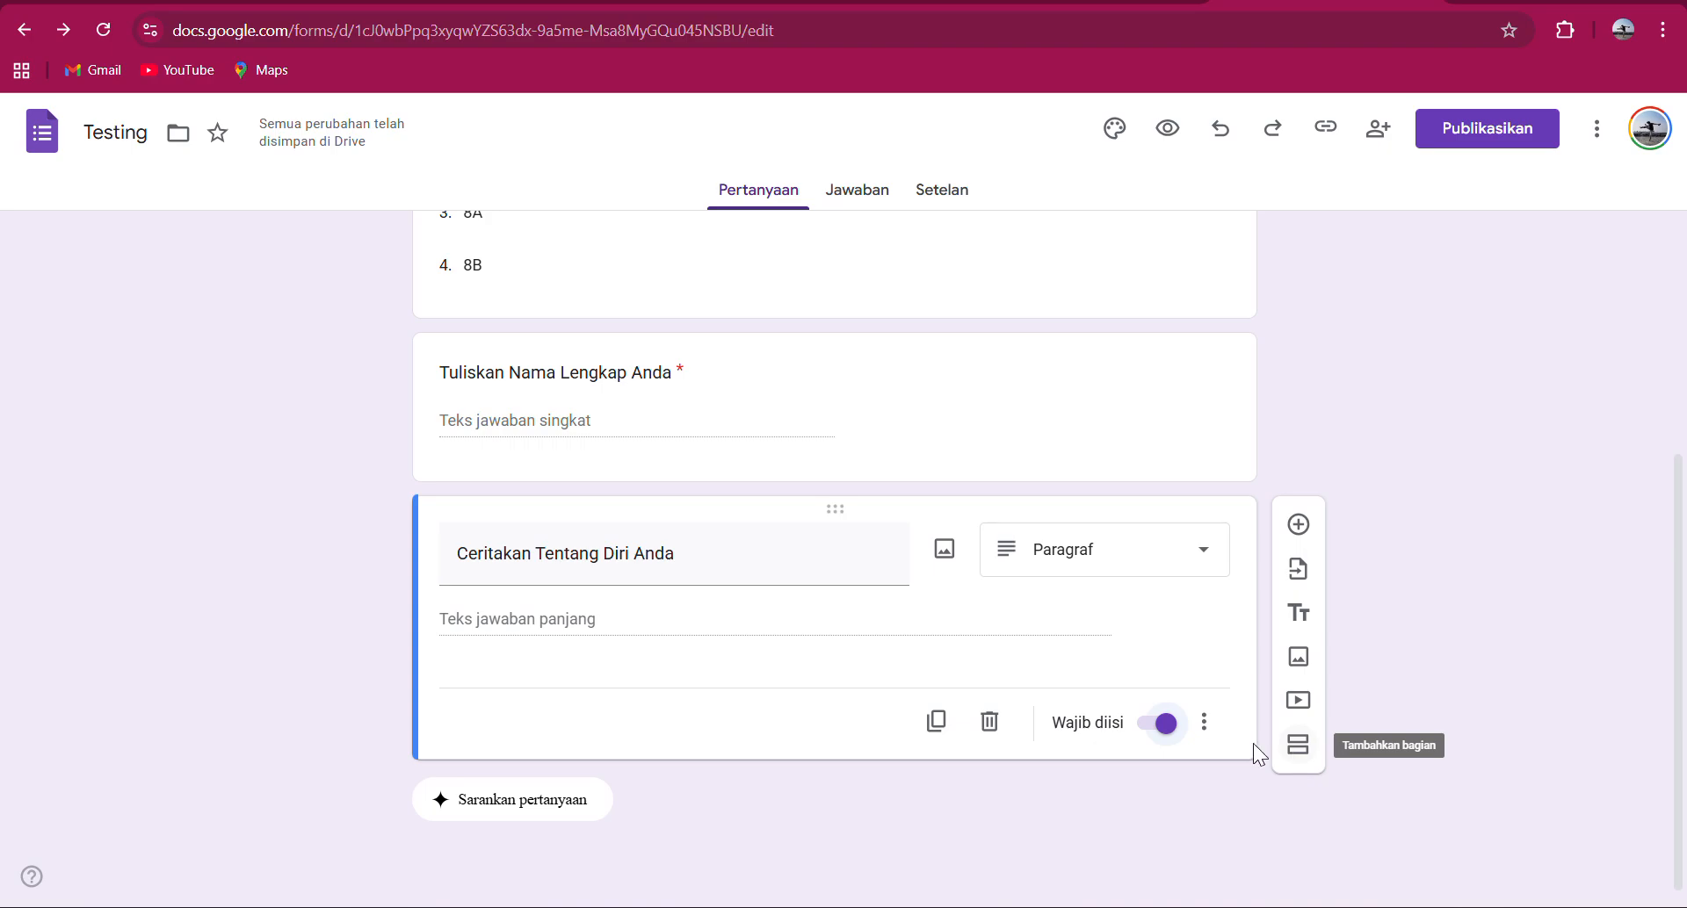
# Add a new section to the form after the paragraph question.
pyautogui.scroll(4, 1253, 744)
pyautogui.scroll(-4, 1008, 286)
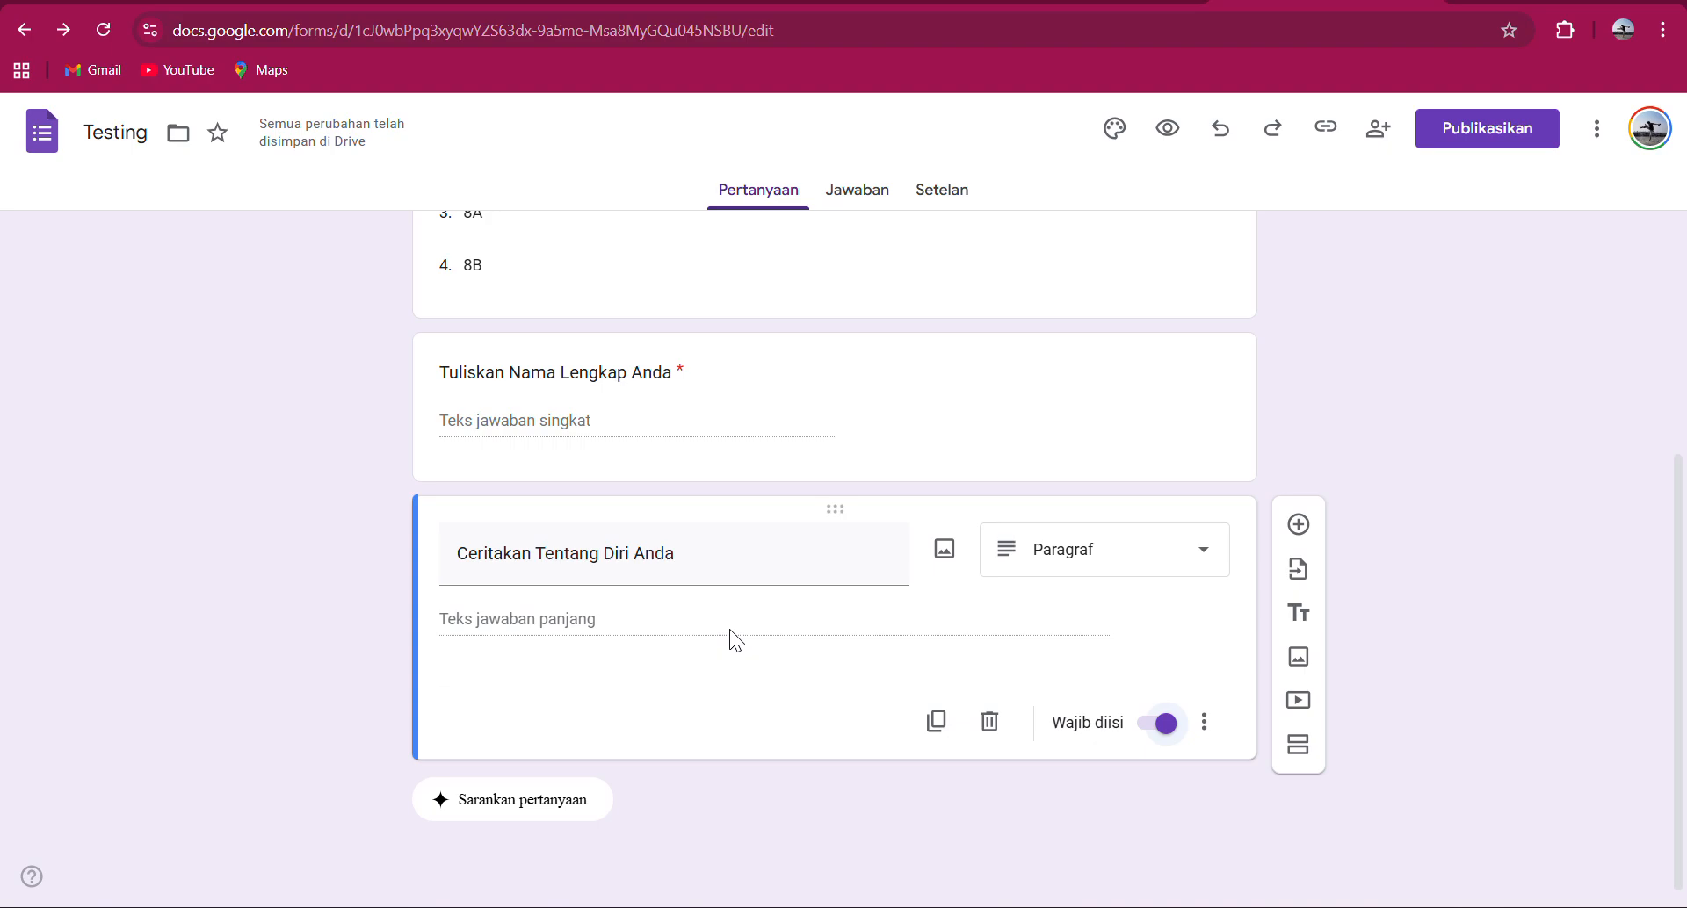
pyautogui.click(1299, 745)
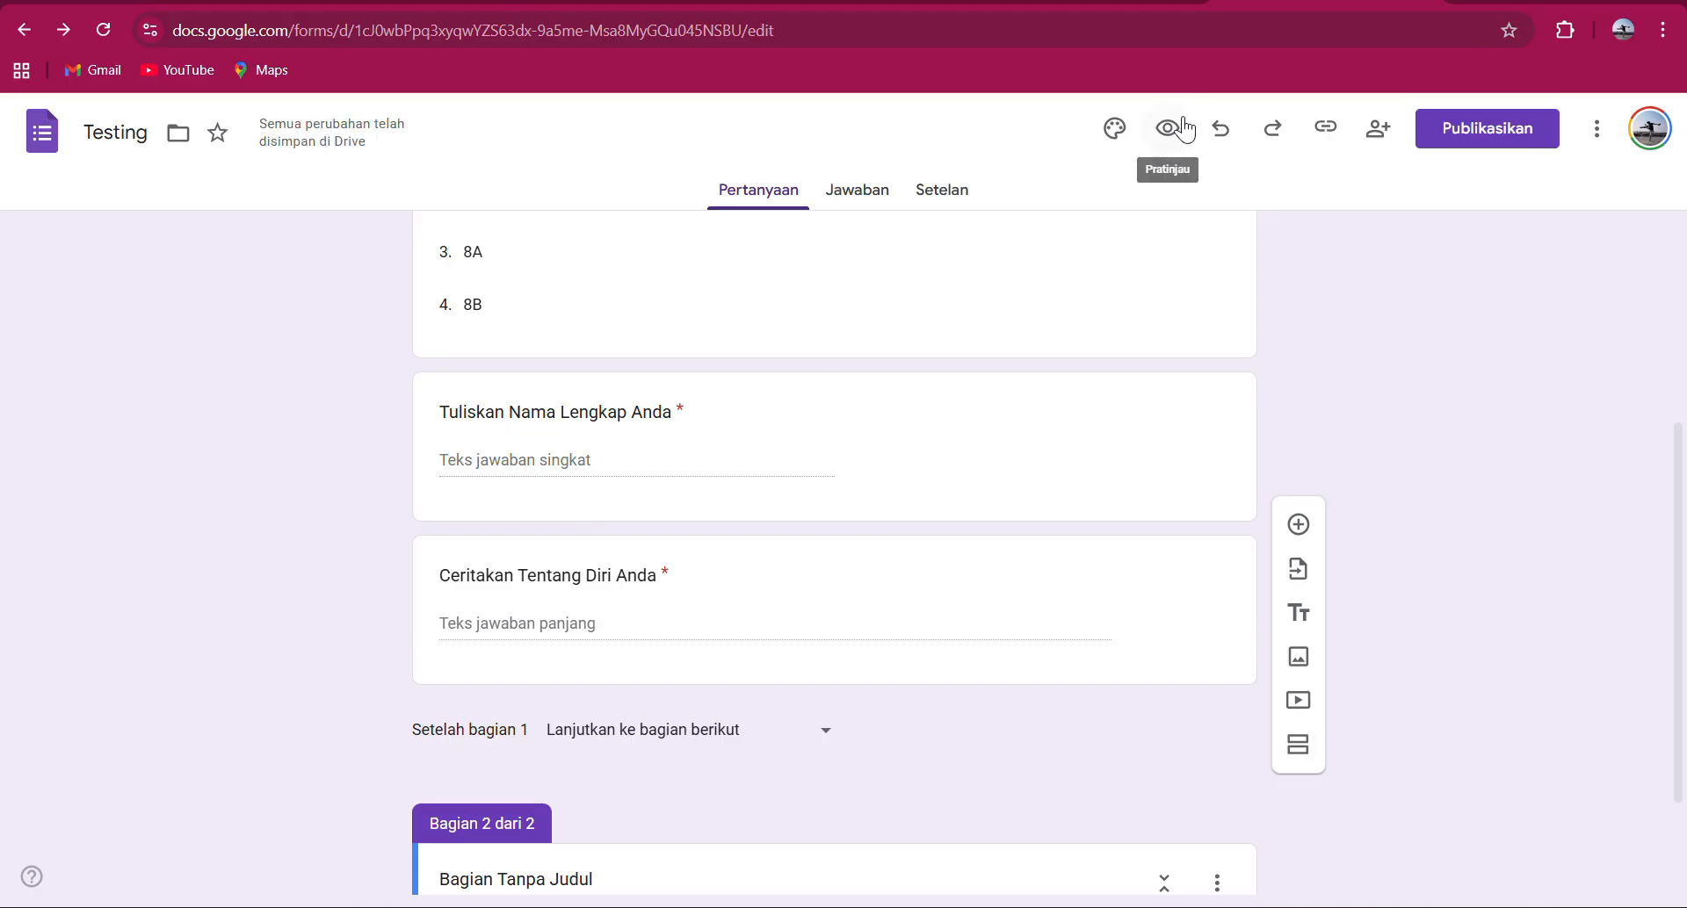
# Replace the new section's default title with "Jawab dengan benar".
pyautogui.scroll(-2, 1032, 353)
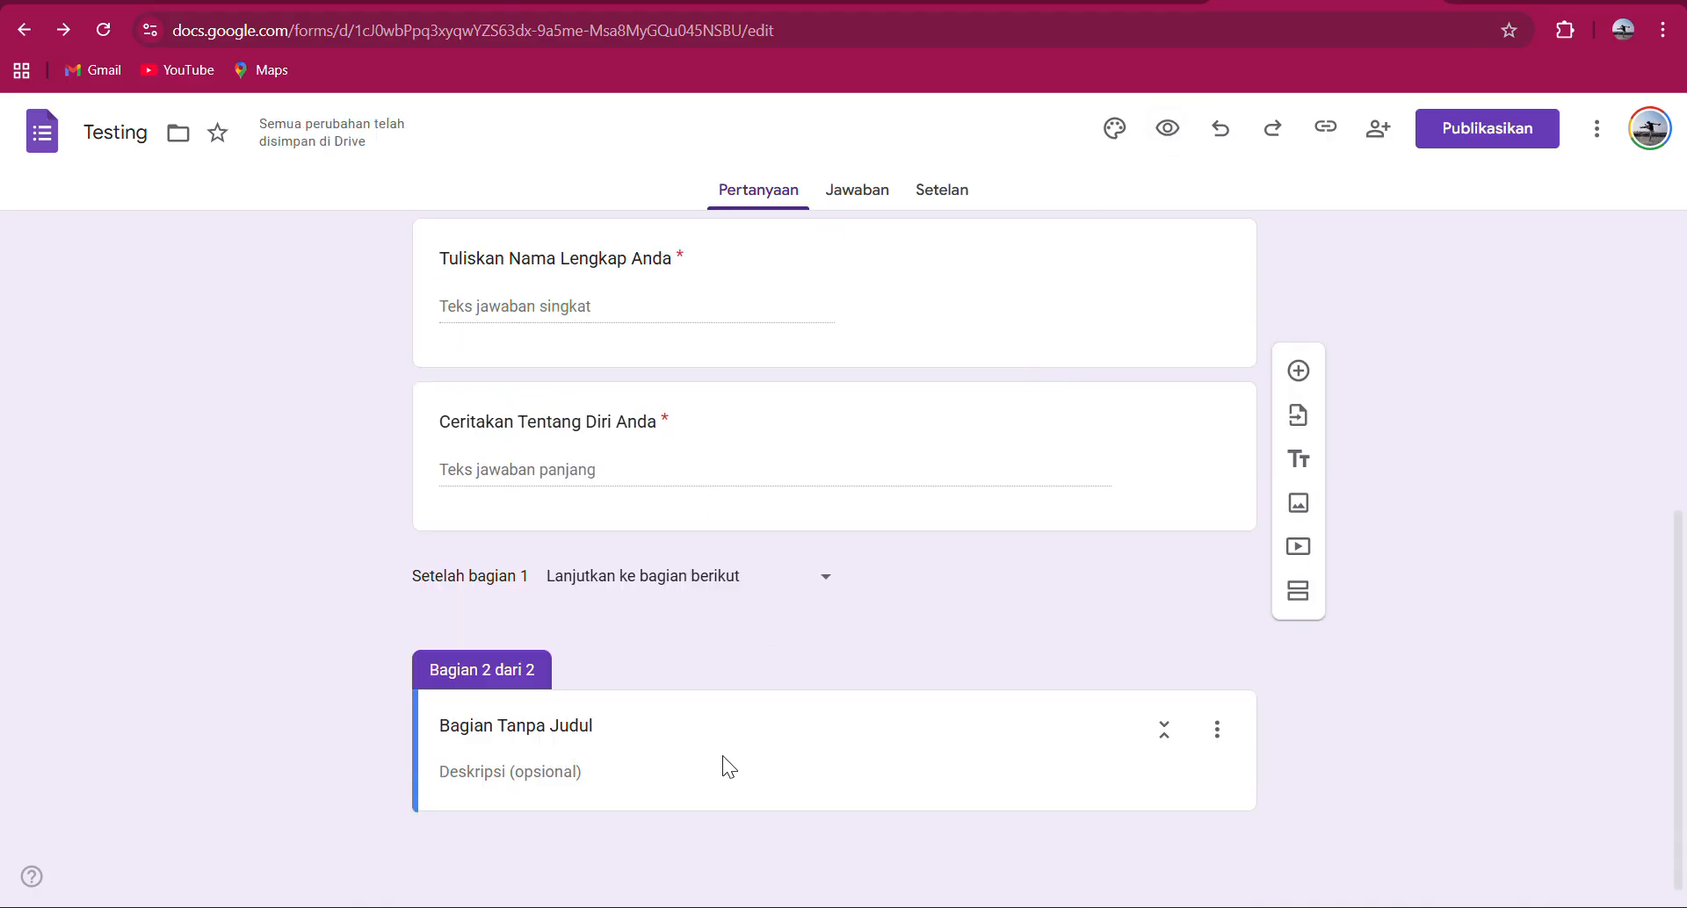
pyautogui.click(626, 728)
pyautogui.press('BackSpace')
pyautogui.press('BackSpace')
pyautogui.press('BackSpace')
pyautogui.press('BackSpace')
pyautogui.press('BackSpace')
pyautogui.press('BackSpace')
pyautogui.press('BackSpace')
pyautogui.press('BackSpace')
pyautogui.press('BackSpace')
pyautogui.press('BackSpace')
pyautogui.press('BackSpace')
pyautogui.press('BackSpace')
pyautogui.press('BackSpace')
pyautogui.press('BackSpace')
pyautogui.press('BackSpace')
pyautogui.press('BackSpace')
pyautogui.press('BackSpace')
pyautogui.press('BackSpace')
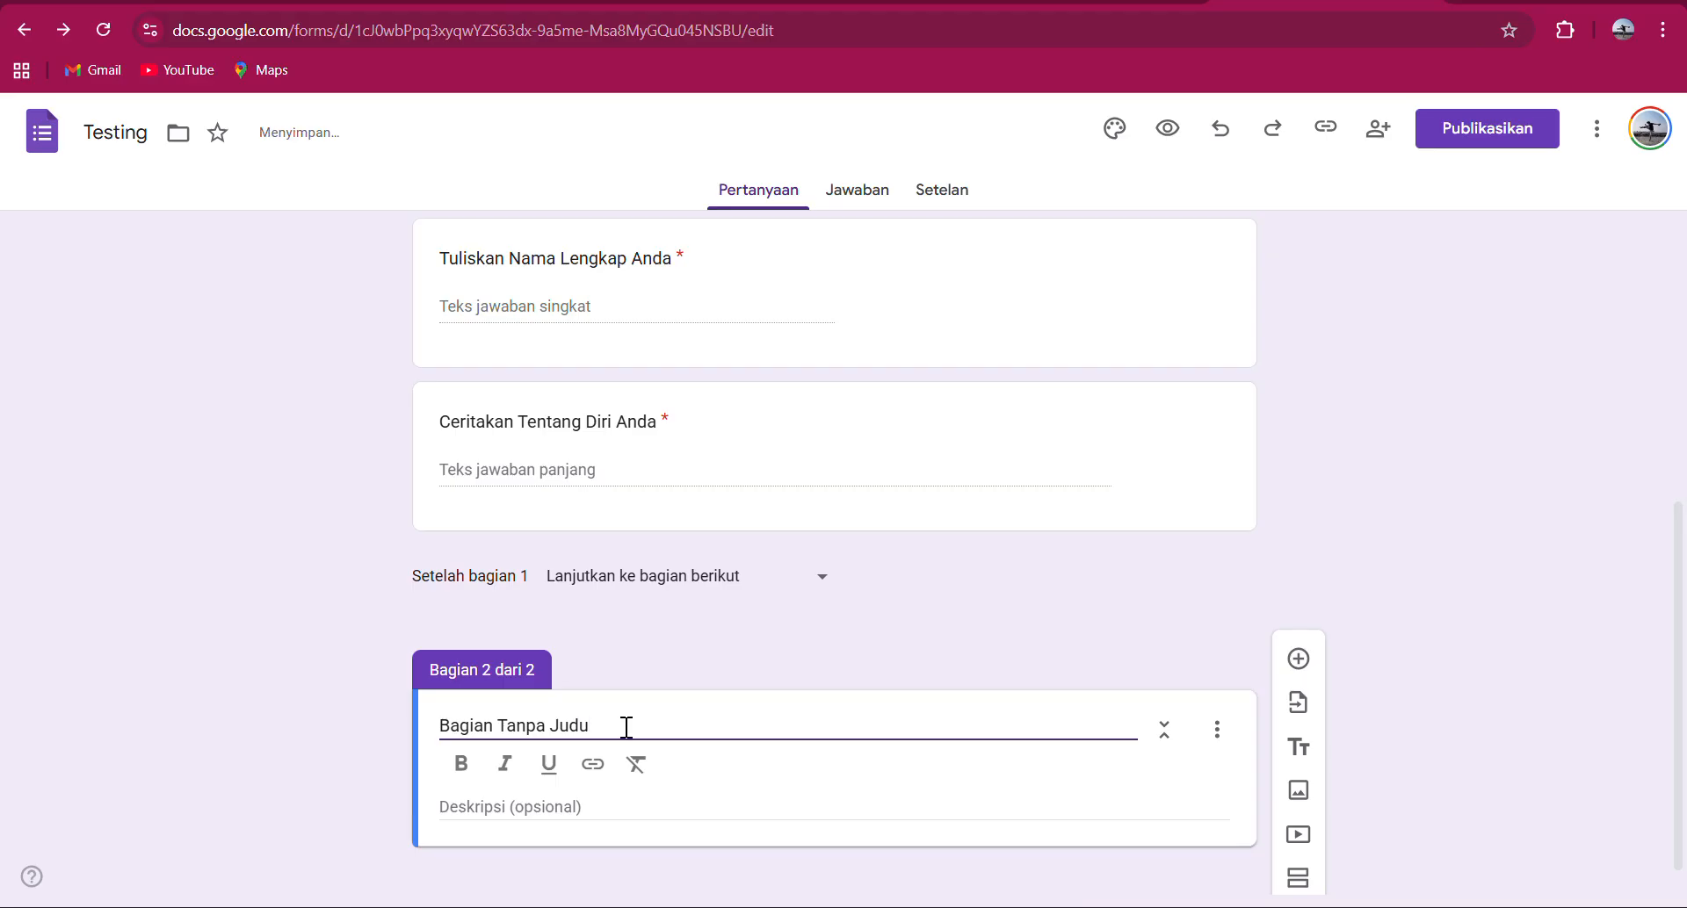
pyautogui.write('j')
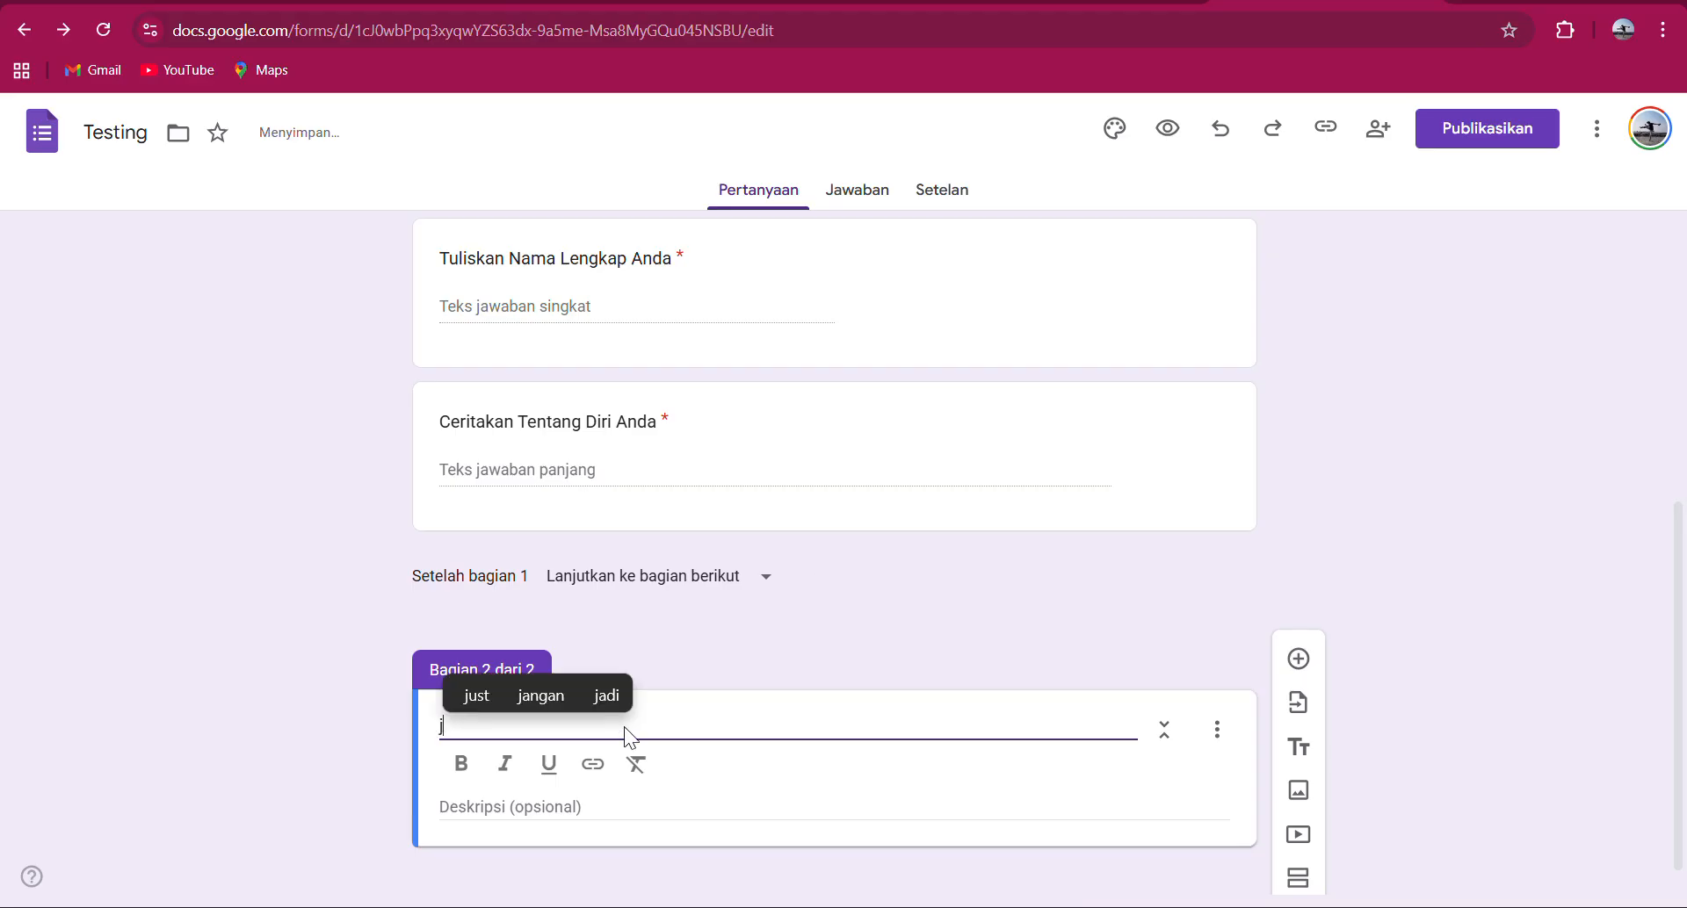
pyautogui.press('BackSpace')
pyautogui.write('Ja')
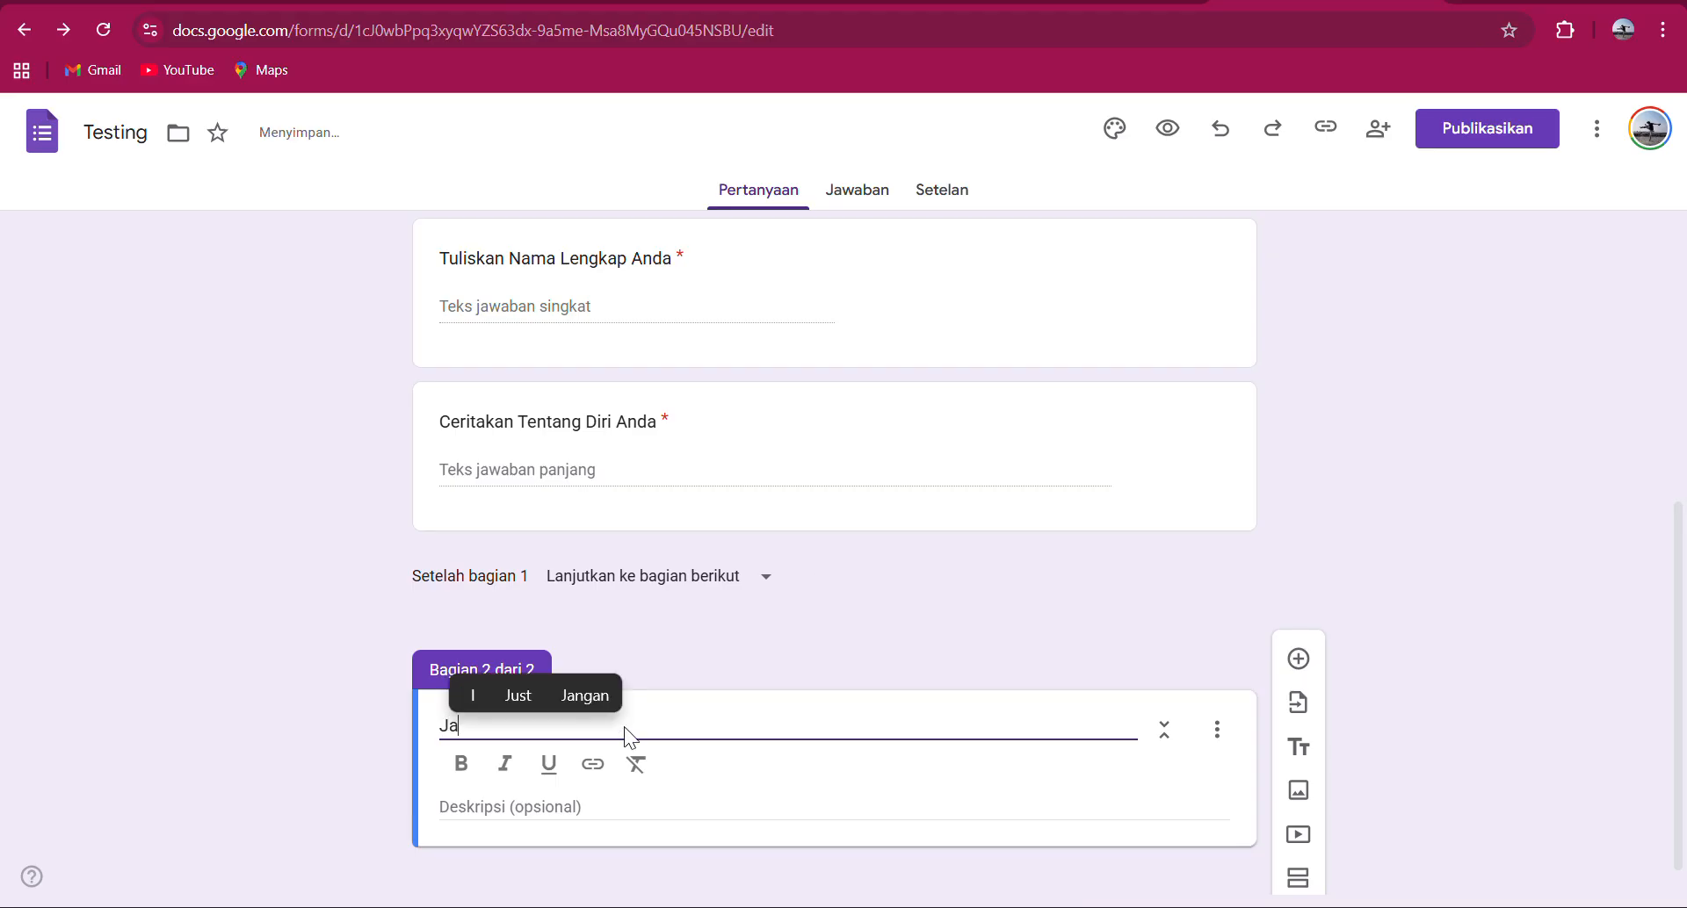
pyautogui.write('wab dengan ')
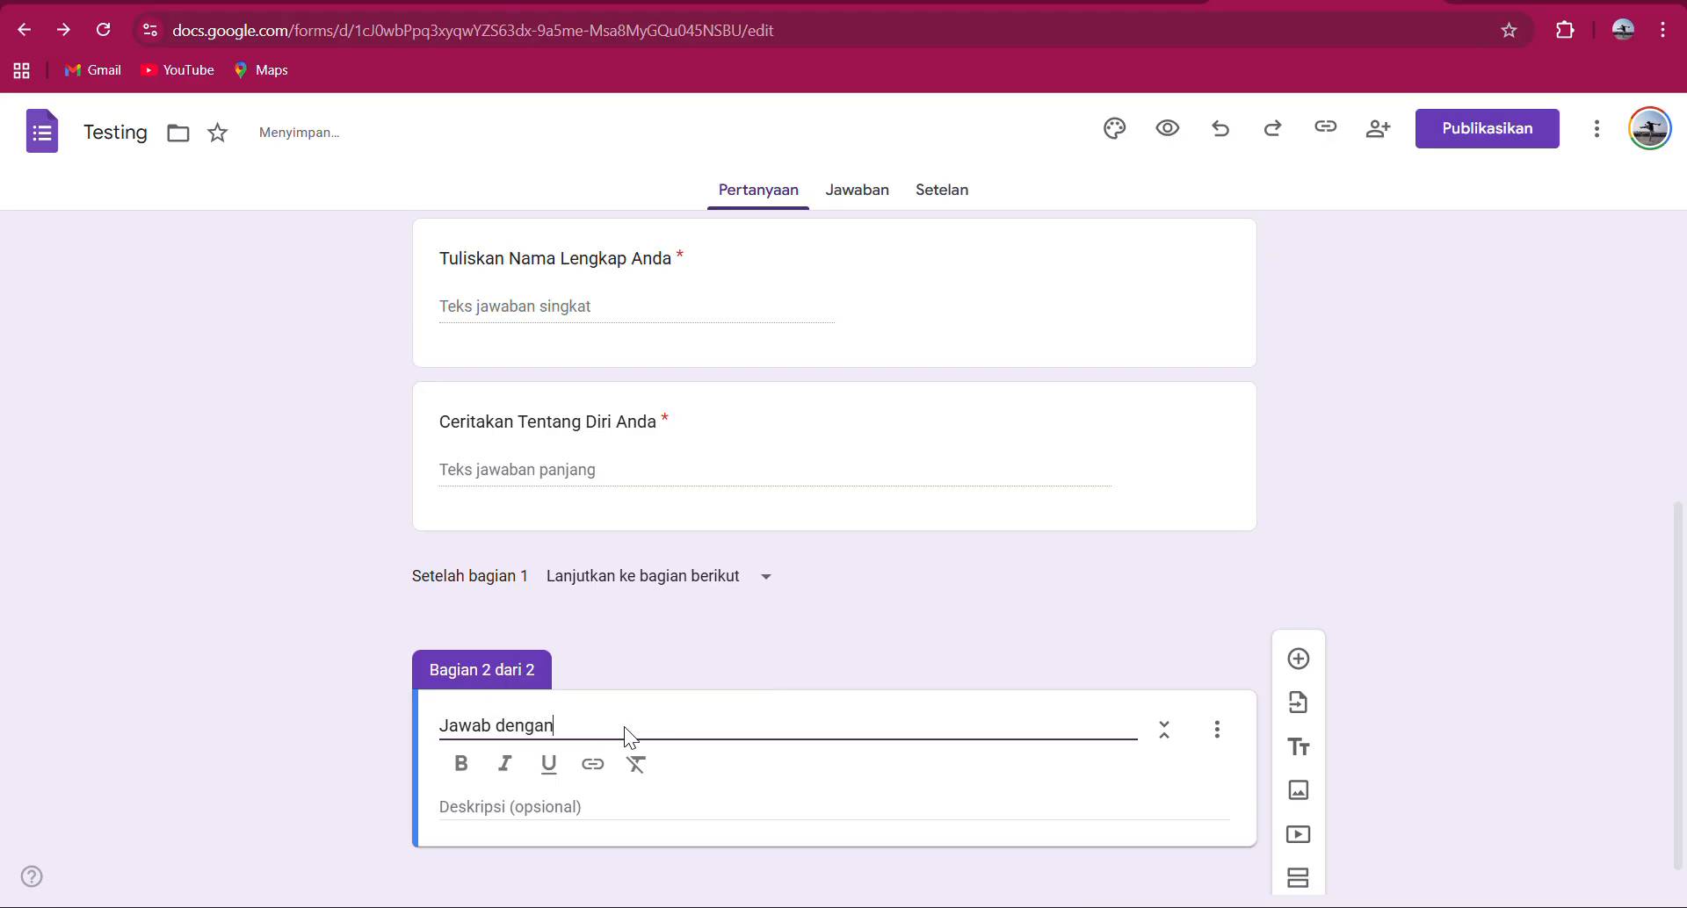
pyautogui.write('benar')
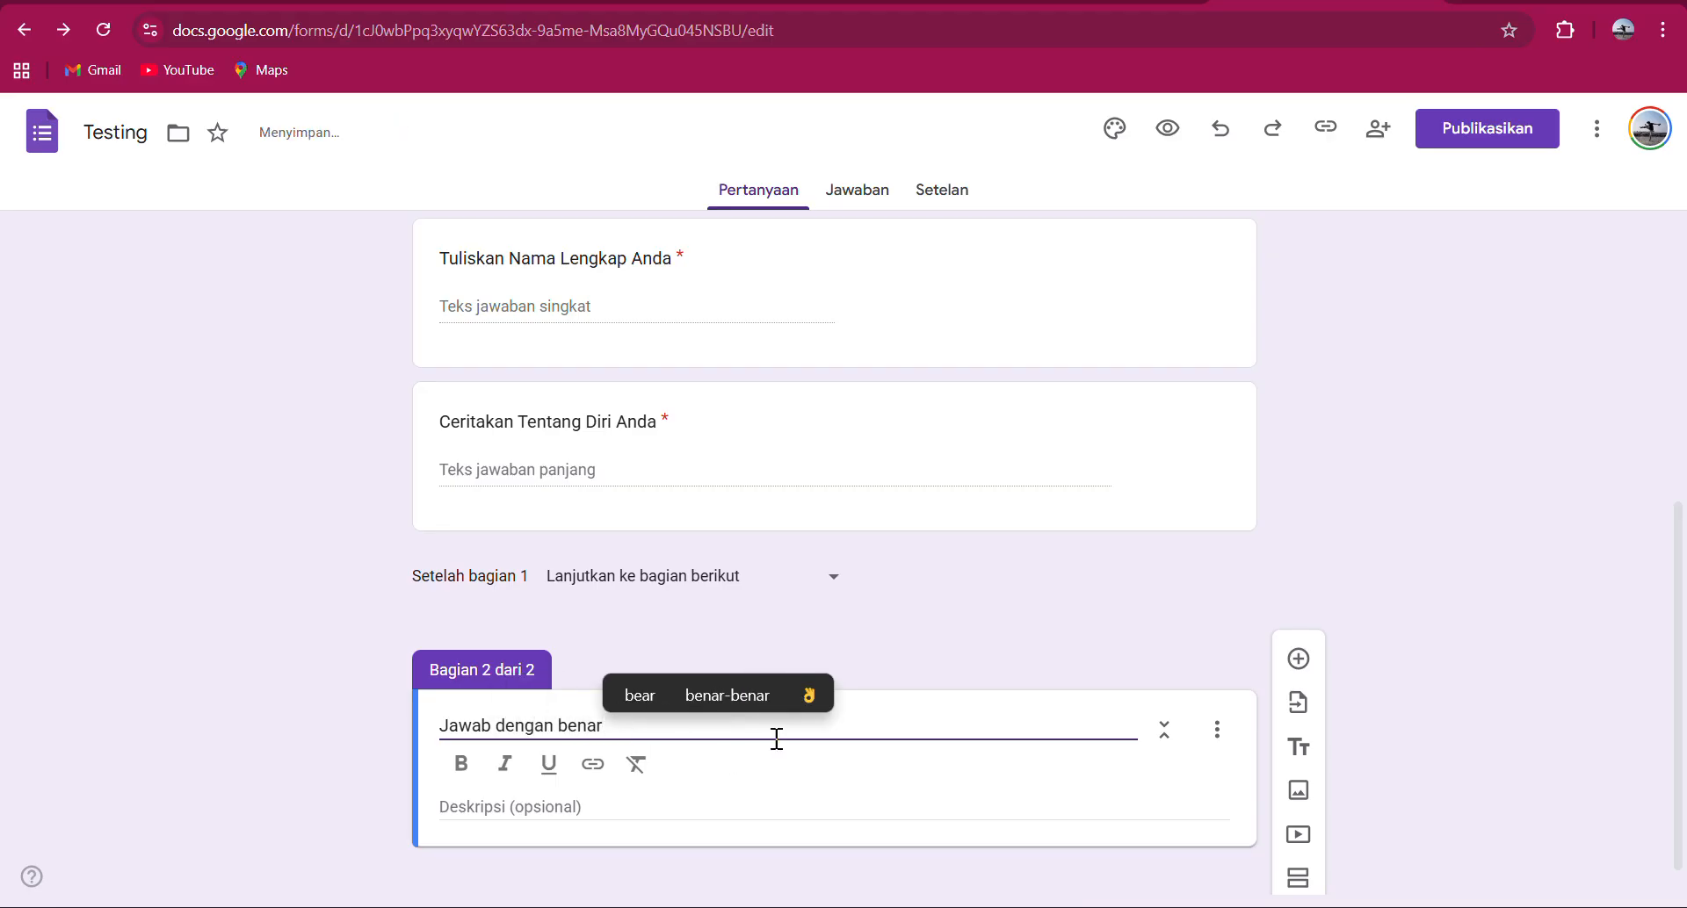
# Clear the second section's title and undo the clearing.
pyautogui.press('BackSpace')
pyautogui.press('BackSpace')
pyautogui.press('BackSpace')
pyautogui.press('BackSpace')
pyautogui.press('BackSpace')
pyautogui.press('BackSpace')
pyautogui.press('BackSpace')
pyautogui.press('BackSpace')
pyautogui.press('BackSpace')
pyautogui.press('BackSpace')
pyautogui.press('BackSpace')
pyautogui.press('BackSpace')
pyautogui.press('BackSpace')
pyautogui.press('BackSpace')
pyautogui.press('BackSpace')
pyautogui.press('BackSpace')
pyautogui.press('BackSpace')
pyautogui.press('BackSpace')
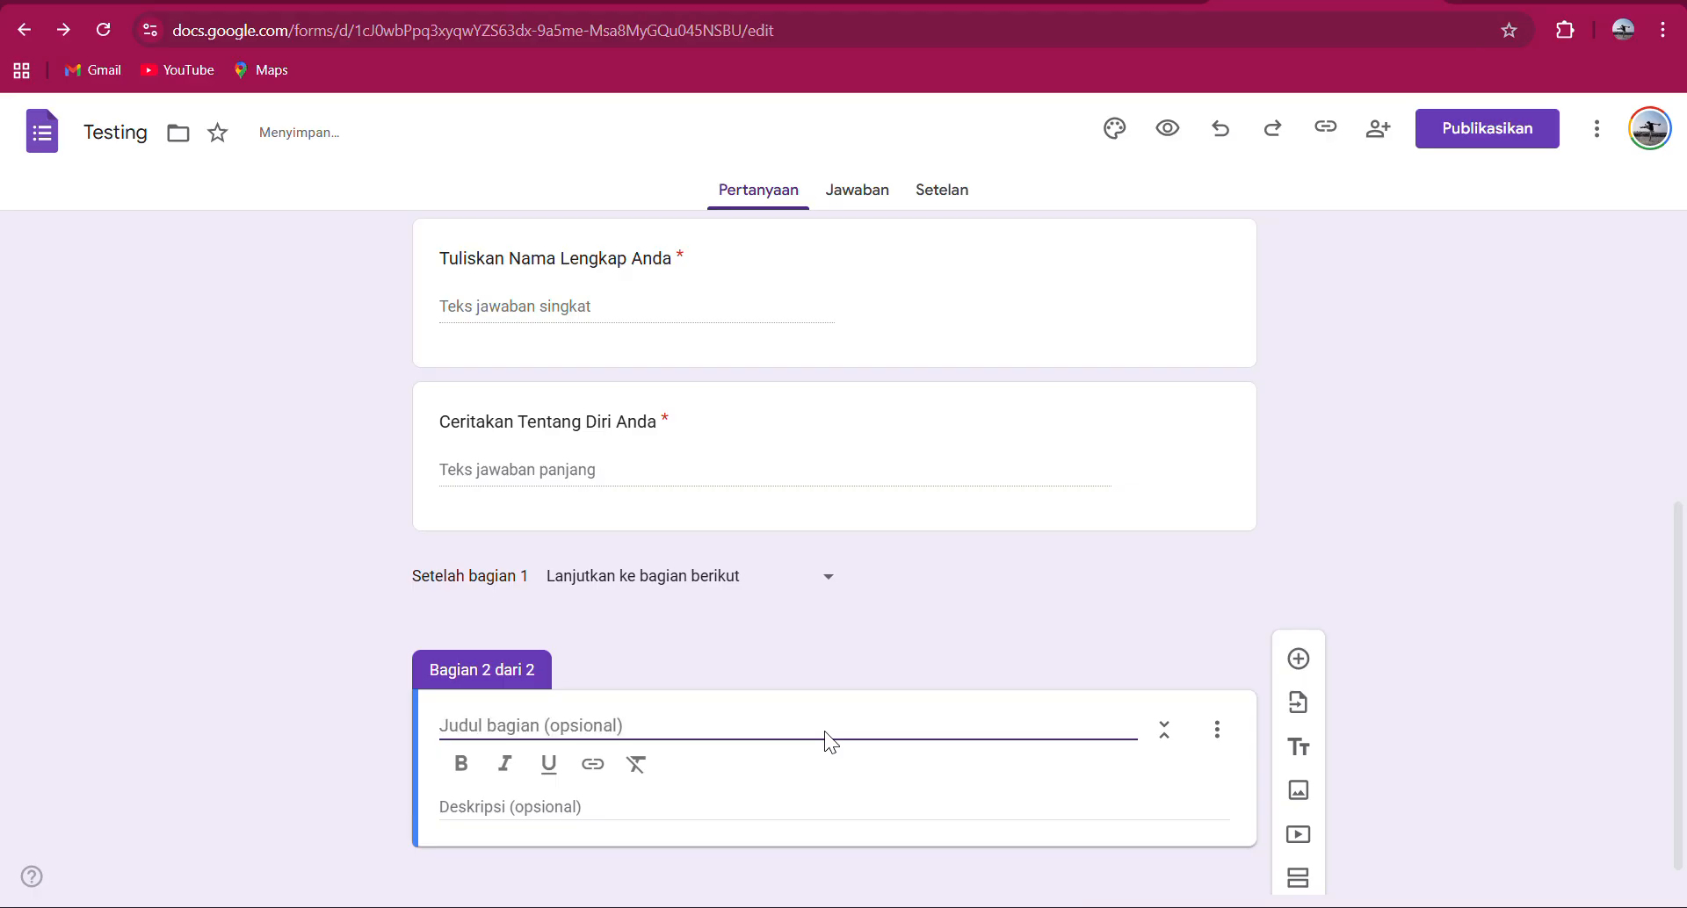
pyautogui.hotkey('ctrl', 'z')
pyautogui.write('r')
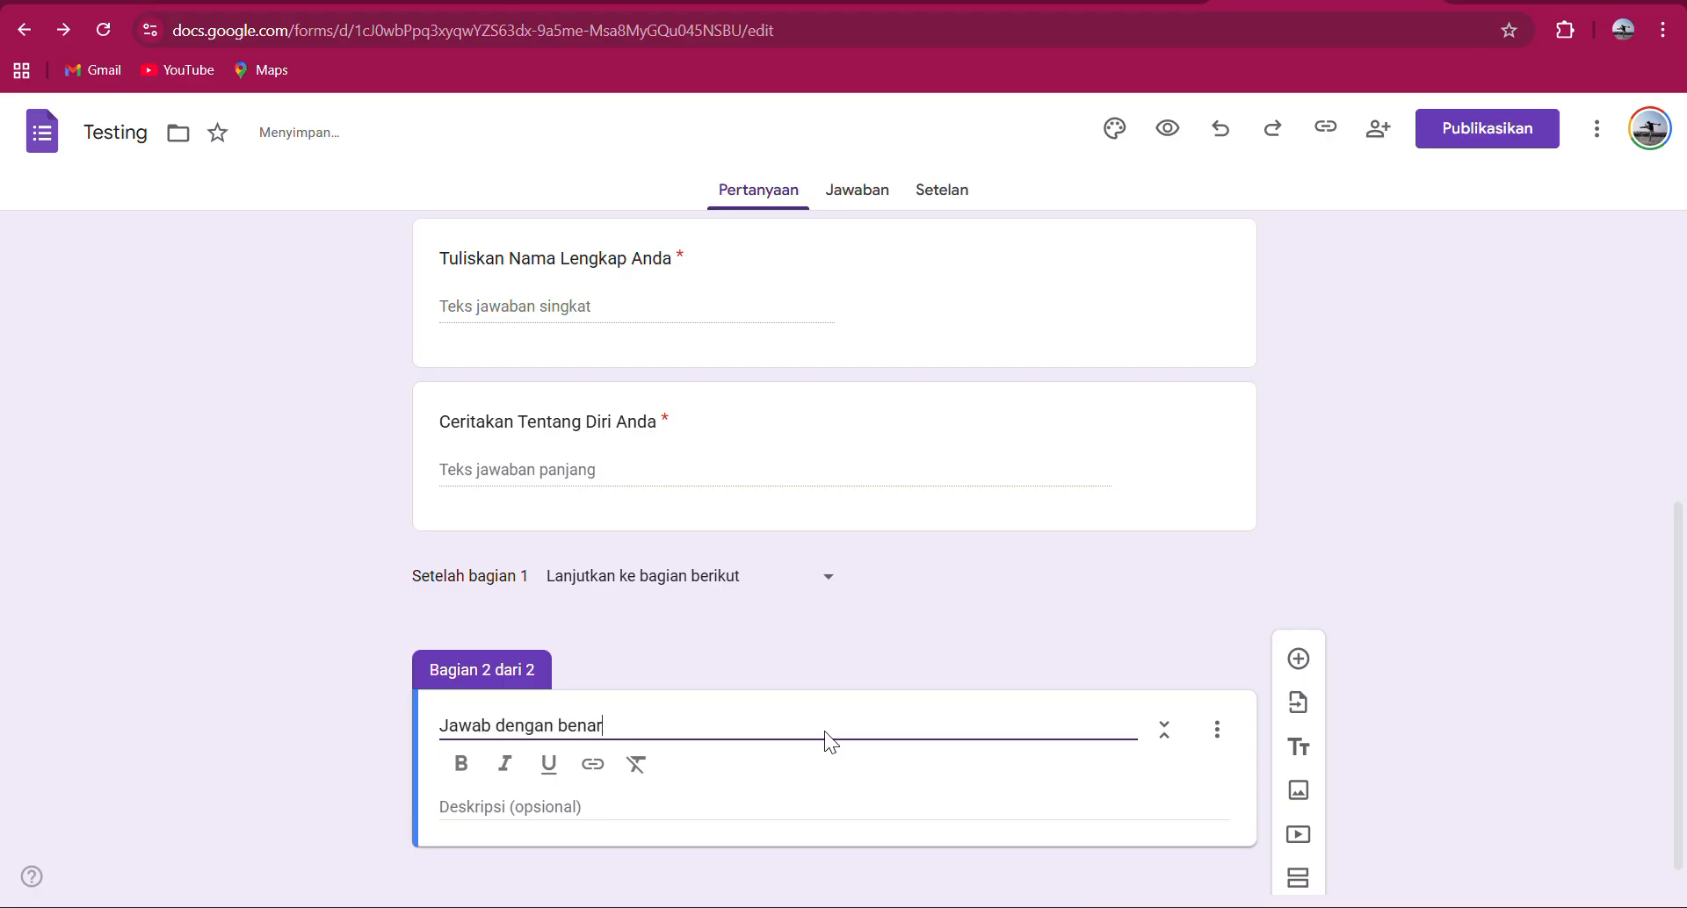
# Retitle the second section "Latihan 1" and format the title in bold.
pyautogui.tripleClick(824, 734)
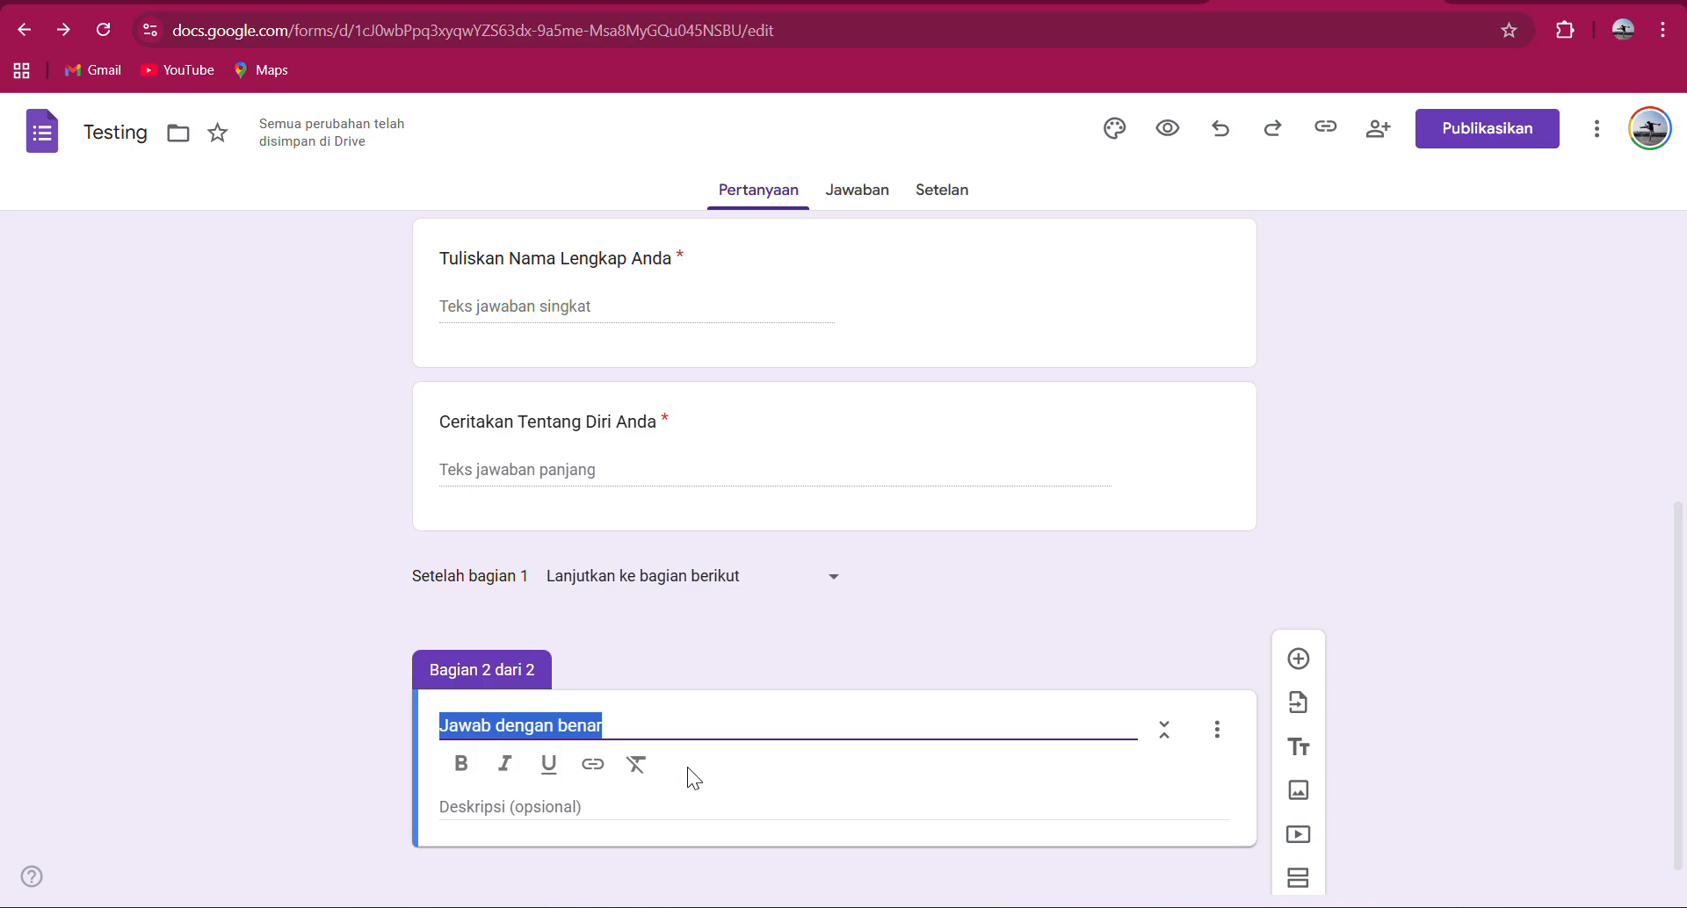
pyautogui.write('Latiha')
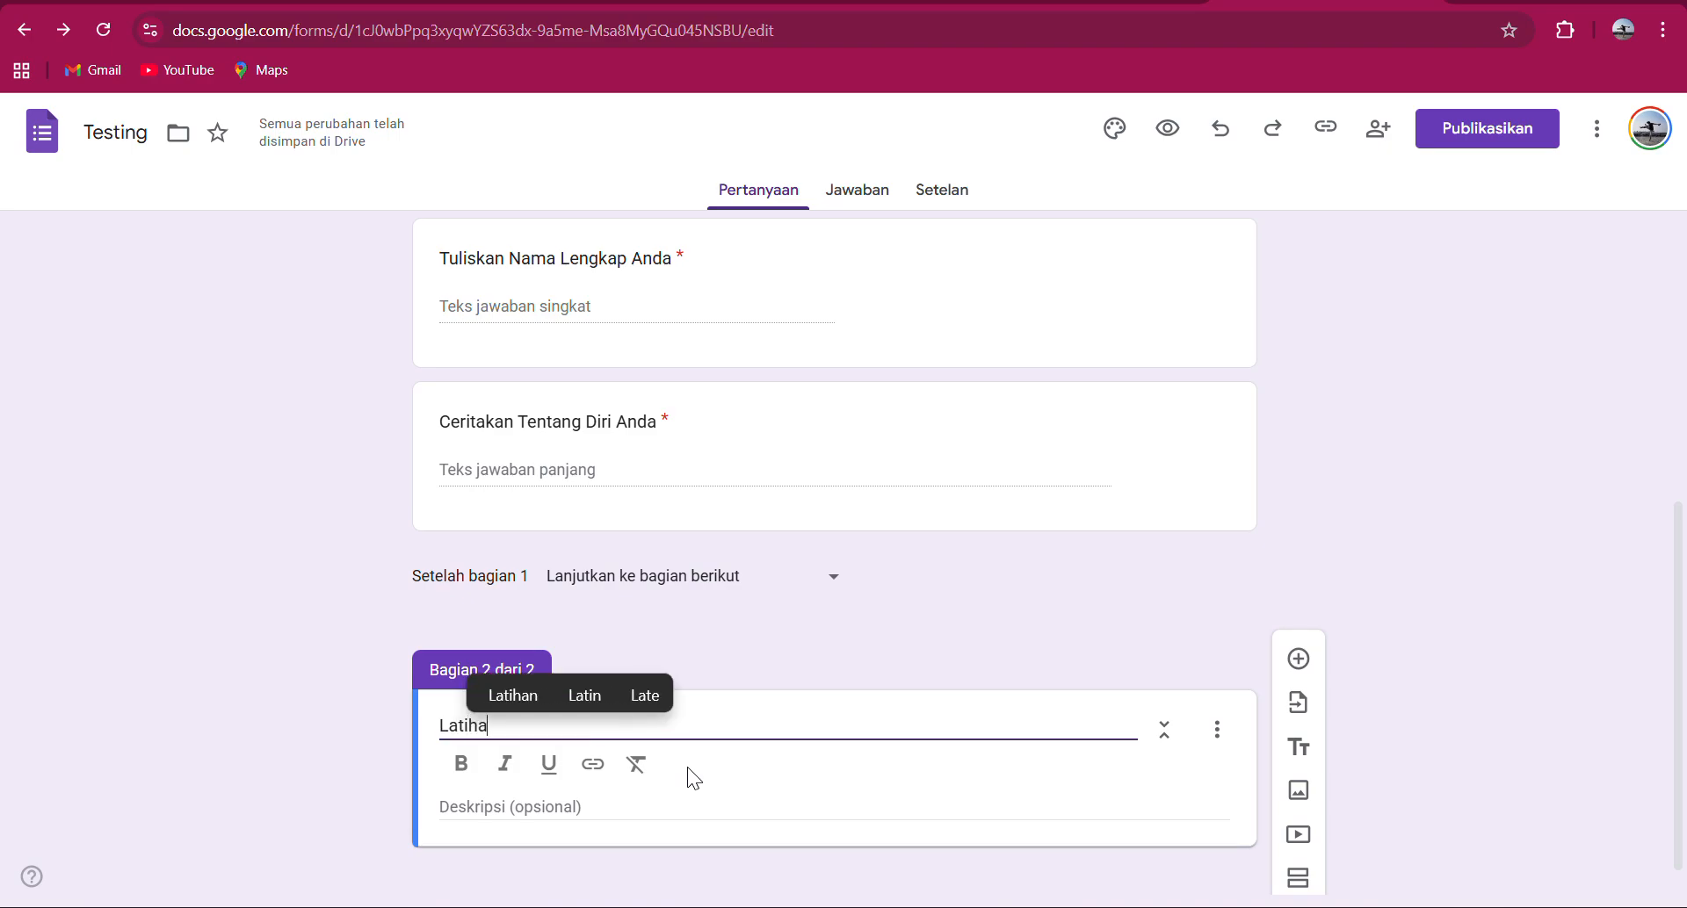
pyautogui.write('n 1')
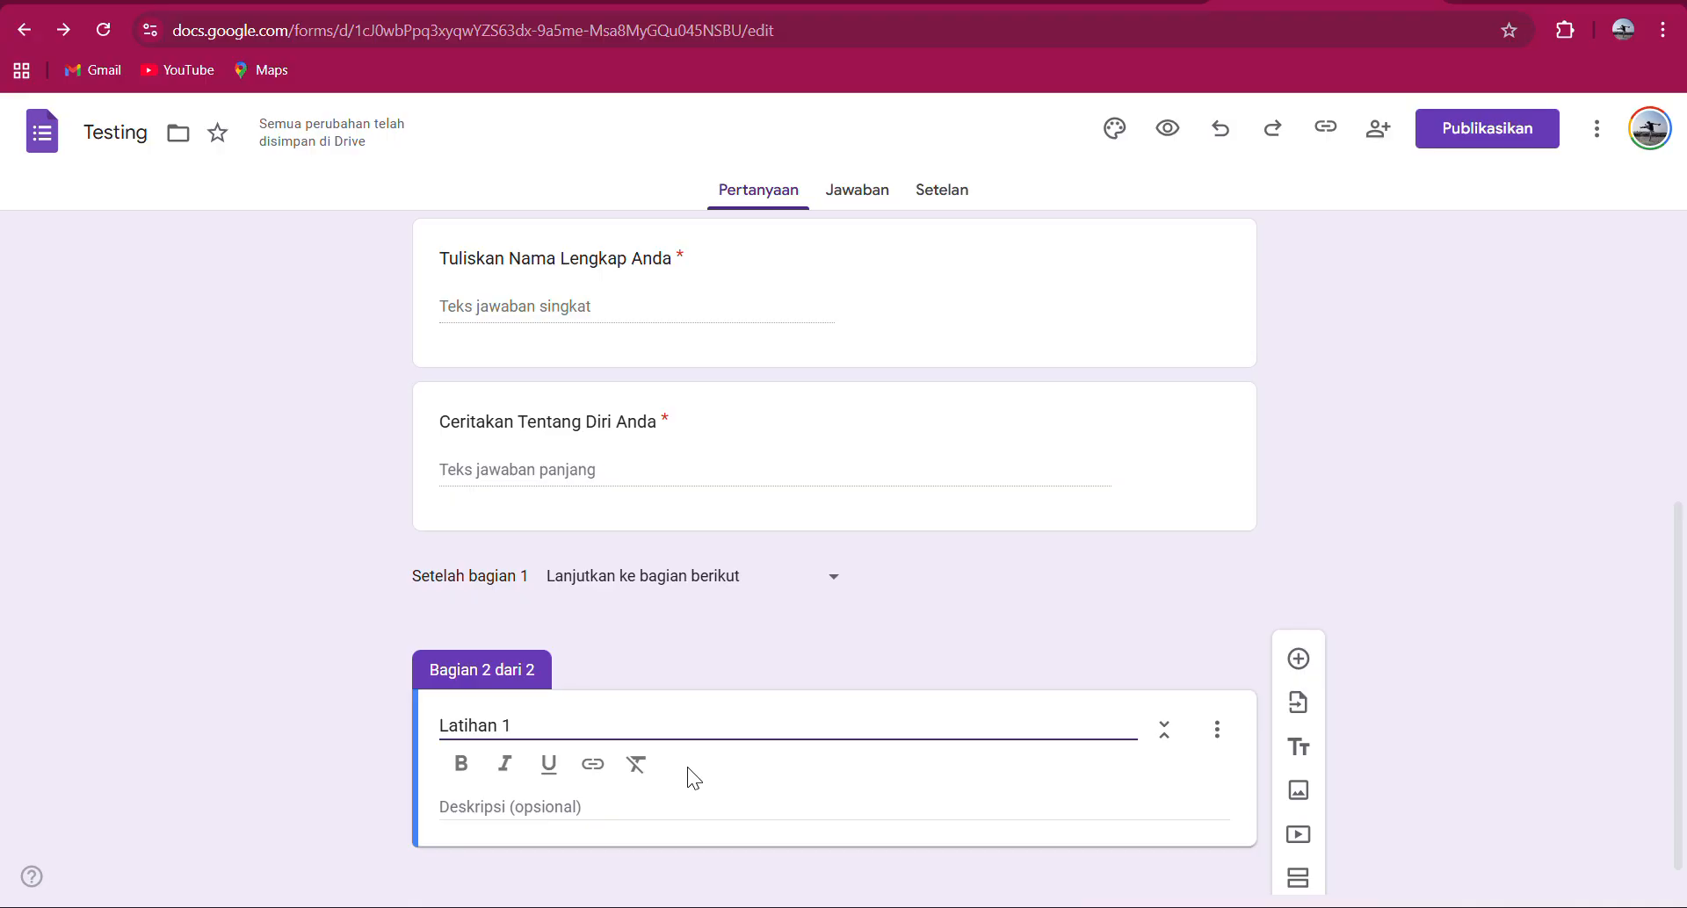
pyautogui.click(465, 766)
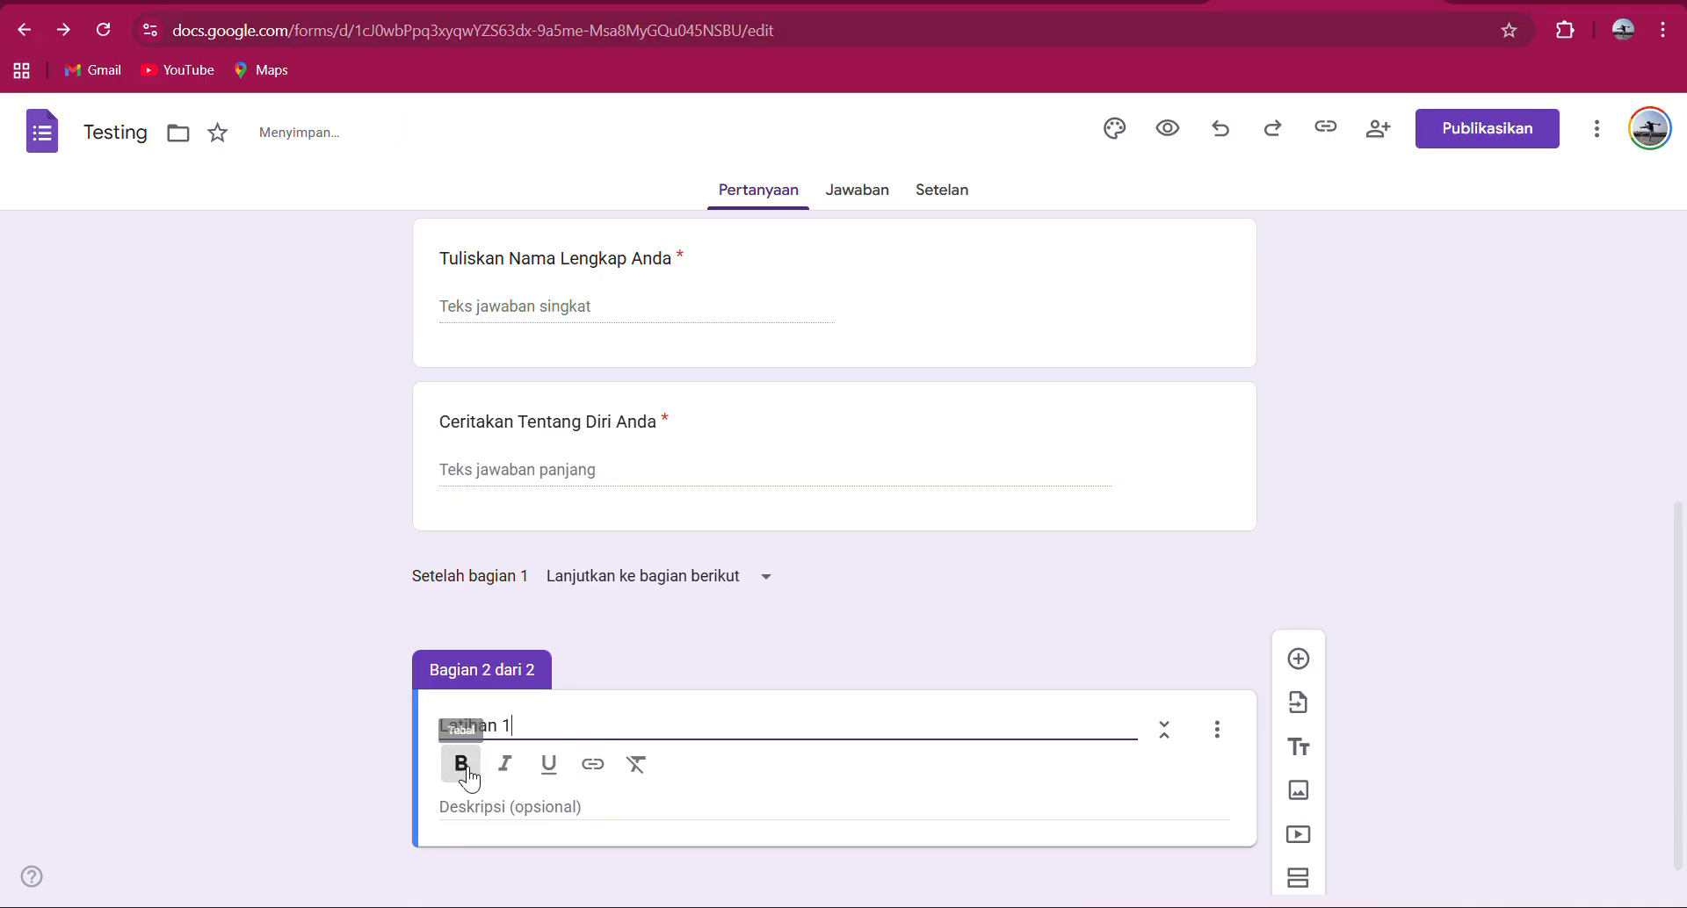
pyautogui.tripleClick(576, 736)
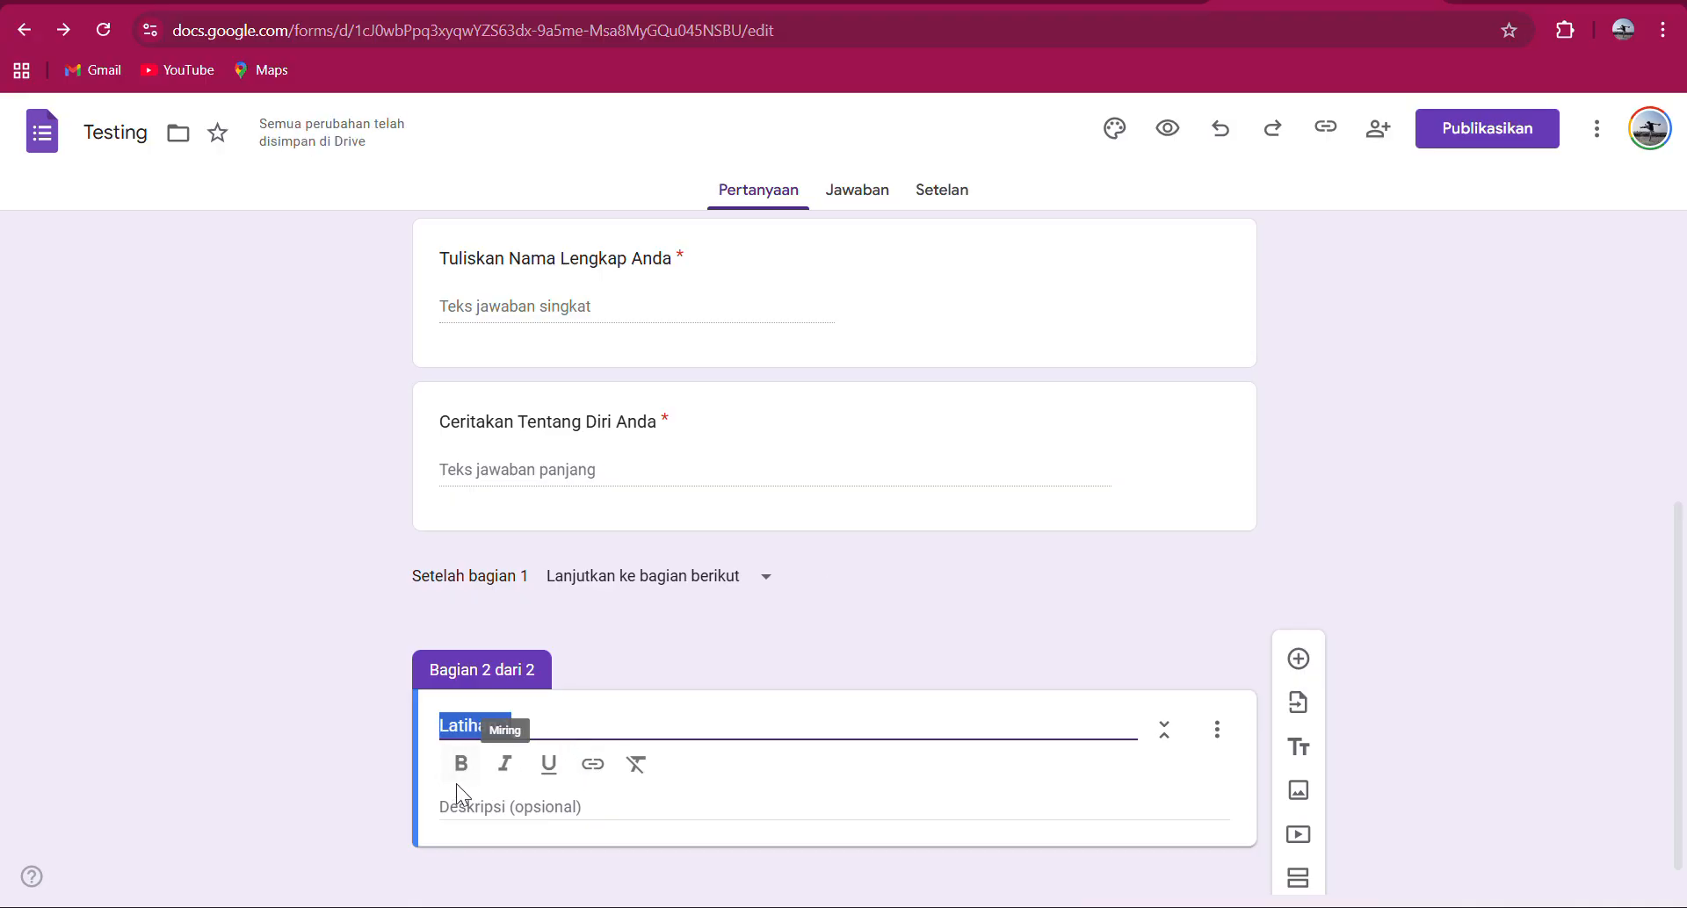
pyautogui.click(461, 763)
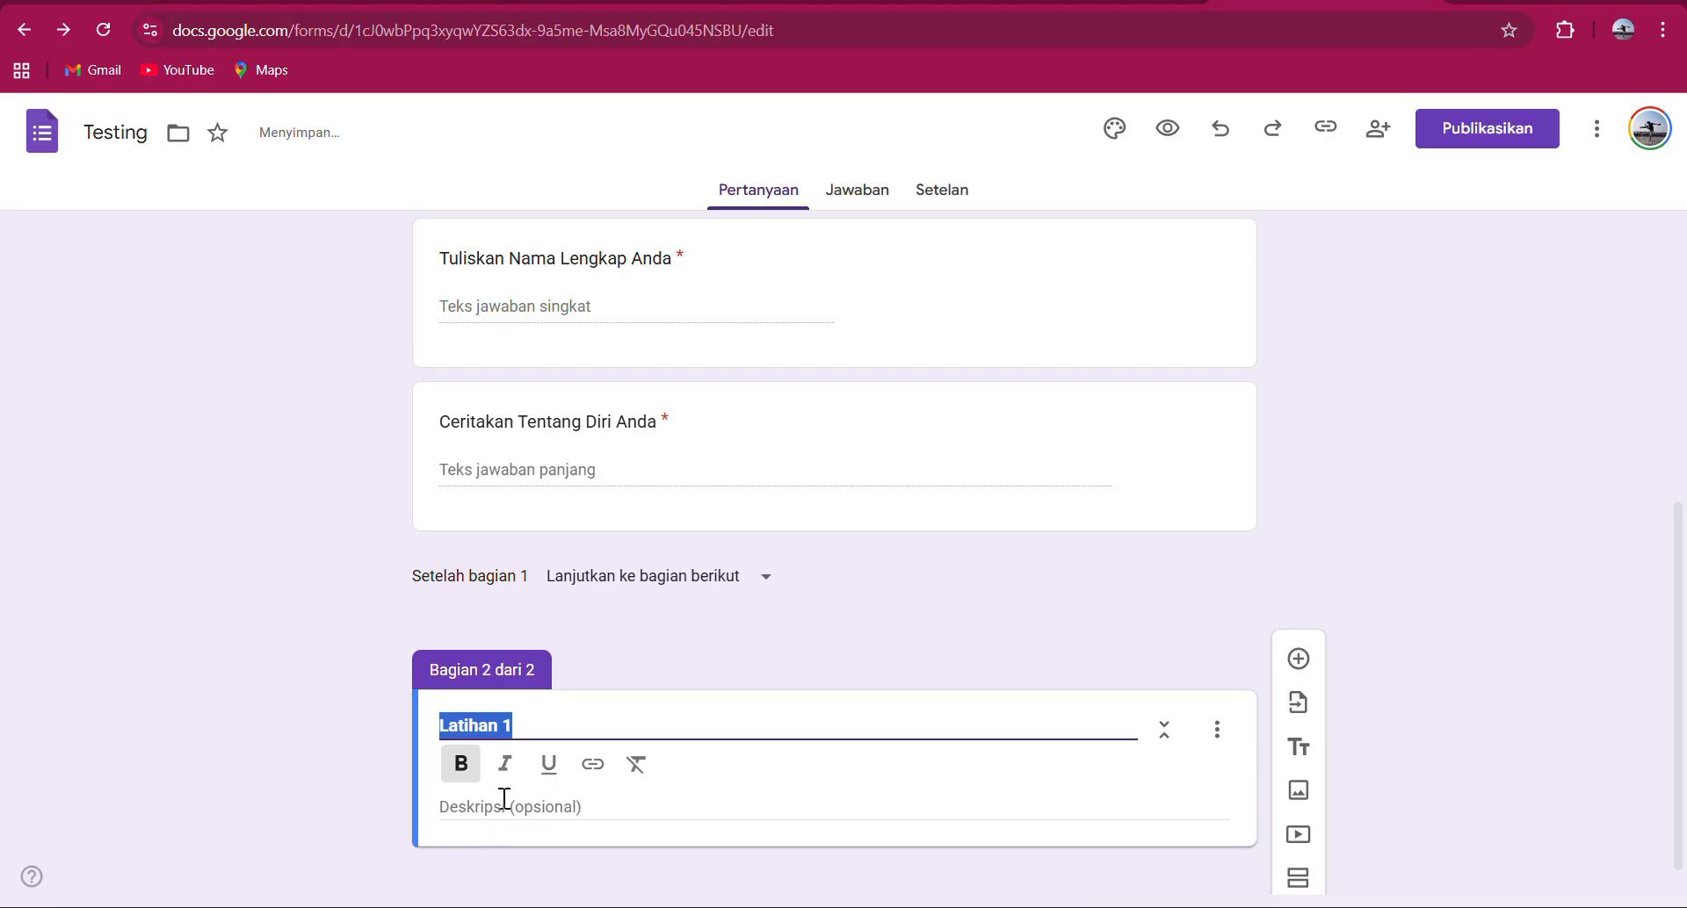
# Enter "jawab dengan benar" as the second section's description and add a new question below it.
pyautogui.click(502, 804)
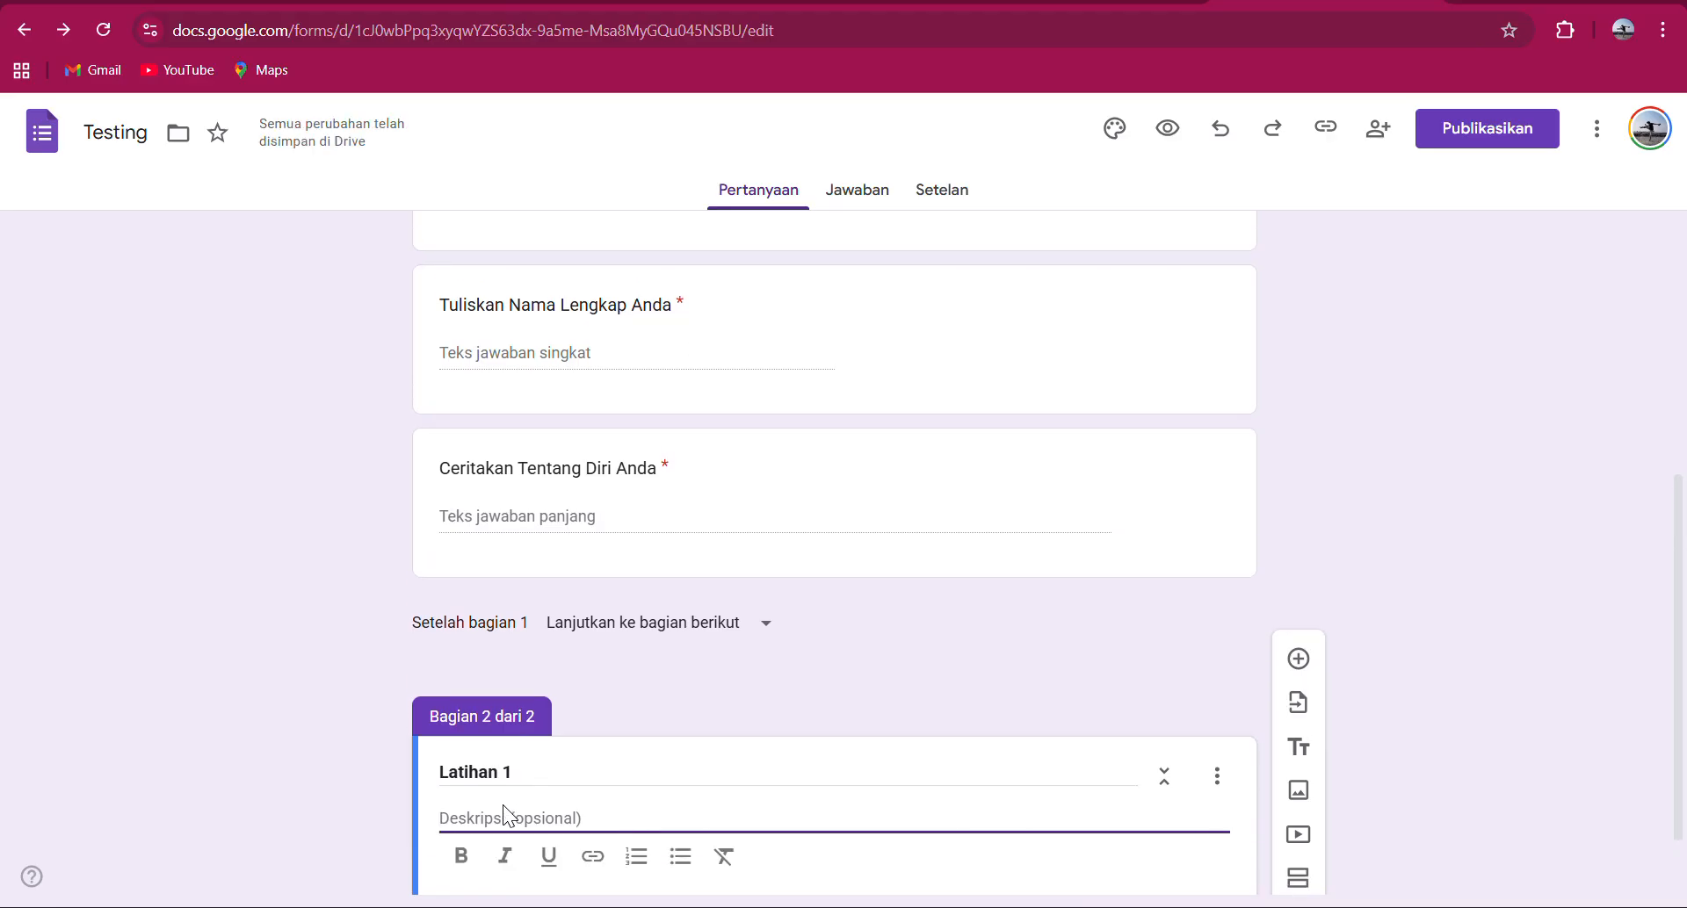
pyautogui.scroll(-1, 837, 695)
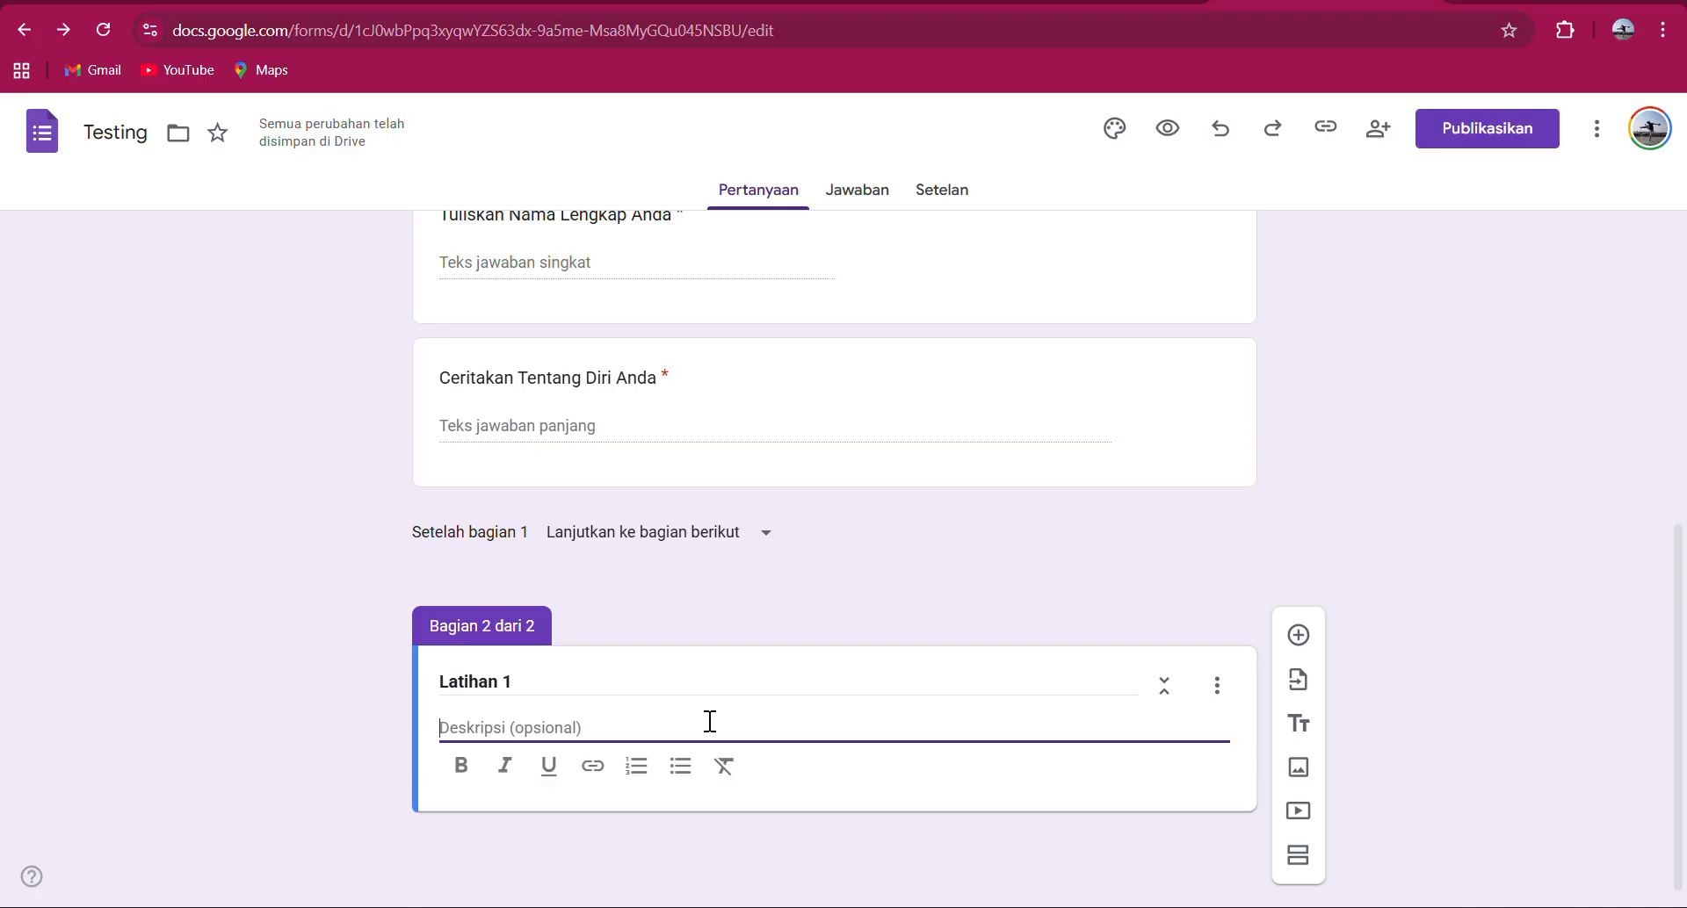
pyautogui.write('jawab dengan benar')
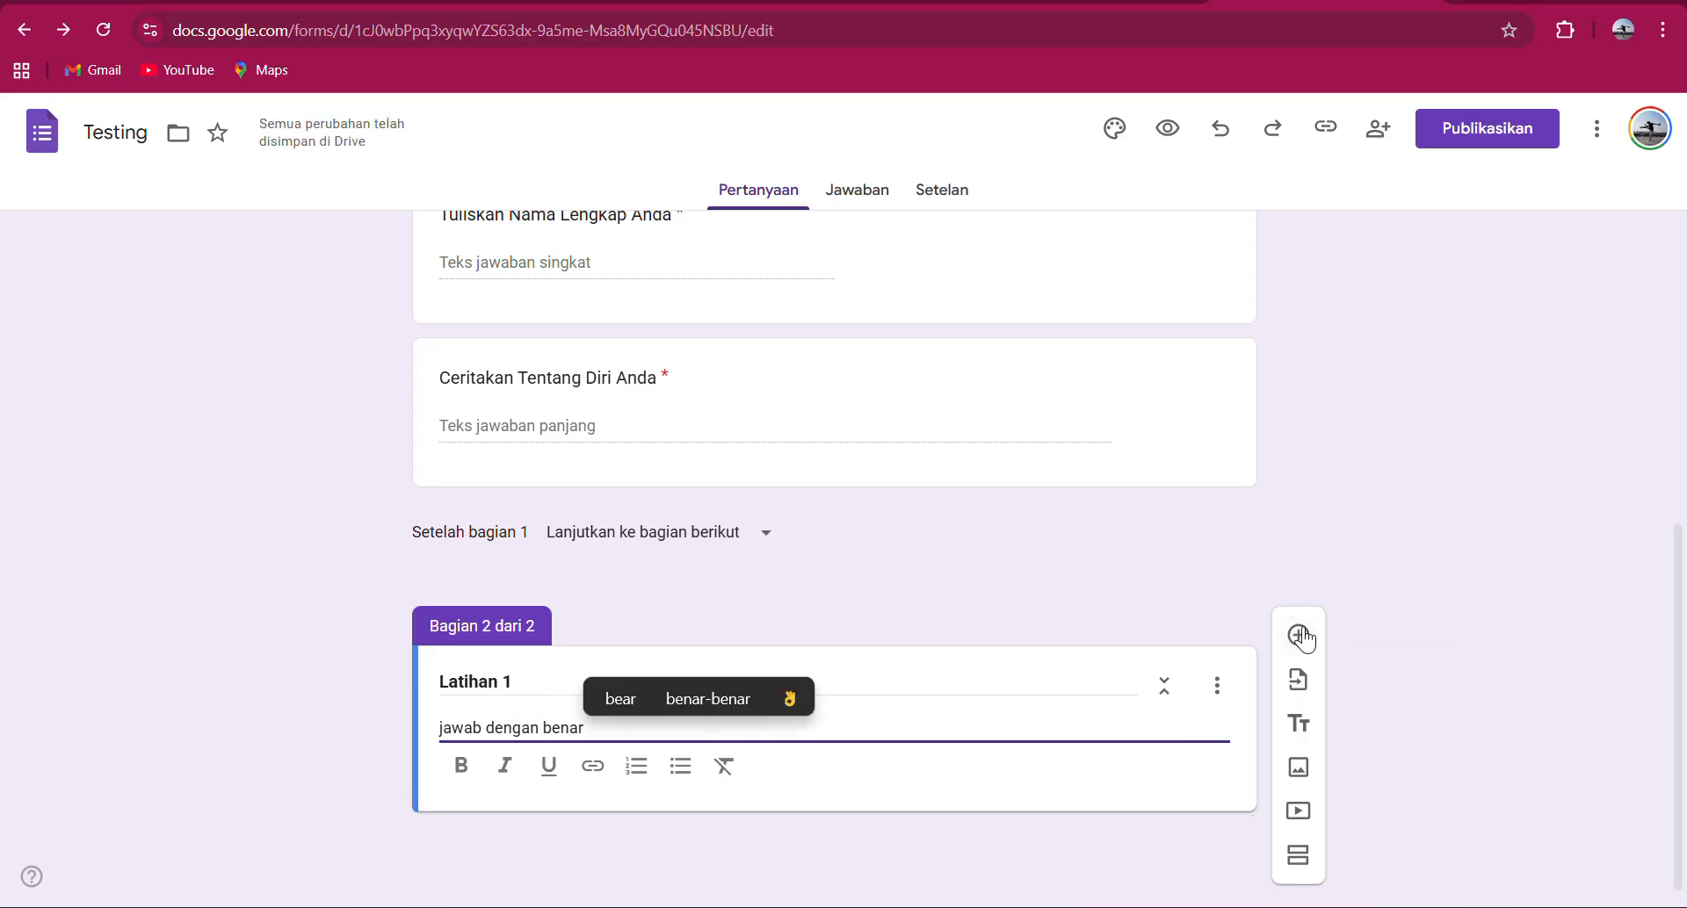
pyautogui.click(1300, 636)
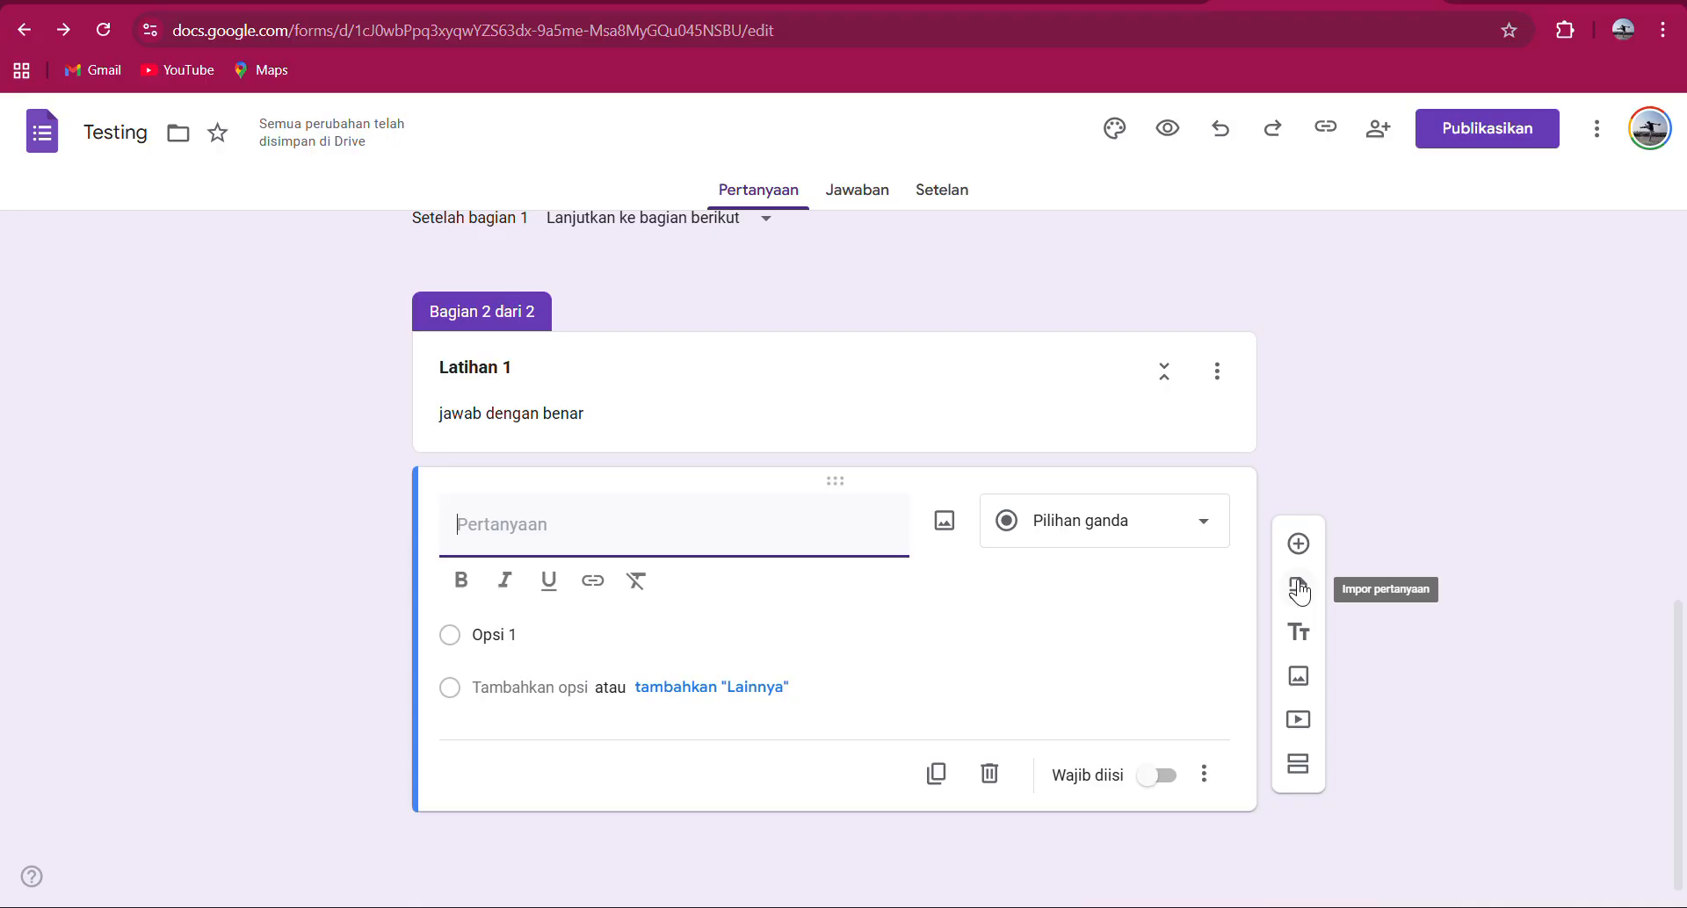
# Choose the form "Ujian Pemrograman Mobile Framework" as the source for importing questions.
pyautogui.click(1298, 587)
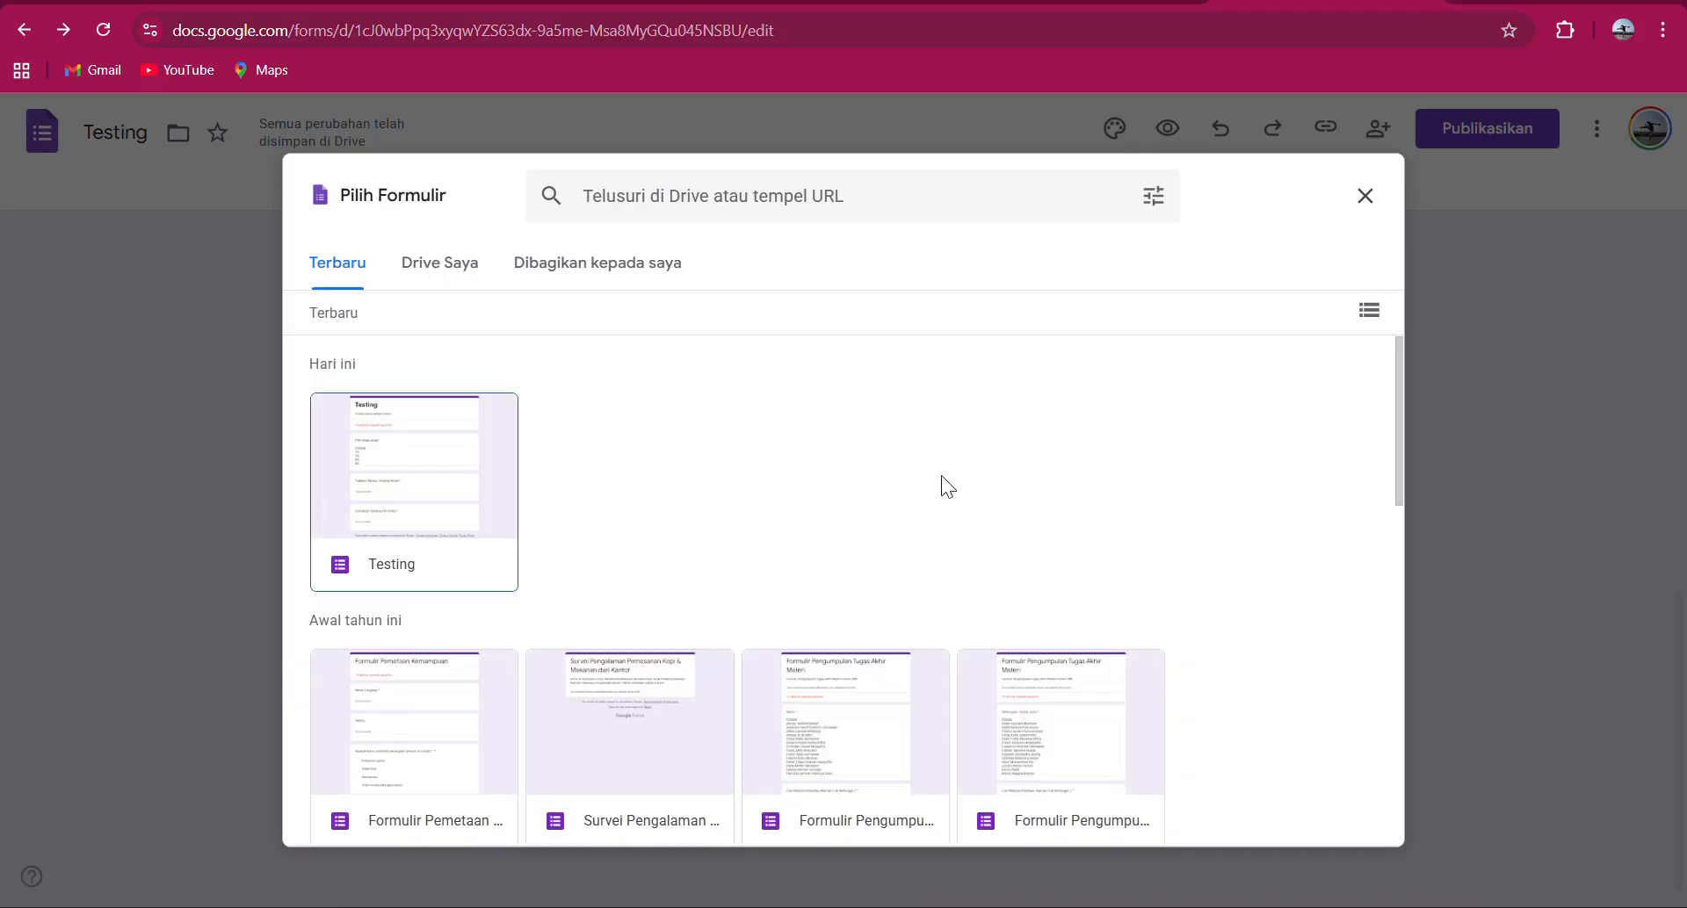
pyautogui.scroll(-2, 942, 477)
pyautogui.scroll(-4, 941, 476)
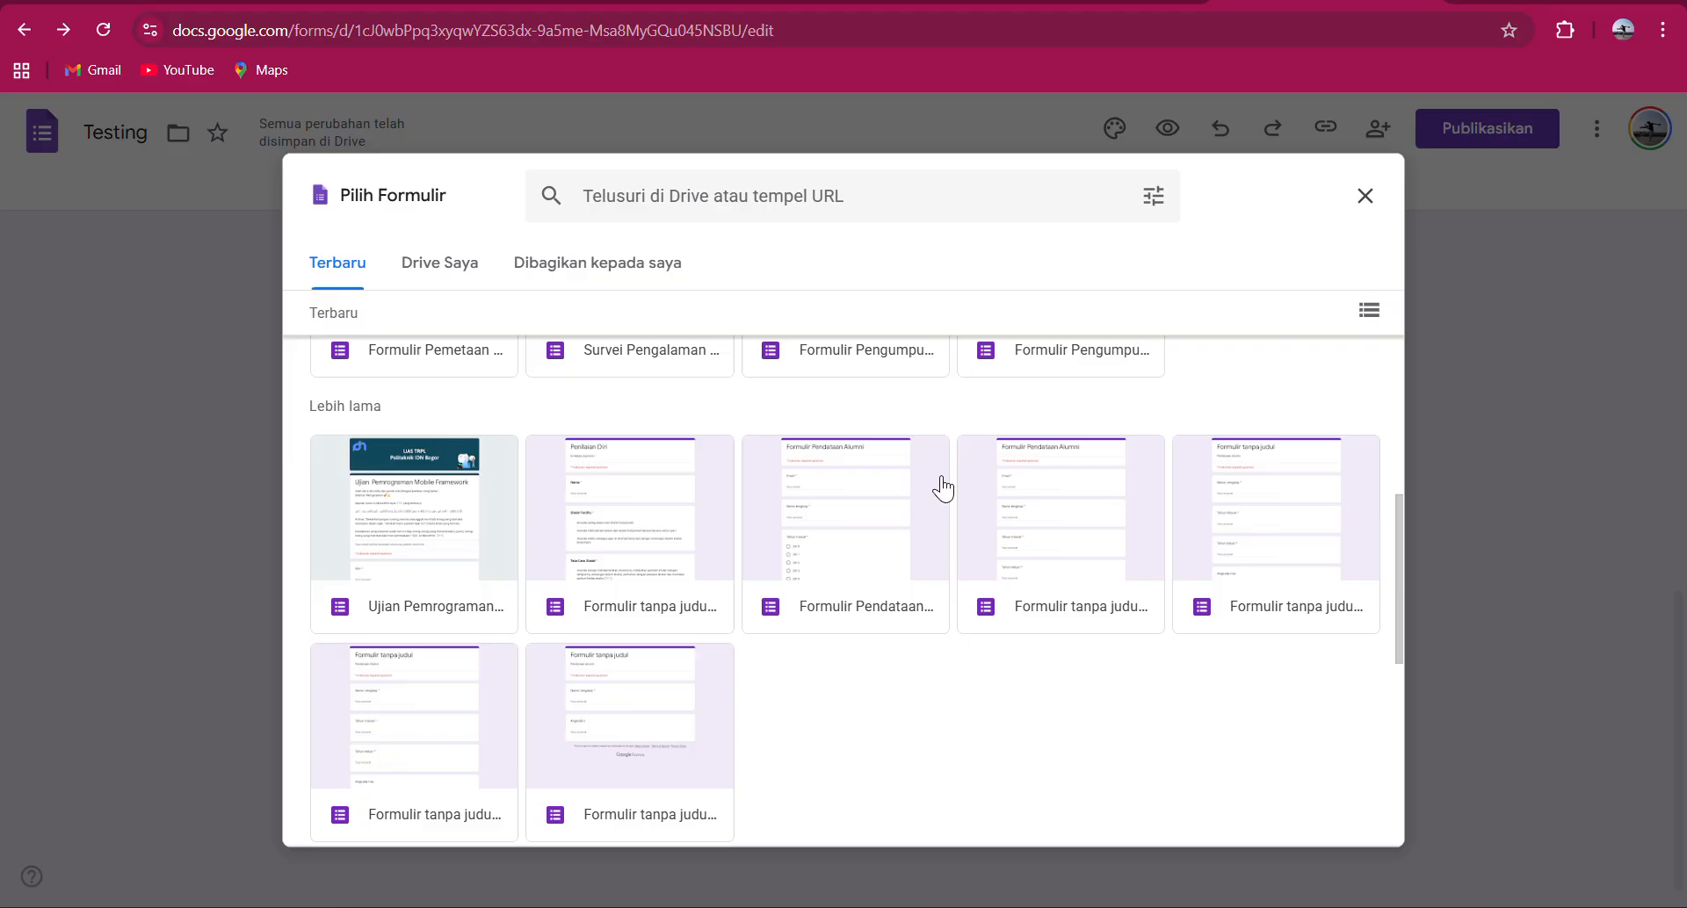
pyautogui.scroll(3, 940, 490)
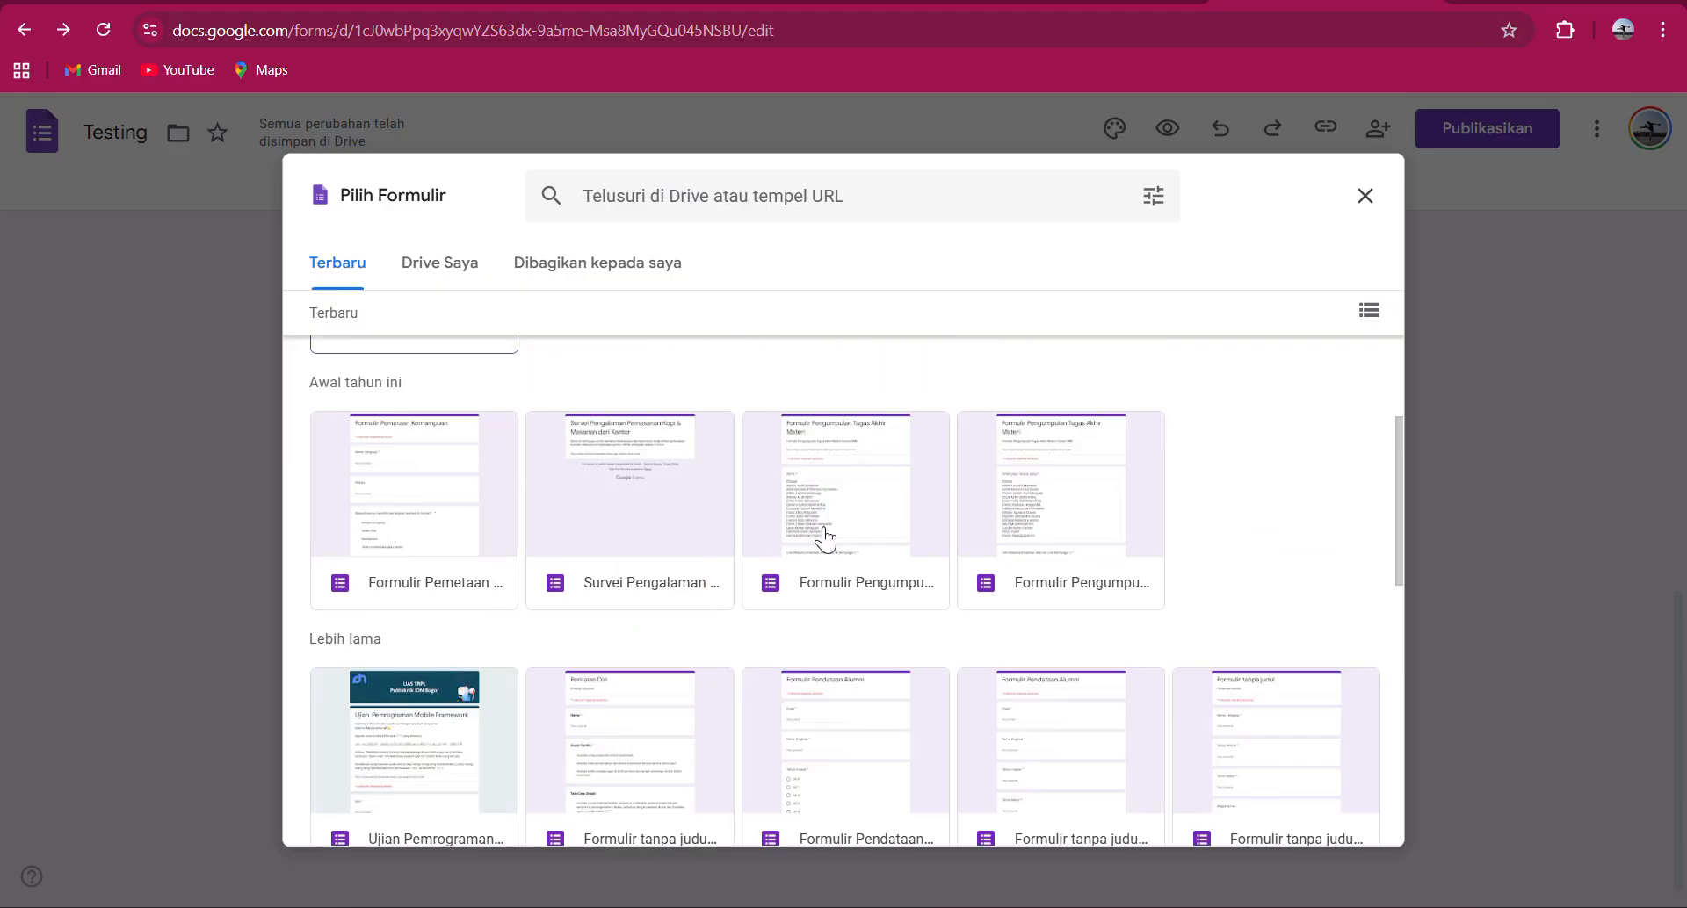
pyautogui.scroll(-2, 824, 538)
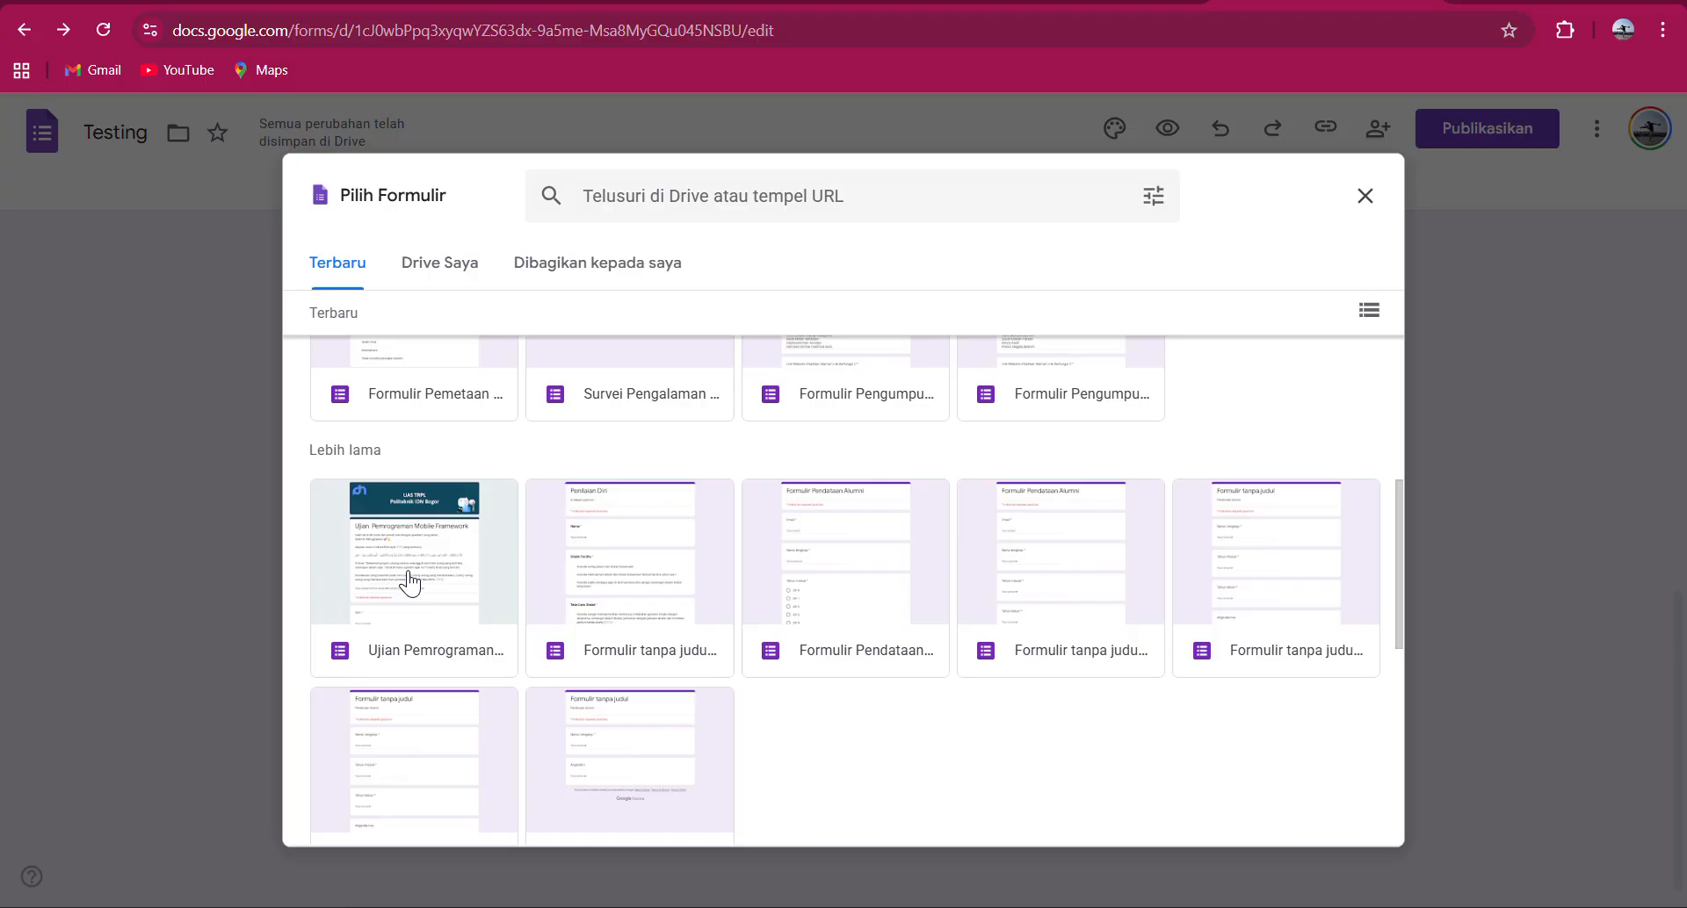
pyautogui.scroll(1, 577, 557)
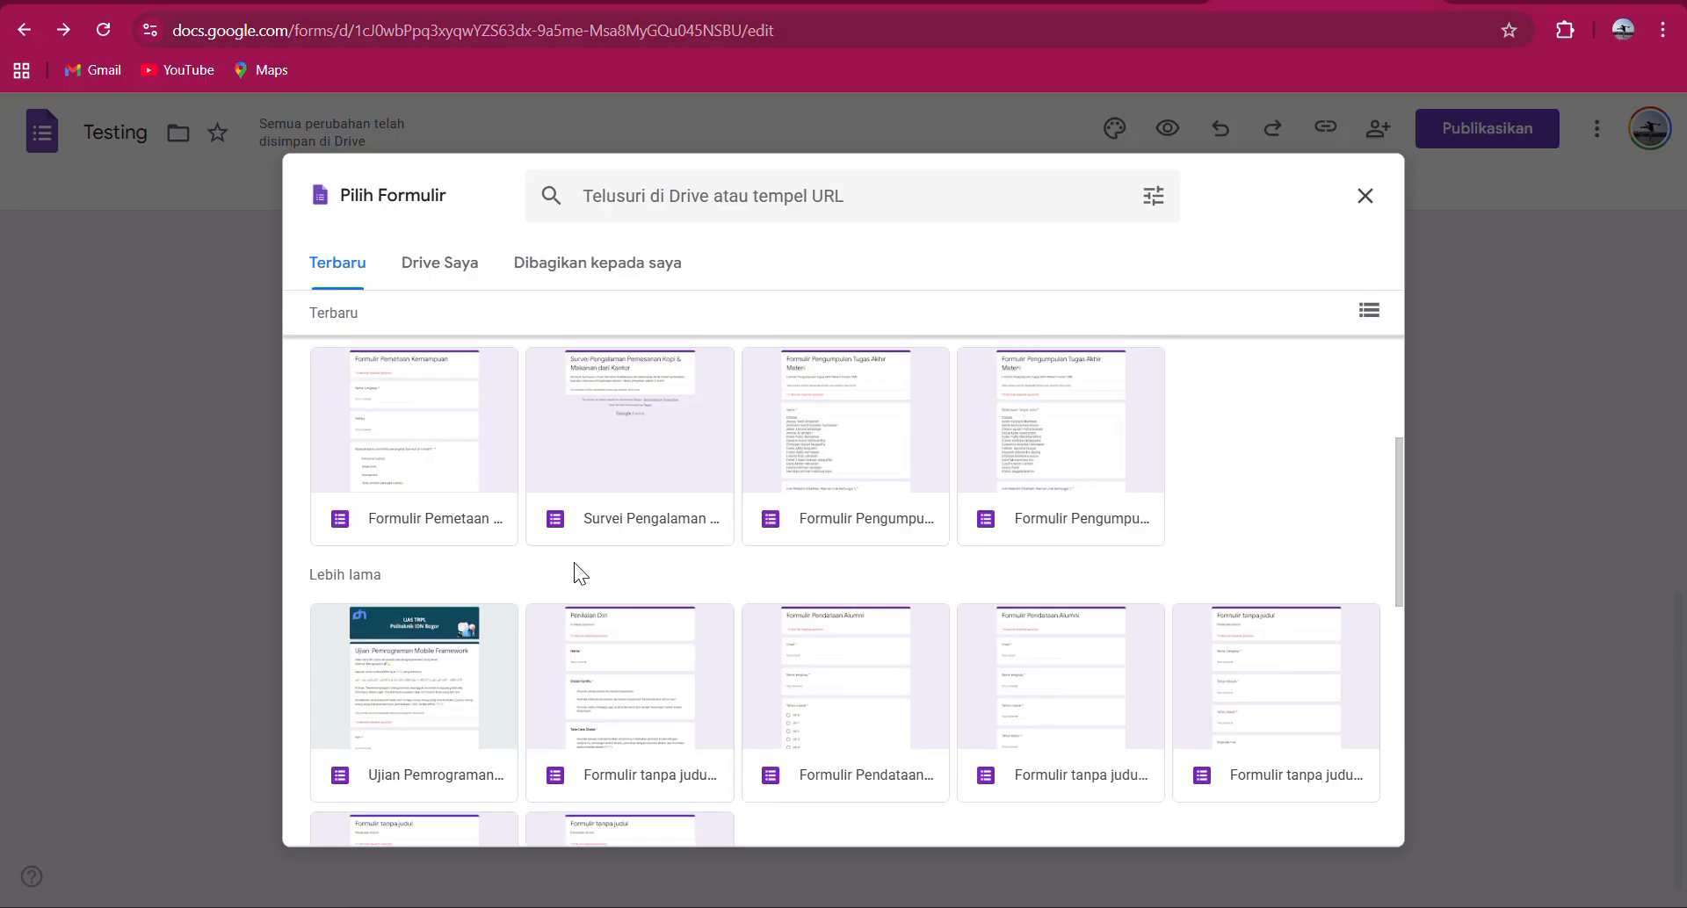
pyautogui.click(856, 480)
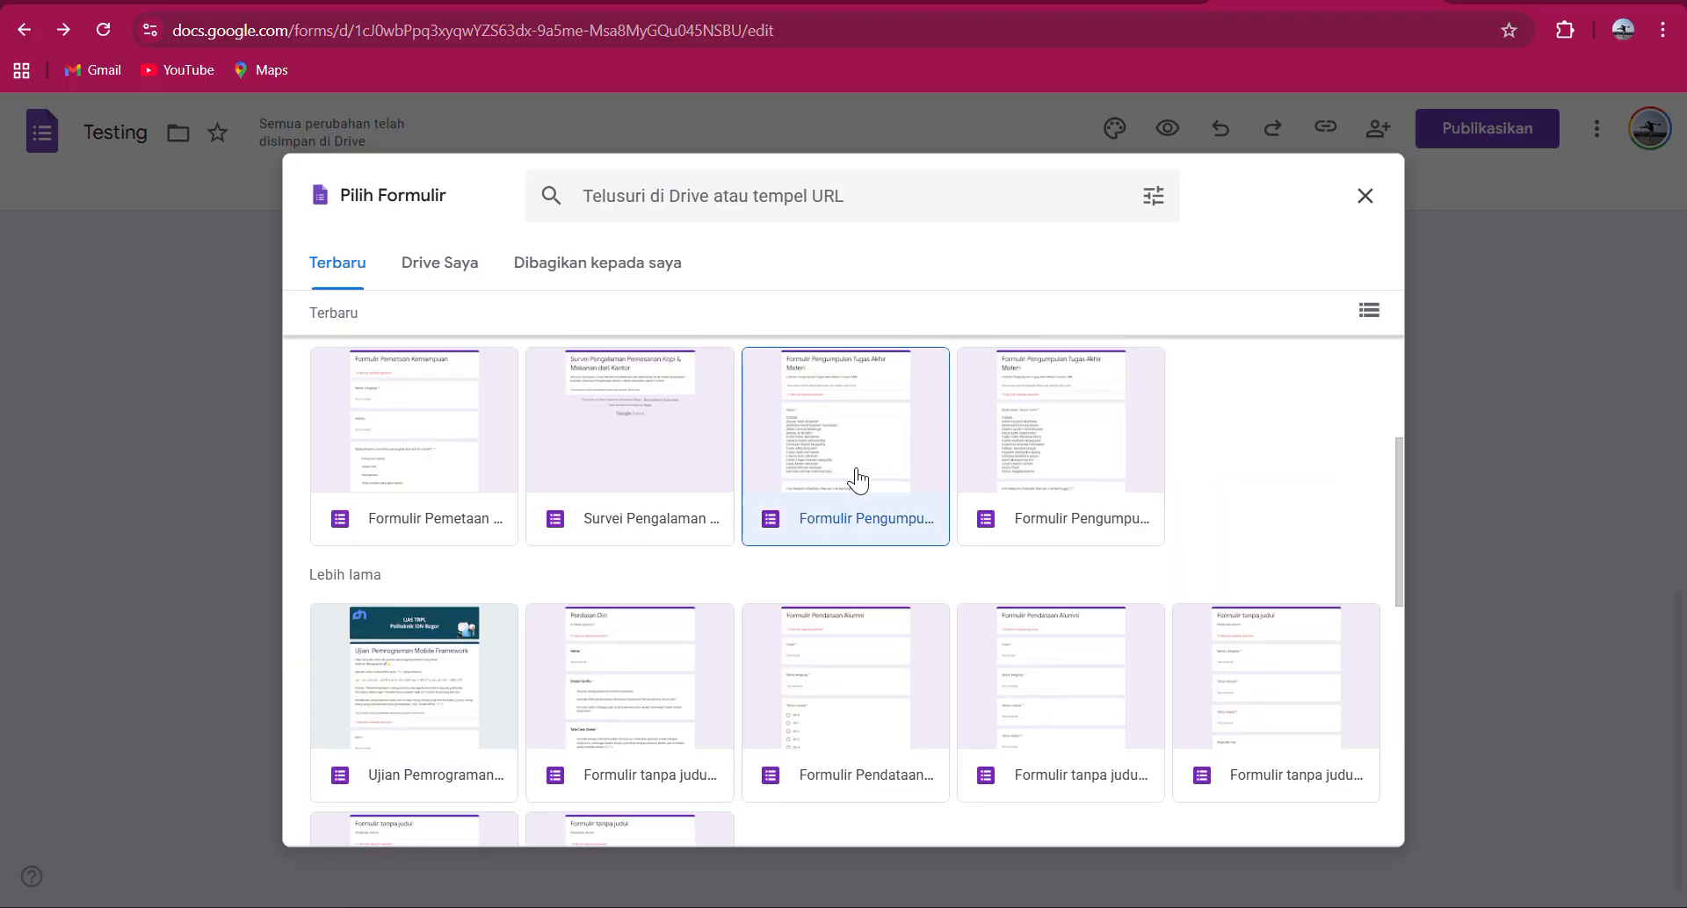
pyautogui.click(422, 693)
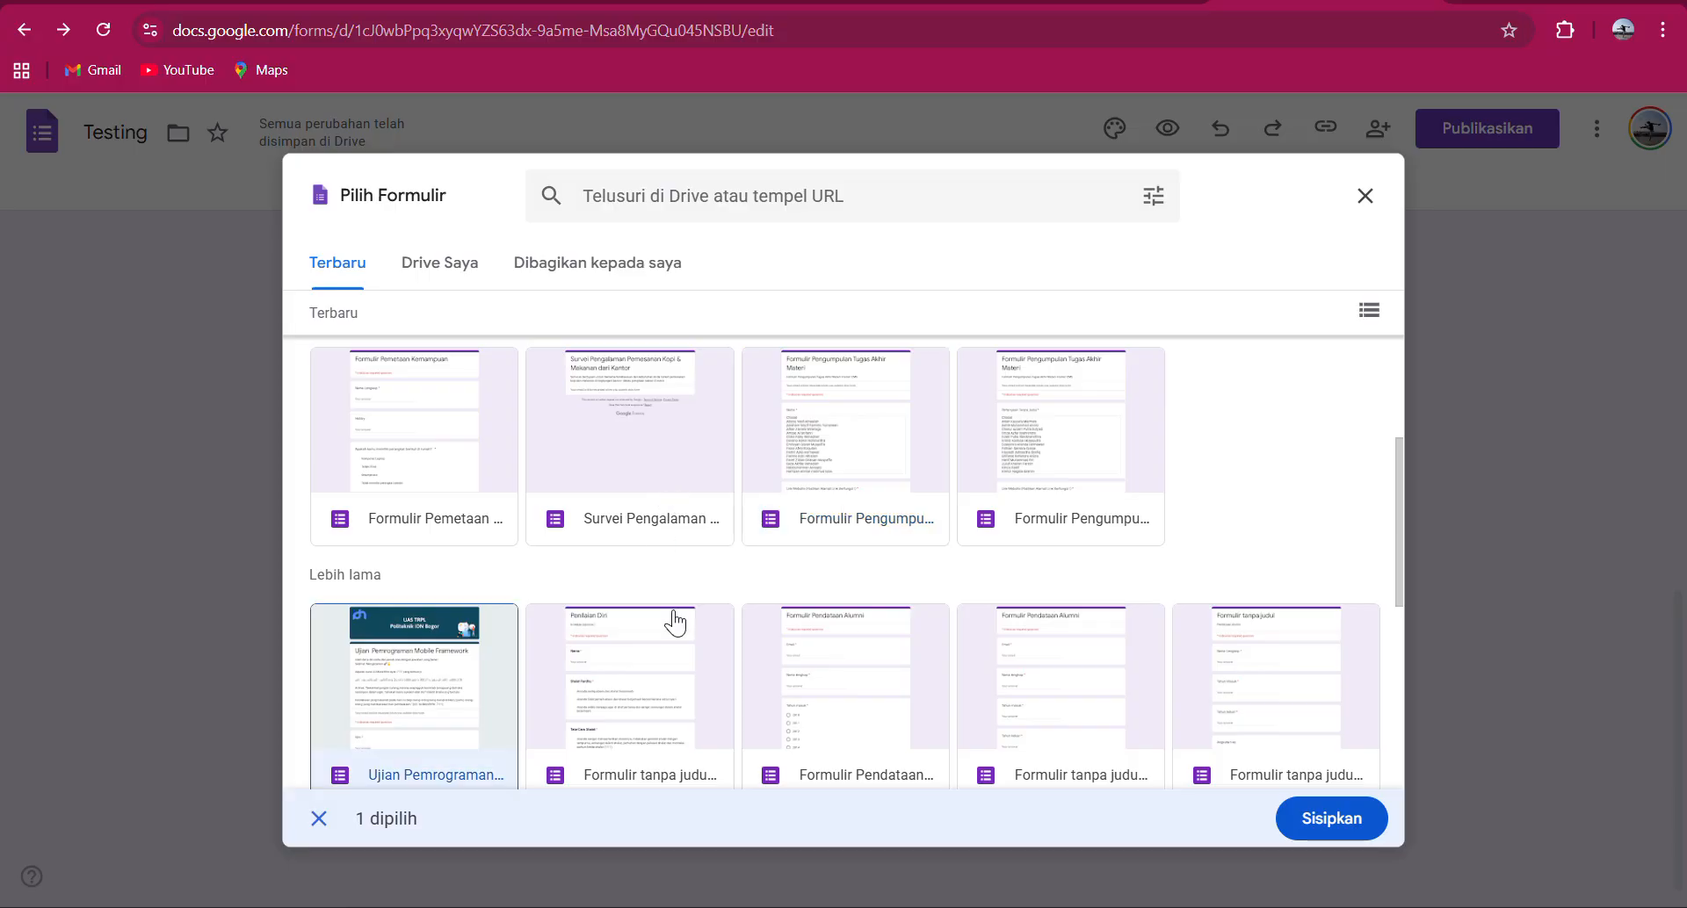
pyautogui.scroll(-2, 680, 626)
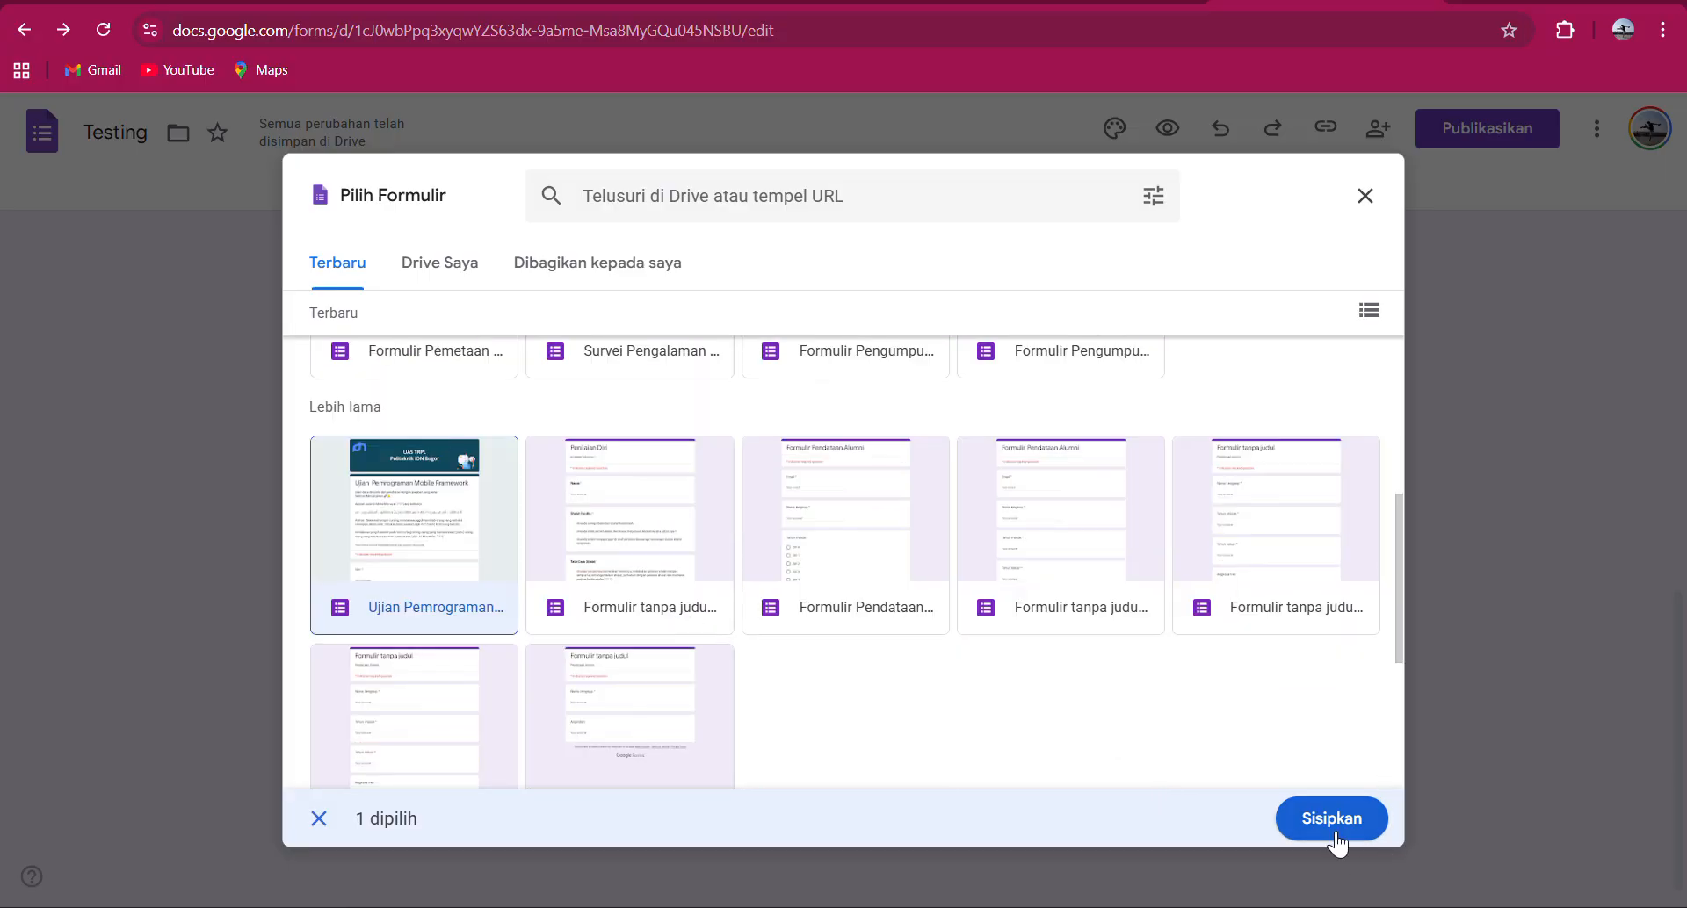
pyautogui.click(868, 549)
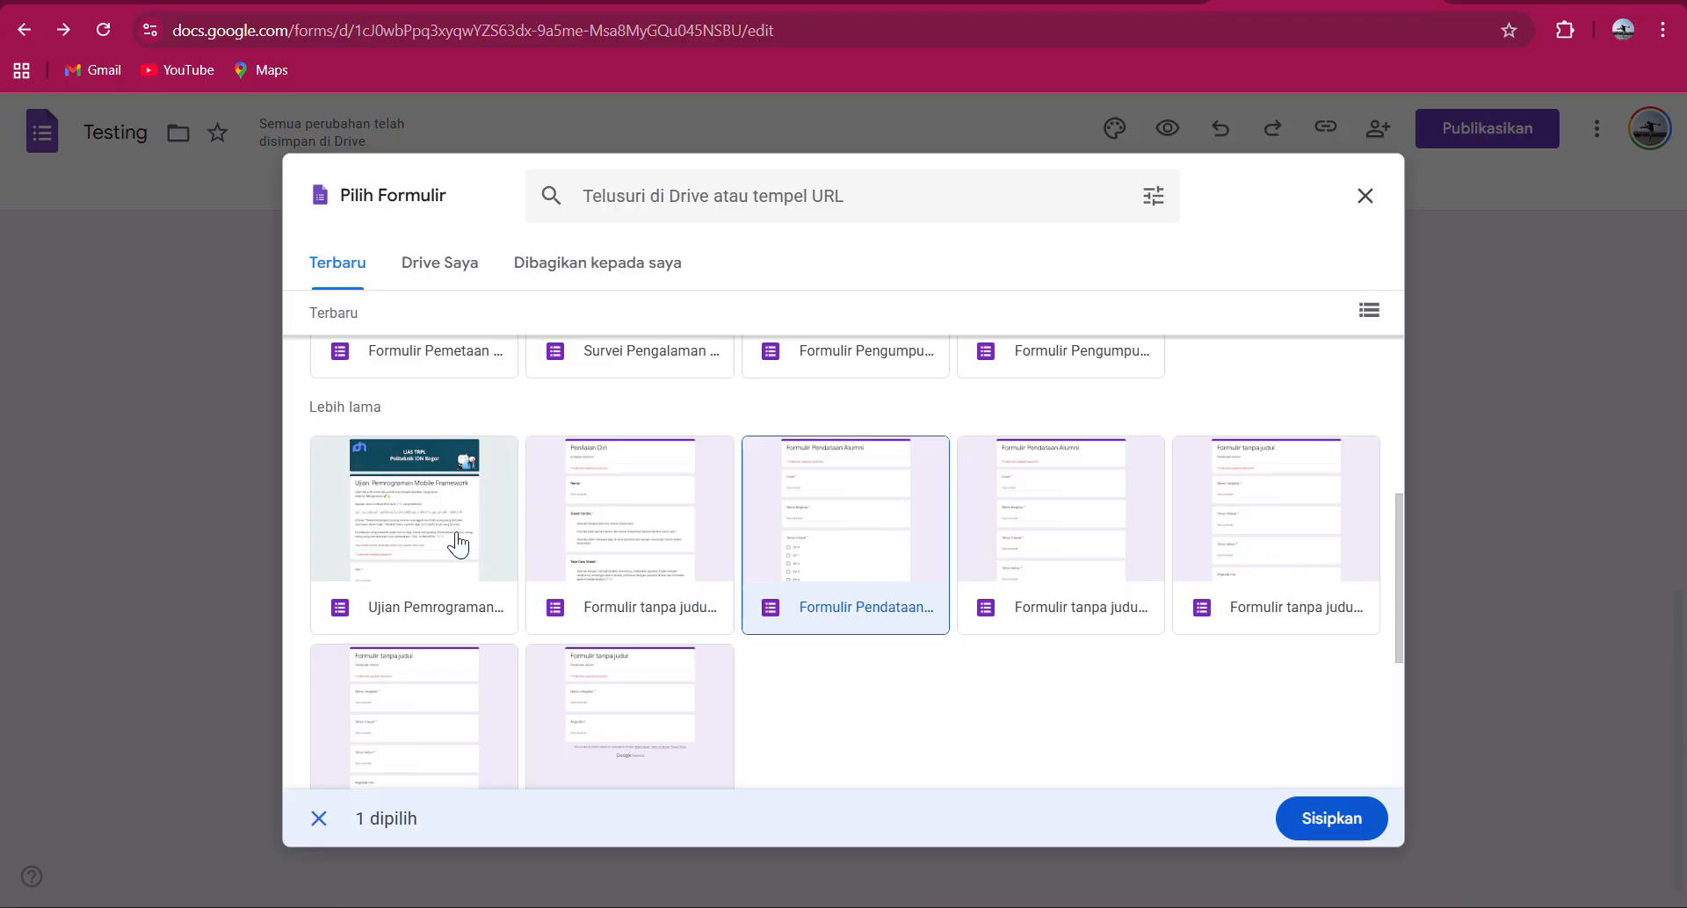
pyautogui.click(506, 562)
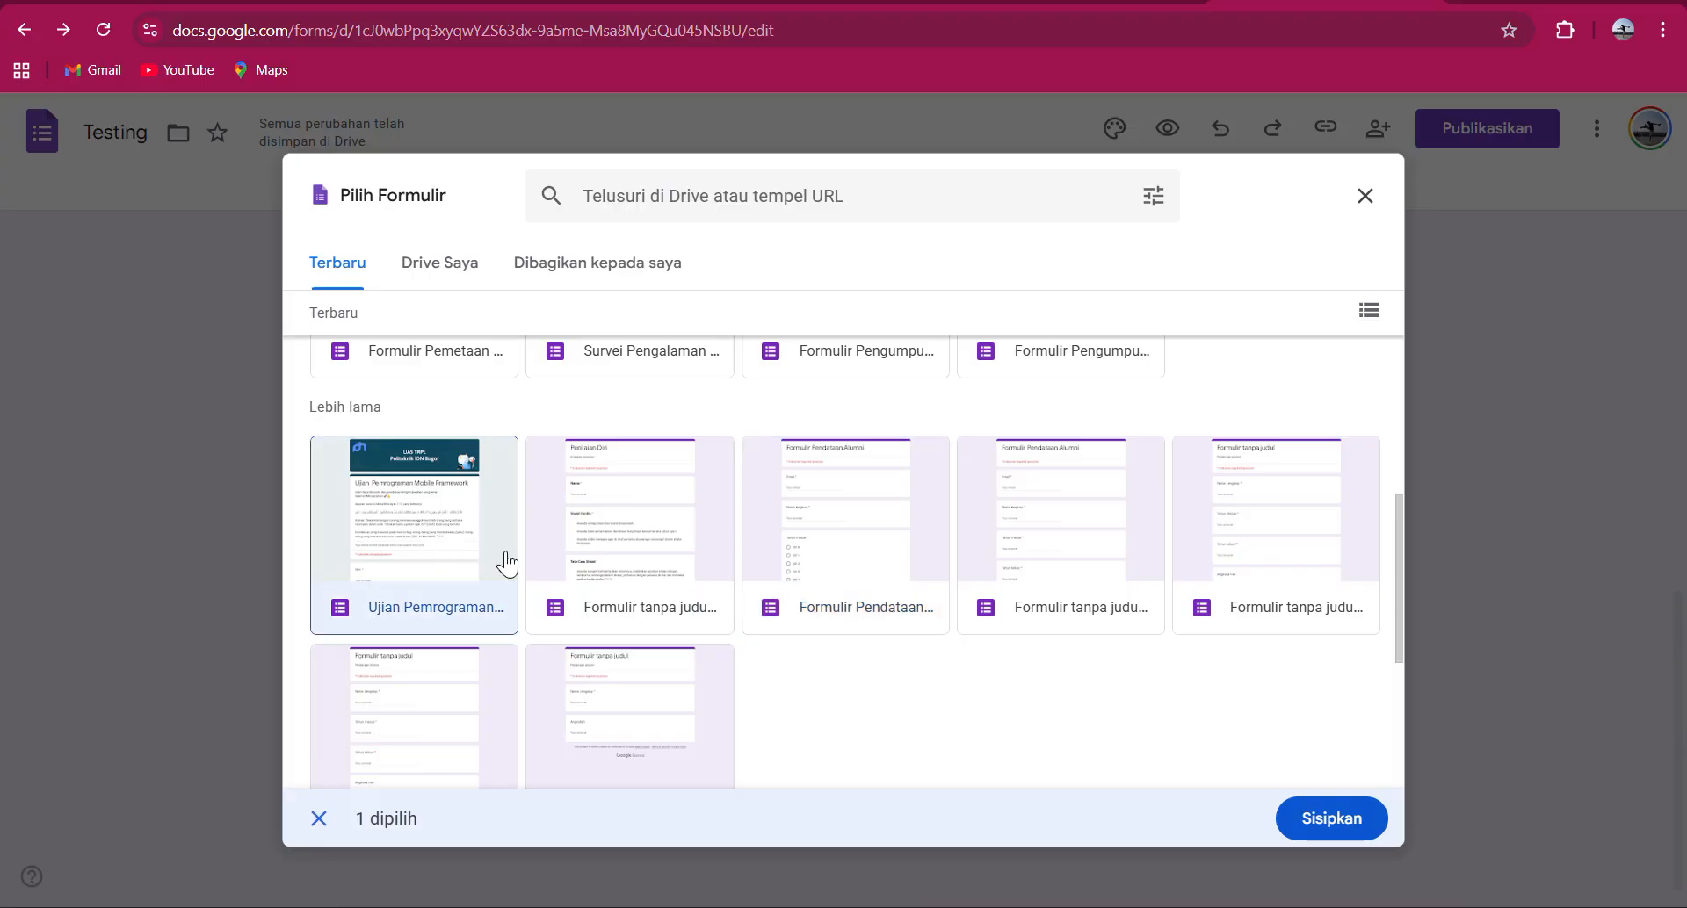
pyautogui.click(1318, 821)
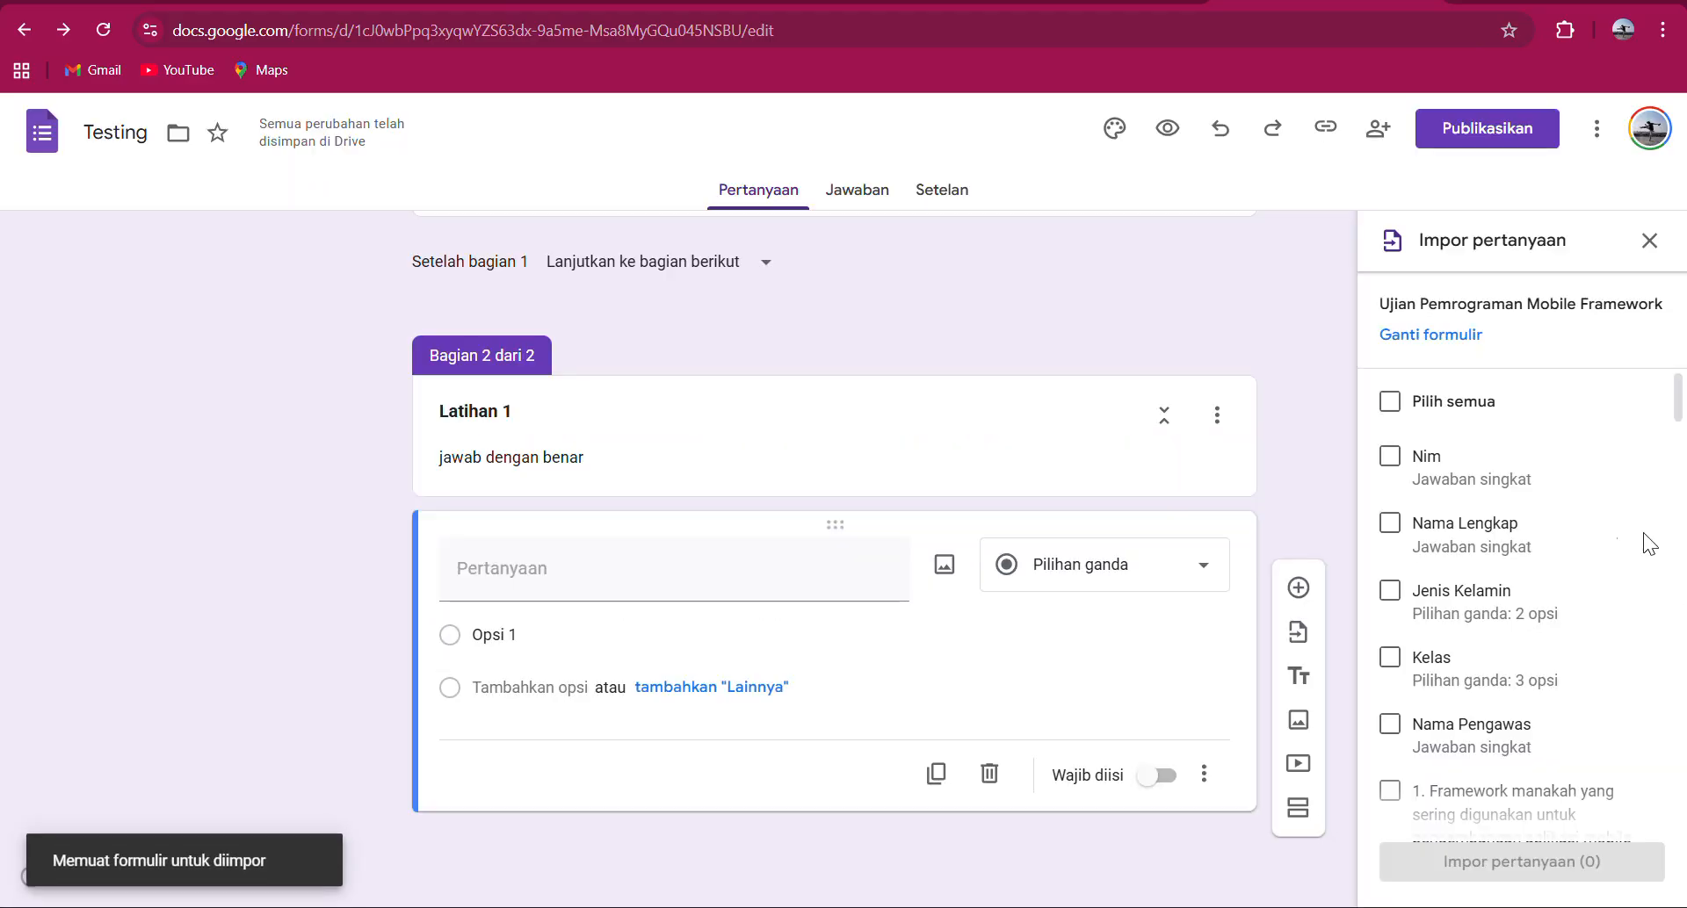
pyautogui.scroll(-1, 1533, 566)
pyautogui.scroll(-10, 1534, 565)
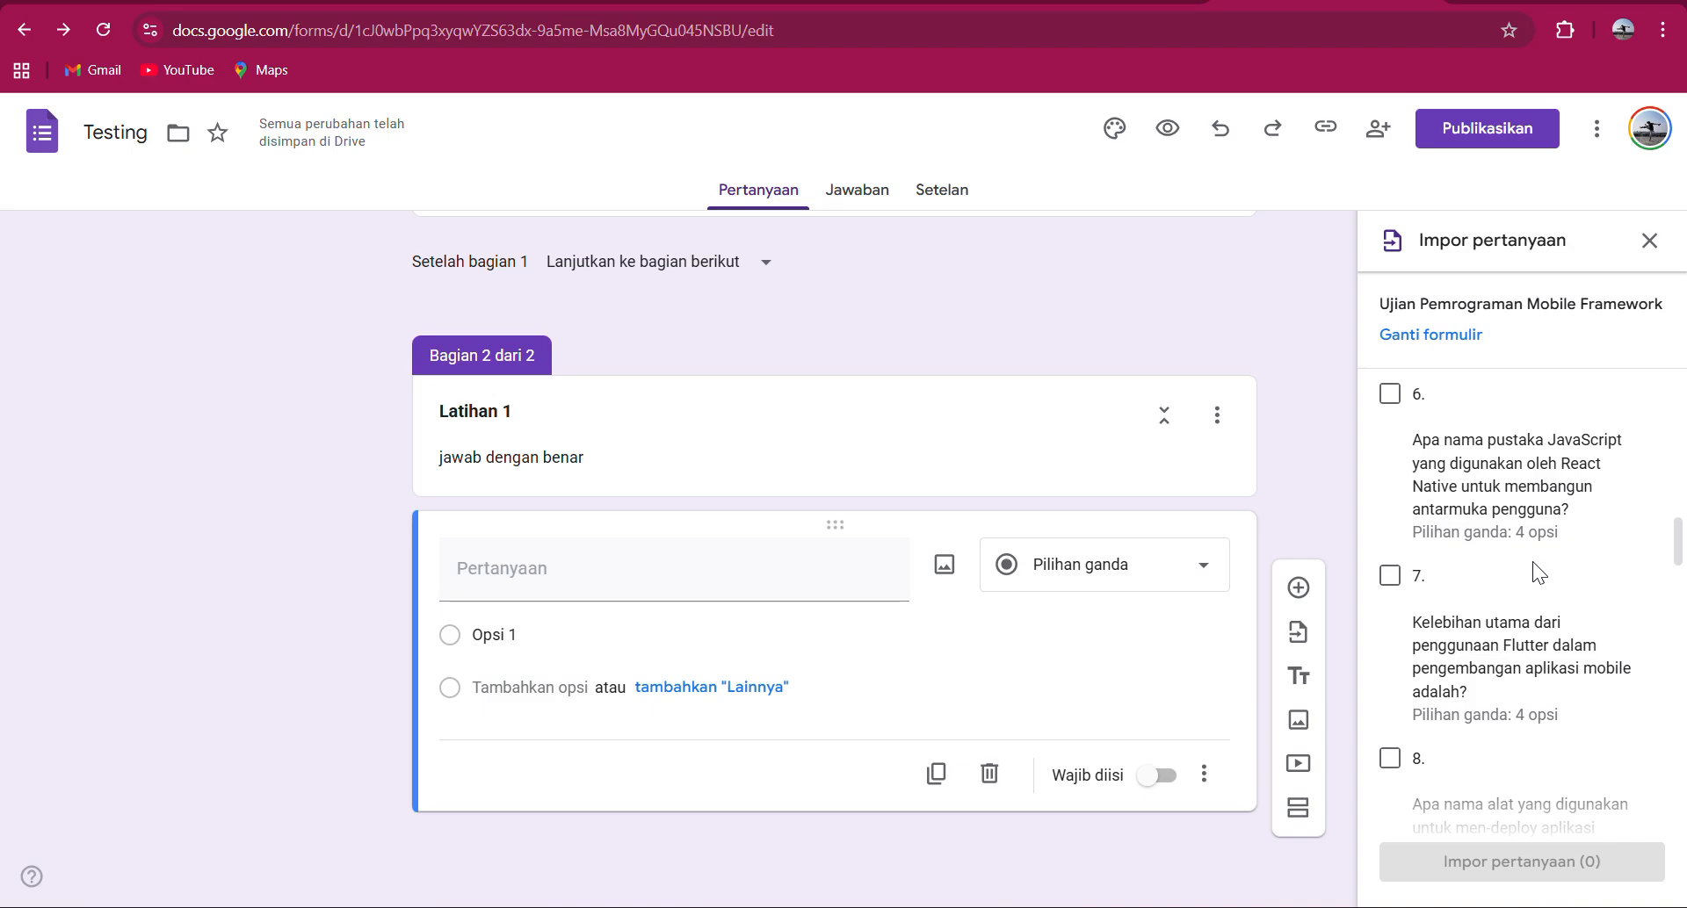
pyautogui.scroll(10, 1533, 561)
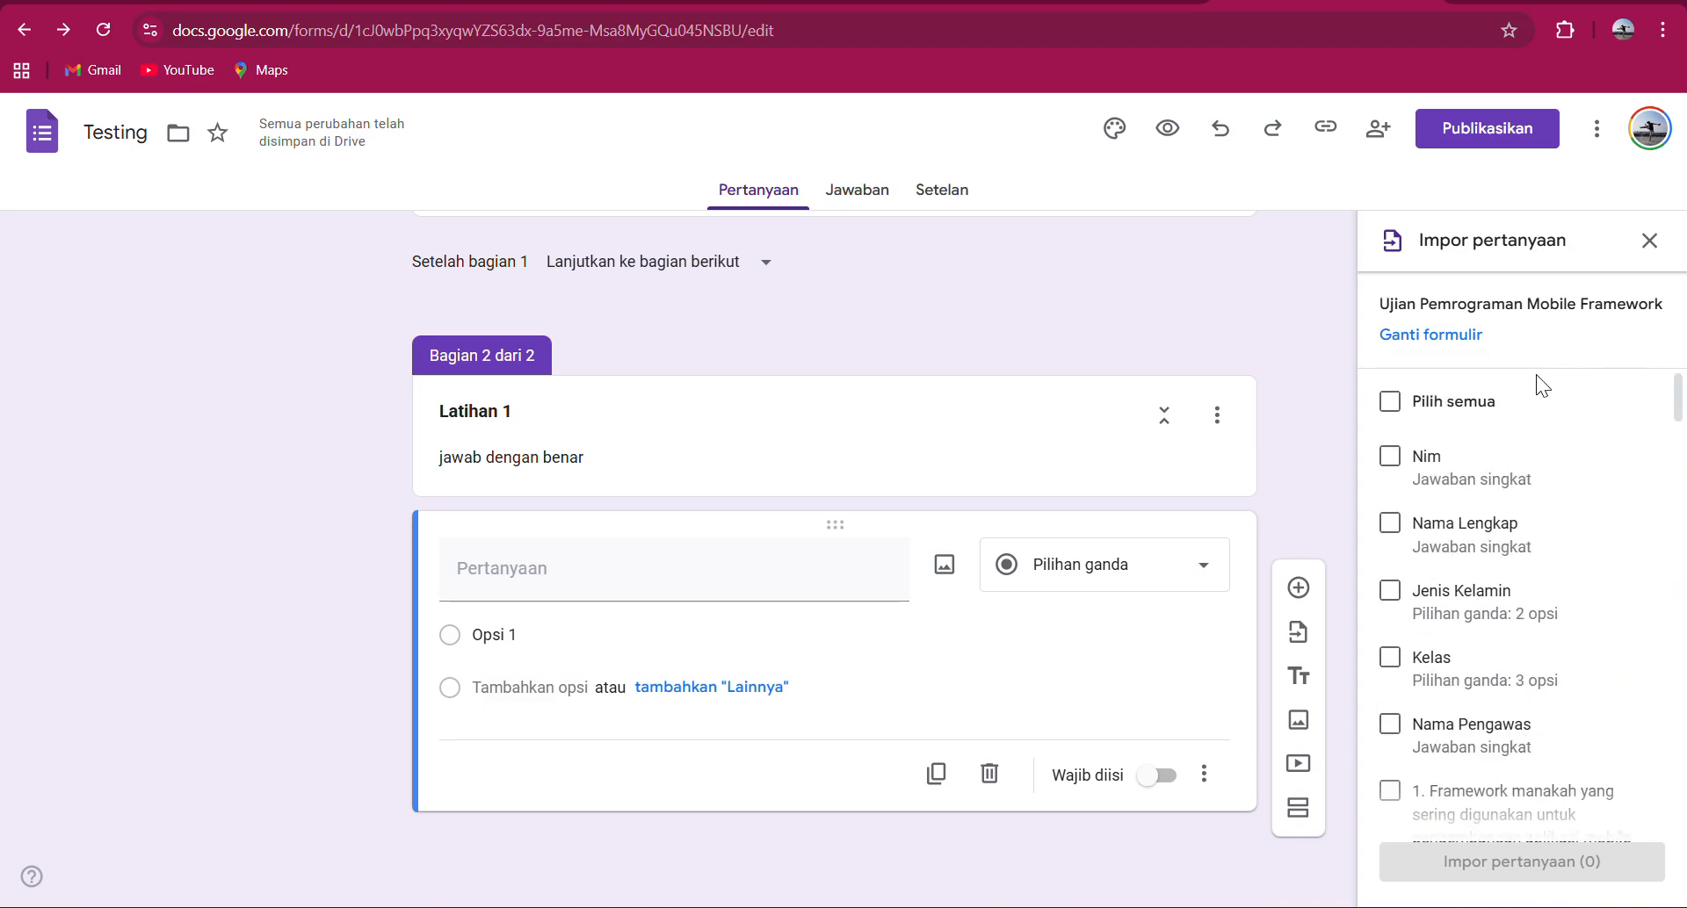
pyautogui.scroll(-1, 1548, 510)
pyautogui.scroll(-6, 1549, 508)
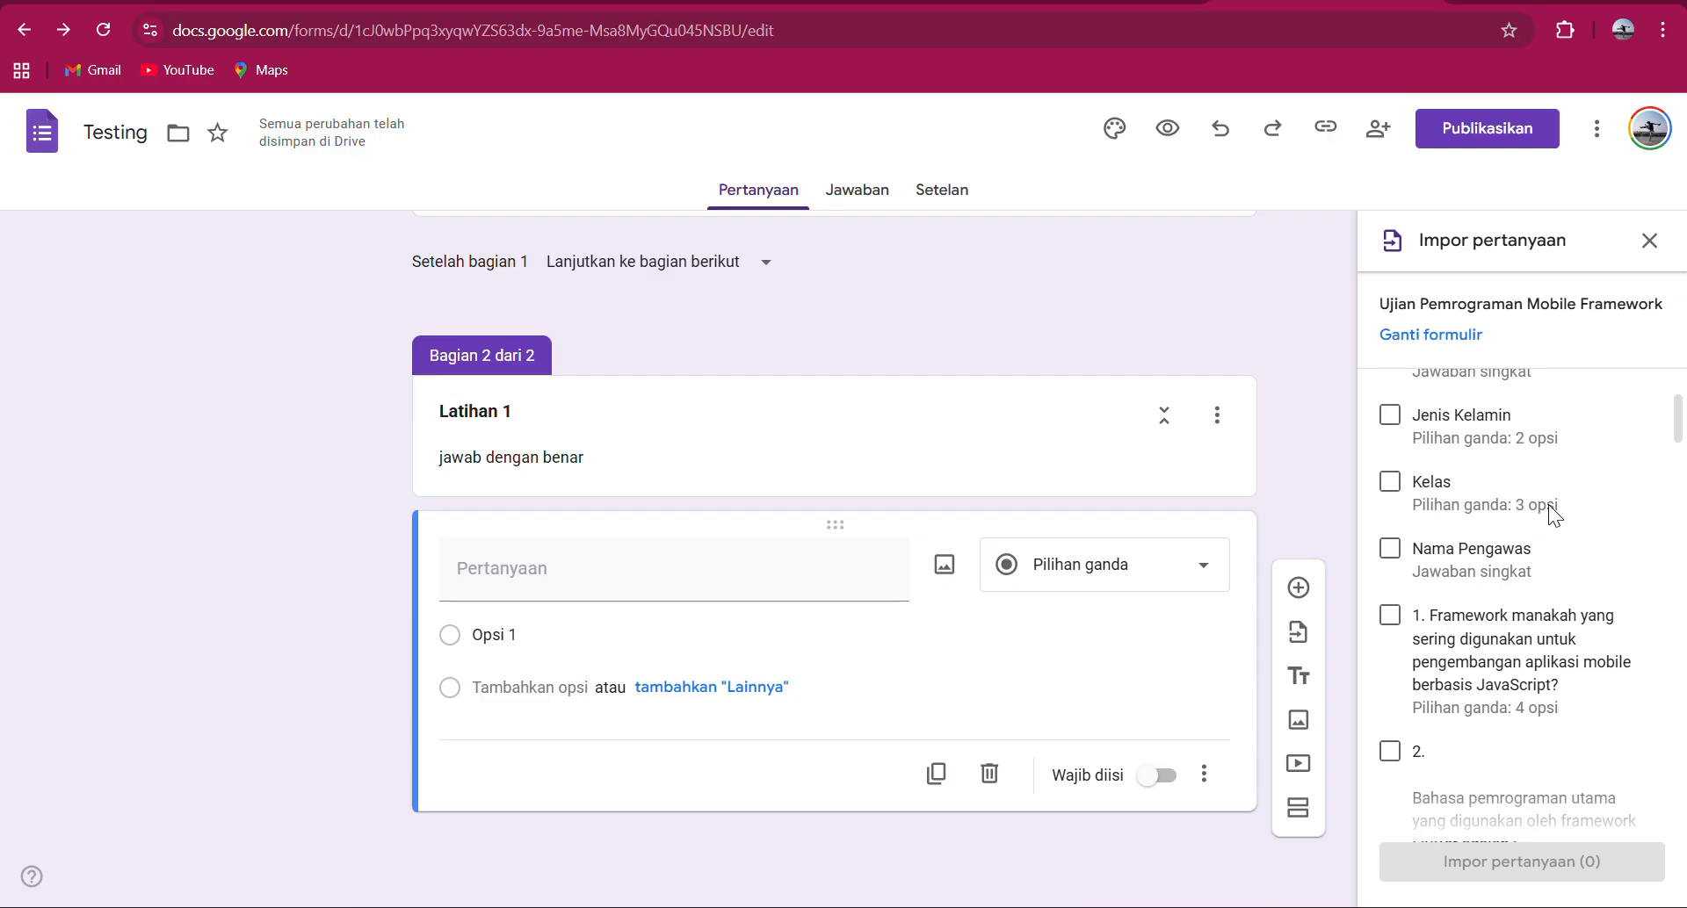
pyautogui.scroll(-3, 1548, 515)
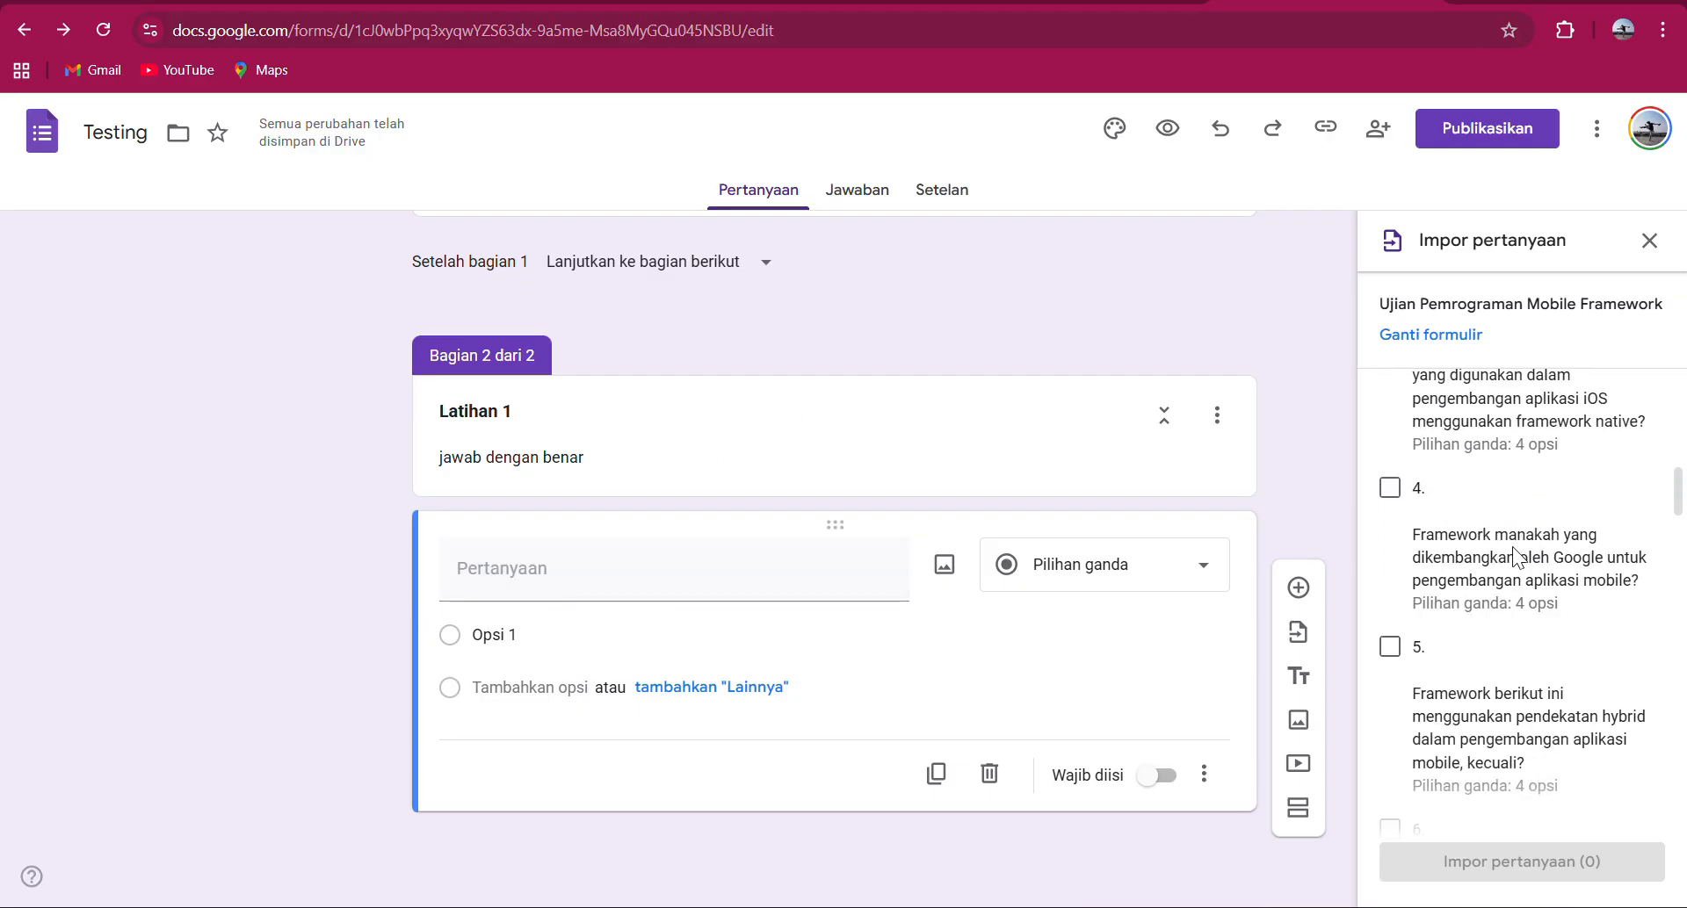
pyautogui.click(1390, 490)
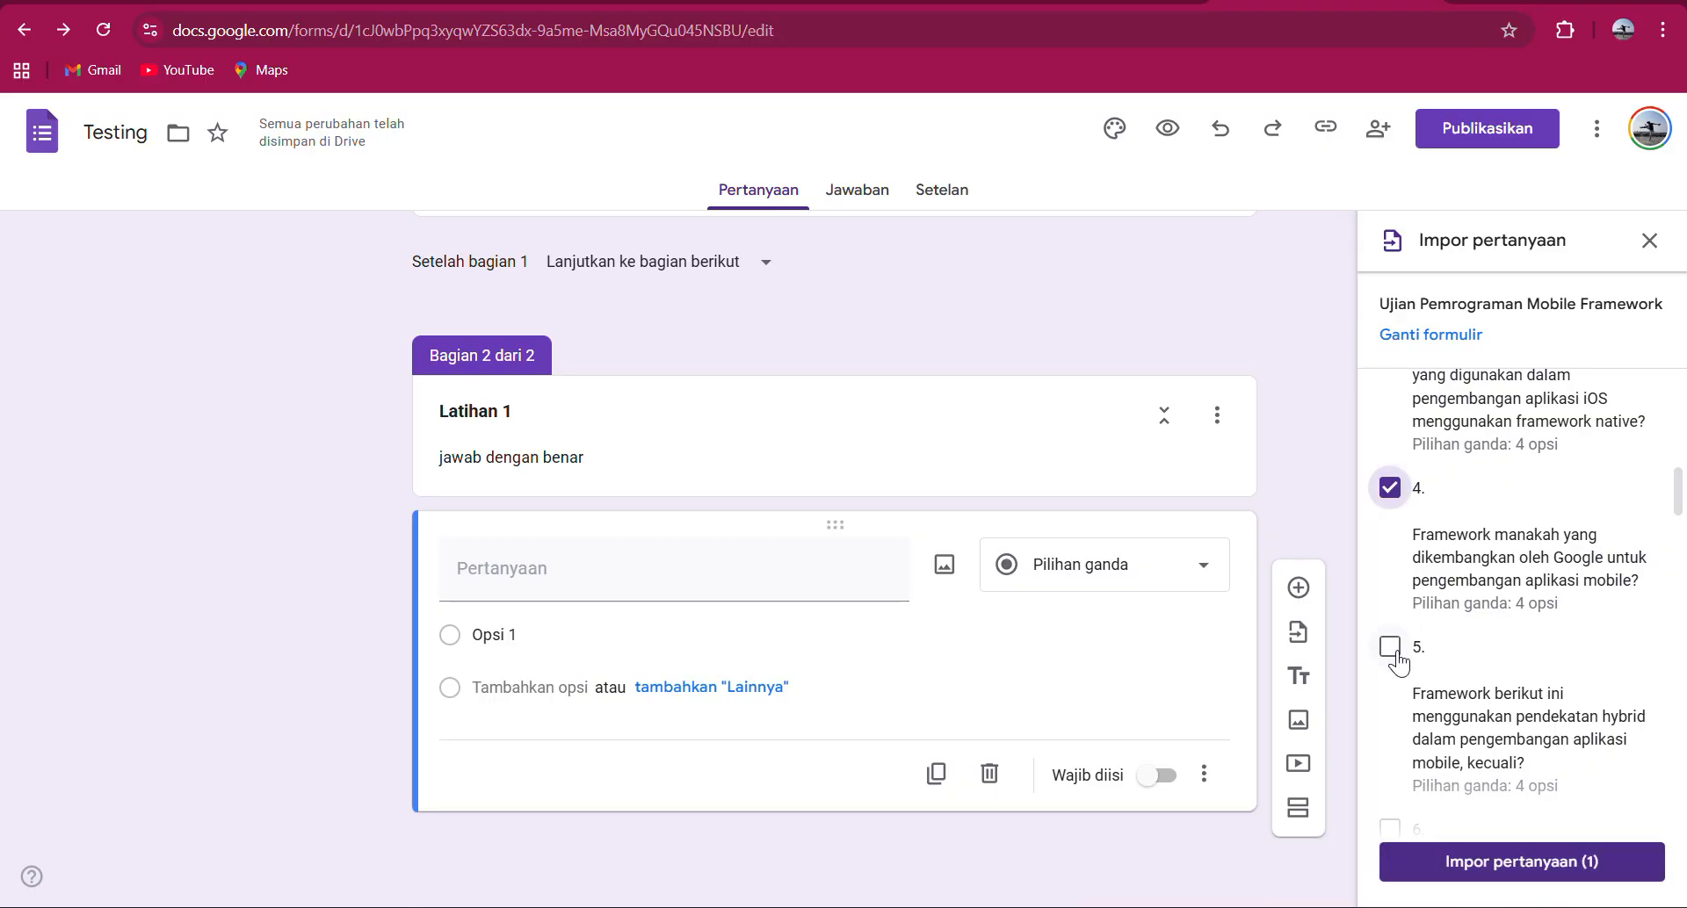
pyautogui.scroll(10, 1509, 514)
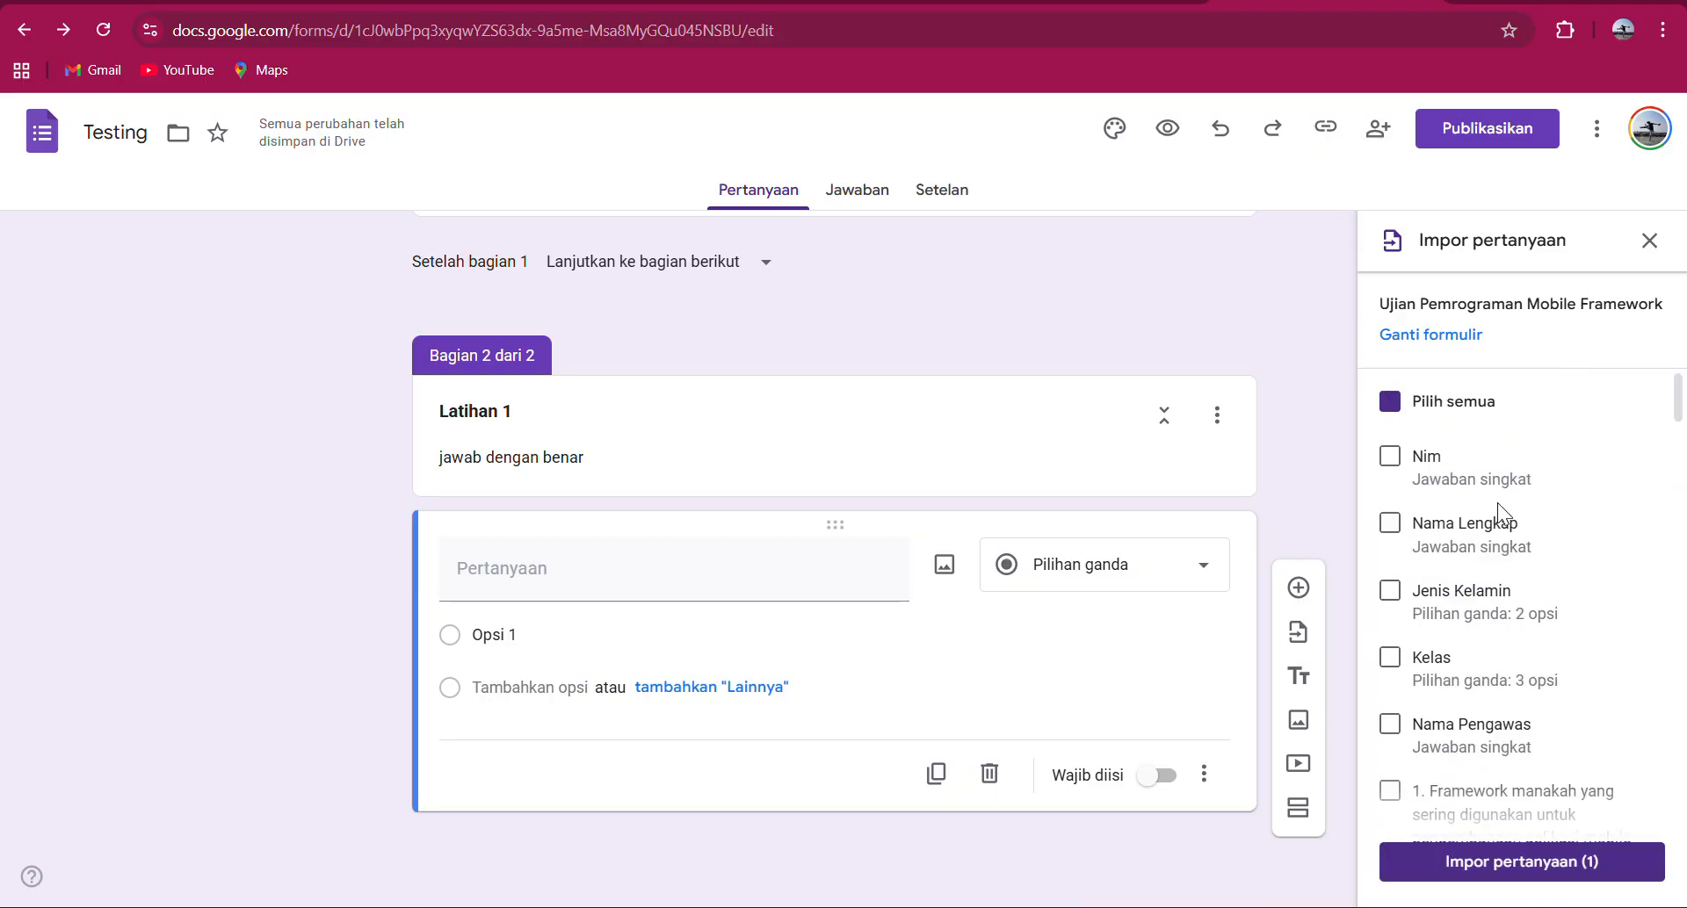
pyautogui.click(1389, 406)
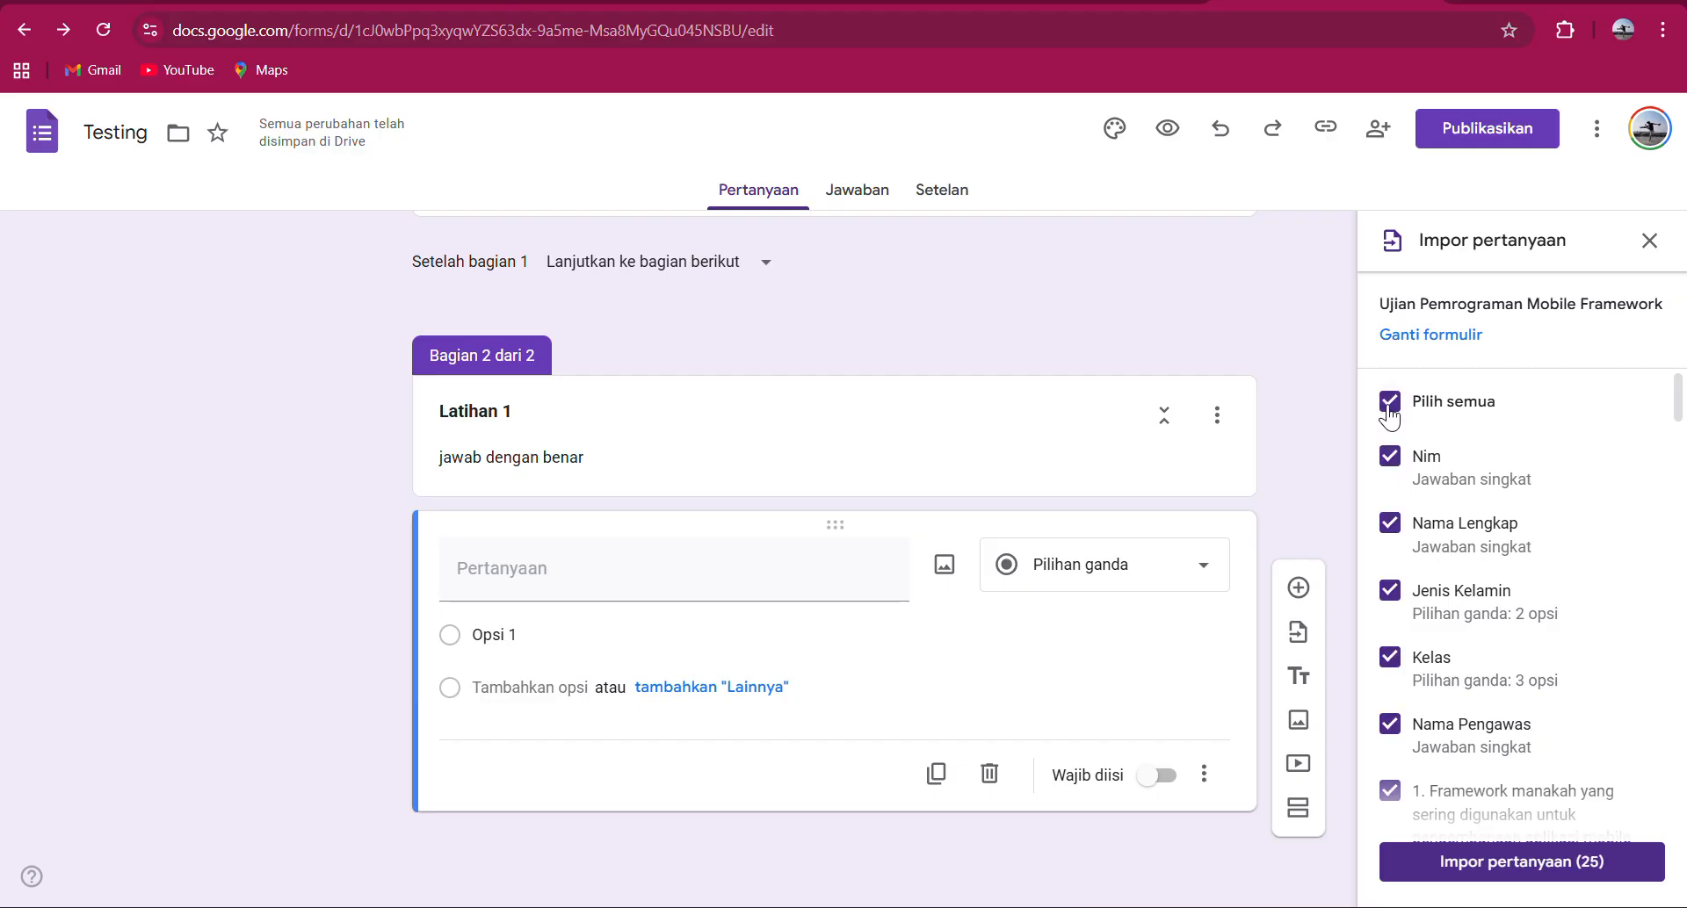
pyautogui.click(1390, 406)
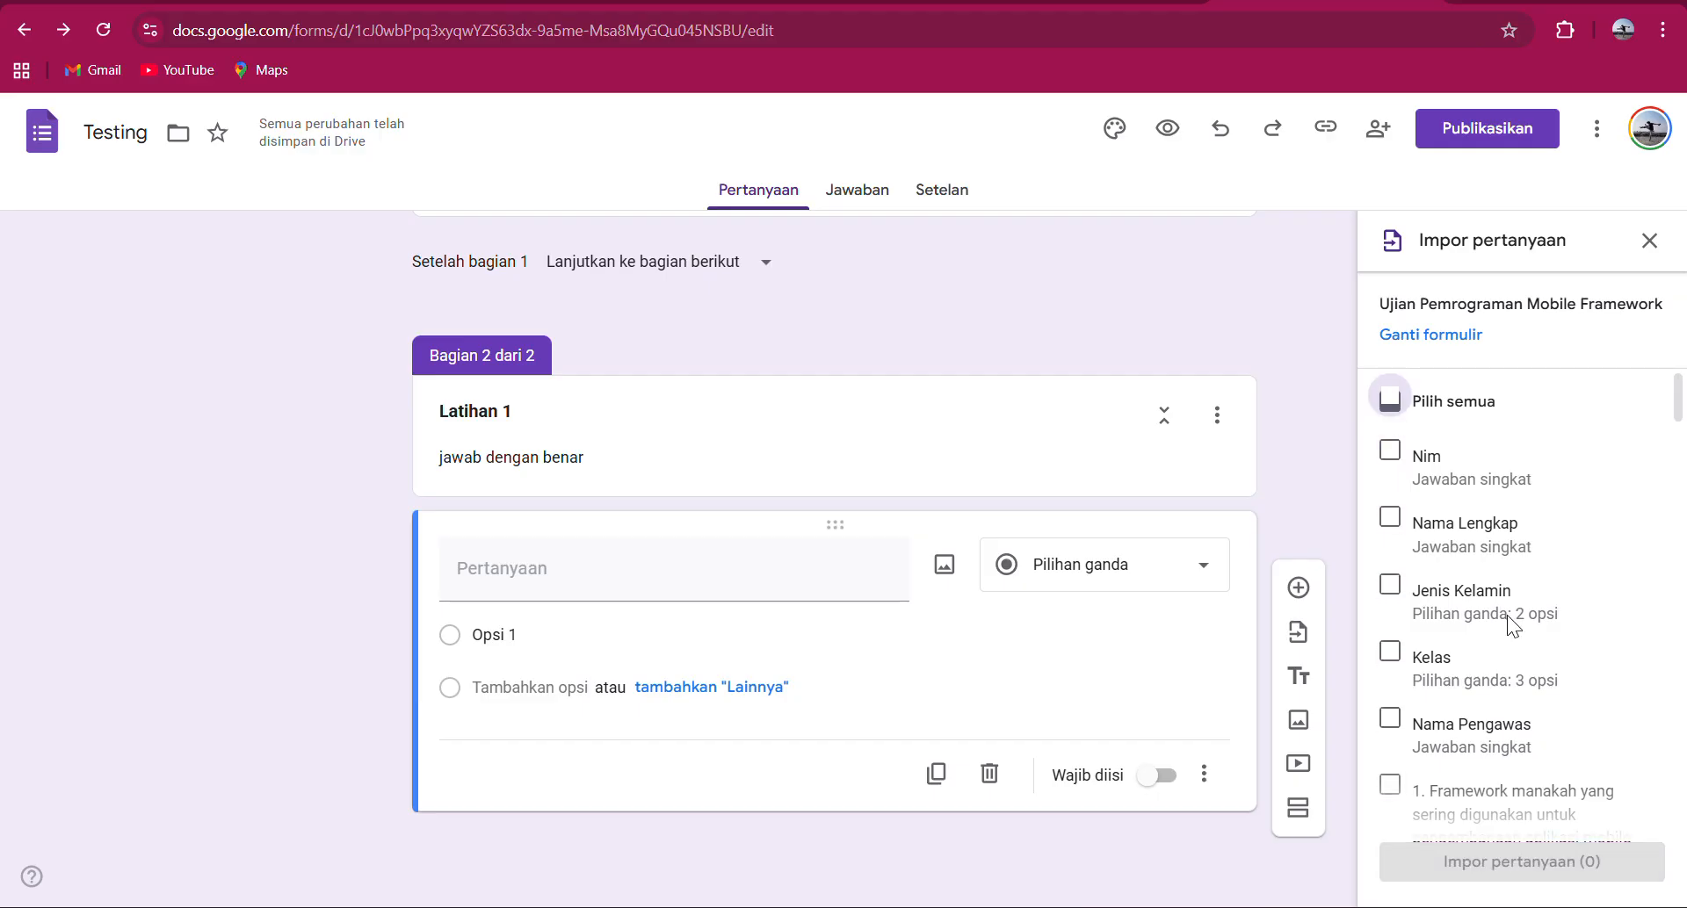
# Import questions 3, 4 and 5 from the source form into the Latihan 1 section.
pyautogui.scroll(-3, 1506, 615)
pyautogui.scroll(-3, 1505, 615)
pyautogui.scroll(-1, 1506, 615)
pyautogui.click(1390, 597)
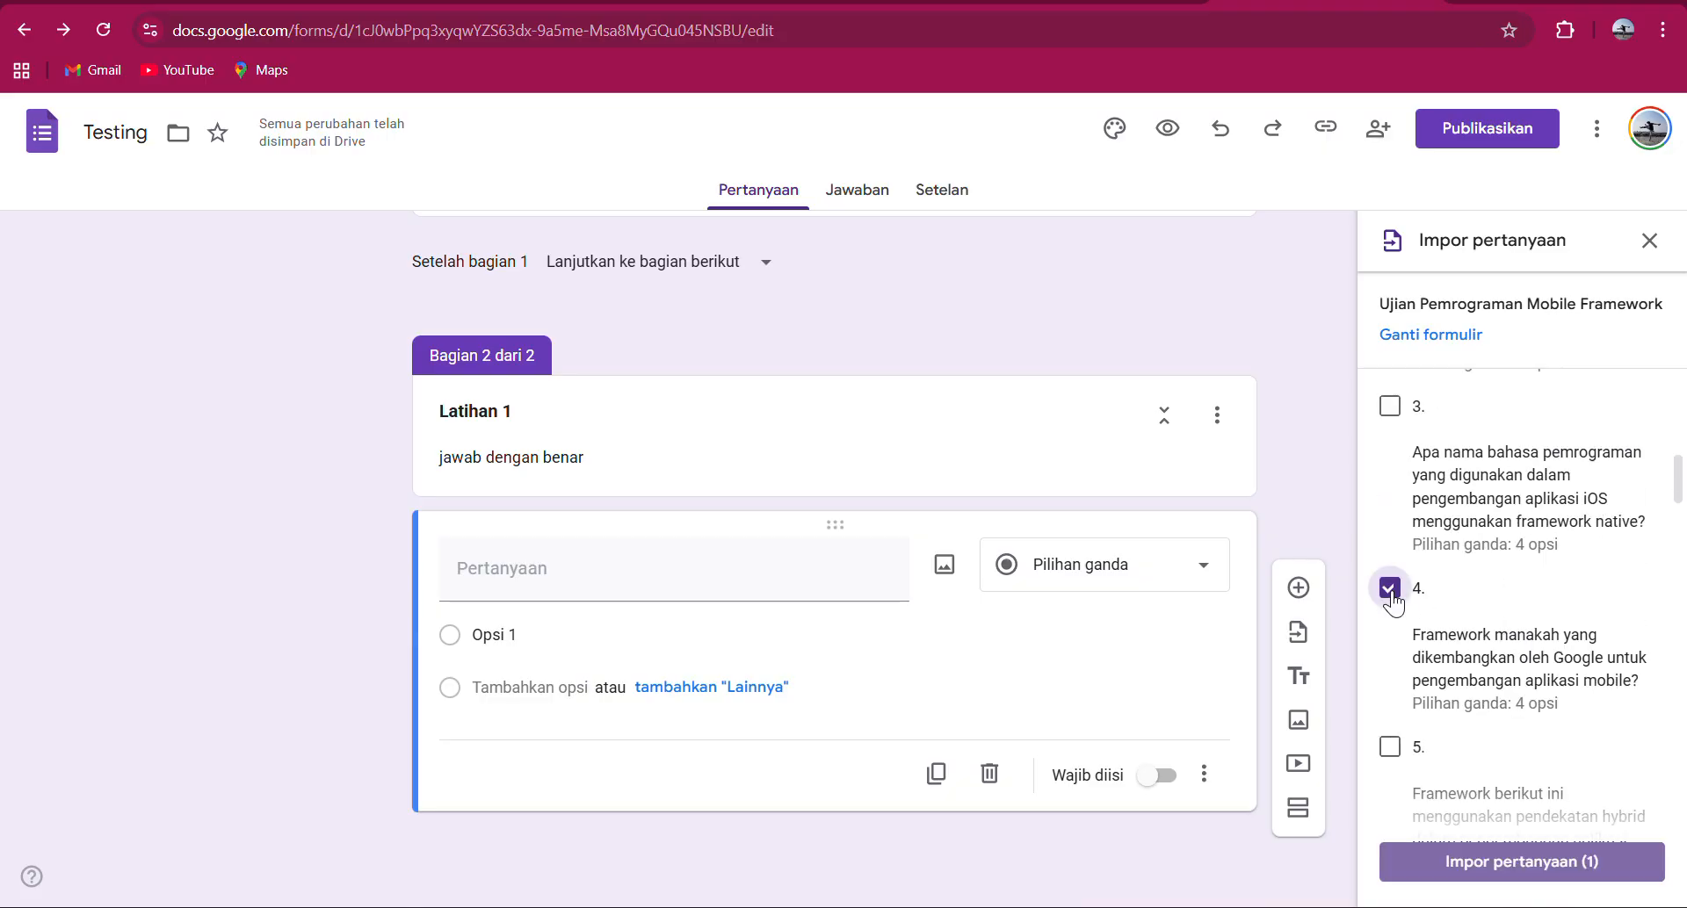
pyautogui.click(1392, 413)
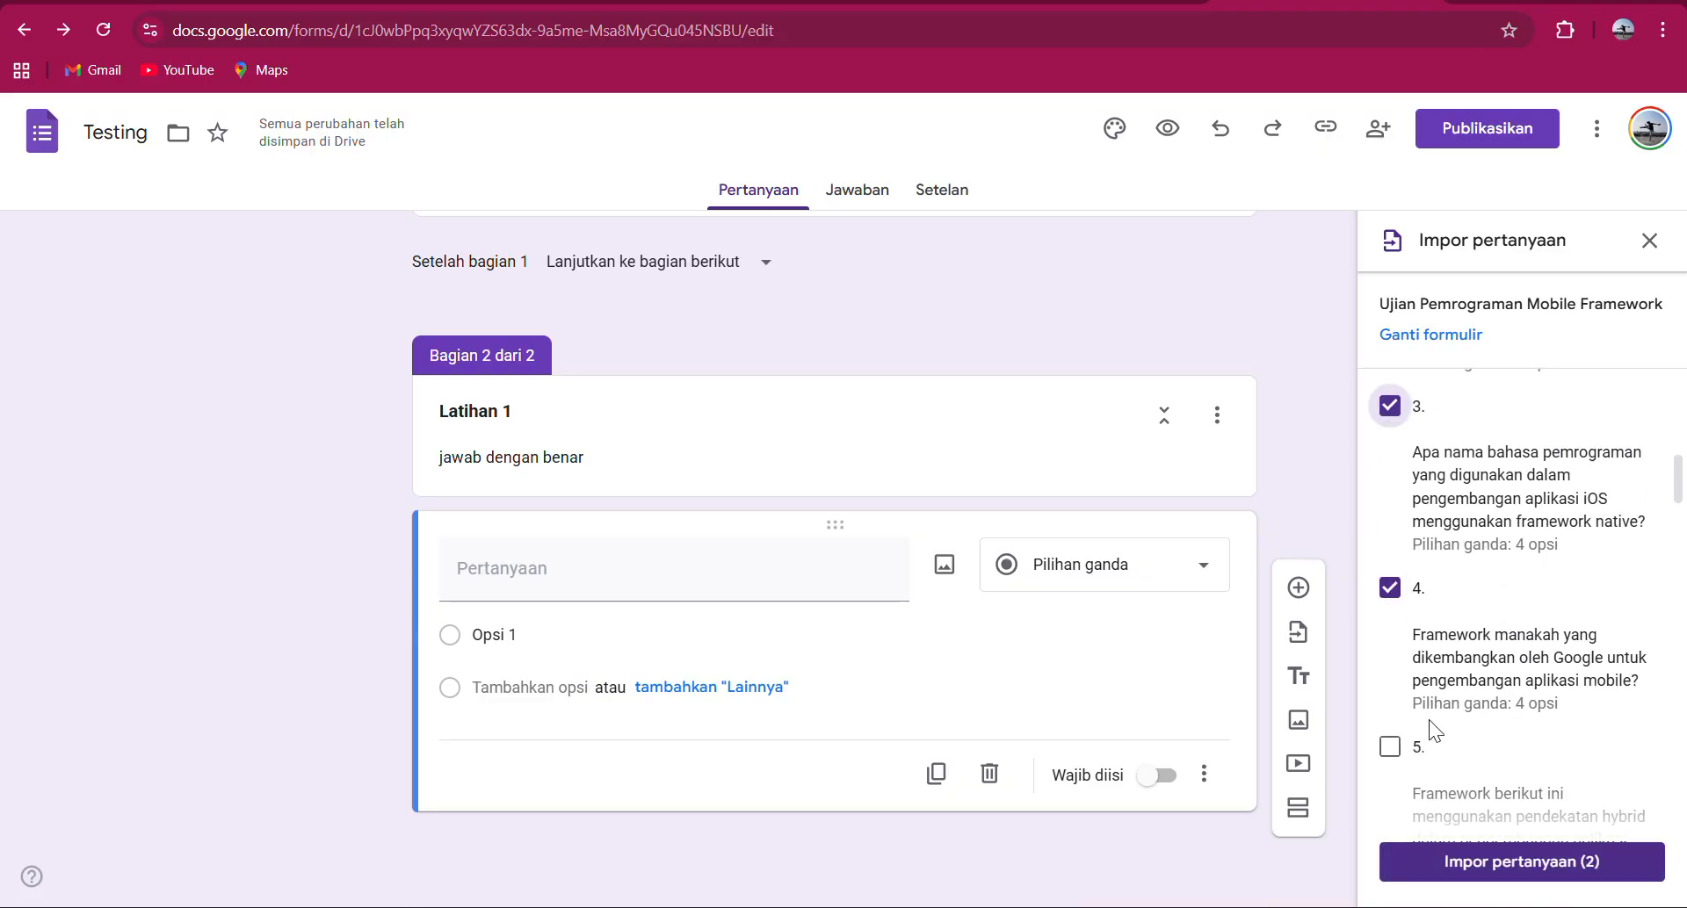
pyautogui.click(1392, 754)
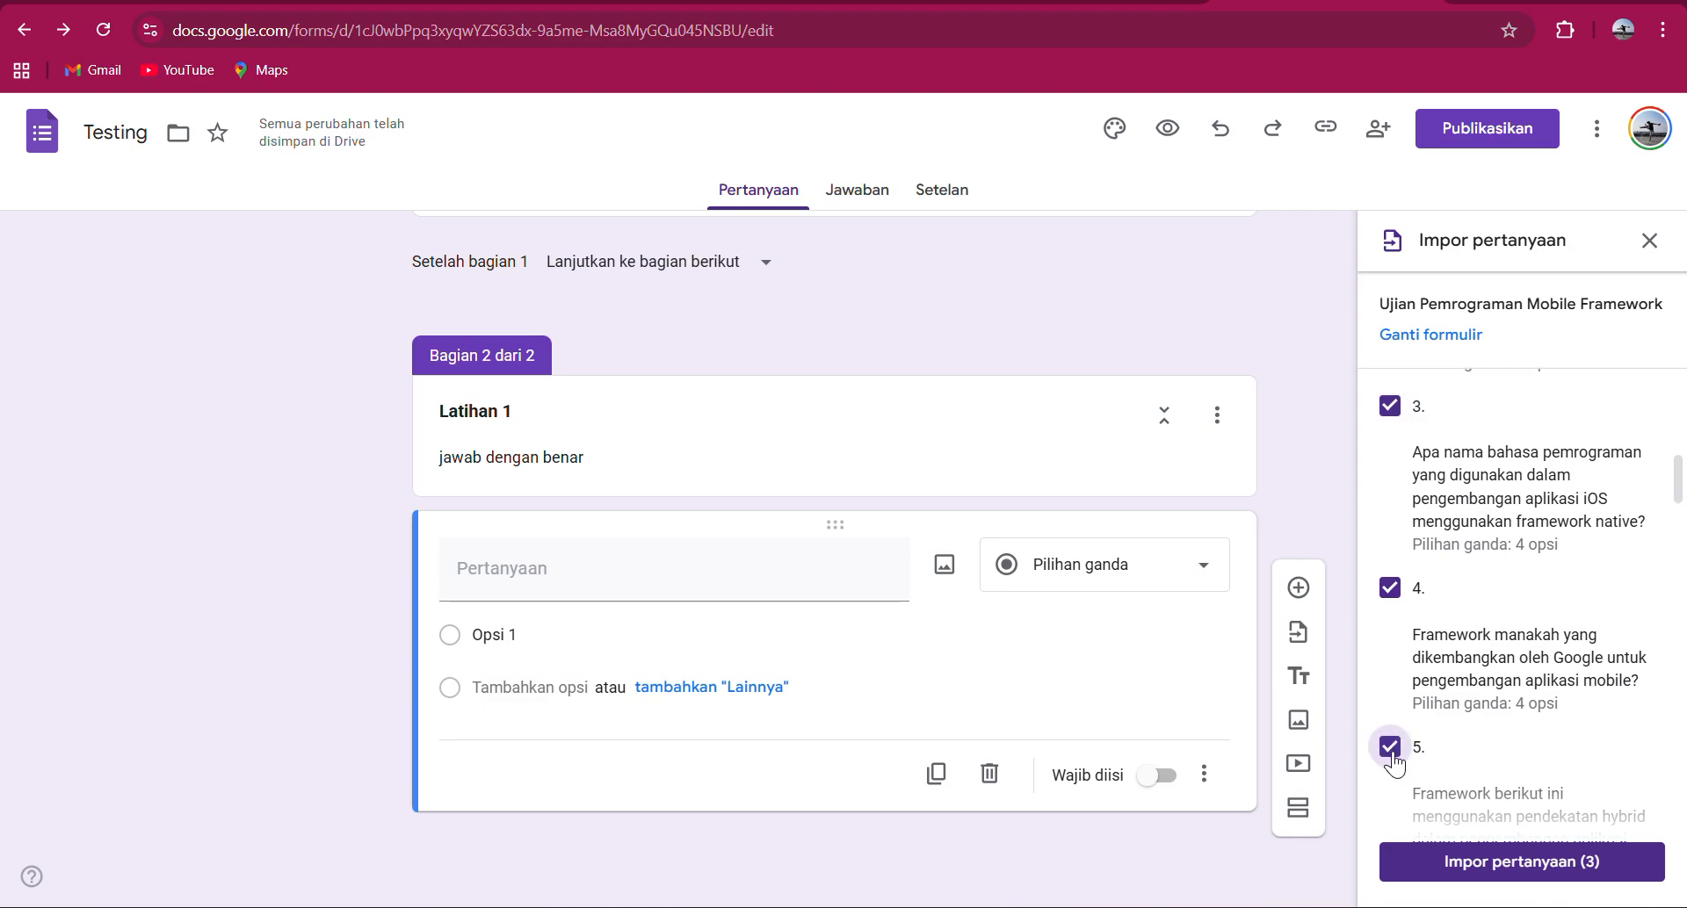
pyautogui.click(1516, 870)
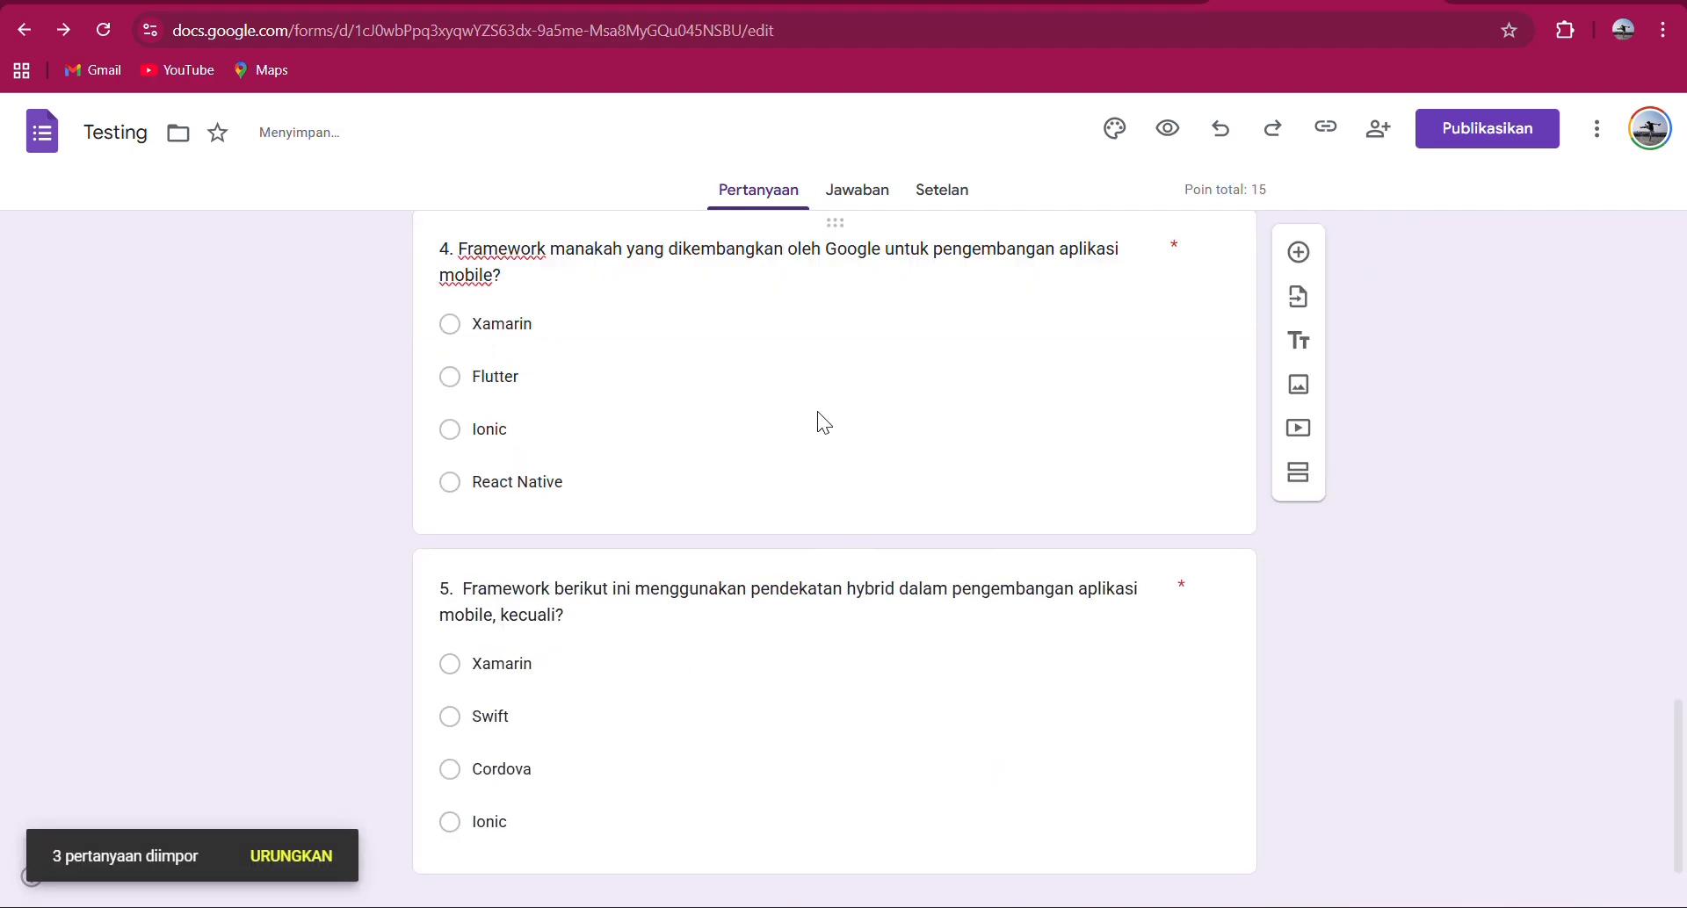
# Delete the empty placeholder question above the imported questions in the Latihan 1 section.
pyautogui.scroll(2, 817, 411)
pyautogui.scroll(5, 818, 411)
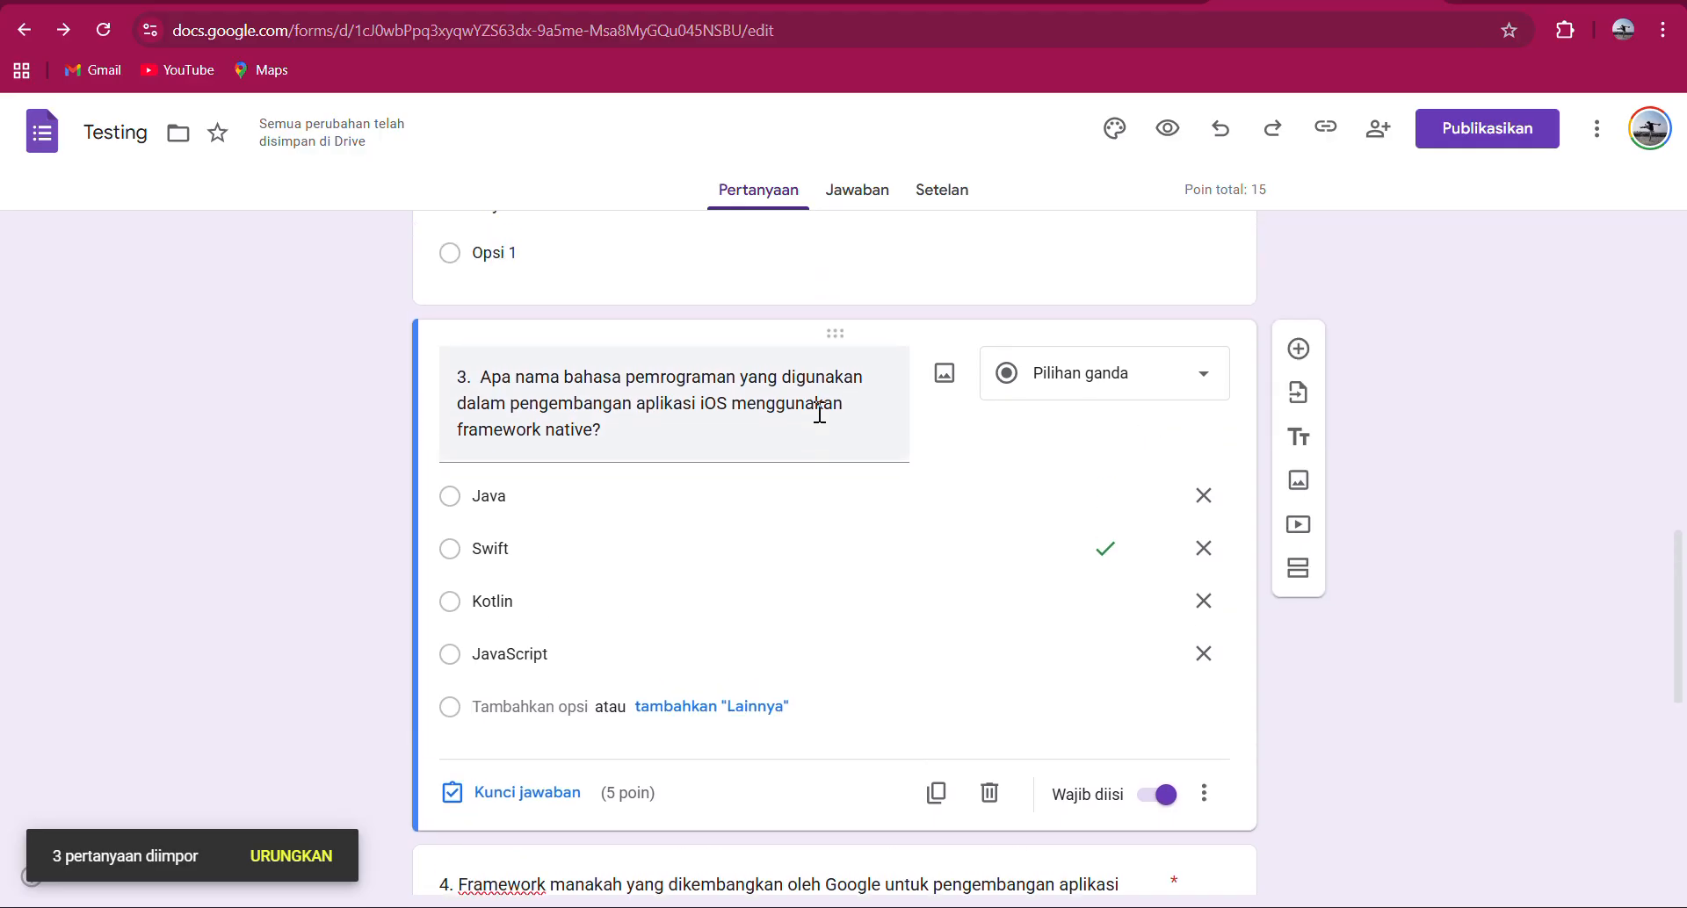
pyautogui.scroll(4, 819, 412)
pyautogui.scroll(-11, 819, 413)
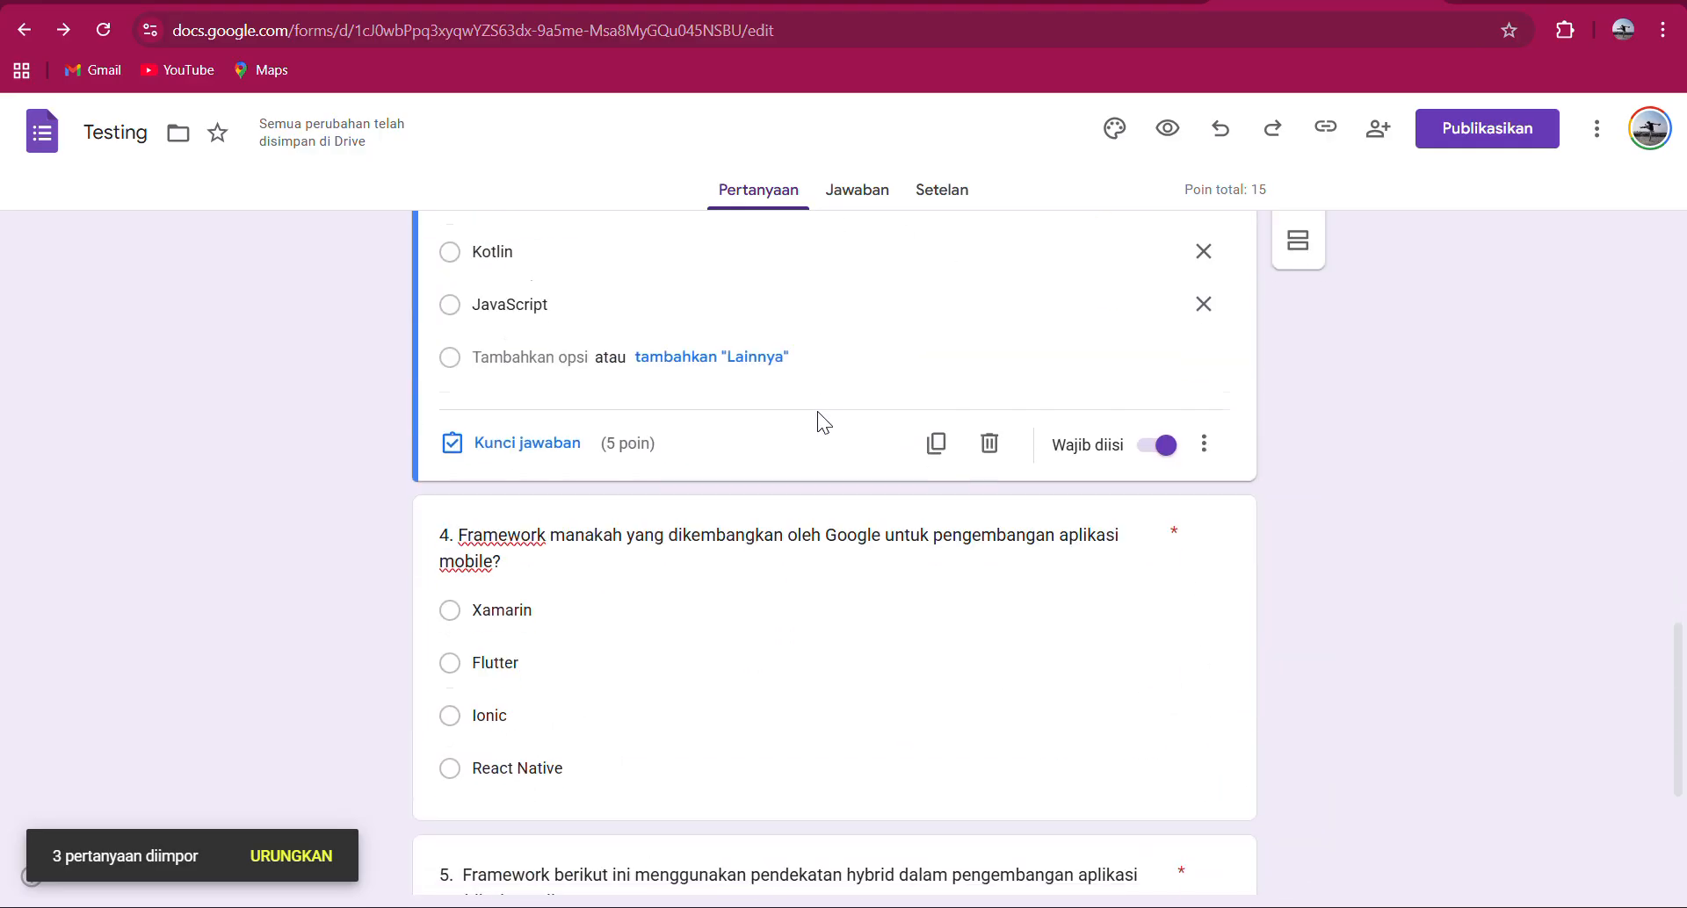
pyautogui.scroll(10, 819, 412)
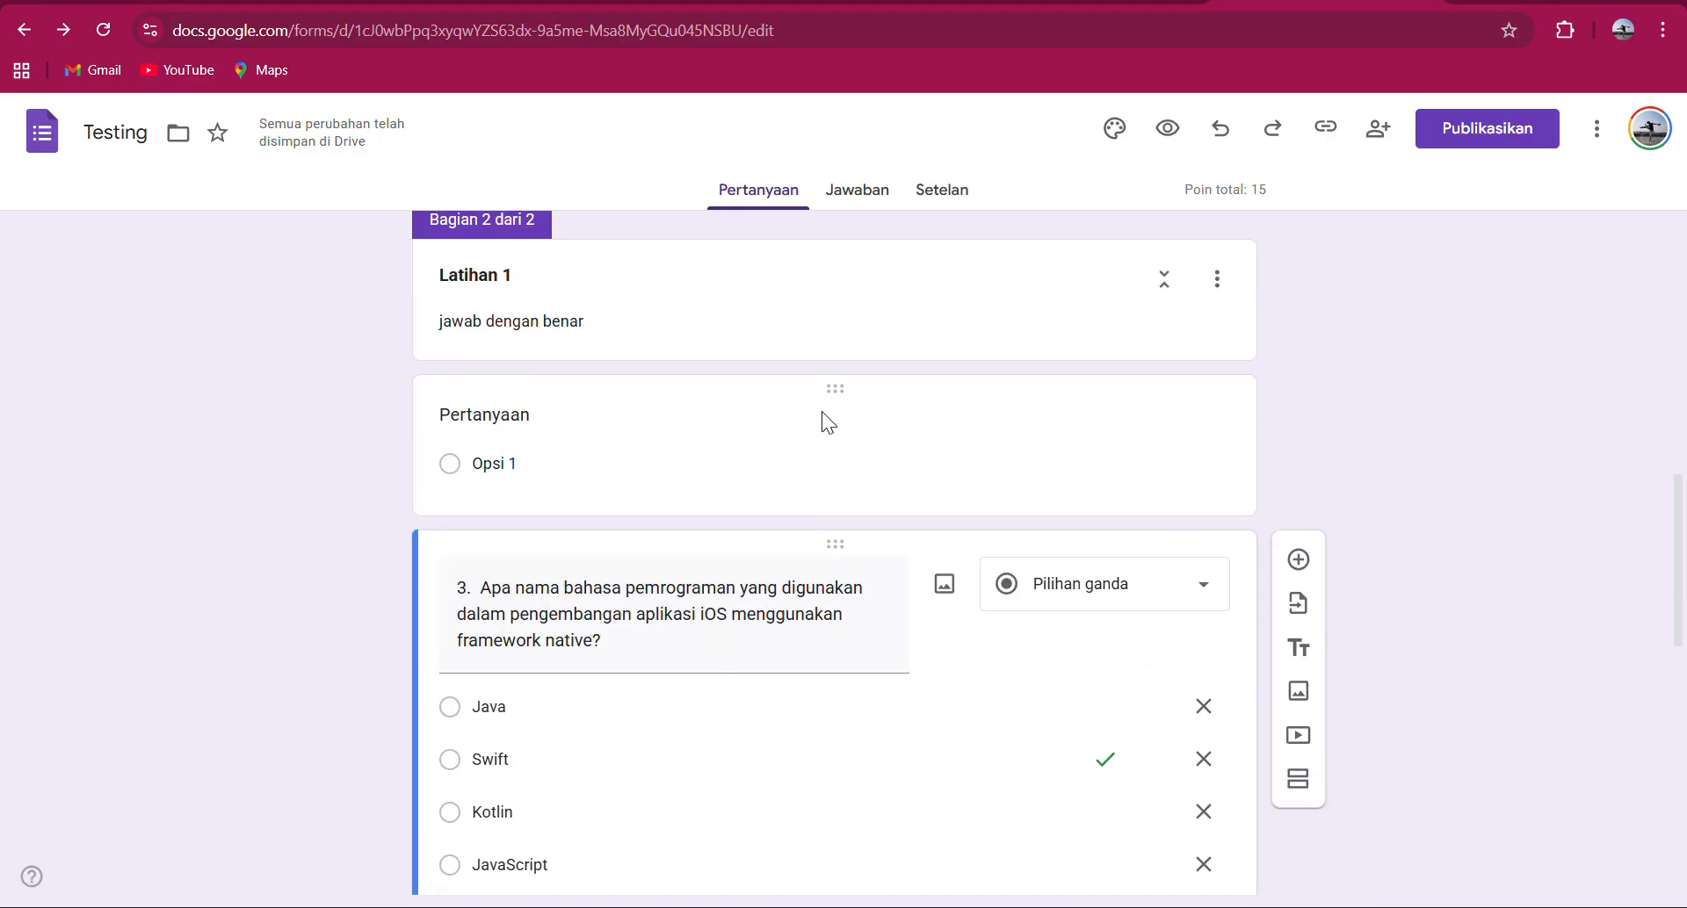
pyautogui.click(1047, 422)
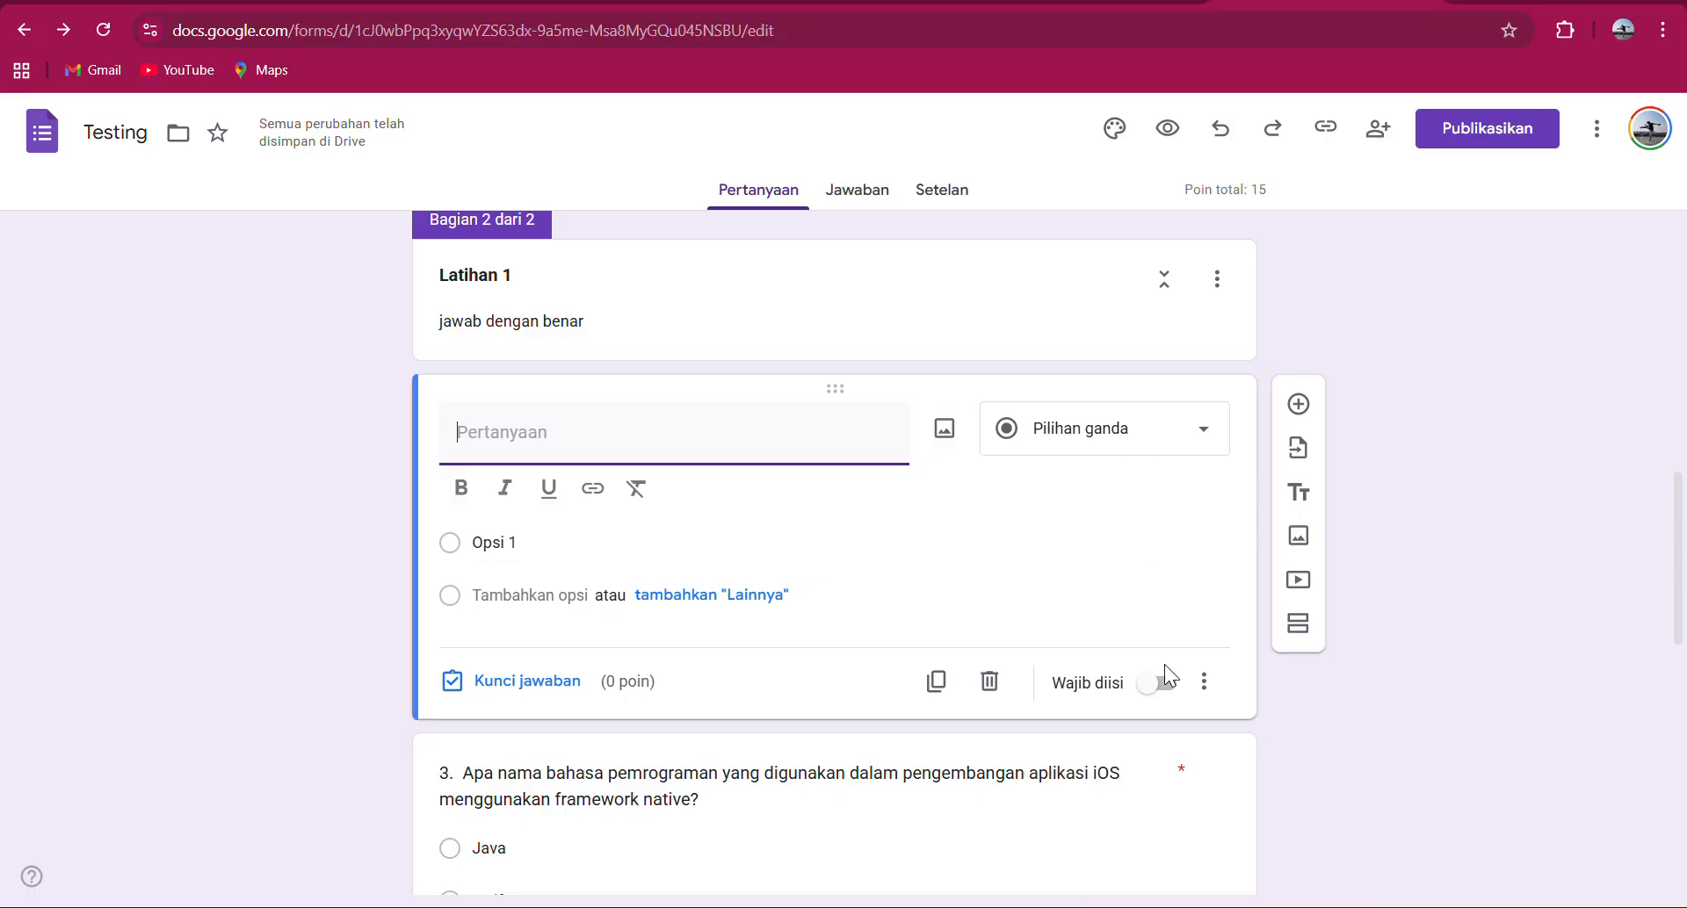
pyautogui.click(988, 682)
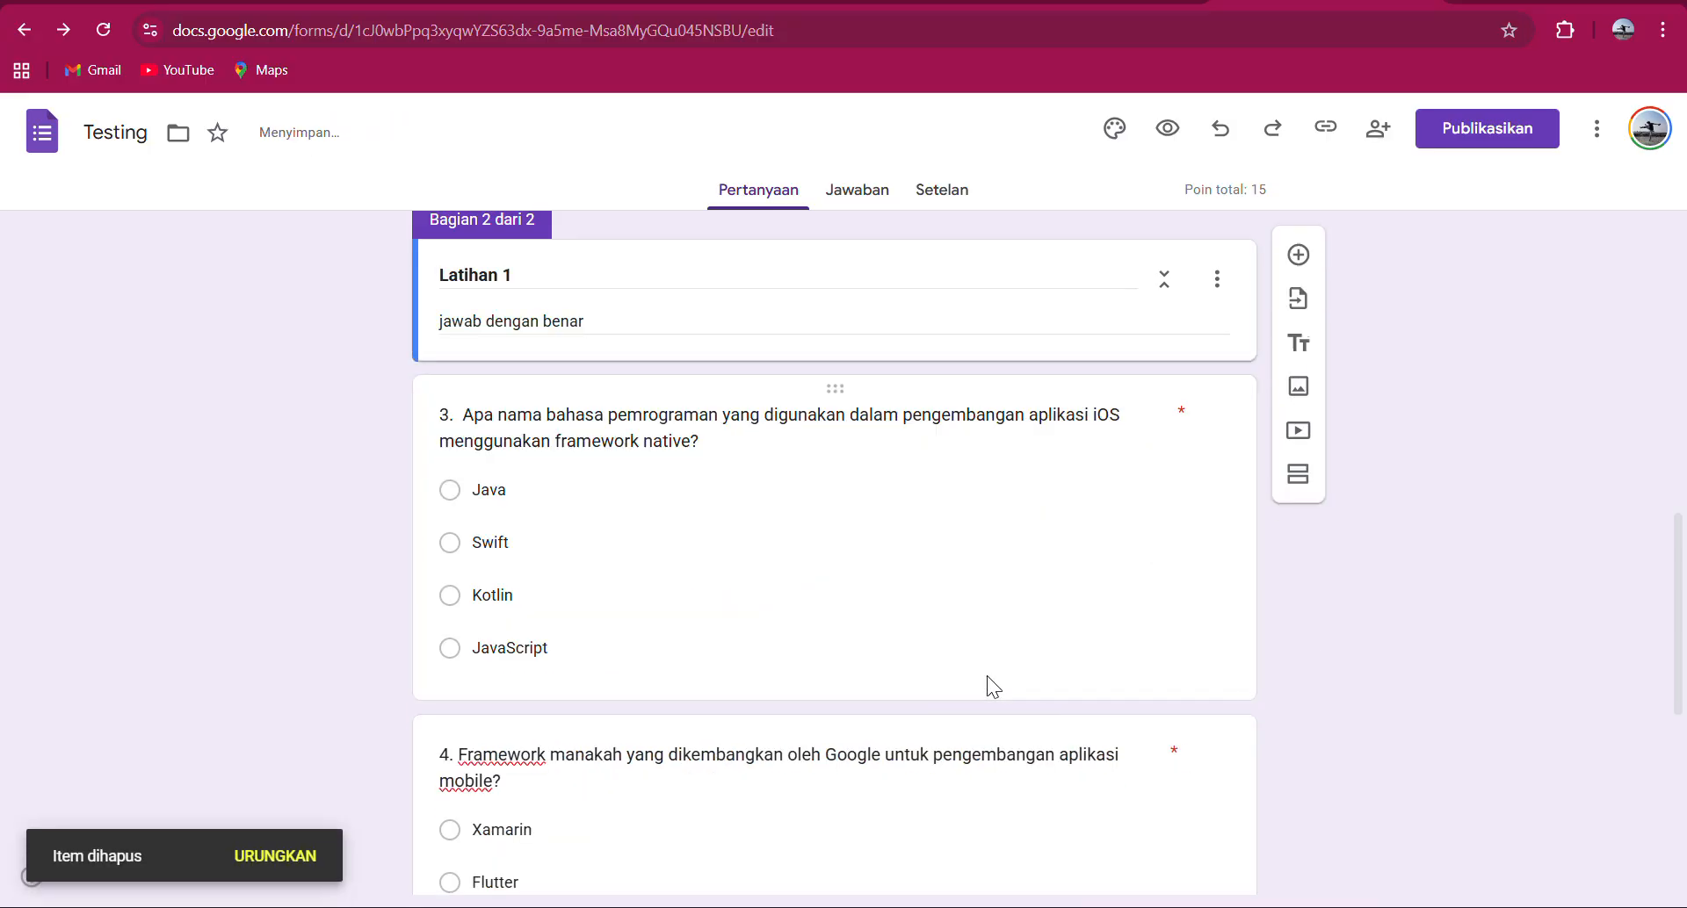
# Add a new section after the imported question 5.
pyautogui.scroll(-6, 903, 589)
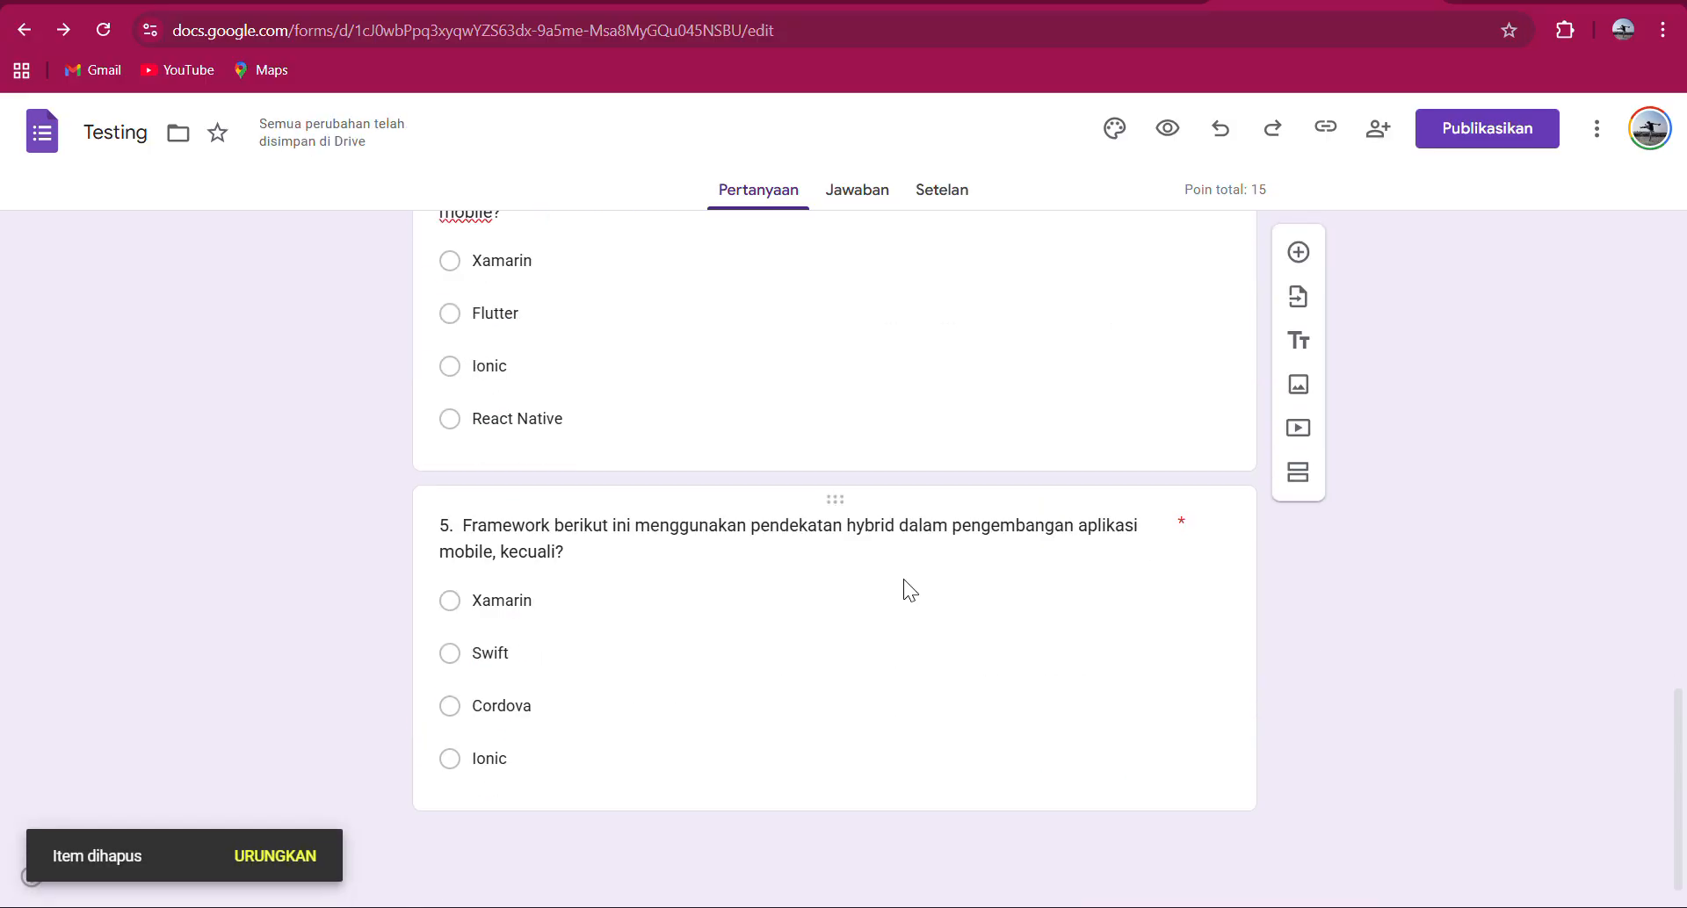
pyautogui.click(904, 579)
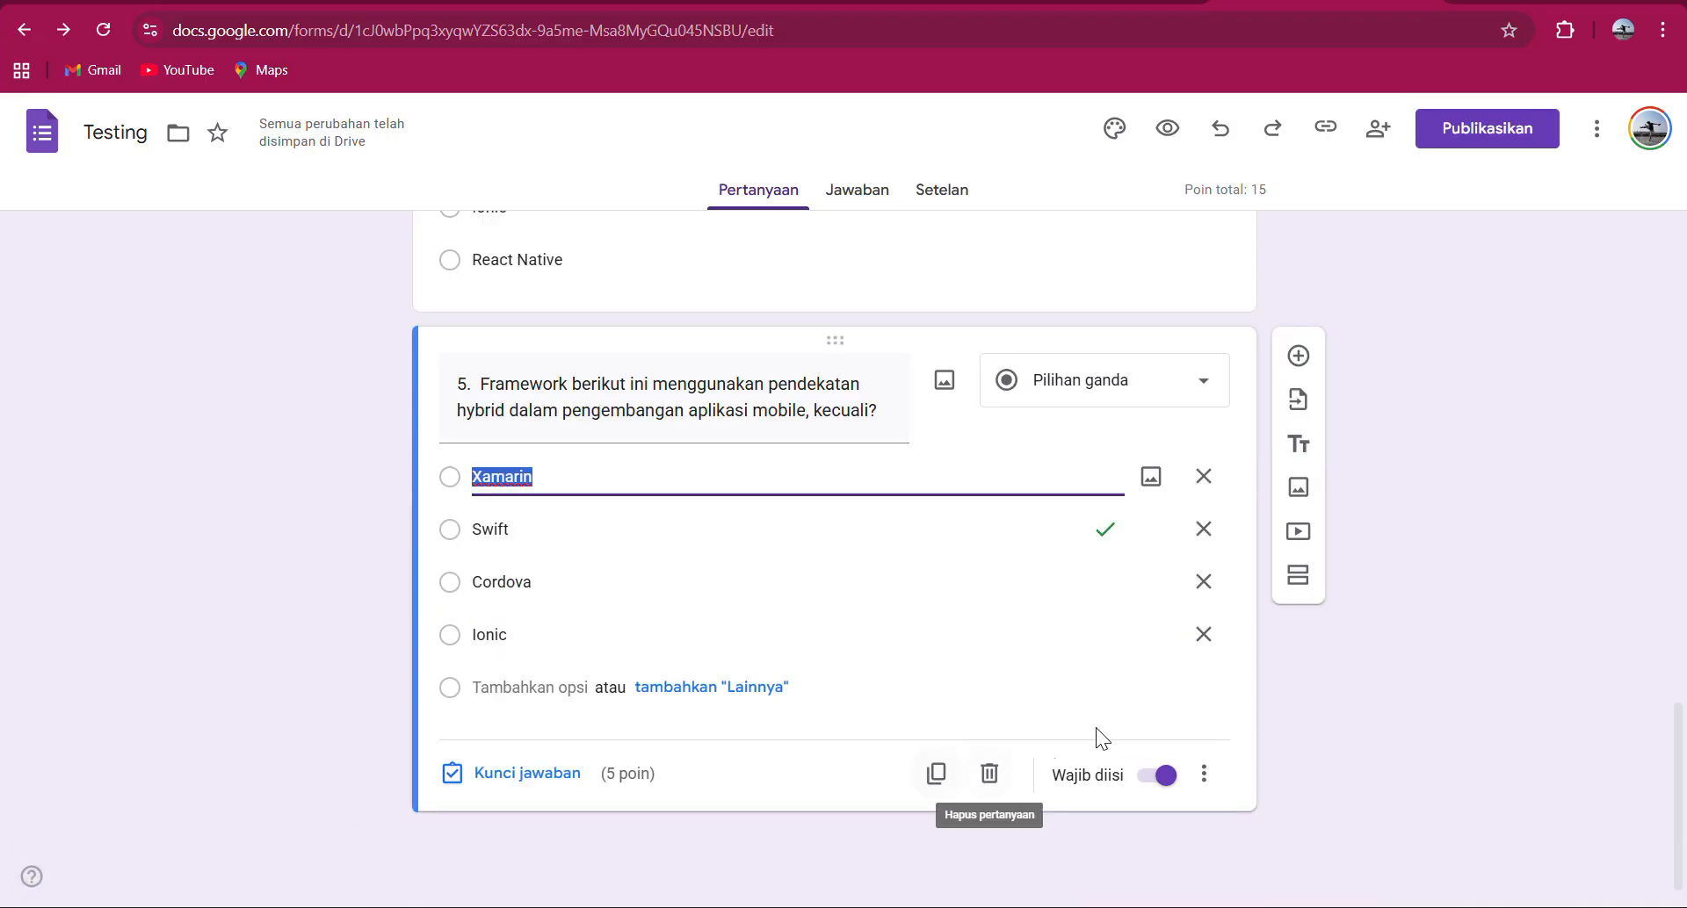
pyautogui.click(1216, 724)
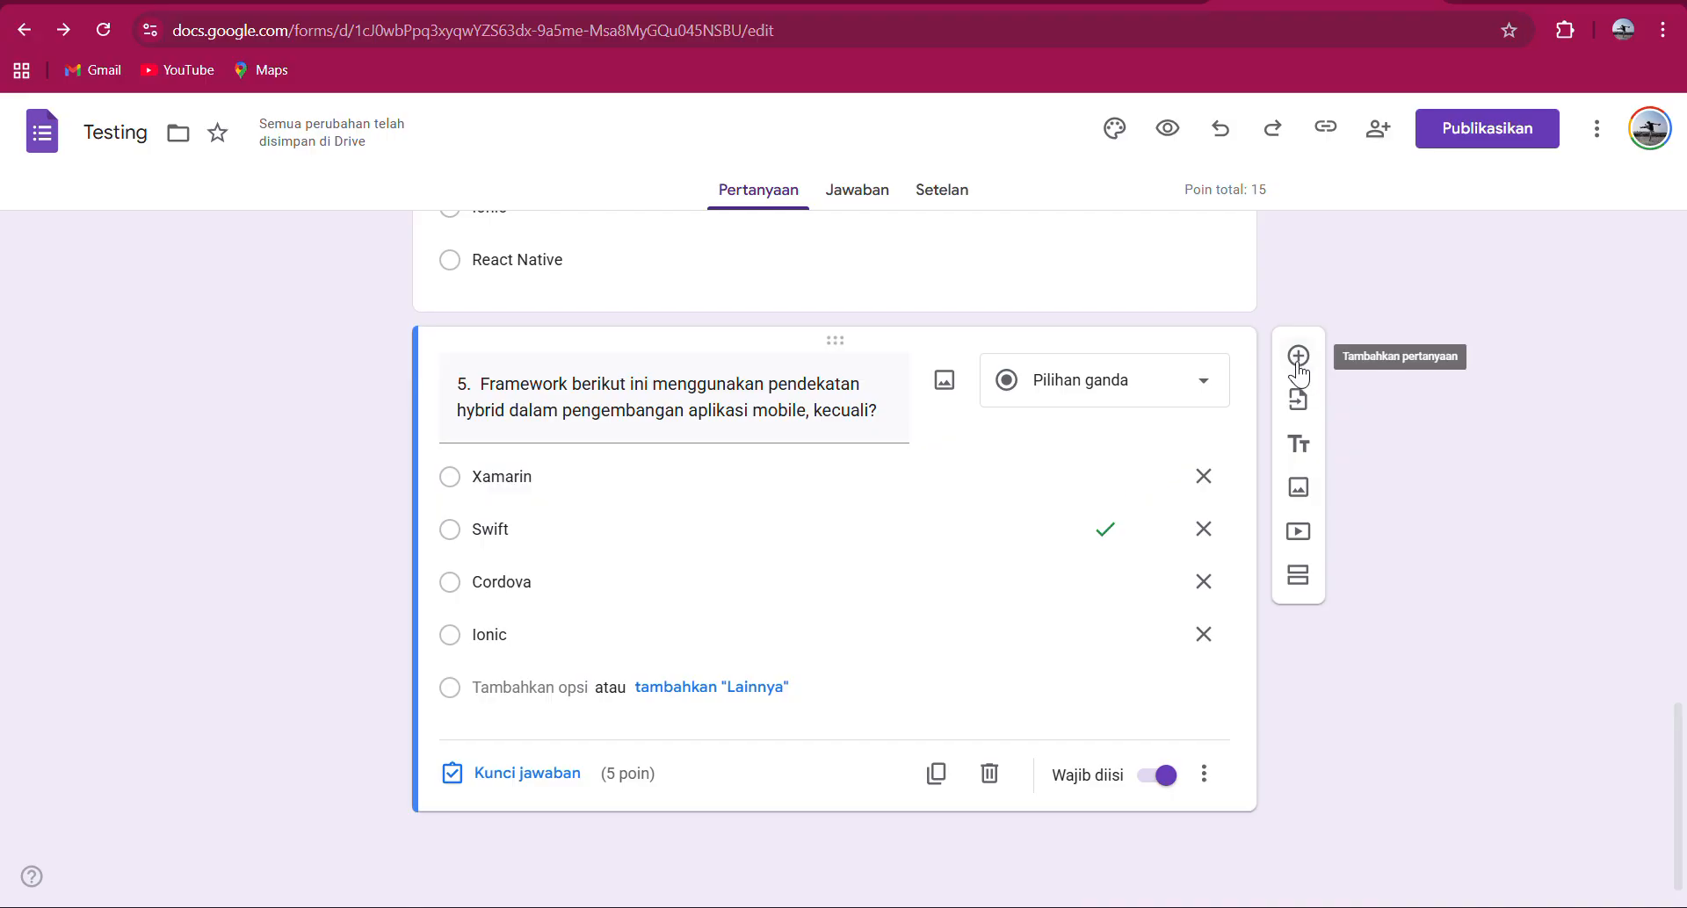
pyautogui.click(1299, 576)
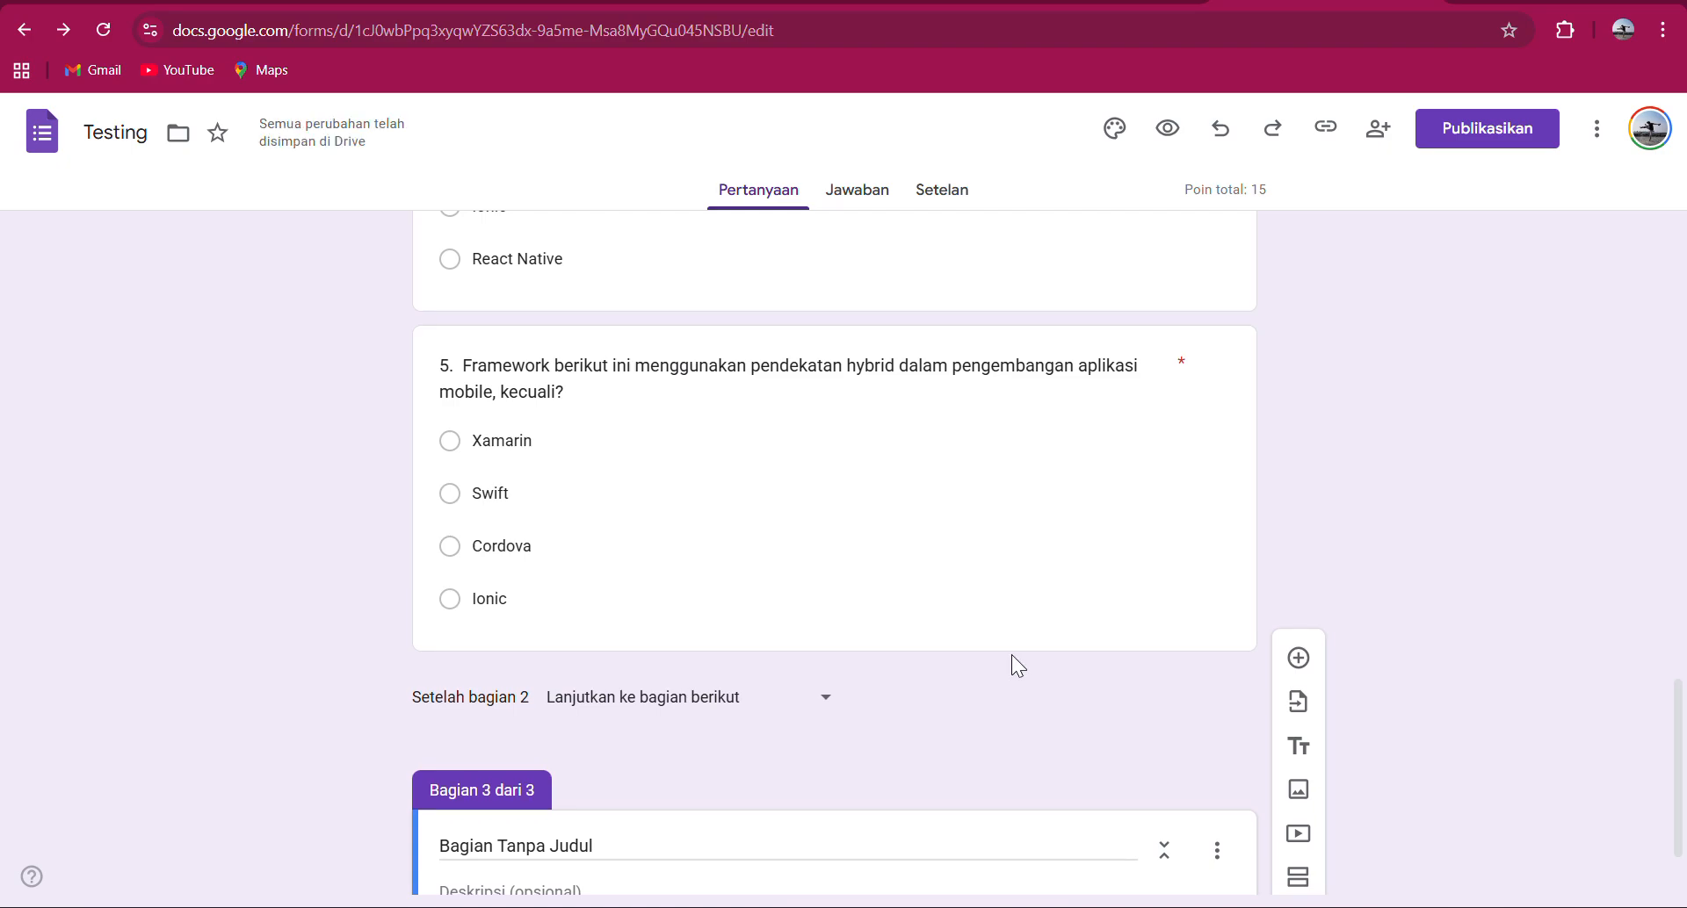
# Add a question to the third section and set its type to Kotak Centang.
pyautogui.scroll(-2, 1011, 656)
pyautogui.scroll(-1, 970, 656)
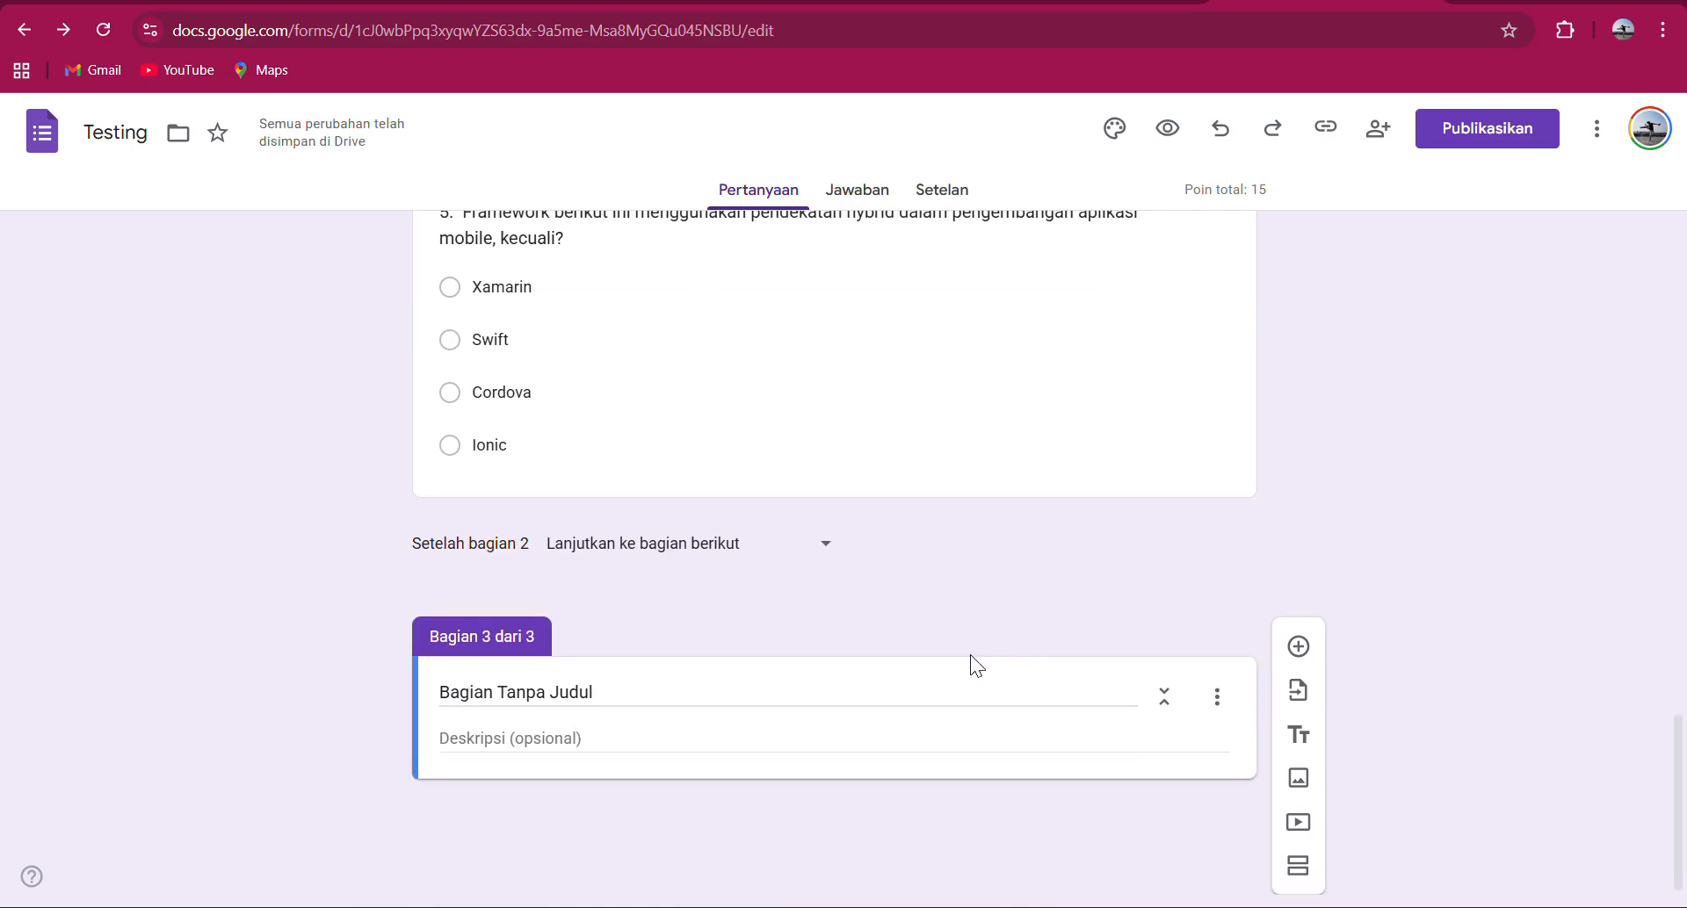
pyautogui.click(632, 691)
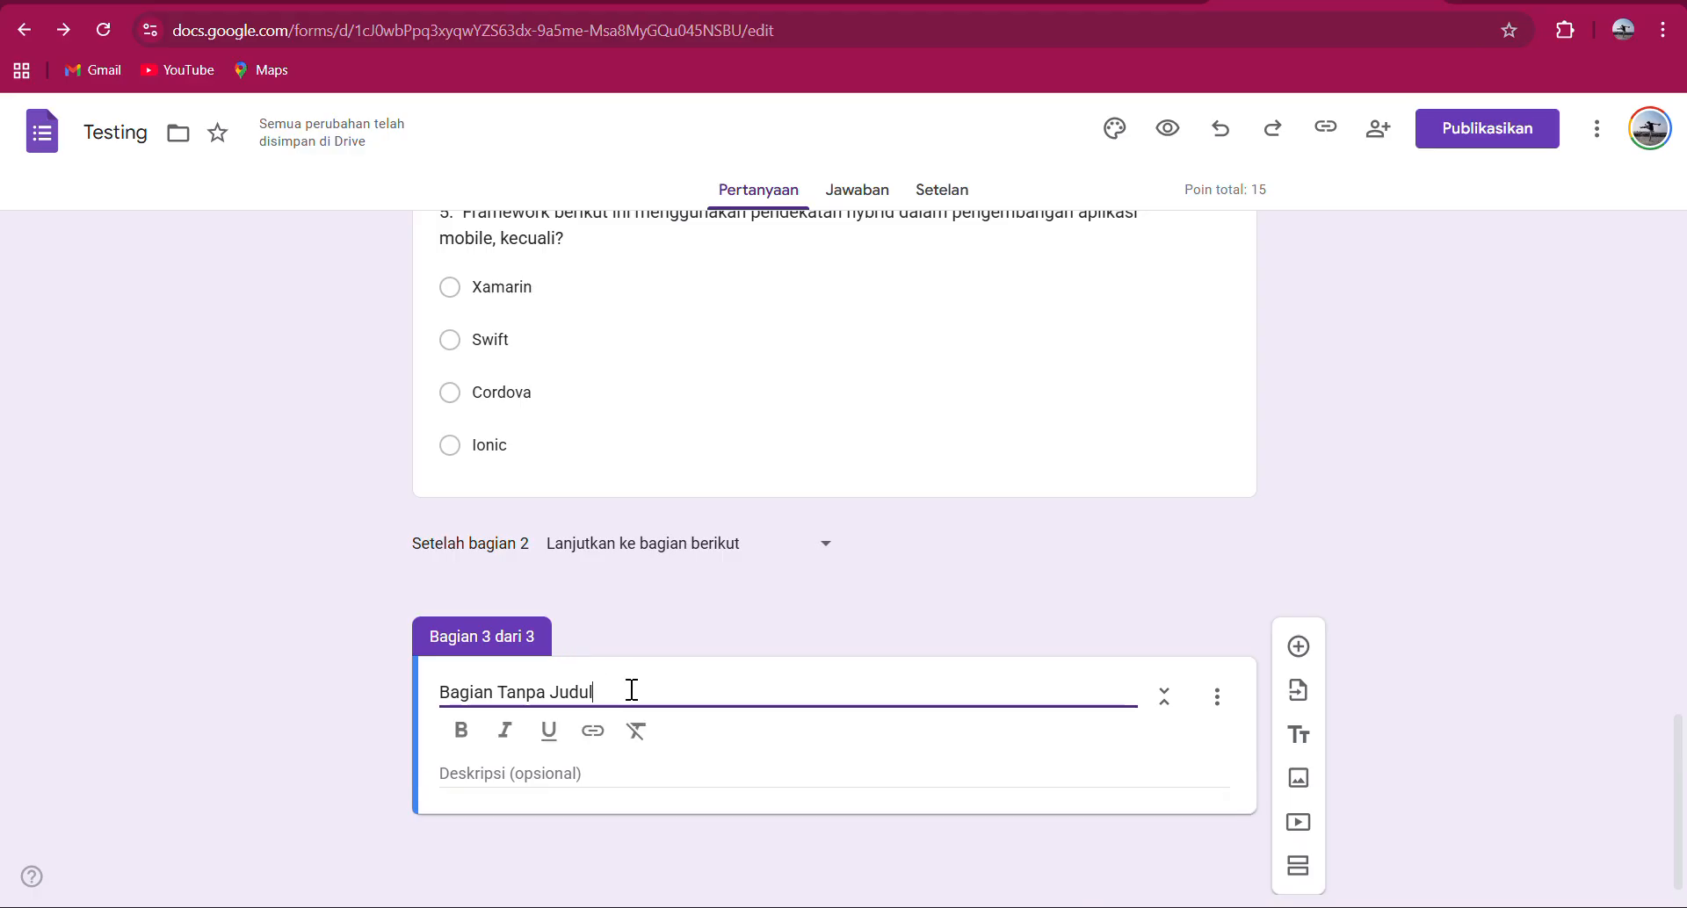
pyautogui.hotkey('alt', 'Tab')
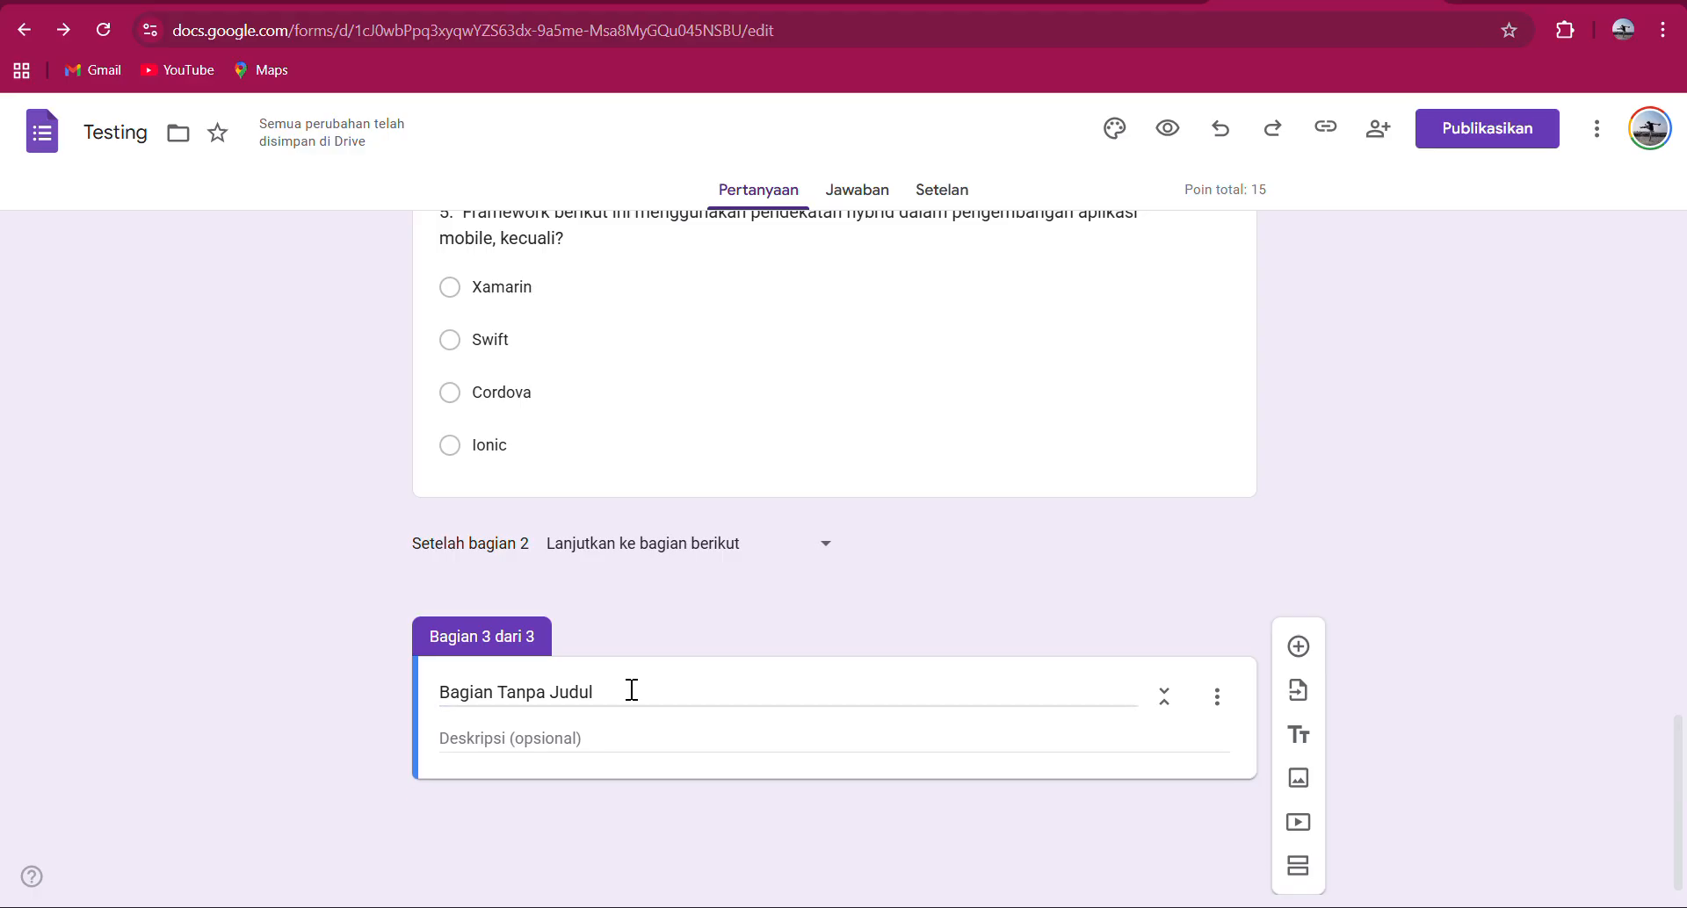
pyautogui.click(631, 691)
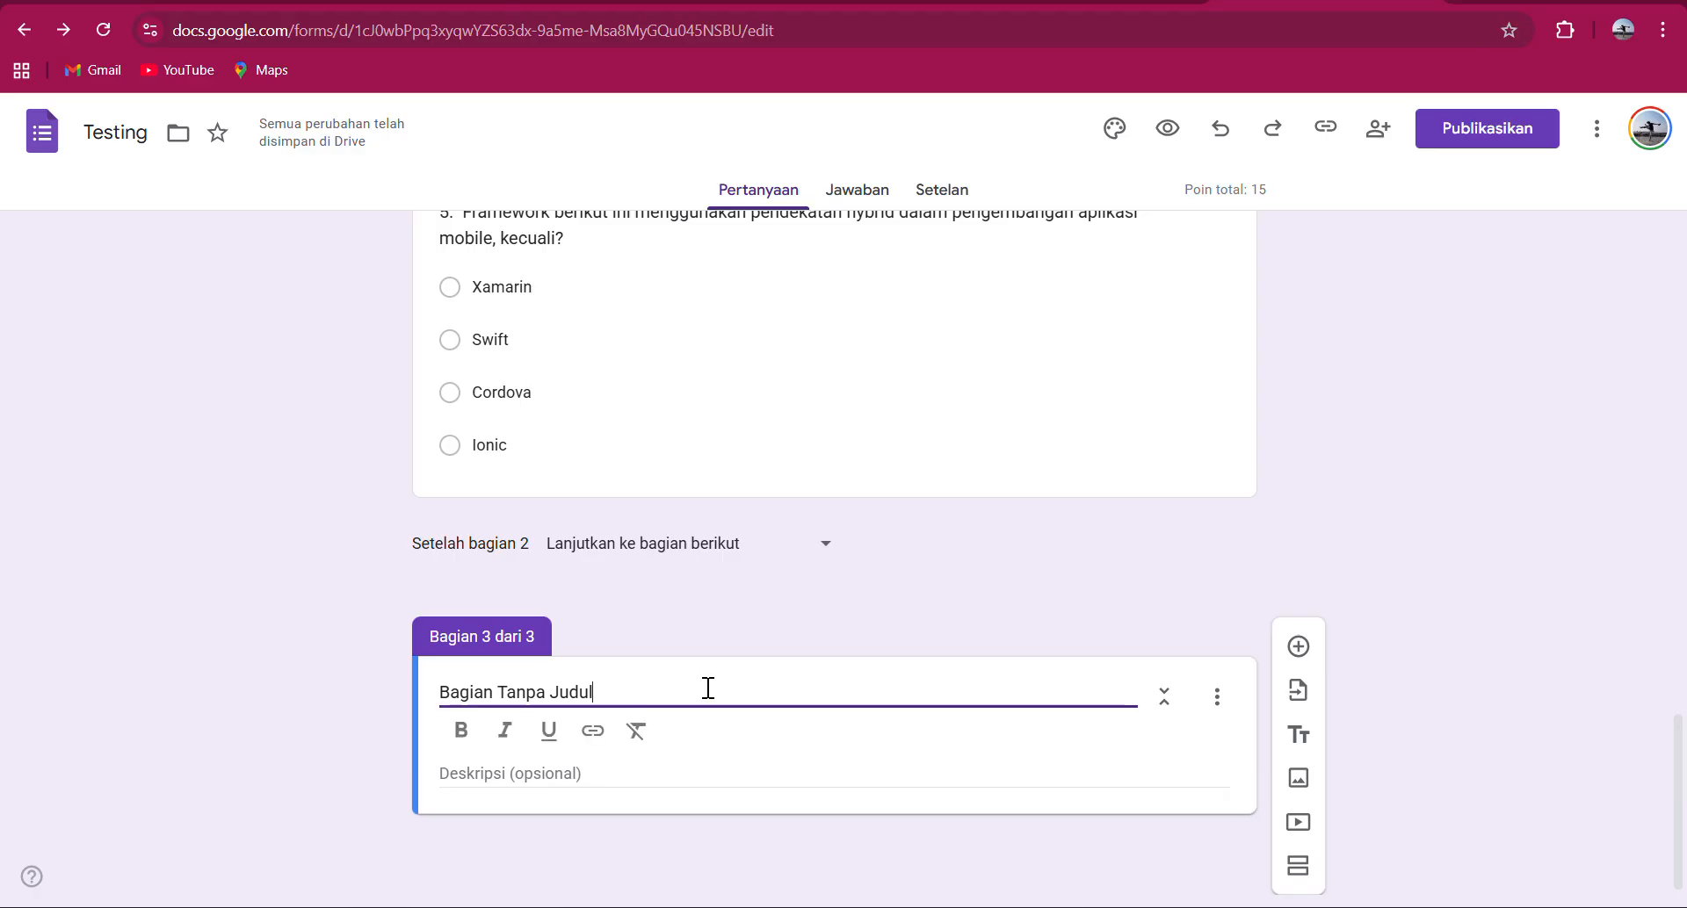
pyautogui.click(1297, 650)
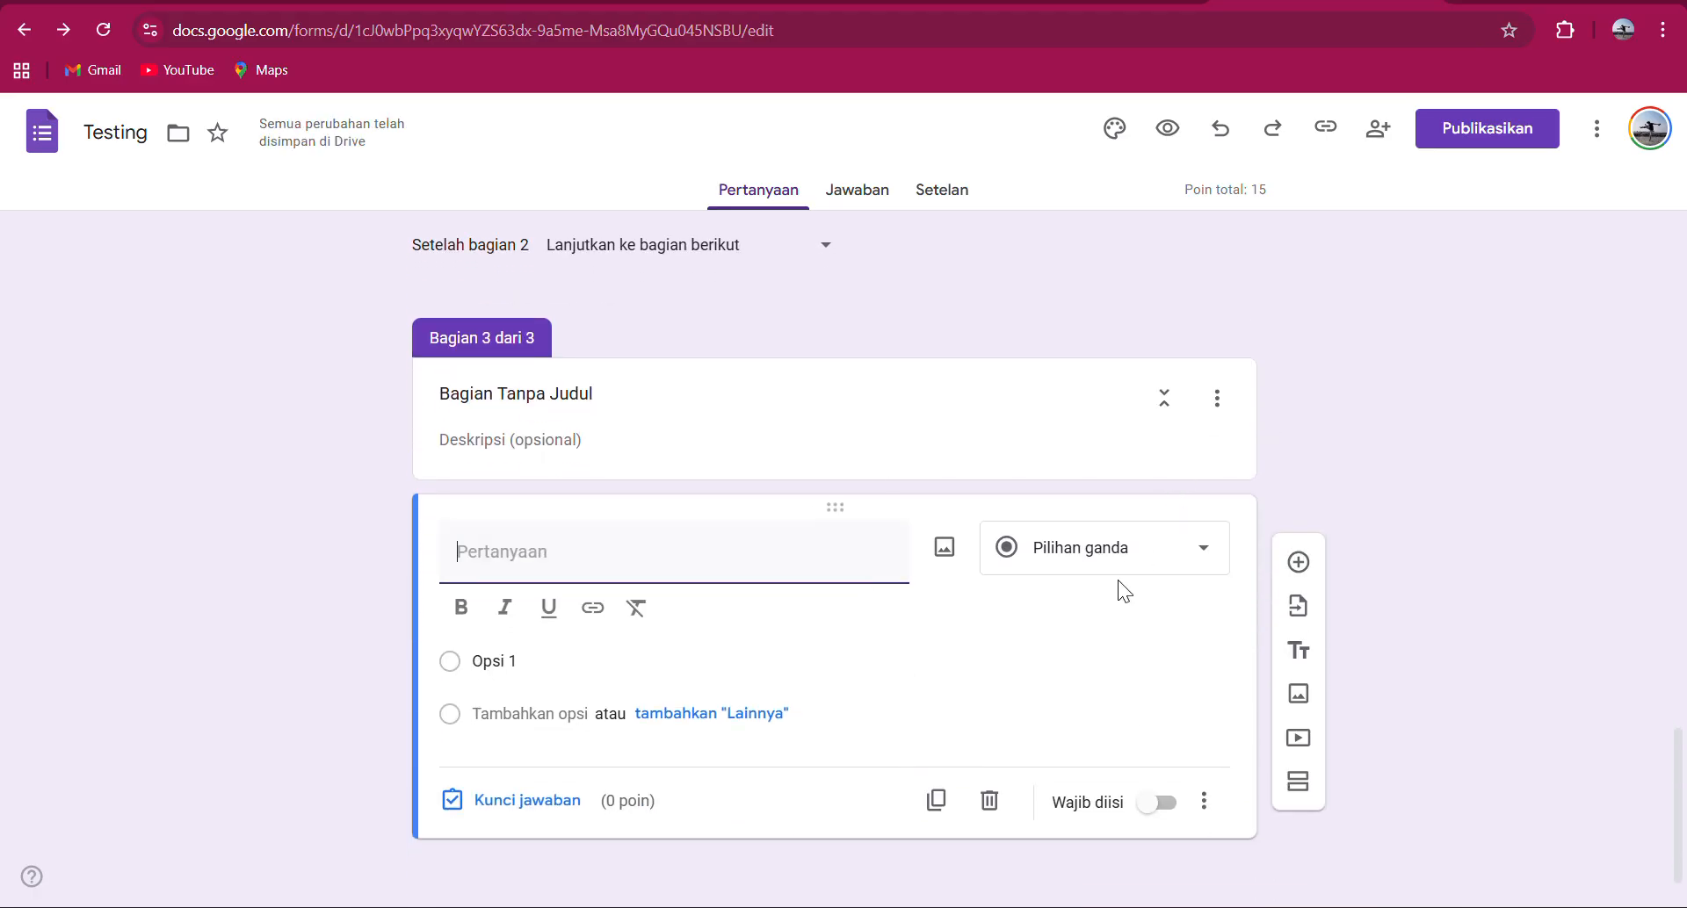
pyautogui.click(1131, 570)
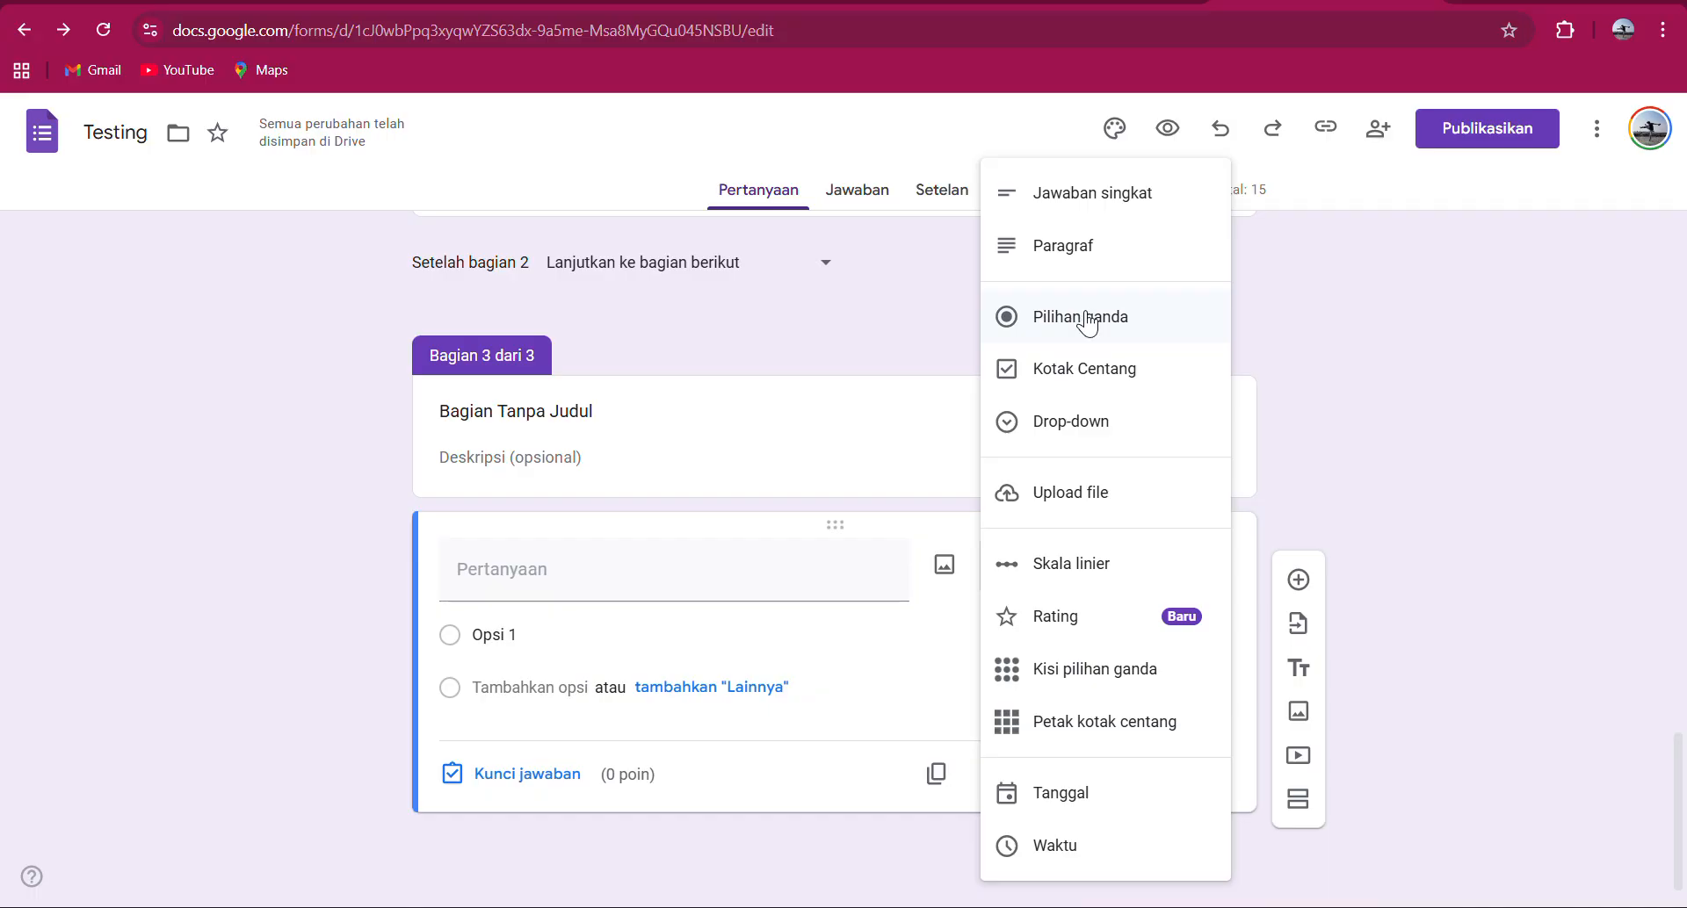
pyautogui.click(1145, 387)
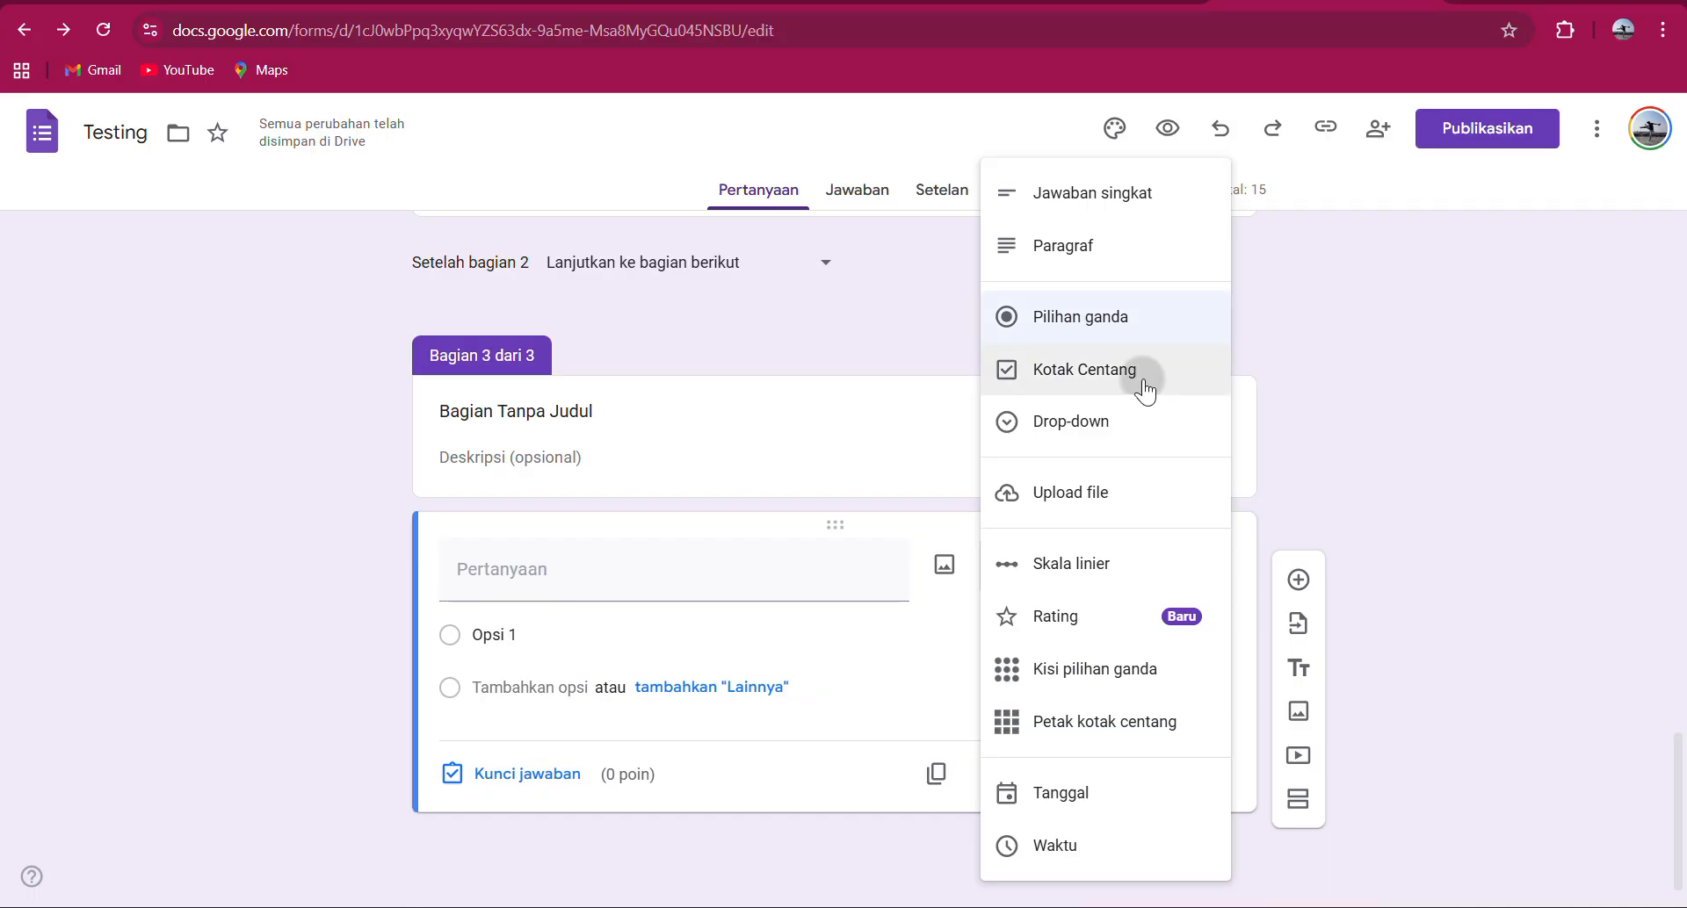
# Enter "pilih makan kesukaan kalian dibawah ini" as the text of the Kotak Centang question.
pyautogui.click(671, 577)
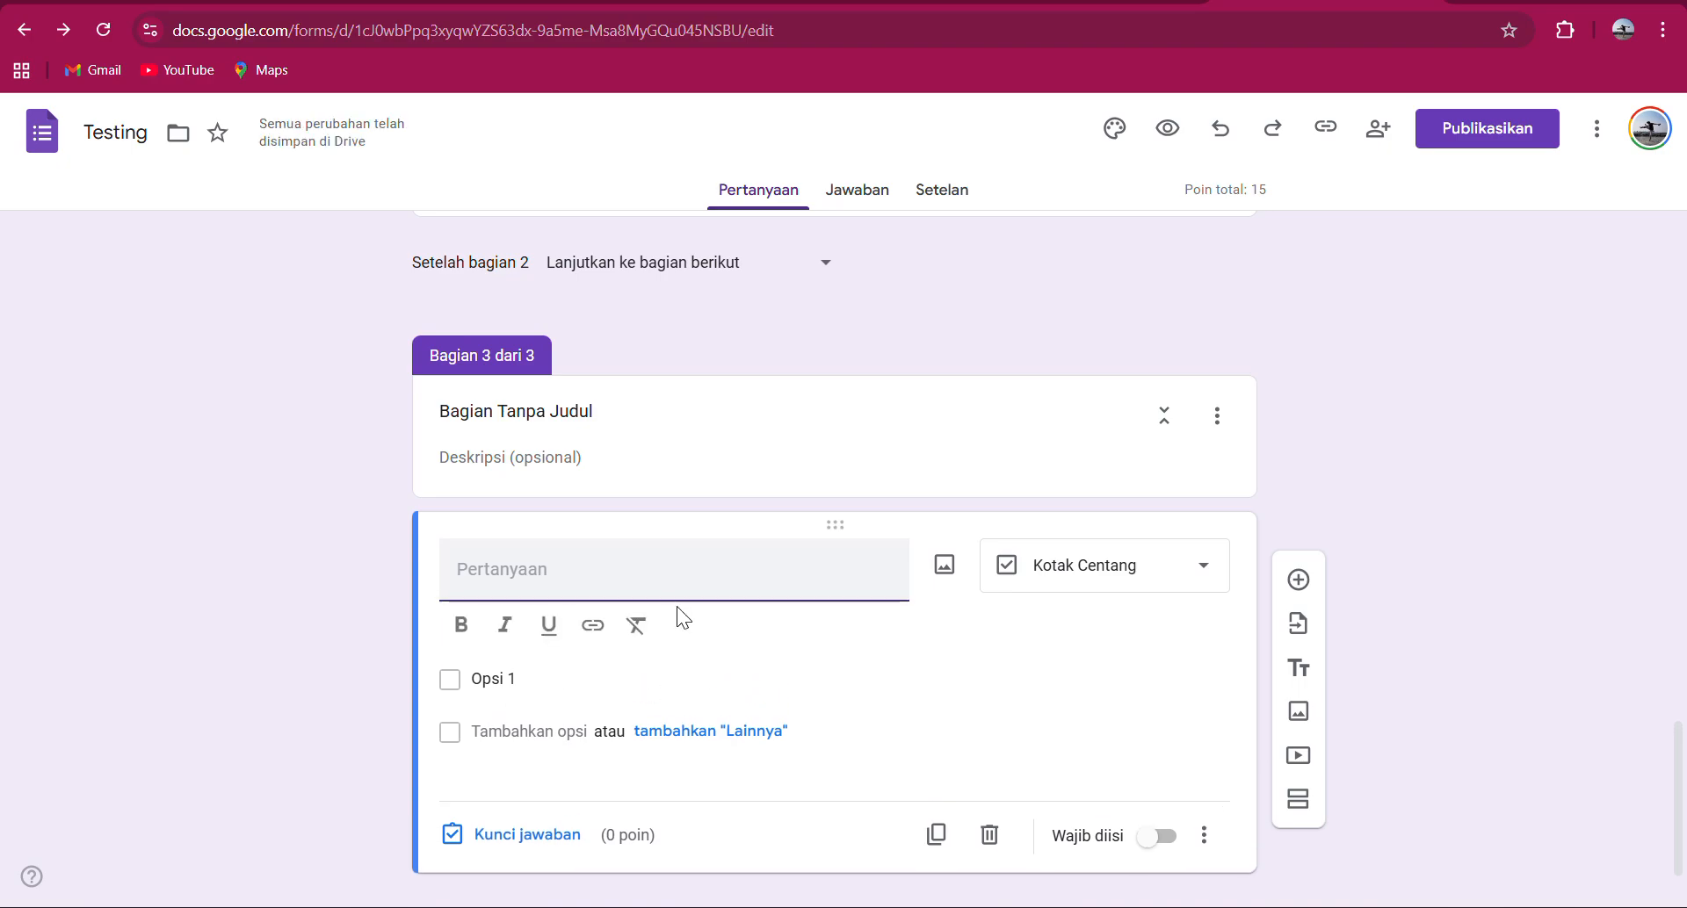
pyautogui.write('pilih ')
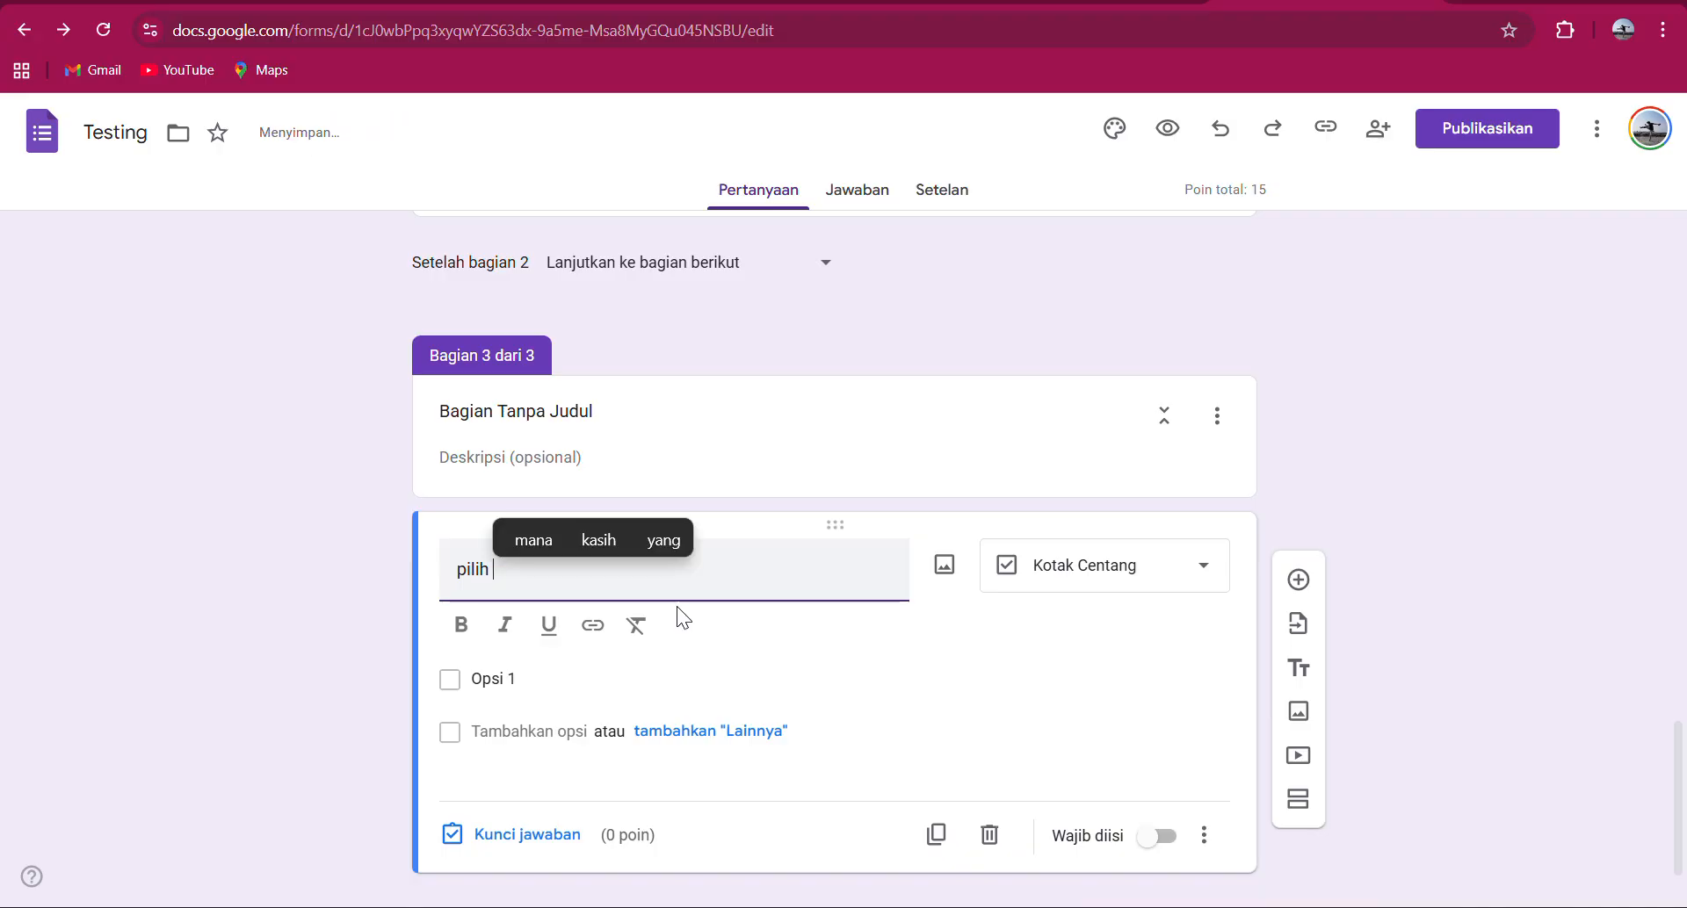
pyautogui.write('makan ')
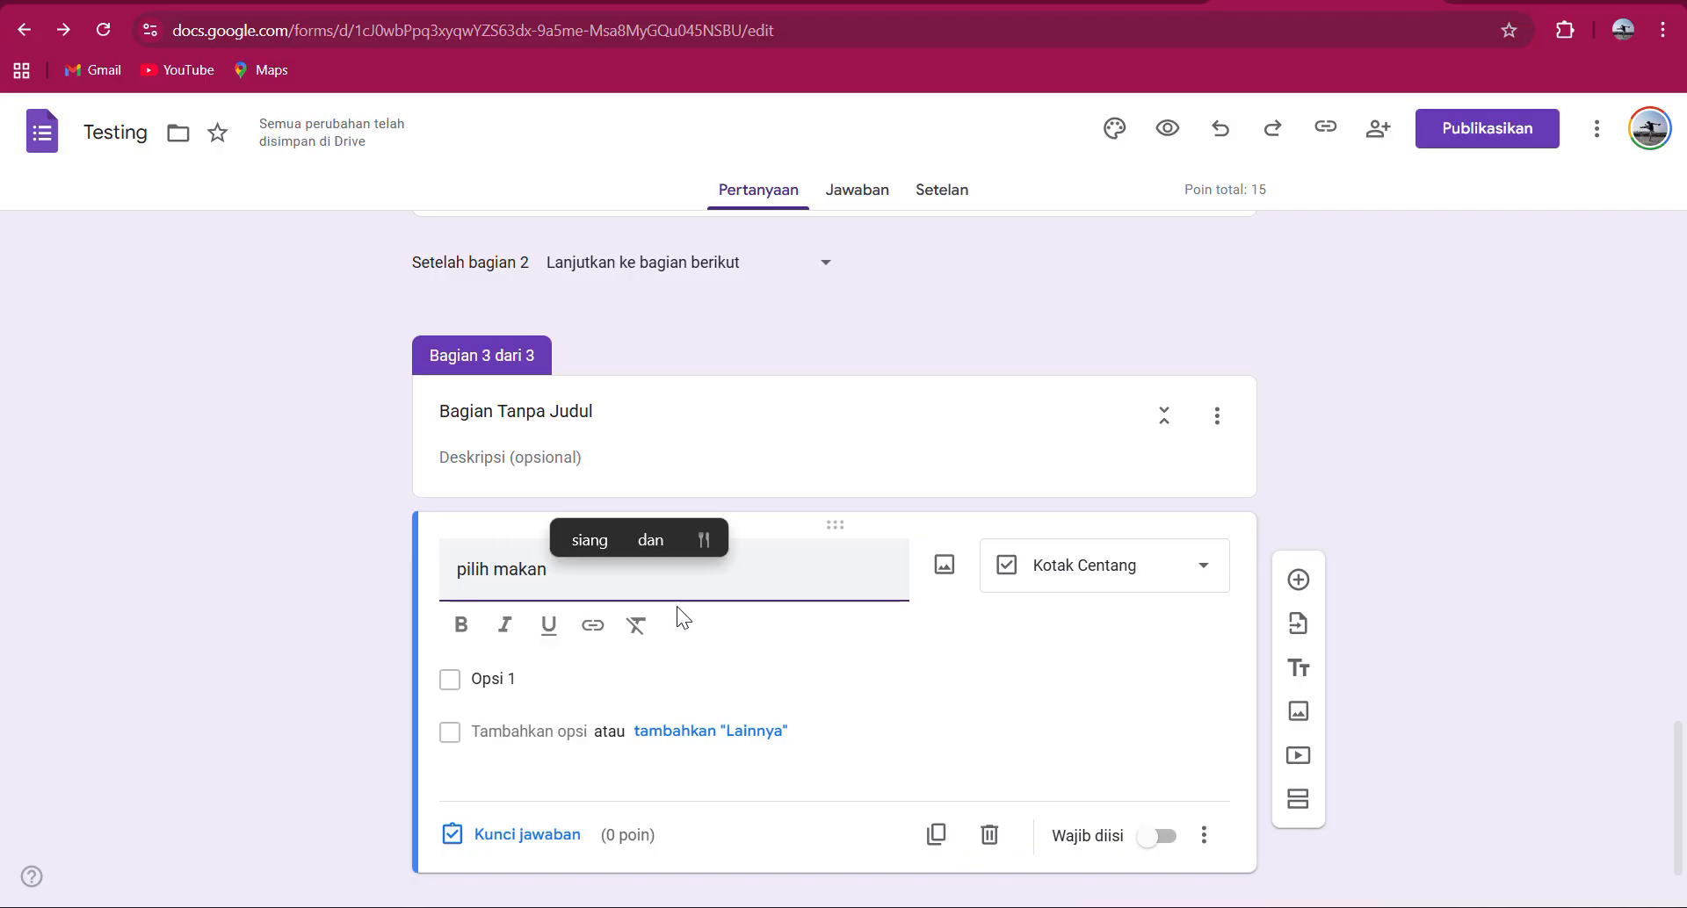
pyautogui.write('kesukaan ')
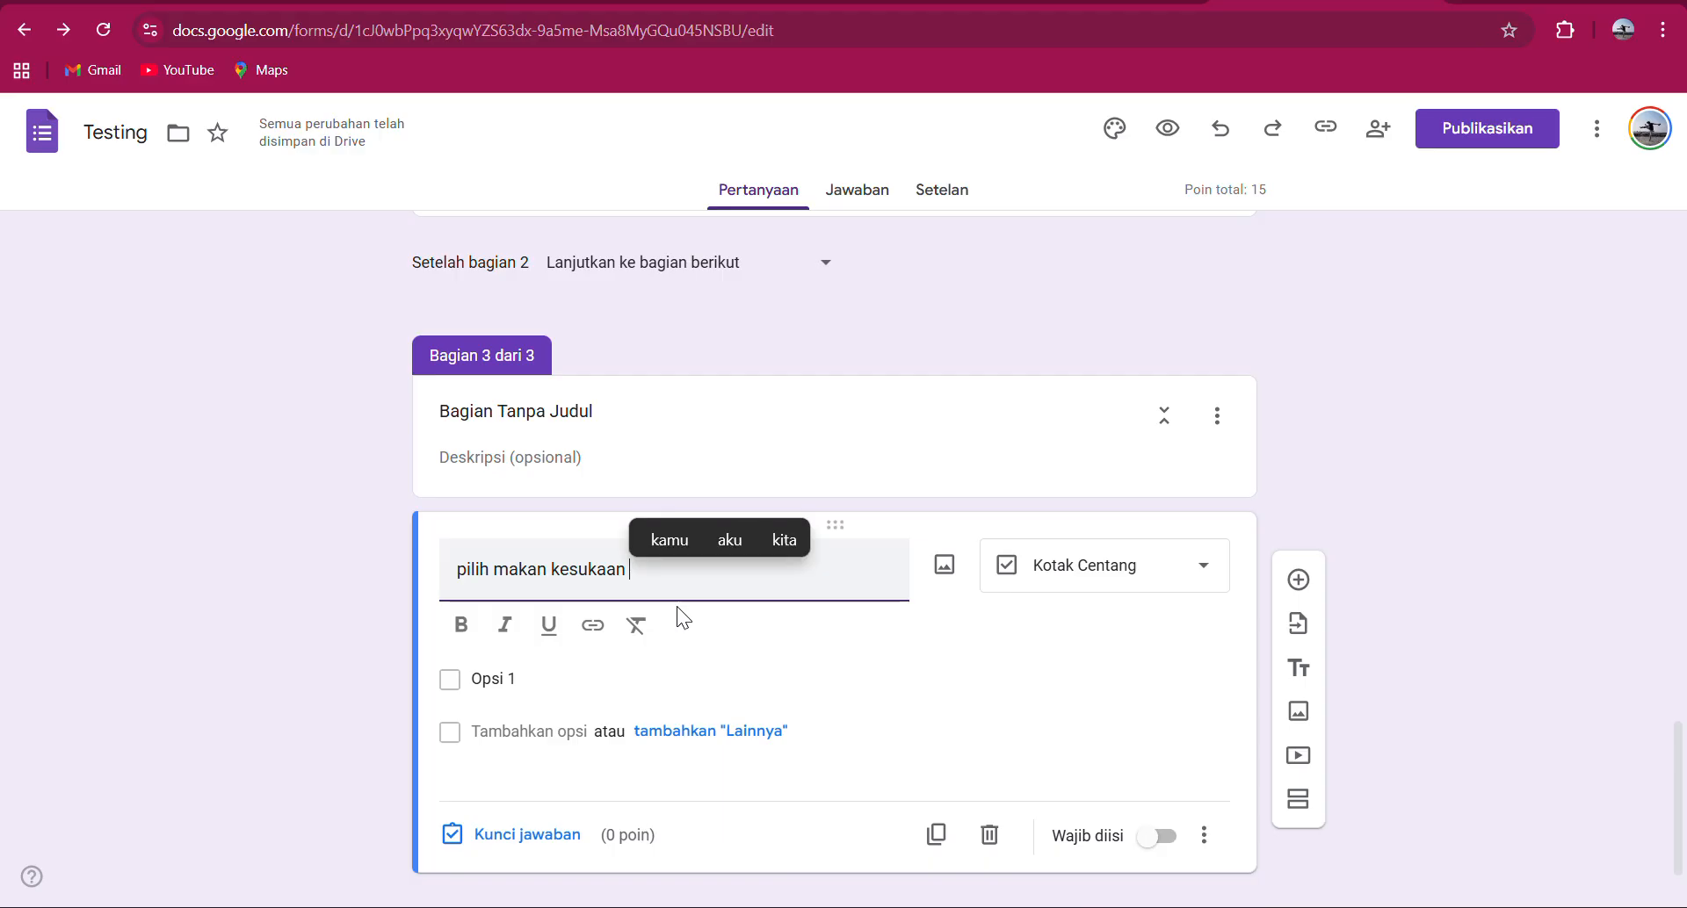
pyautogui.write('kalian di')
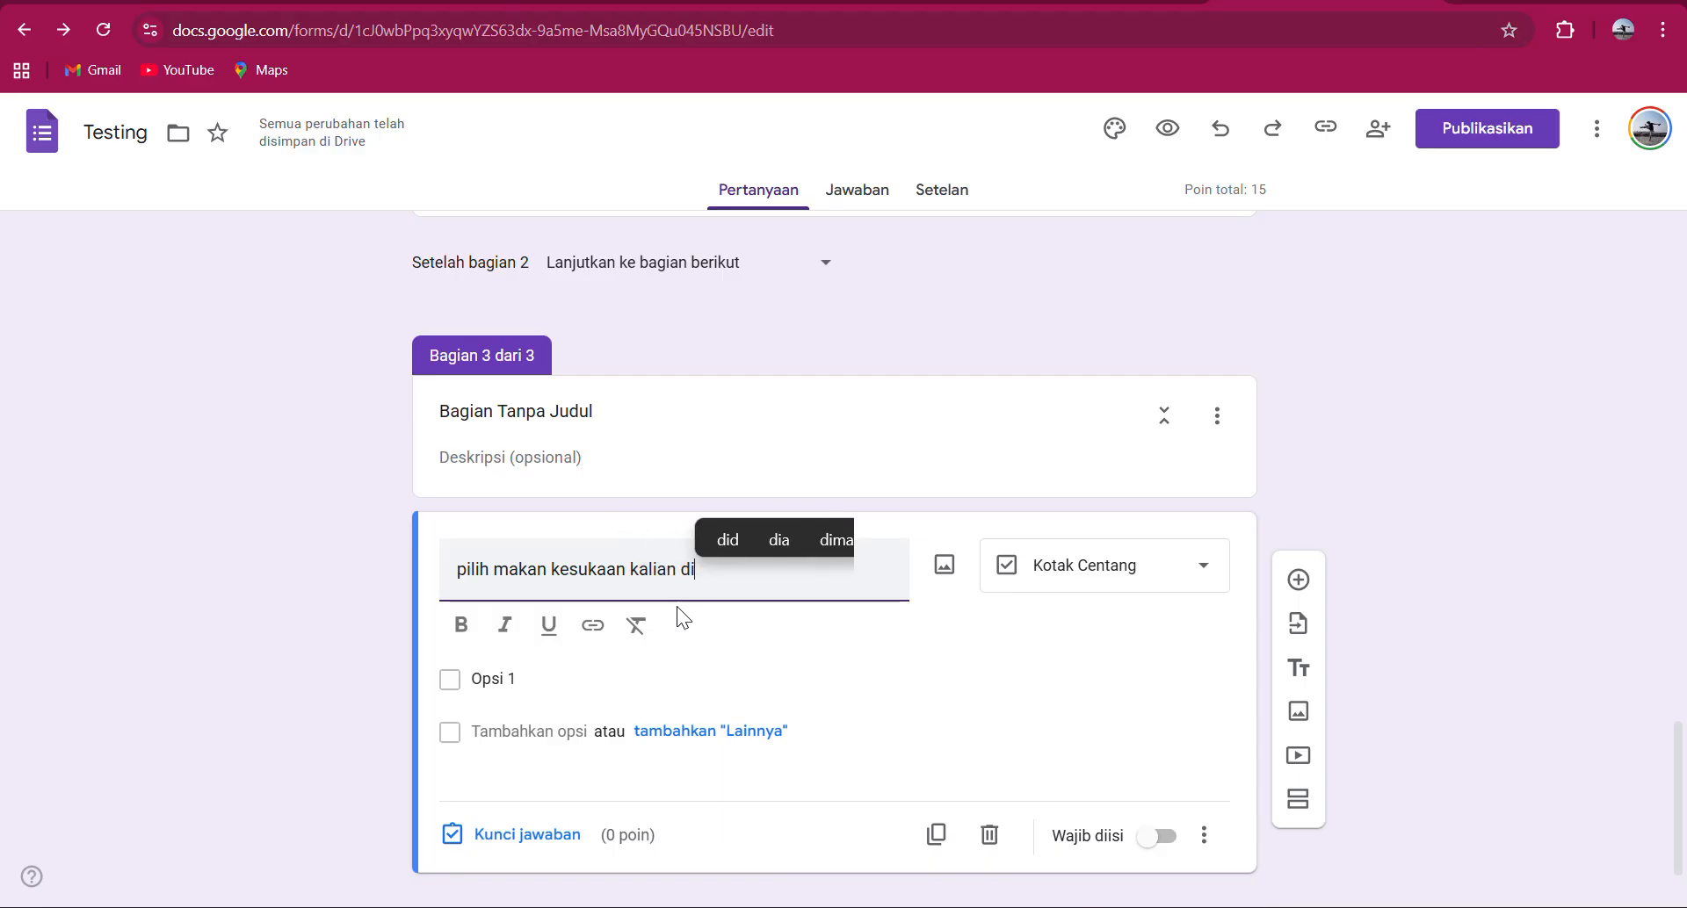
pyautogui.write('bawah ini')
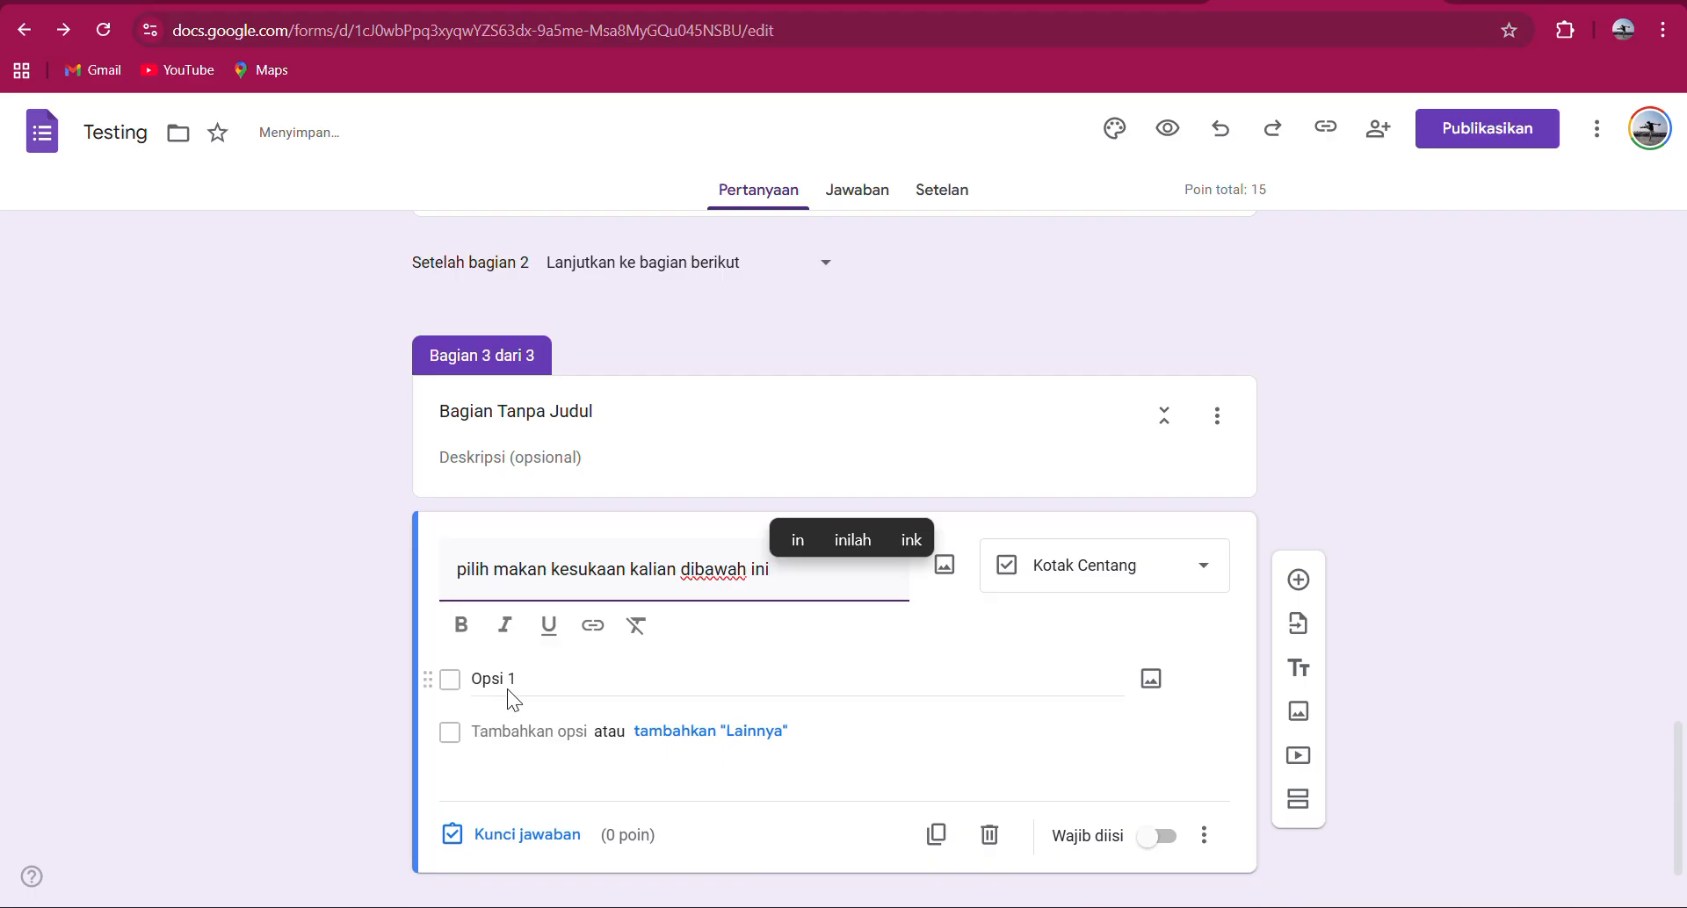
# Fill in the first three checkbox options as "nasi goreng", "ikan pepes" and "ayam bakar".
pyautogui.click(512, 680)
pyautogui.write('nasi')
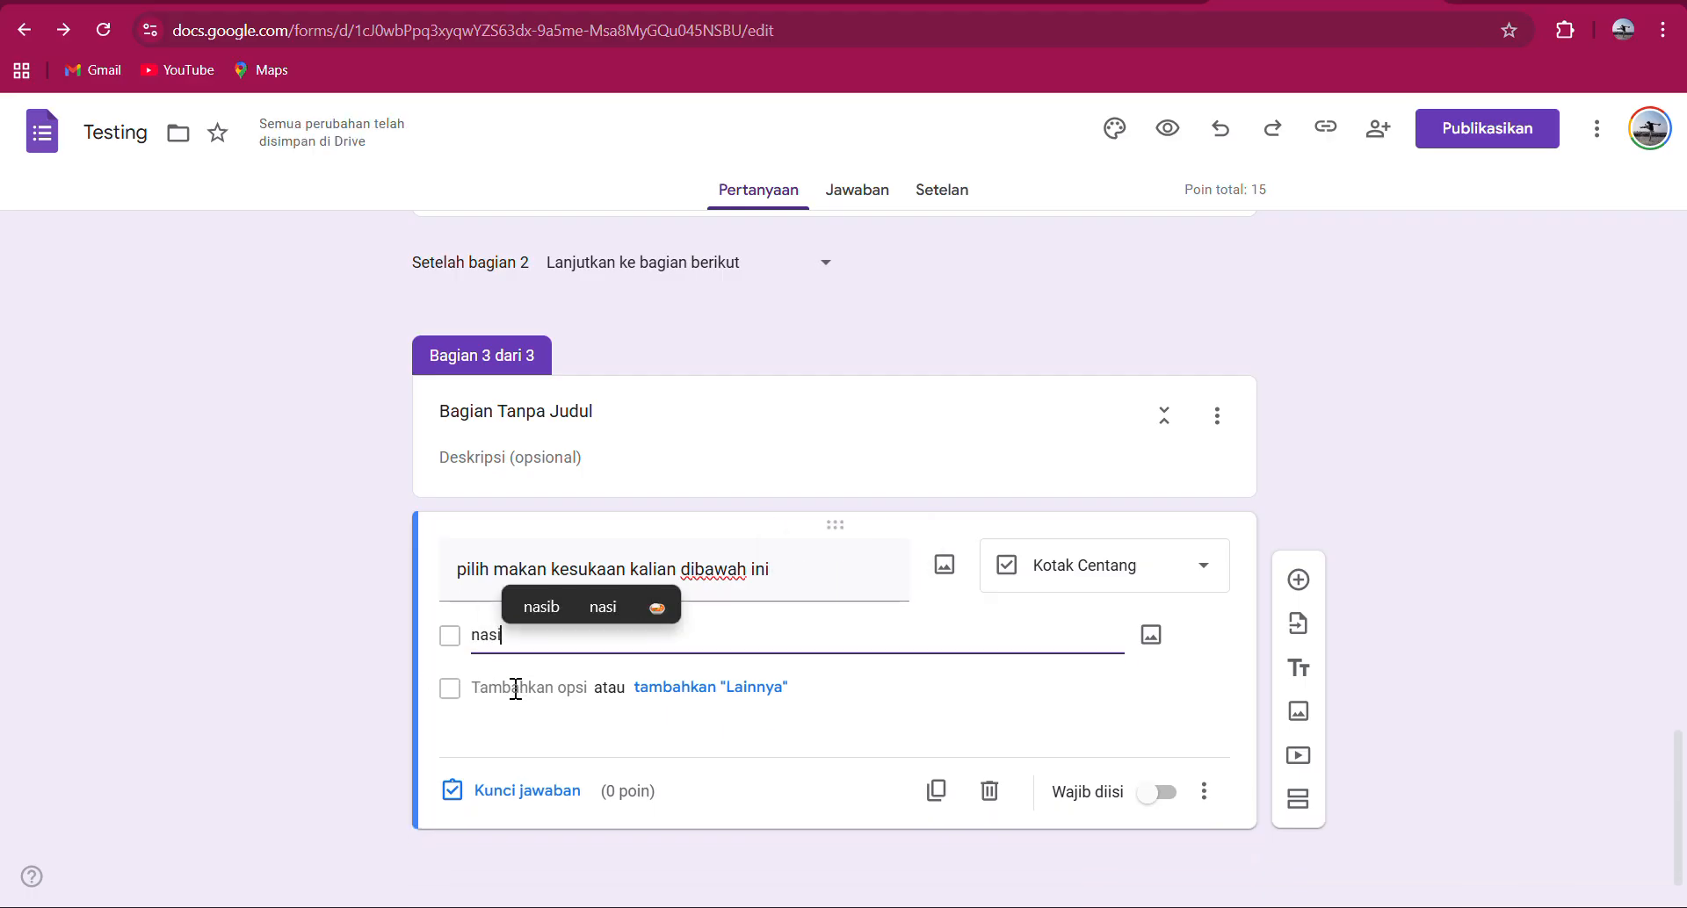
pyautogui.write(' gore')
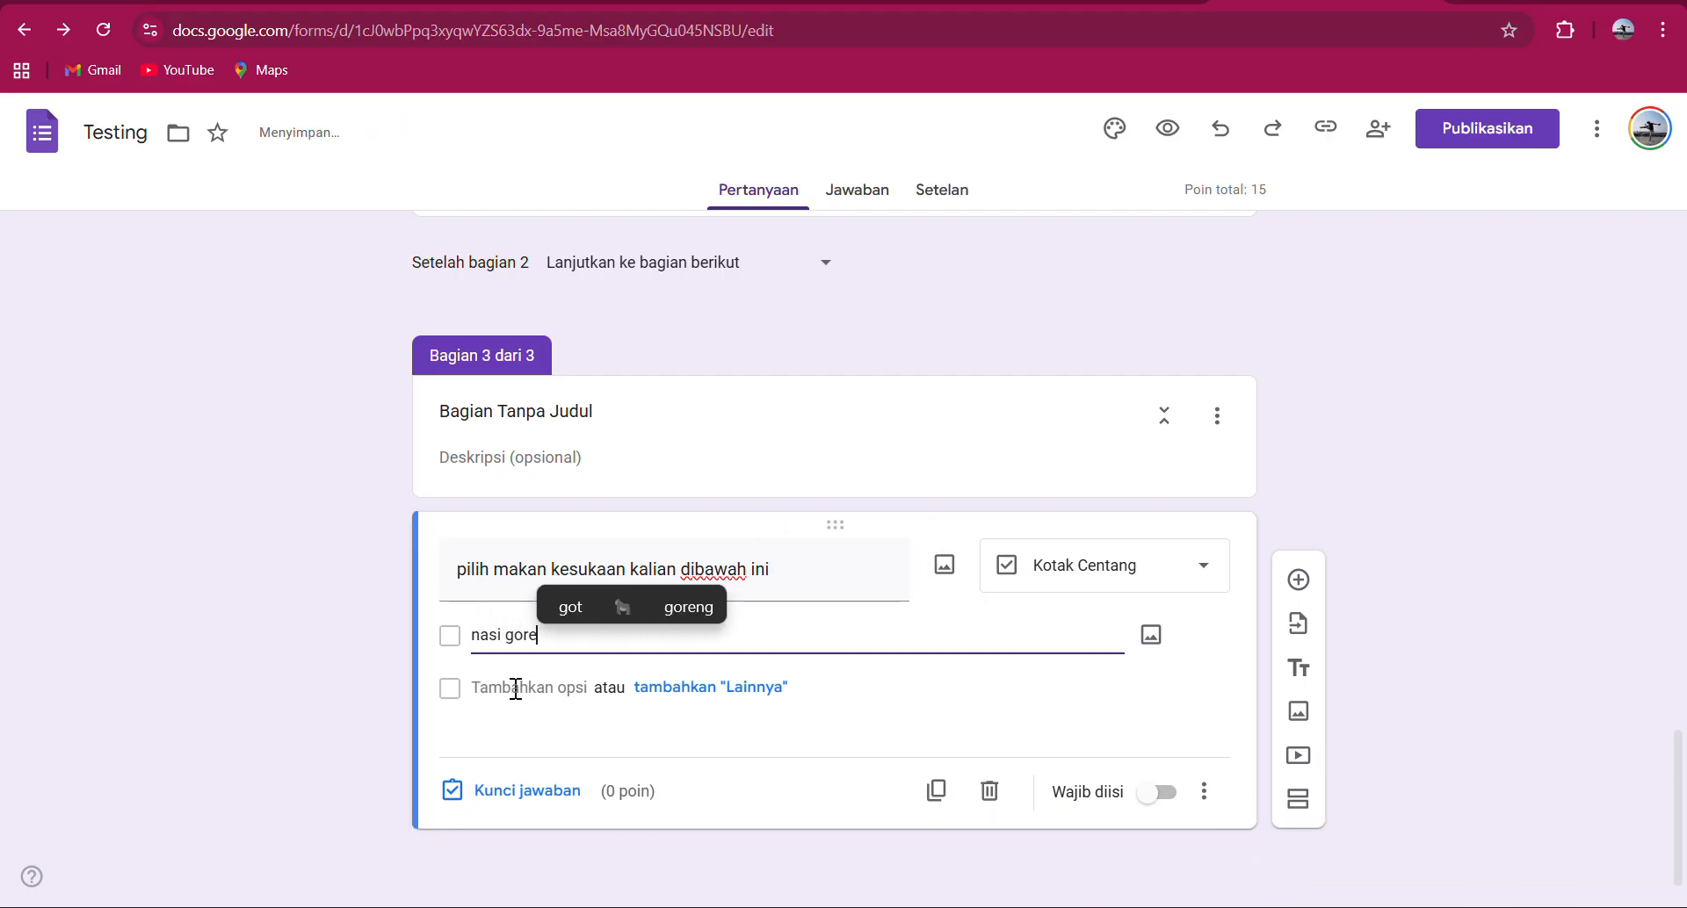
pyautogui.write('ng')
pyautogui.click(516, 688)
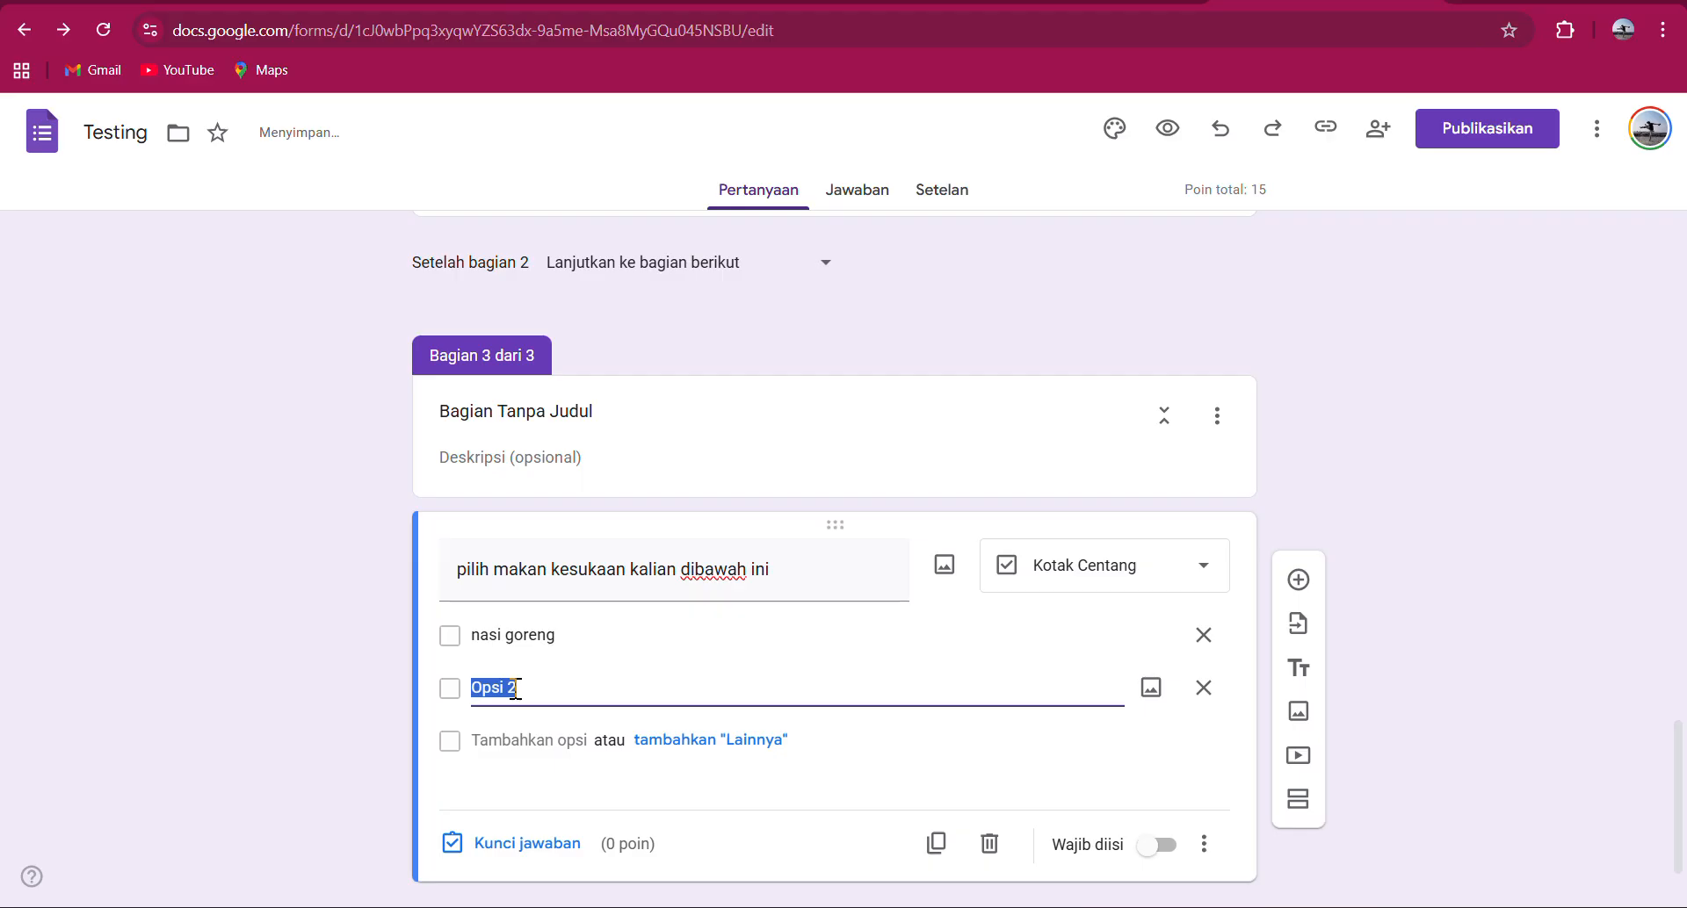
pyautogui.write('ikan')
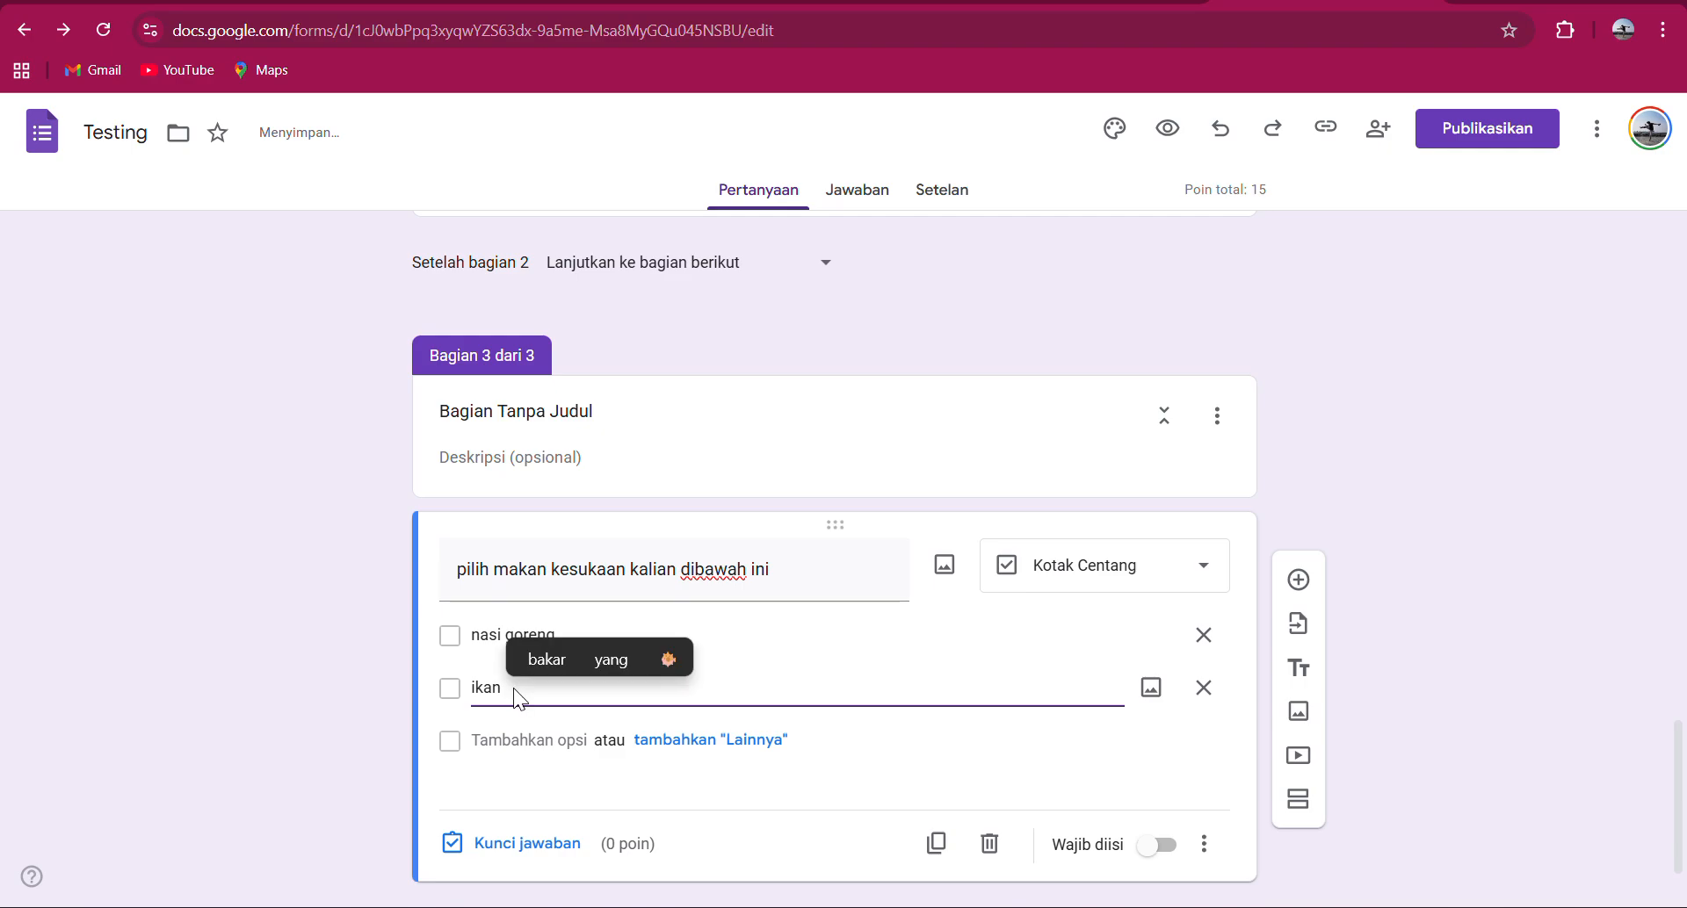
pyautogui.write(' pepes')
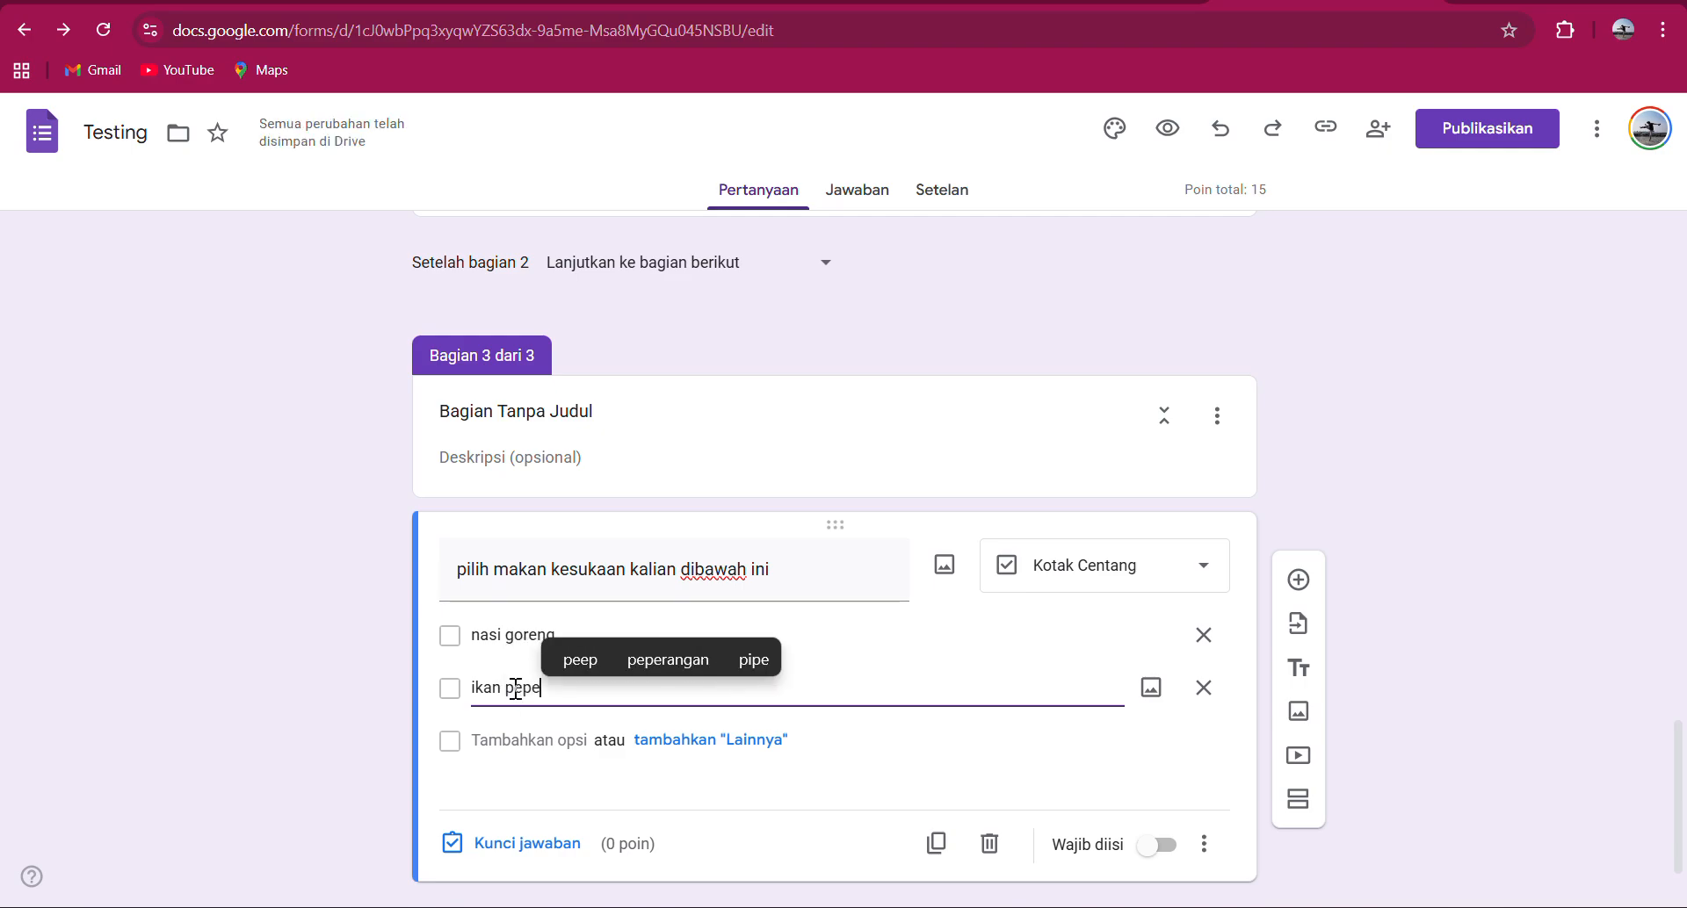
pyautogui.press('Return')
pyautogui.write('aya')
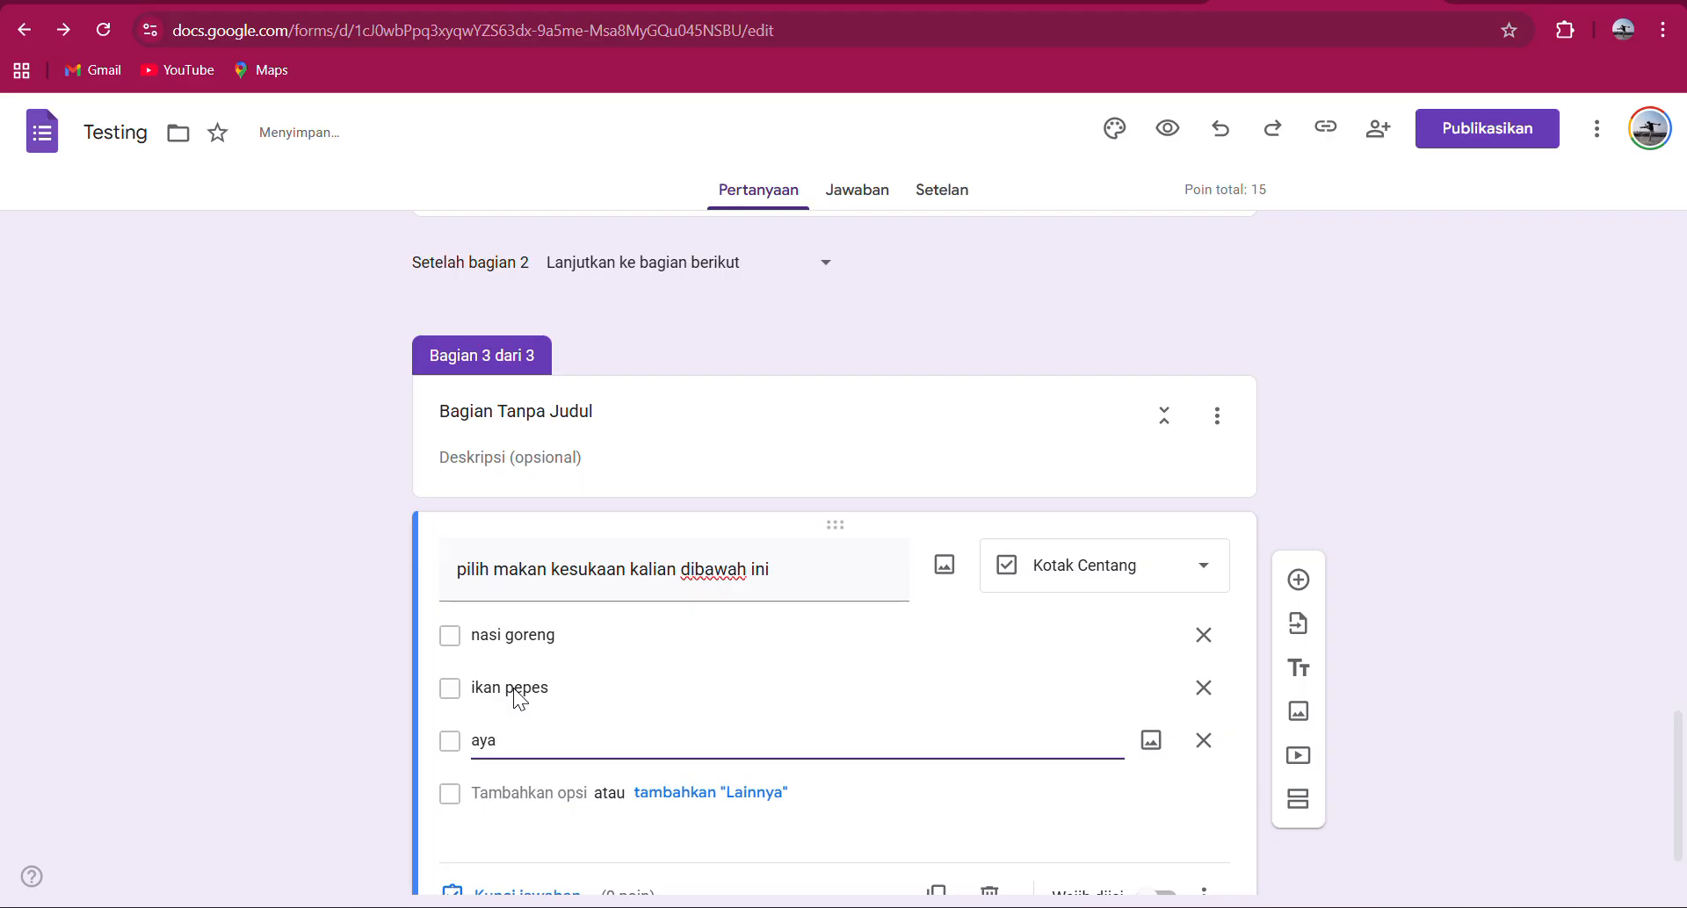
pyautogui.write('m bakar')
# Add the checkbox options "sate kambing", "mie ayam" and "bakso" below "ayam bakar".
pyautogui.press('Return')
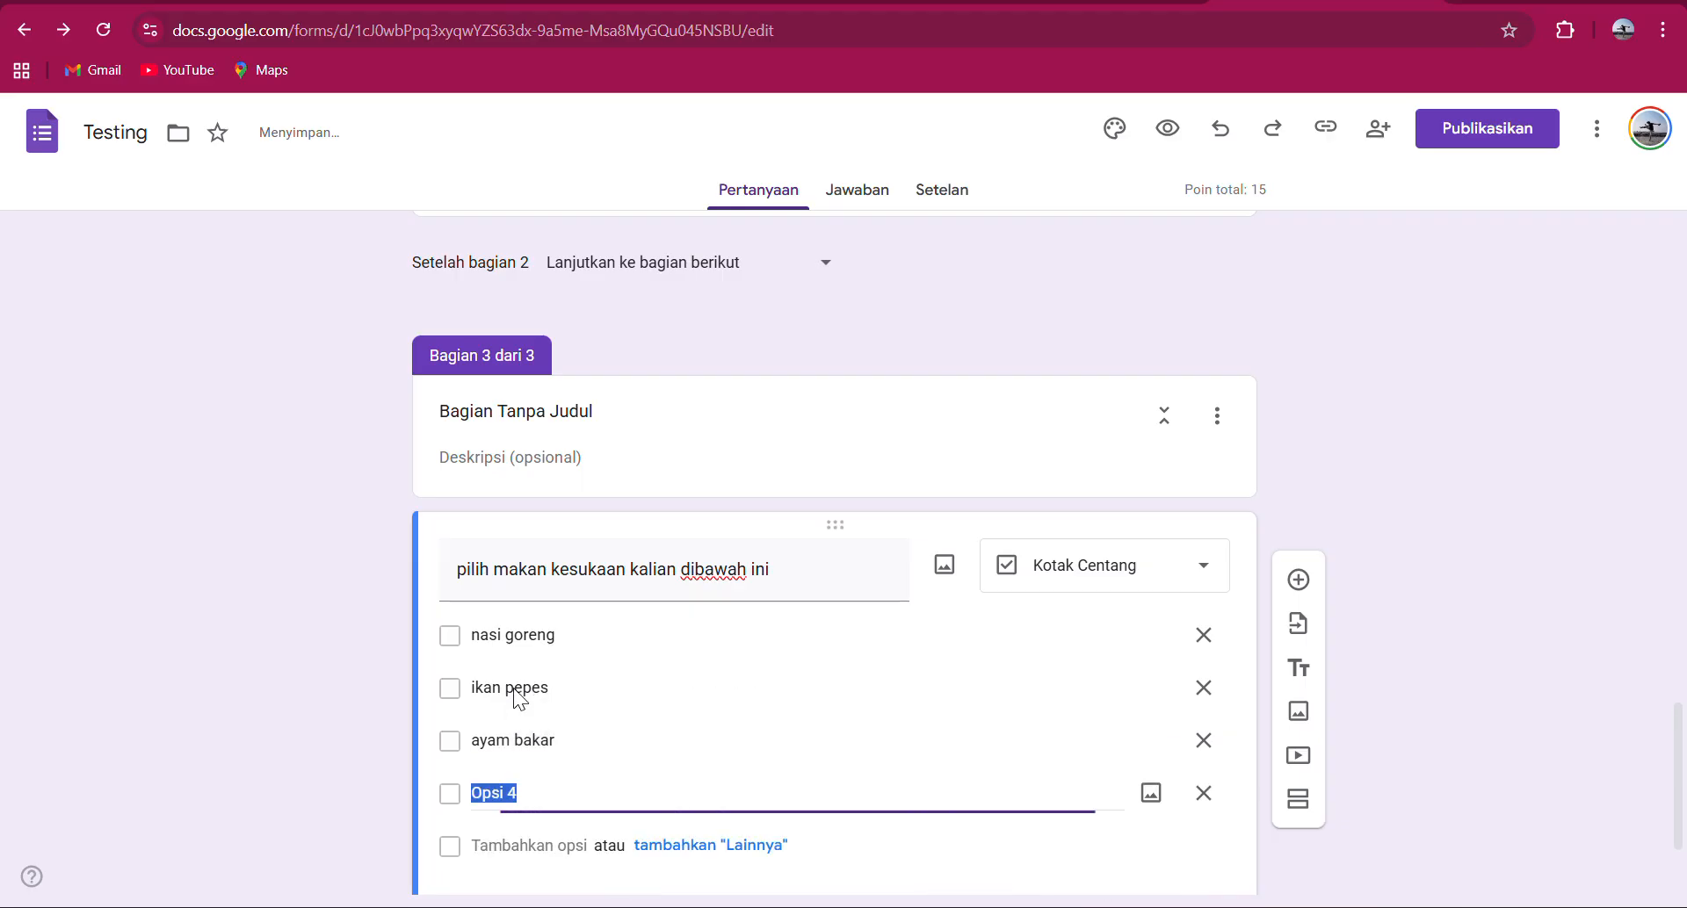
pyautogui.write('sate')
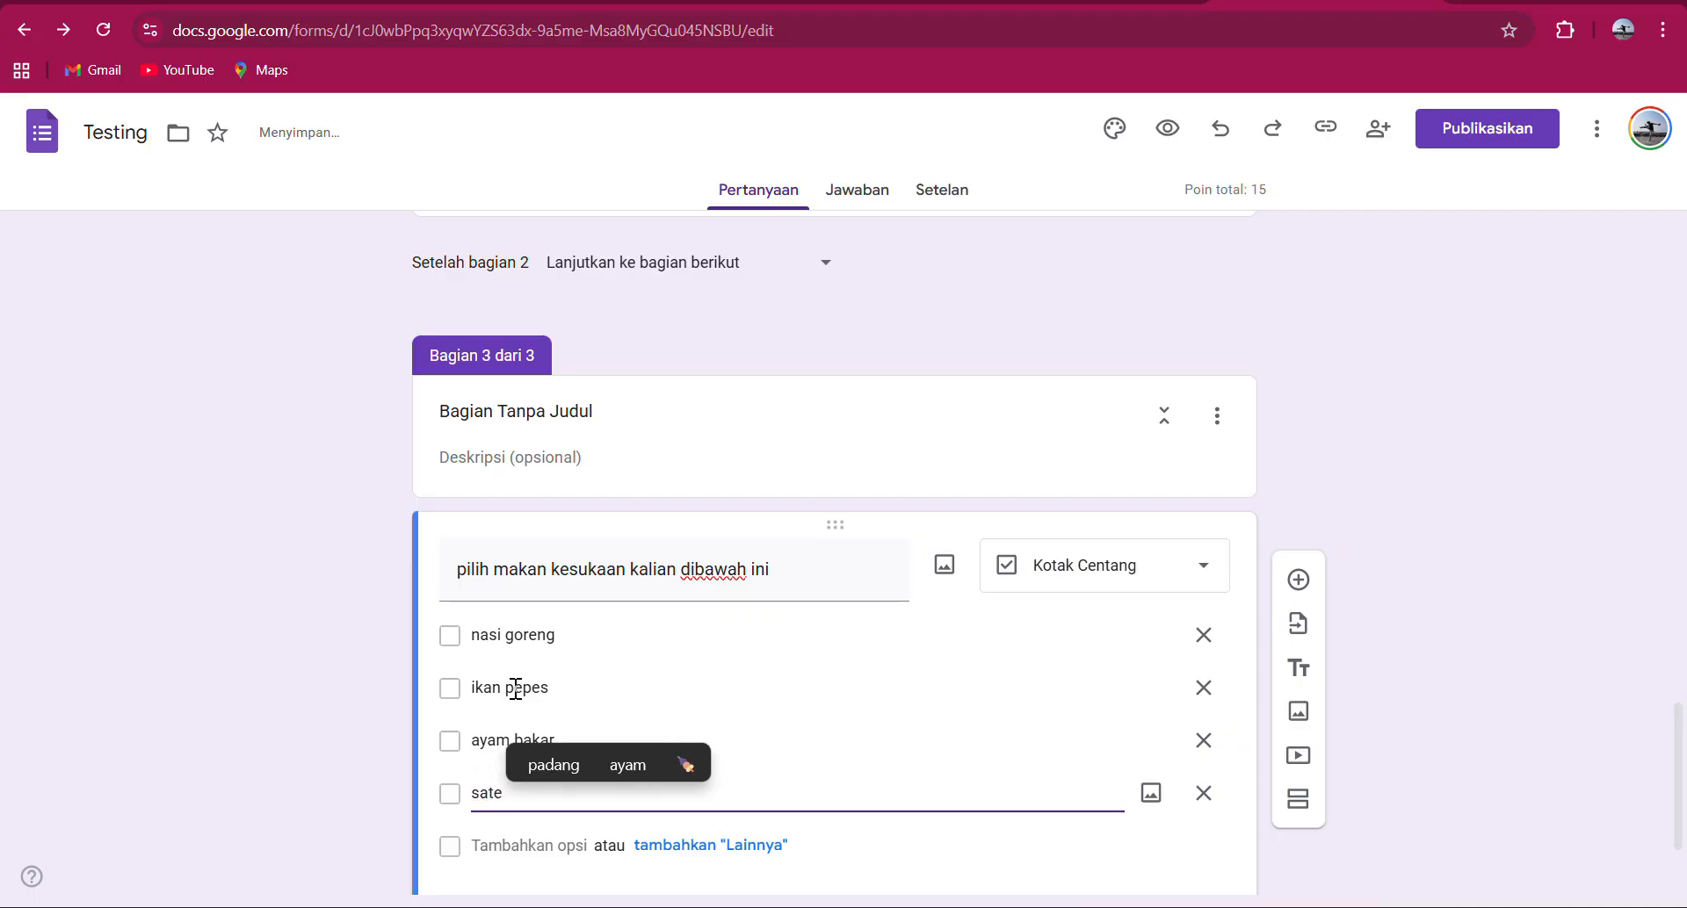
pyautogui.write(' kambing')
pyautogui.press('Return')
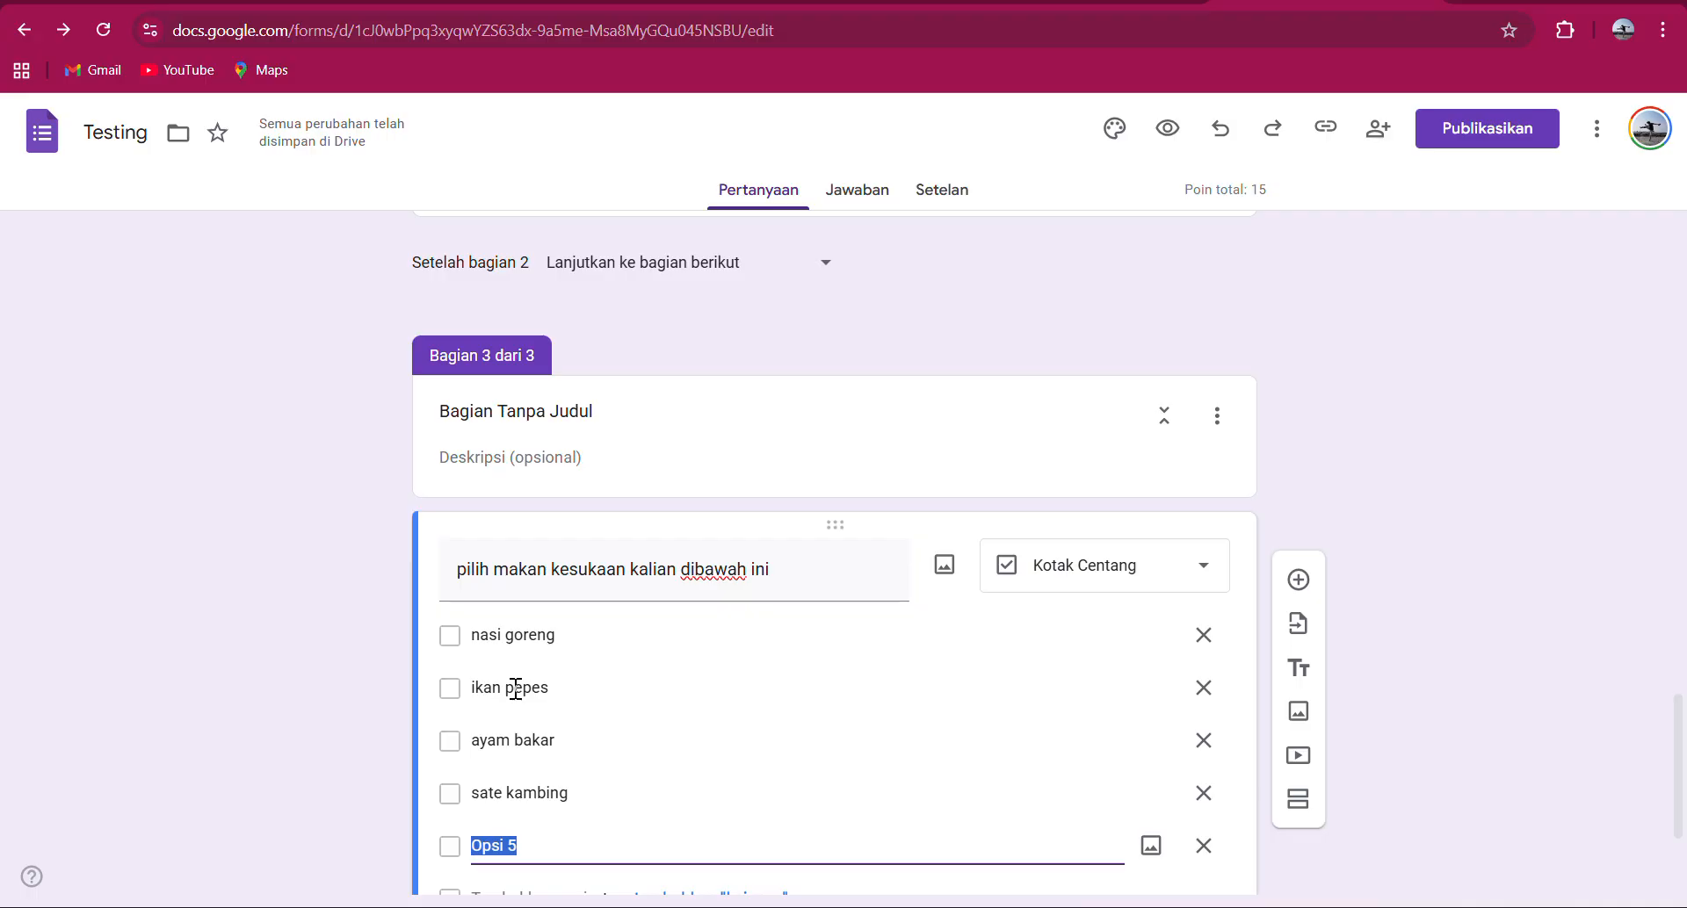
pyautogui.write('mie ayam')
pyautogui.press('Return')
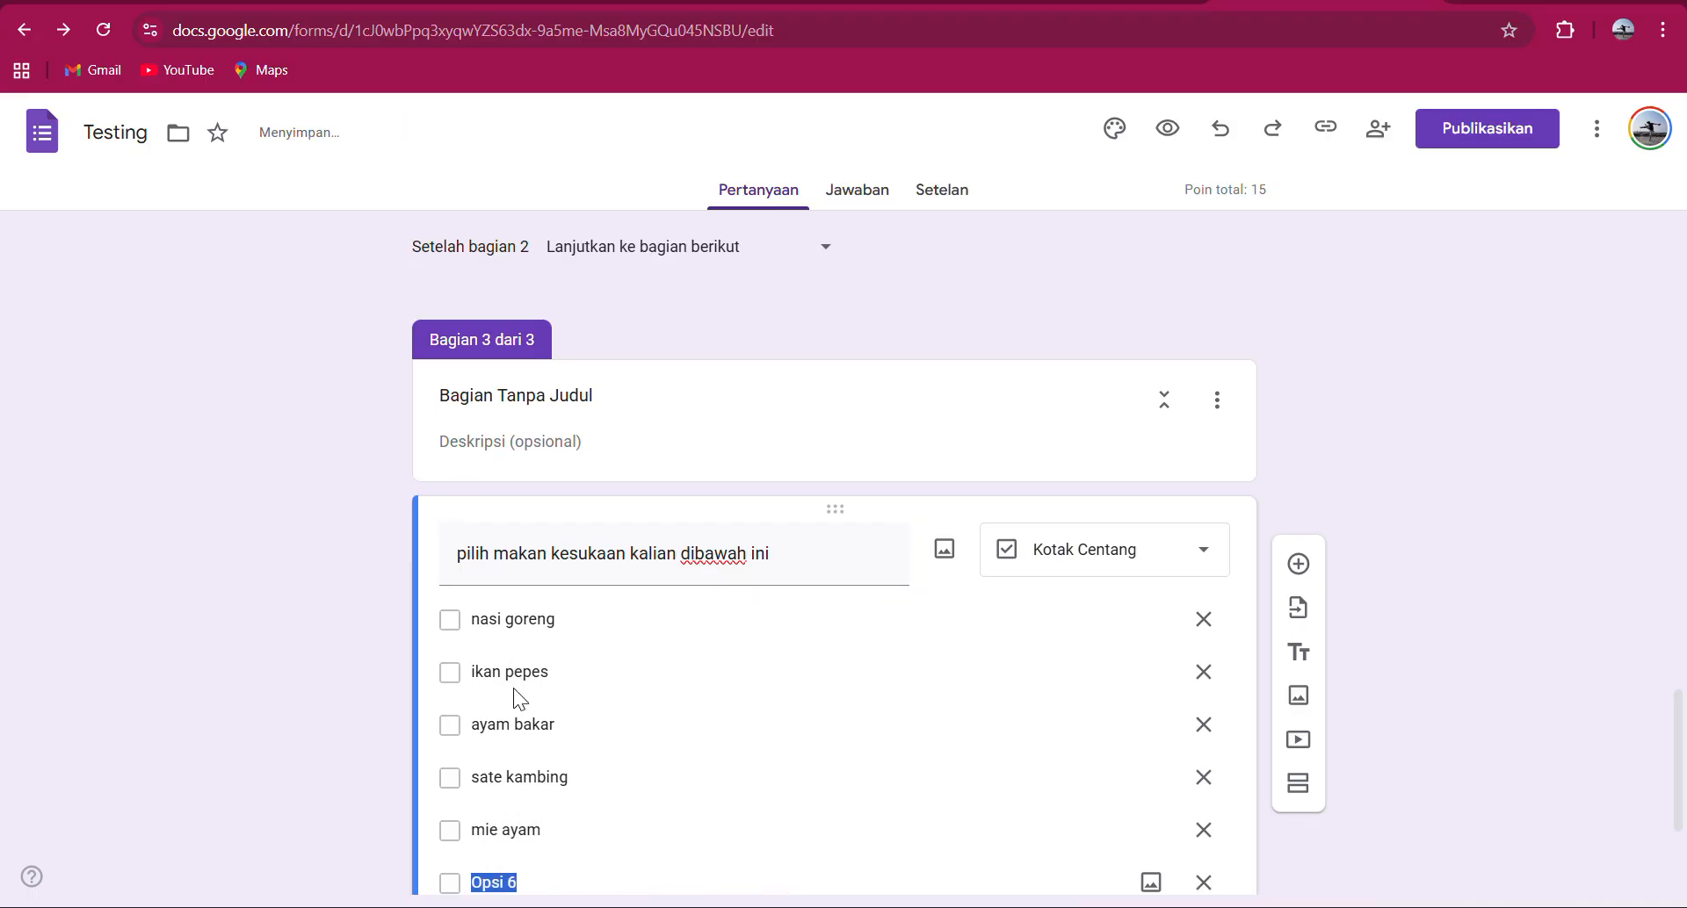
pyautogui.press('BackSpace')
pyautogui.write('bakso')
# Add the checkbox options "roti panggang", "sop", "semangka" and "durian" below "bakso".
pyautogui.press('Return')
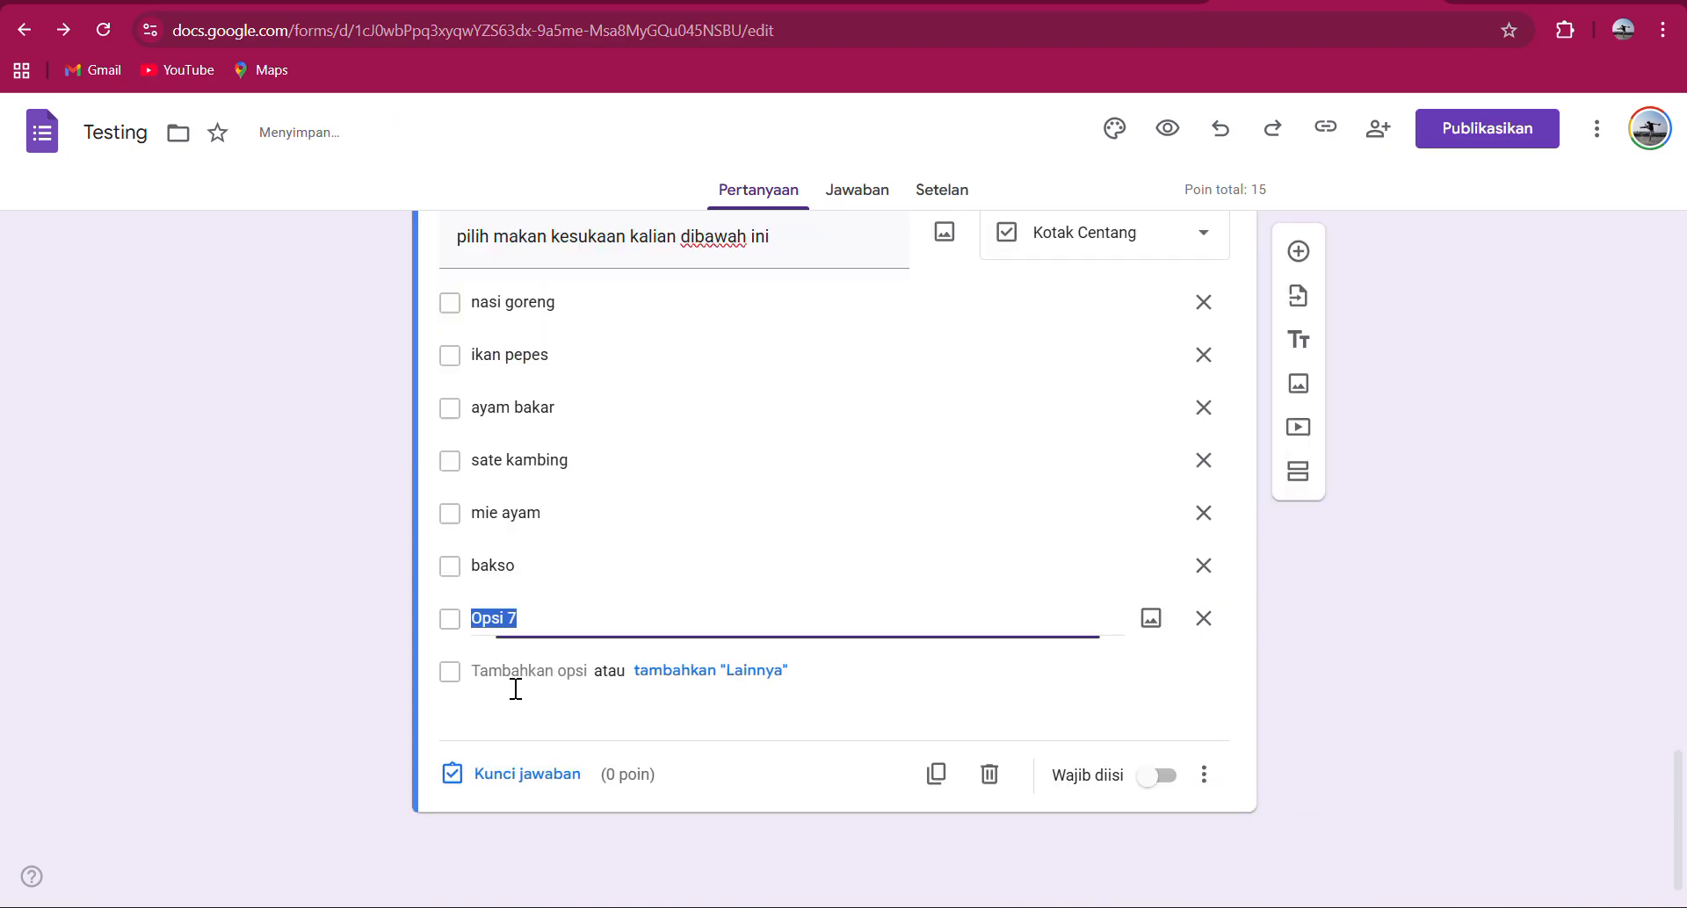
pyautogui.write('roti pangg')
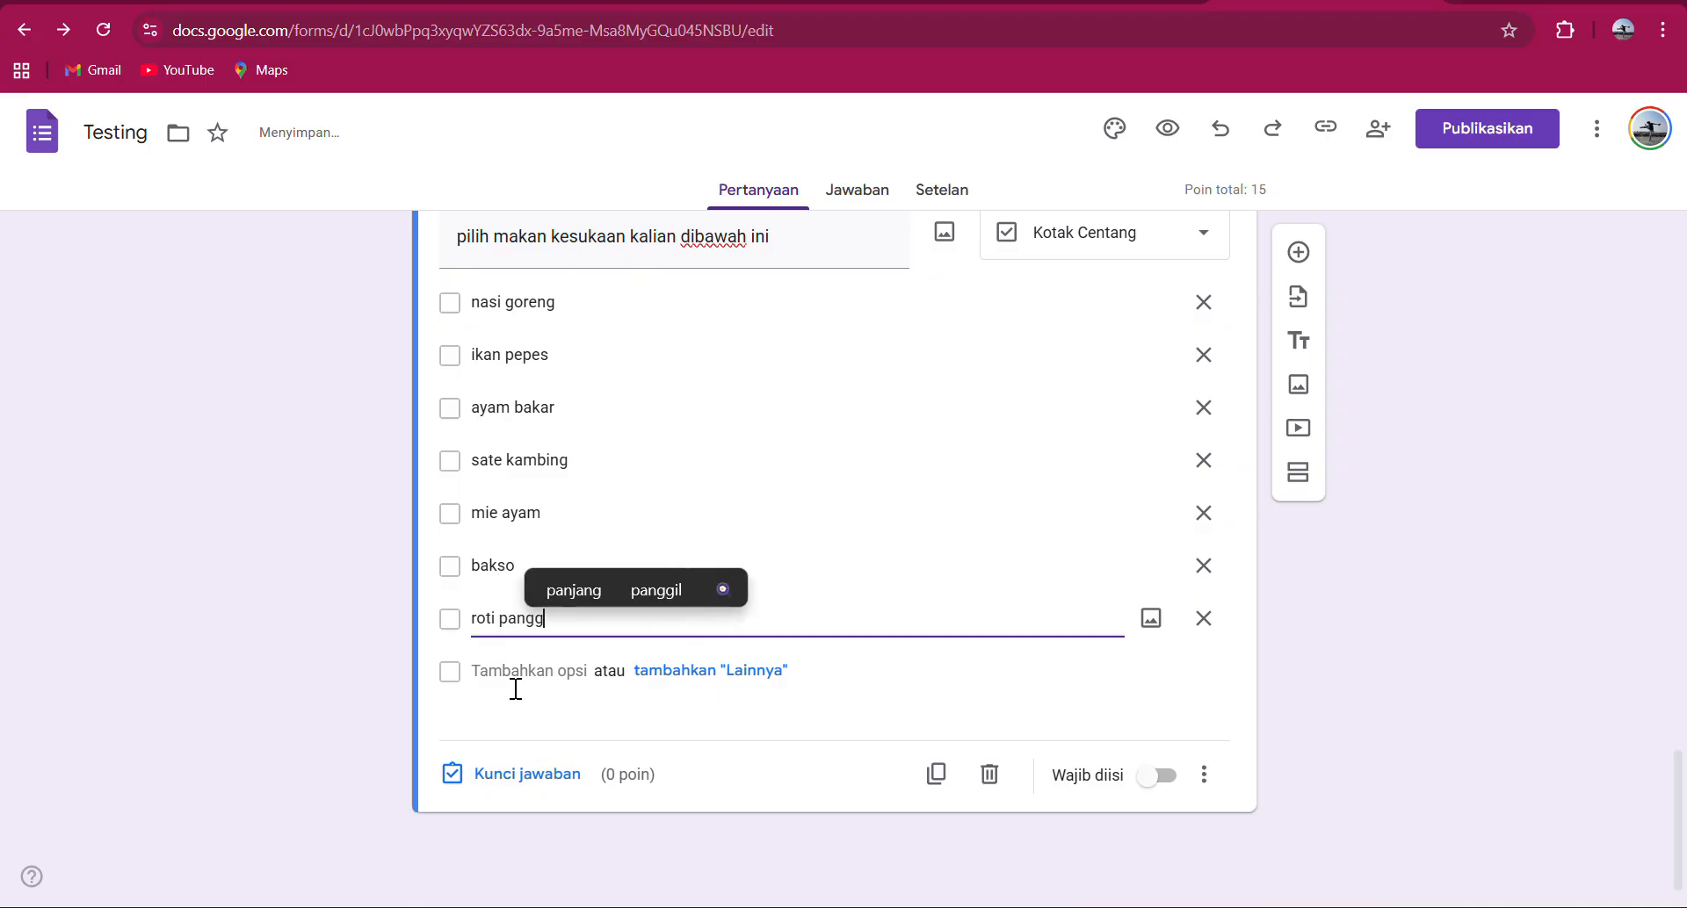
pyautogui.write('ang')
pyautogui.press('Return')
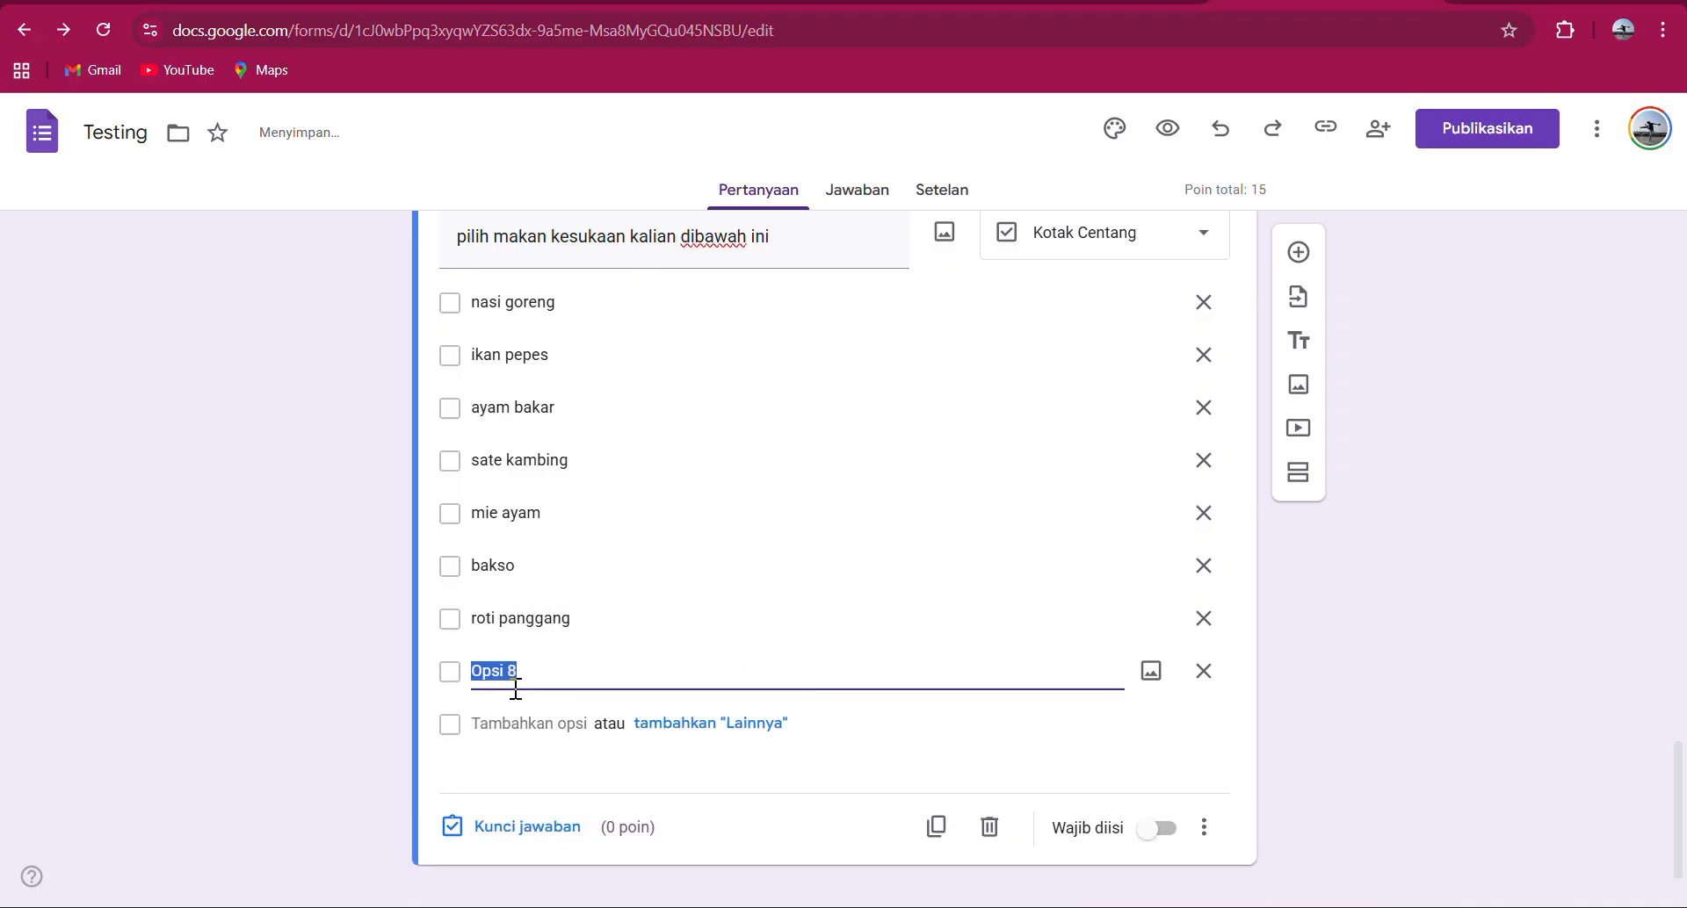
pyautogui.write('sop')
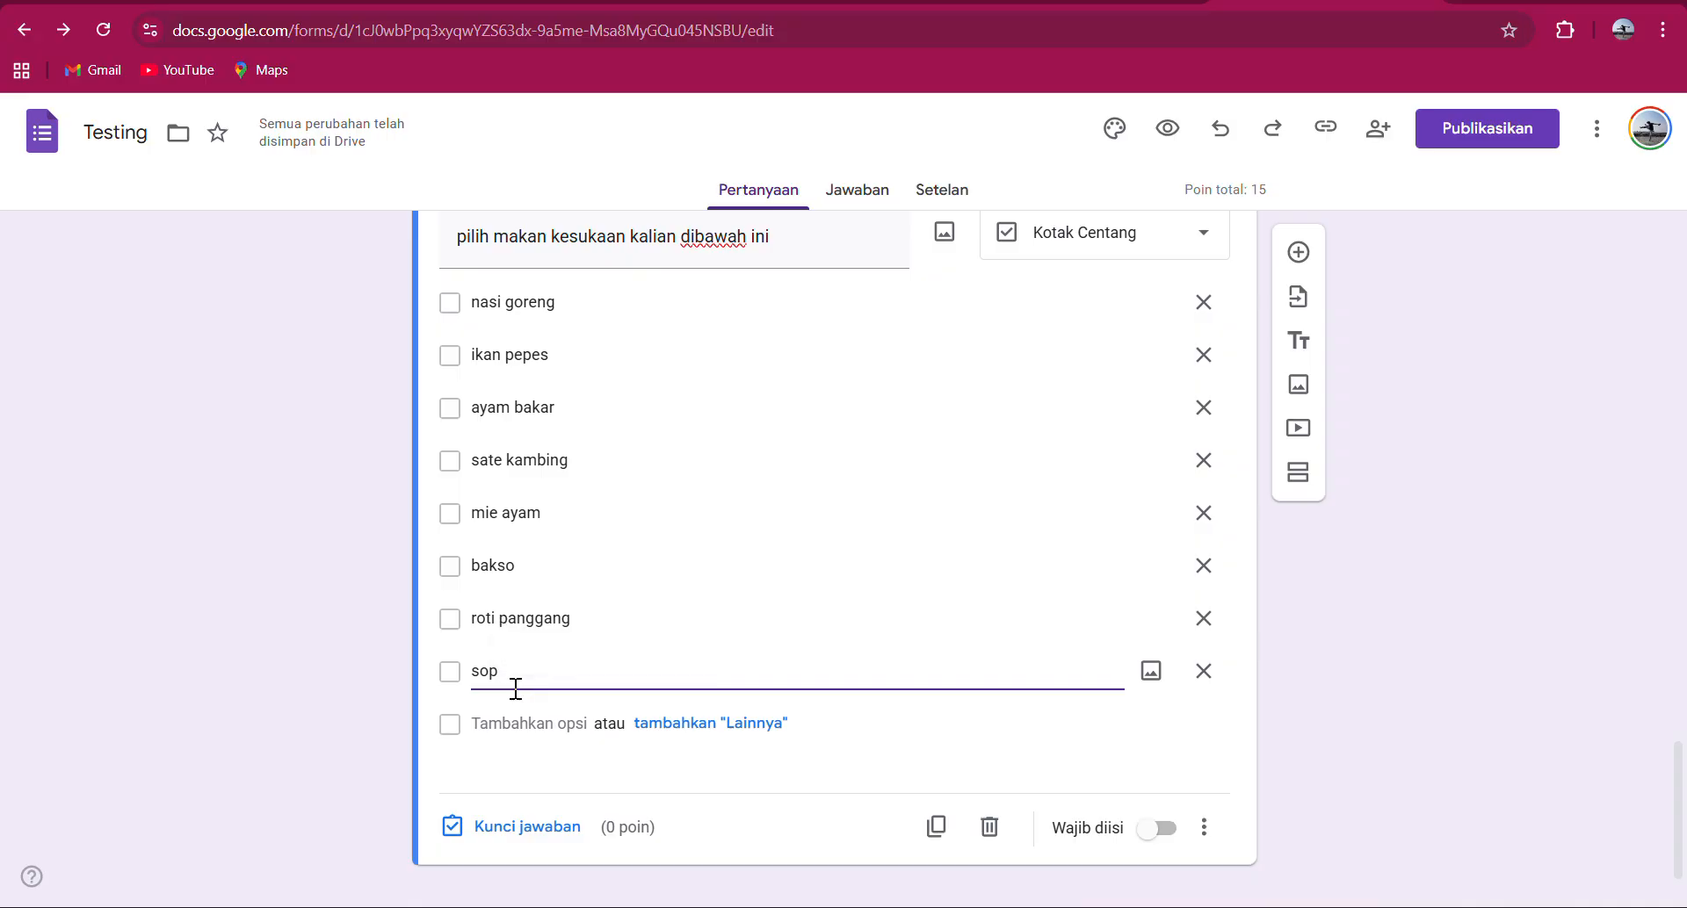
pyautogui.press('Return')
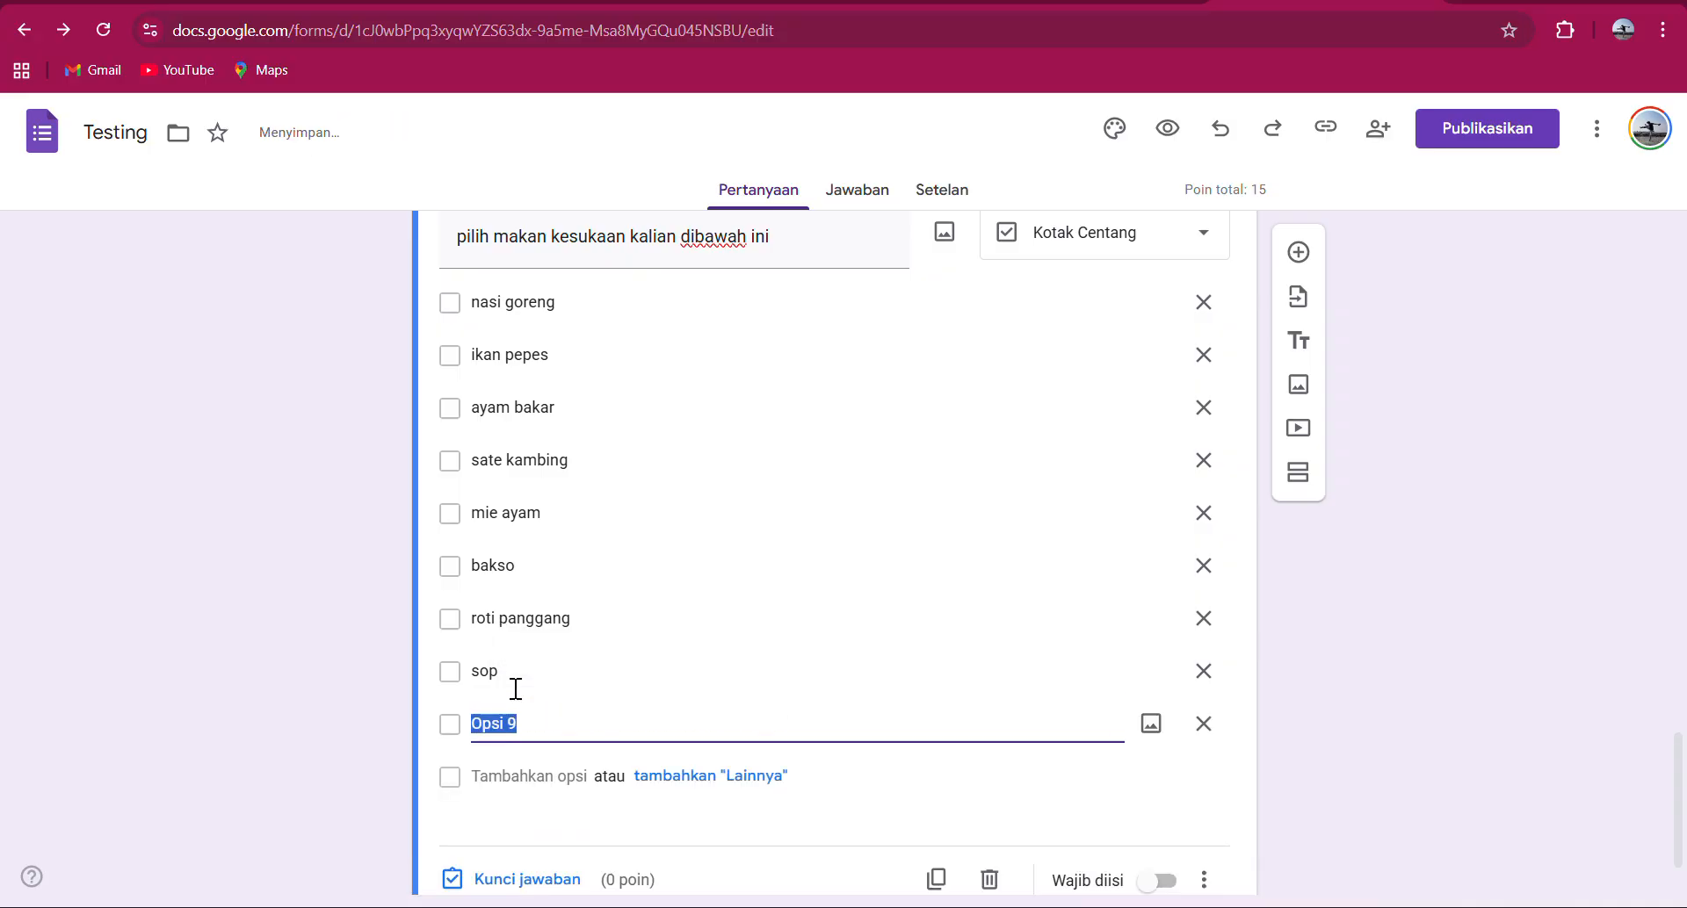
pyautogui.write('buah')
pyautogui.press('BackSpace')
pyautogui.press('BackSpace')
pyautogui.press('BackSpace')
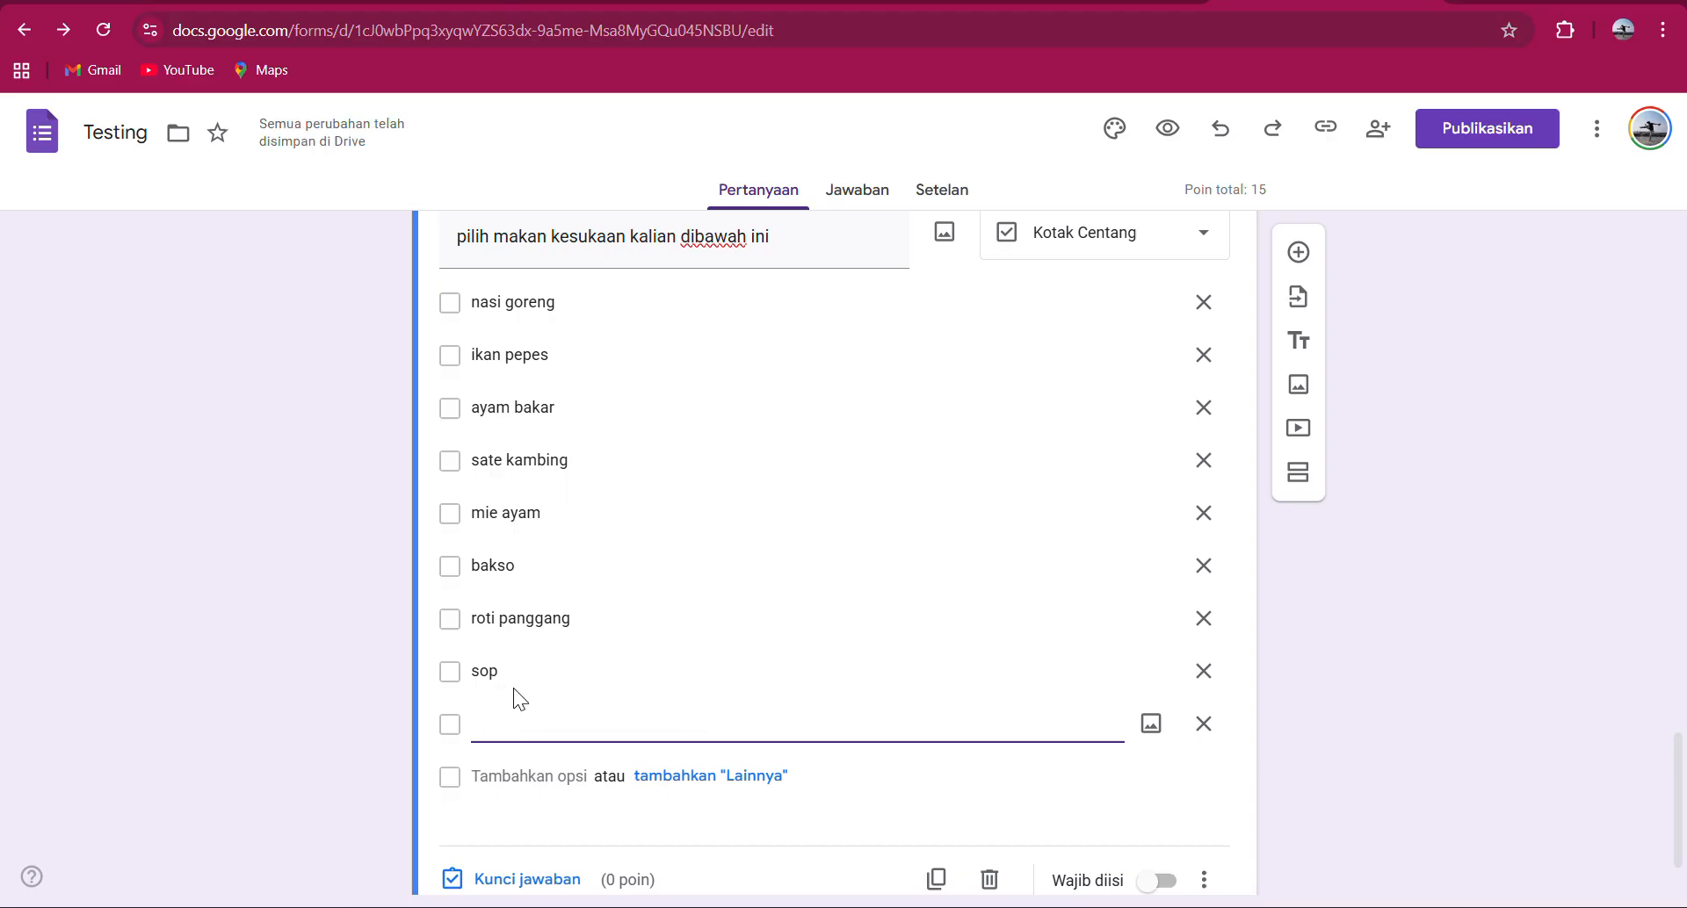
pyautogui.write('semangka')
pyautogui.press('Return')
pyautogui.write('du')
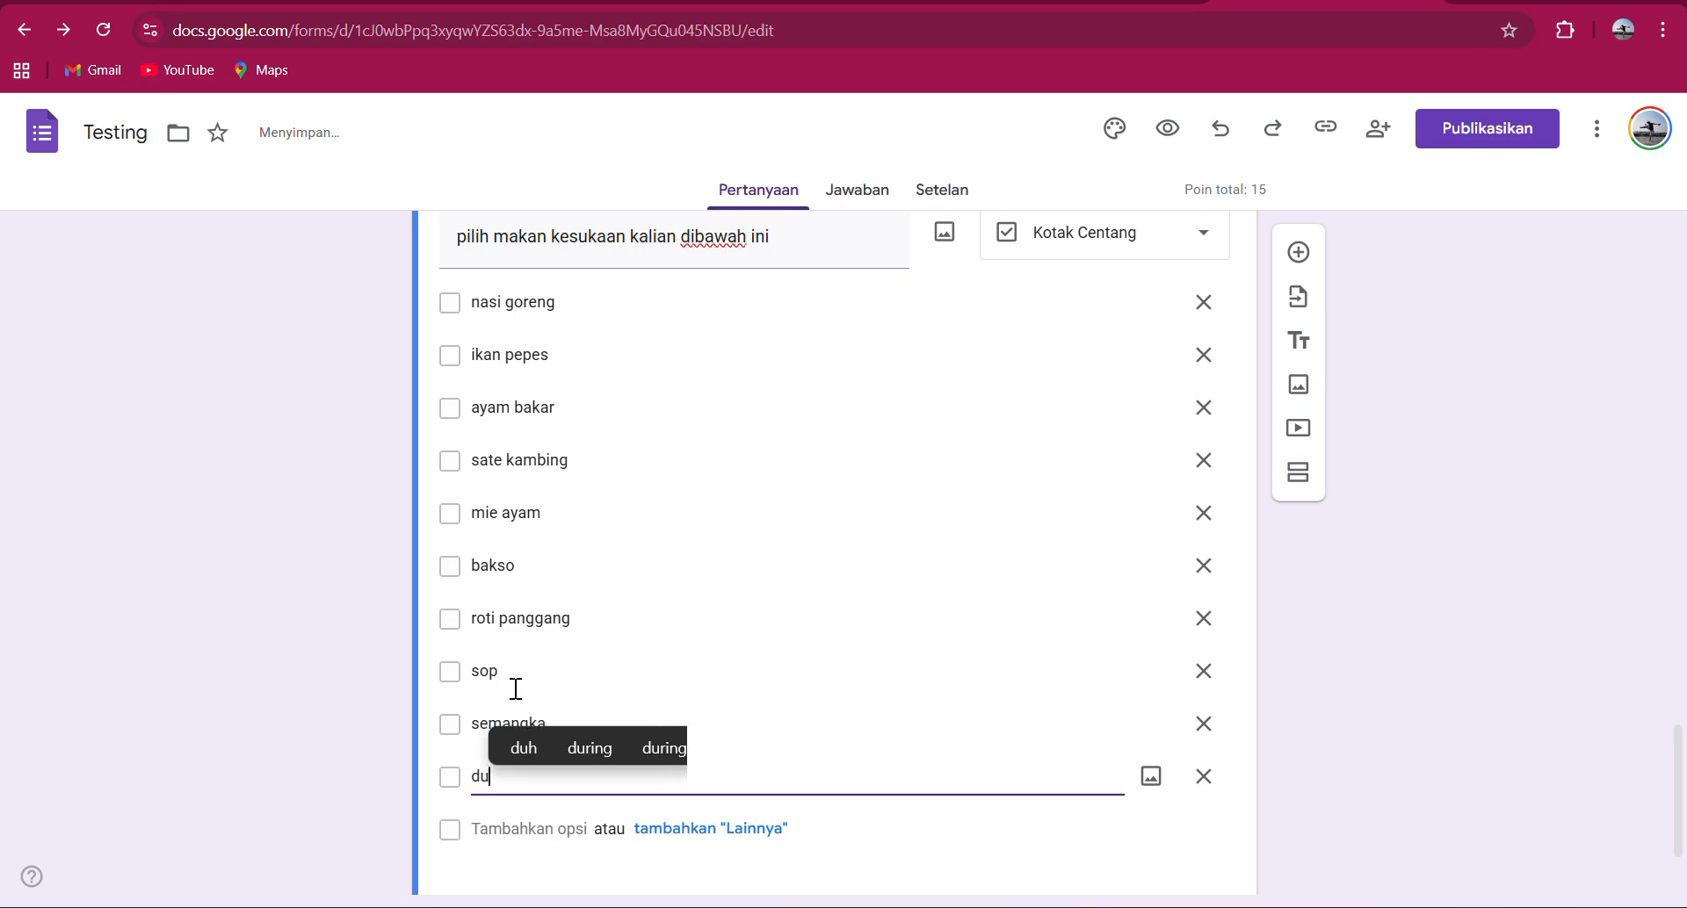
pyautogui.write('rian')
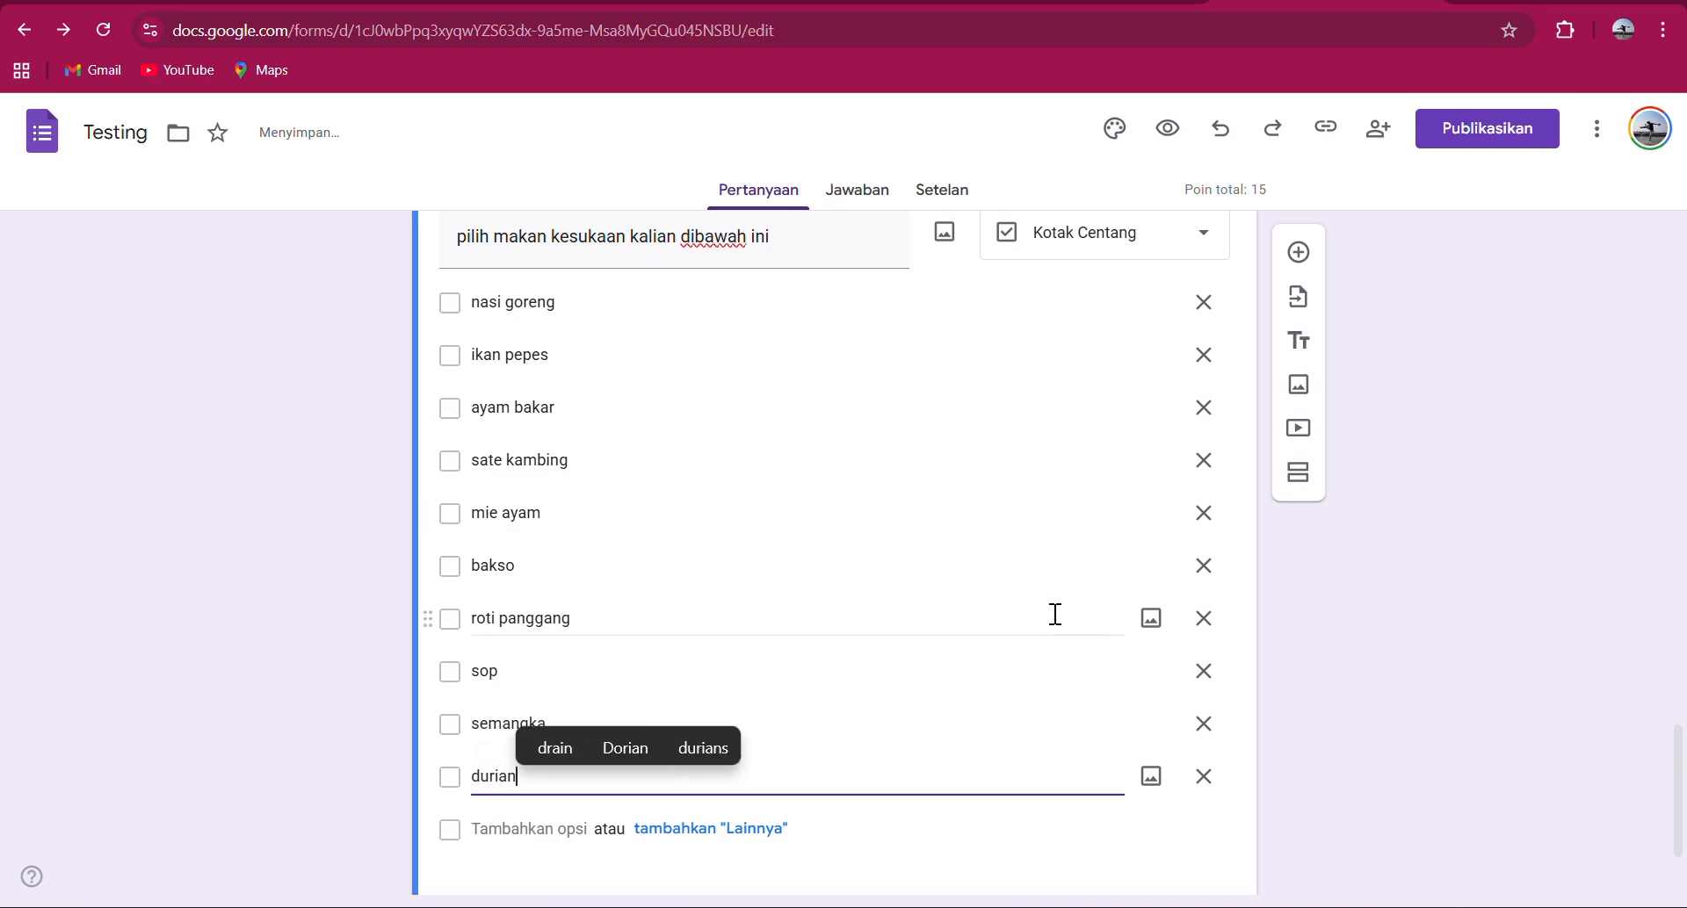
# Add a new question below the favourite-food question and set its type to Drop-down.
pyautogui.click(1298, 253)
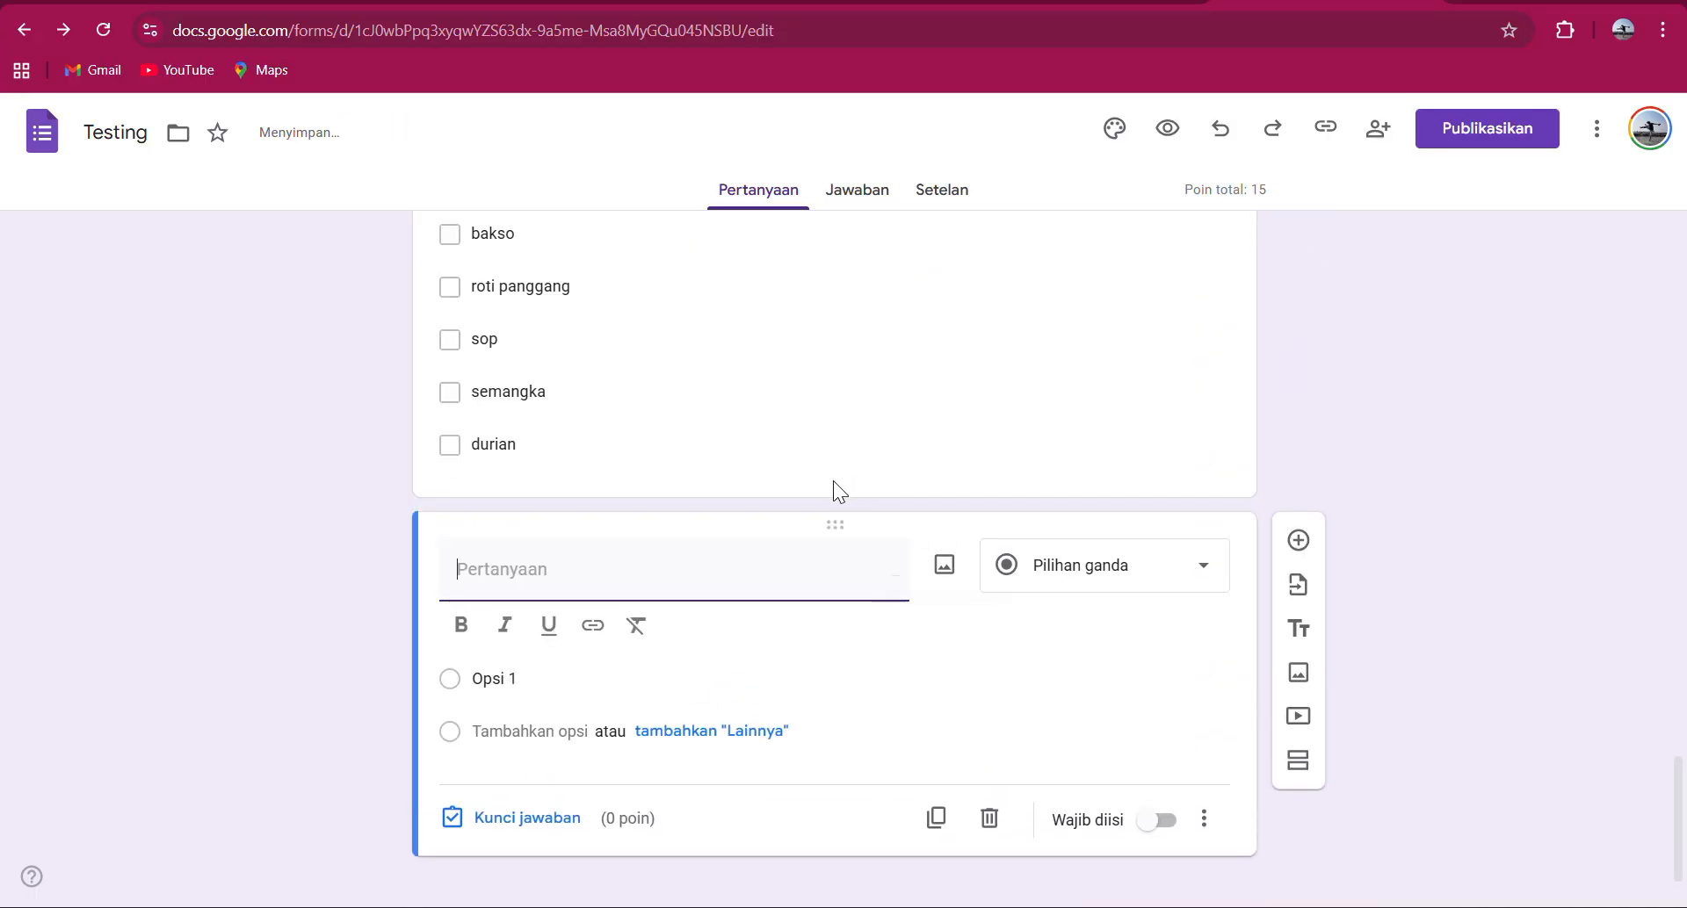
pyautogui.scroll(6, 546, 538)
pyautogui.scroll(-5, 456, 497)
pyautogui.scroll(-2, 455, 497)
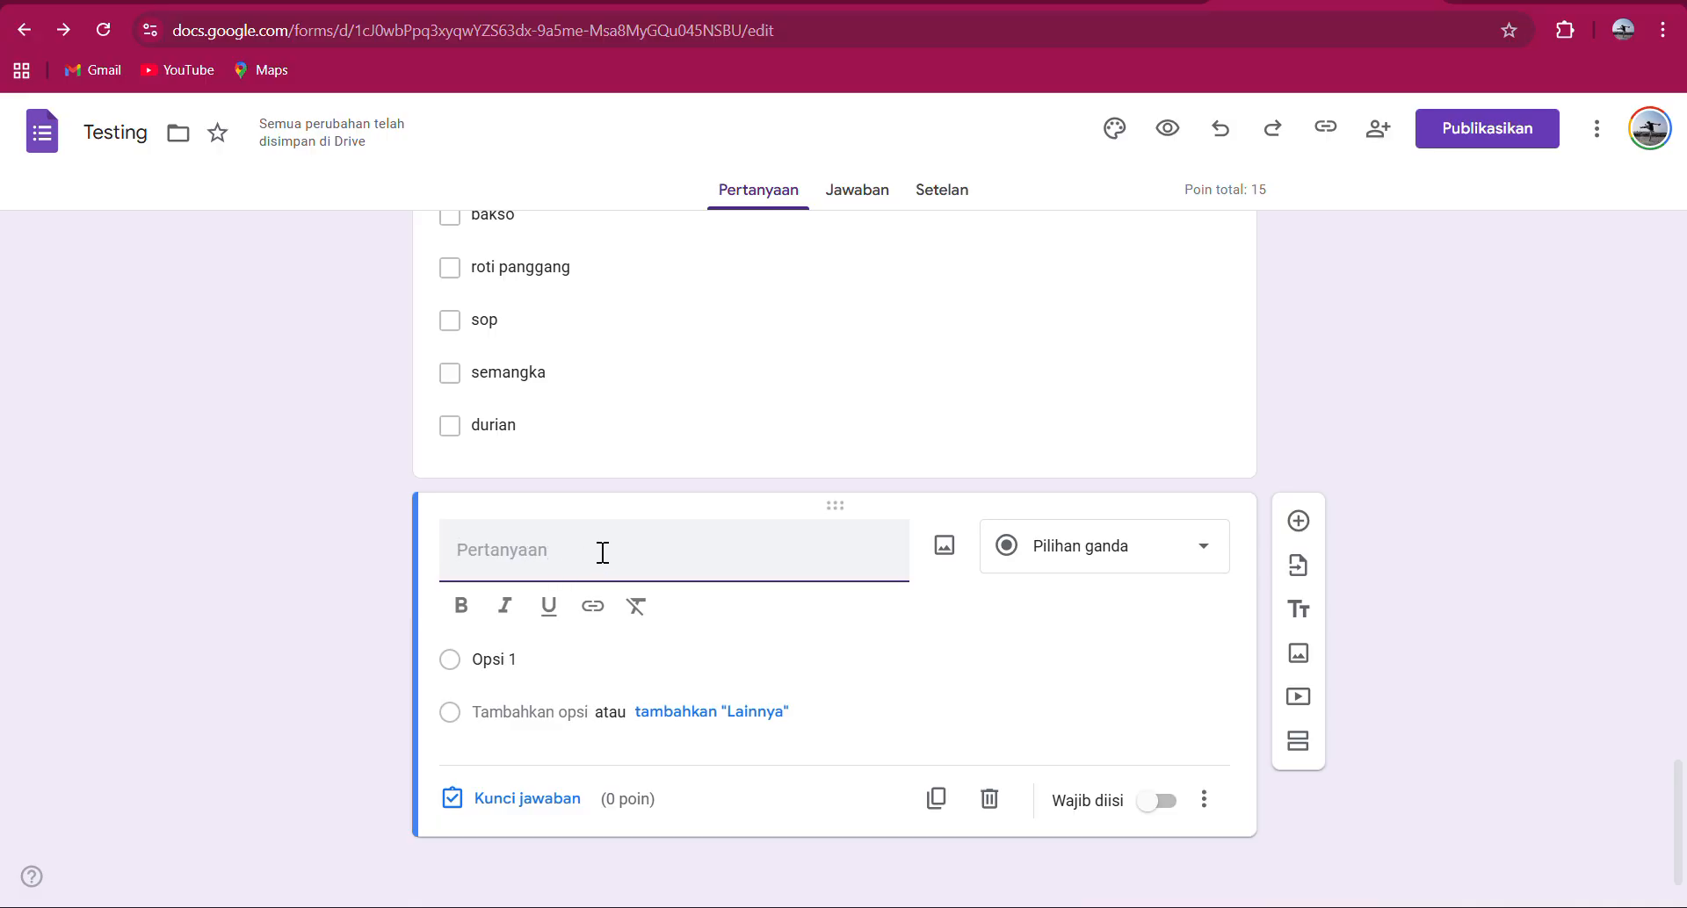
pyautogui.click(1054, 552)
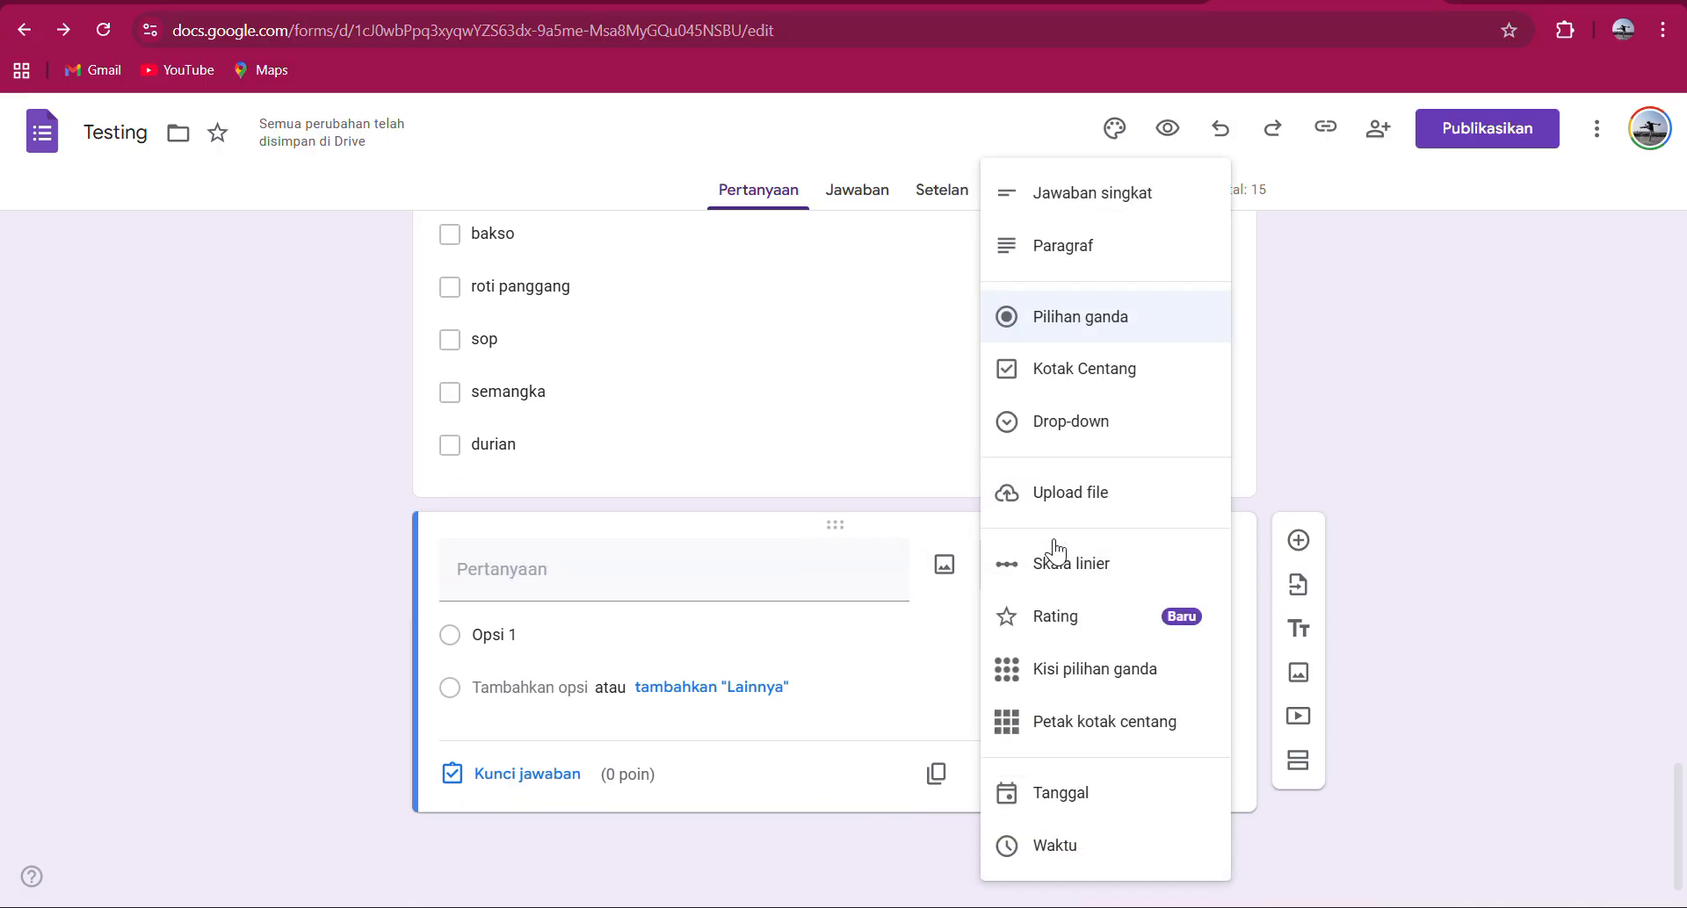
pyautogui.click(1095, 424)
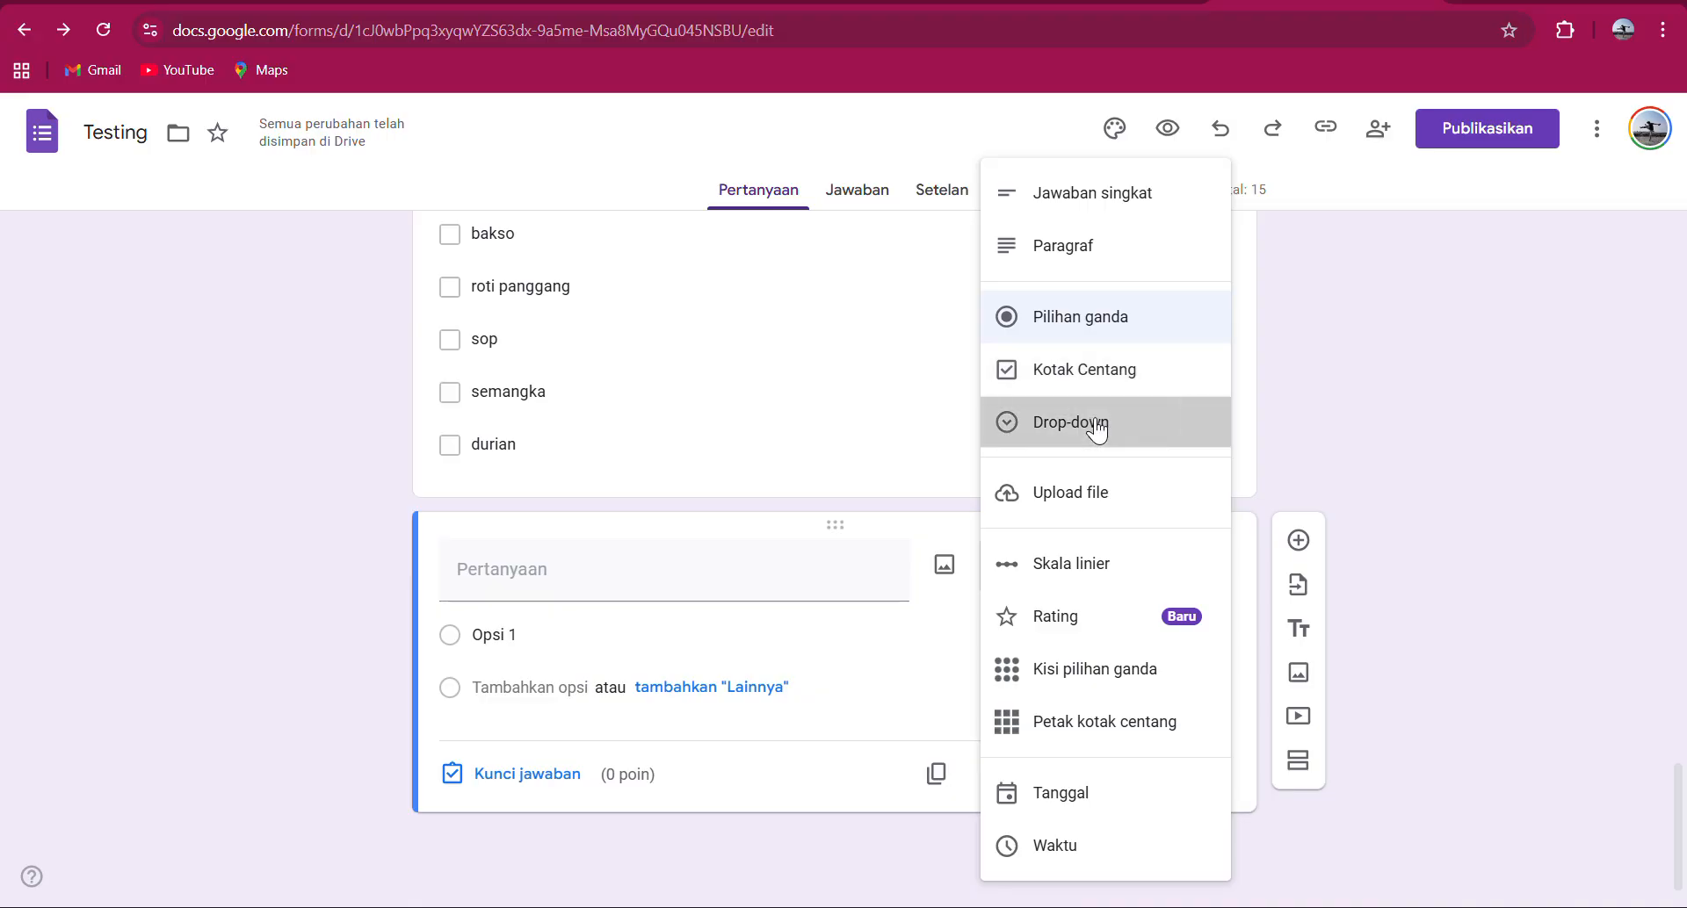
# Enter "Ekstrakulikuler apa yang kamu ikuti" as the text of the new drop-down question.
pyautogui.click(721, 573)
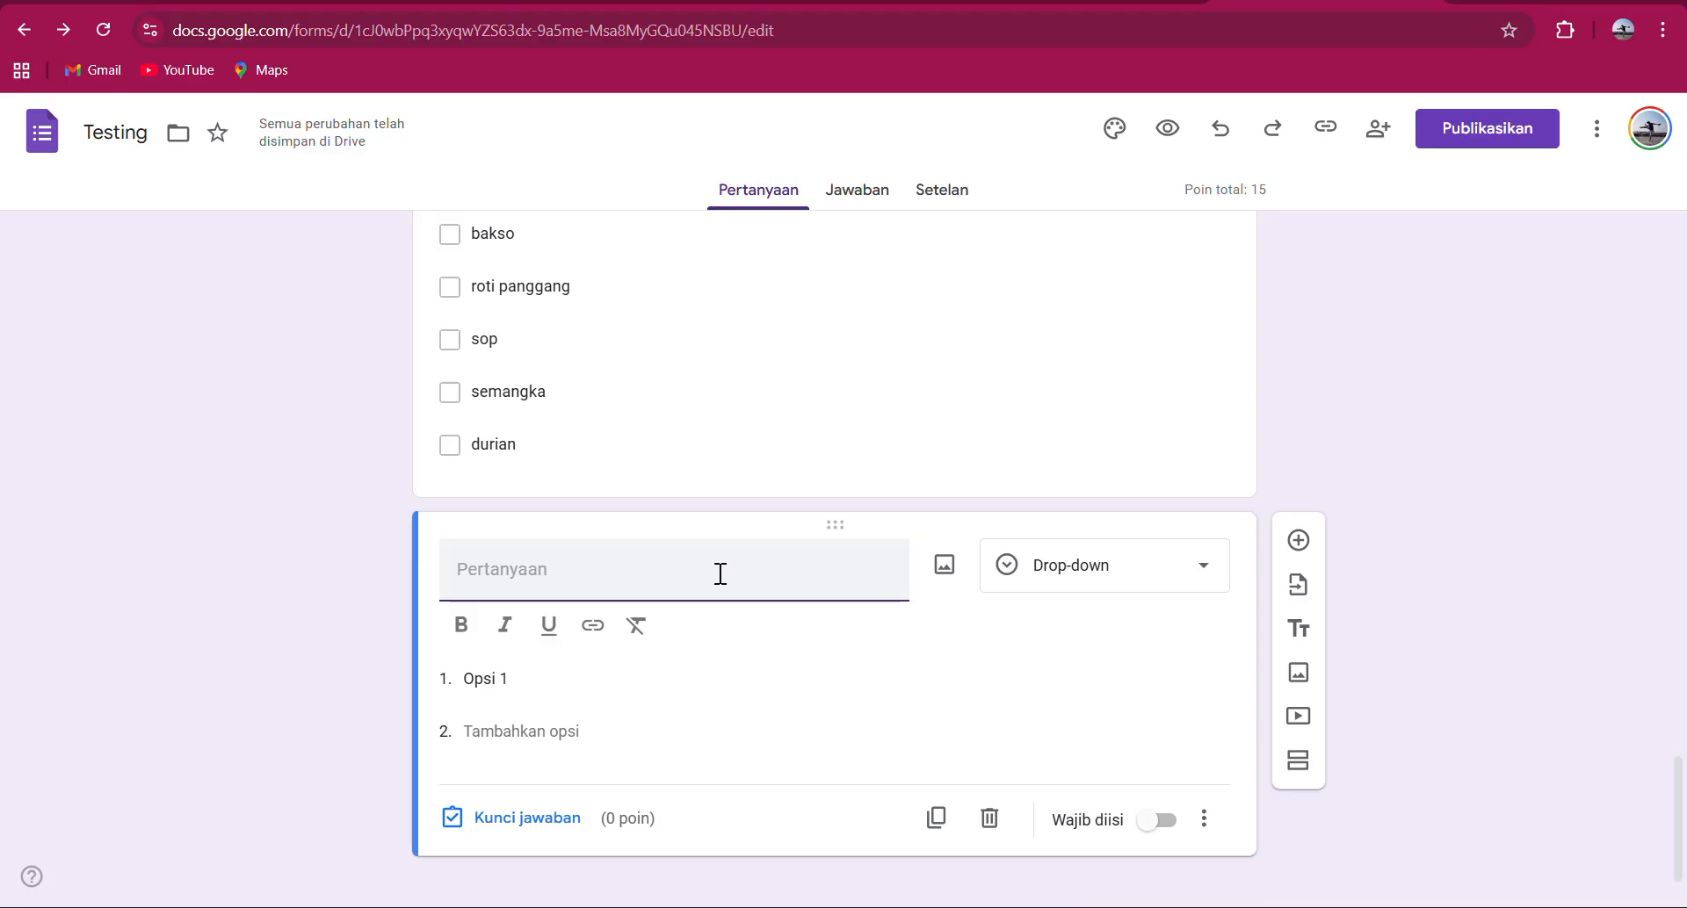
pyautogui.write('E')
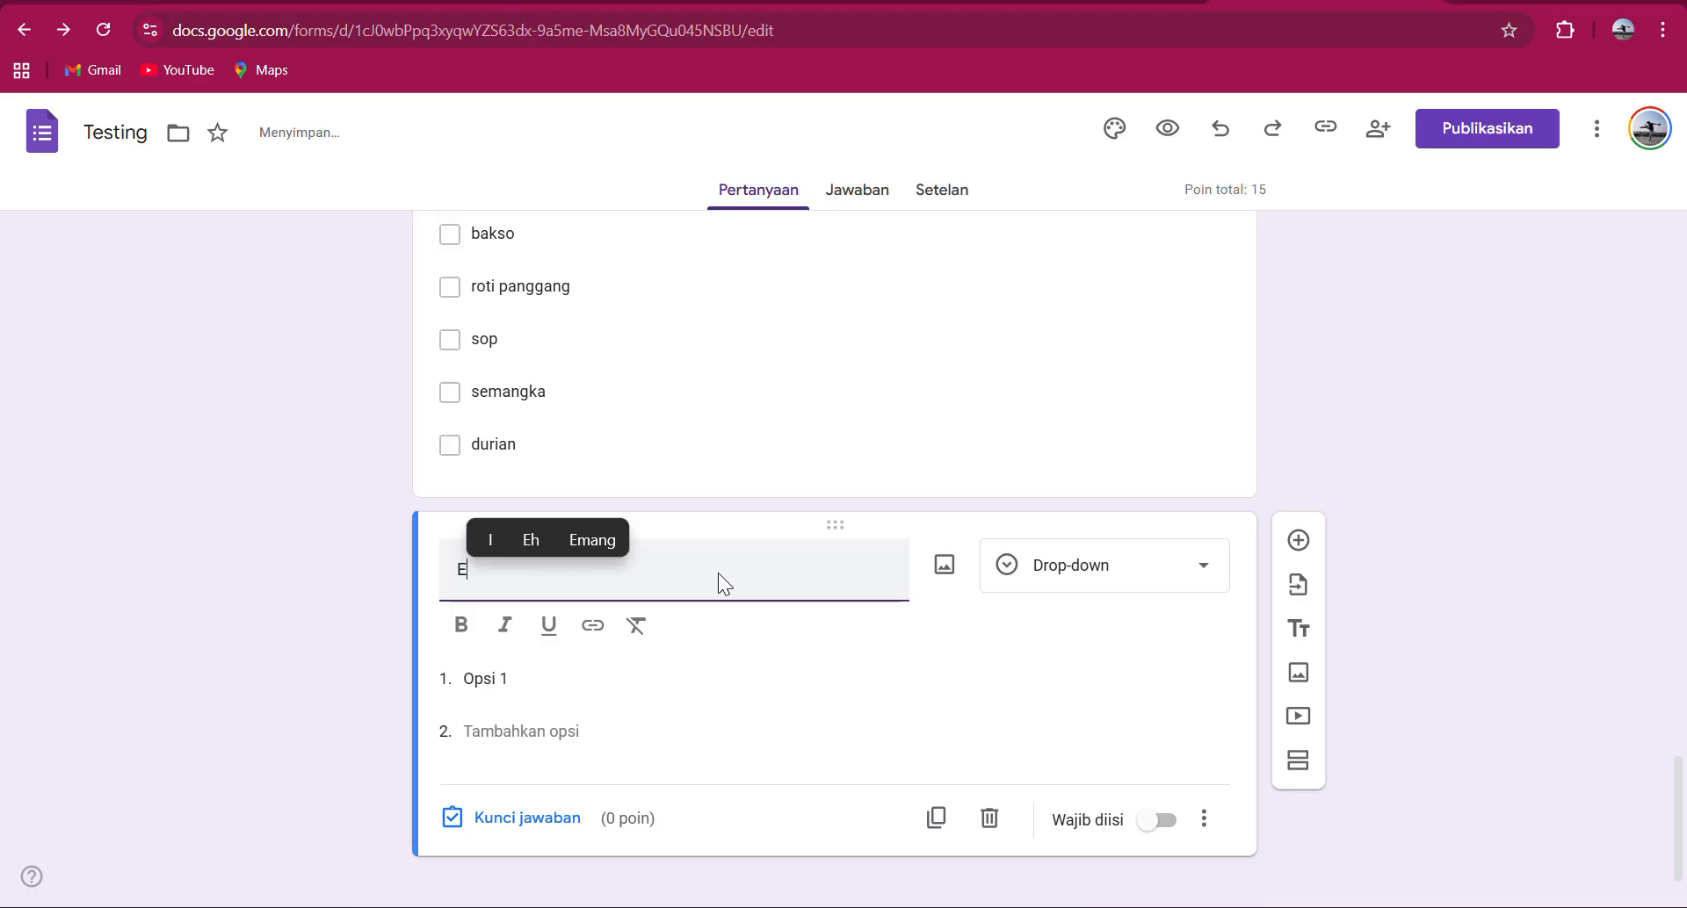
pyautogui.write('k')
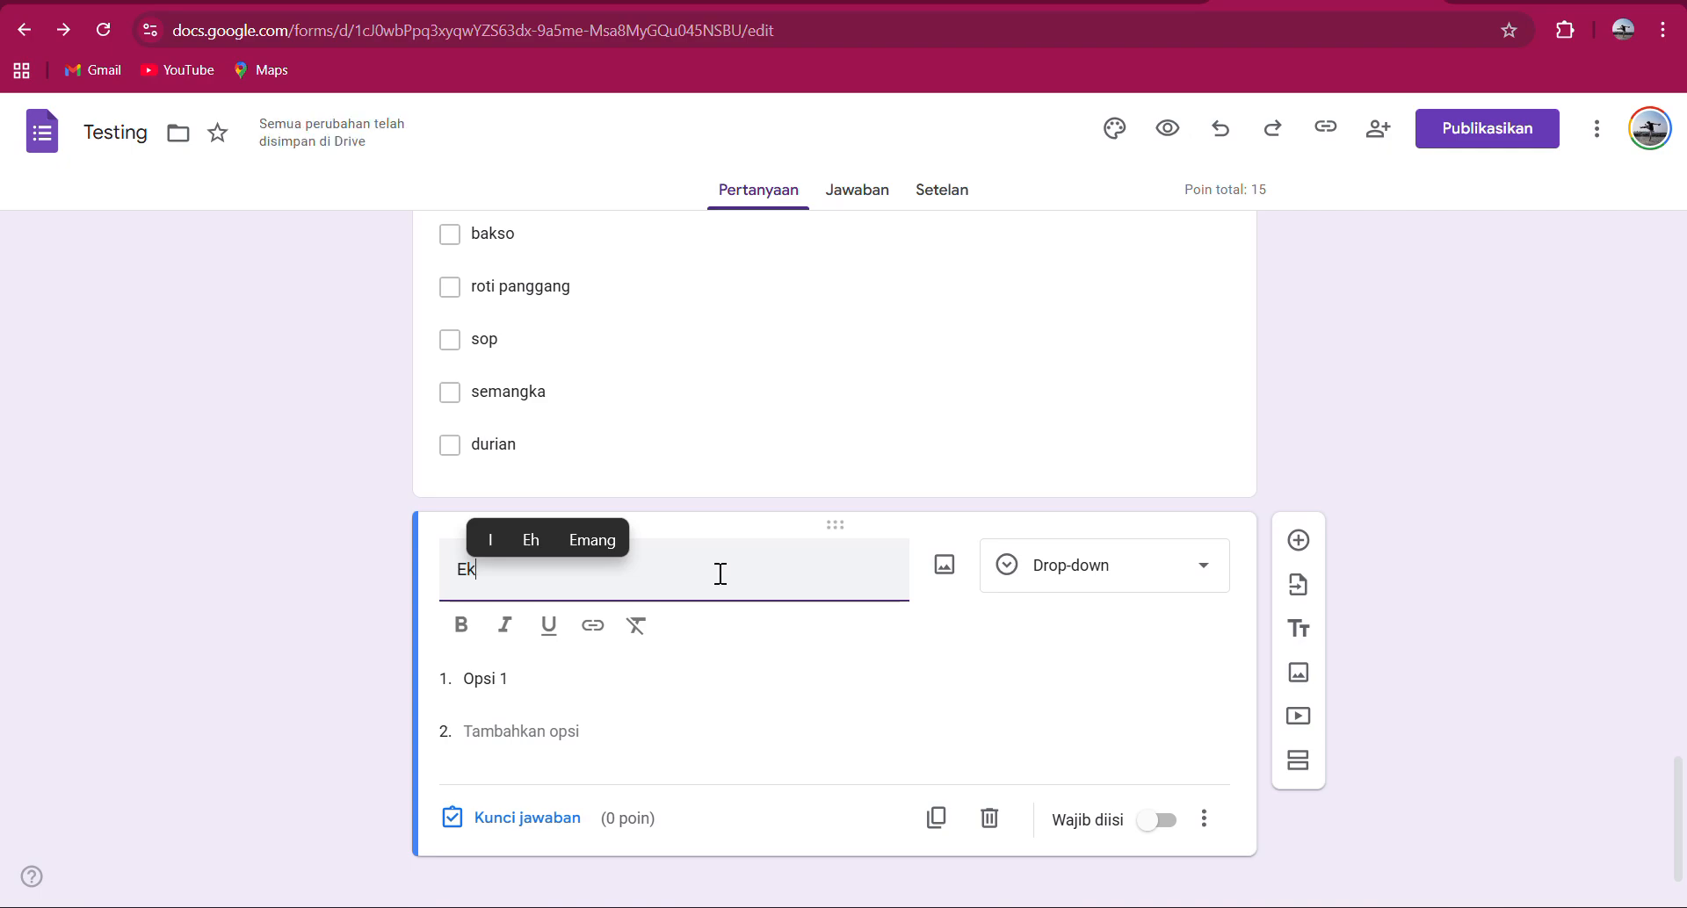
pyautogui.press('BackSpace')
pyautogui.press('BackSpace')
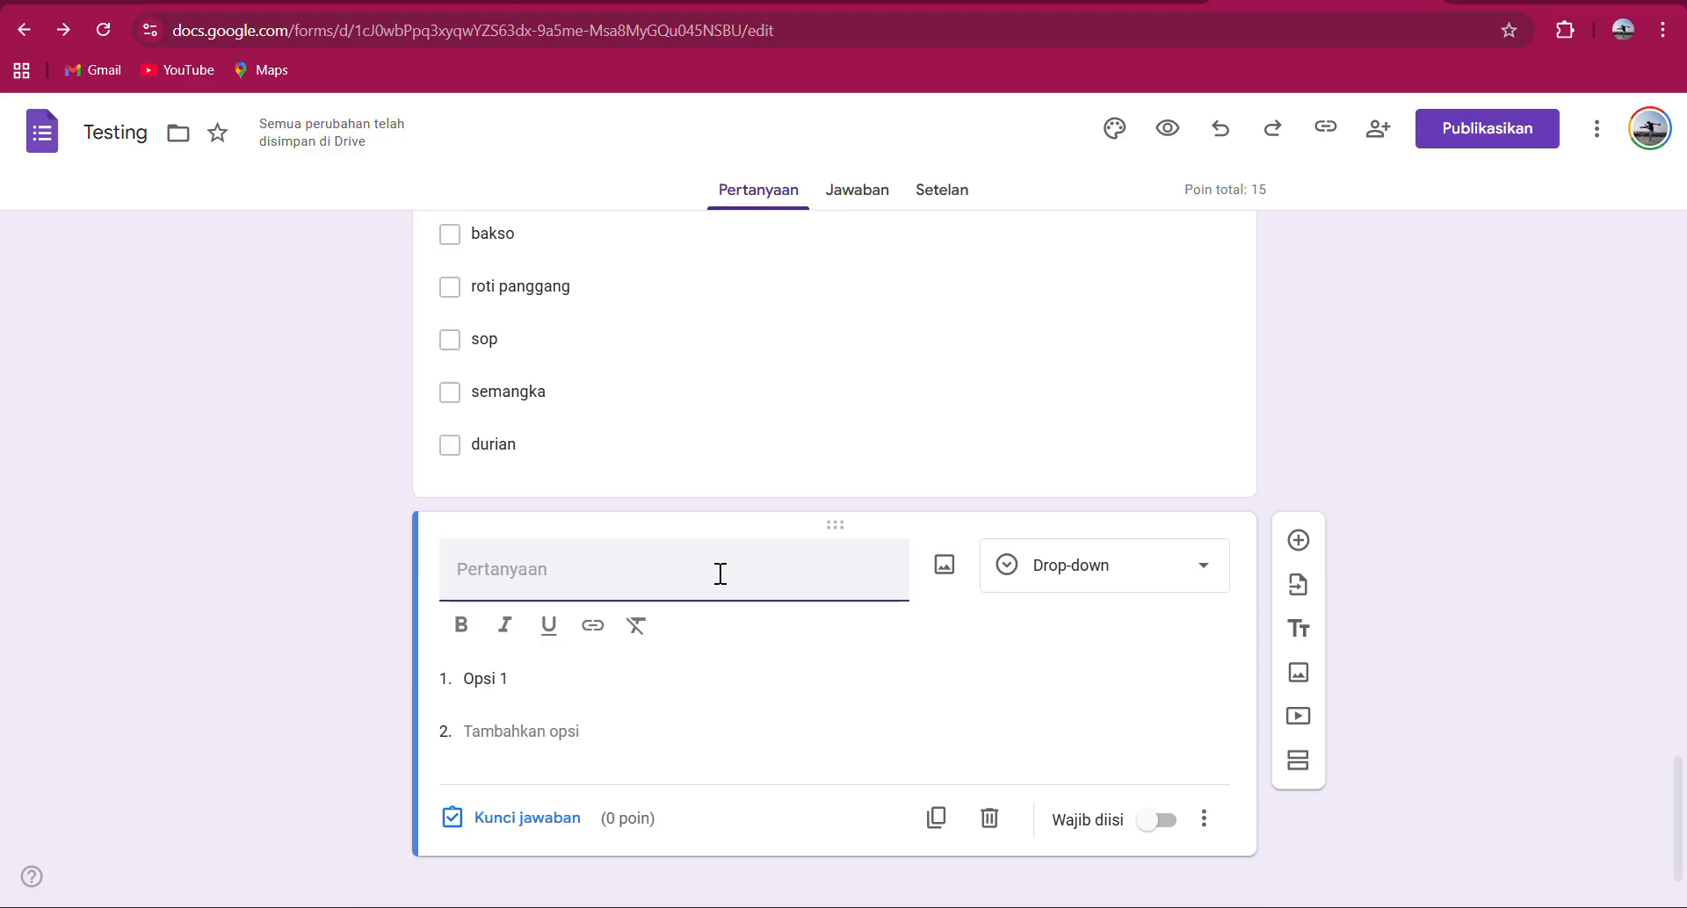
pyautogui.write('Extra')
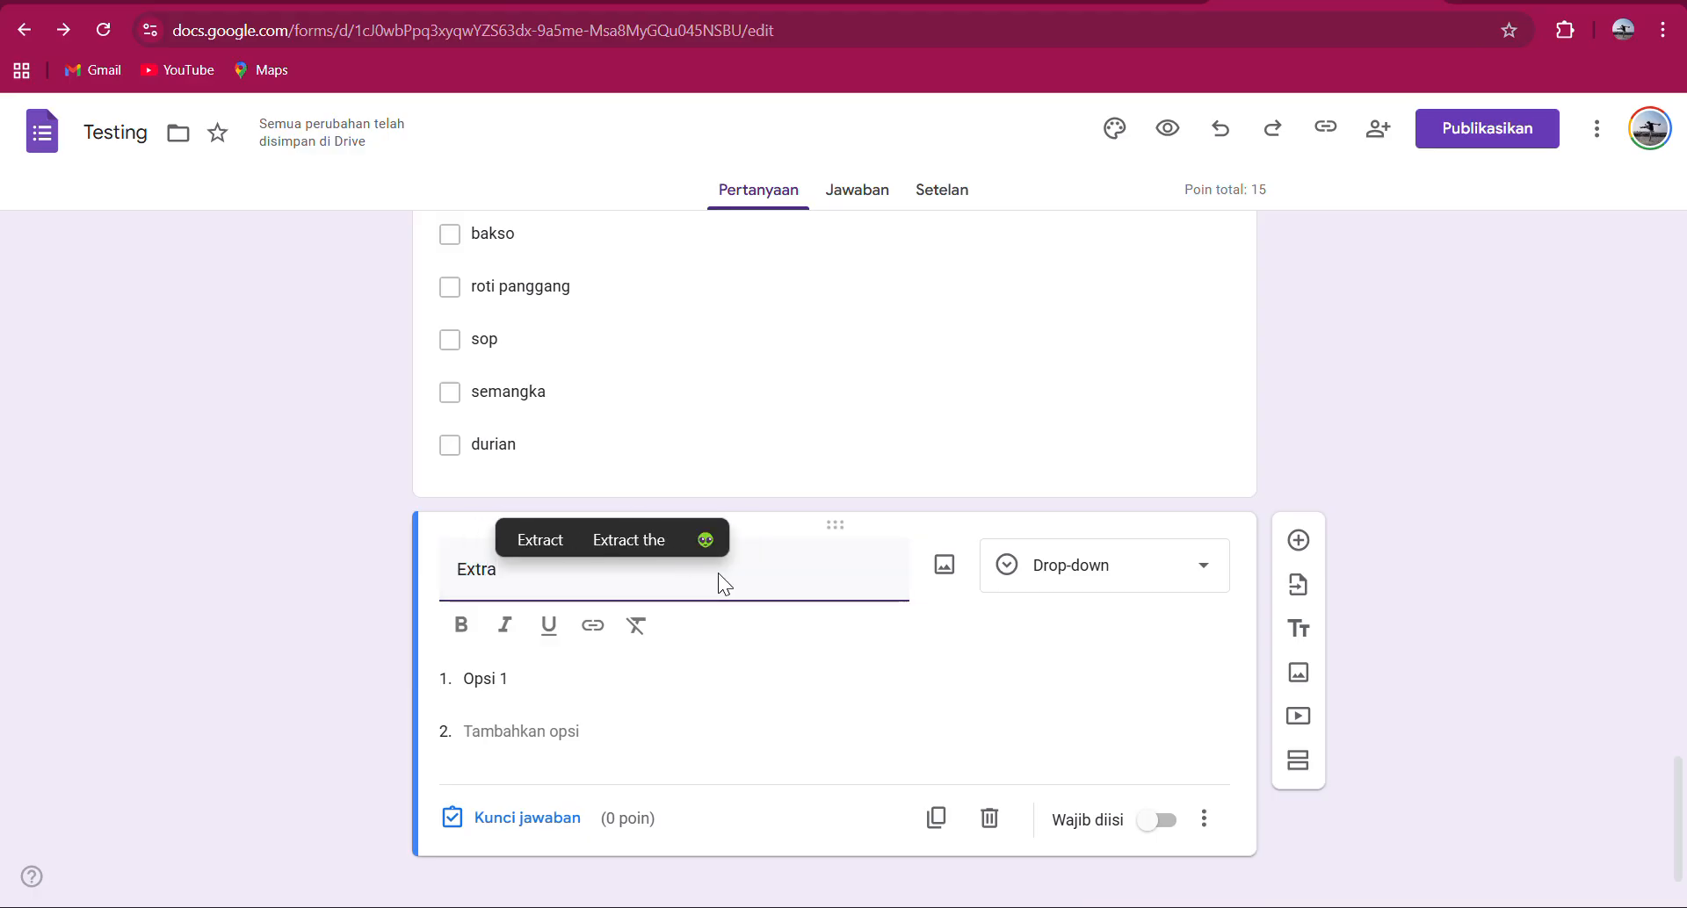
pyautogui.press('BackSpace')
pyautogui.press('BackSpace')
pyautogui.press('BackSpace')
pyautogui.press('BackSpace')
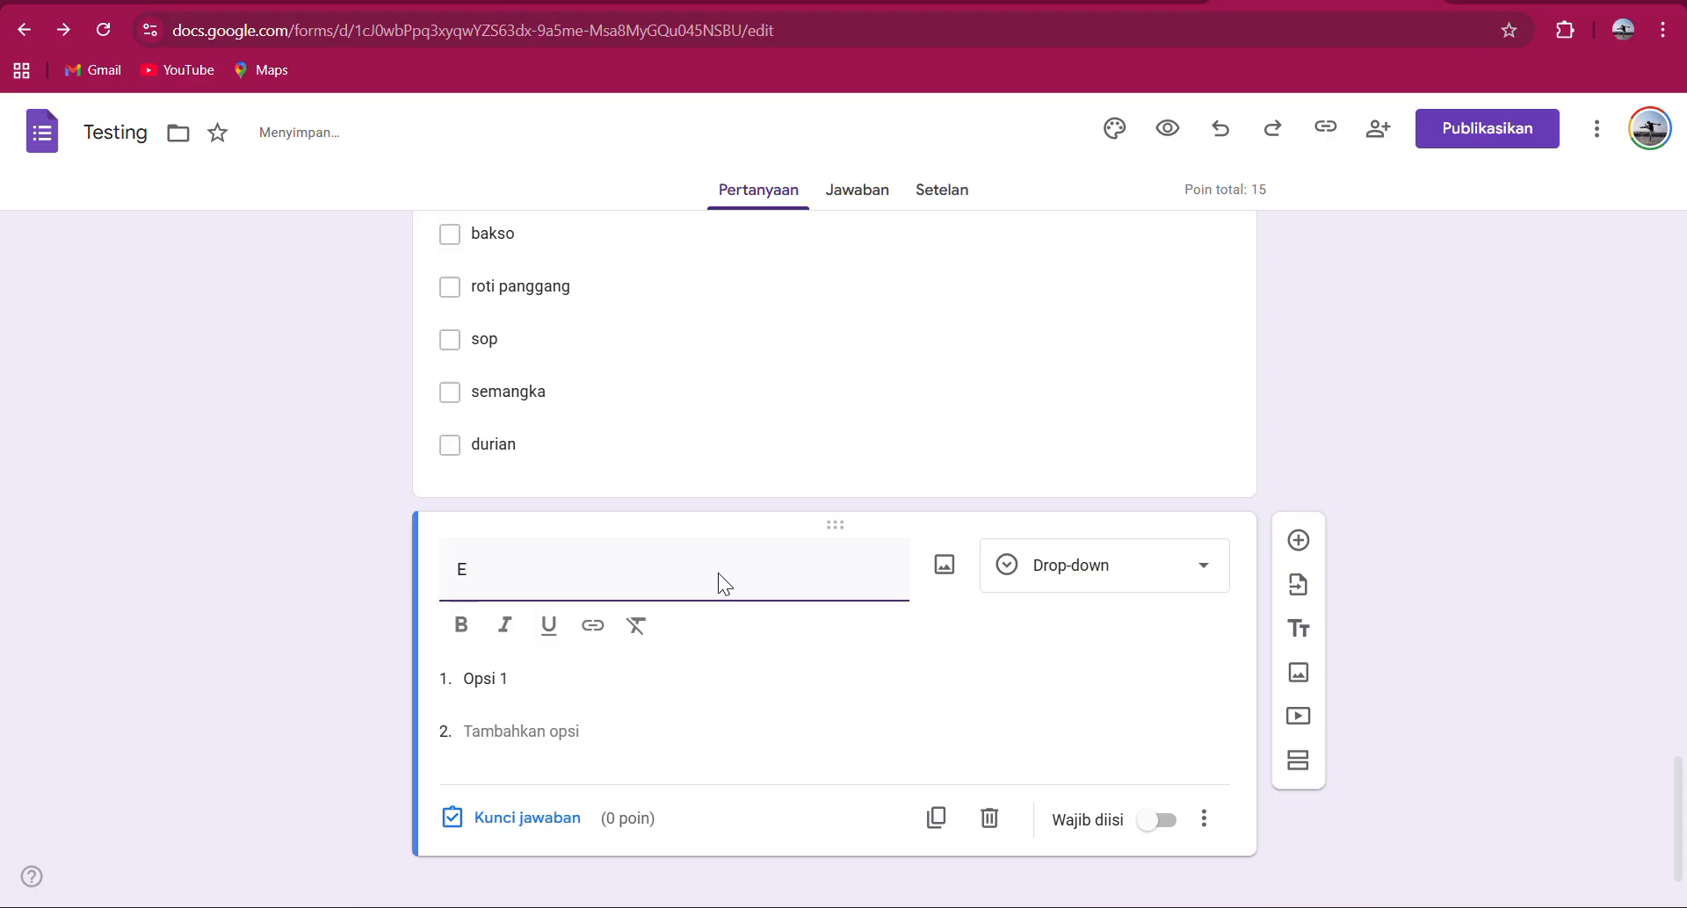
pyautogui.write('kstra')
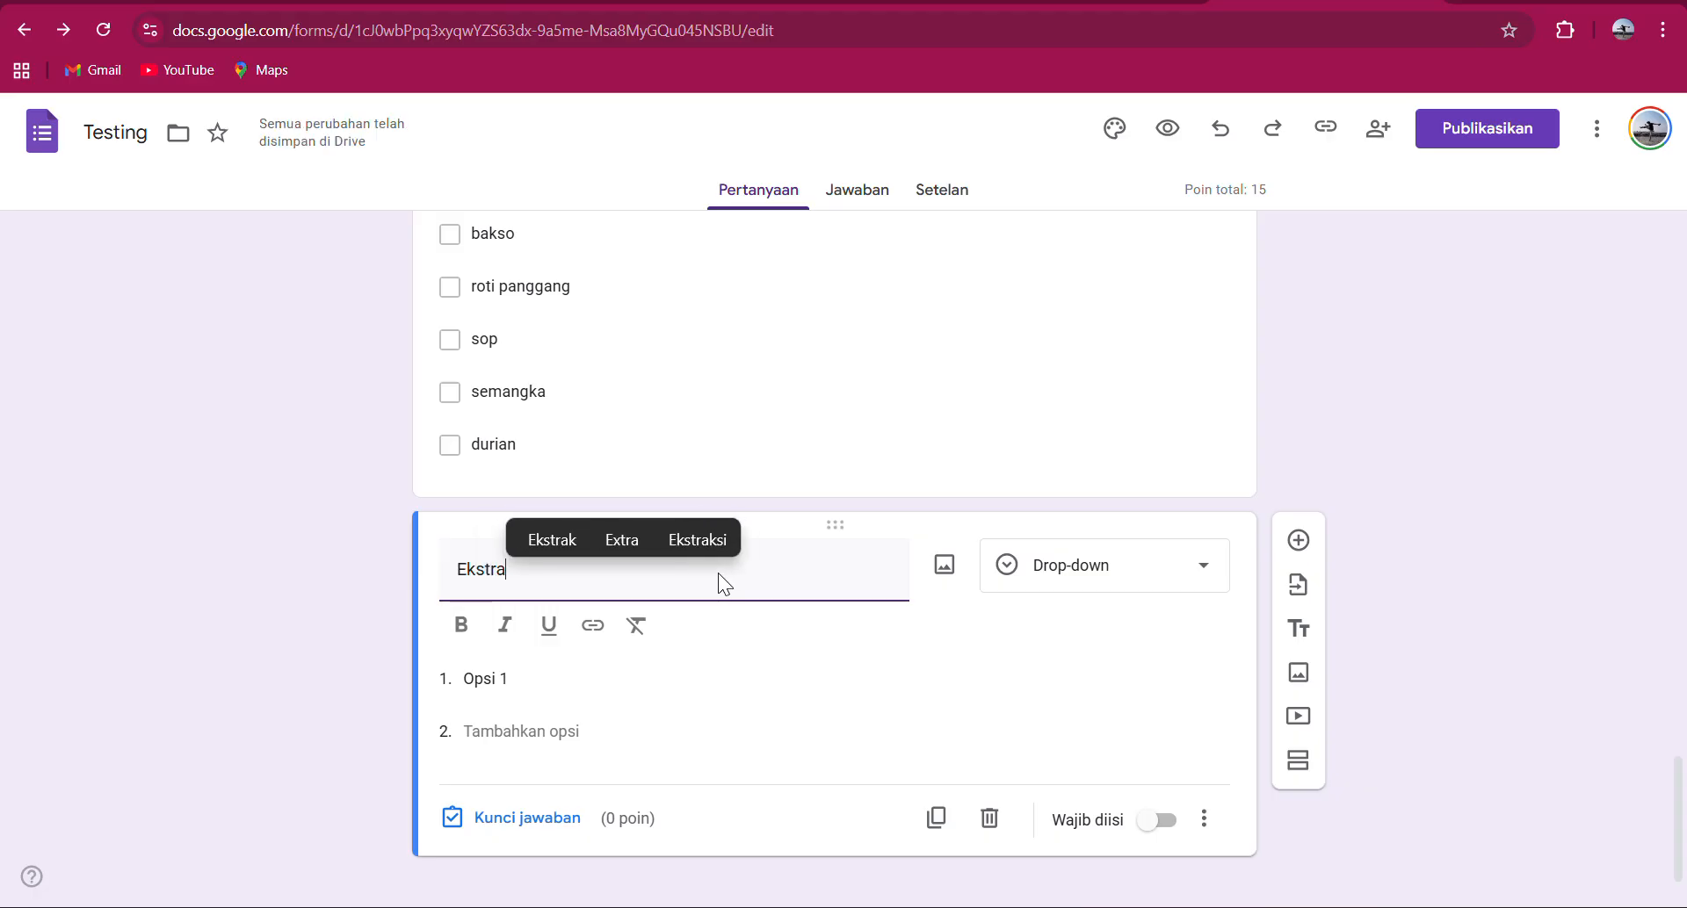
pyautogui.write('kulikul')
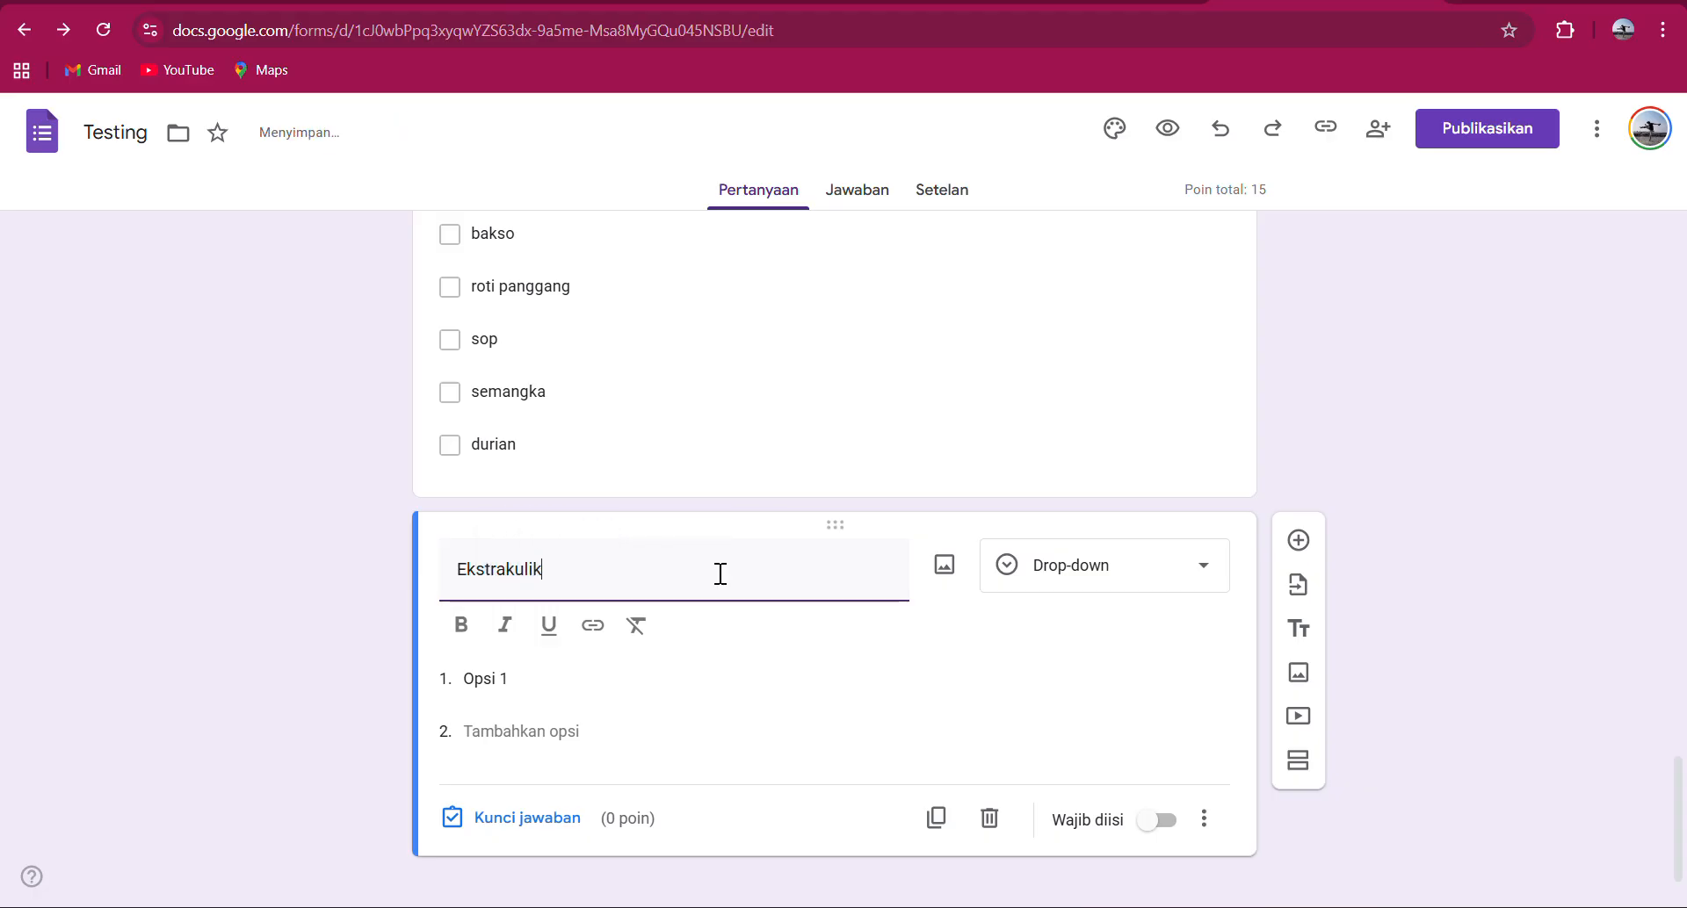
pyautogui.write('er apa ')
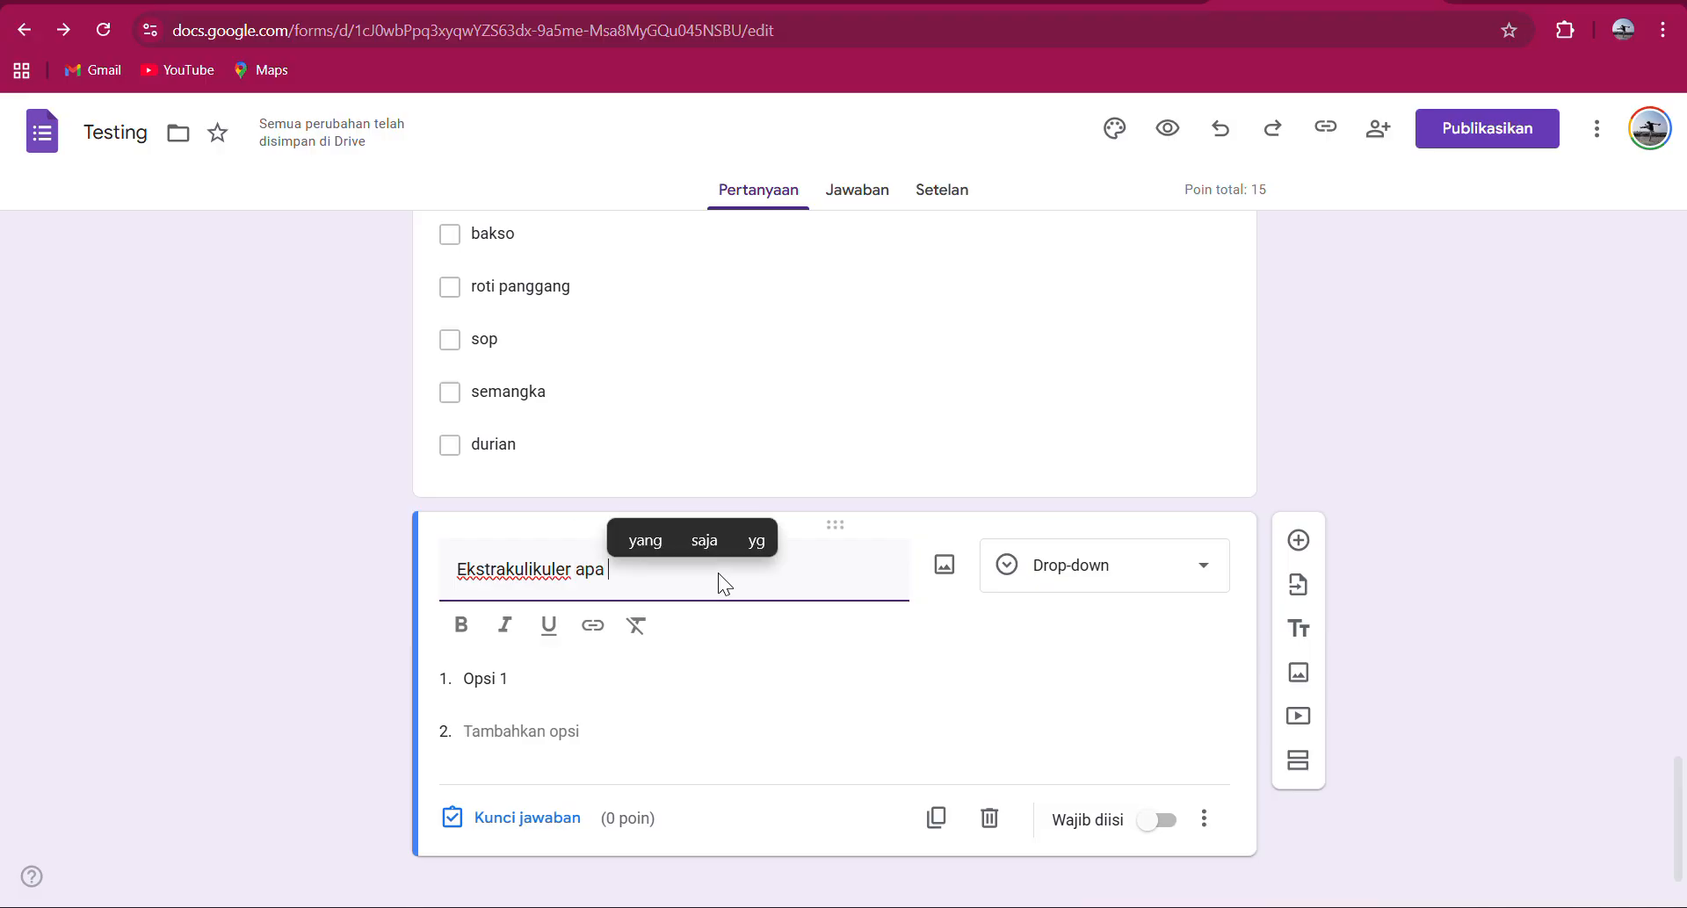
pyautogui.write('yang kamu ')
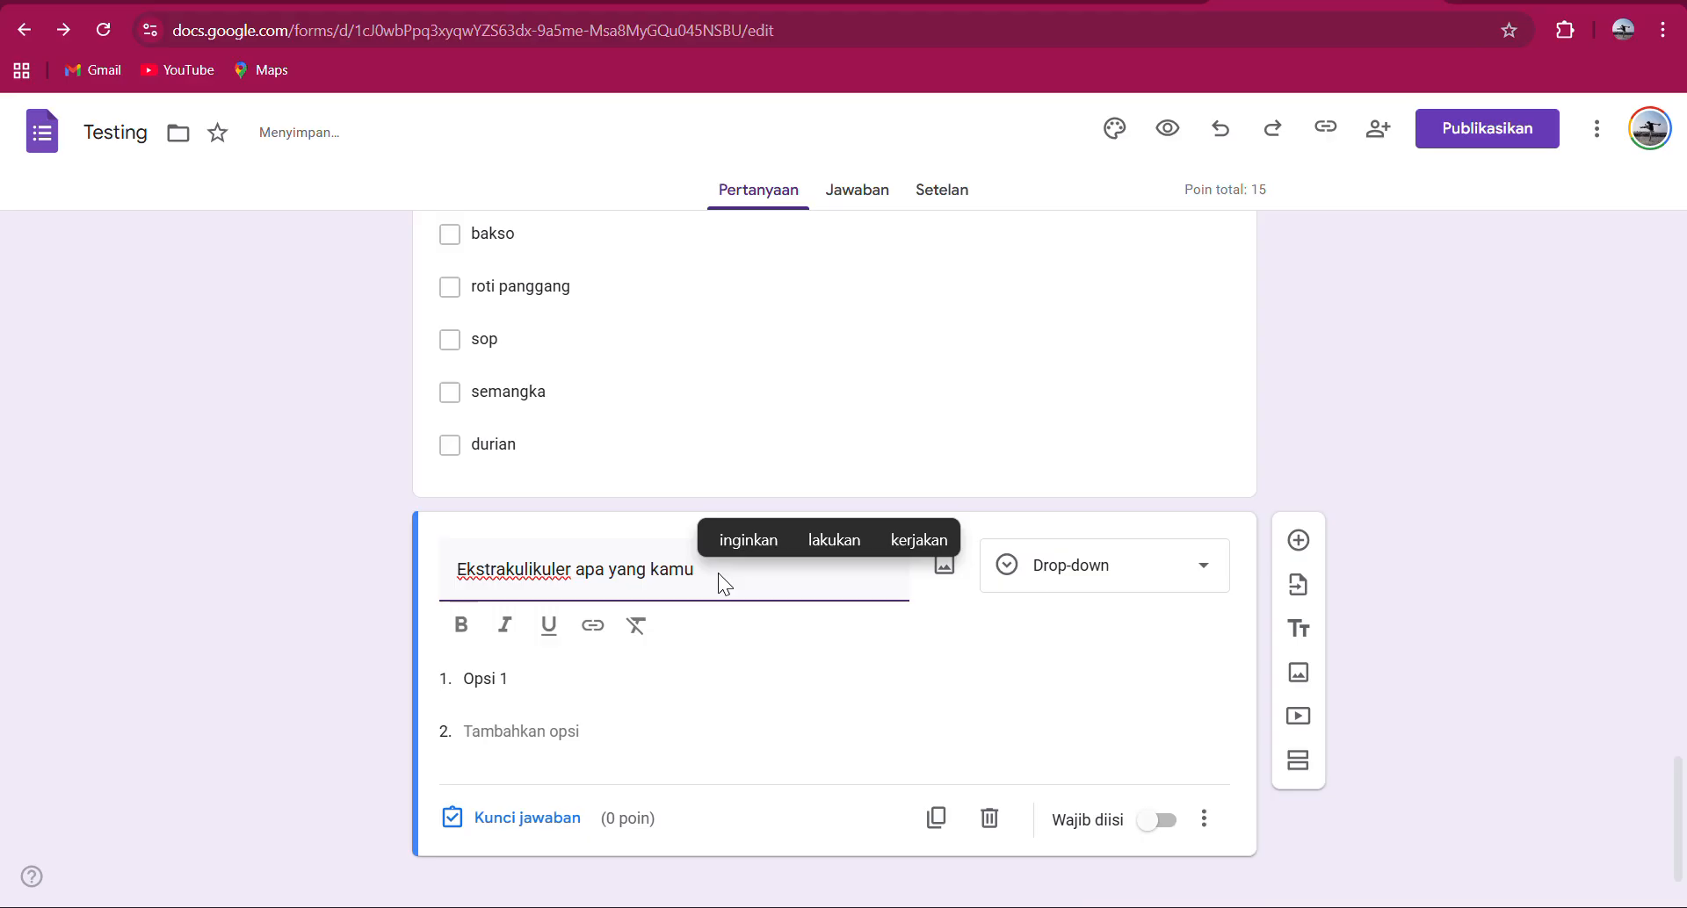
pyautogui.write('ik')
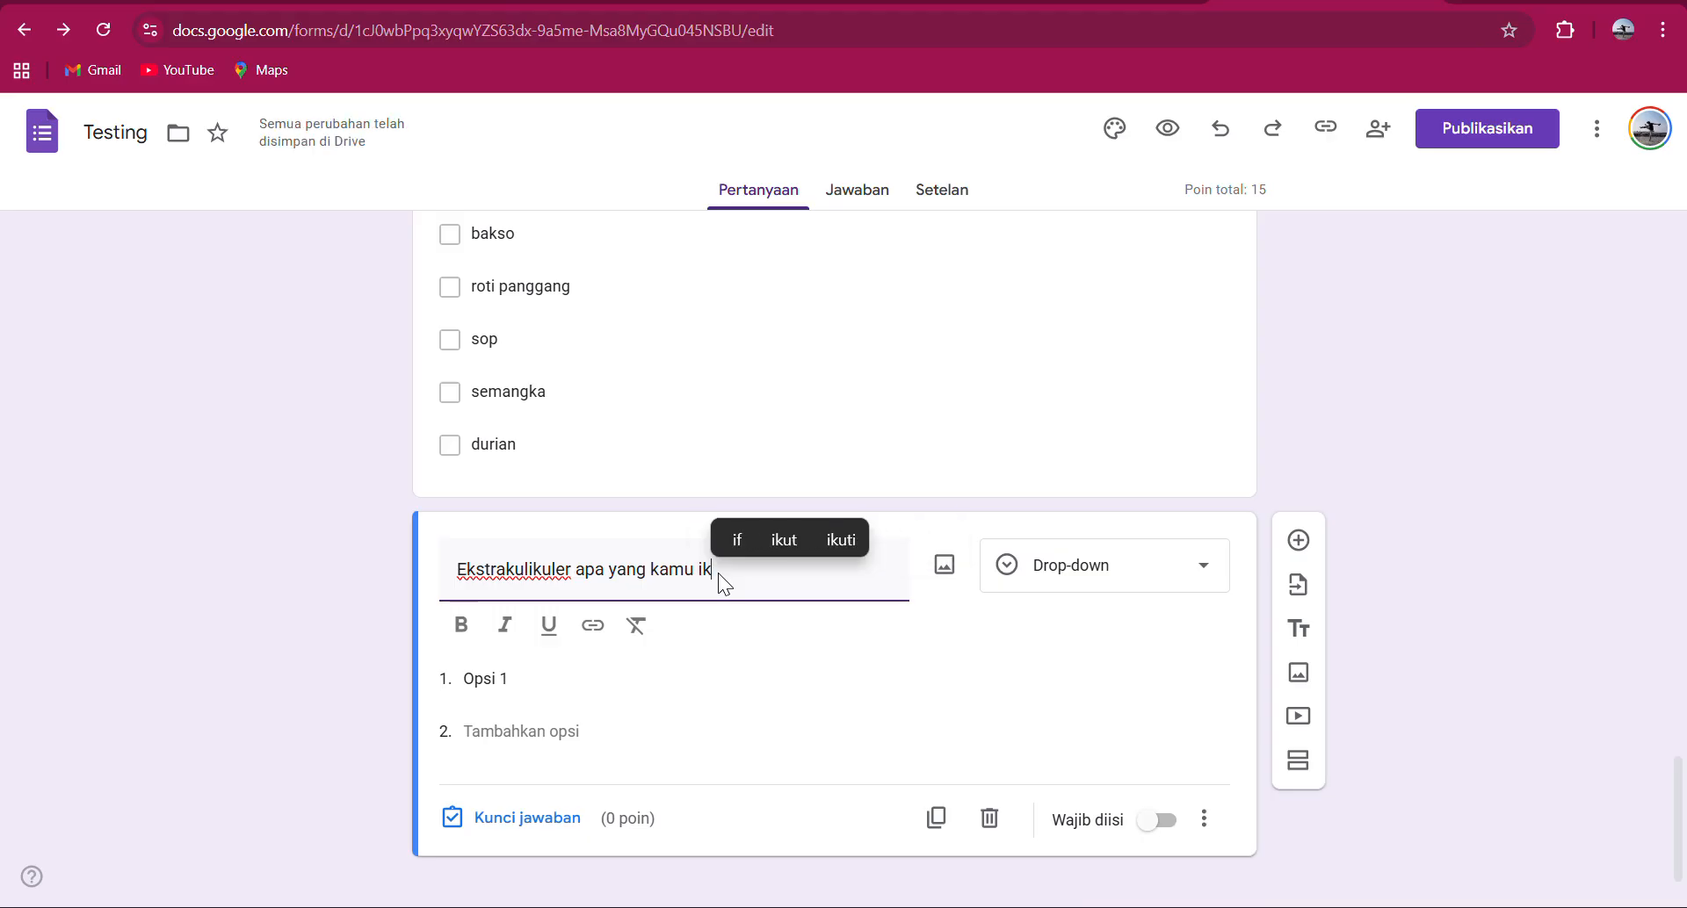
pyautogui.write('uti')
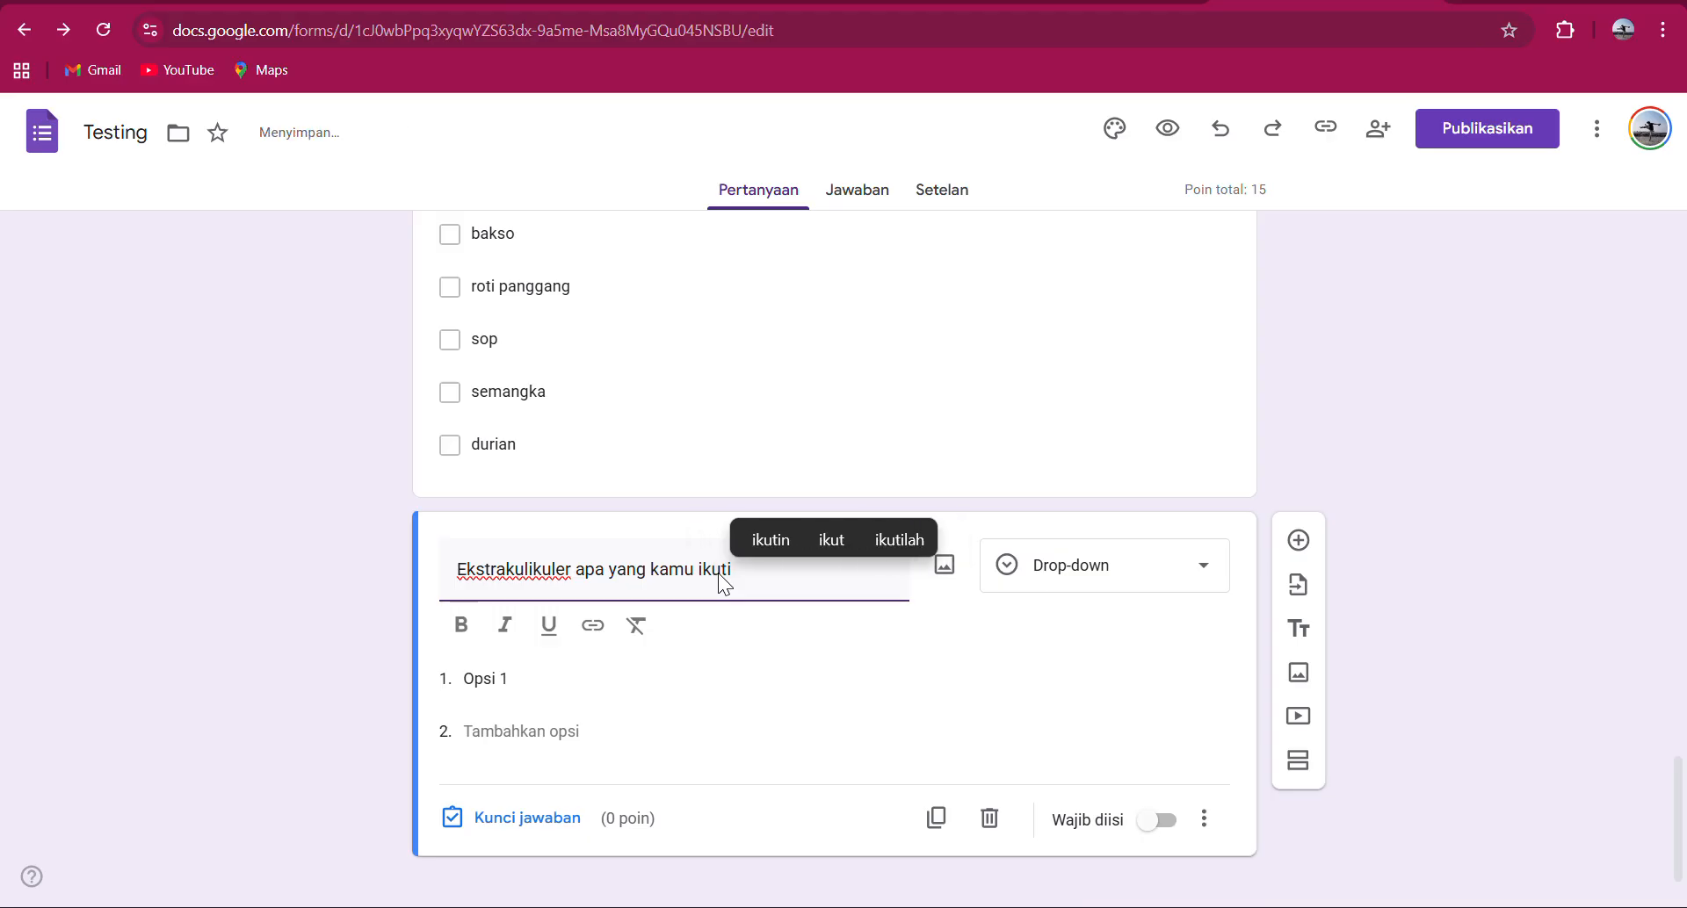
# Fill in the drop-down question's options as "Basket", "Berenang", "Bola" and "Pramuka".
pyautogui.click(524, 677)
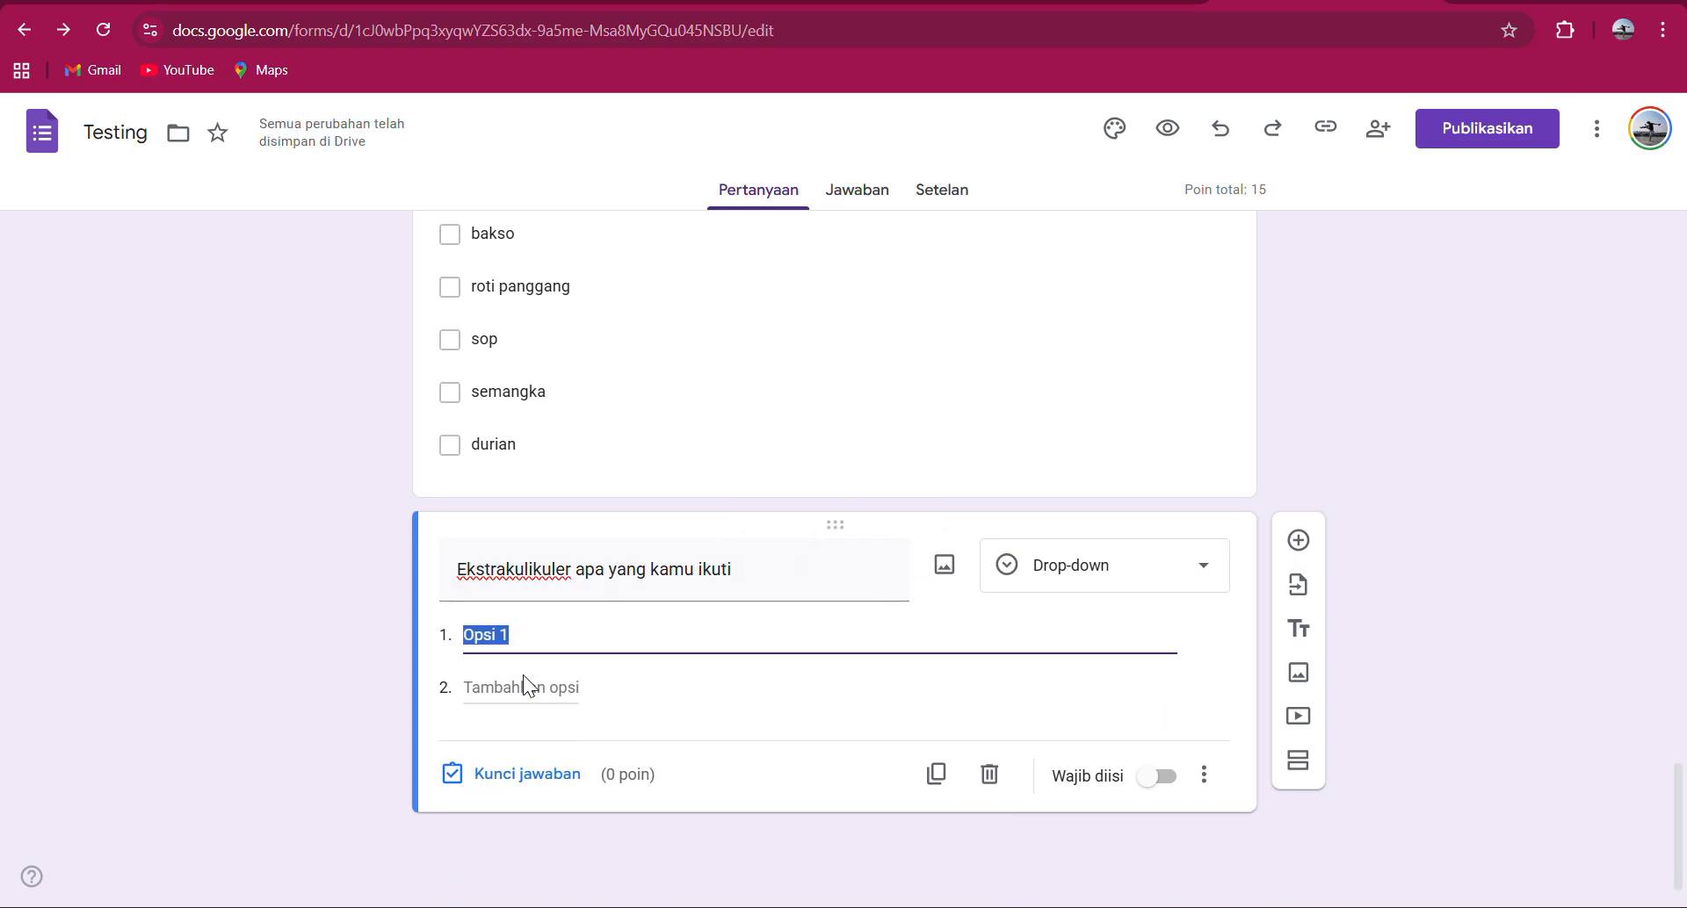
pyautogui.write('Basket')
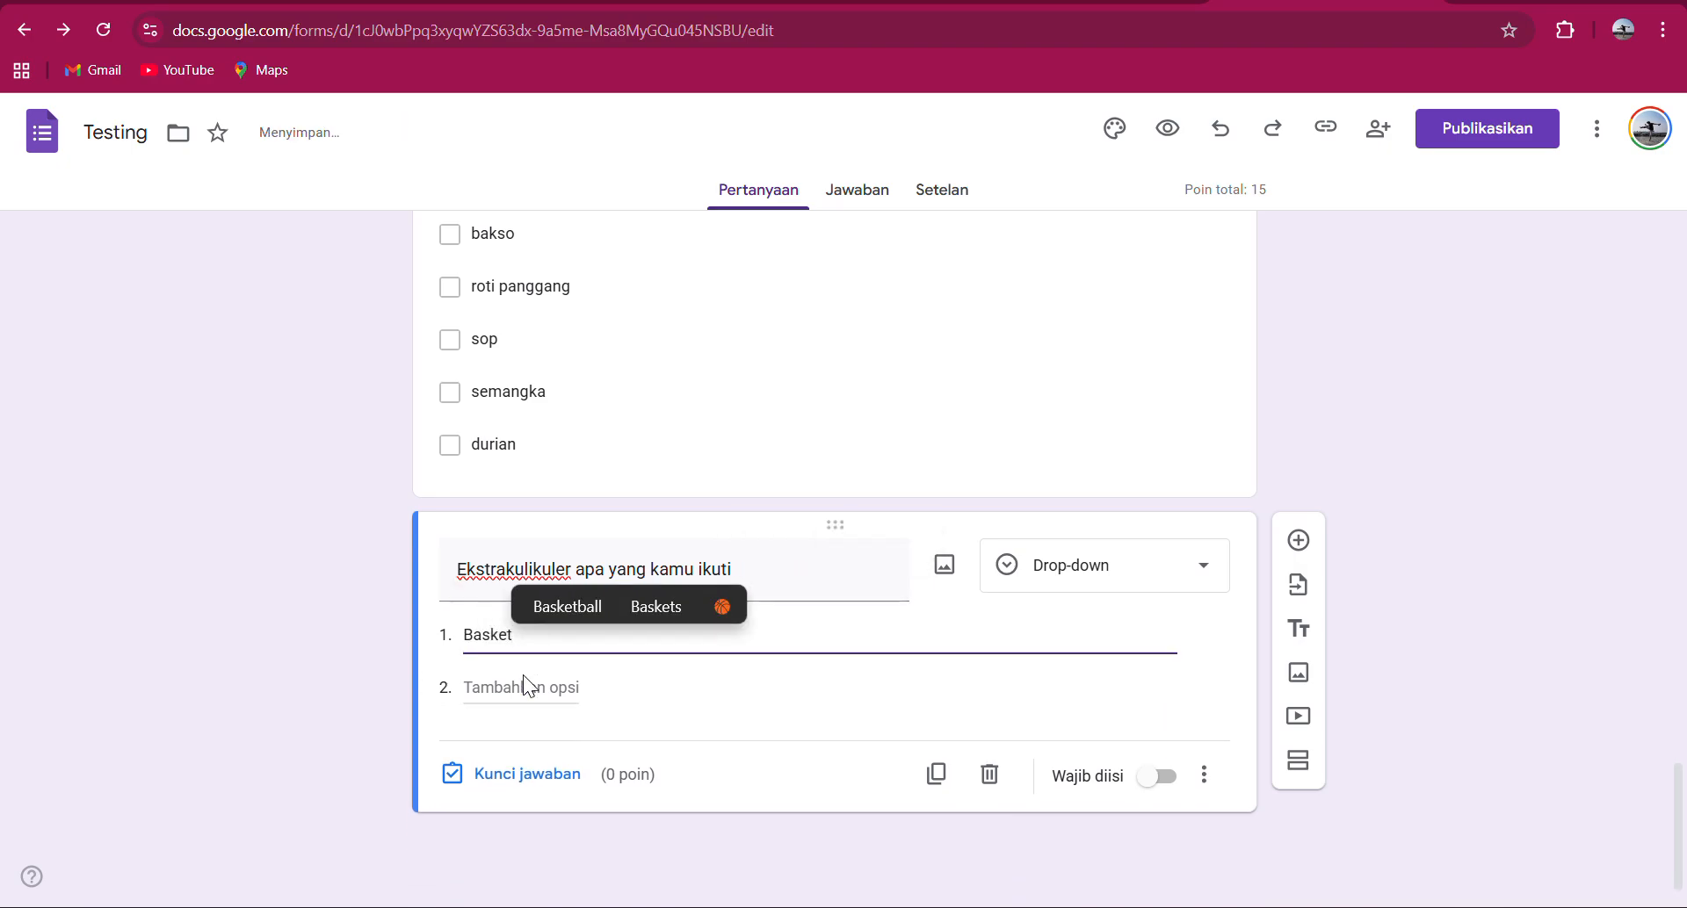
pyautogui.press('Return')
pyautogui.write('B')
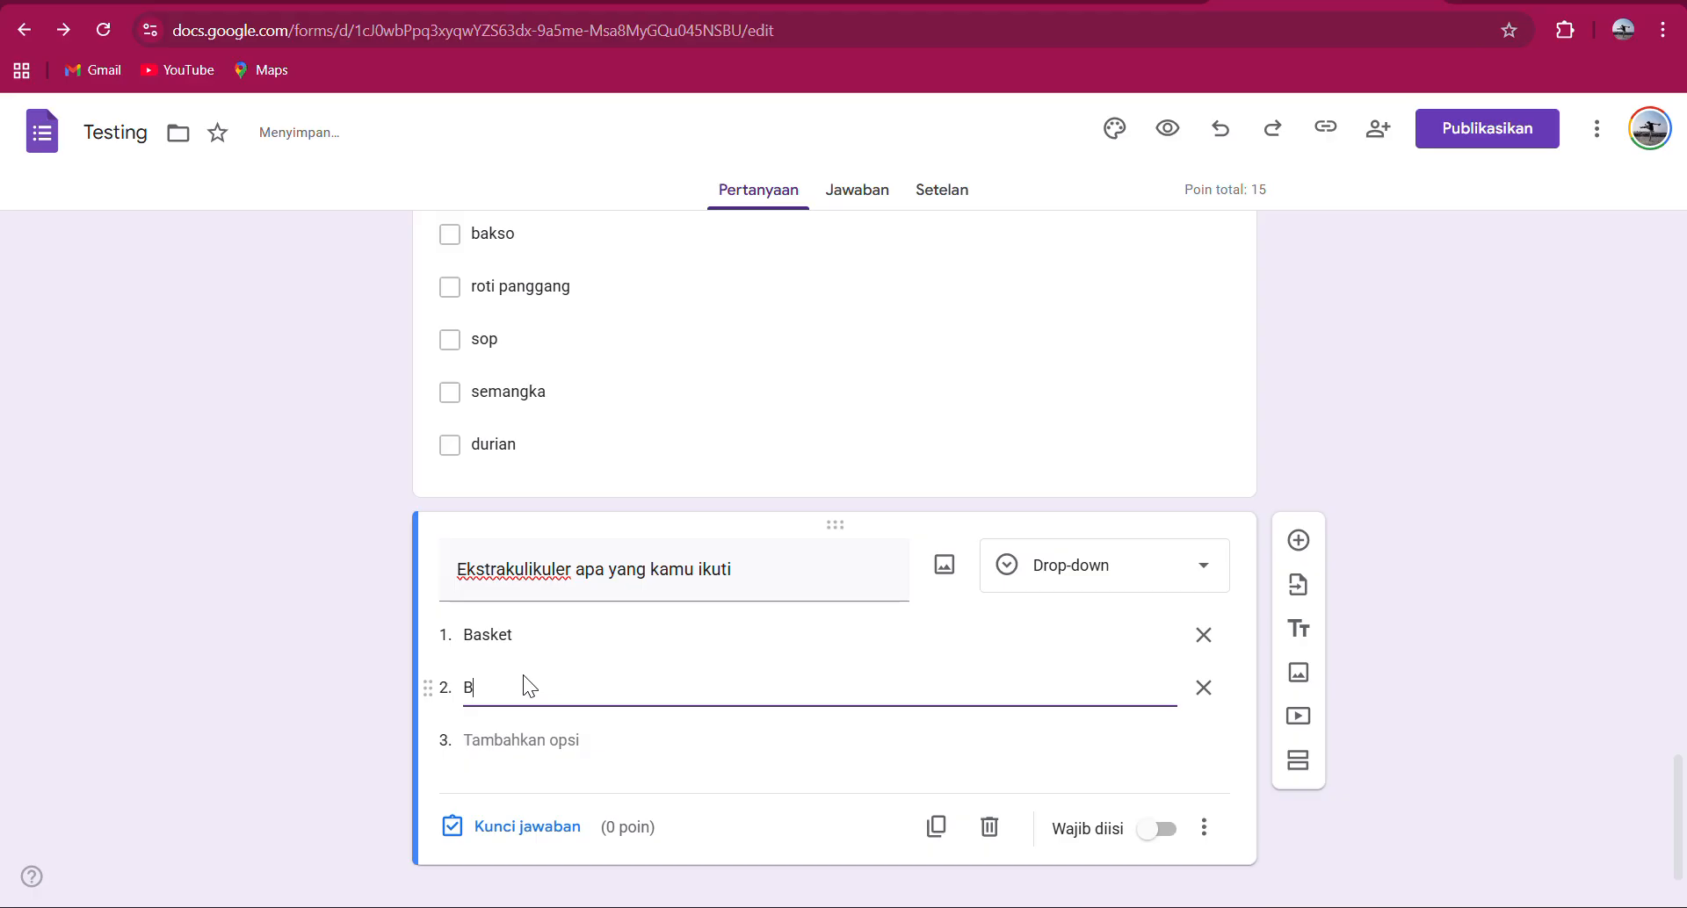
pyautogui.write('erena')
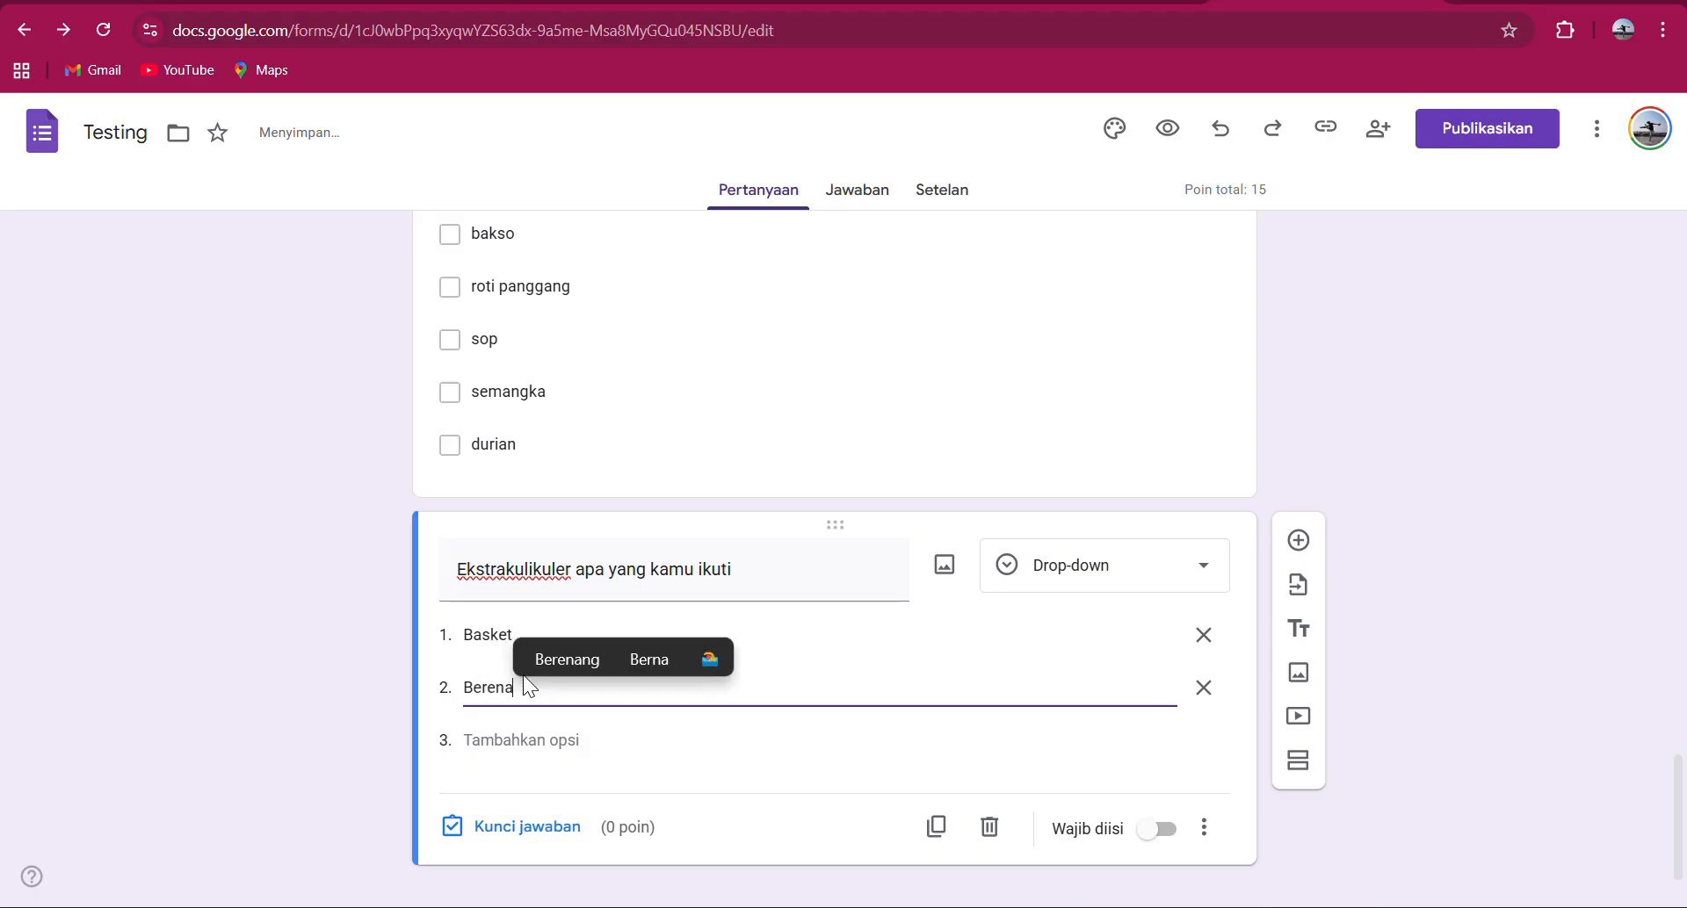
pyautogui.write('n')
pyautogui.press('Return')
pyautogui.write('BO')
pyautogui.press('BackSpace')
pyautogui.write('ola')
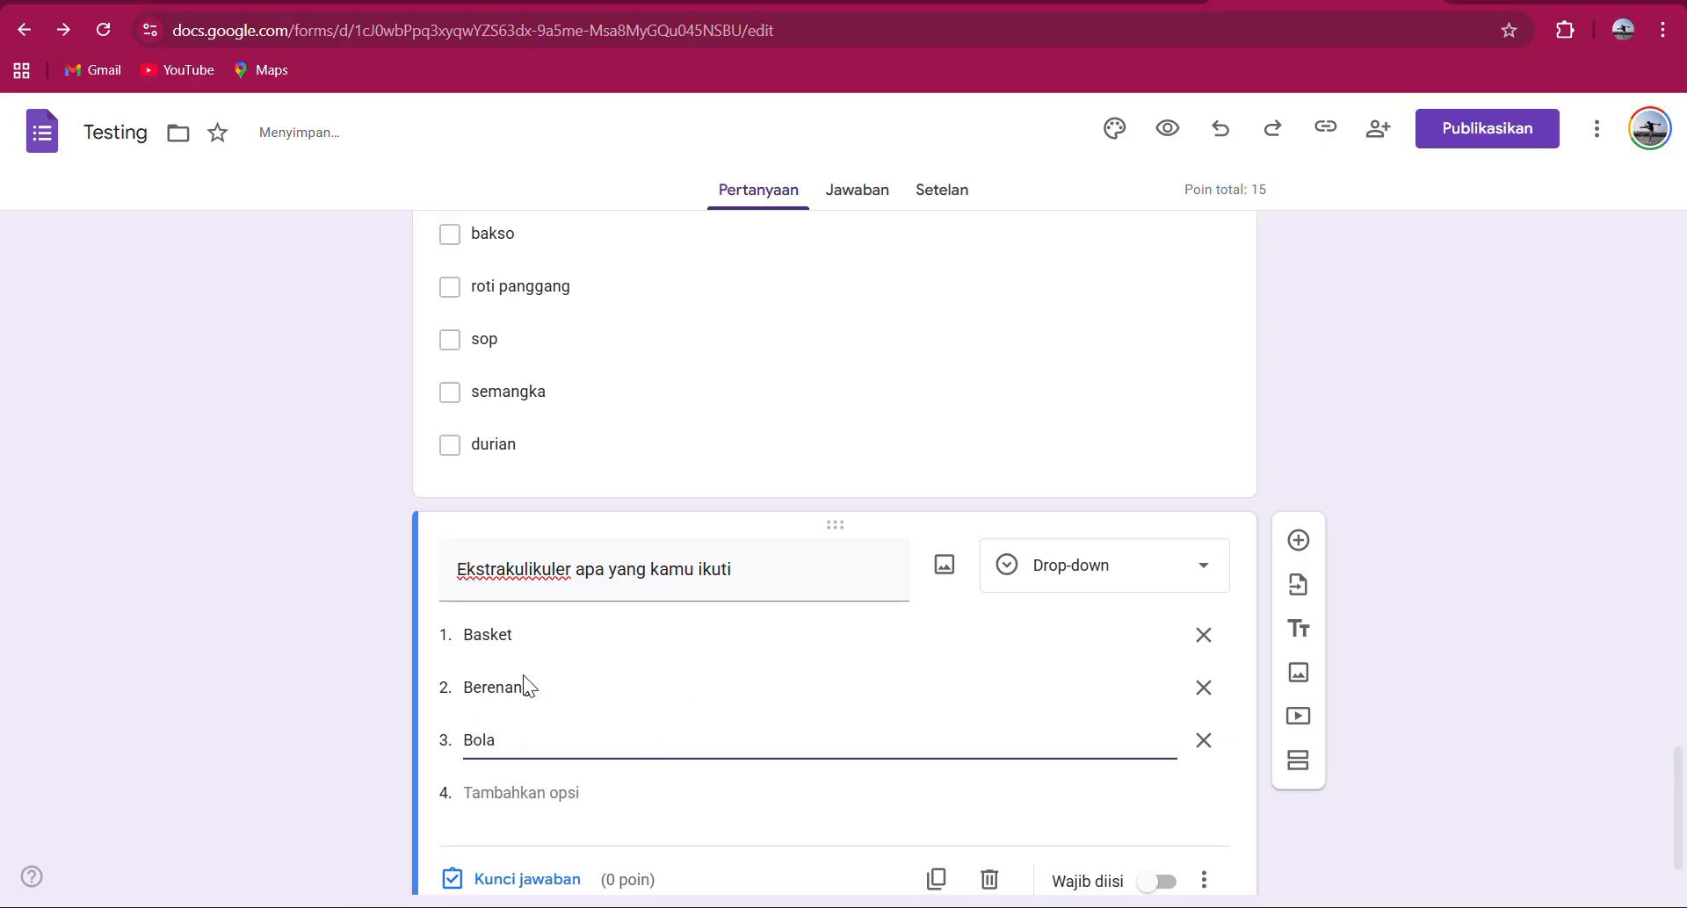
pyautogui.press('Return')
pyautogui.write('Pramuka')
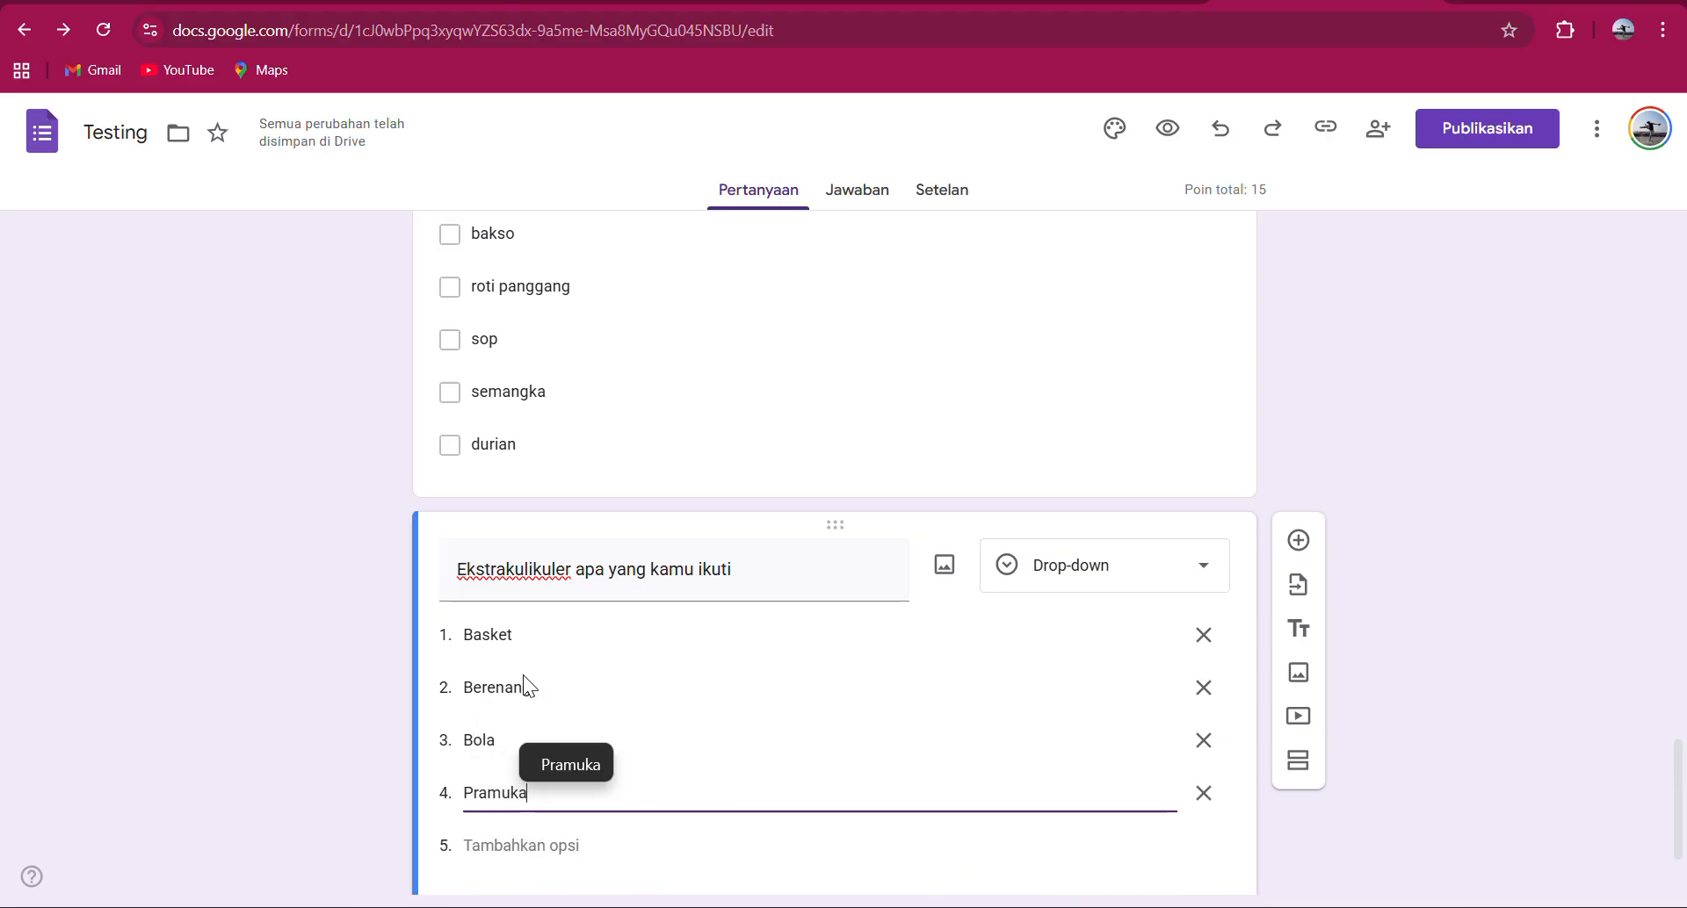
# Add a new question below the extracurricular question, set its type to Upload file and allow respondents to upload files to Drive.
pyautogui.scroll(-2, 1009, 682)
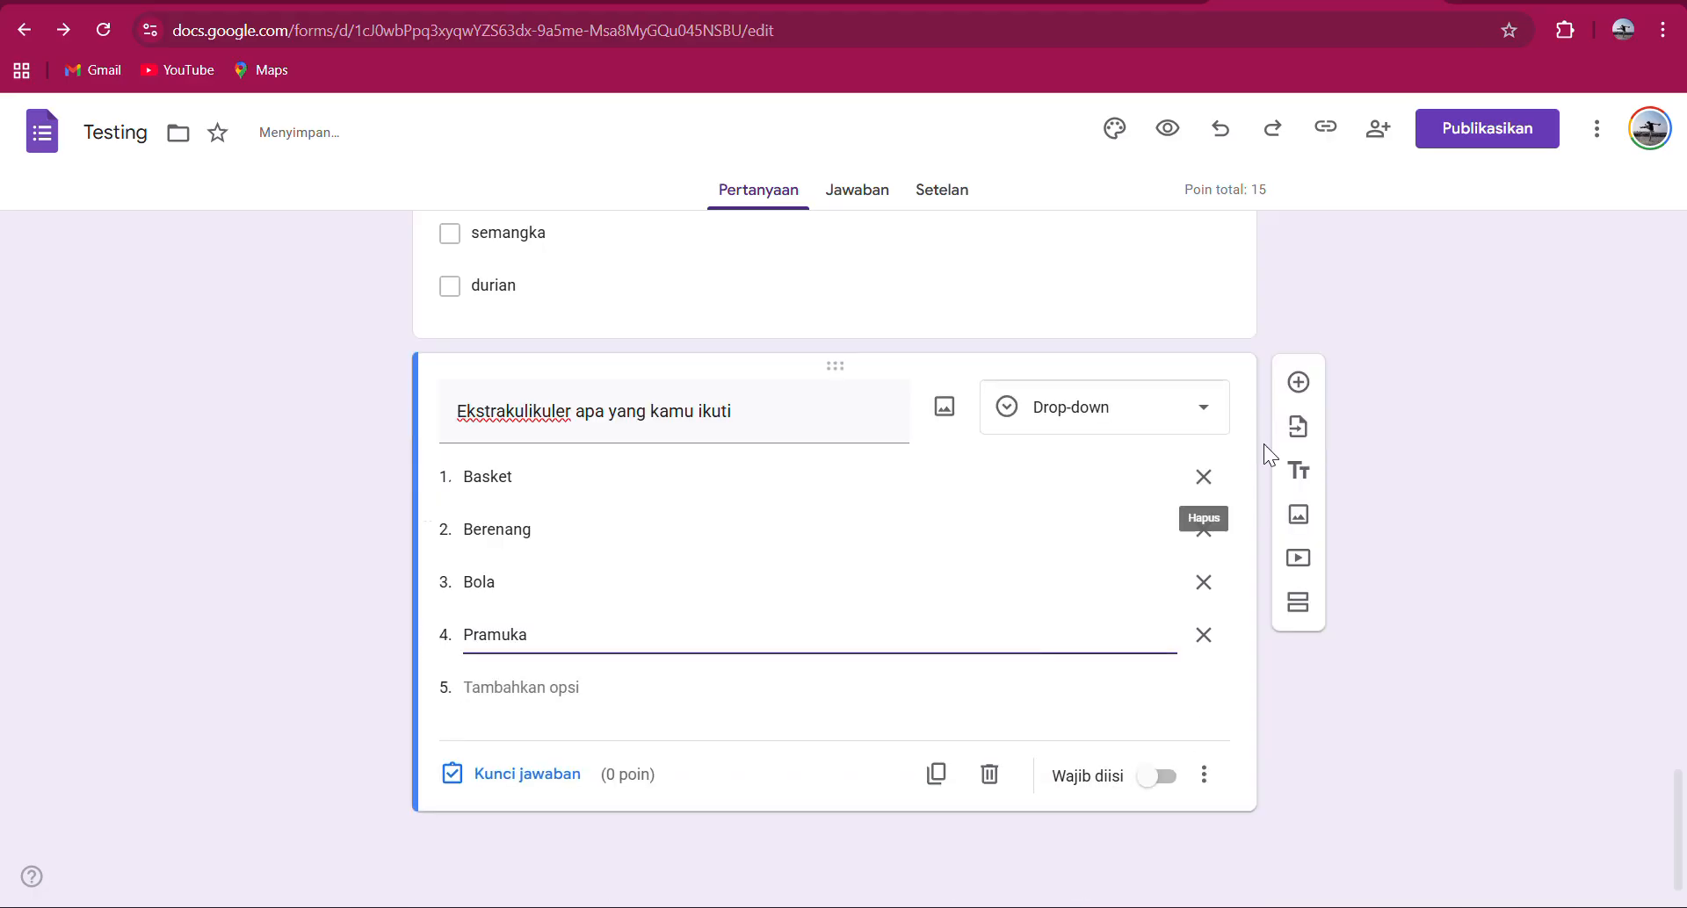
pyautogui.click(1299, 382)
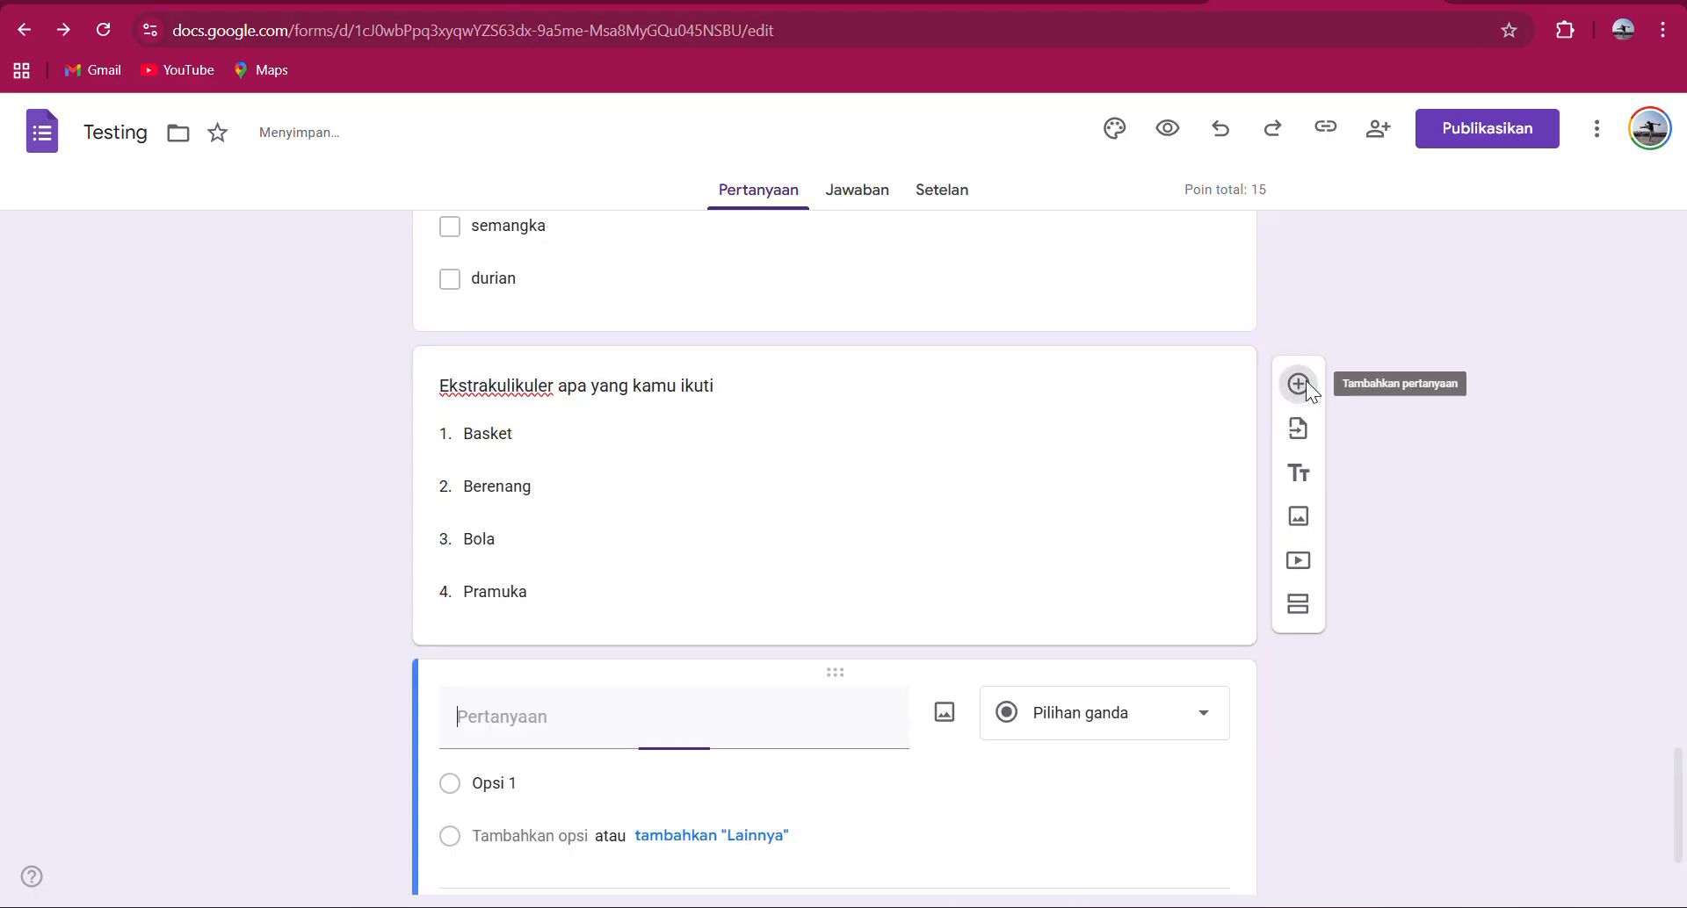
pyautogui.click(1007, 716)
pyautogui.click(1151, 524)
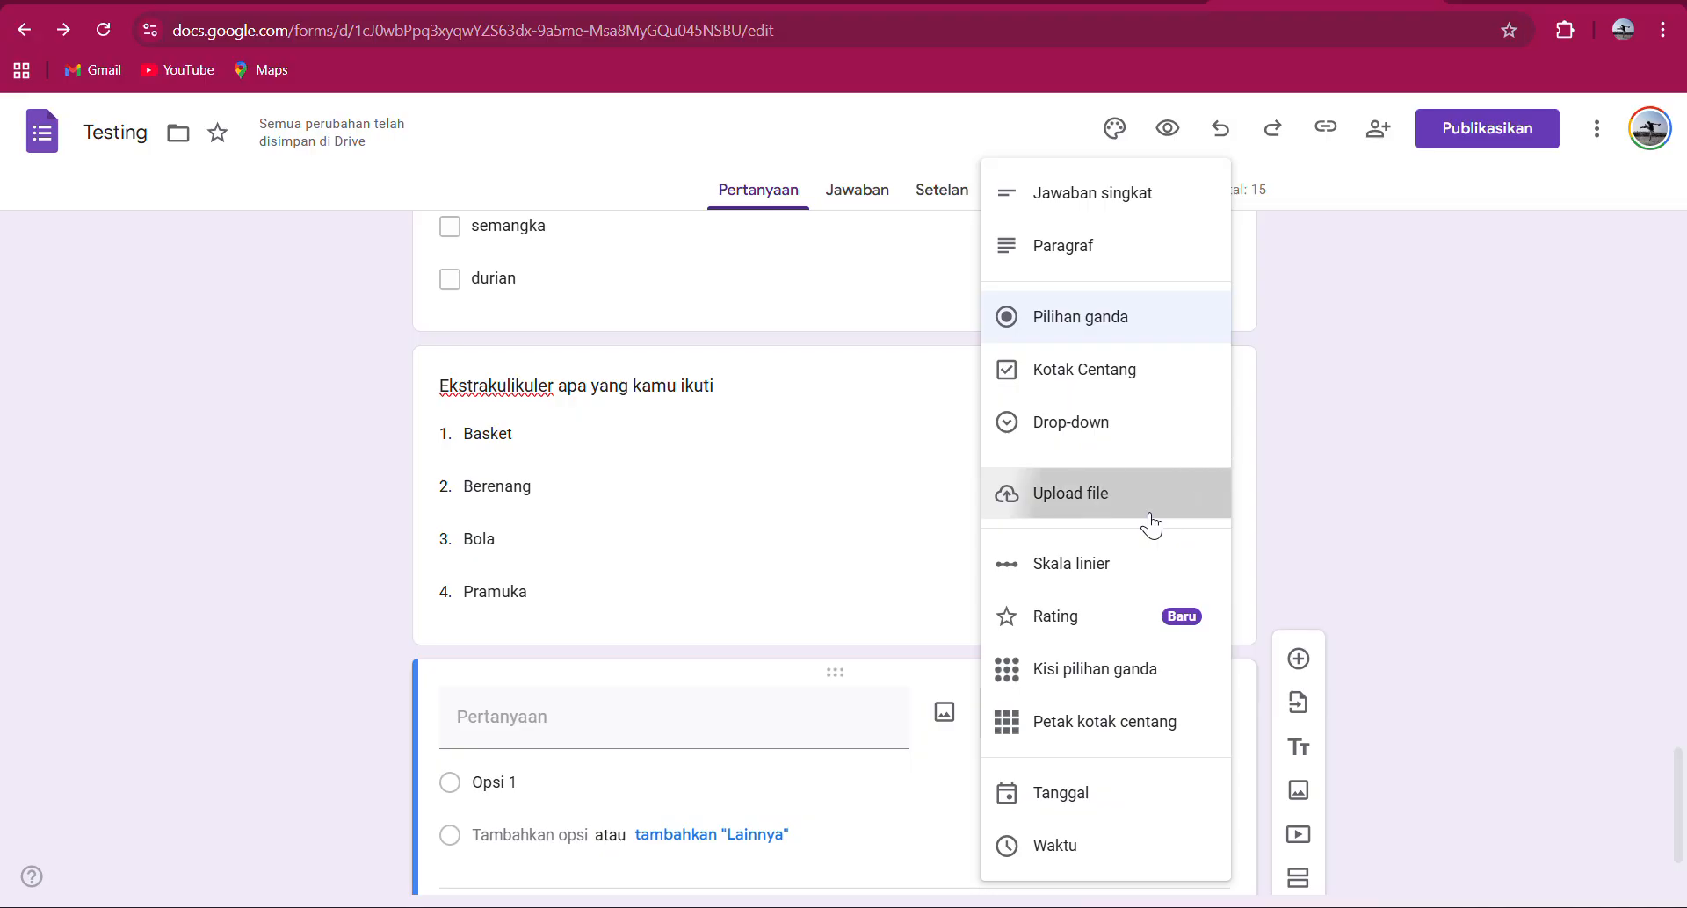
pyautogui.scroll(-1, 1131, 526)
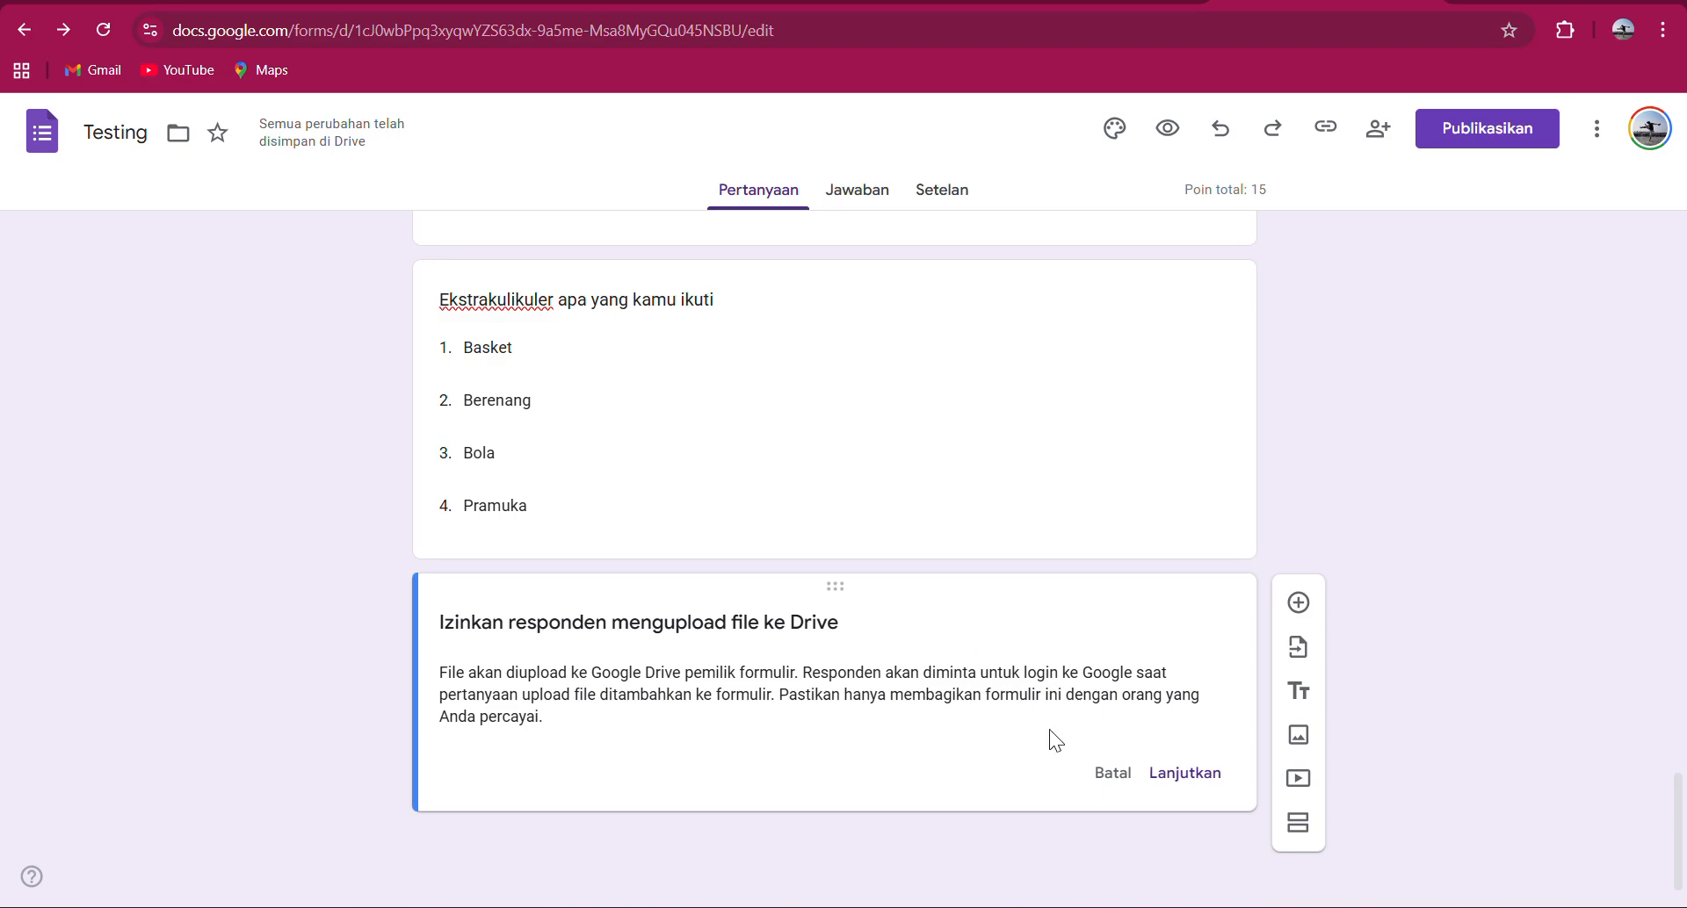
pyautogui.click(1186, 773)
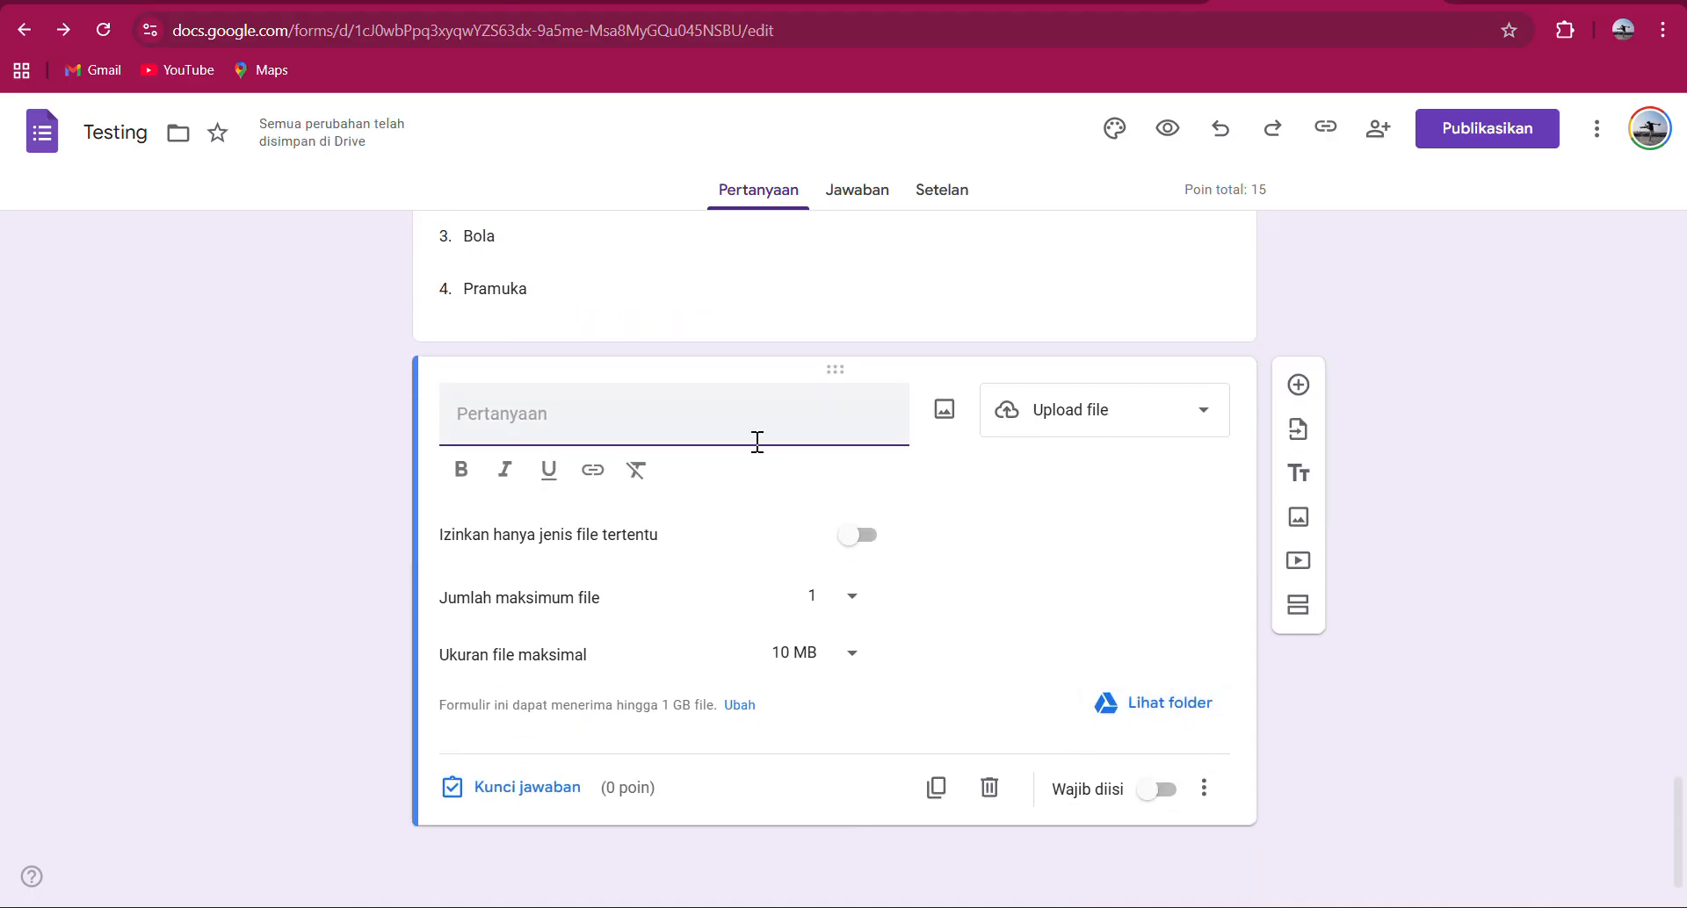
# Enter "Upload foto terbaikmu di sekolah" as the text of the file upload question.
pyautogui.write('Upload')
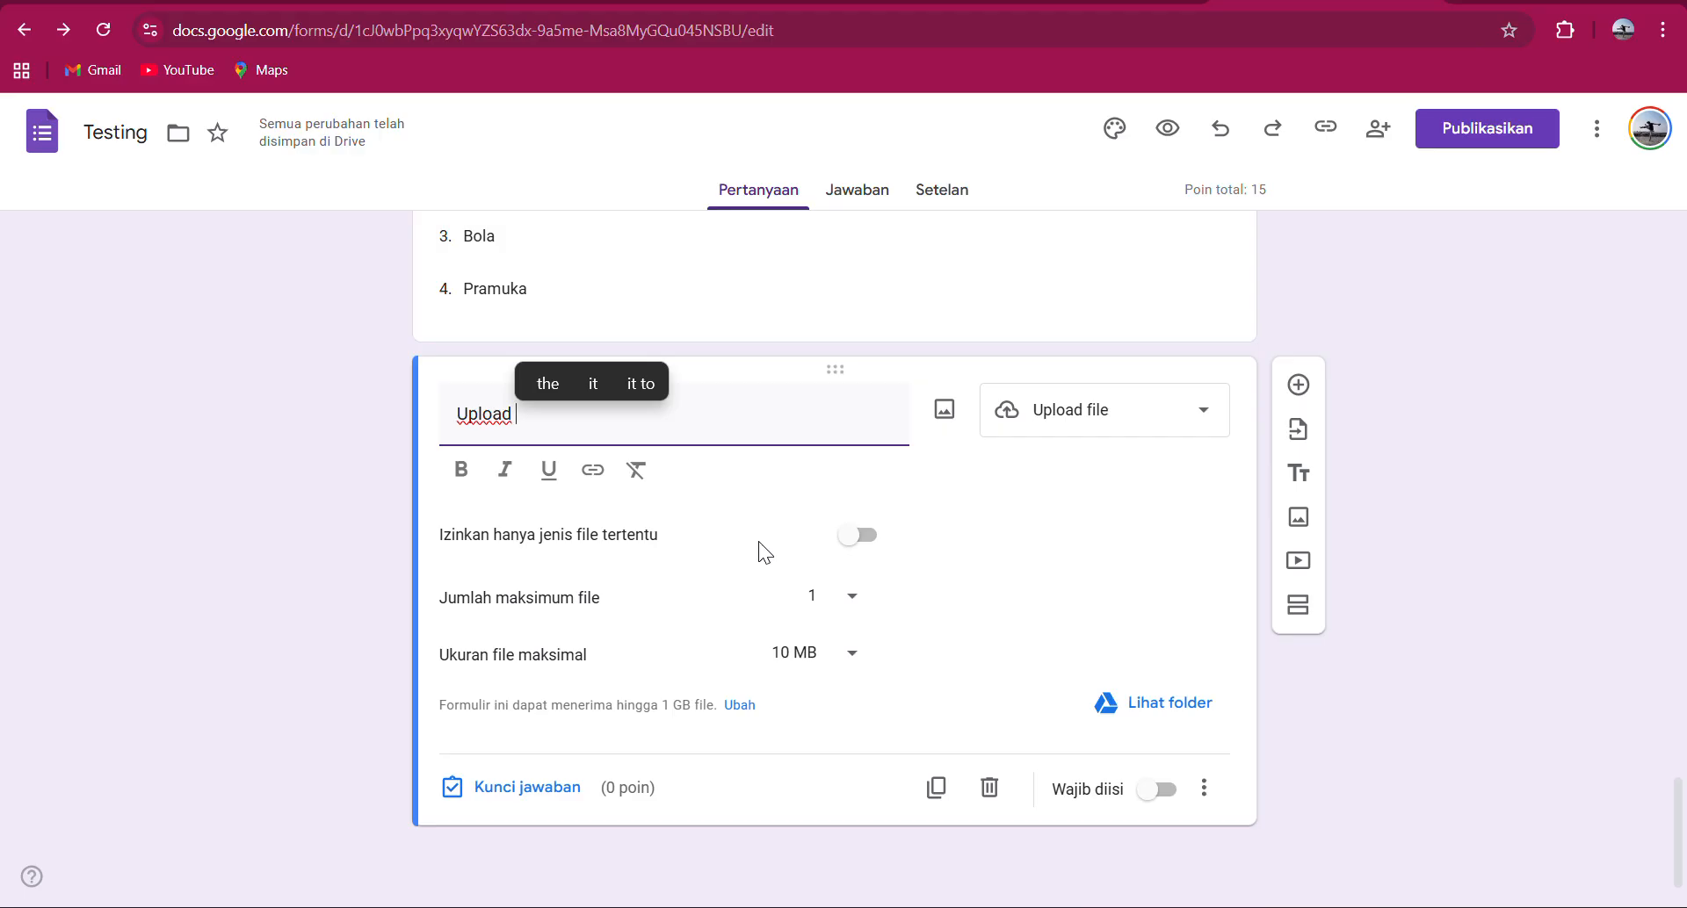
pyautogui.write('gambar')
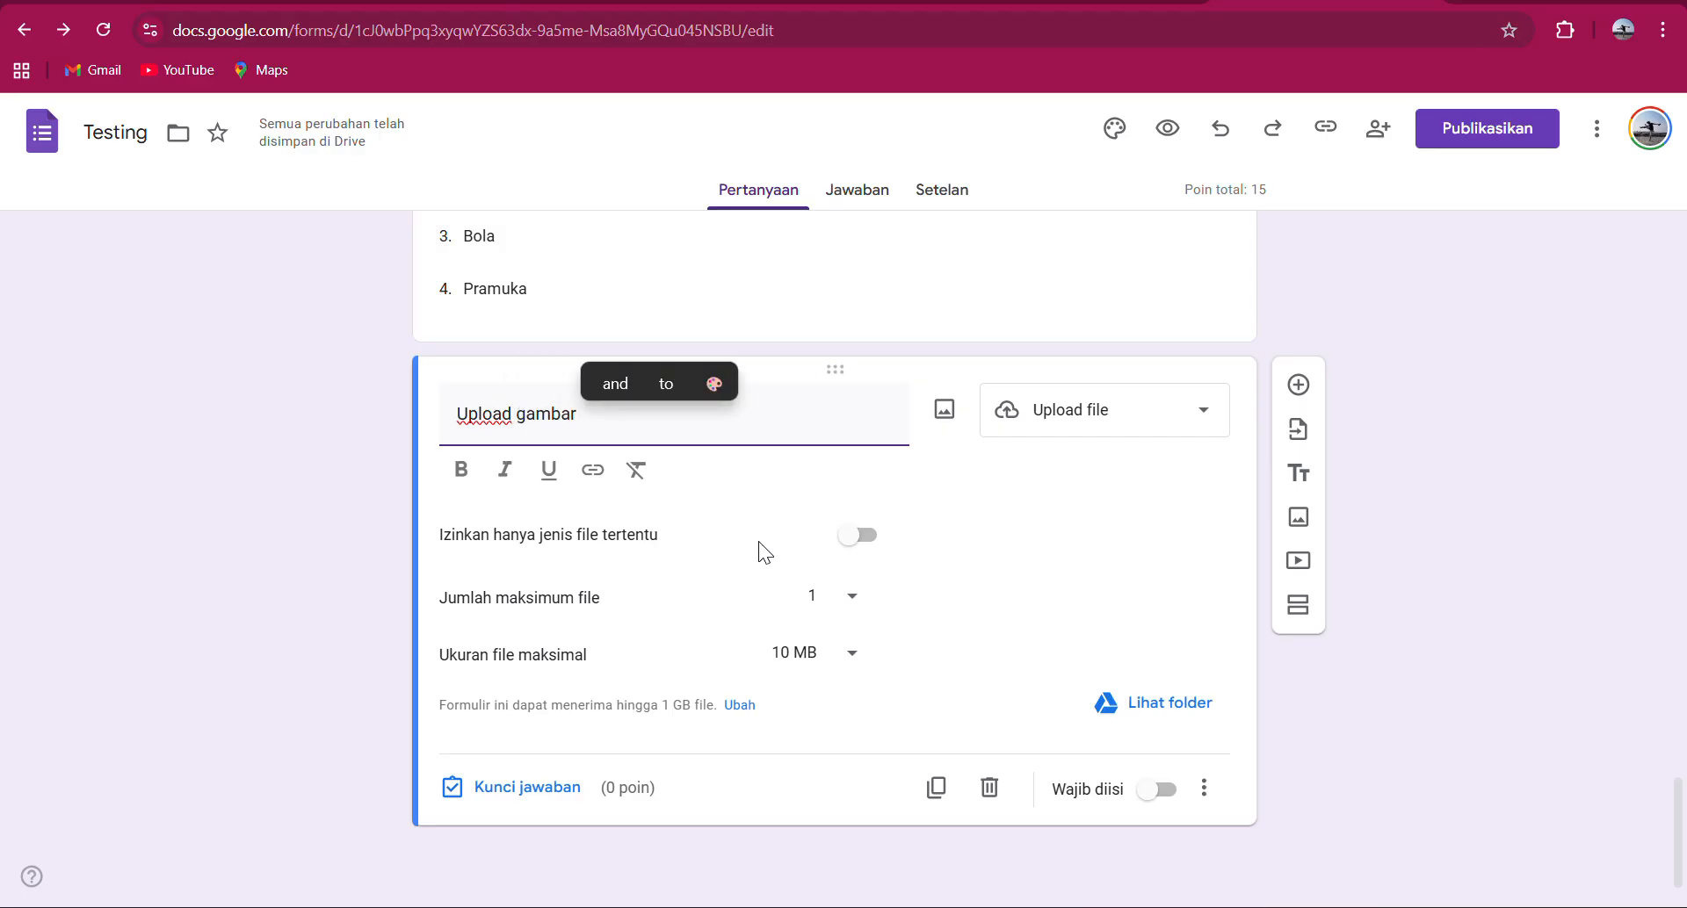
pyautogui.press('BackSpace')
pyautogui.press('BackSpace')
pyautogui.press('BackSpace')
pyautogui.press('BackSpace')
pyautogui.press('BackSpace')
pyautogui.press('BackSpace')
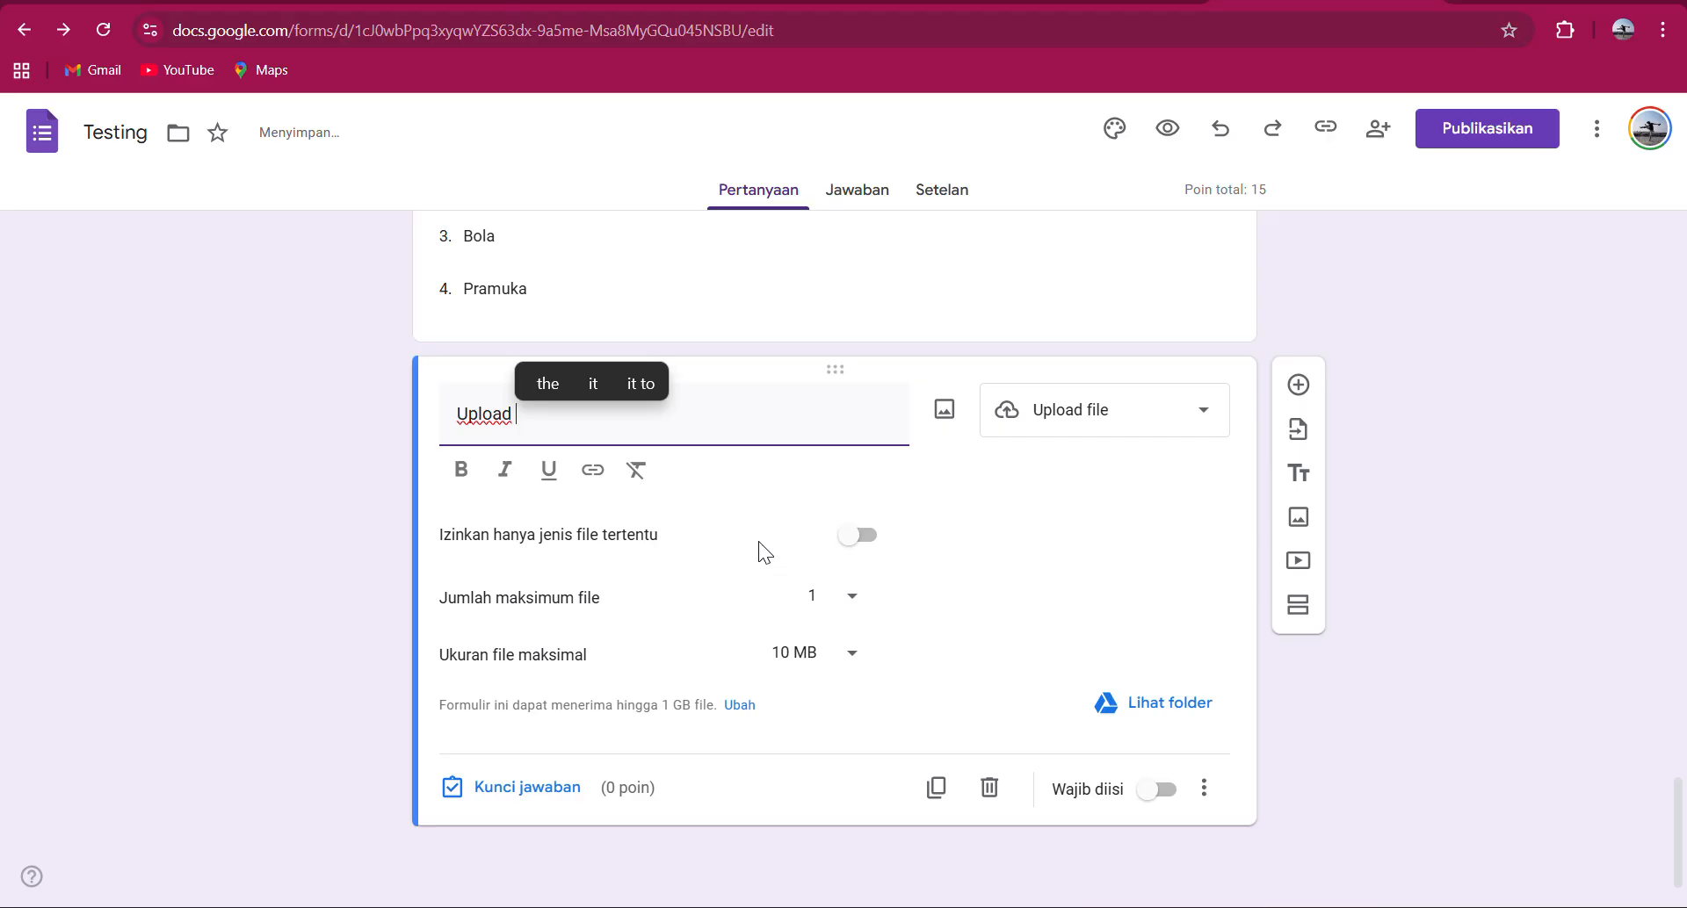
pyautogui.write('foto terbai')
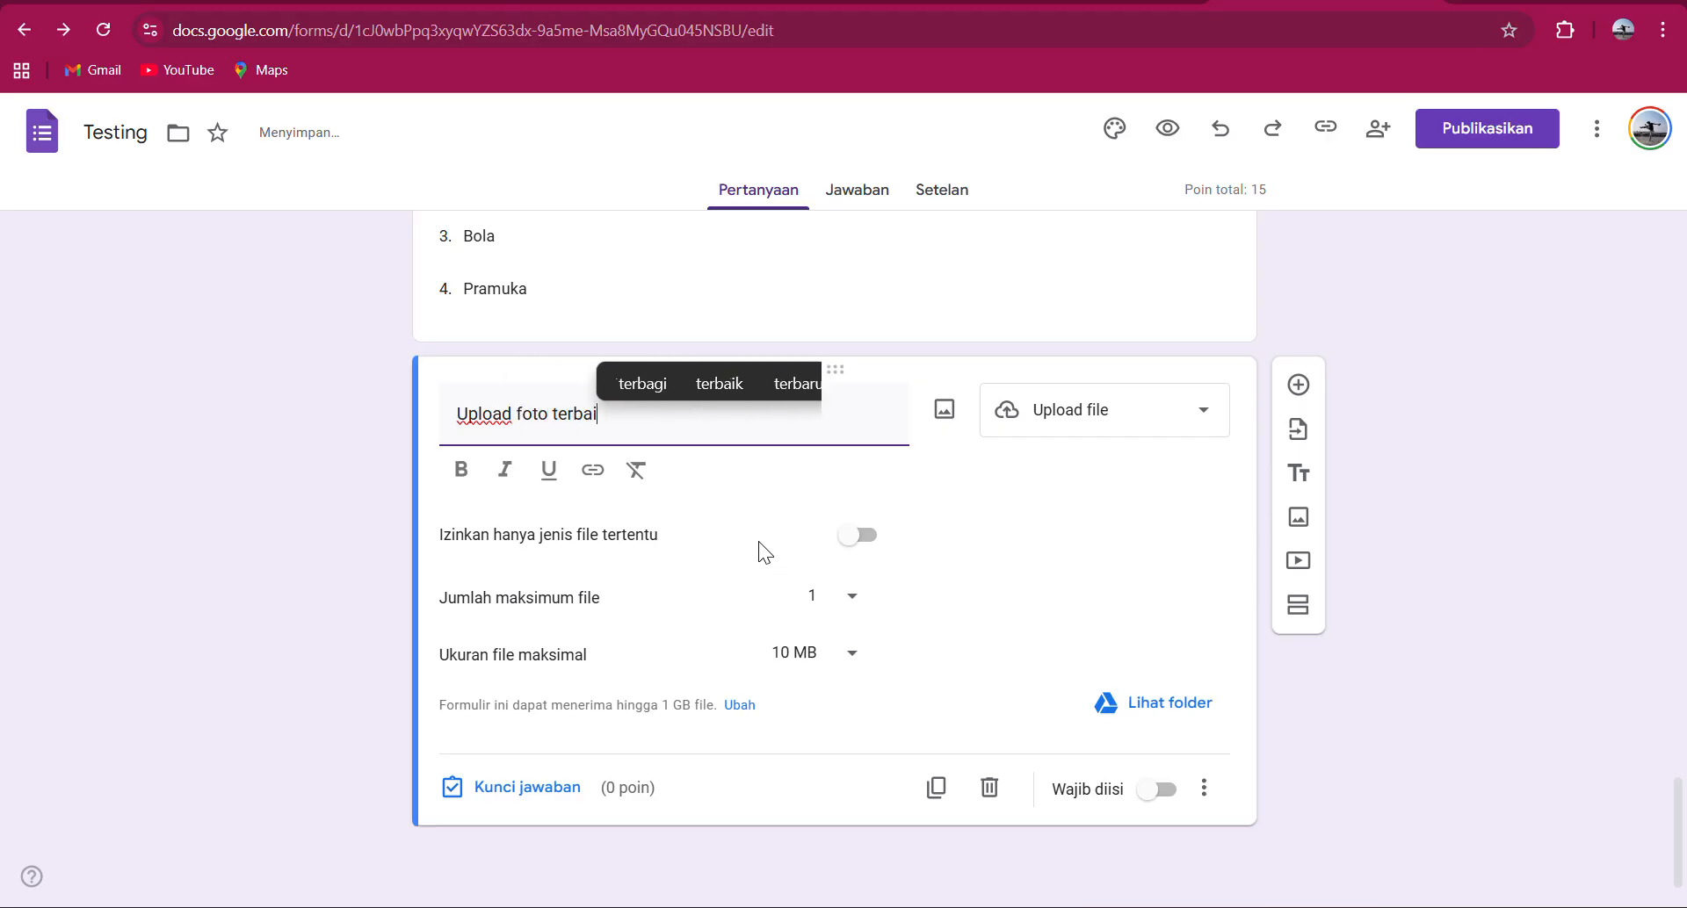
pyautogui.write('kmu ')
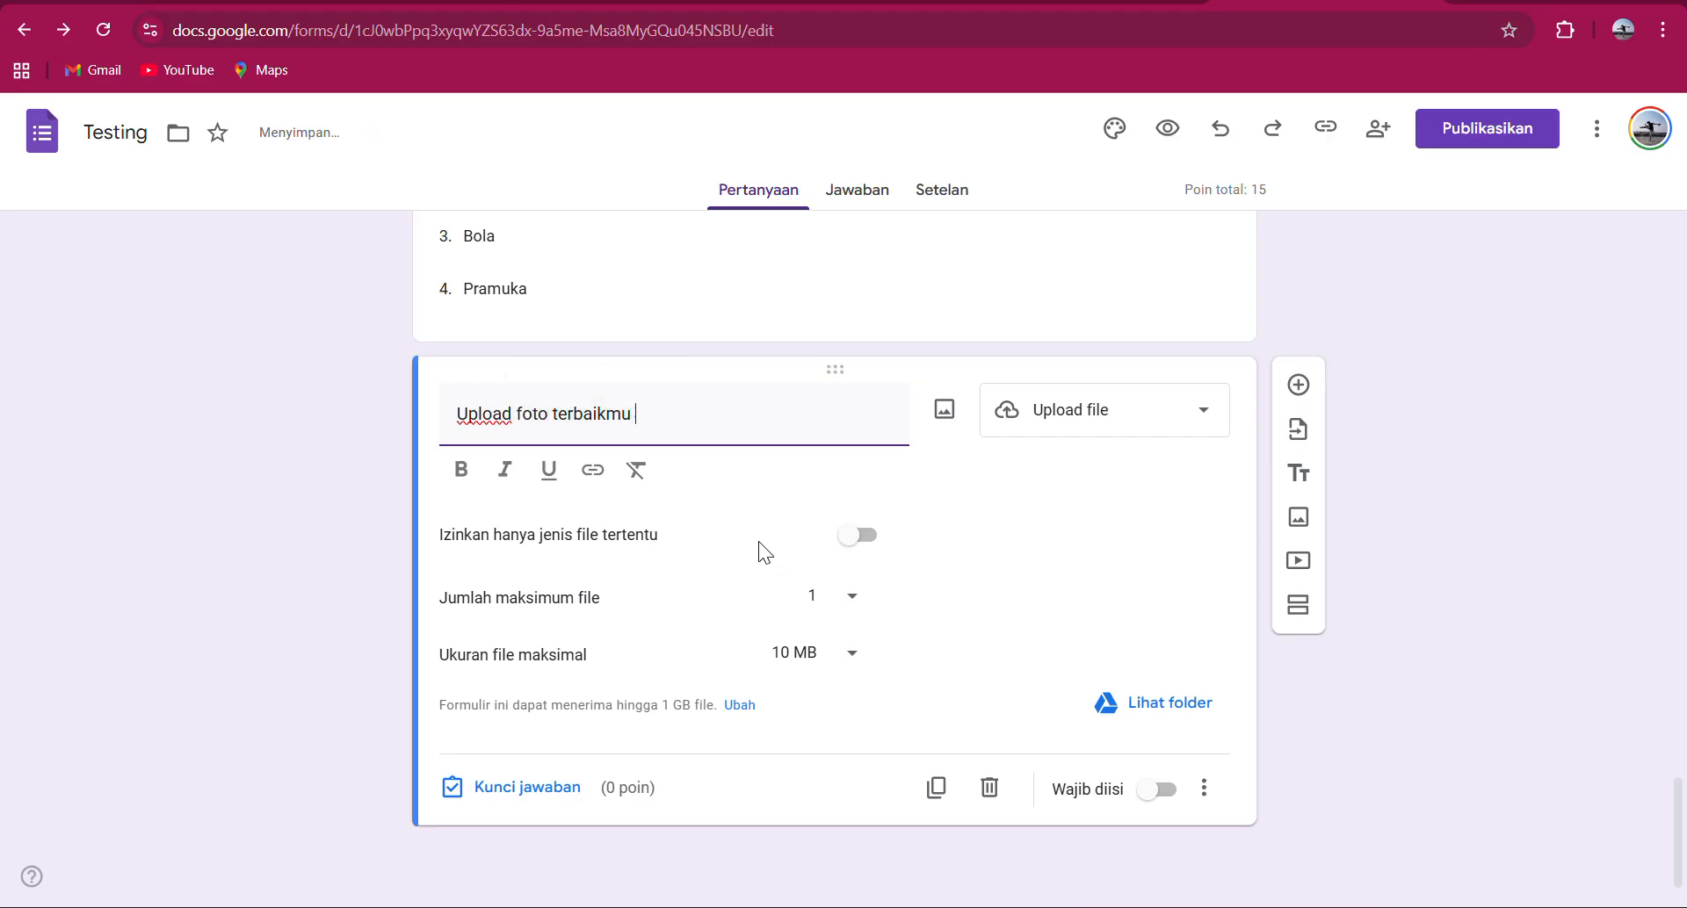
pyautogui.write('di')
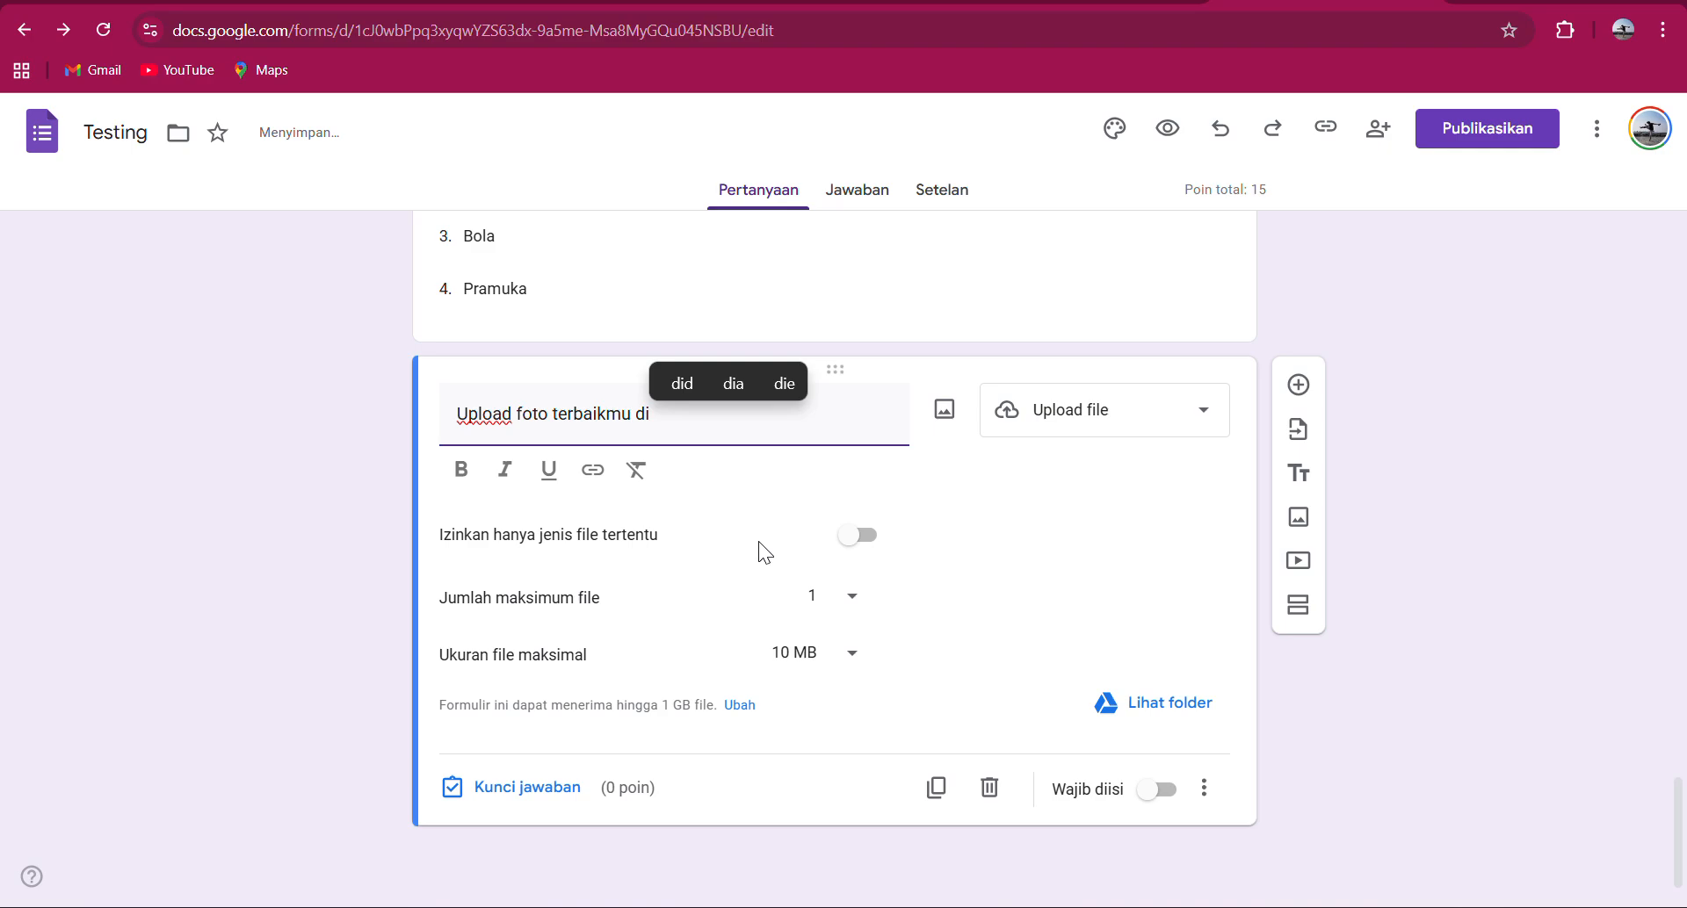
pyautogui.write(' seko')
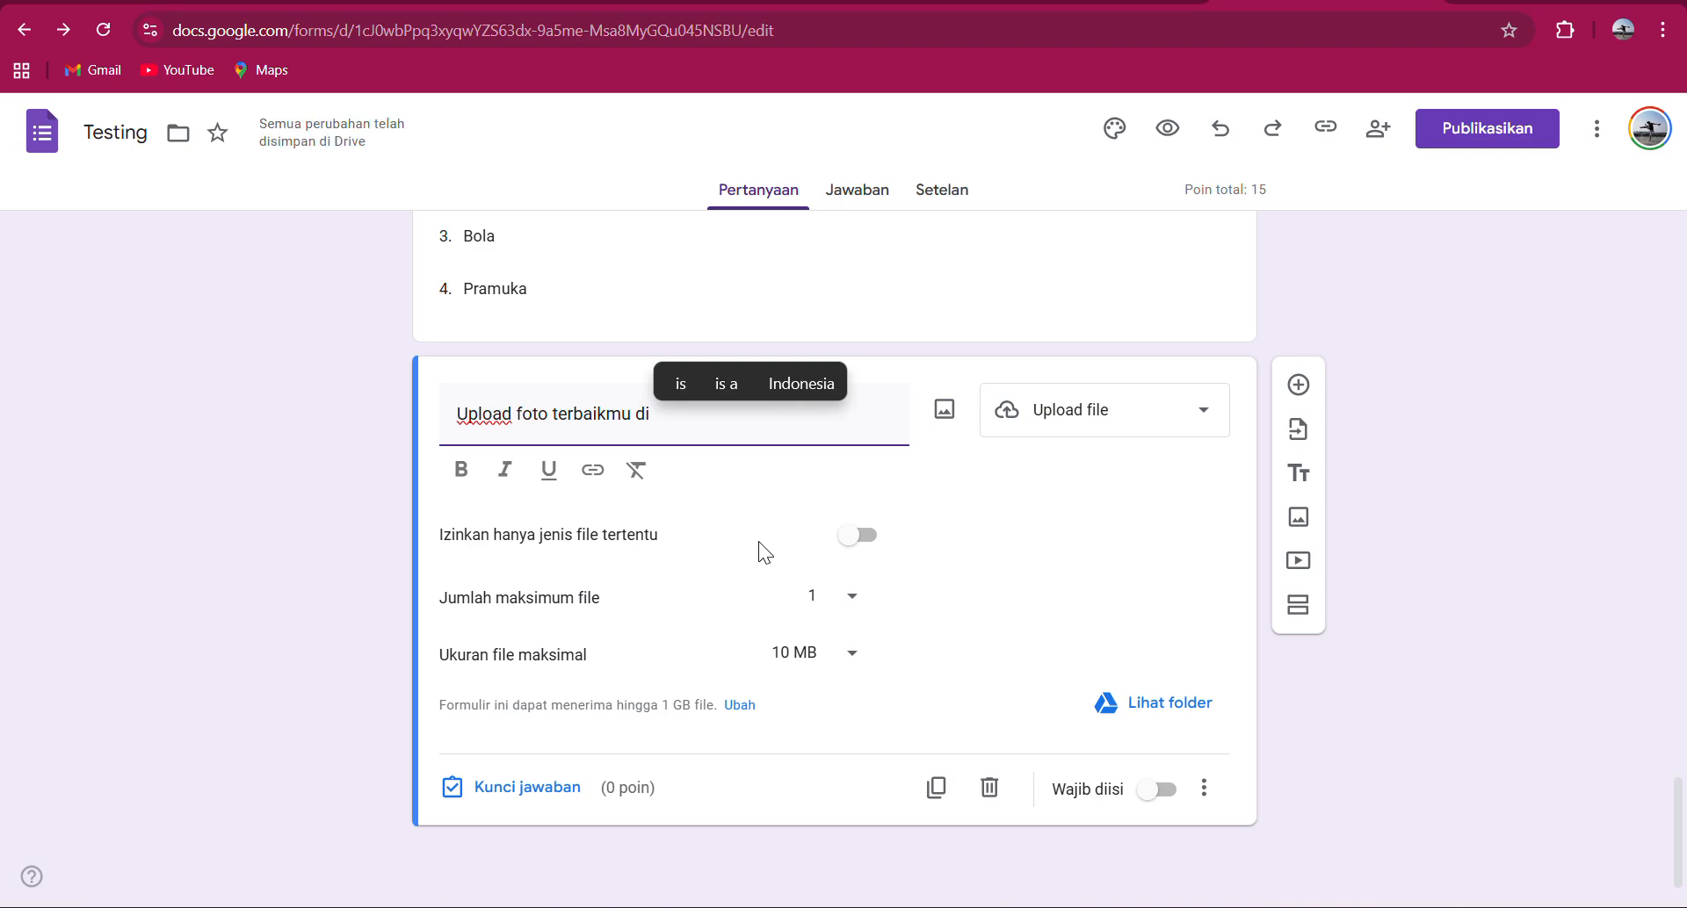
pyautogui.write('lah')
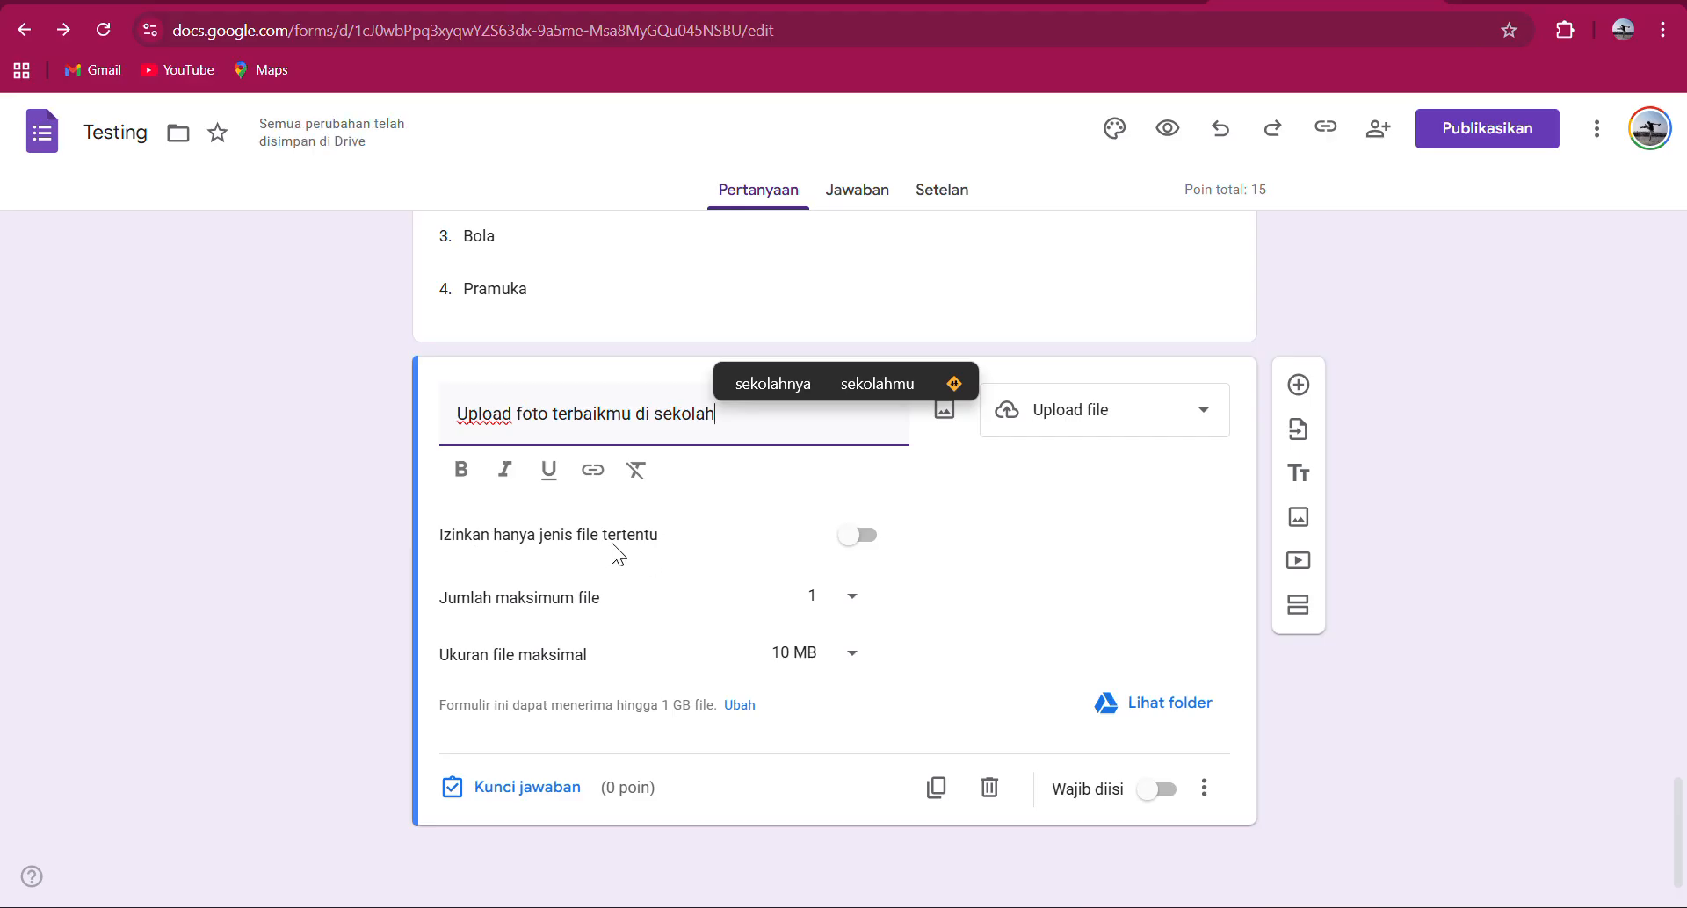
# Restrict the upload question to specific file types and allow the Foto type.
pyautogui.click(861, 536)
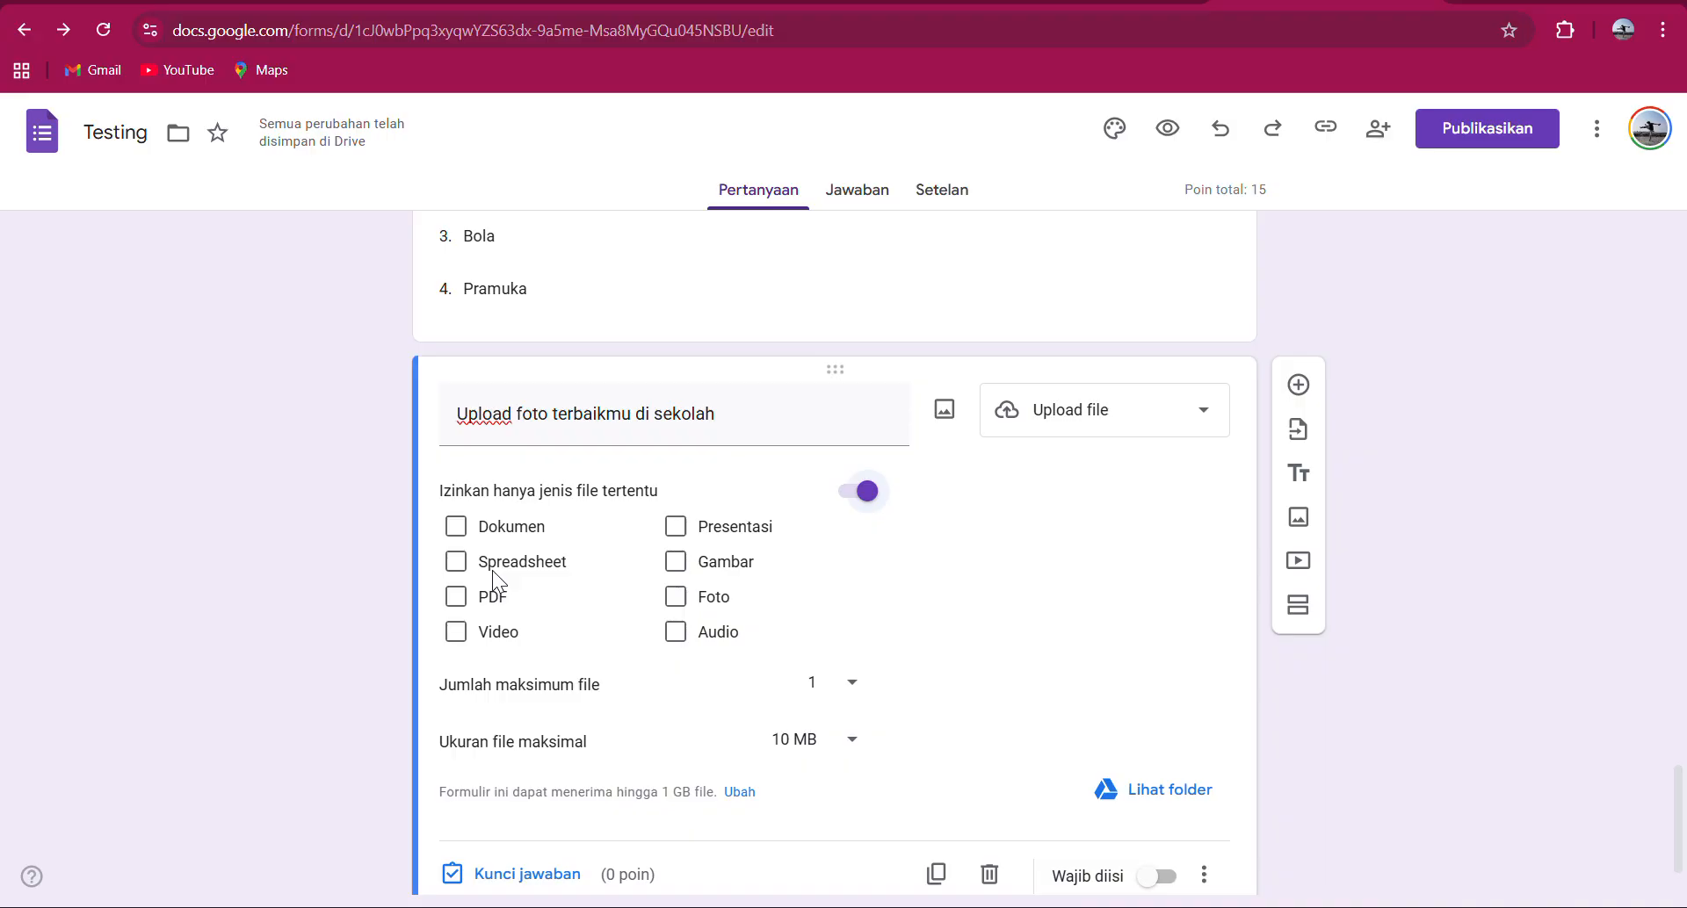
pyautogui.click(865, 492)
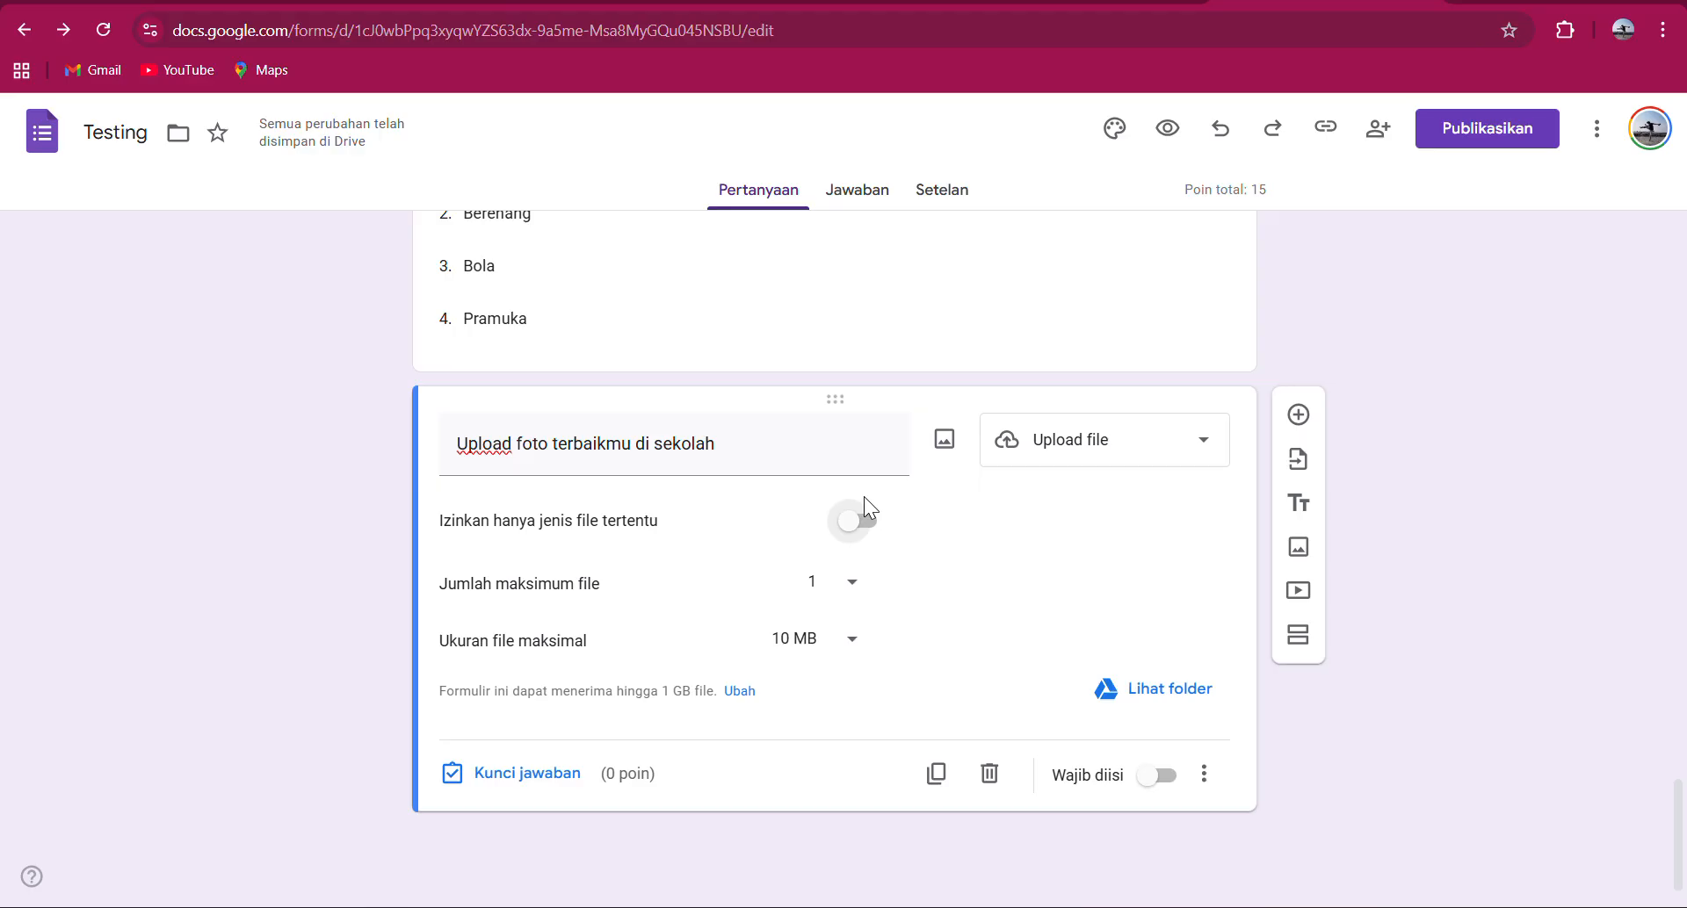
pyautogui.click(857, 520)
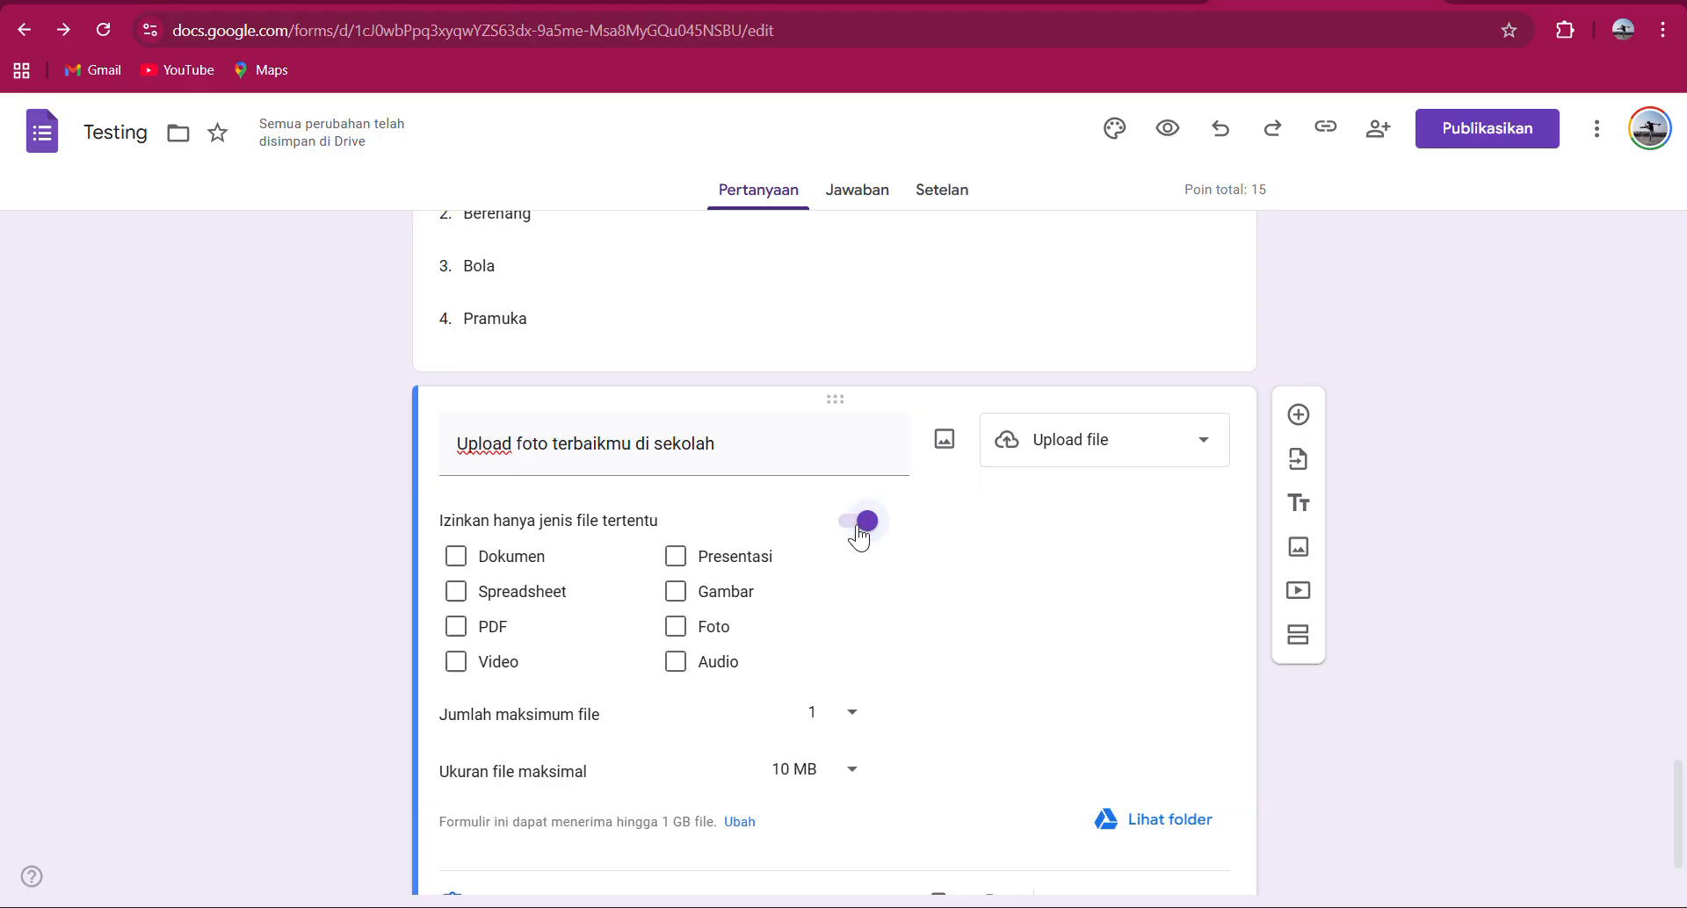
pyautogui.click(676, 628)
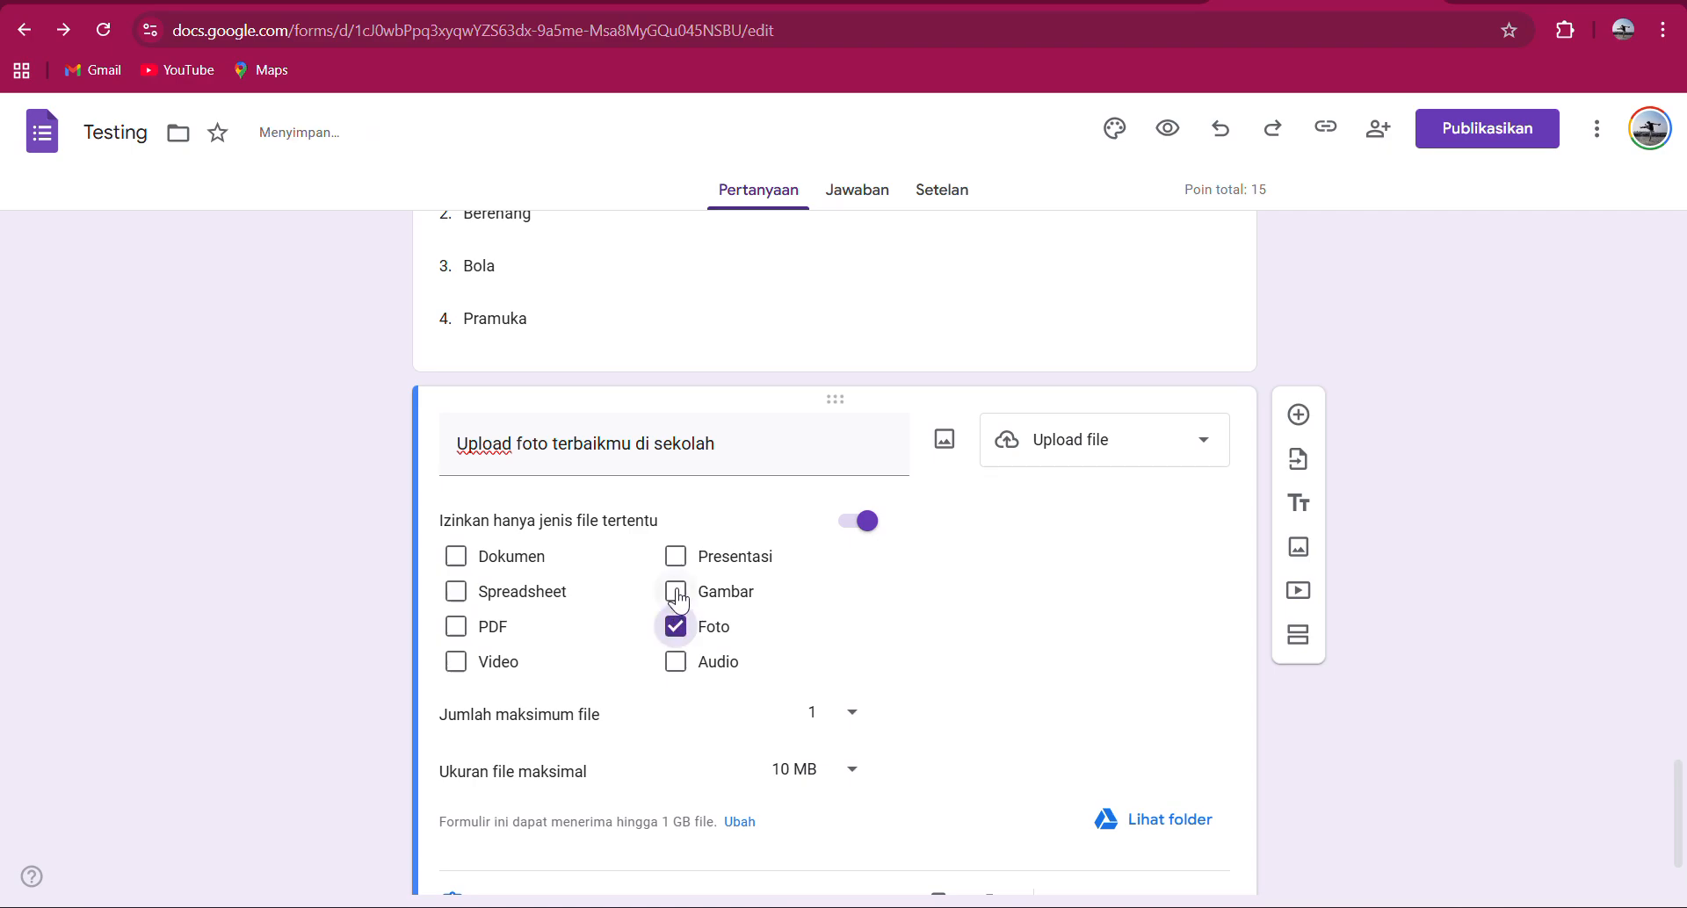
# Allow the Gambar and PDF file types as well for the upload question.
pyautogui.click(677, 594)
pyautogui.click(457, 627)
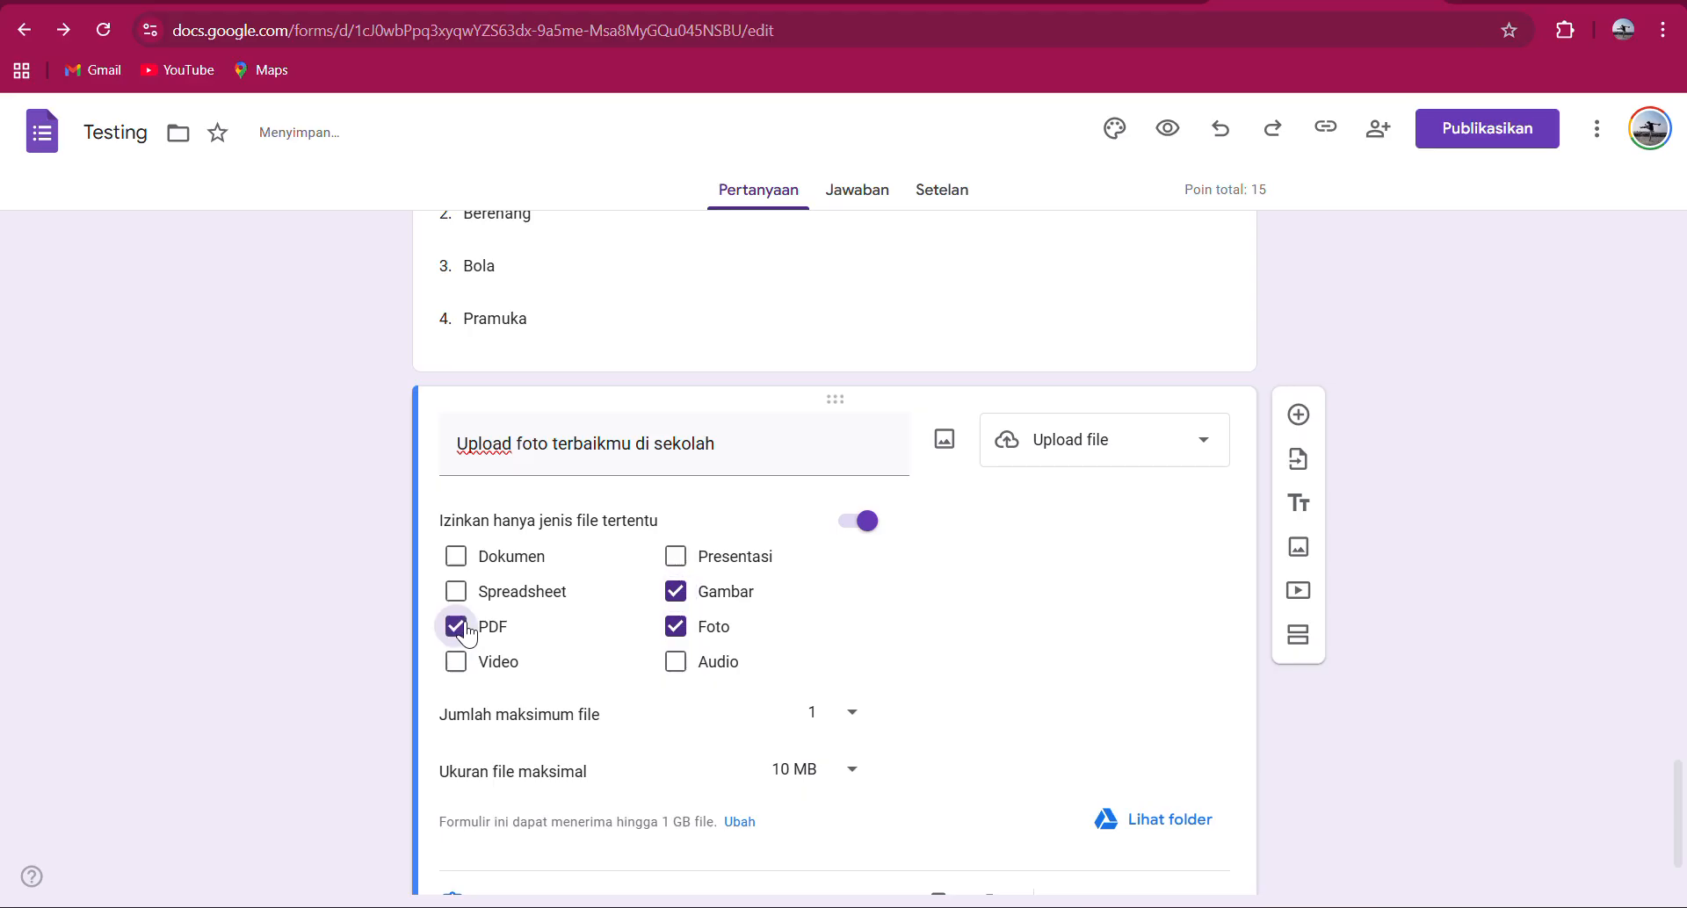
# Examine the available choices for the upload question's maximum number of files and maximum file size.
pyautogui.click(846, 733)
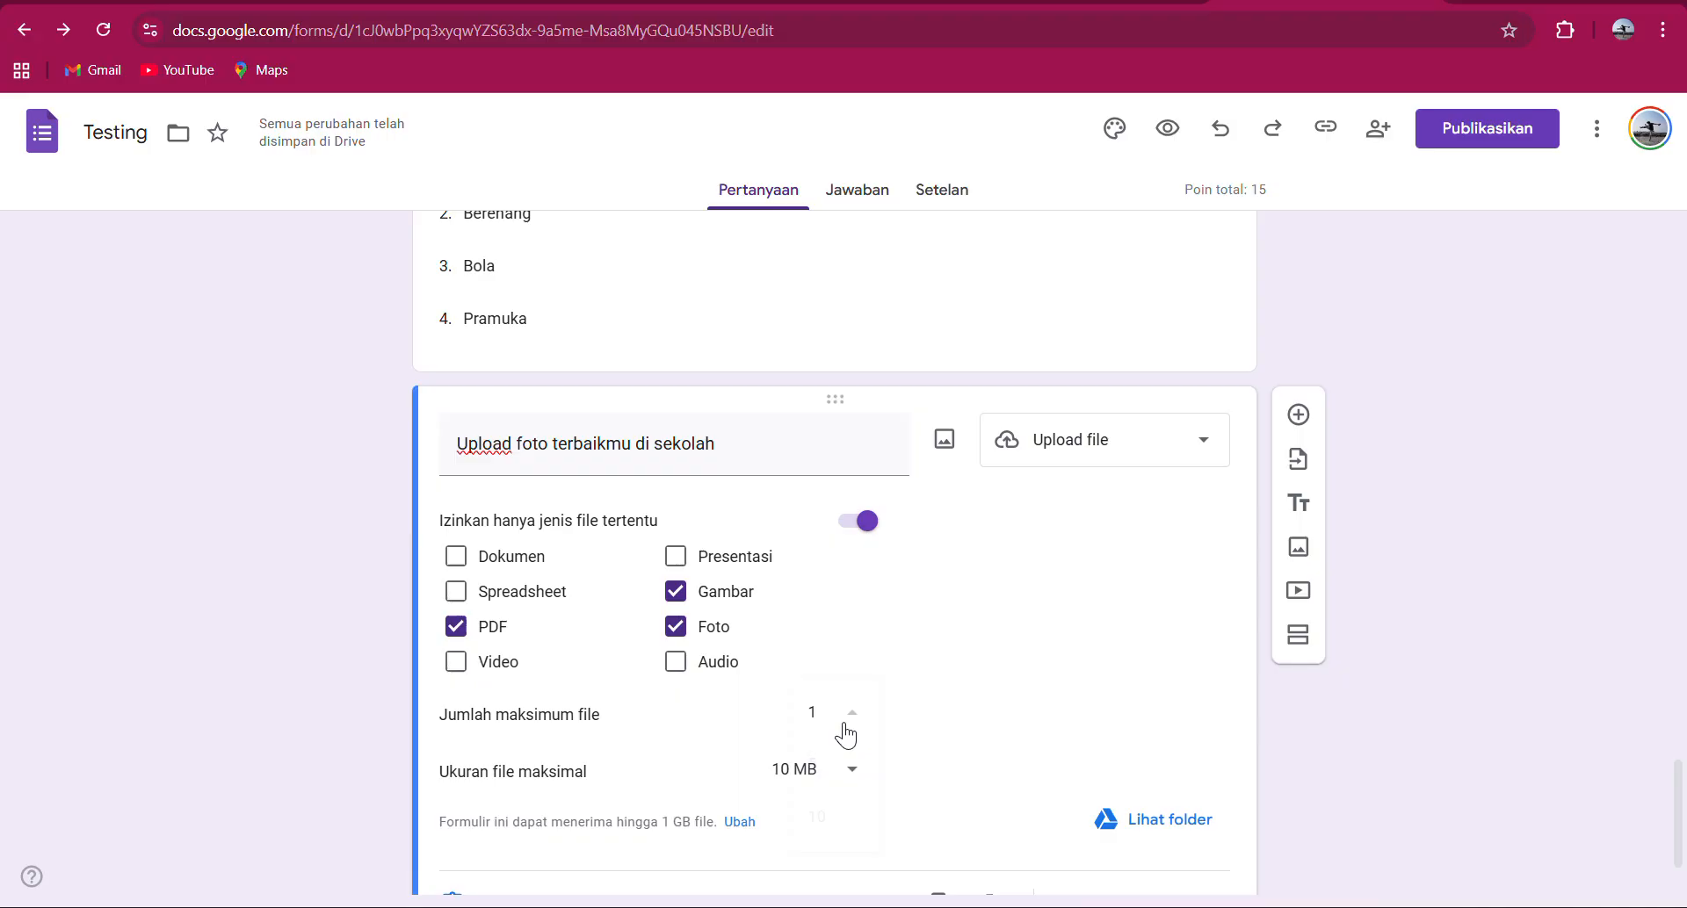
pyautogui.click(1017, 699)
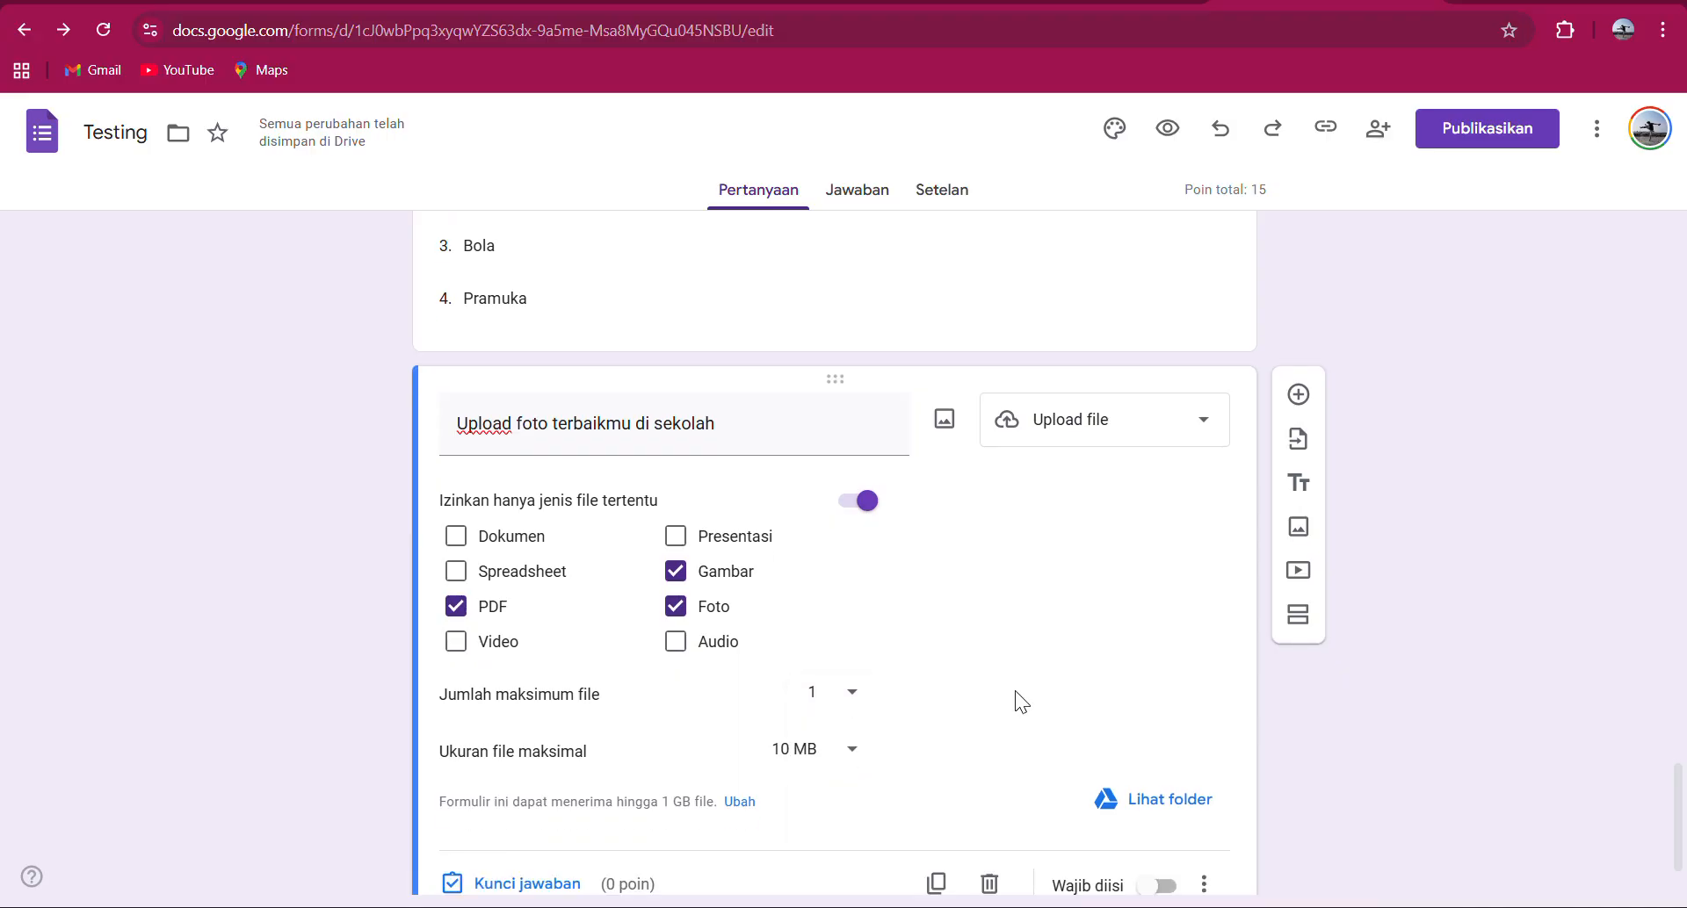
pyautogui.scroll(-2, 1016, 692)
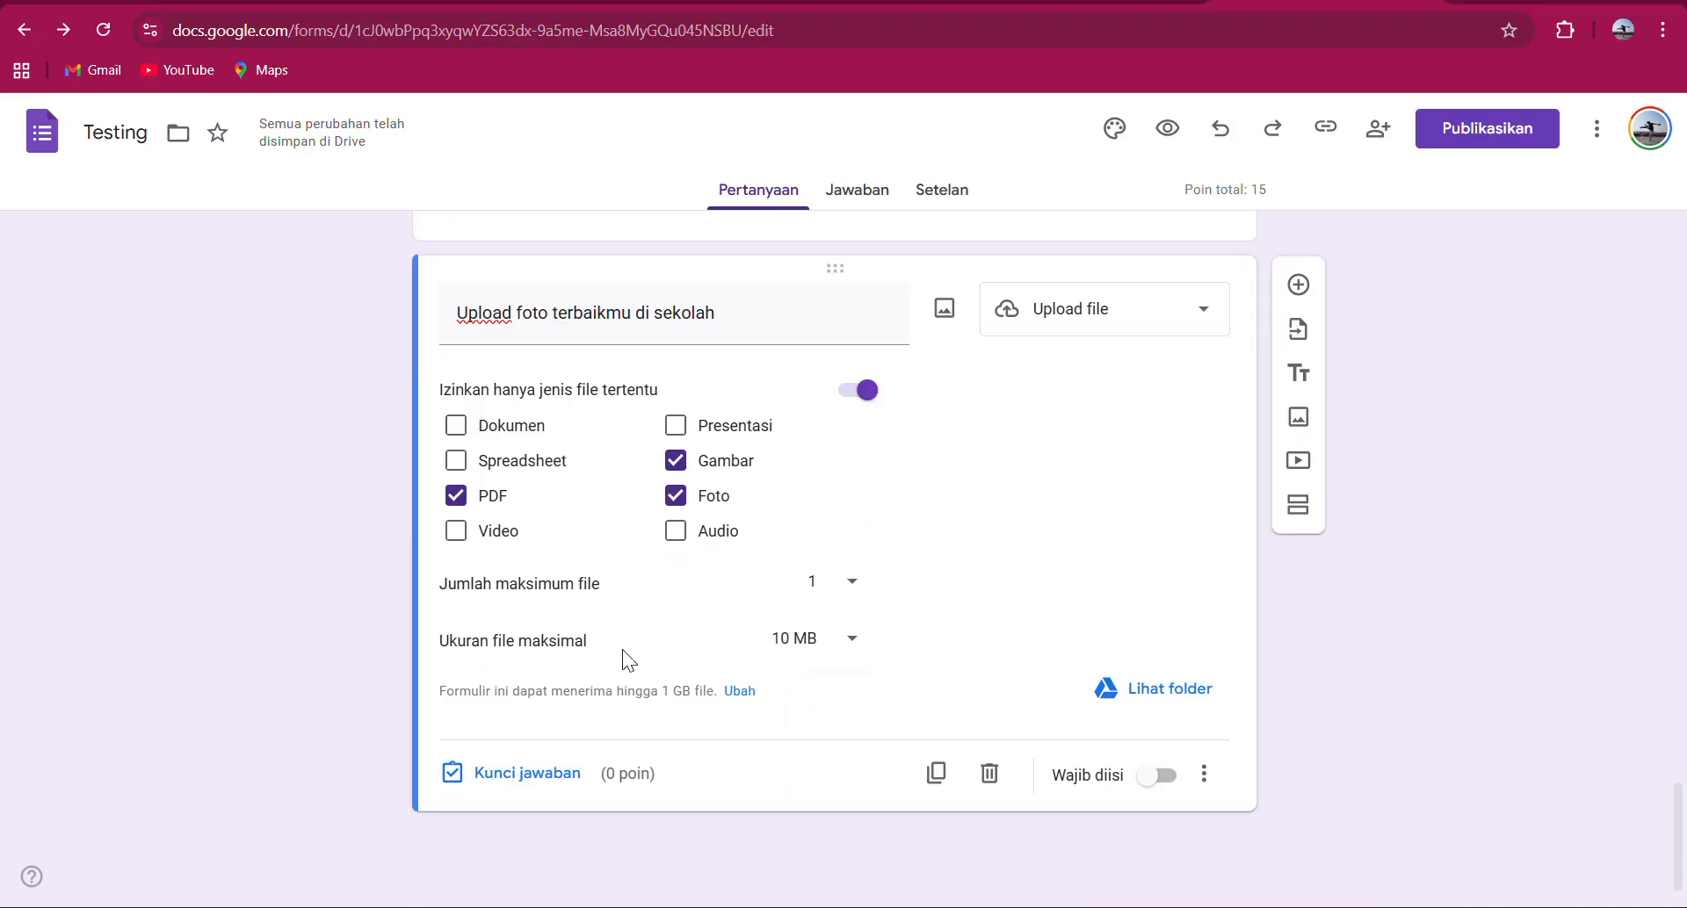
pyautogui.click(848, 643)
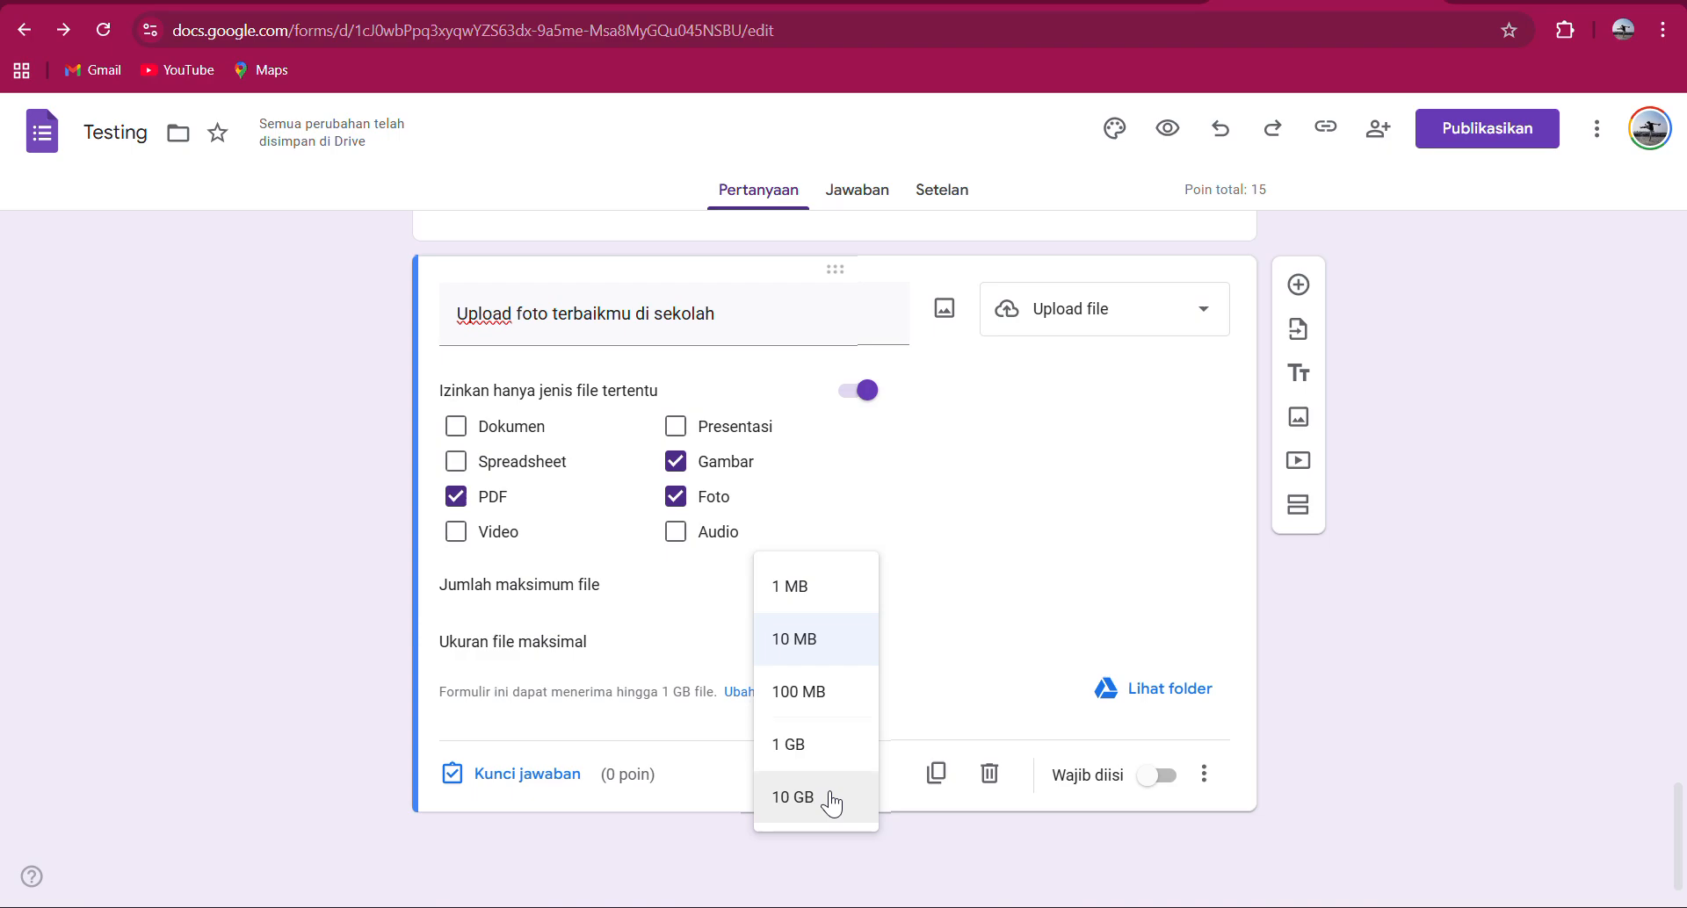
pyautogui.click(971, 622)
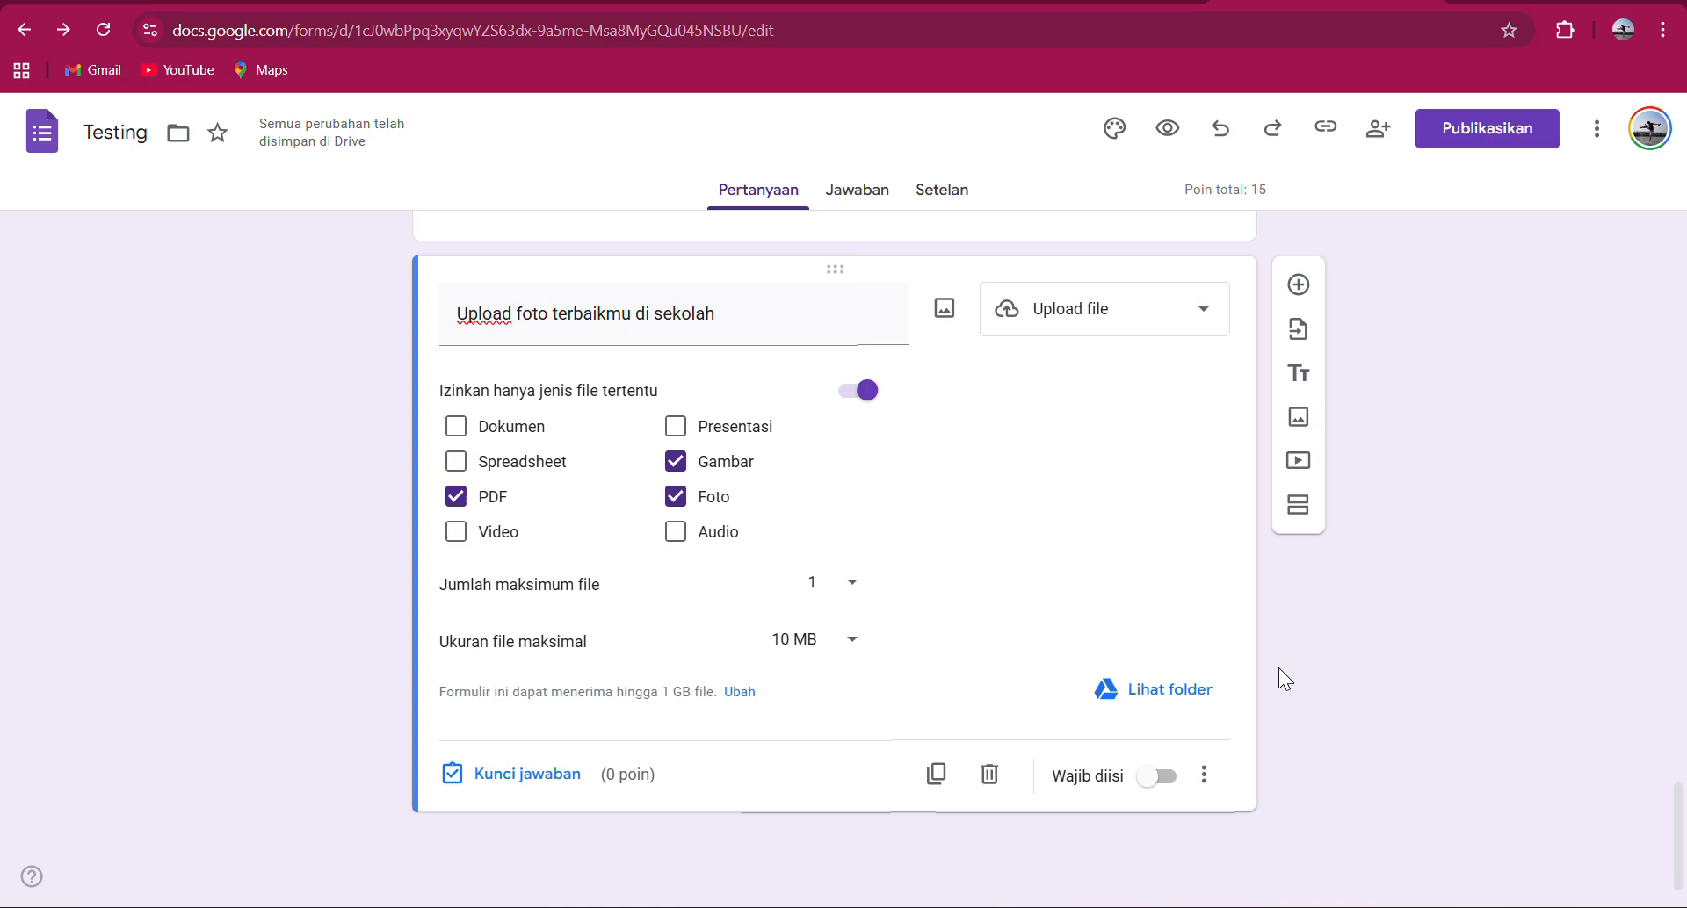
# Add a linear scale (Skala linier) question titled "Seberapa senang anda di sekolah" below the photo upload question.
pyautogui.click(1304, 287)
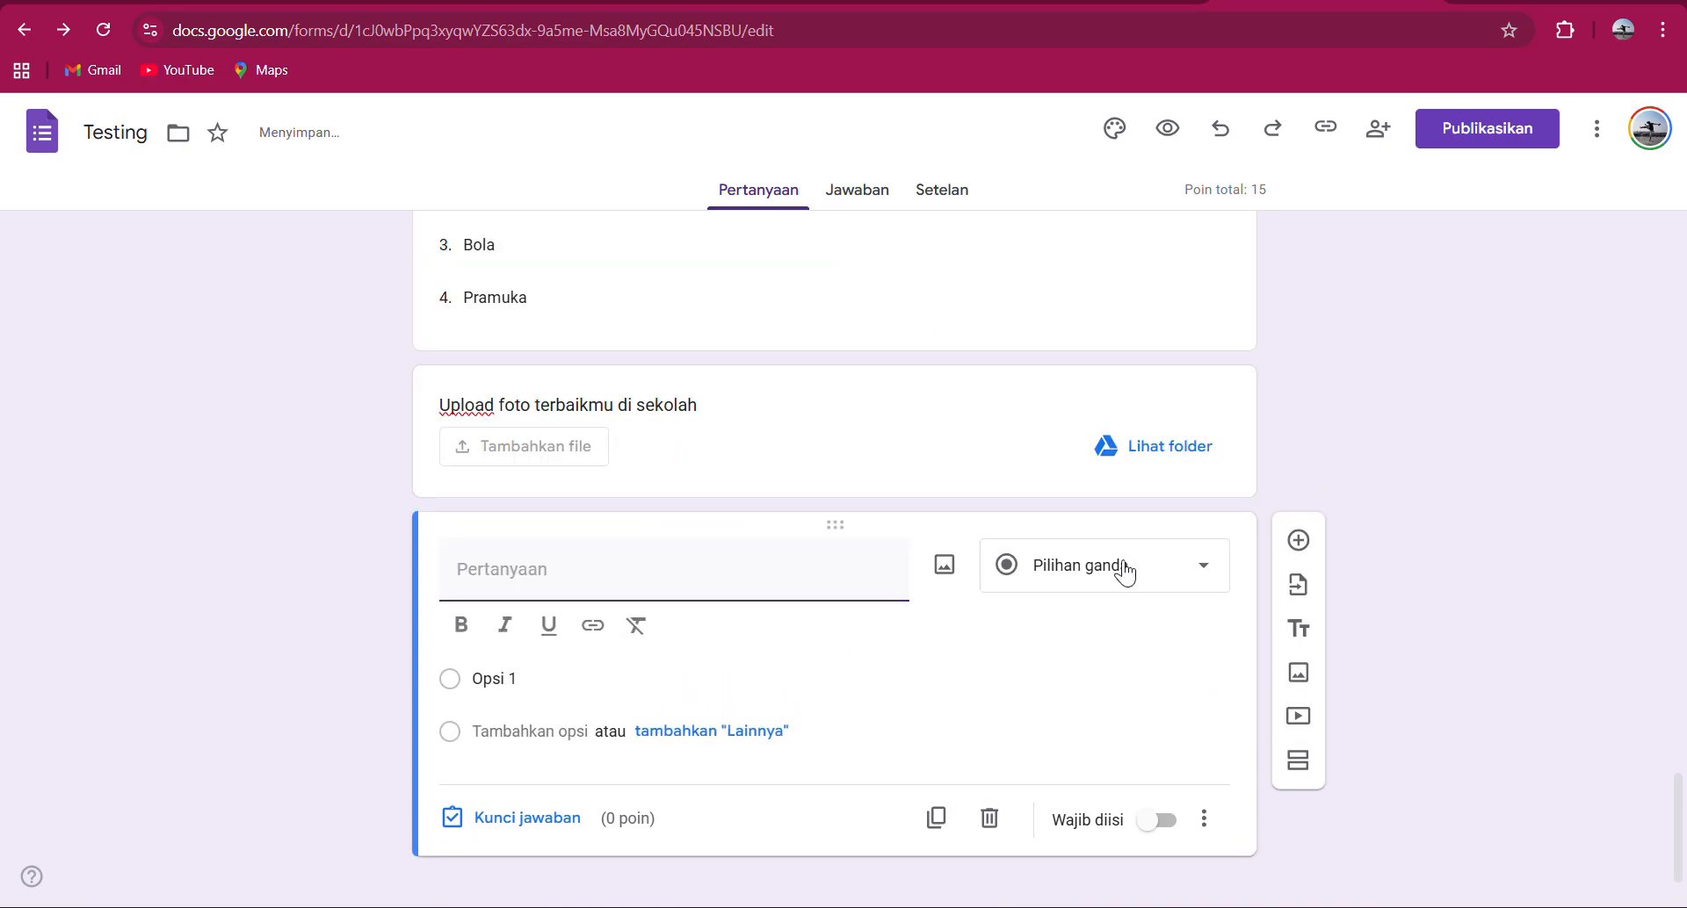
pyautogui.click(1119, 571)
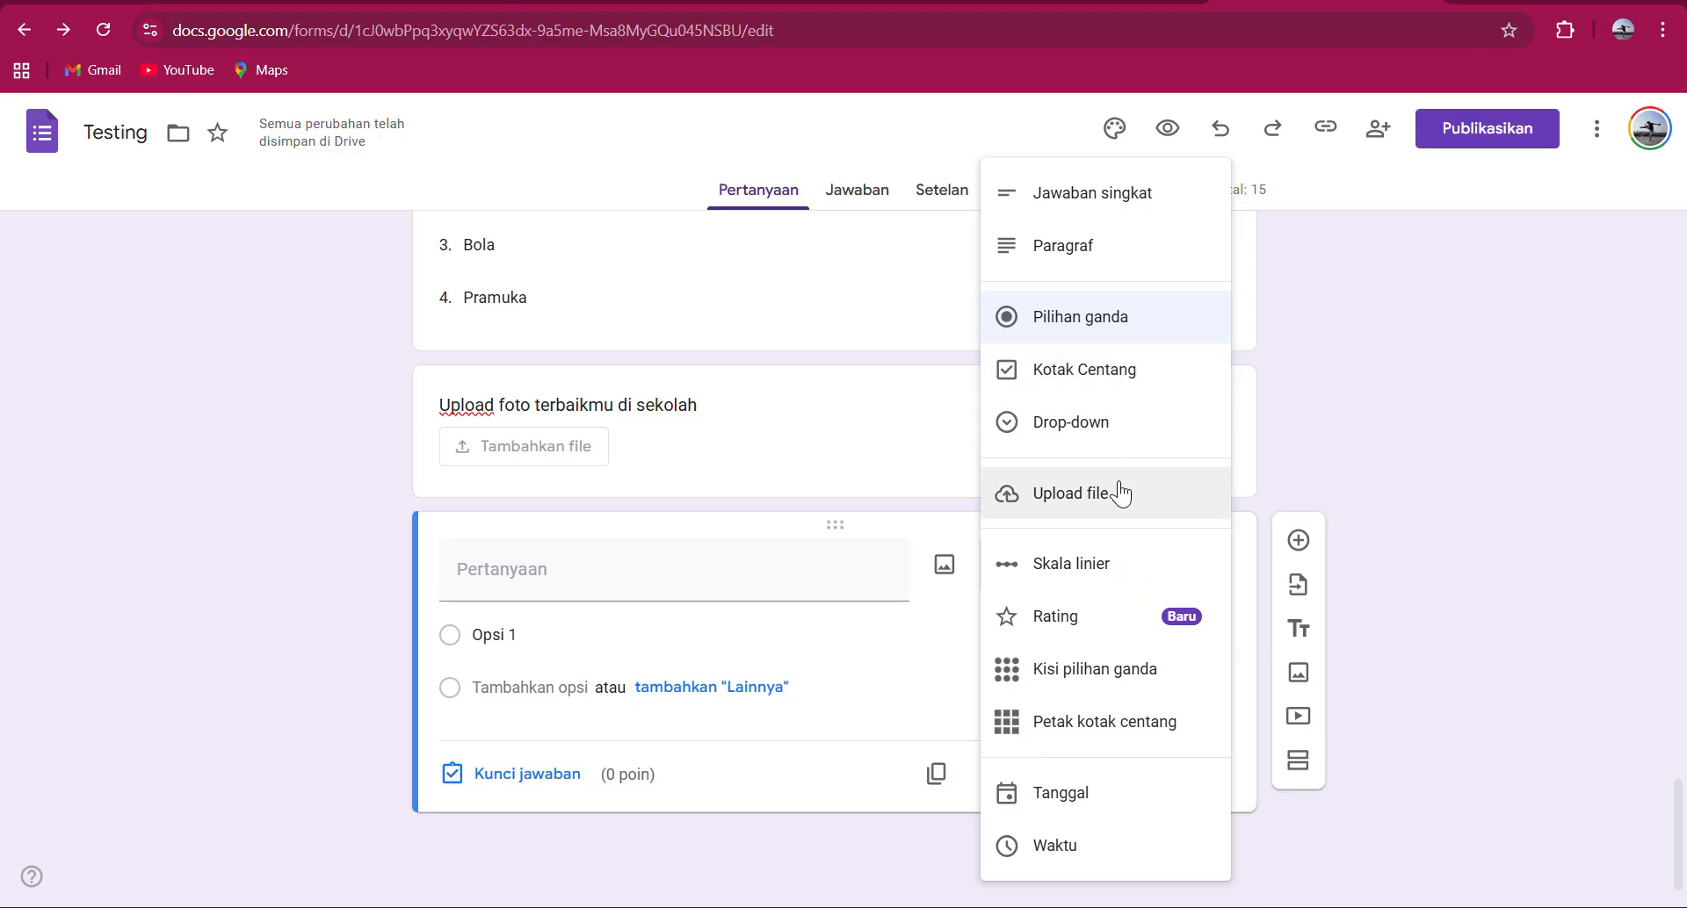
pyautogui.click(1104, 563)
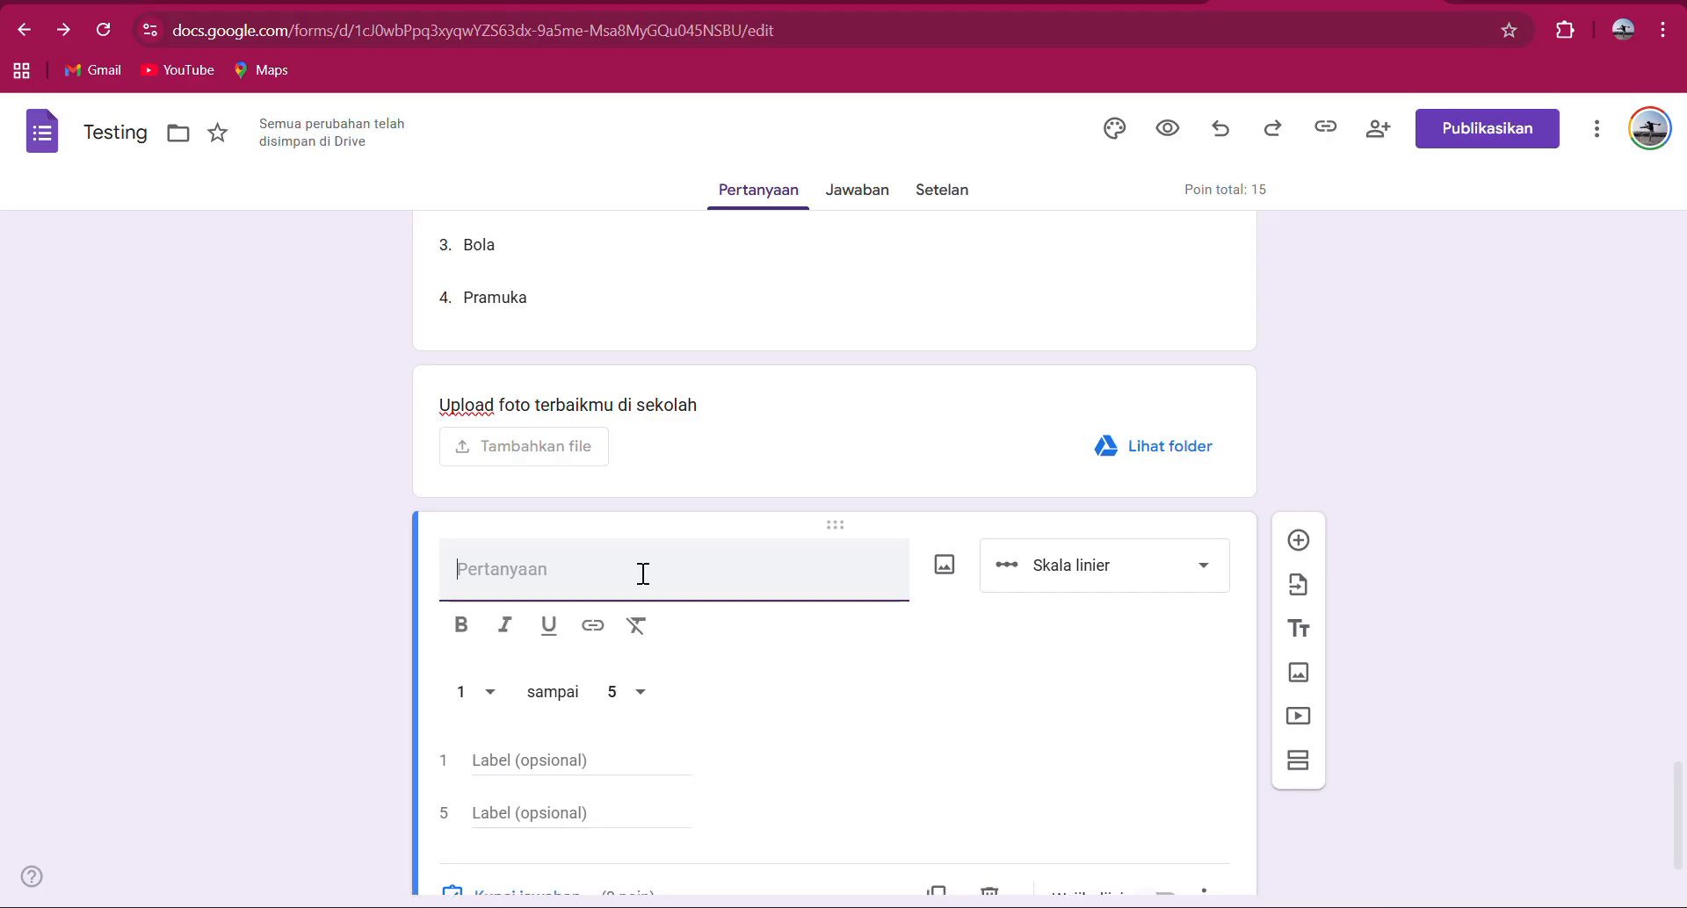
pyautogui.write('Seberapa ')
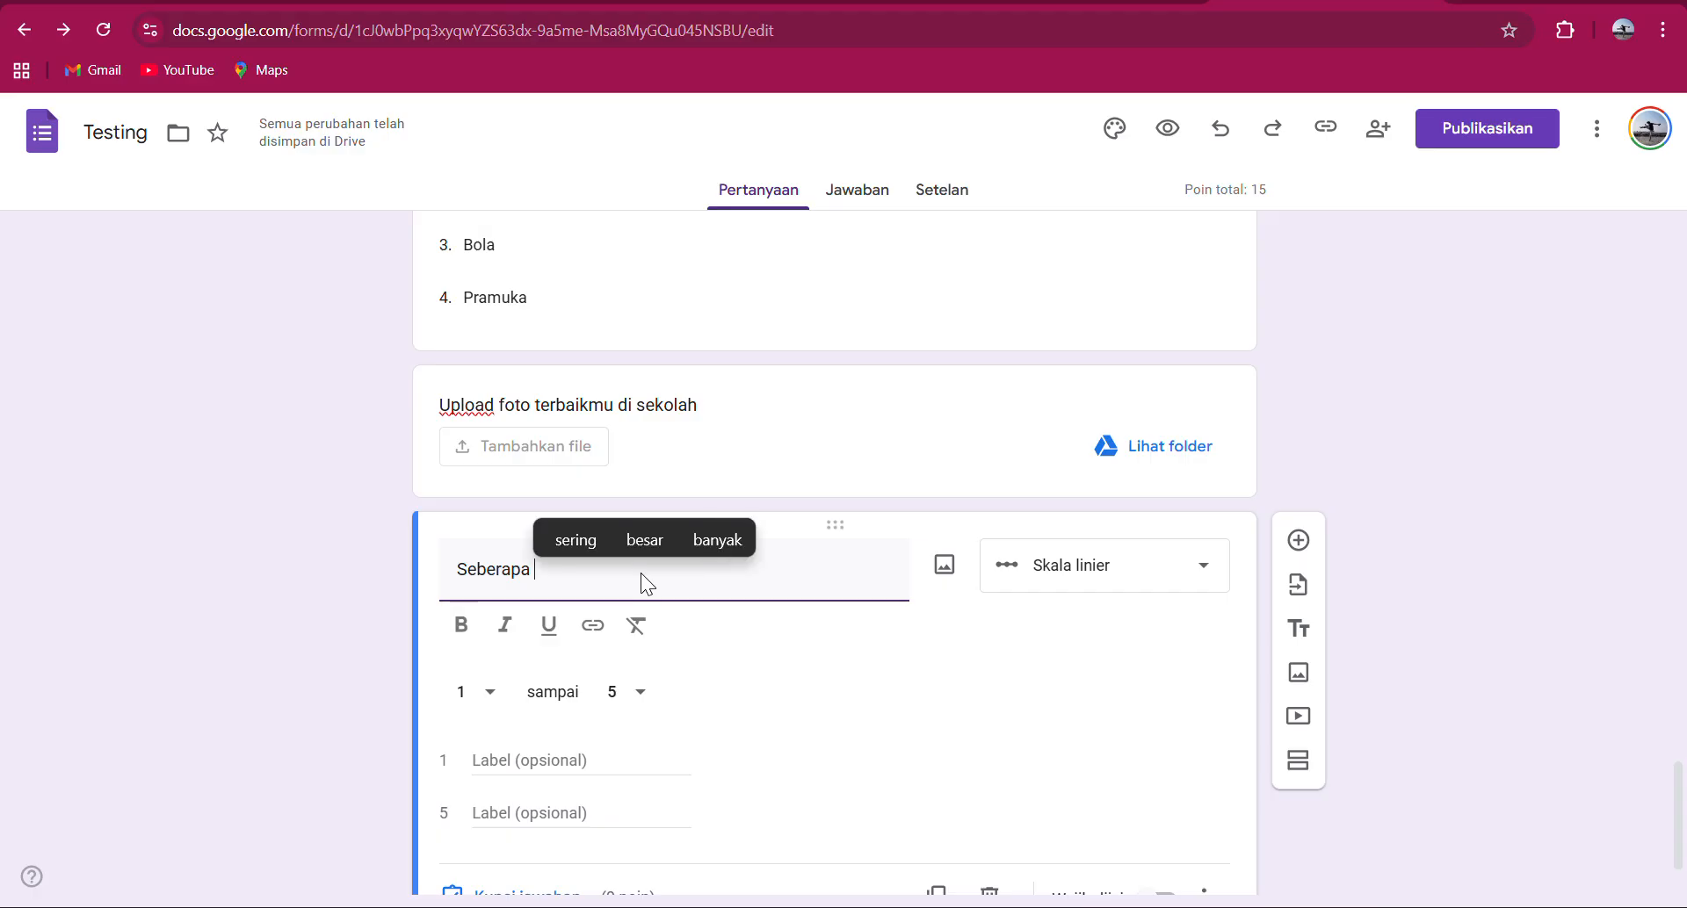
pyautogui.write('senang anda')
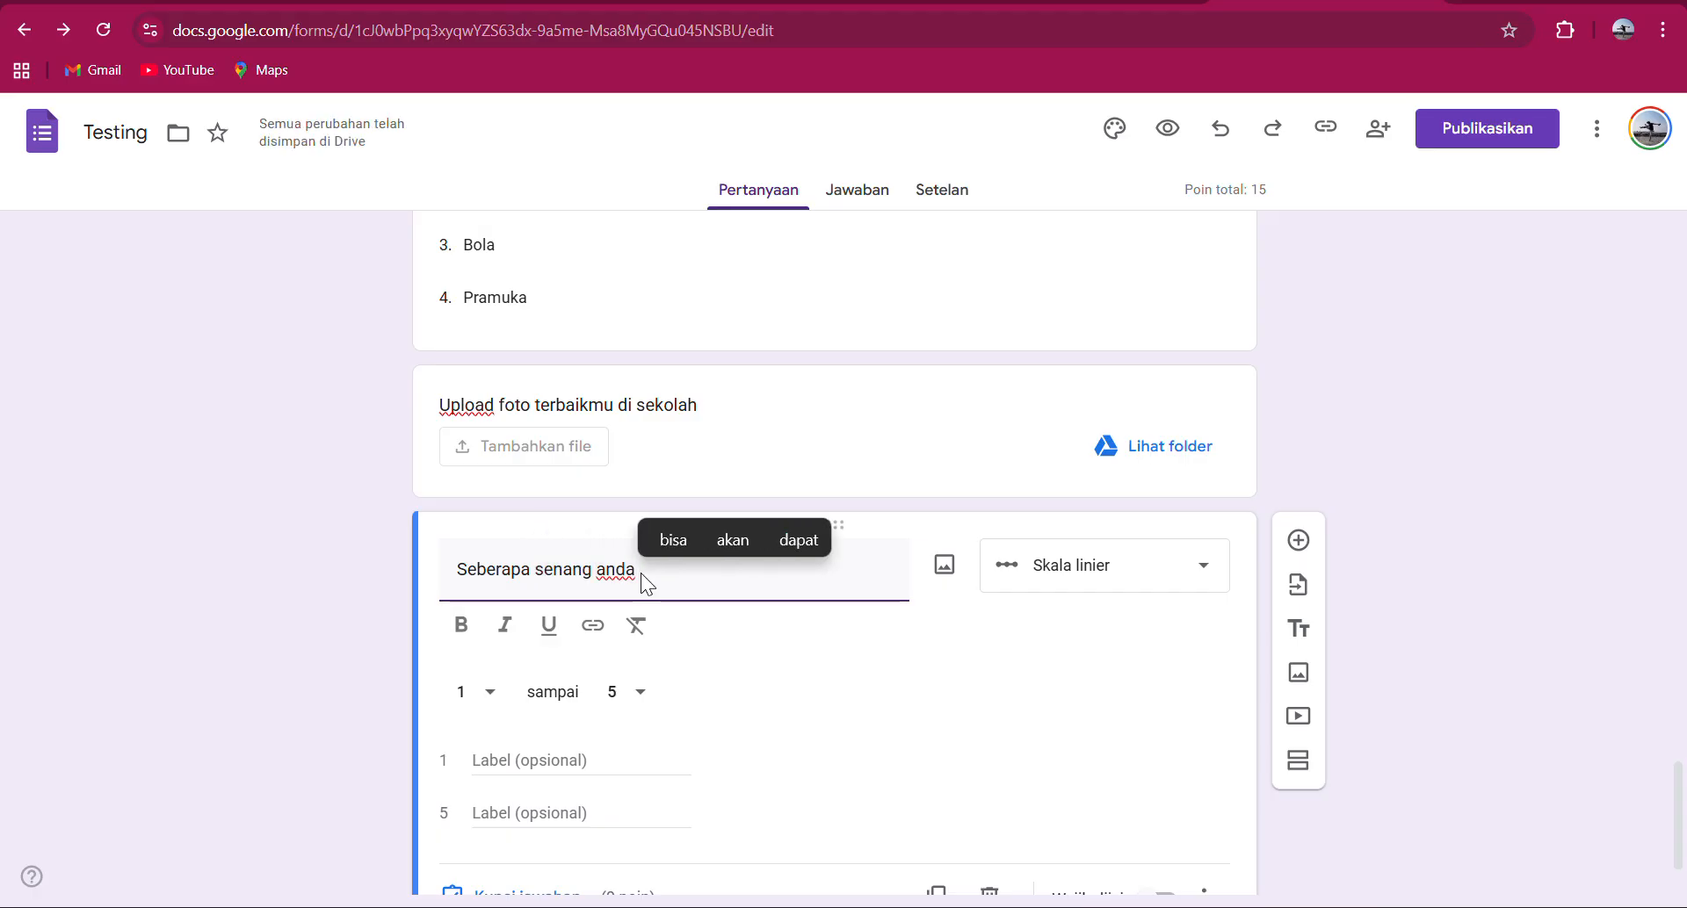
pyautogui.write(' di se')
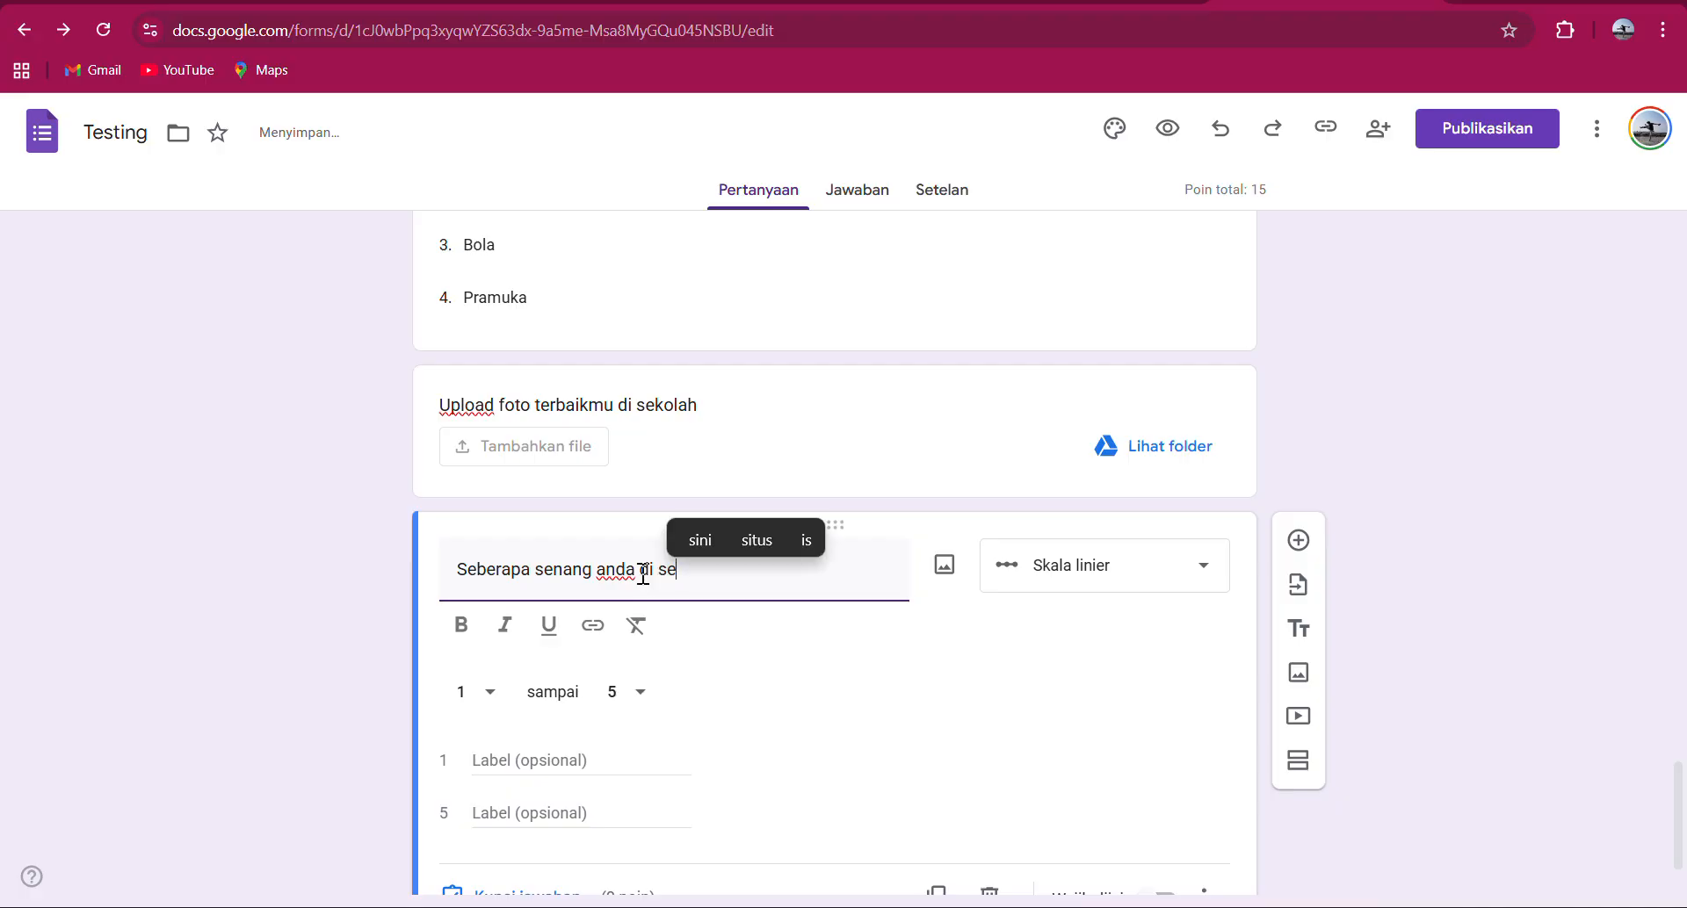
pyautogui.write('kolah')
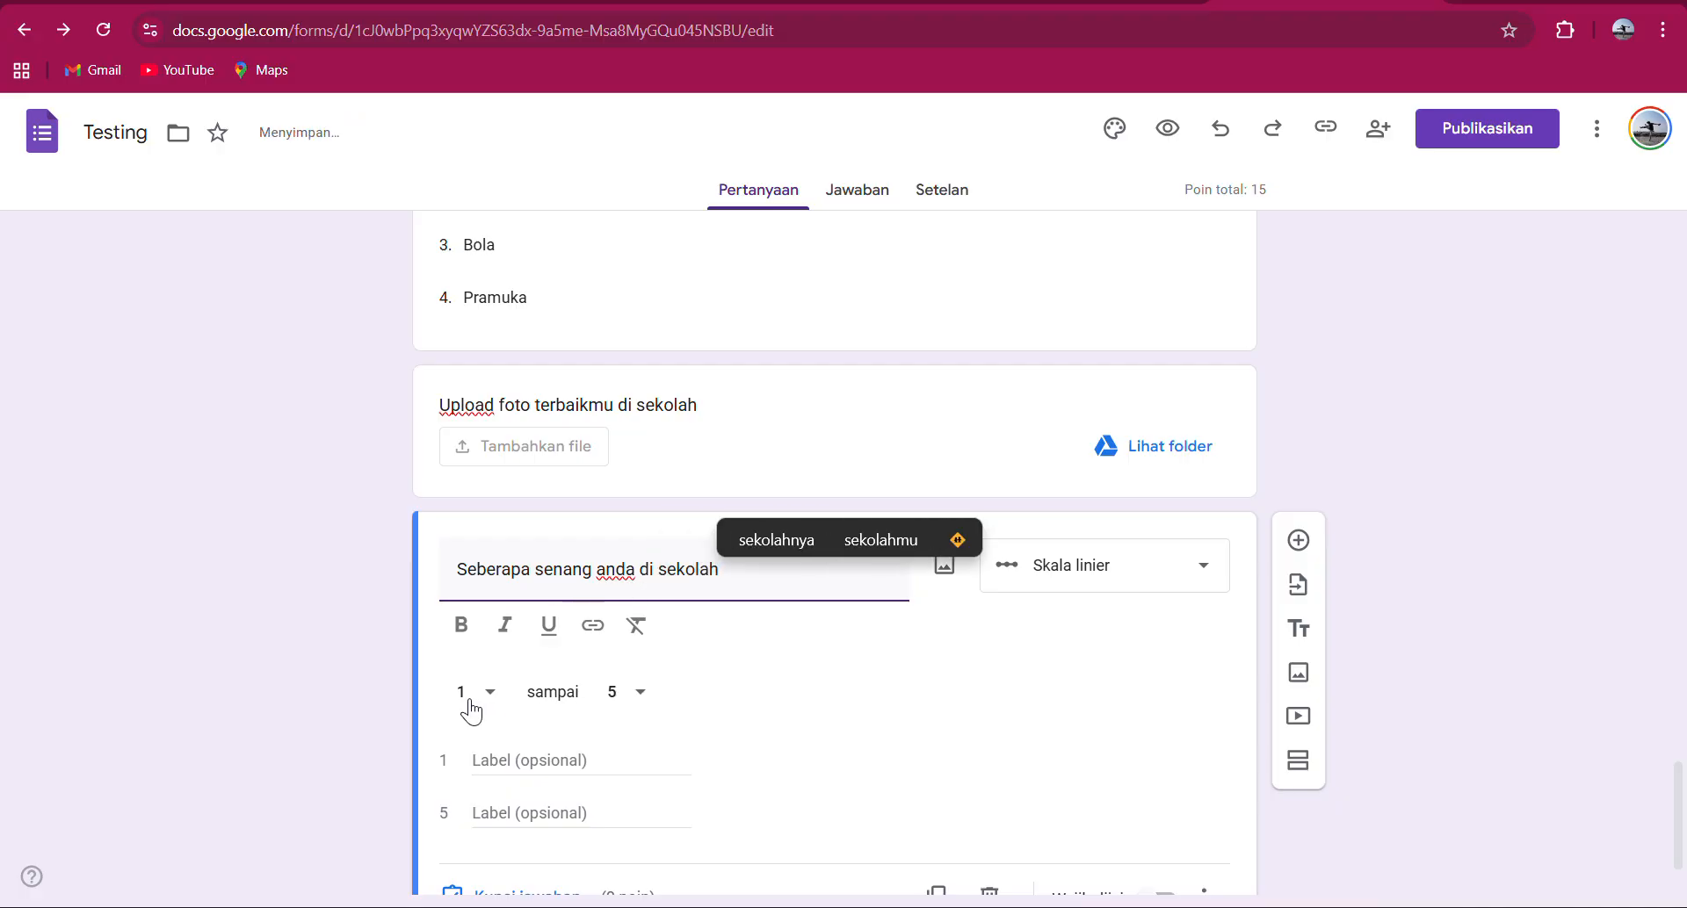
# Set the linear scale's range from 0 to 5.
pyautogui.click(472, 708)
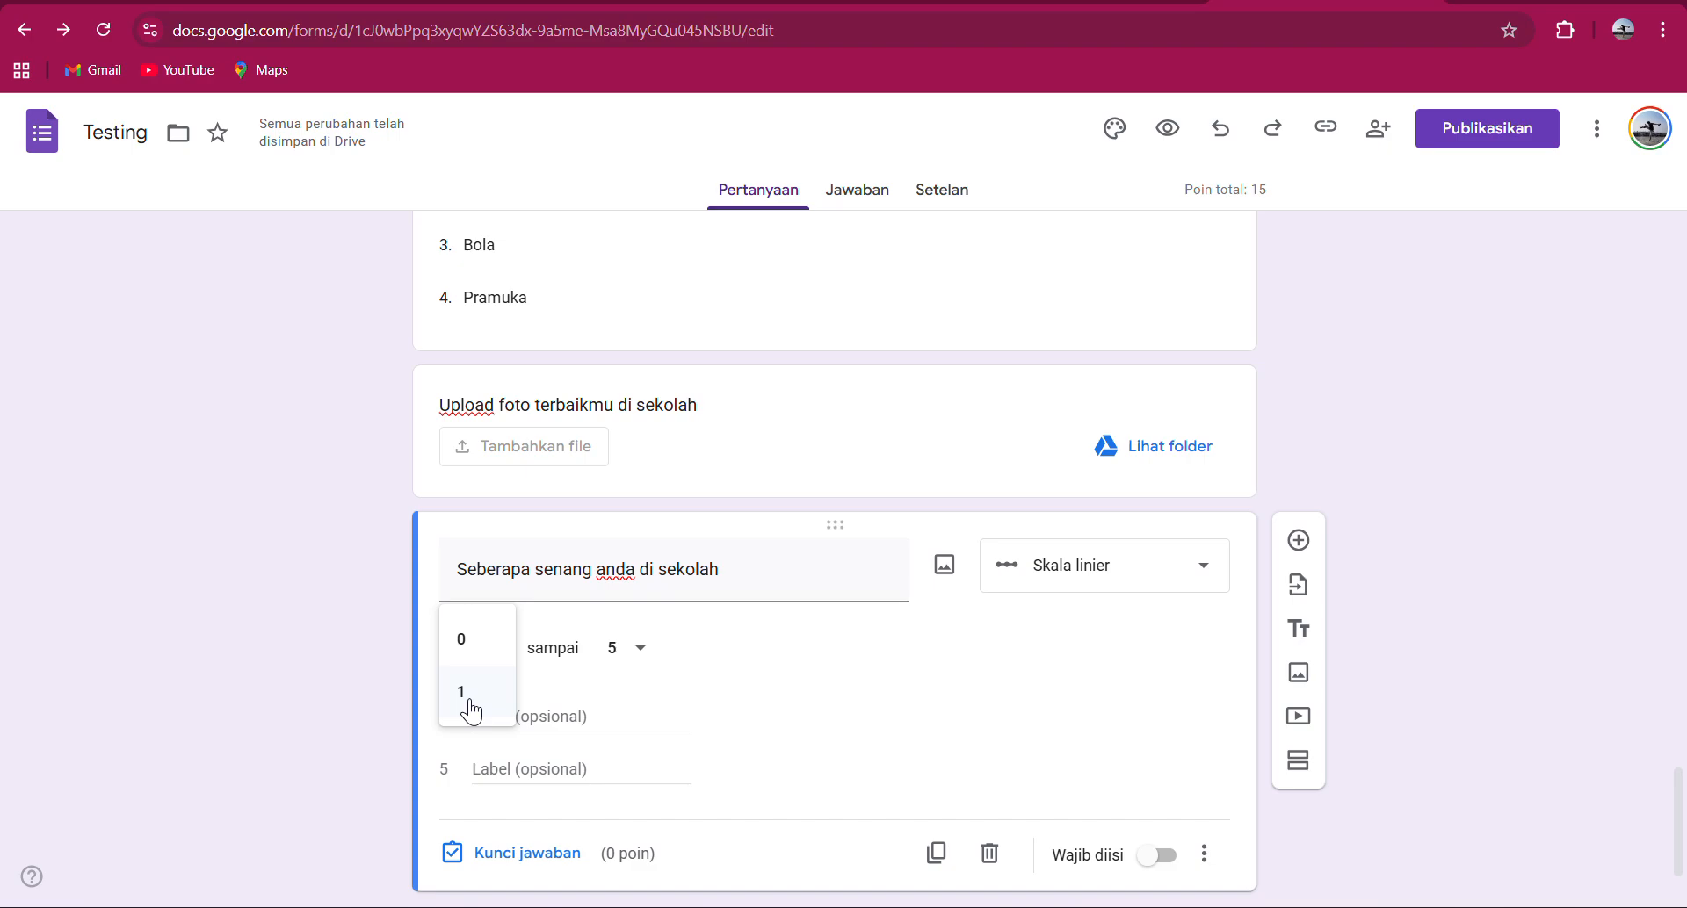
pyautogui.click(473, 655)
pyautogui.click(649, 653)
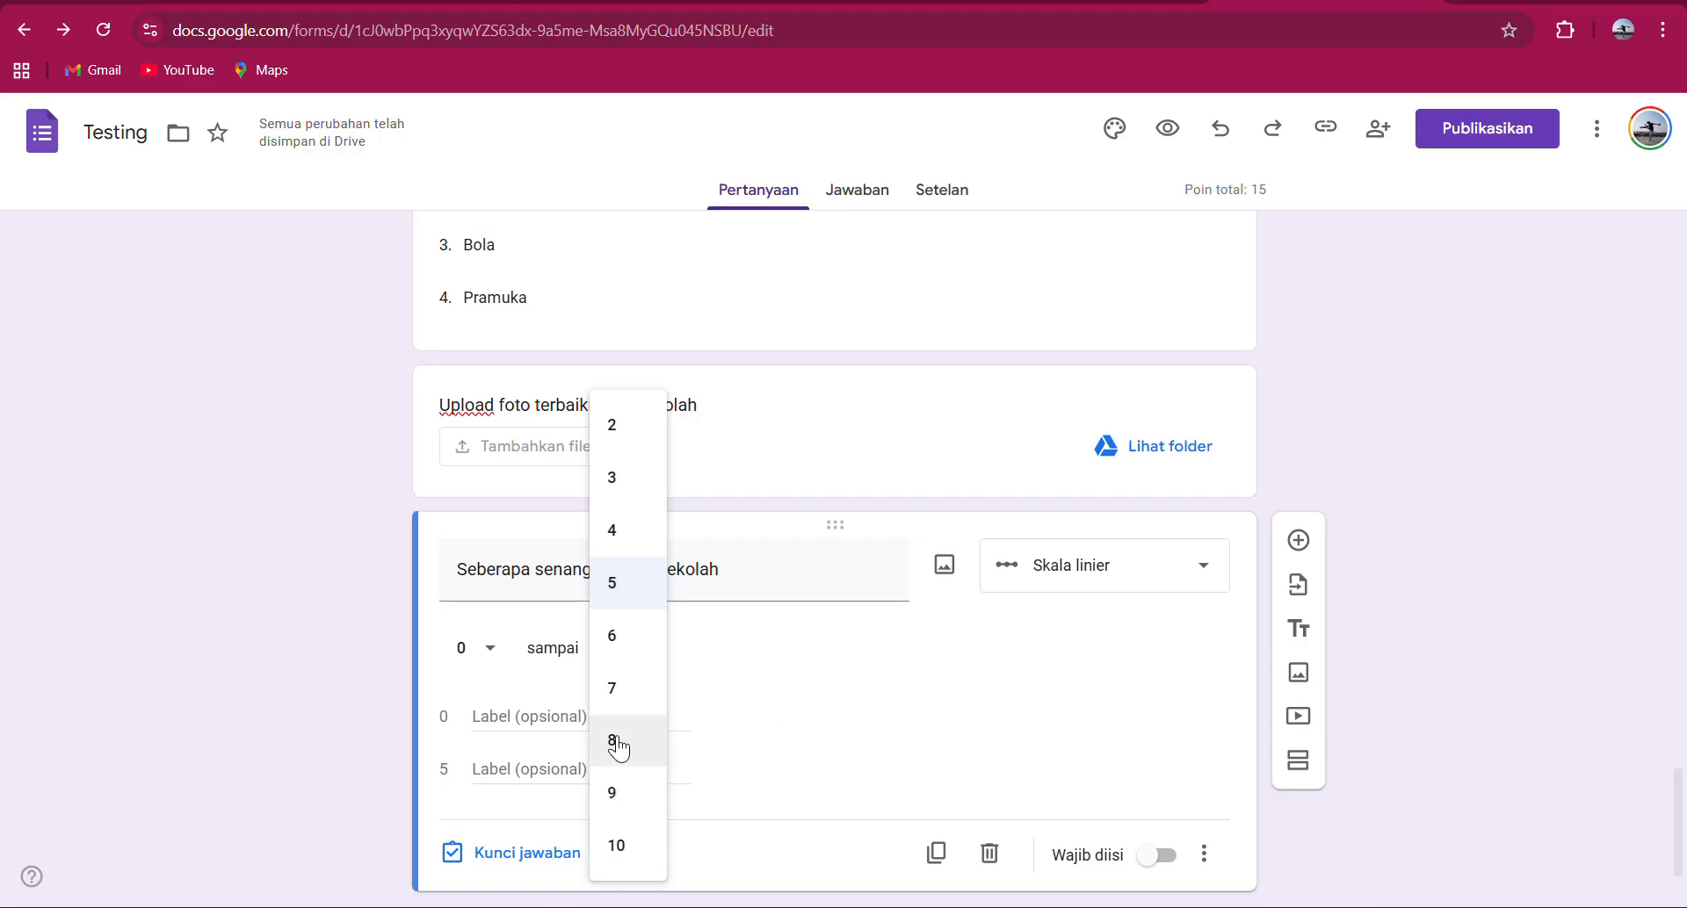
pyautogui.click(619, 583)
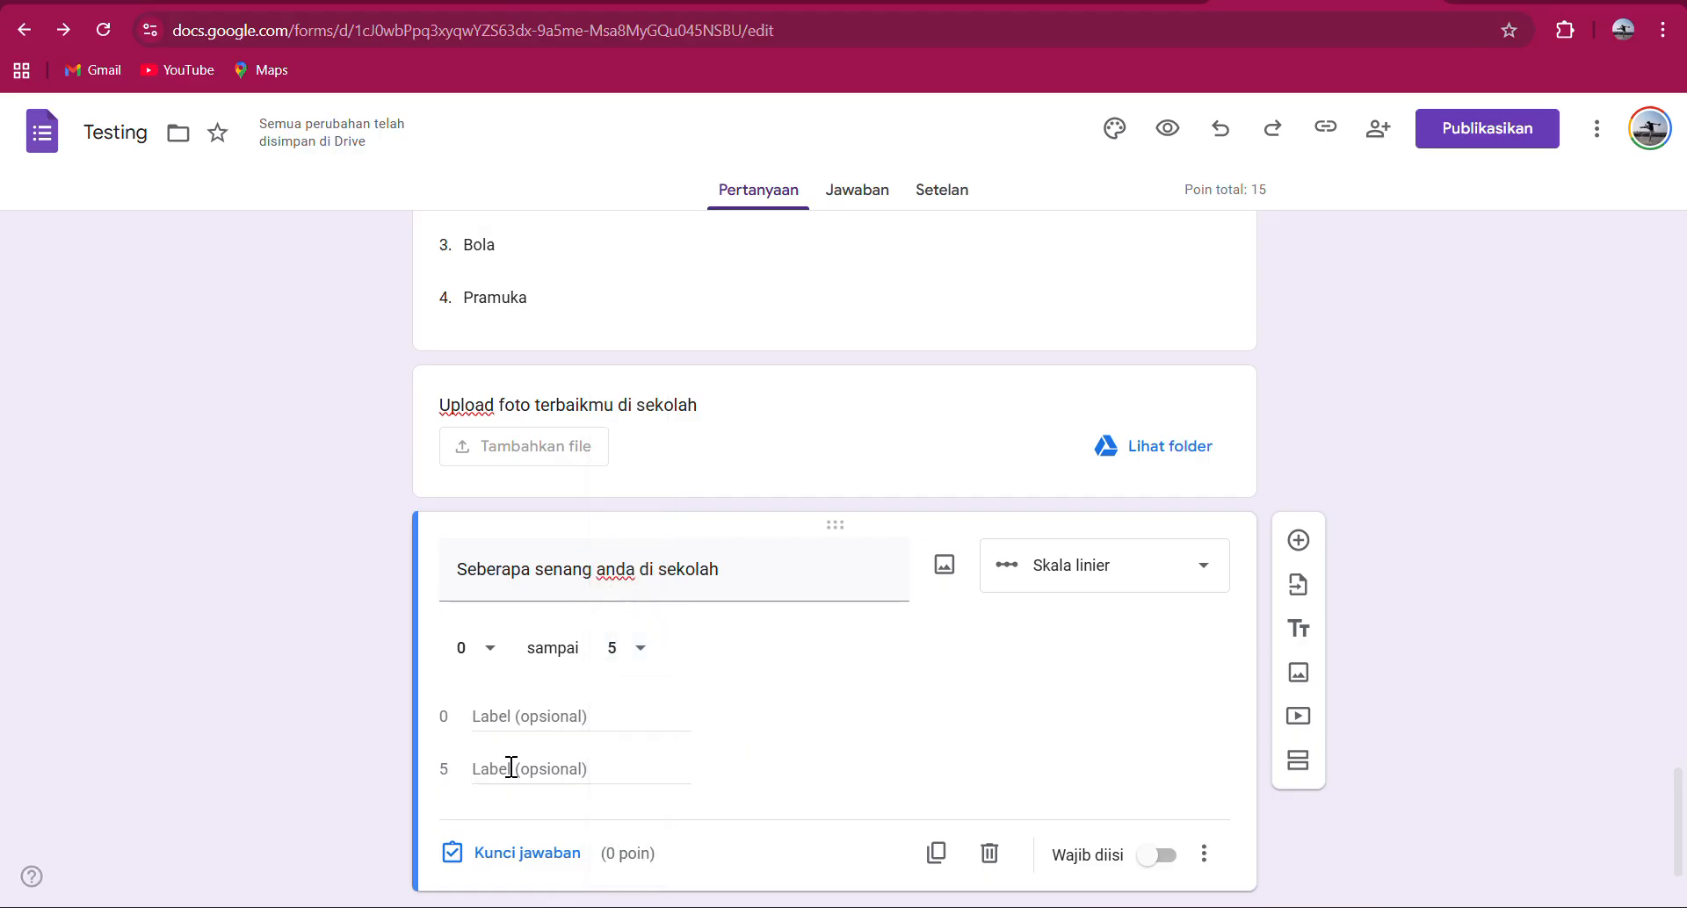
# Label the scale's 0 end "tidak senang" and its 5 end "sangat senang", and make the question required.
pyautogui.click(525, 724)
pyautogui.write('ti')
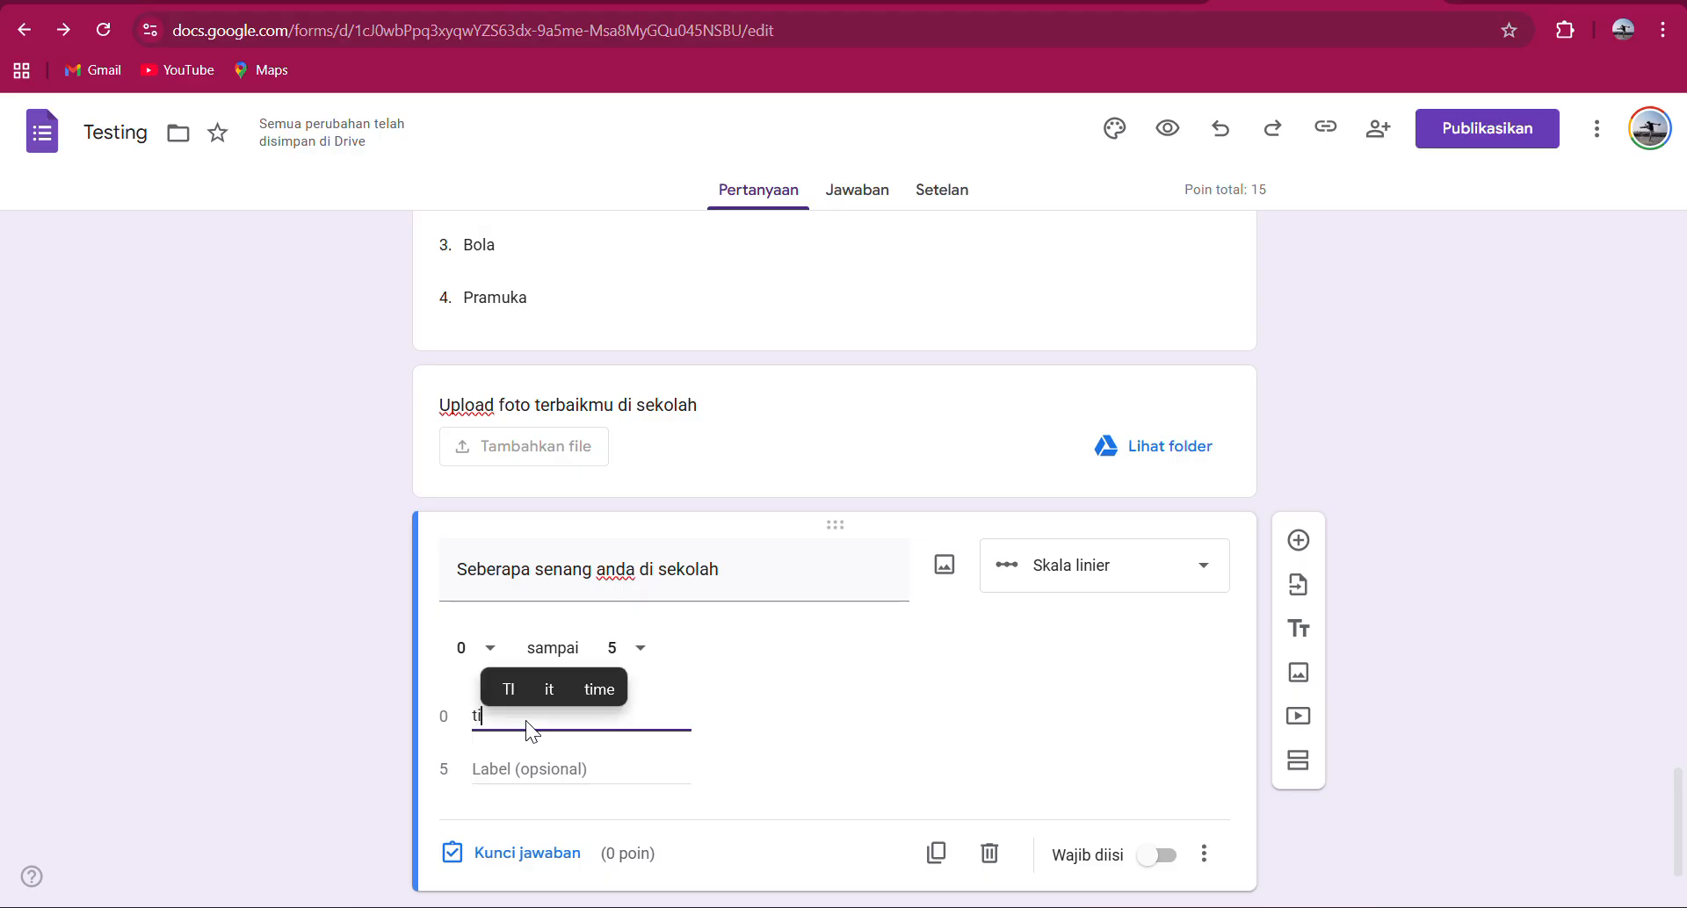
pyautogui.write('dak se')
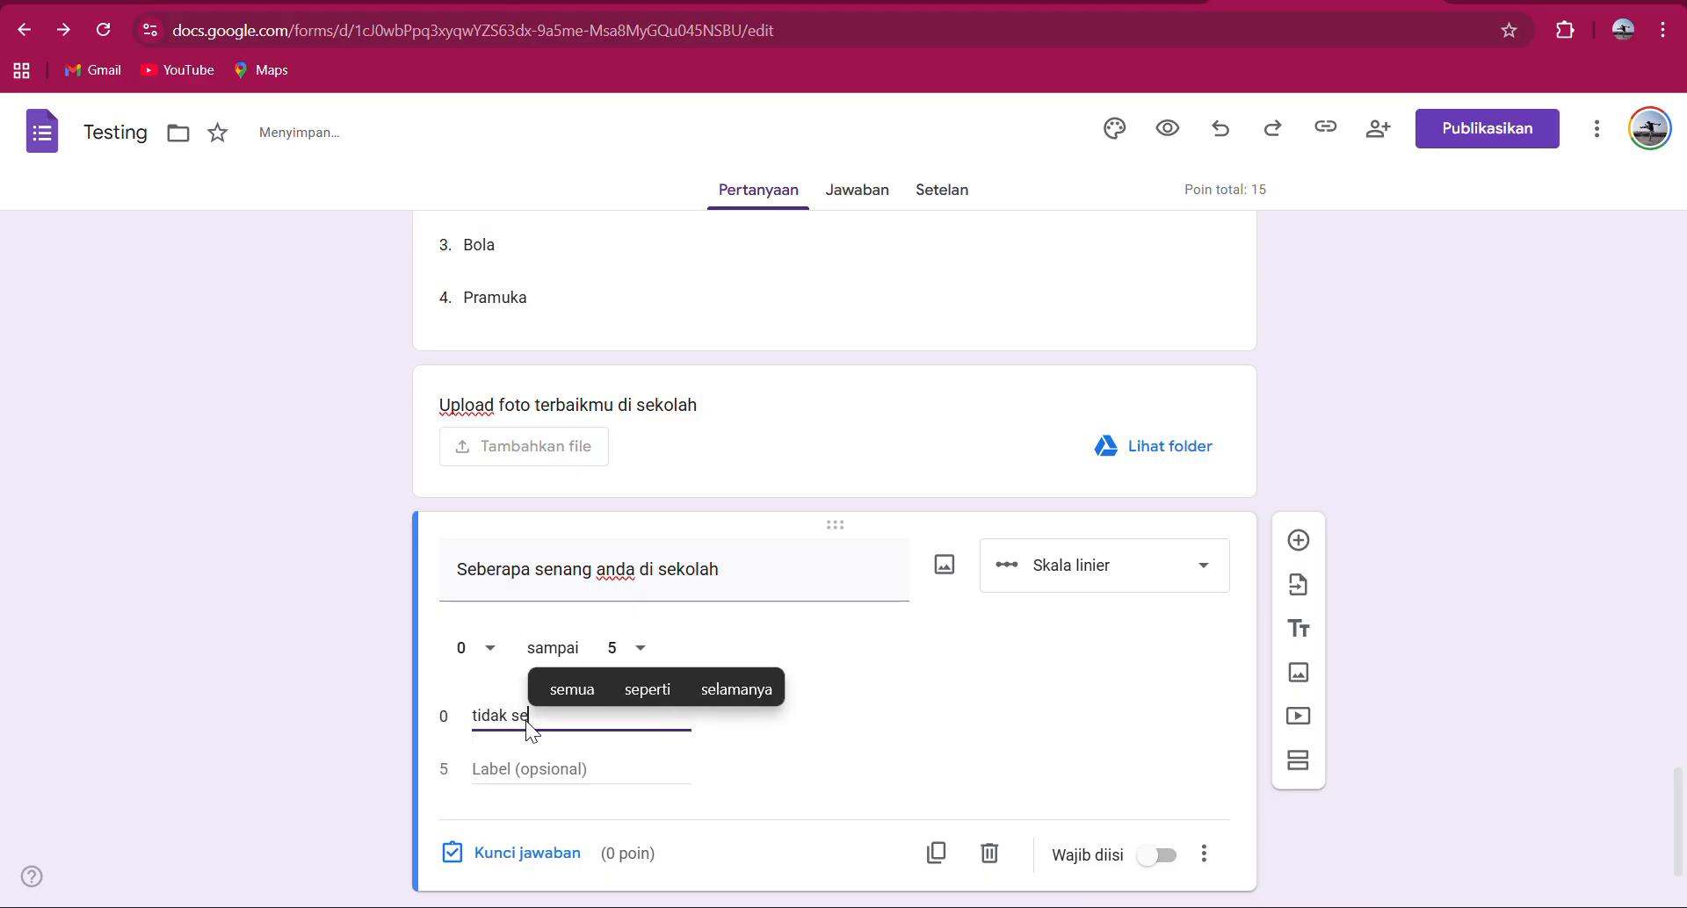
pyautogui.write('nang')
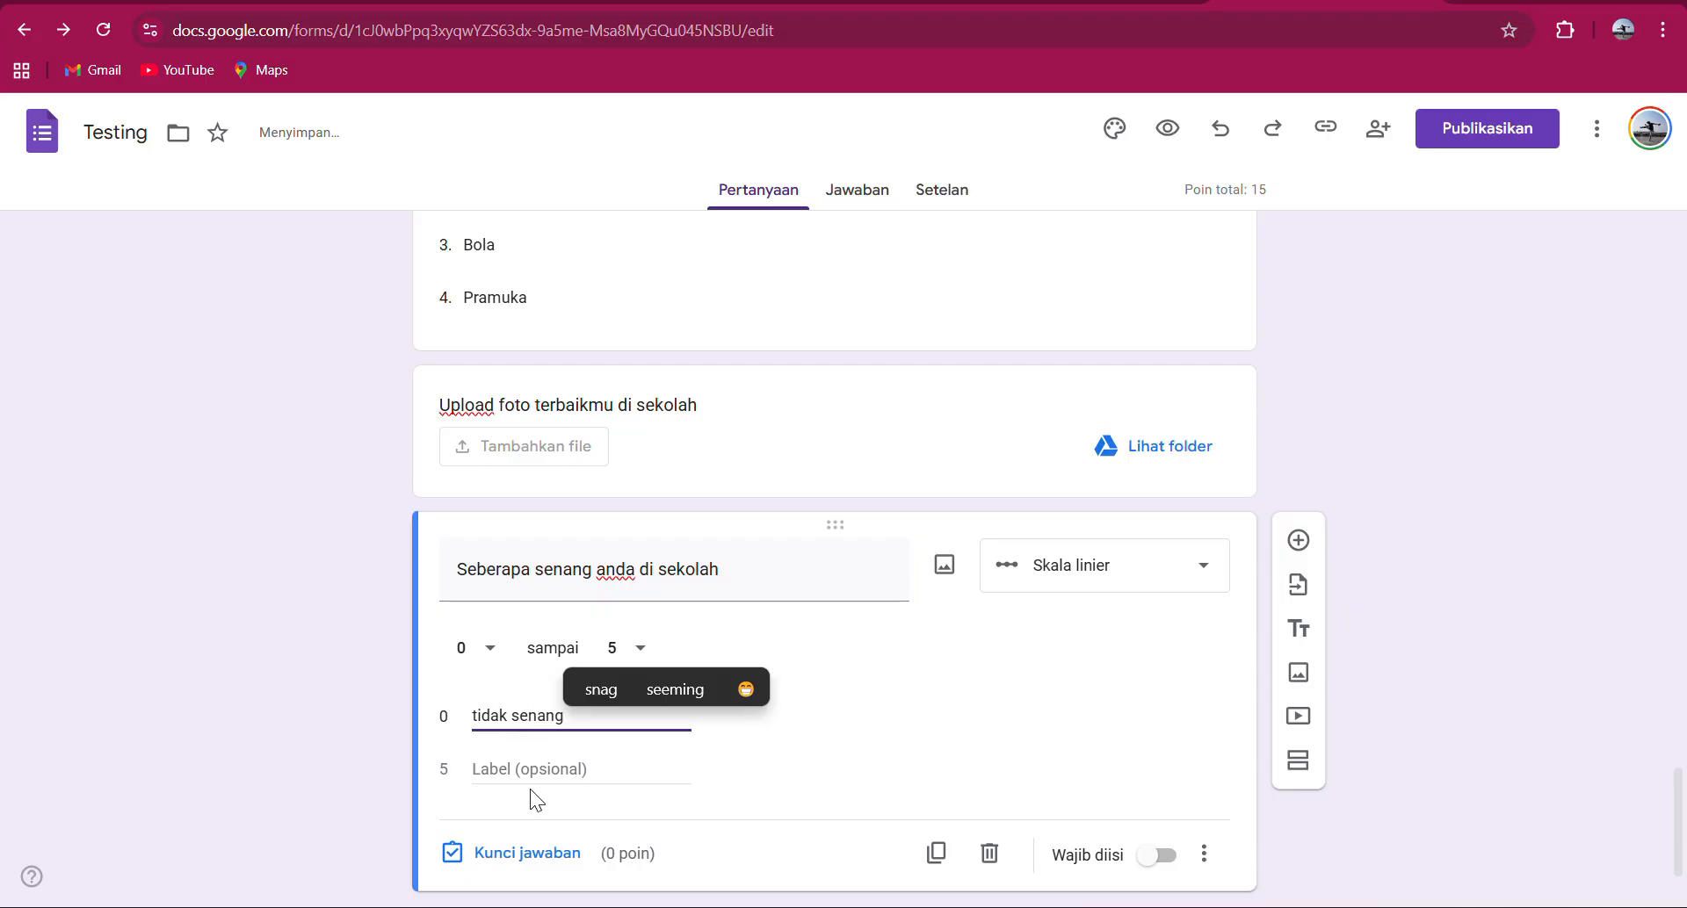
pyautogui.click(545, 767)
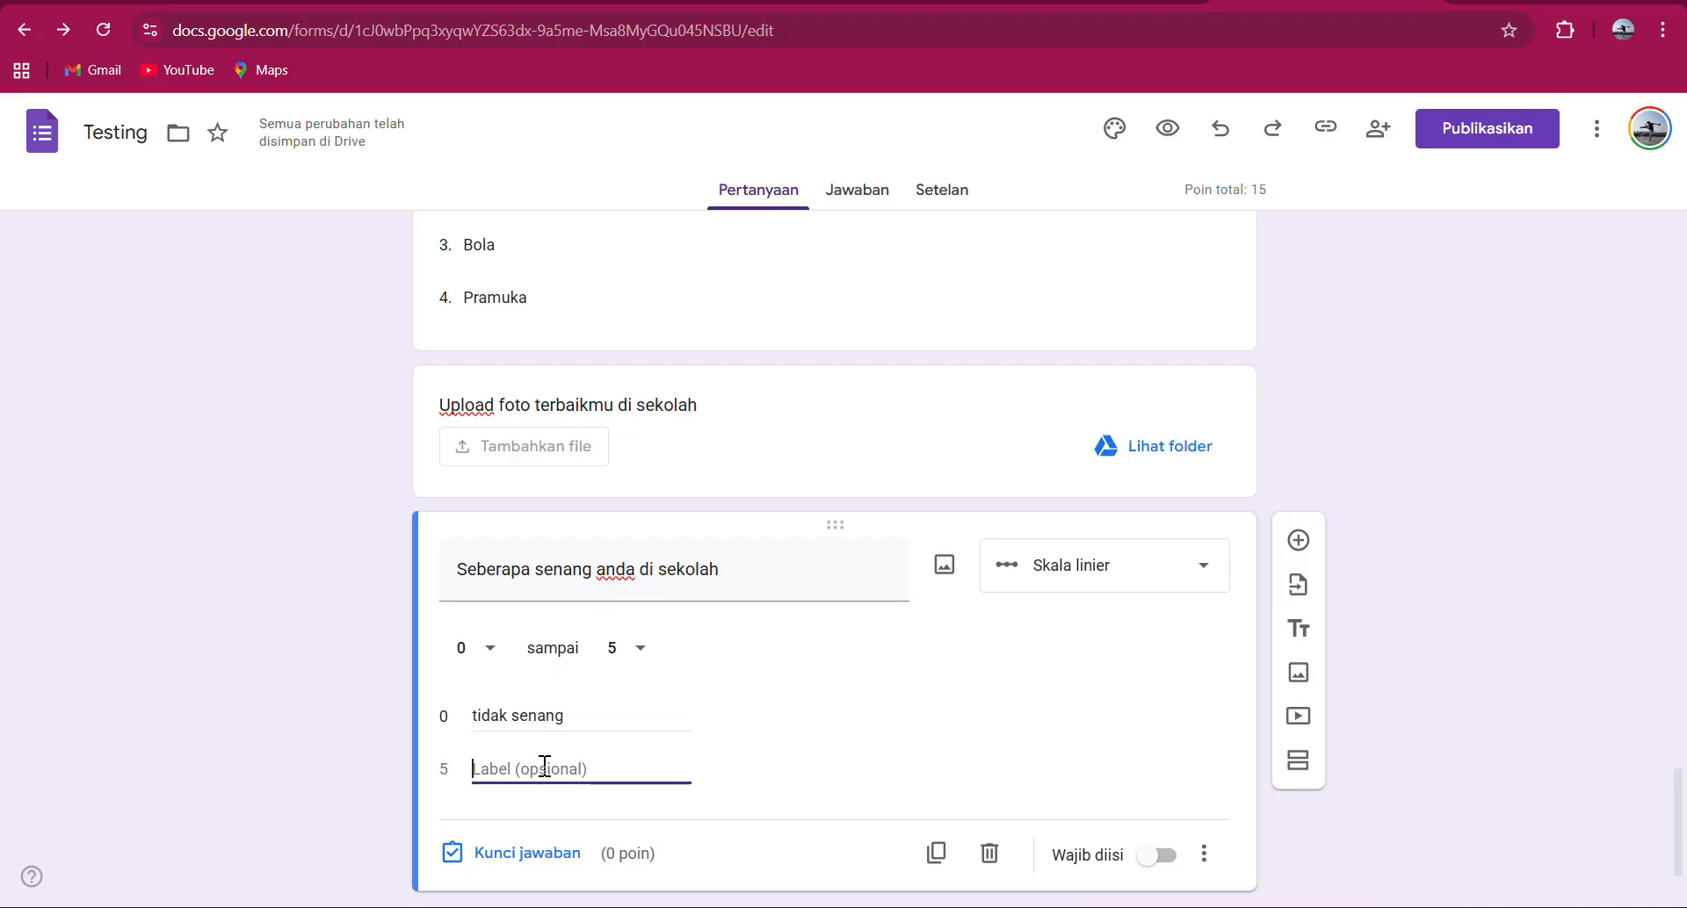
pyautogui.write('sanga')
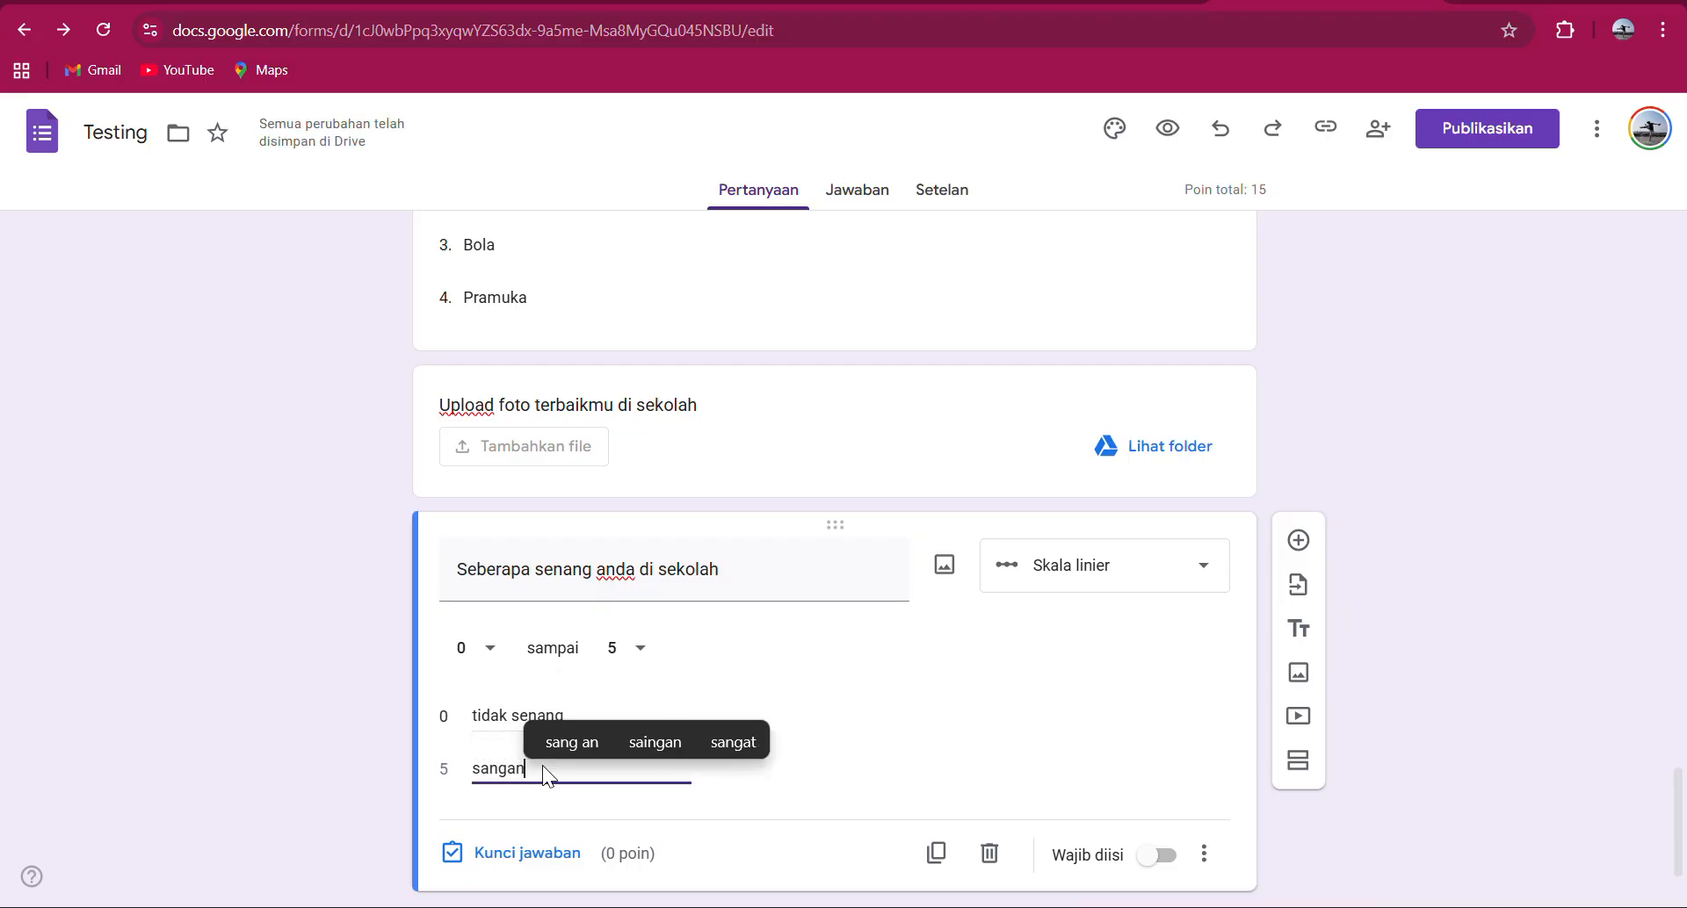
pyautogui.write('t senan')
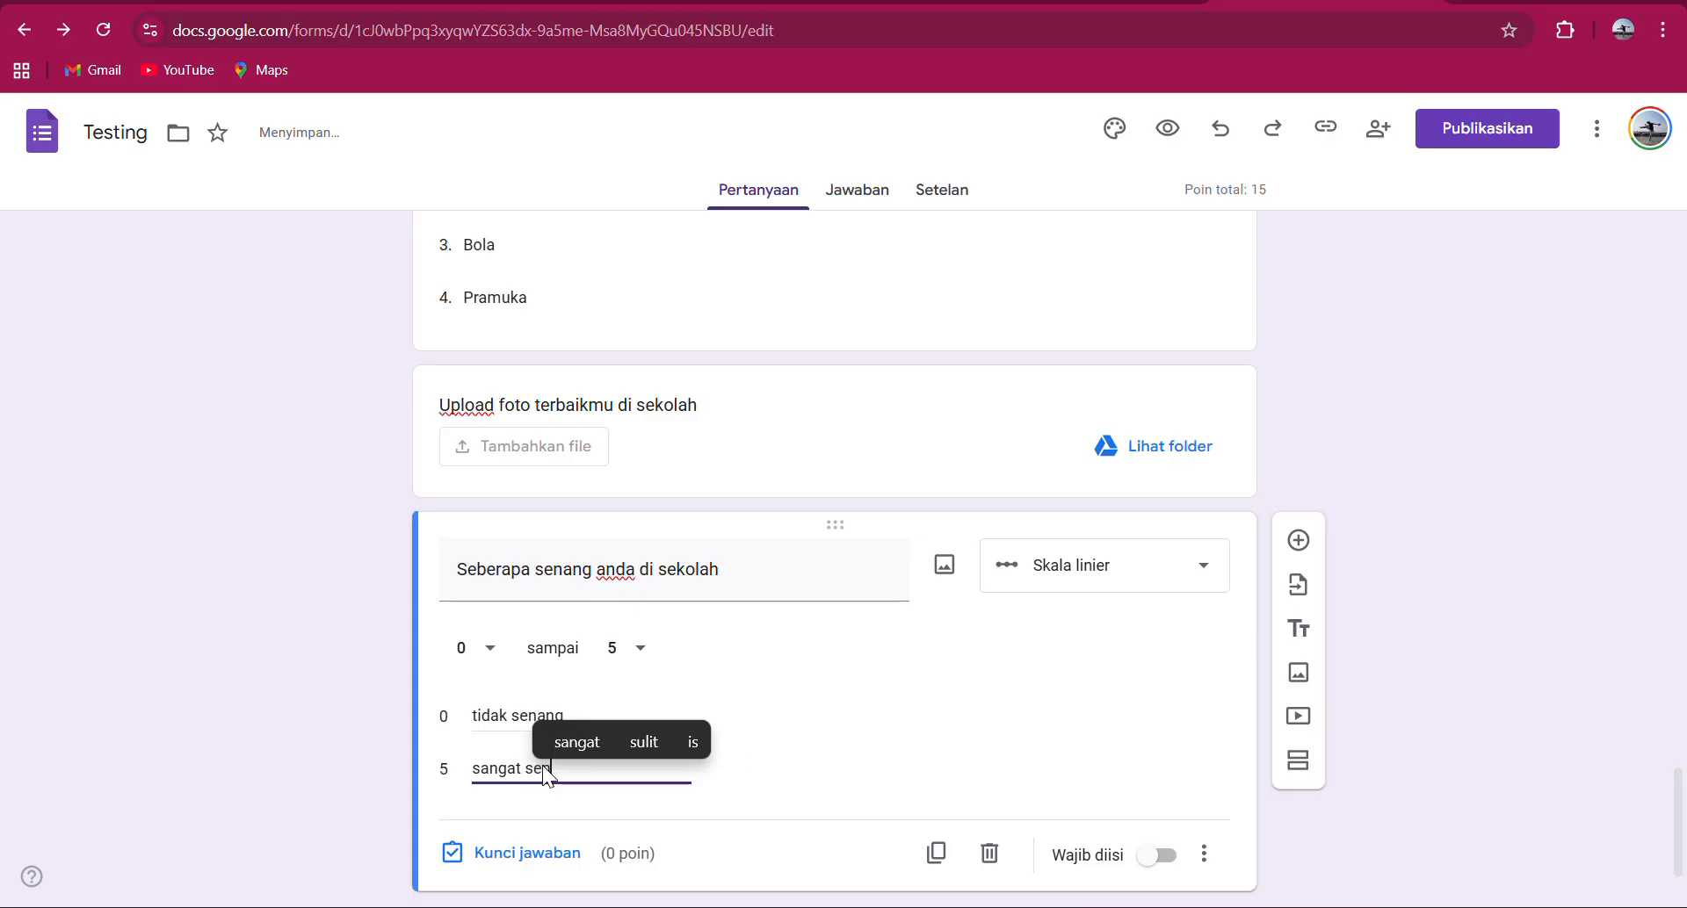
pyautogui.write('g')
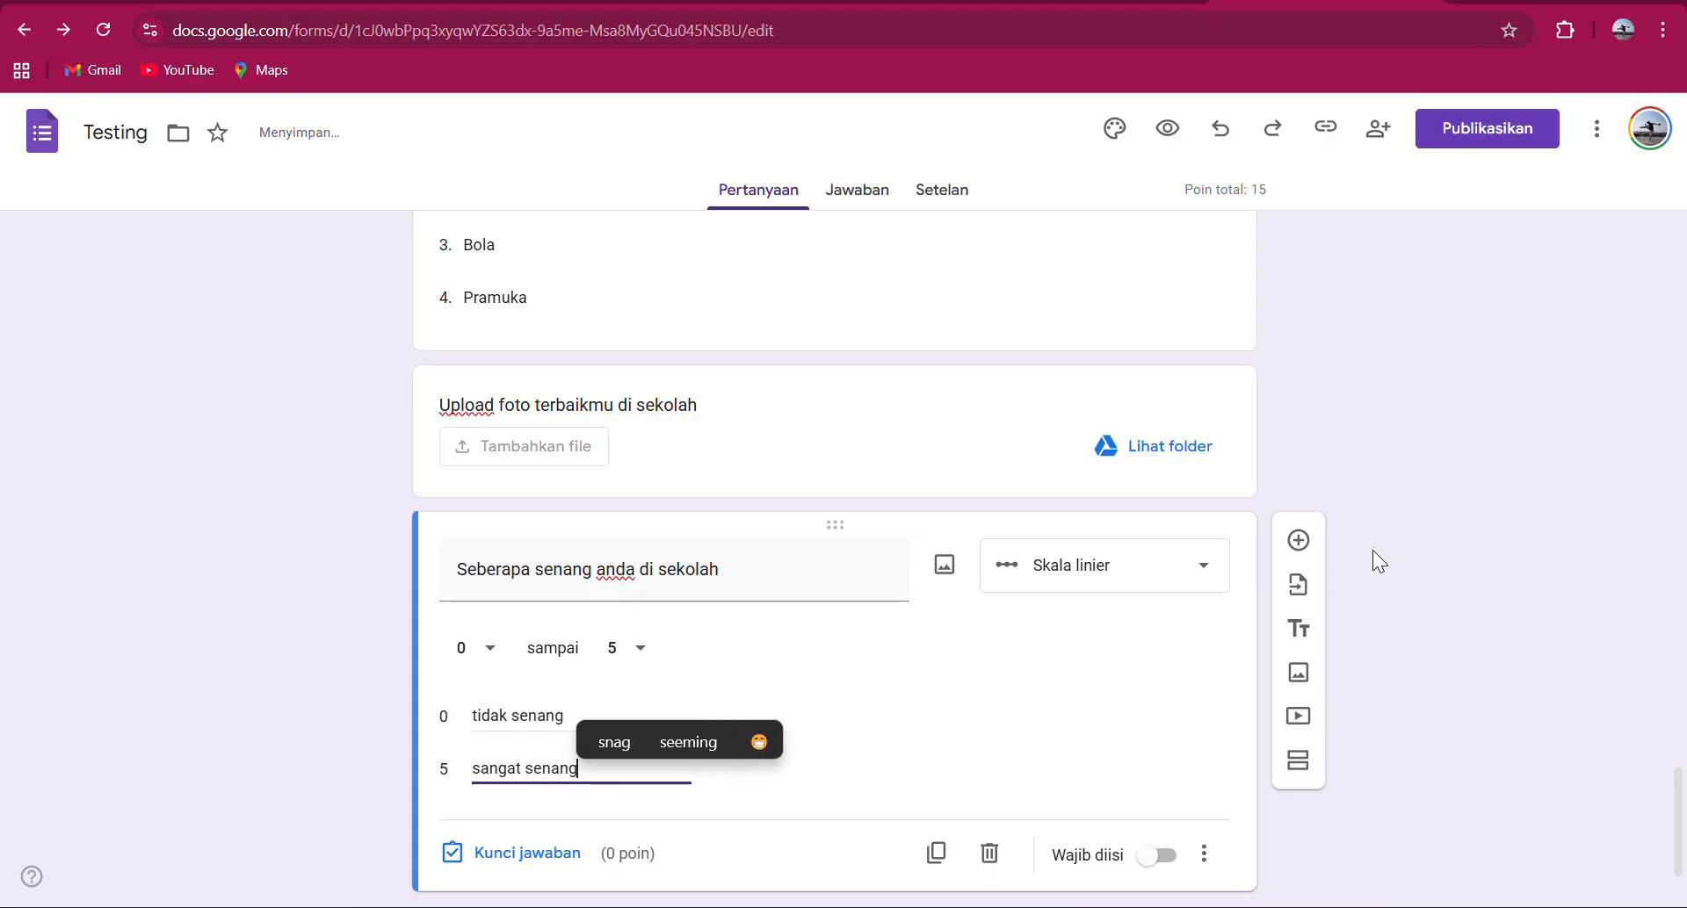
pyautogui.click(1156, 863)
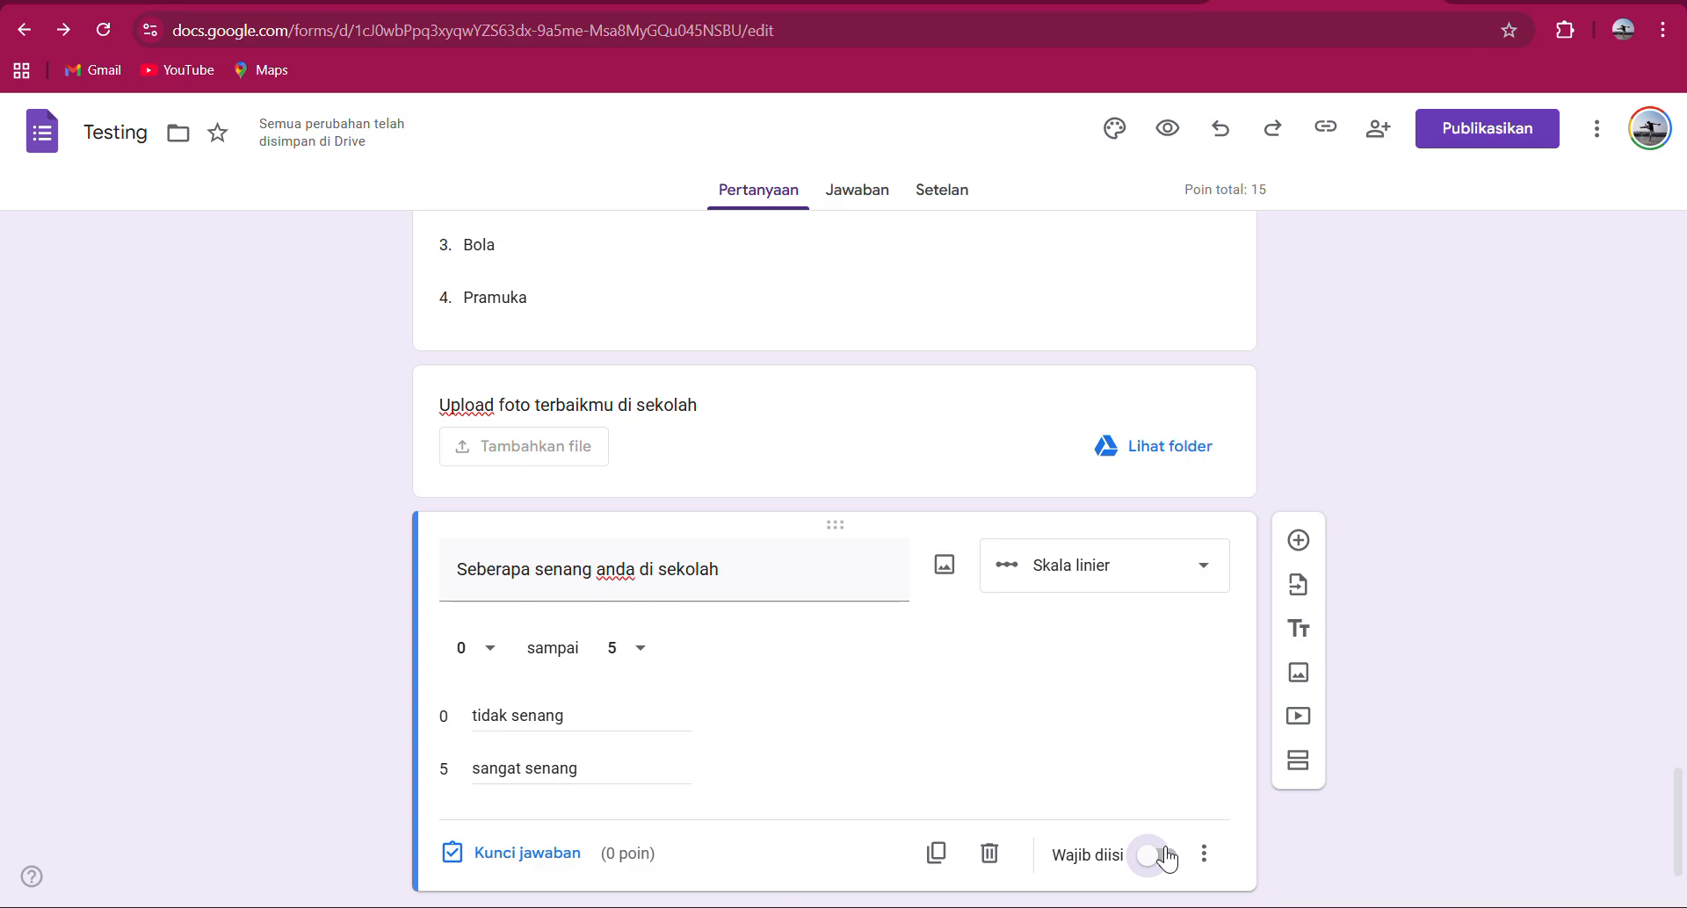
pyautogui.click(1167, 860)
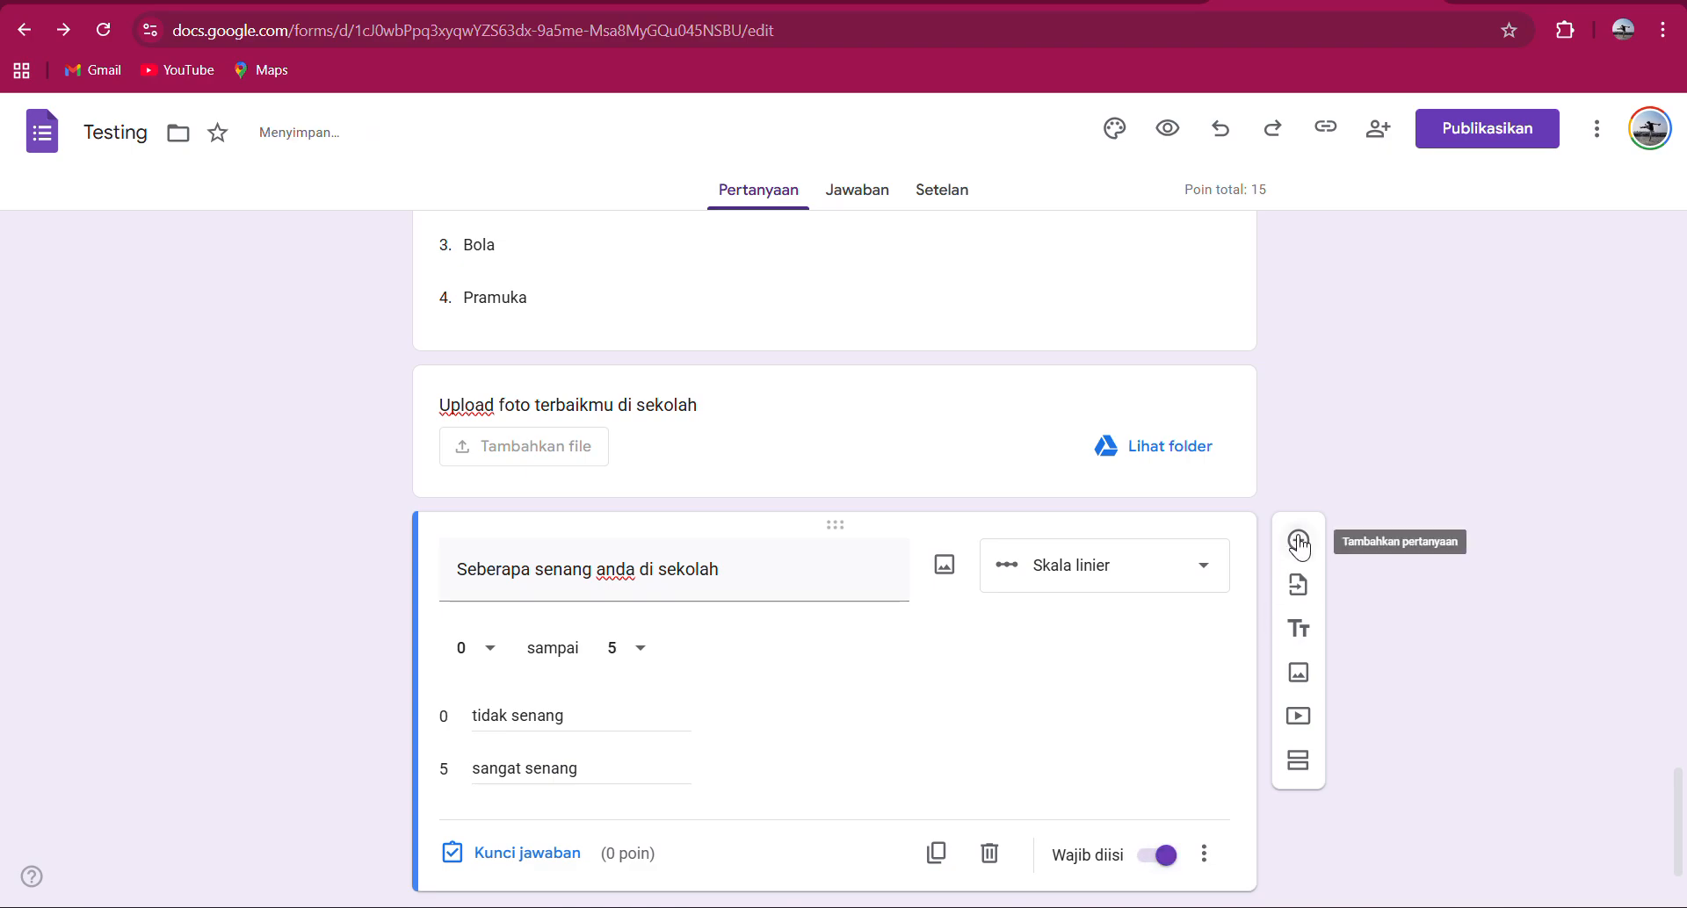
# Add a Rating question titled "seberapa bagus Wifi sekolah" below the linear scale question.
pyautogui.click(1298, 540)
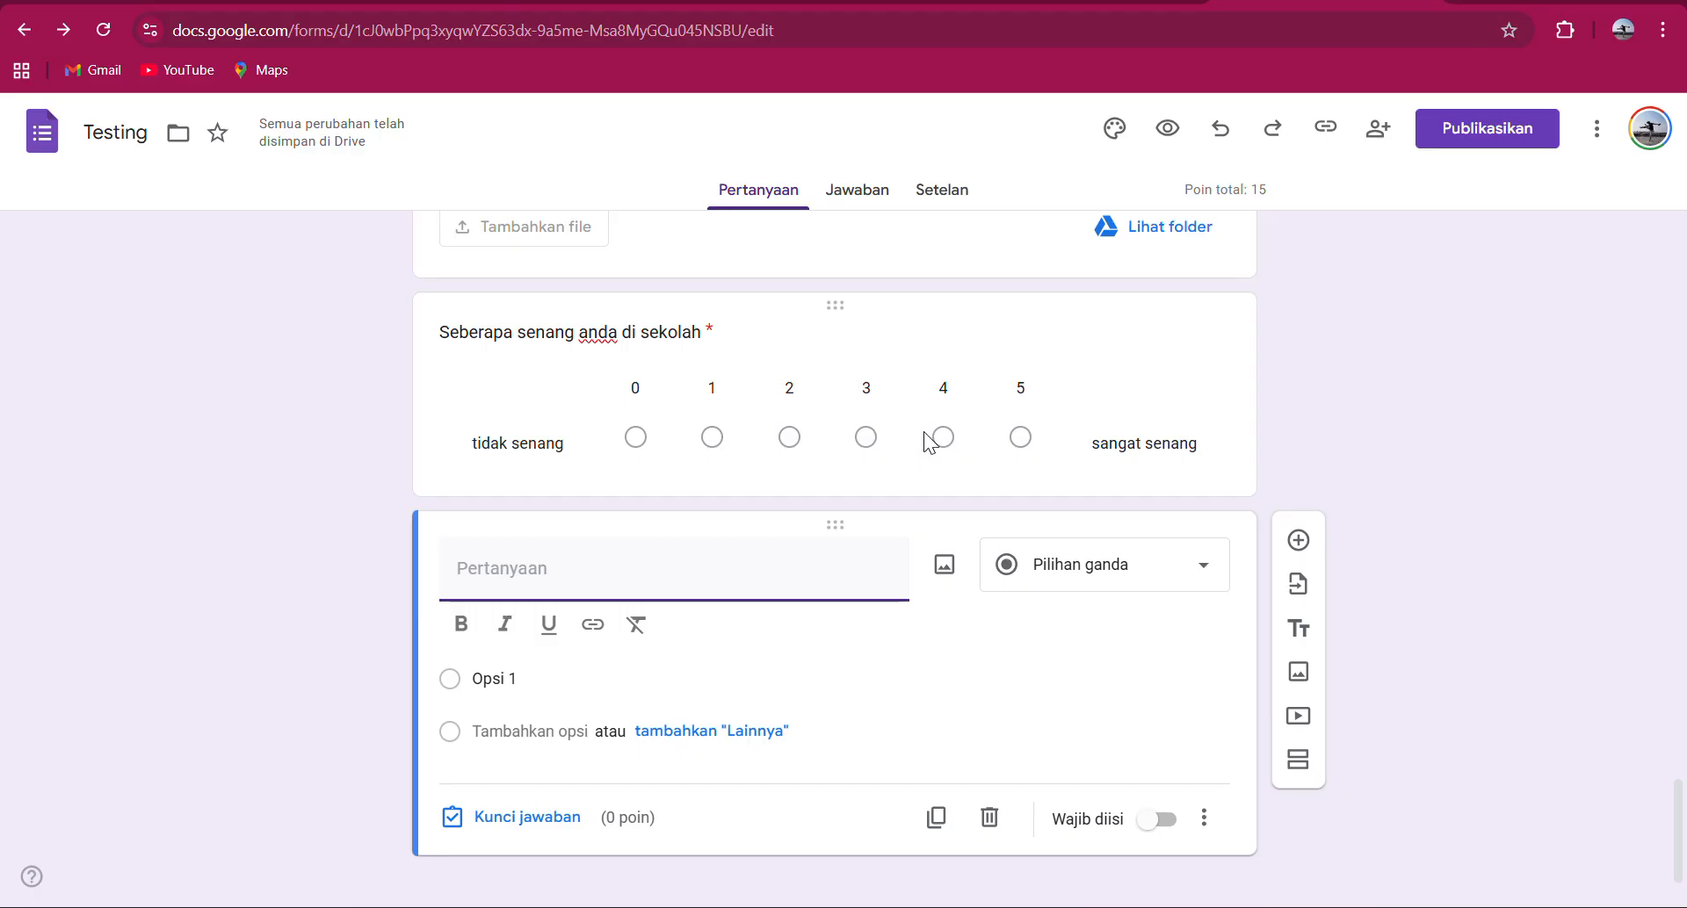
pyautogui.click(1118, 594)
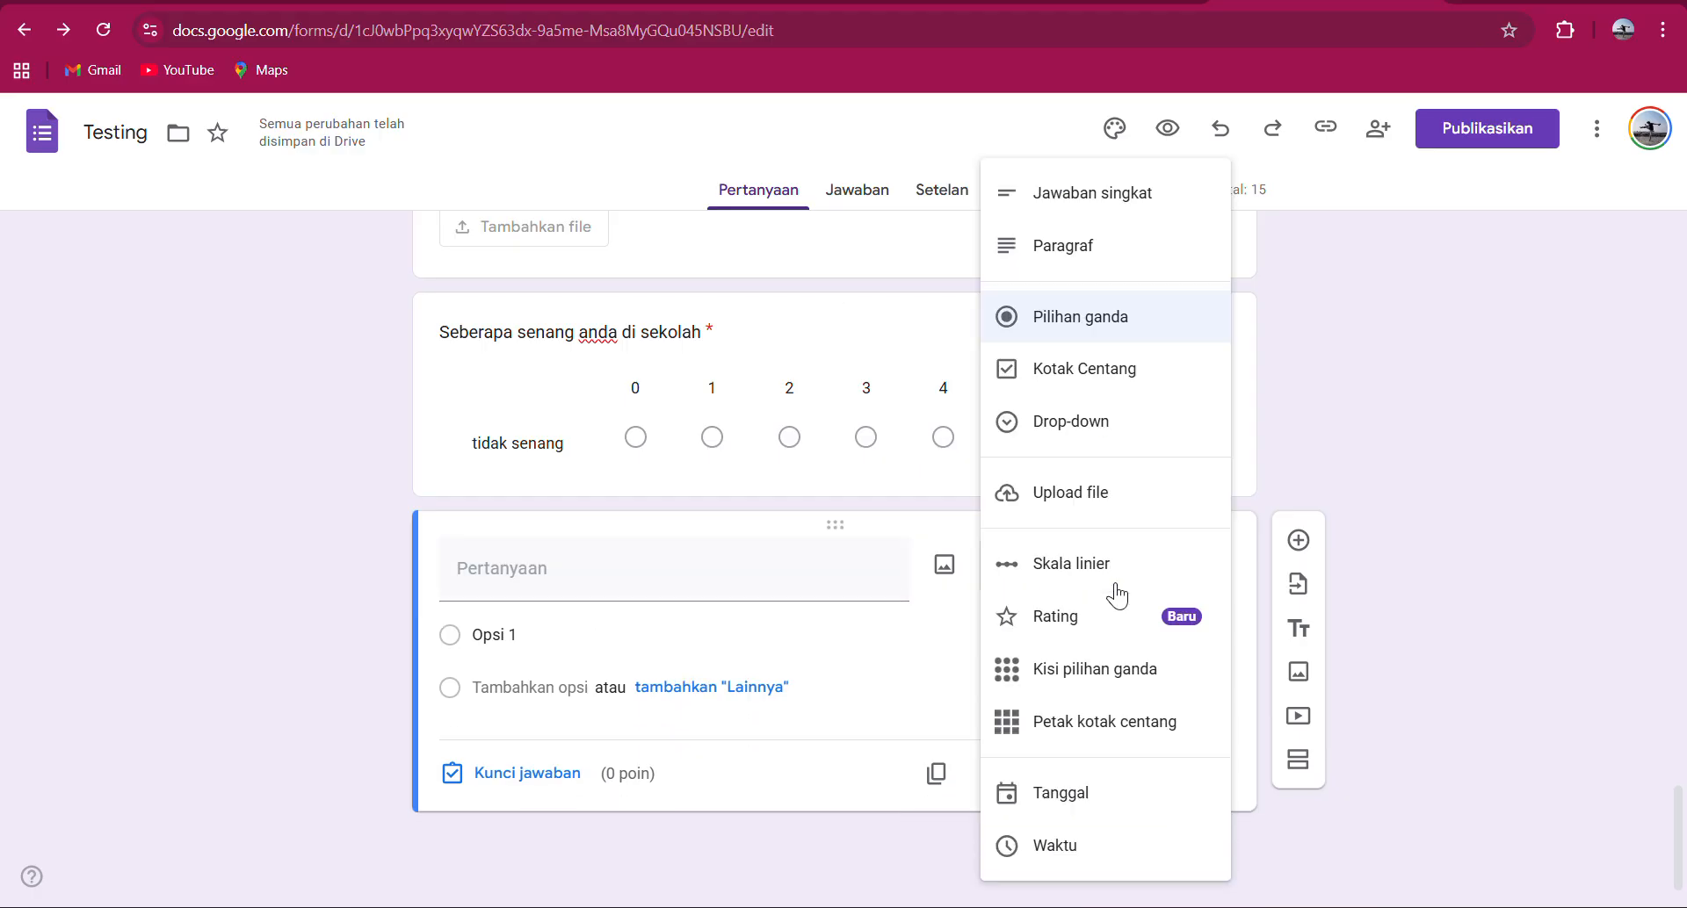
pyautogui.click(1055, 618)
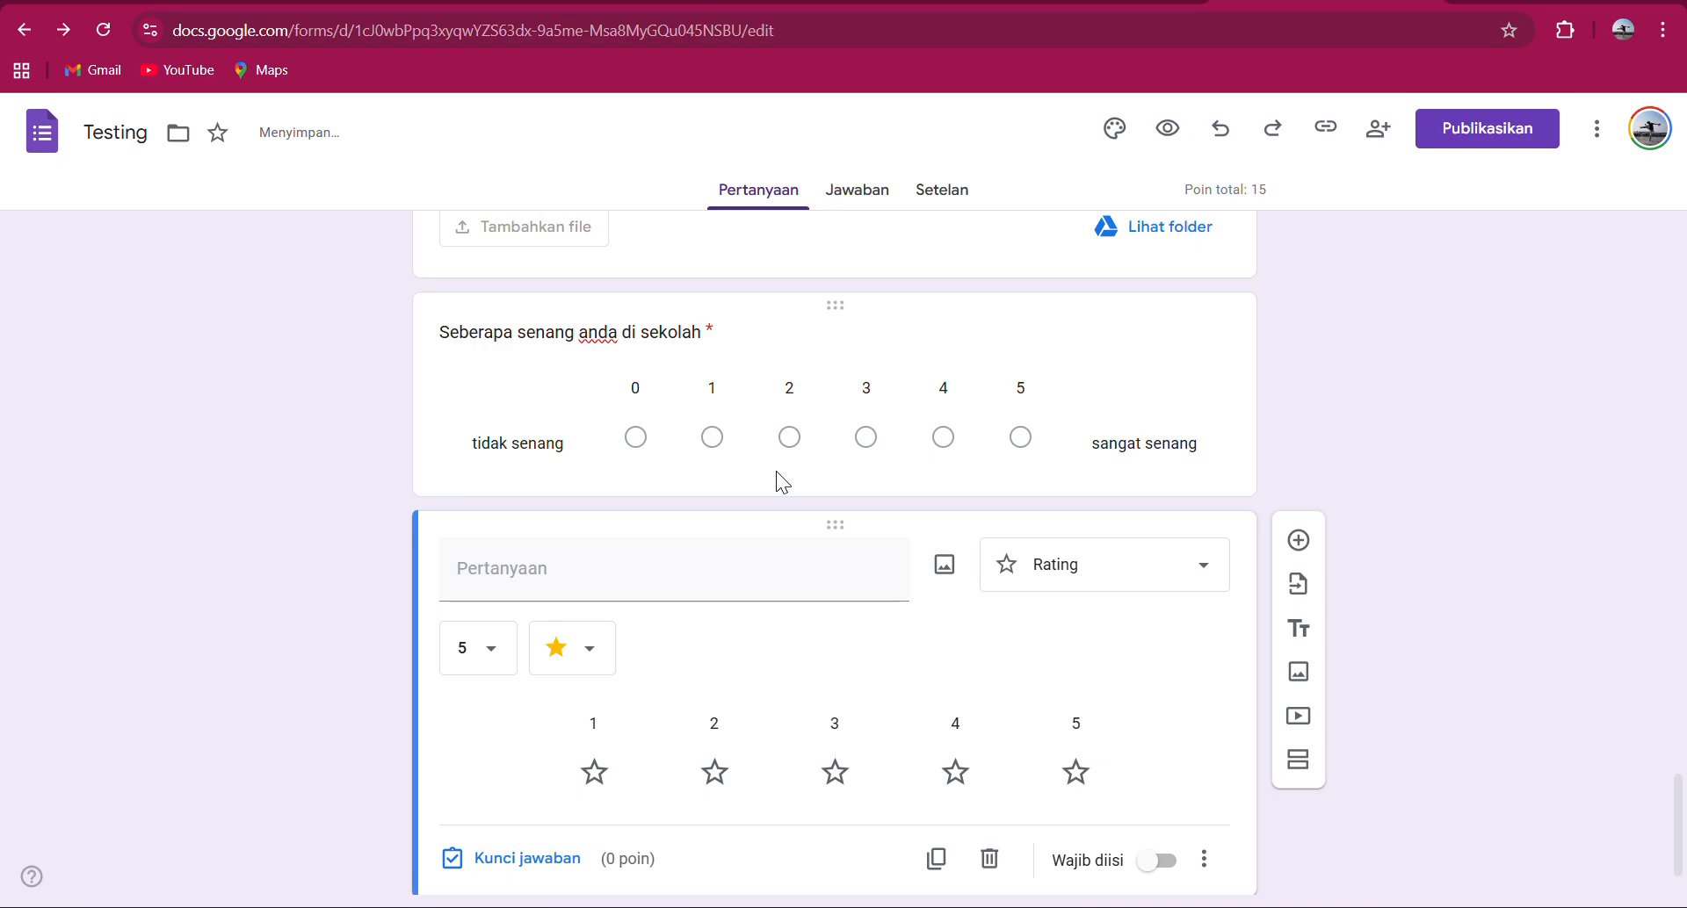
pyautogui.click(741, 587)
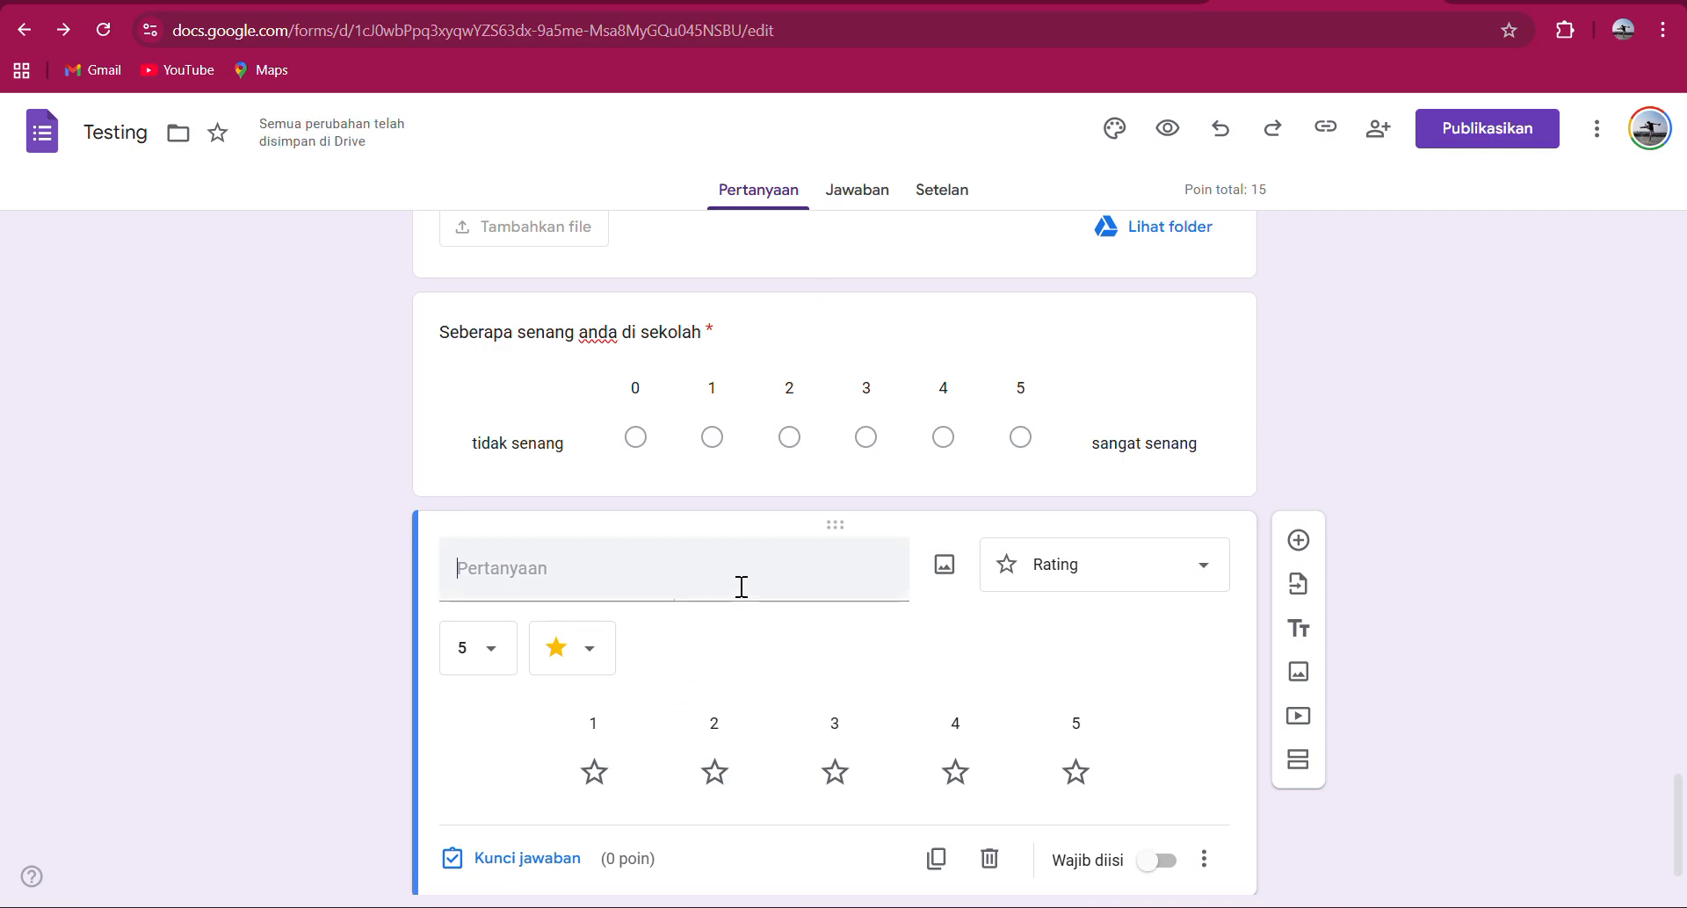
pyautogui.write('se')
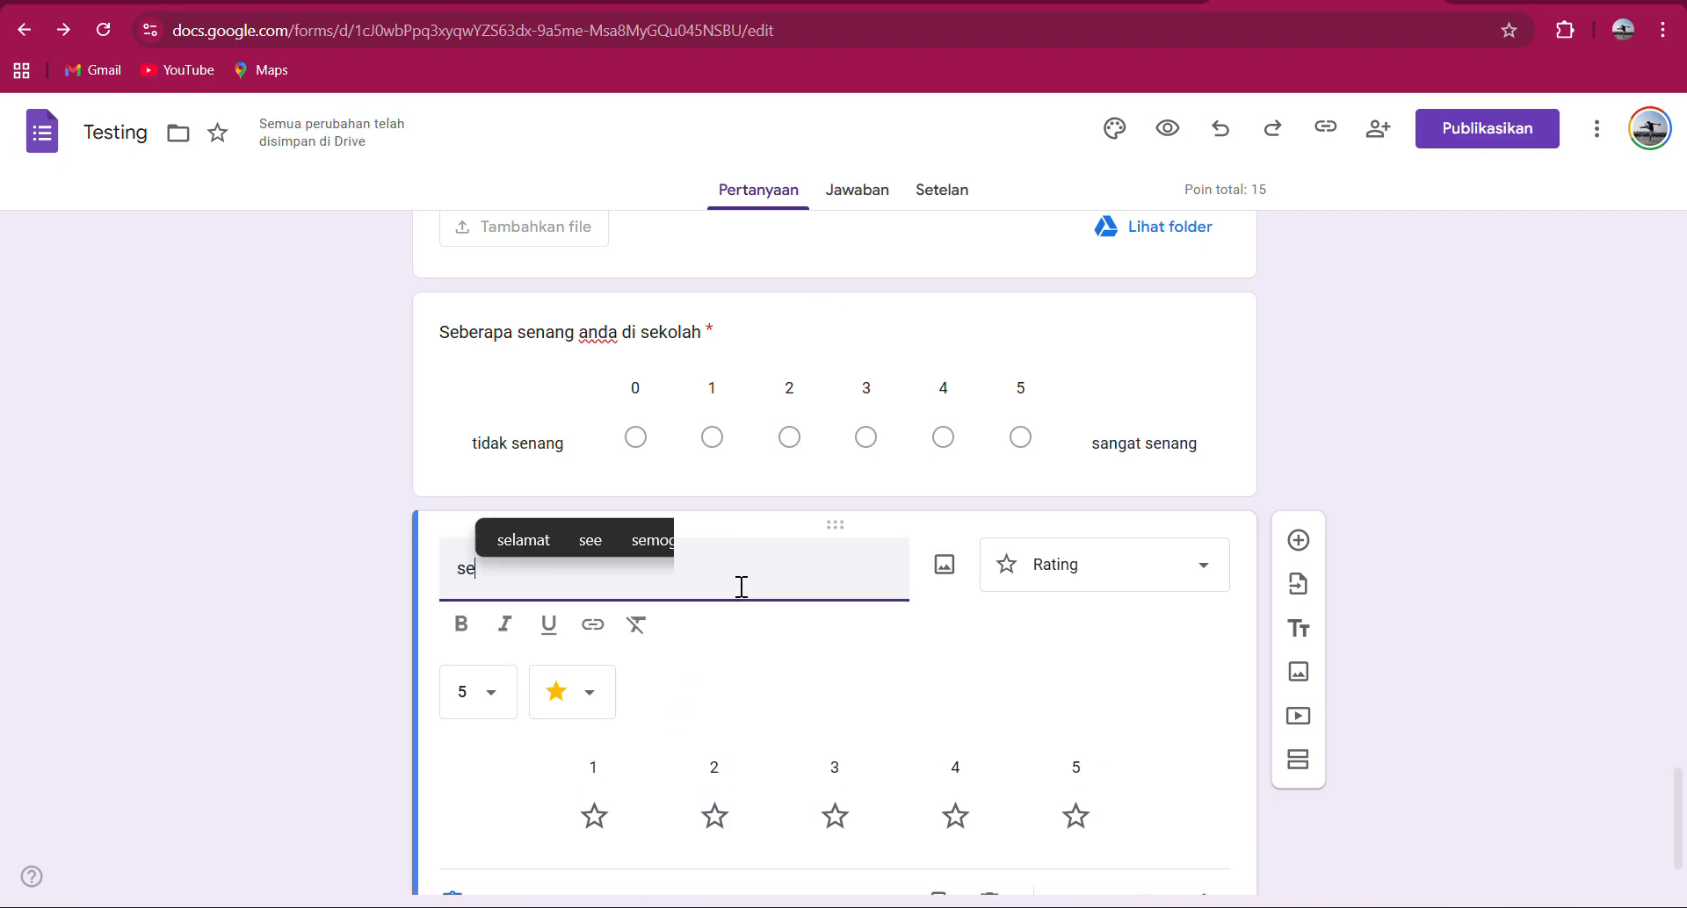
pyautogui.write('berapa ba')
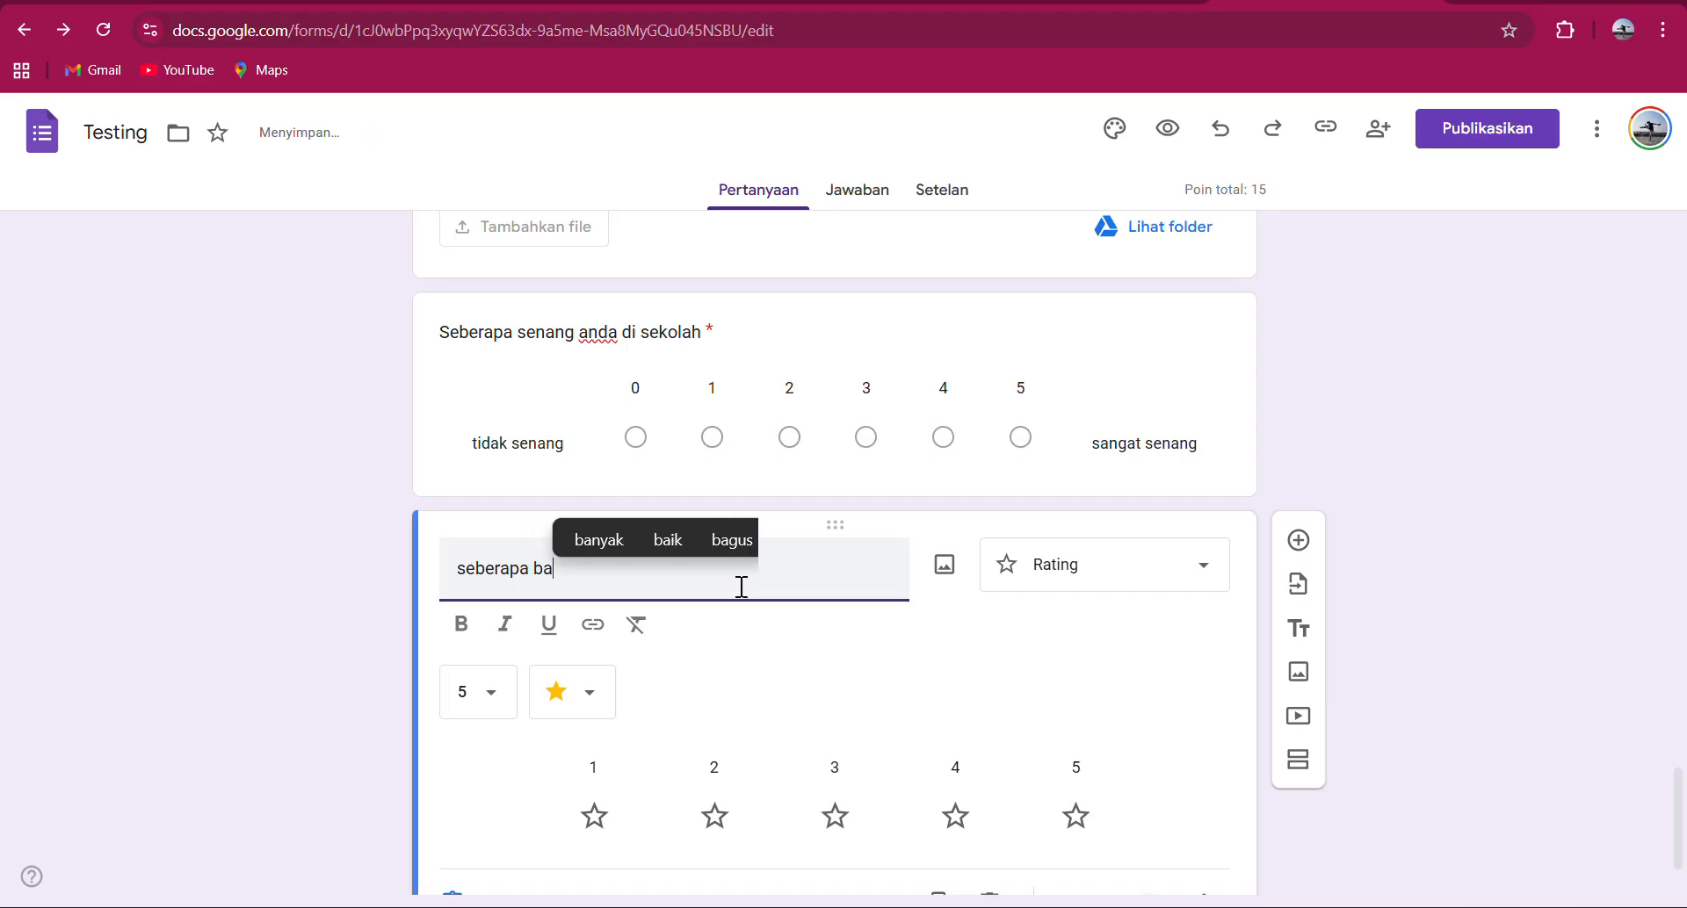
pyautogui.write('gus')
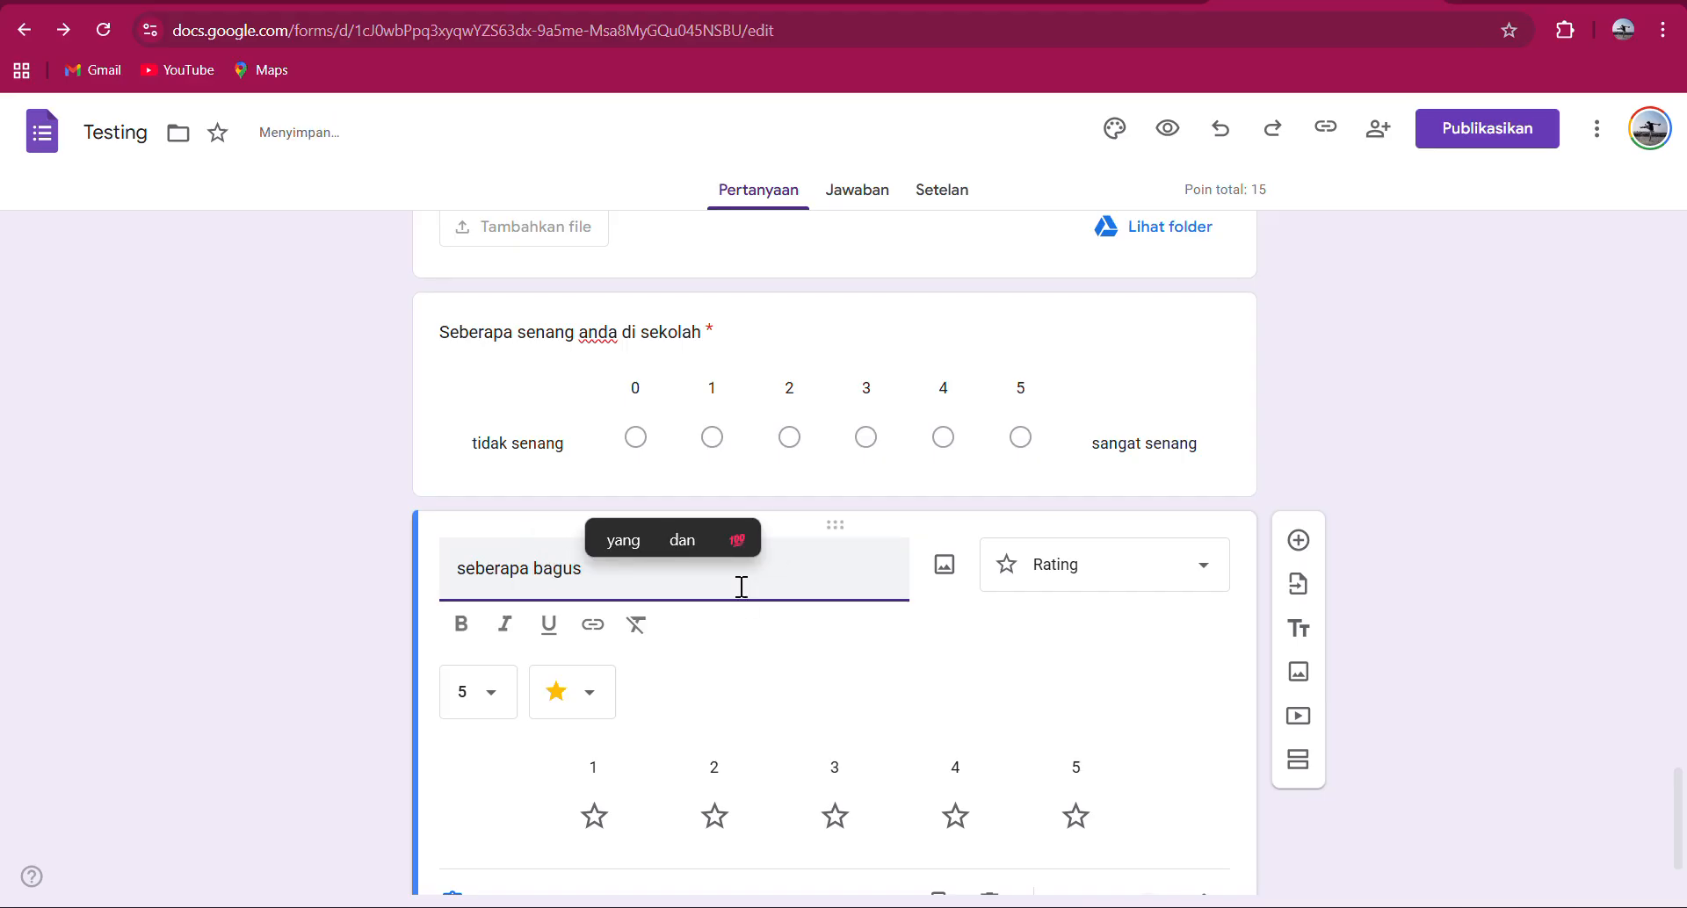
pyautogui.write(' Wif')
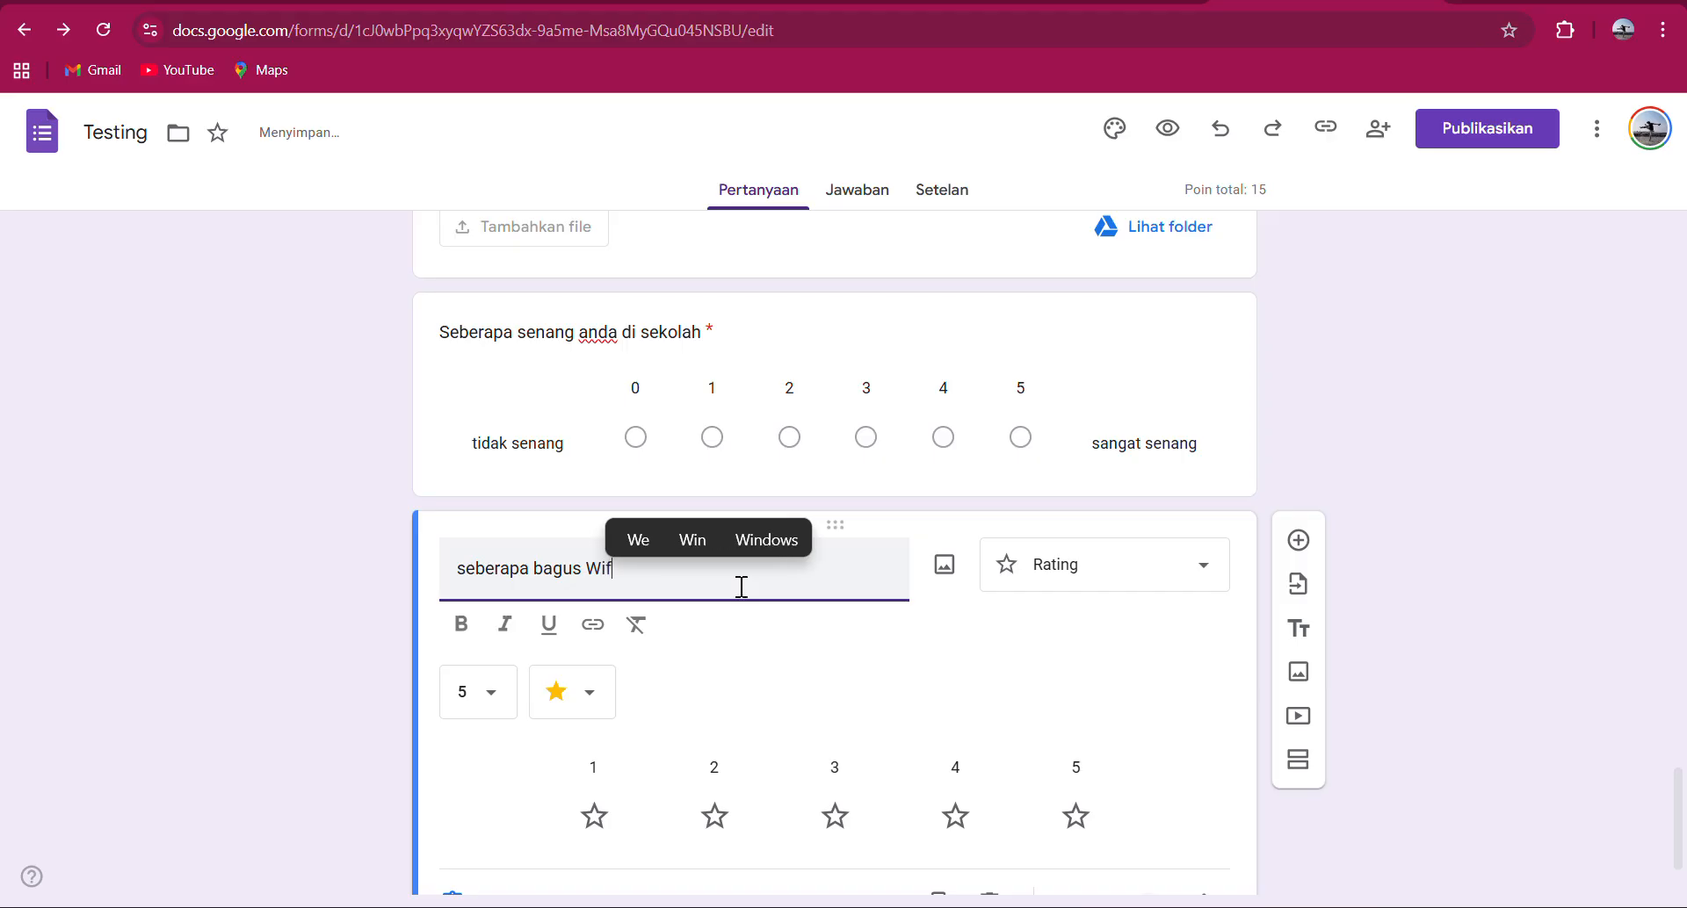
pyautogui.write('i se')
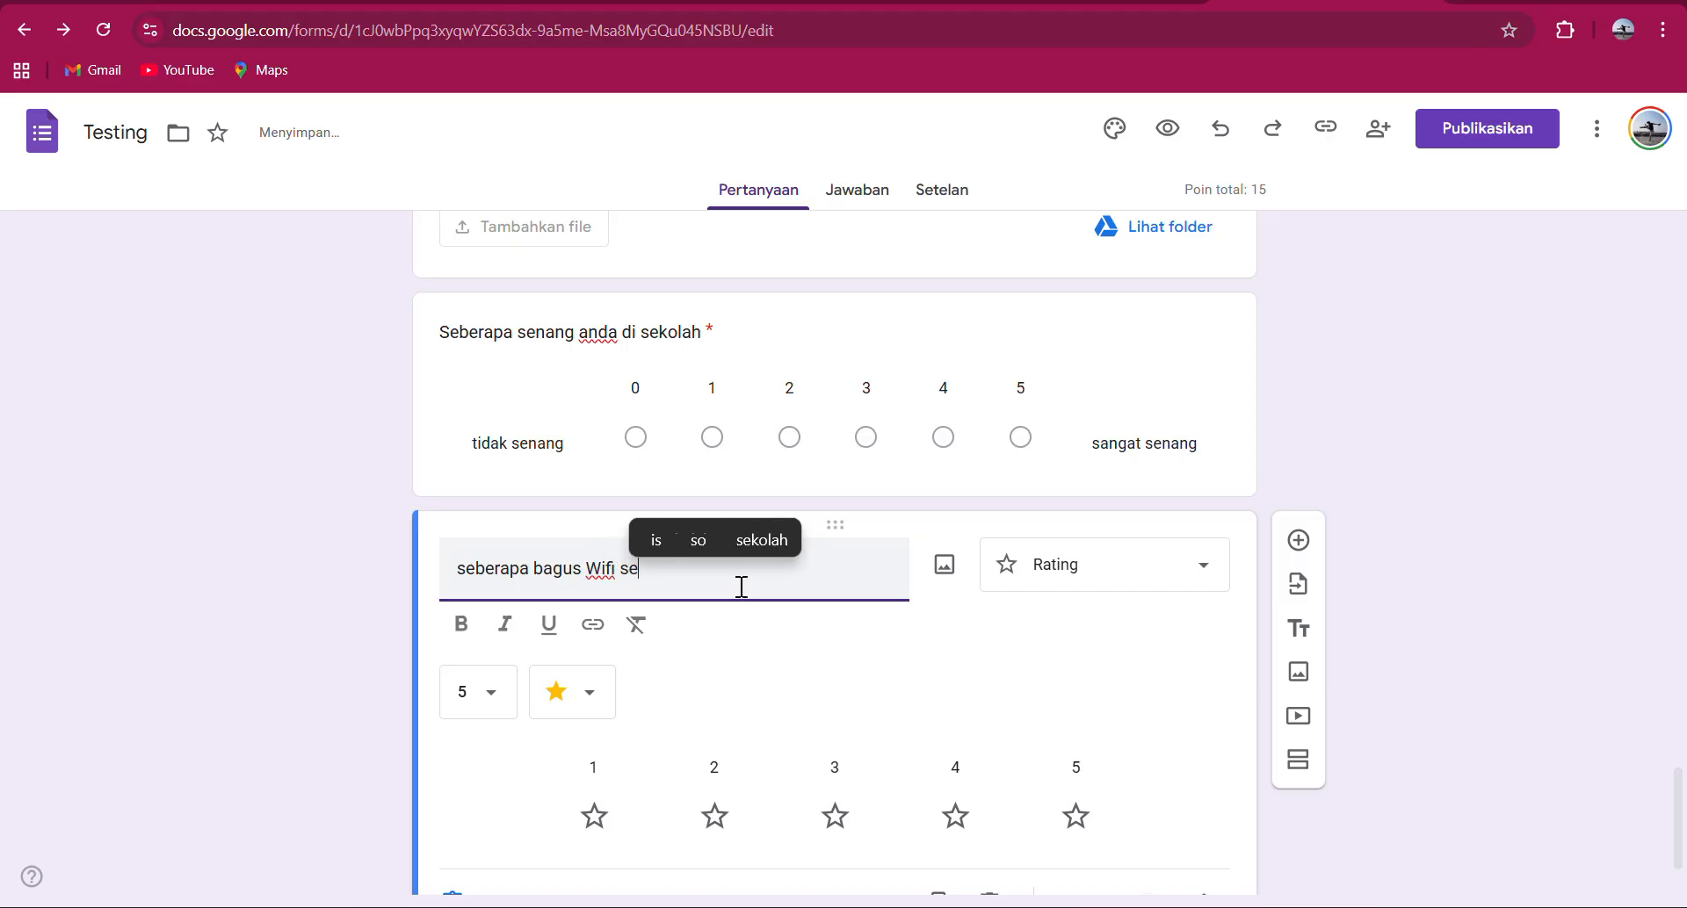
pyautogui.write('kolah')
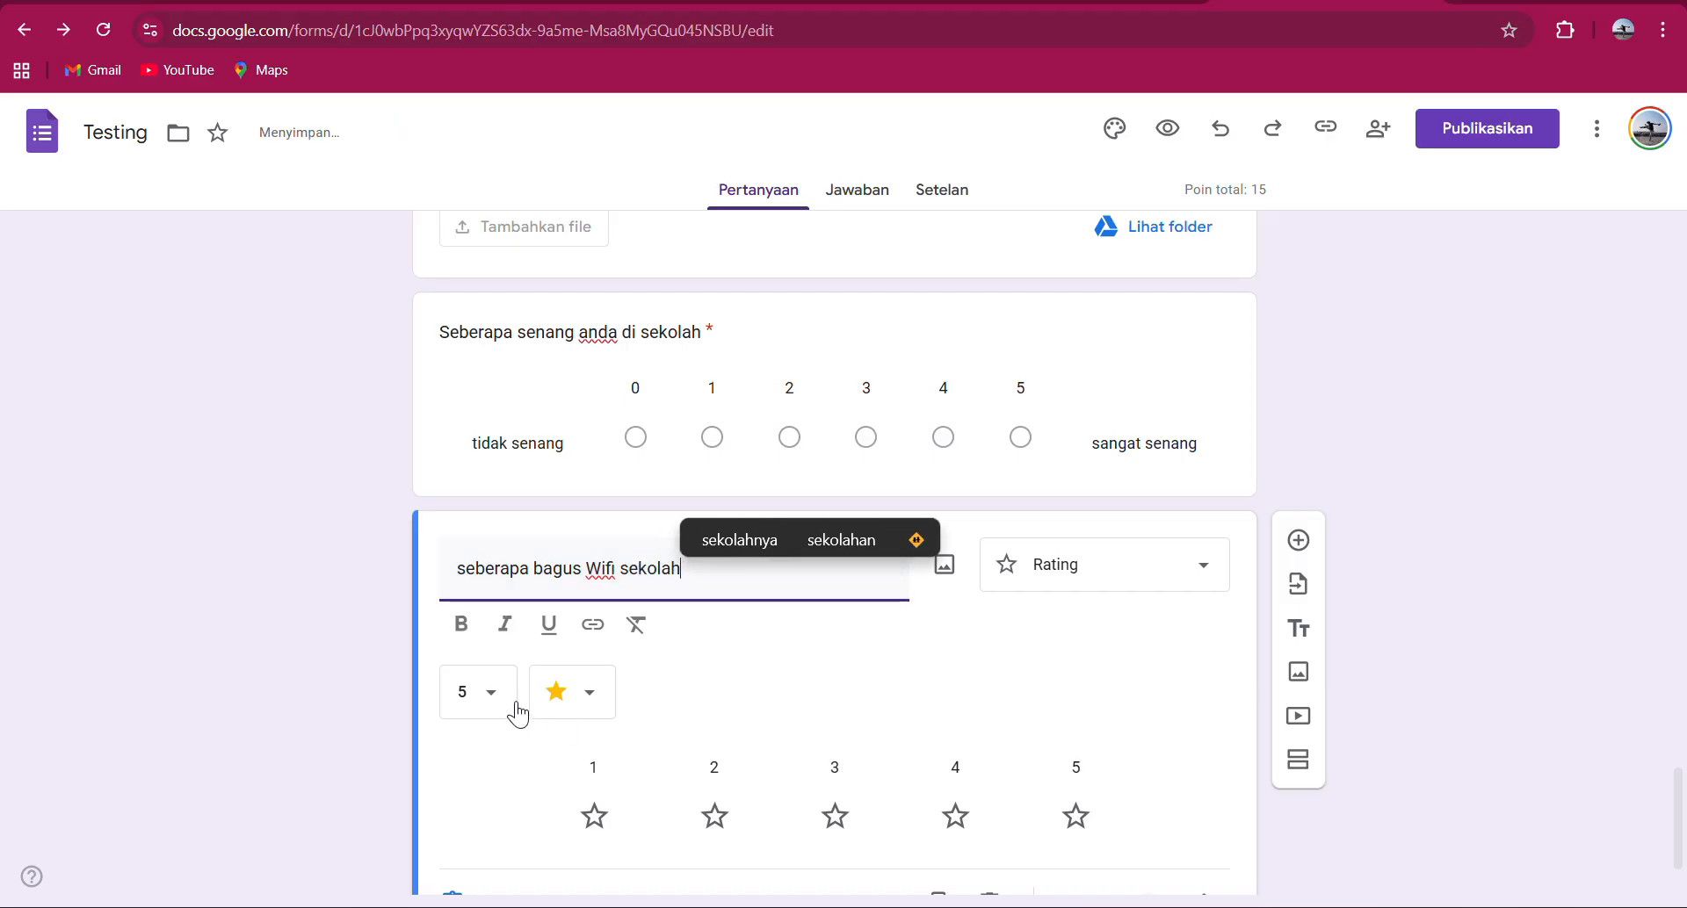
# Set the Wifi rating to 5 levels with the star symbol and make the question required.
pyautogui.click(480, 694)
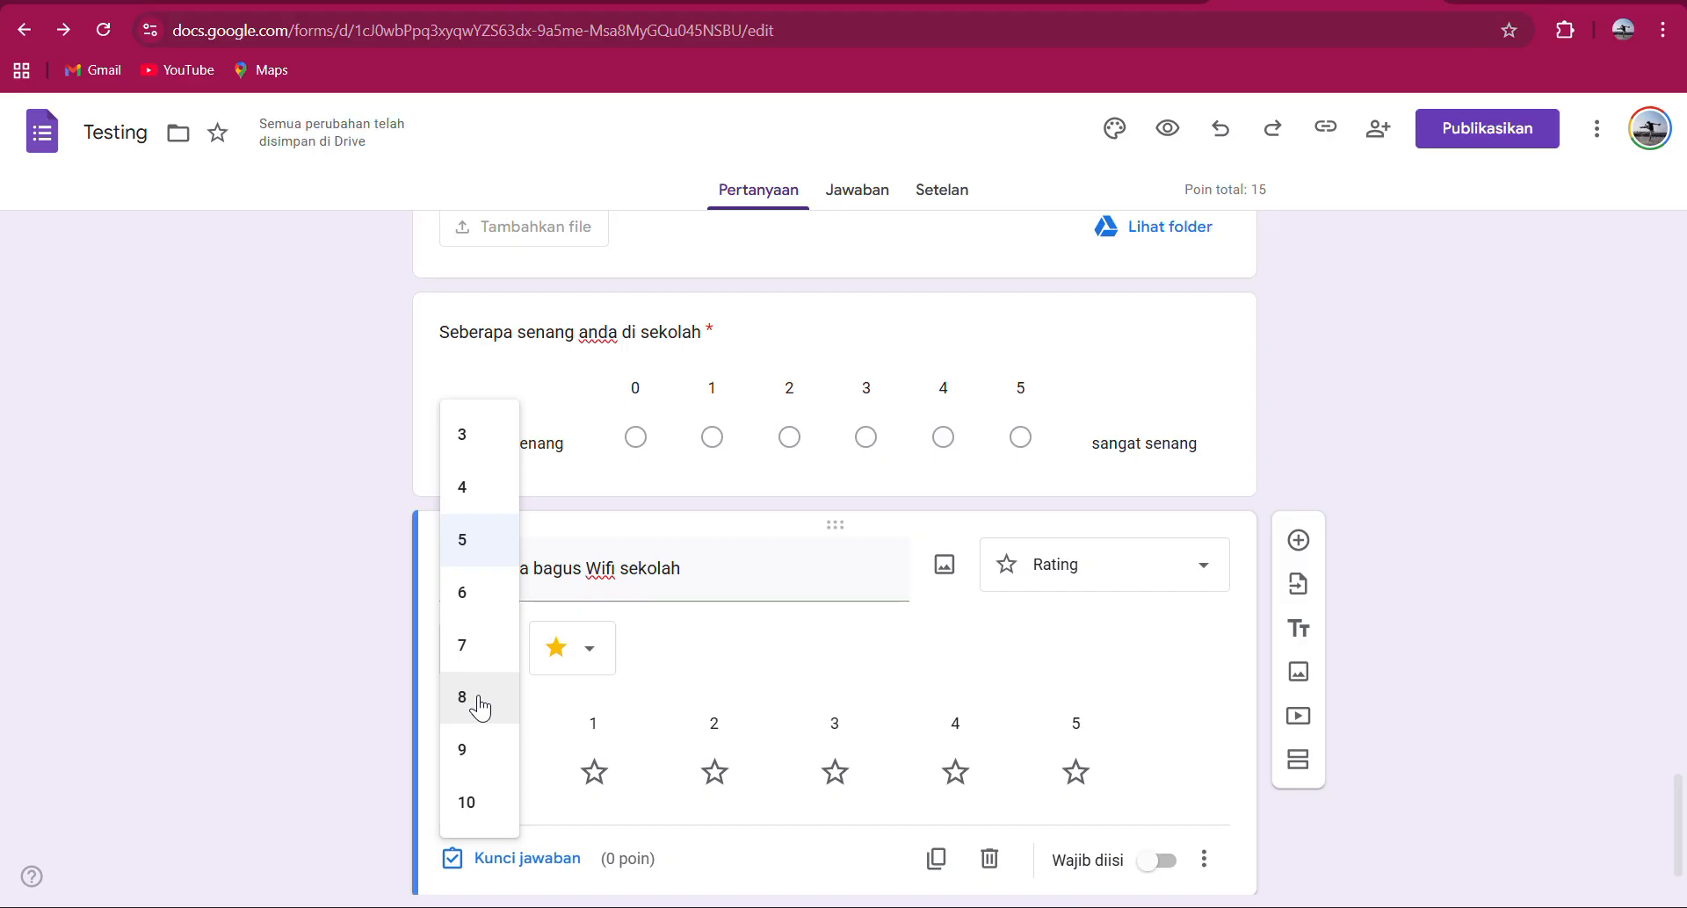
pyautogui.click(492, 546)
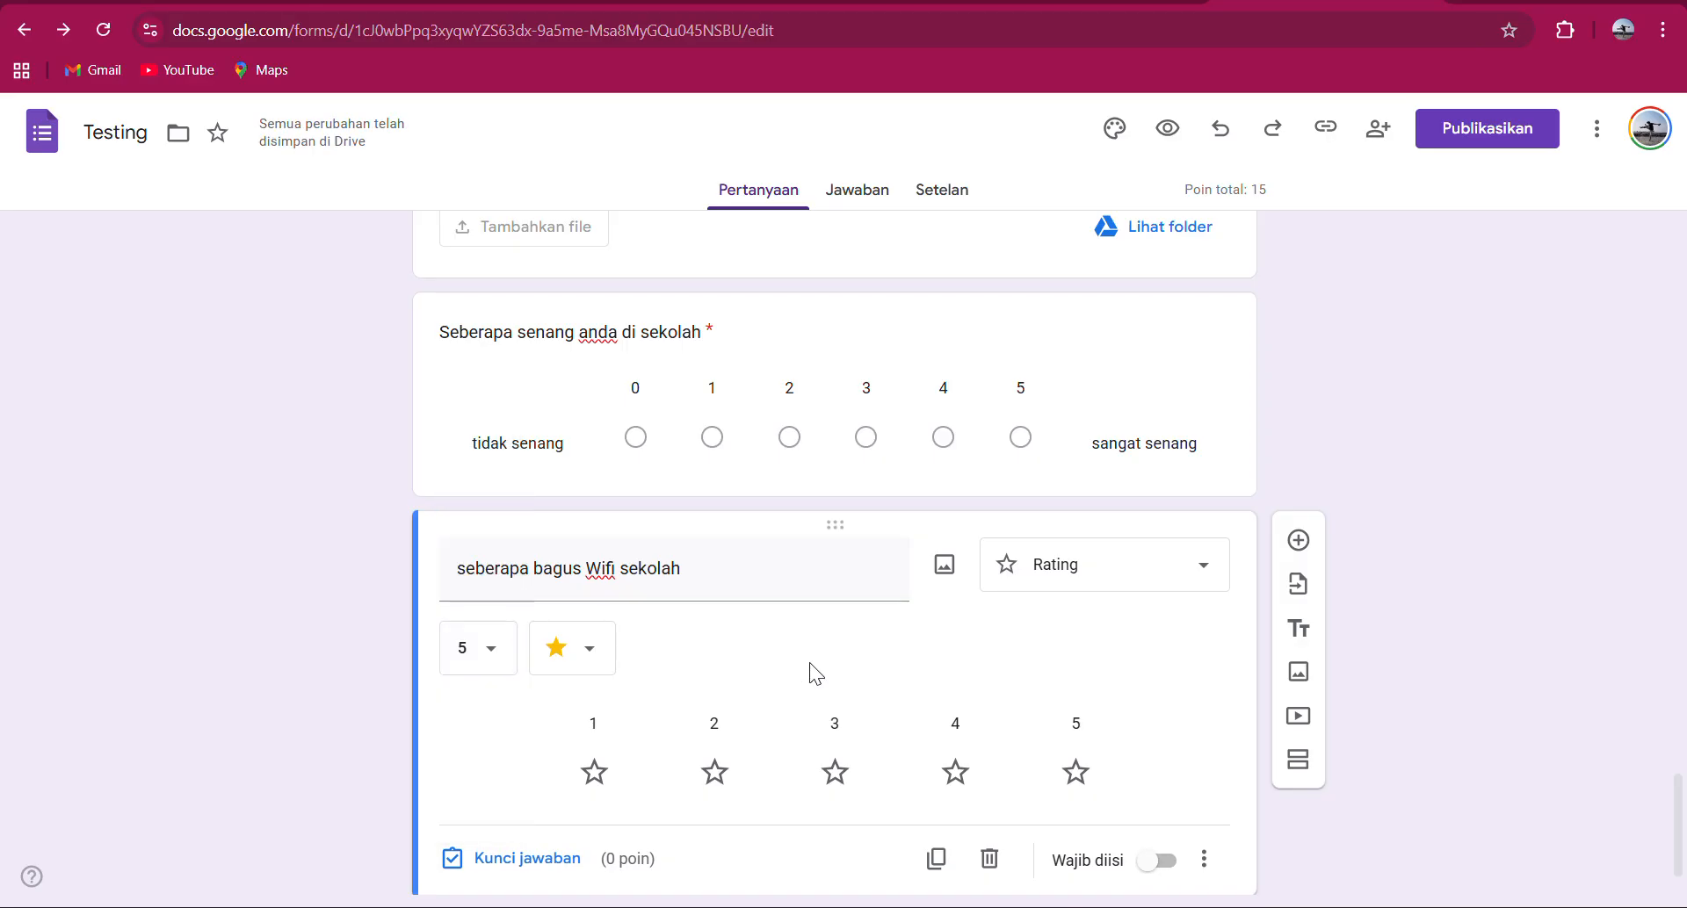
pyautogui.click(594, 657)
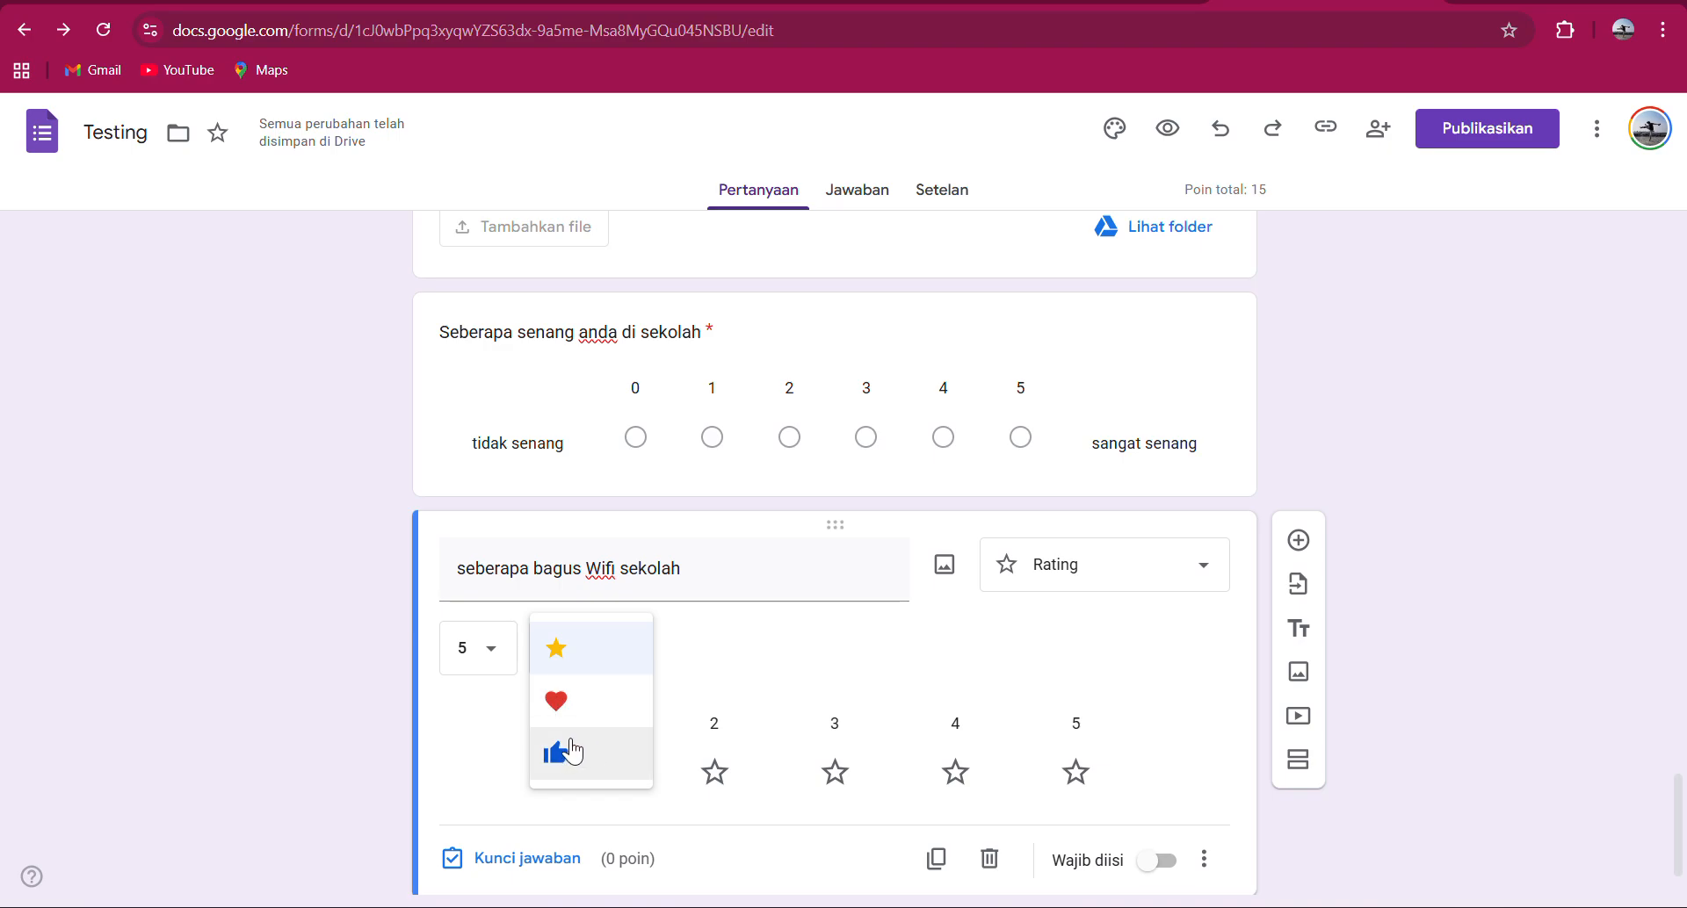
pyautogui.click(911, 671)
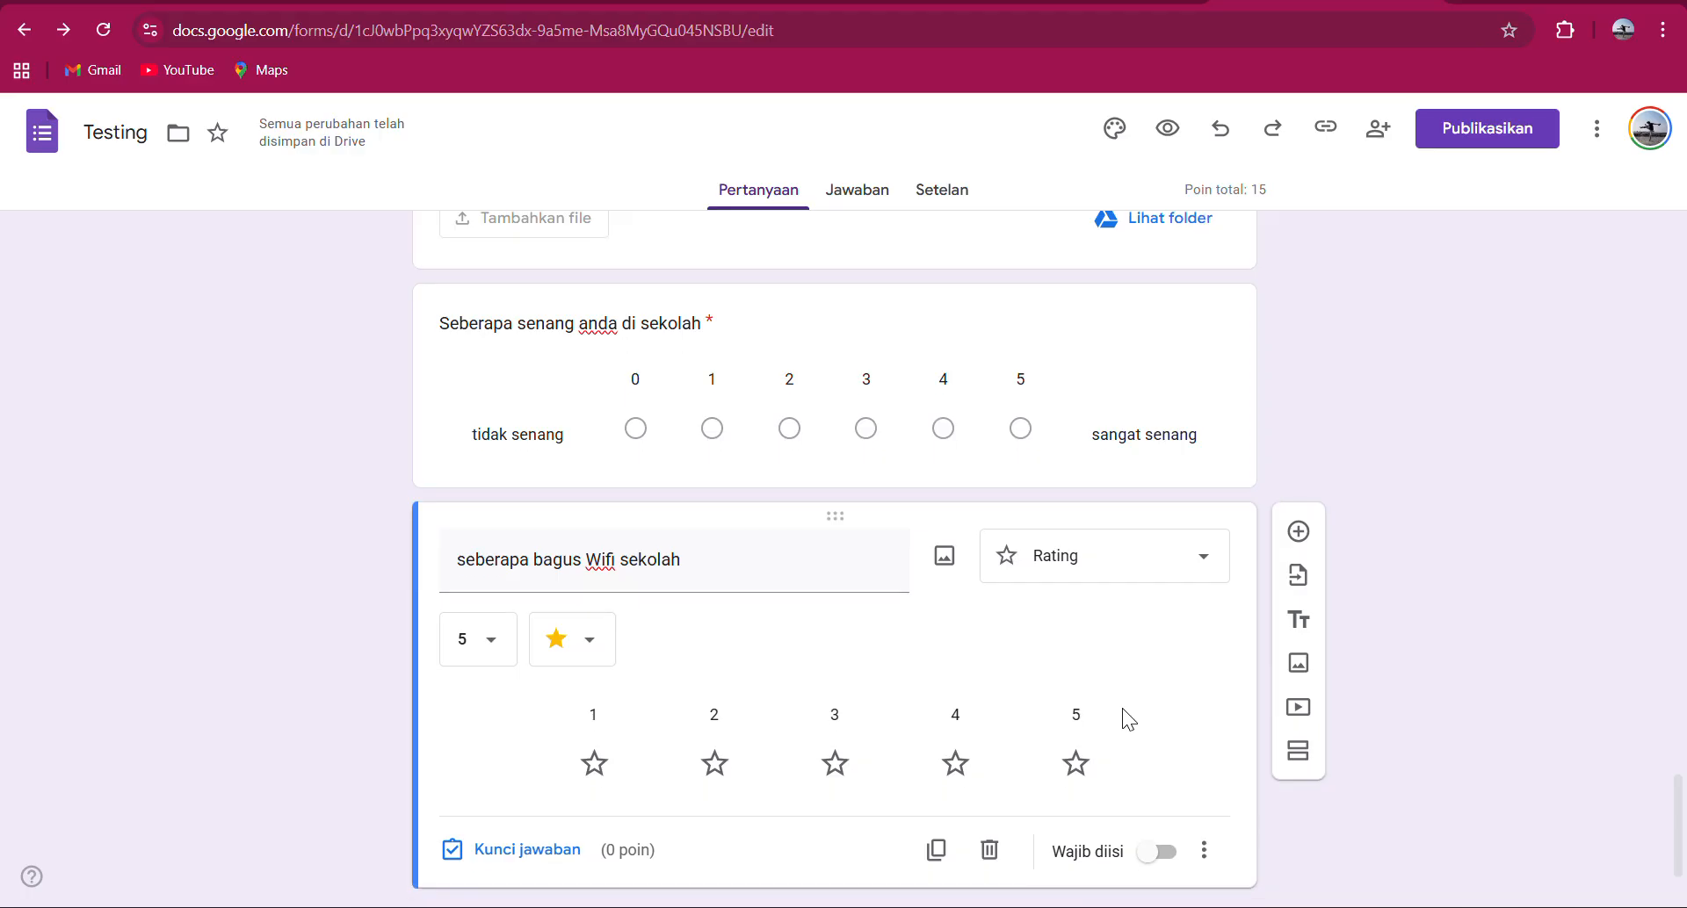
pyautogui.scroll(-1, 1134, 738)
pyautogui.click(1156, 777)
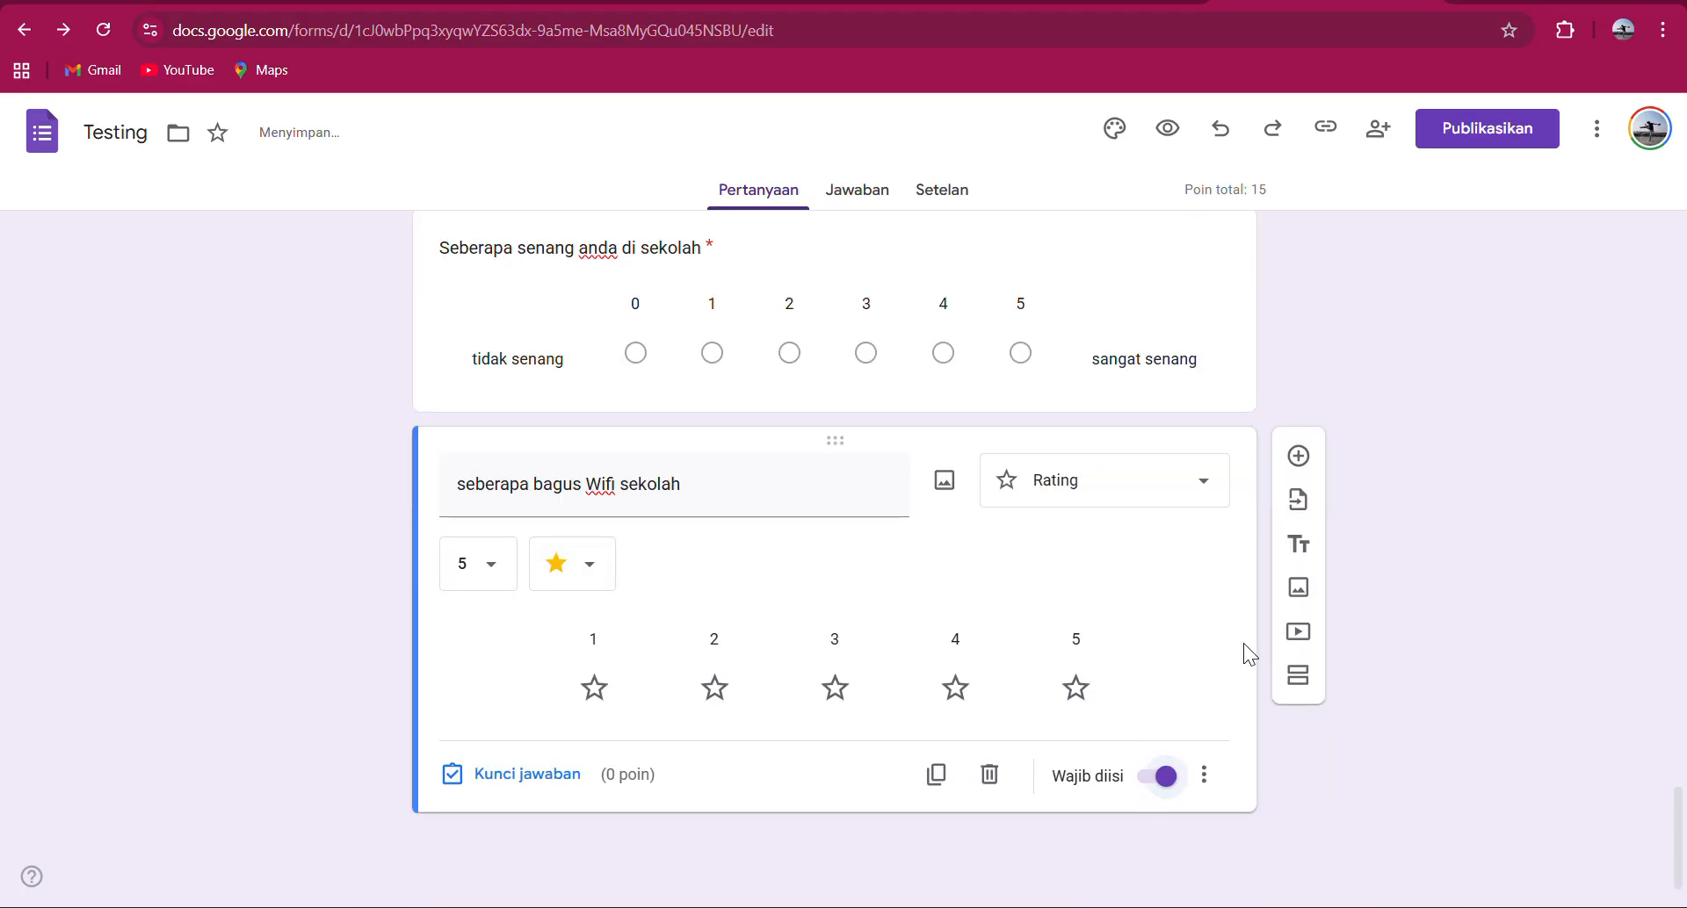
# Add a multiple-choice grid question (Kisi pilihan ganda) below the Wifi rating question.
pyautogui.click(1291, 457)
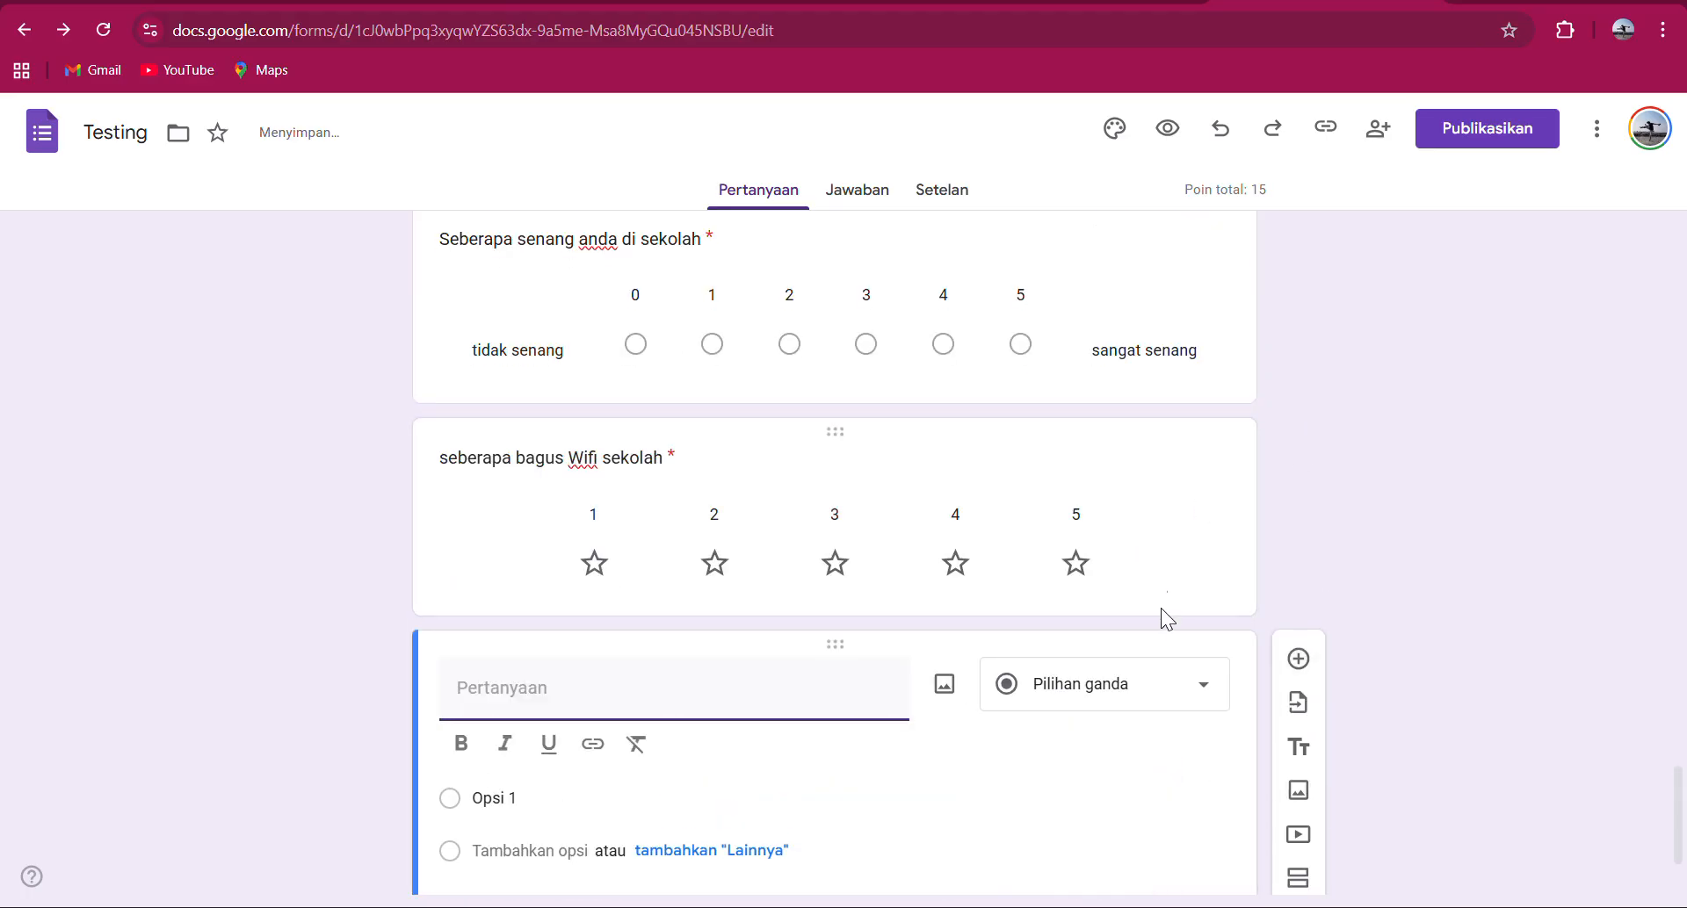
pyautogui.click(1165, 687)
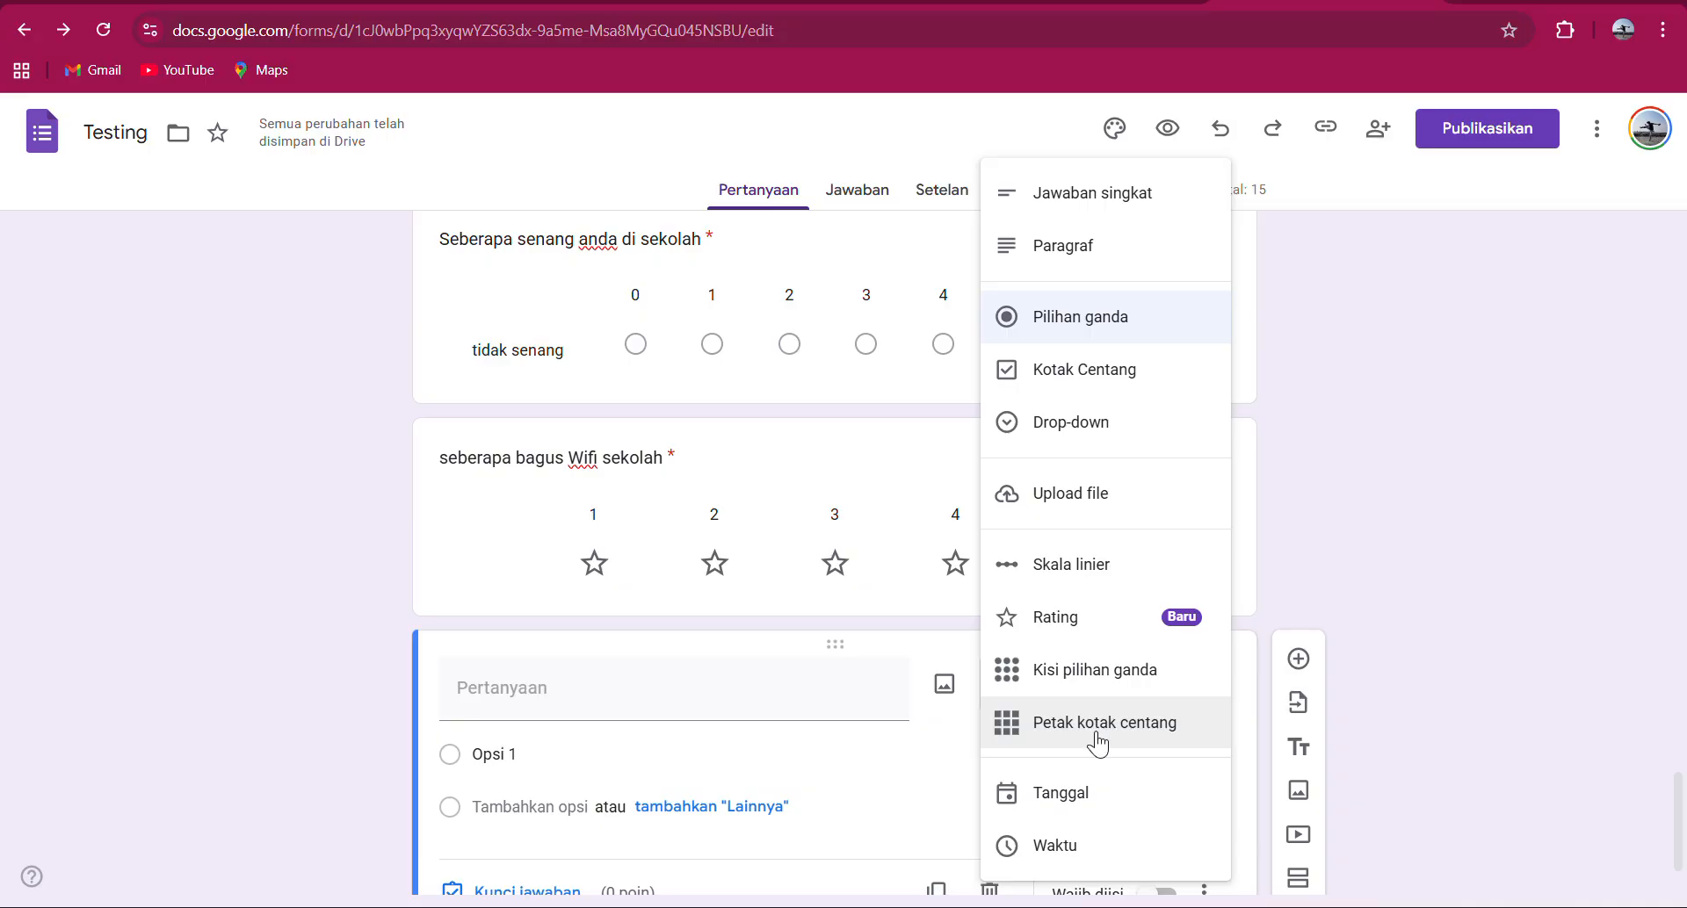
pyautogui.click(1134, 668)
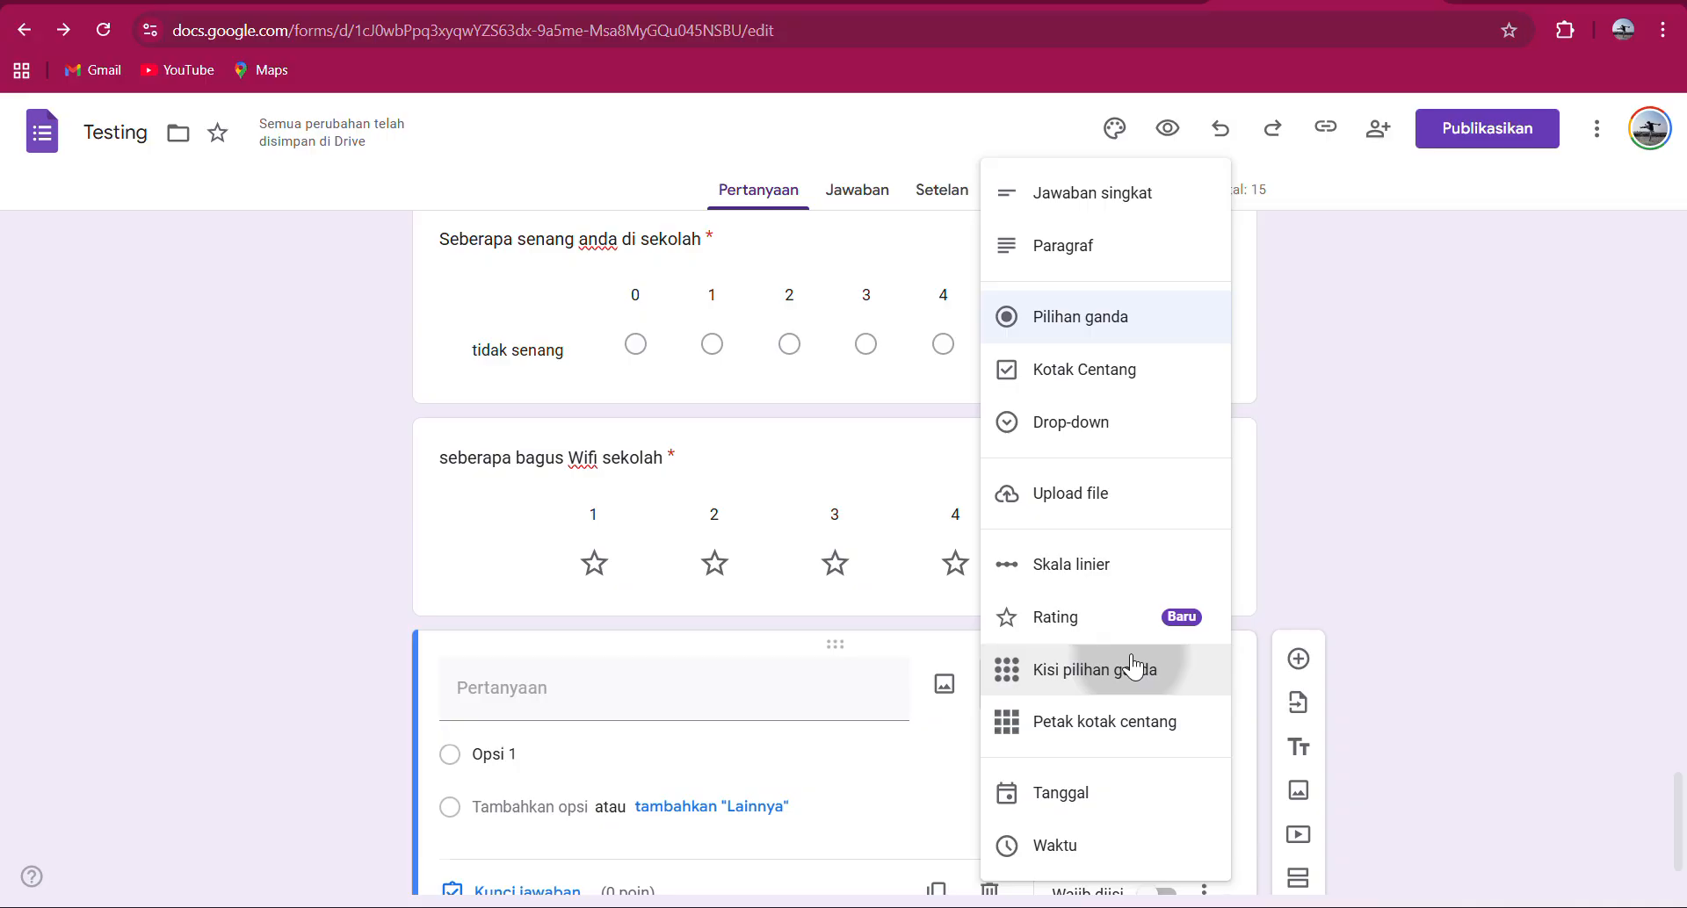
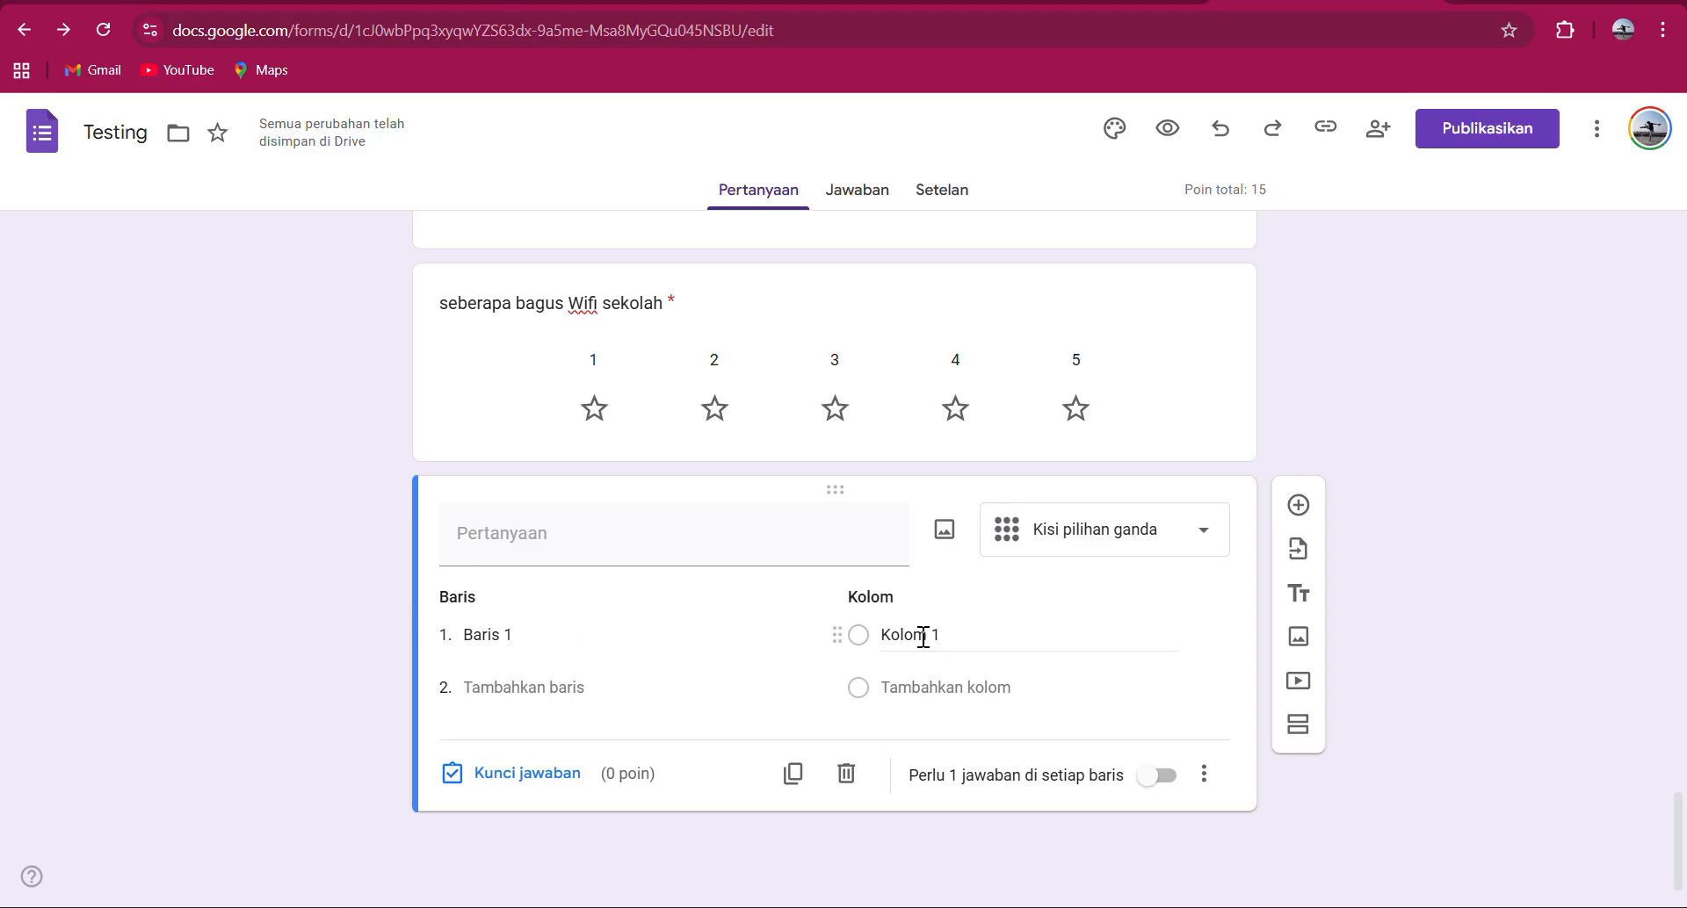
# Title the grid question "Hubungkan nama dibawah dengan mata pelajarannya".
pyautogui.click(577, 542)
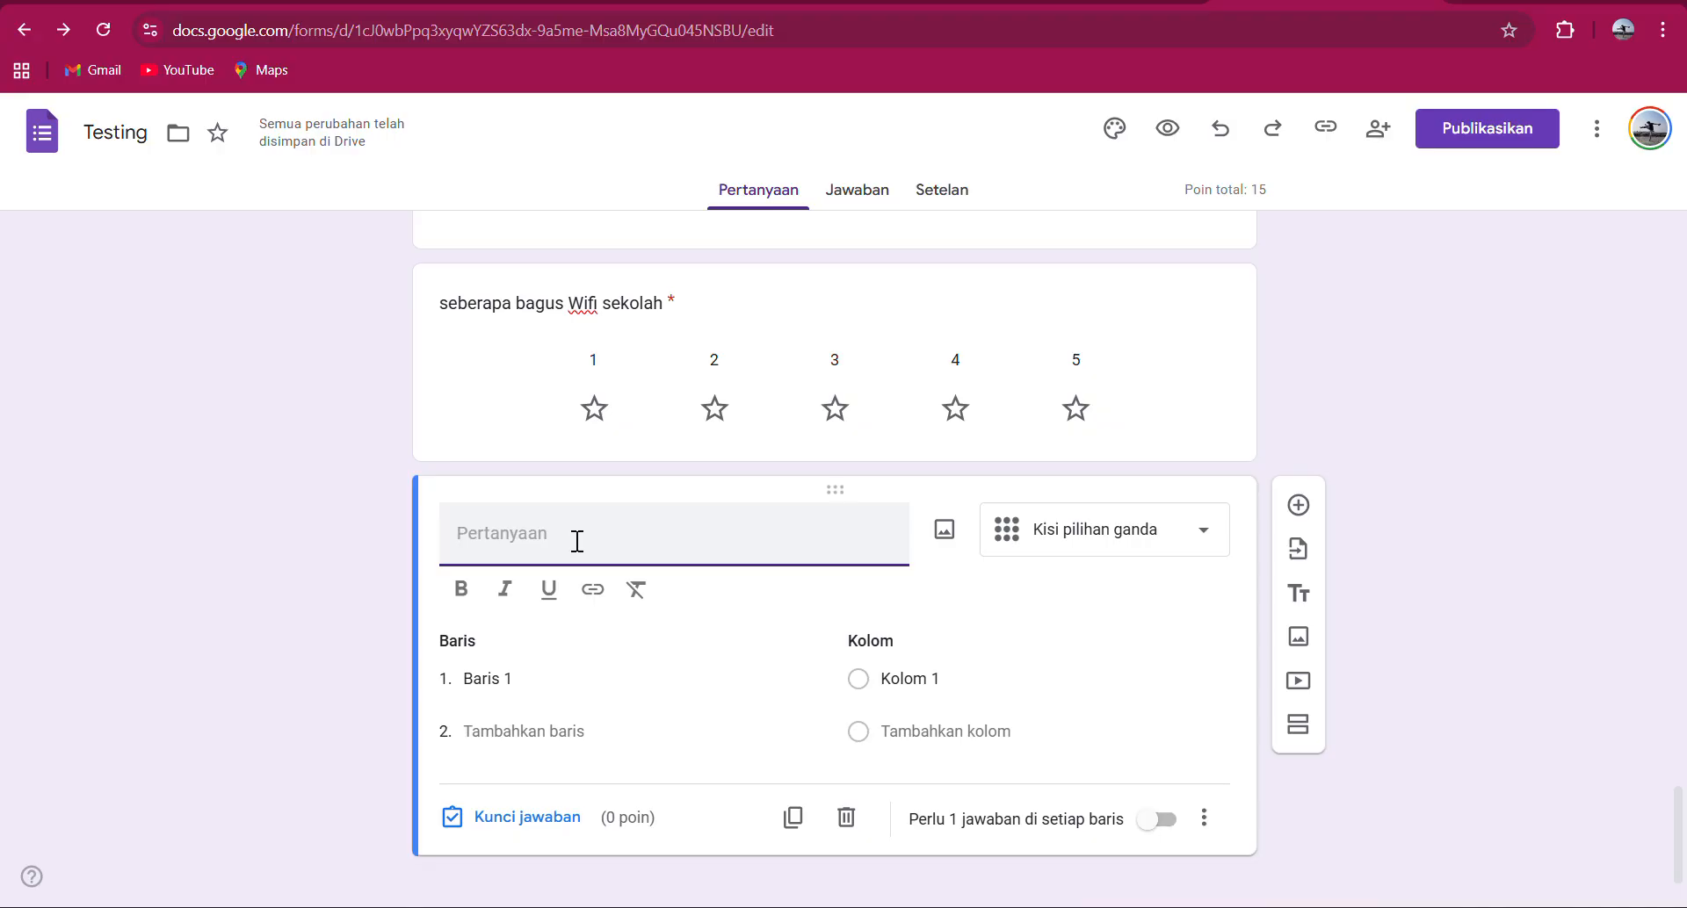
pyautogui.write('Hubung')
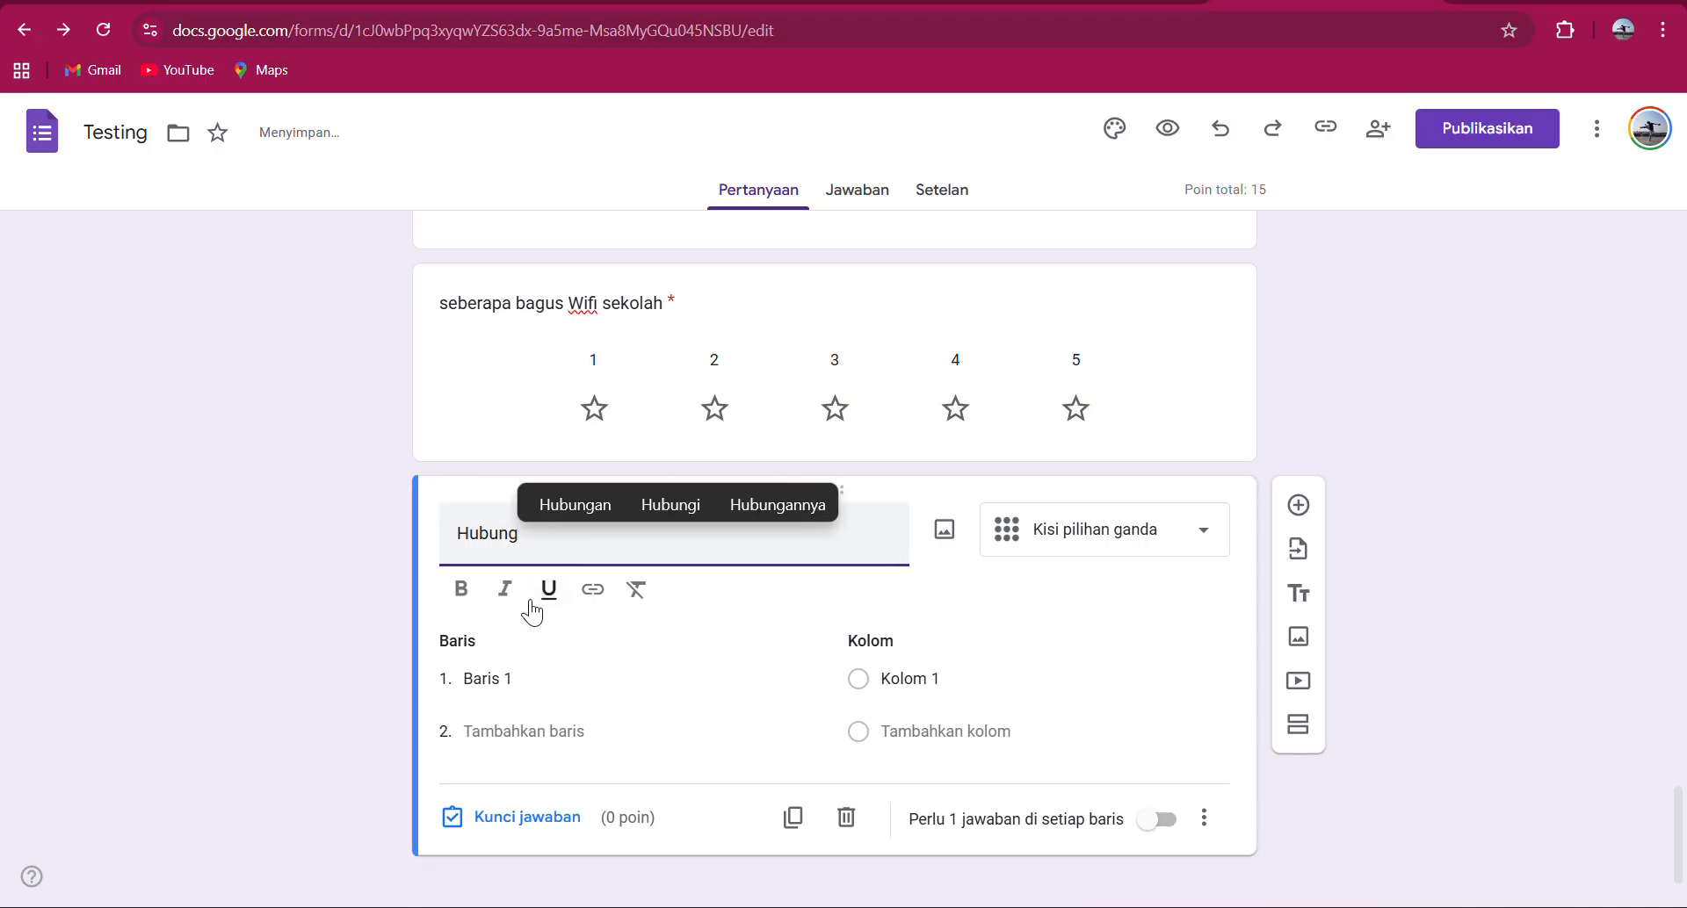
pyautogui.write('kan')
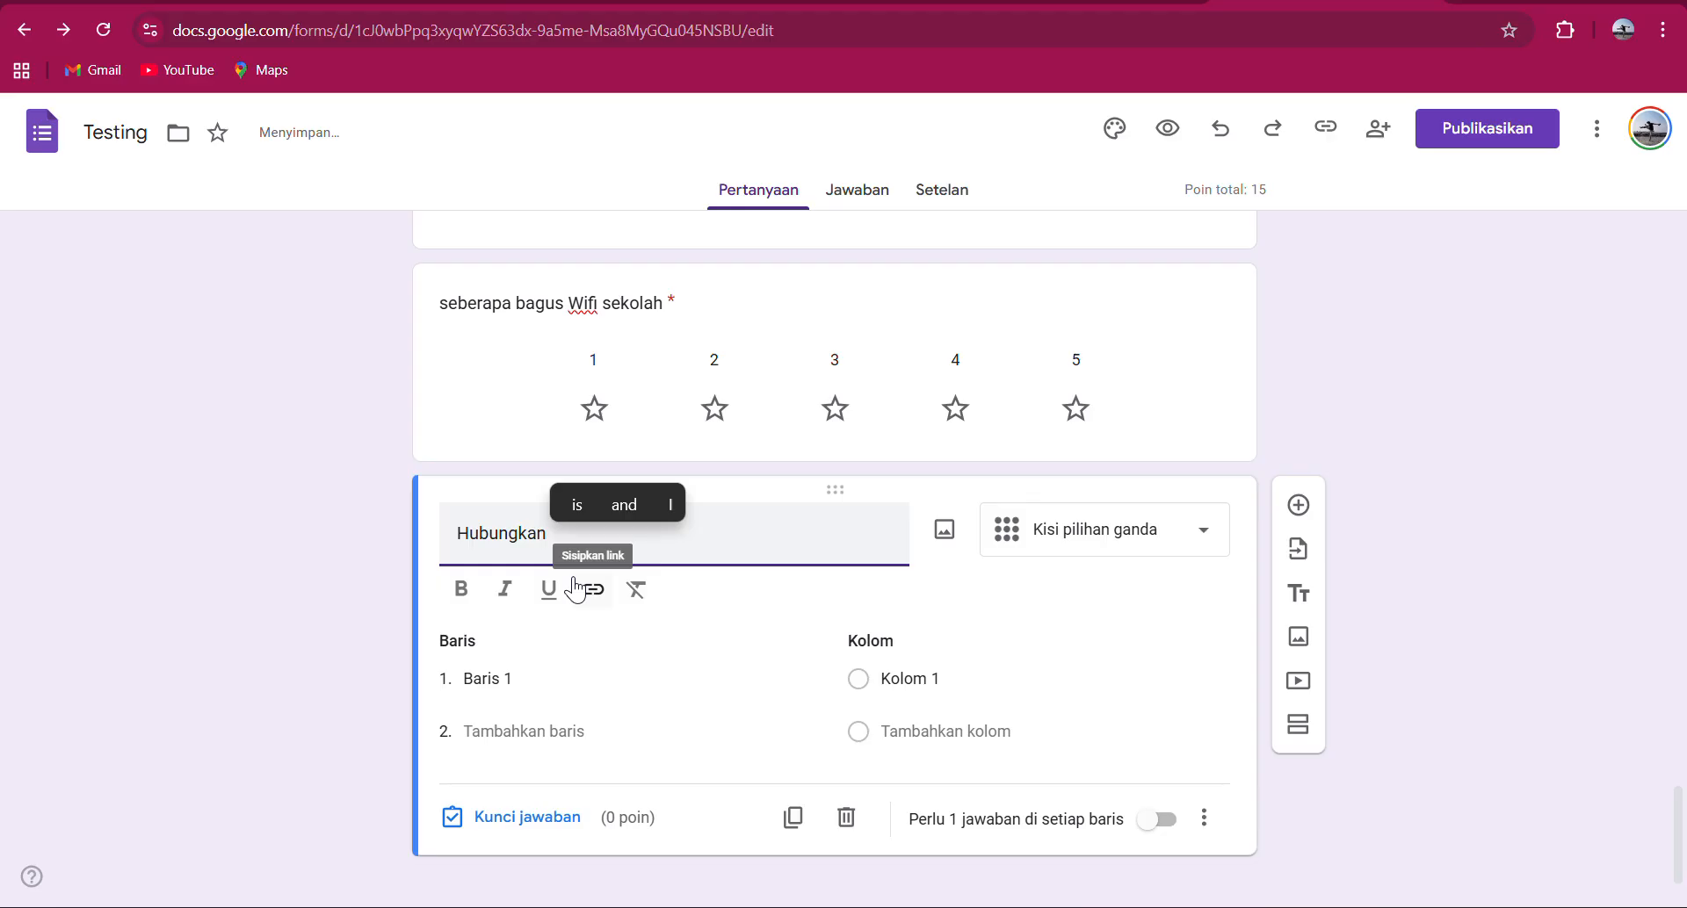
pyautogui.write(' nama ')
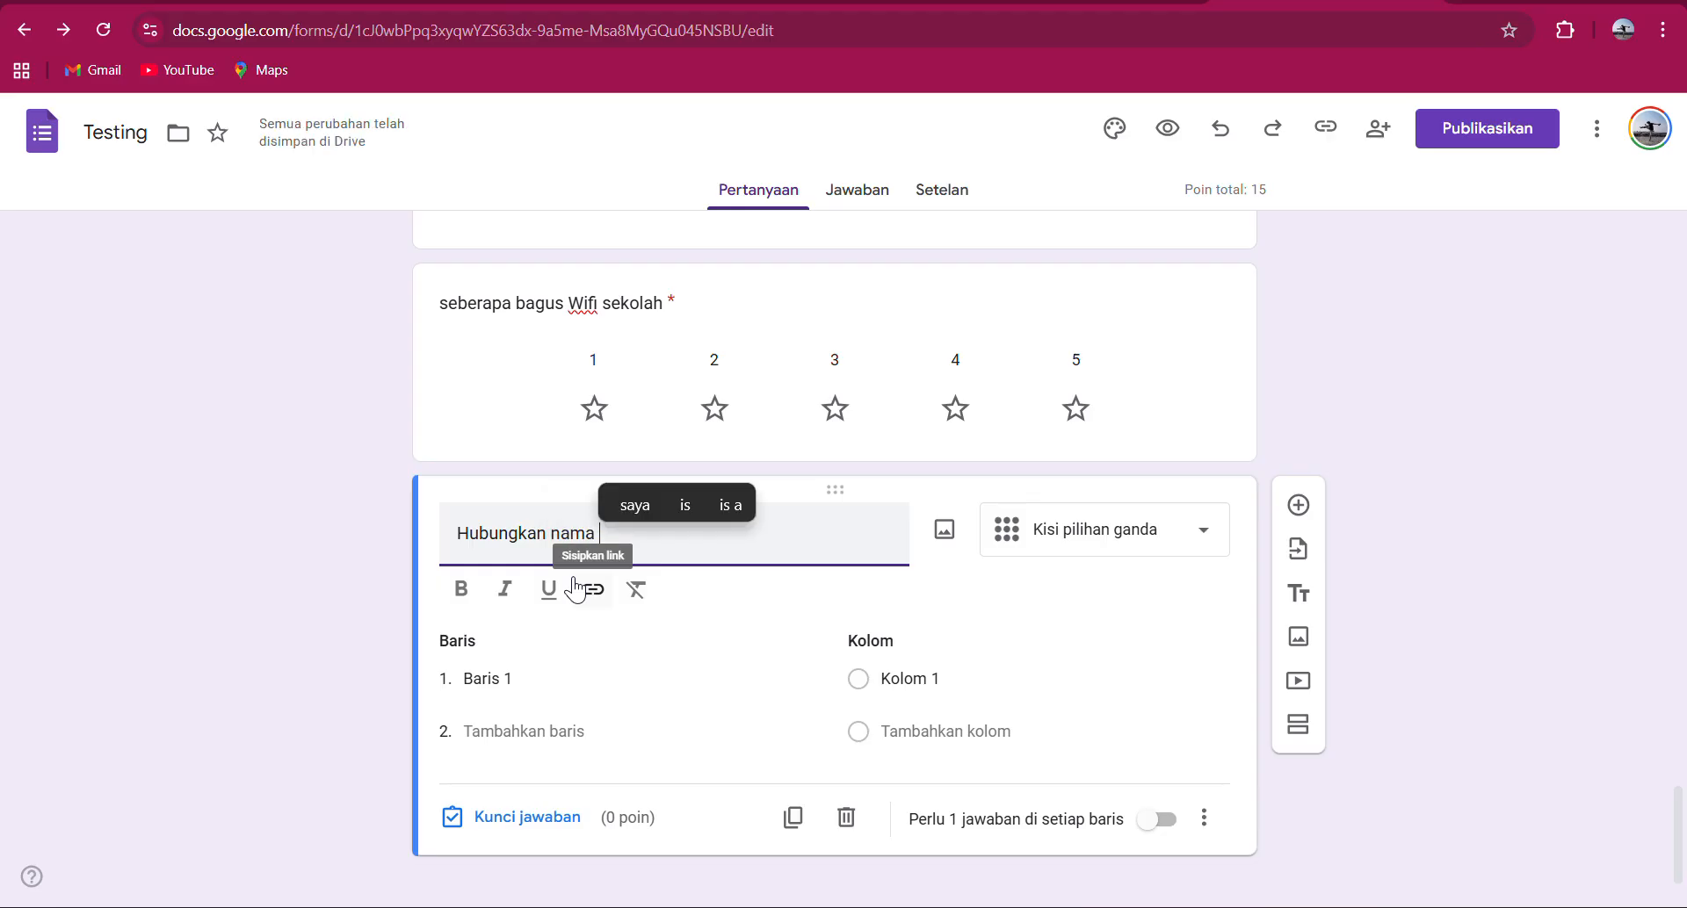
pyautogui.write('dibawa')
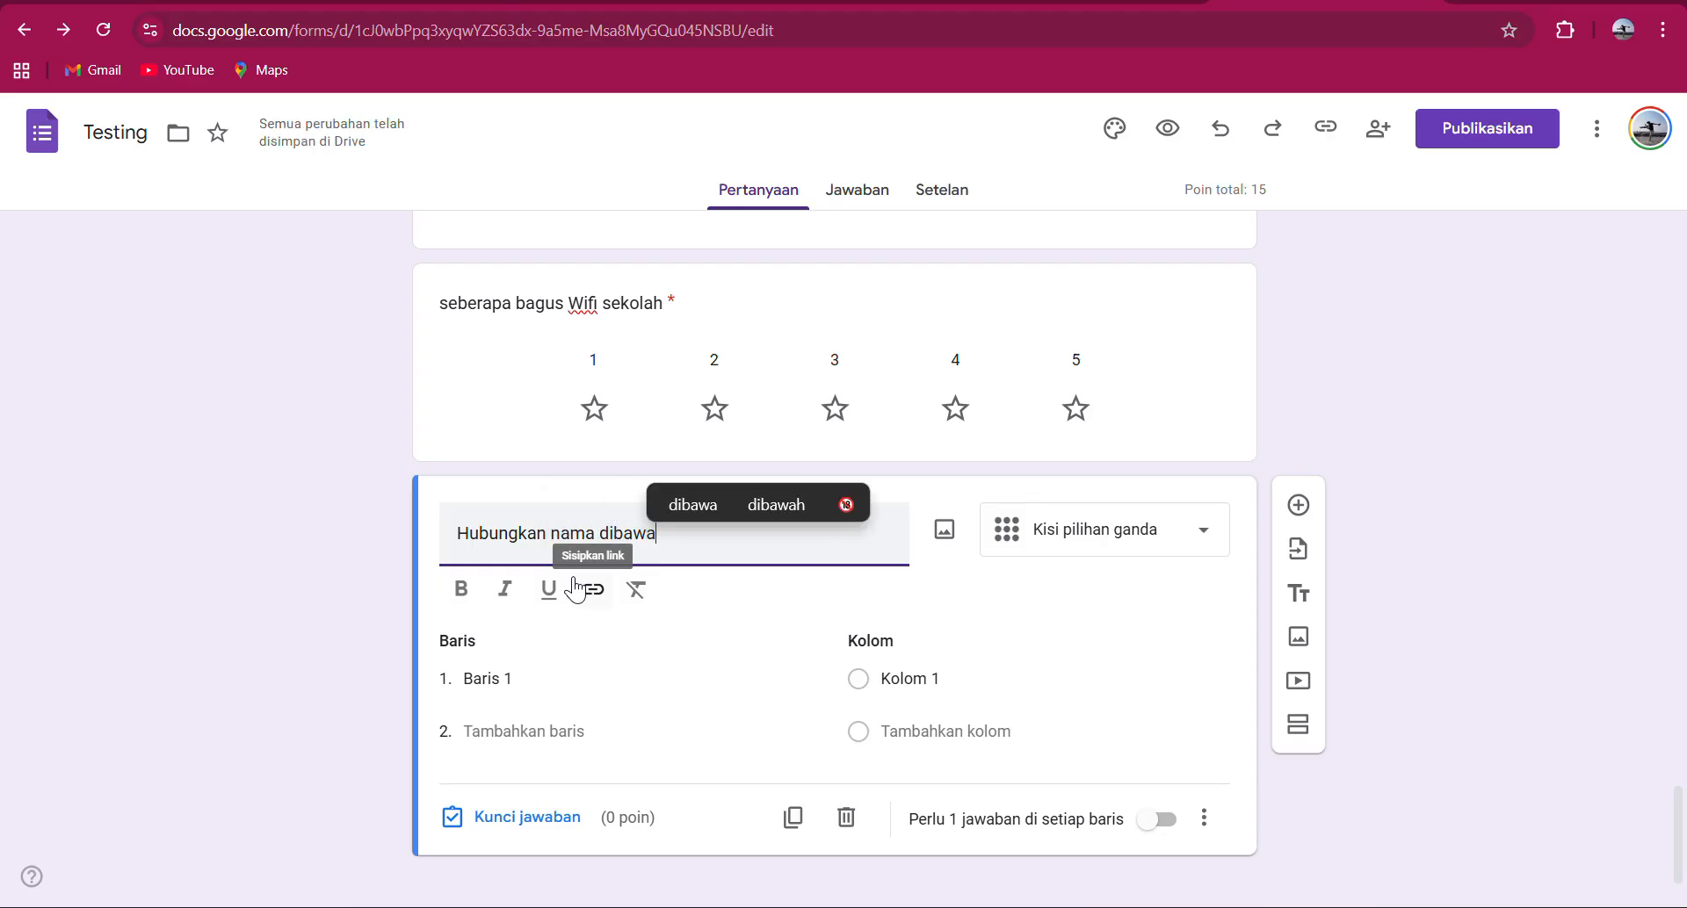
pyautogui.write('h dengan')
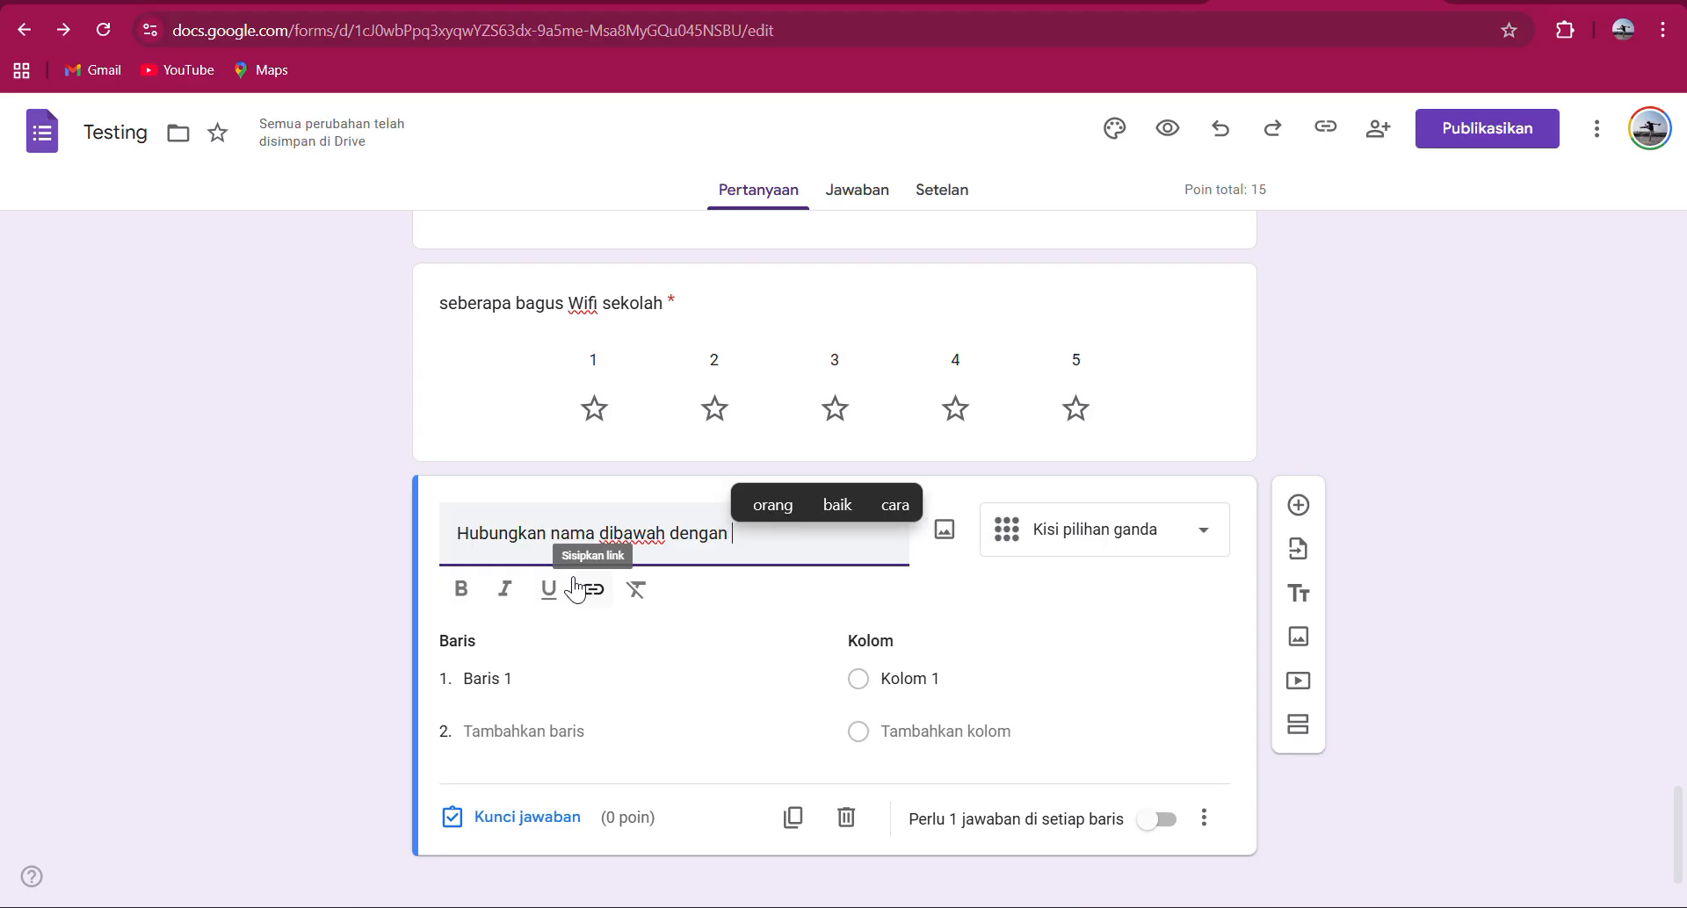
pyautogui.write('mata')
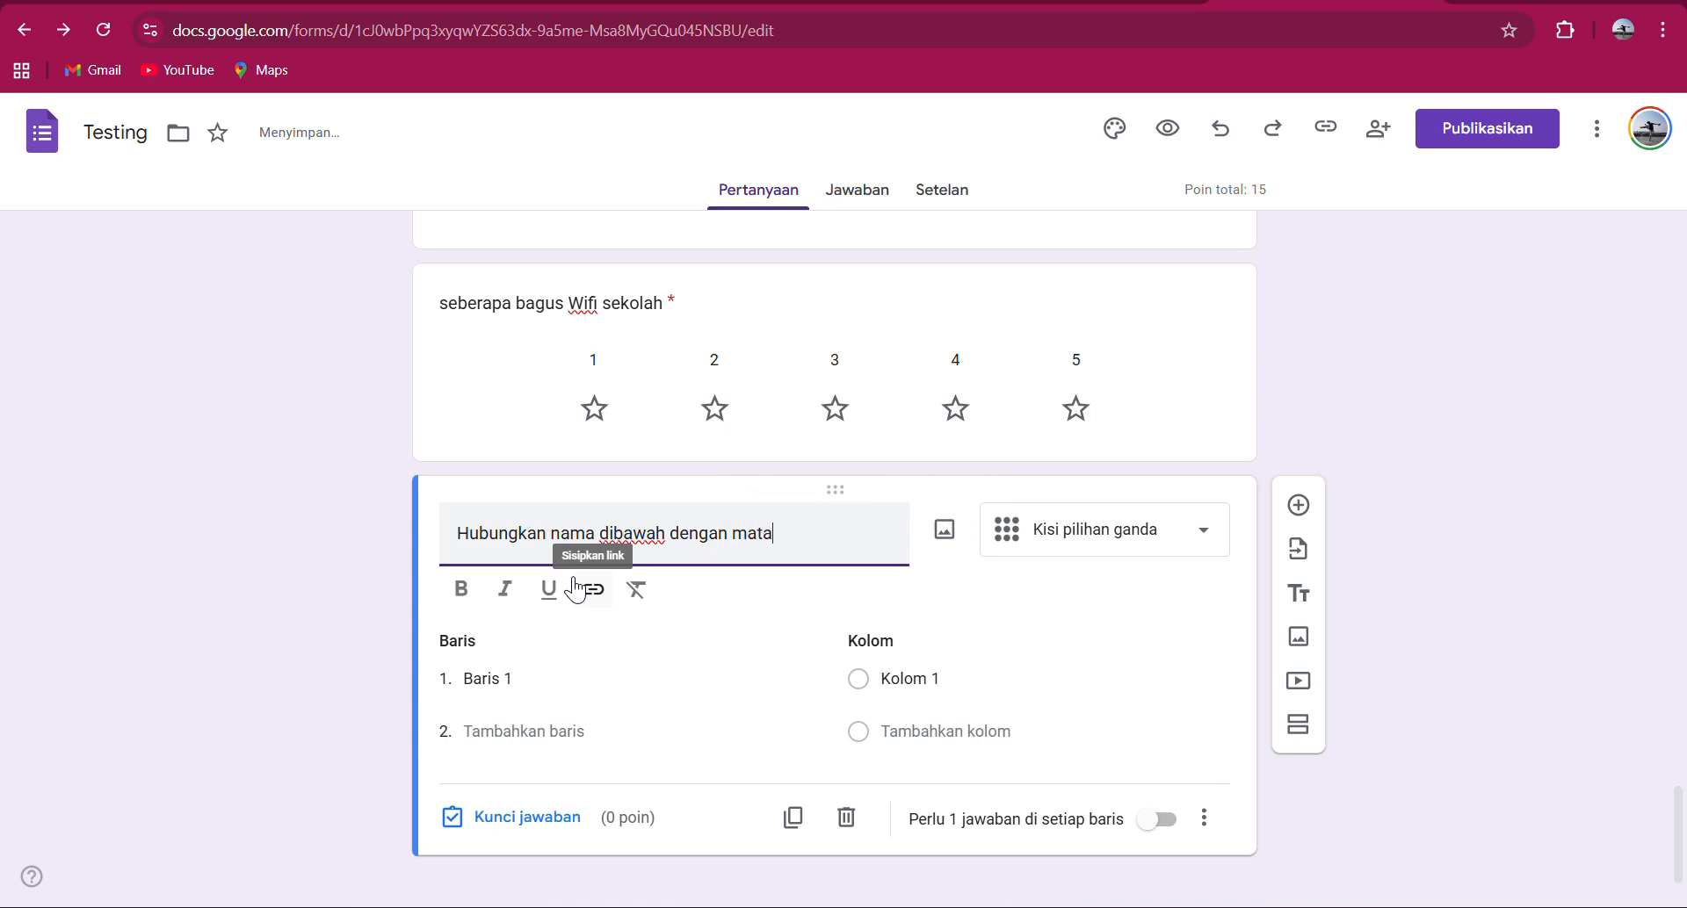
pyautogui.write('p')
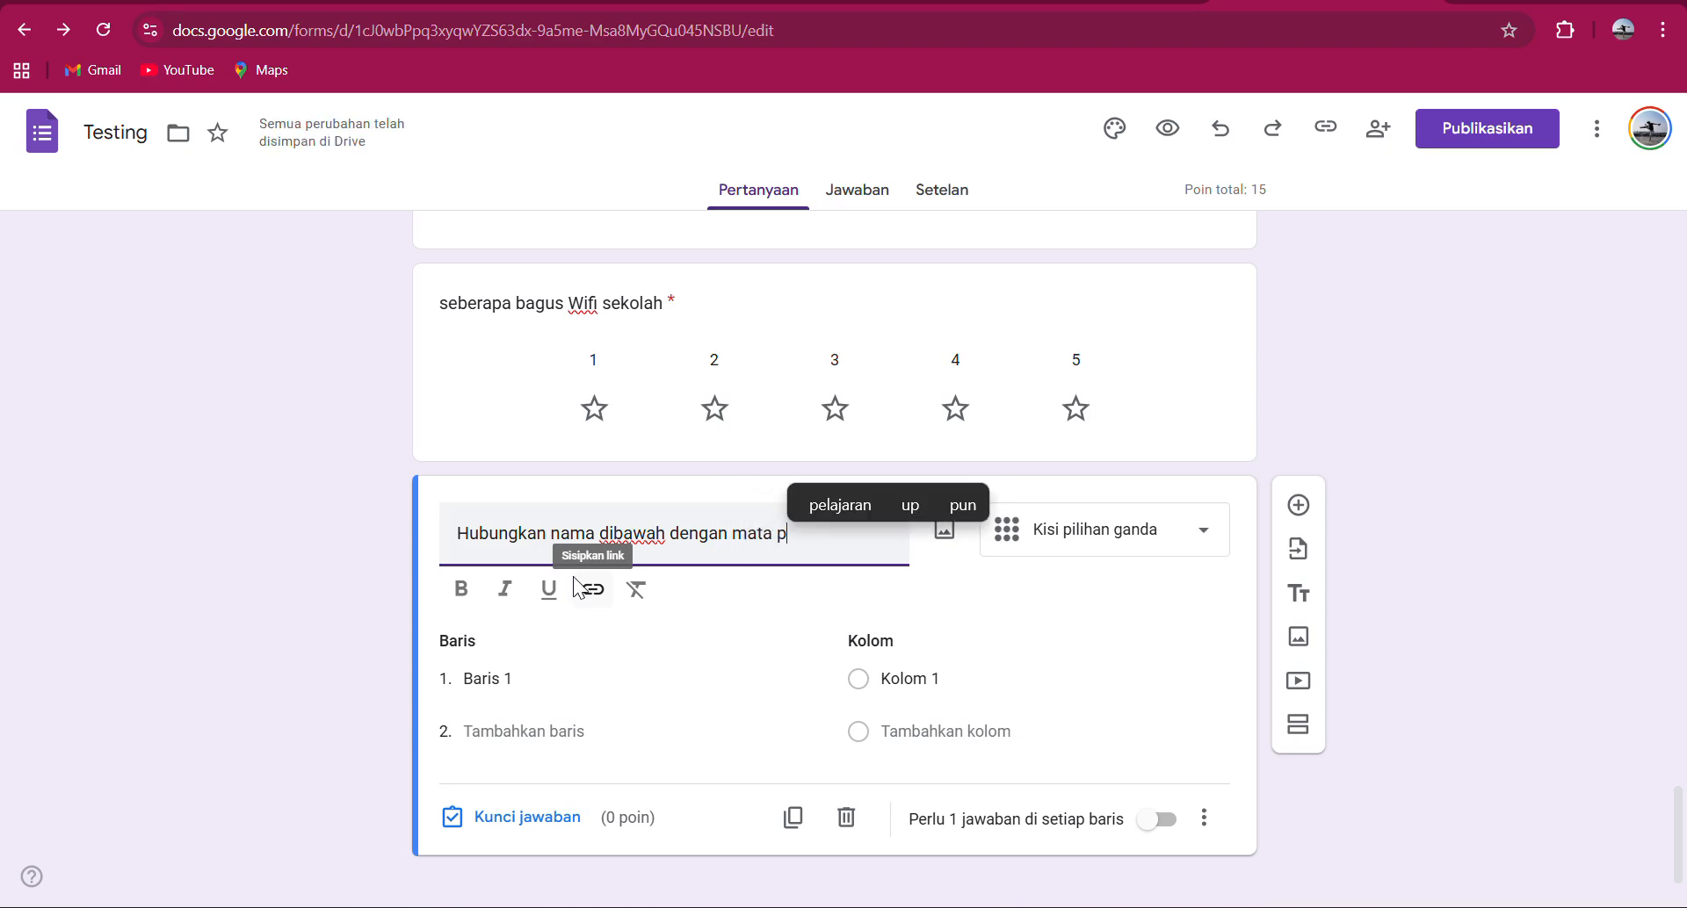
pyautogui.write('elajarannya')
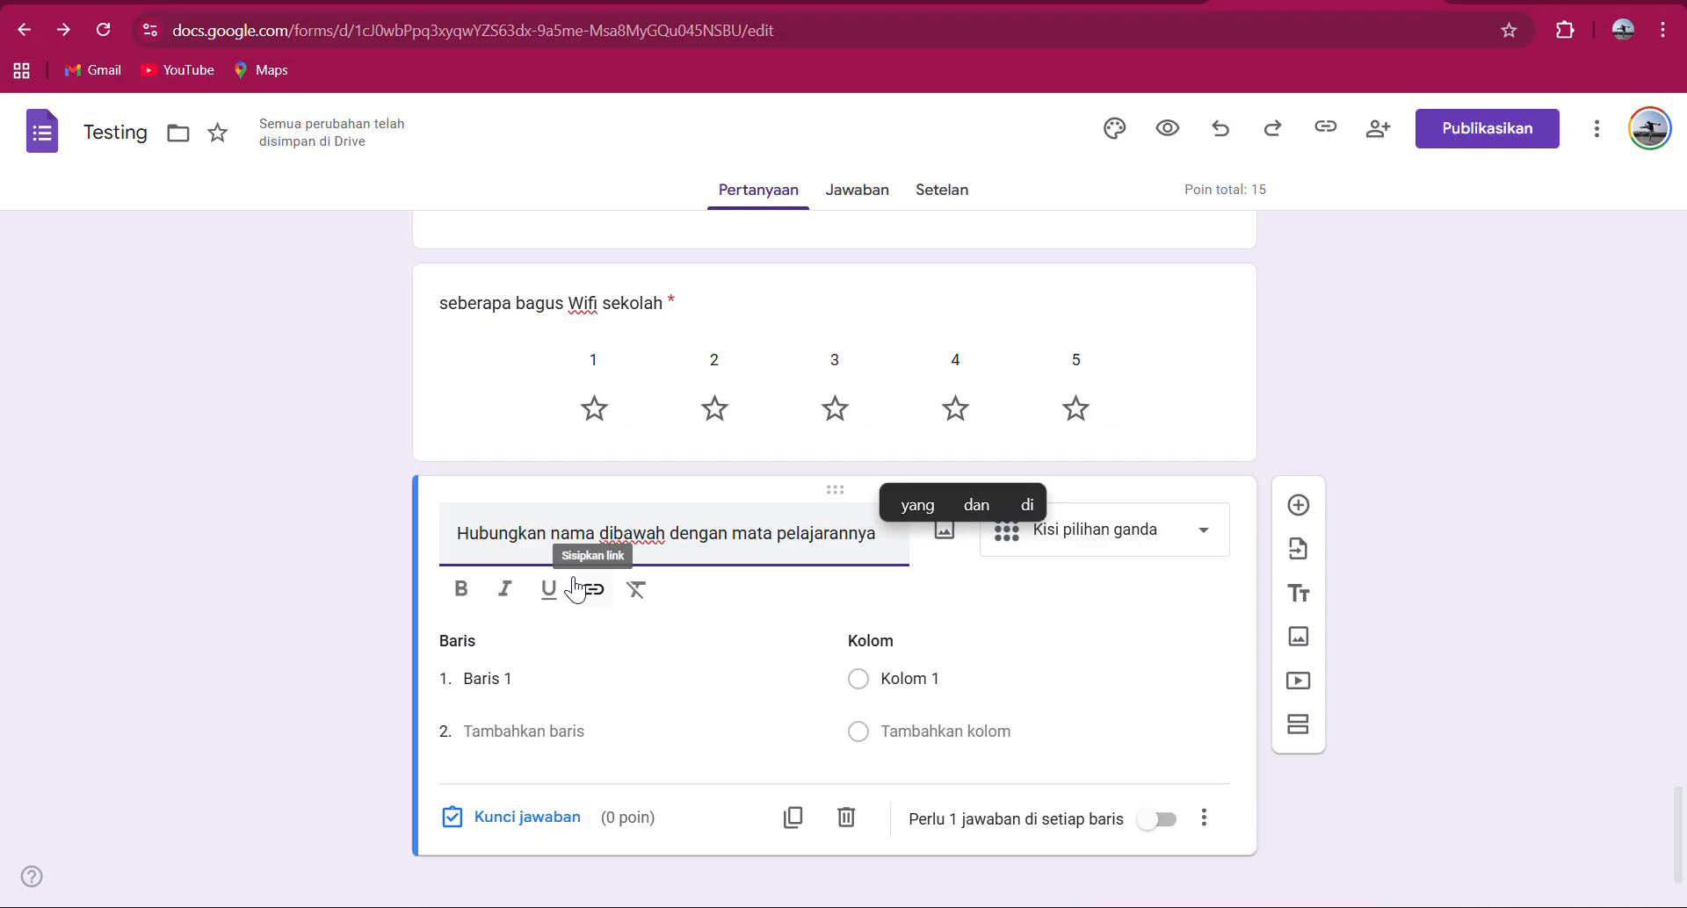
# Insert "guru" before "dibawah" in the grid question's title and append "yang diampu" at its end.
pyautogui.click(600, 533)
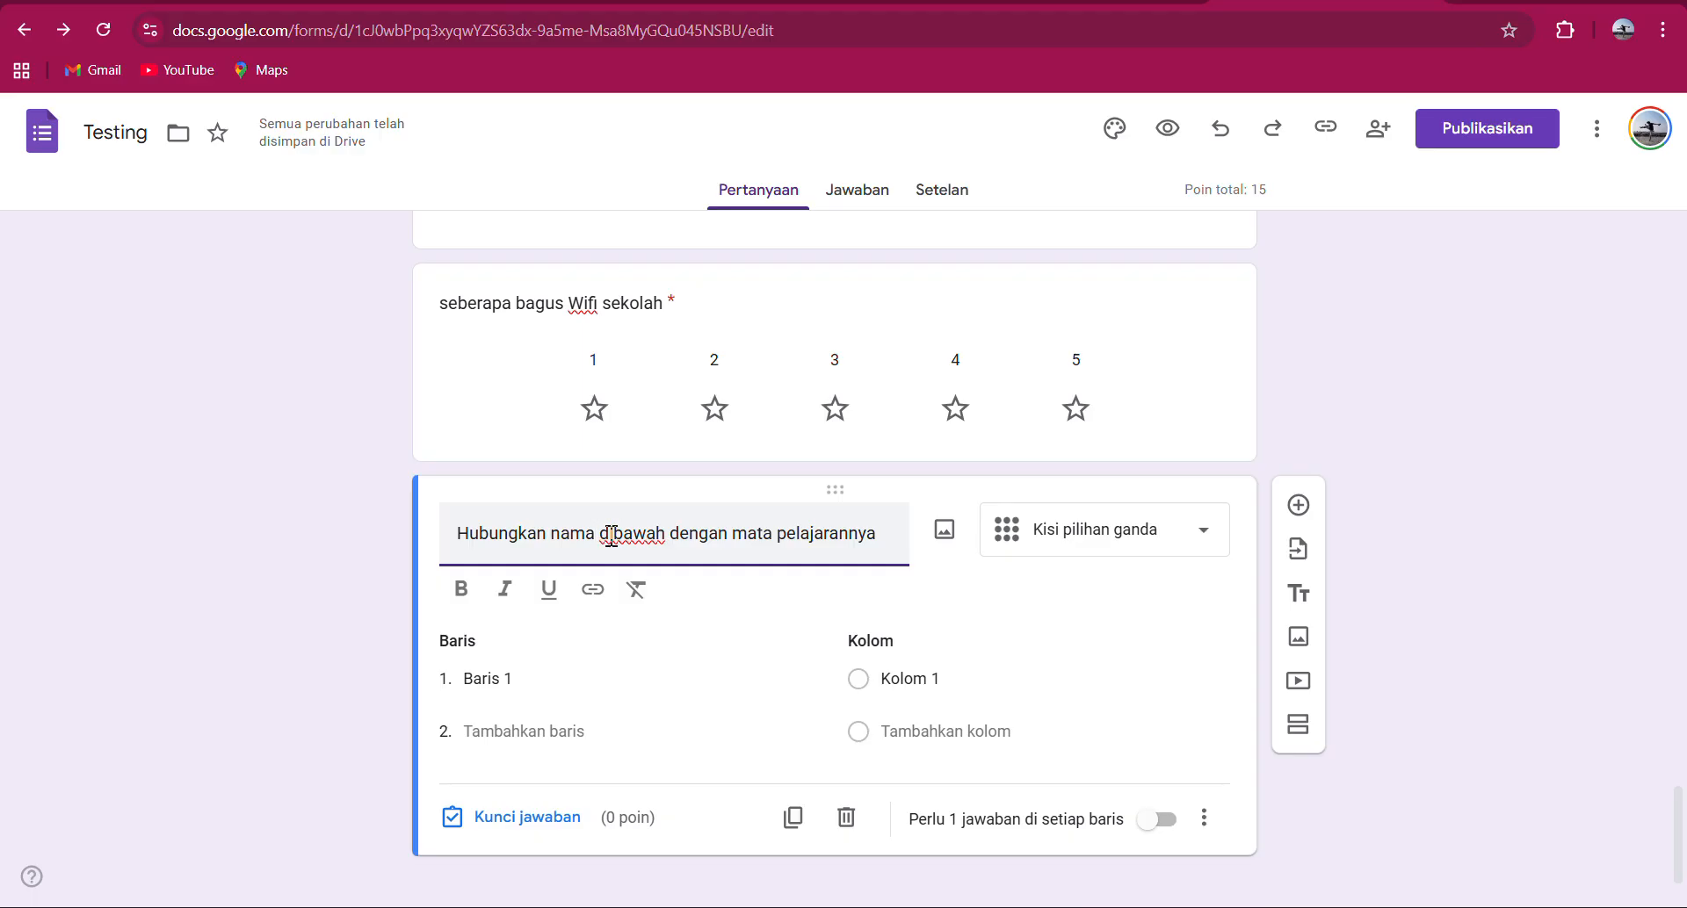
pyautogui.write('guru')
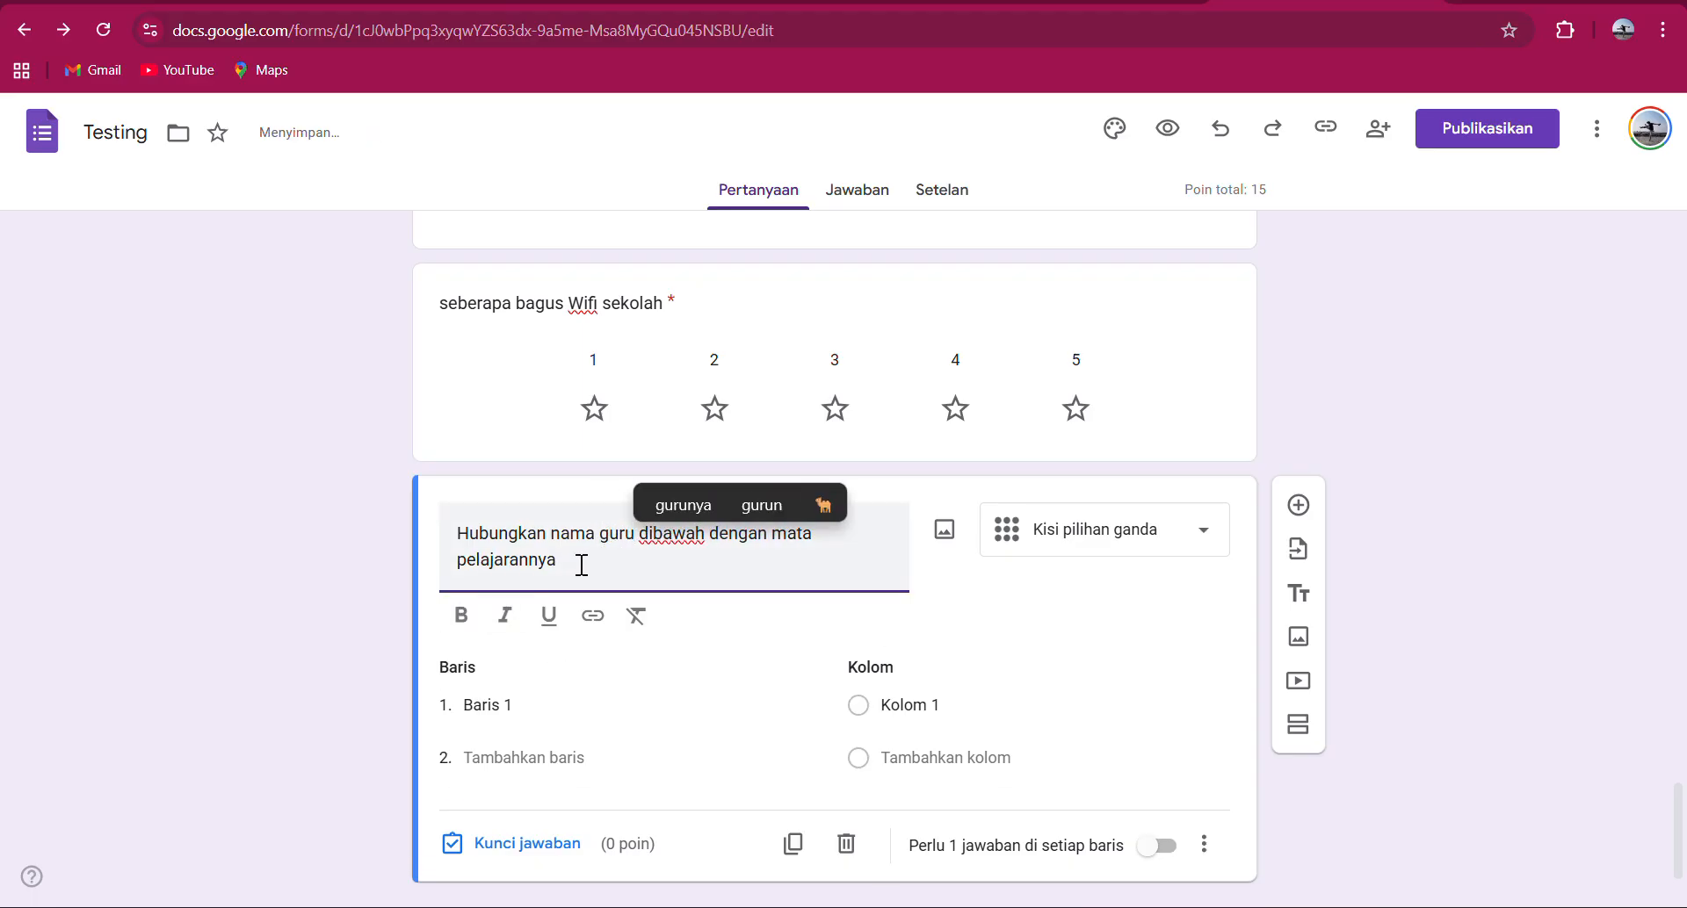
pyautogui.click(582, 565)
pyautogui.write('yg')
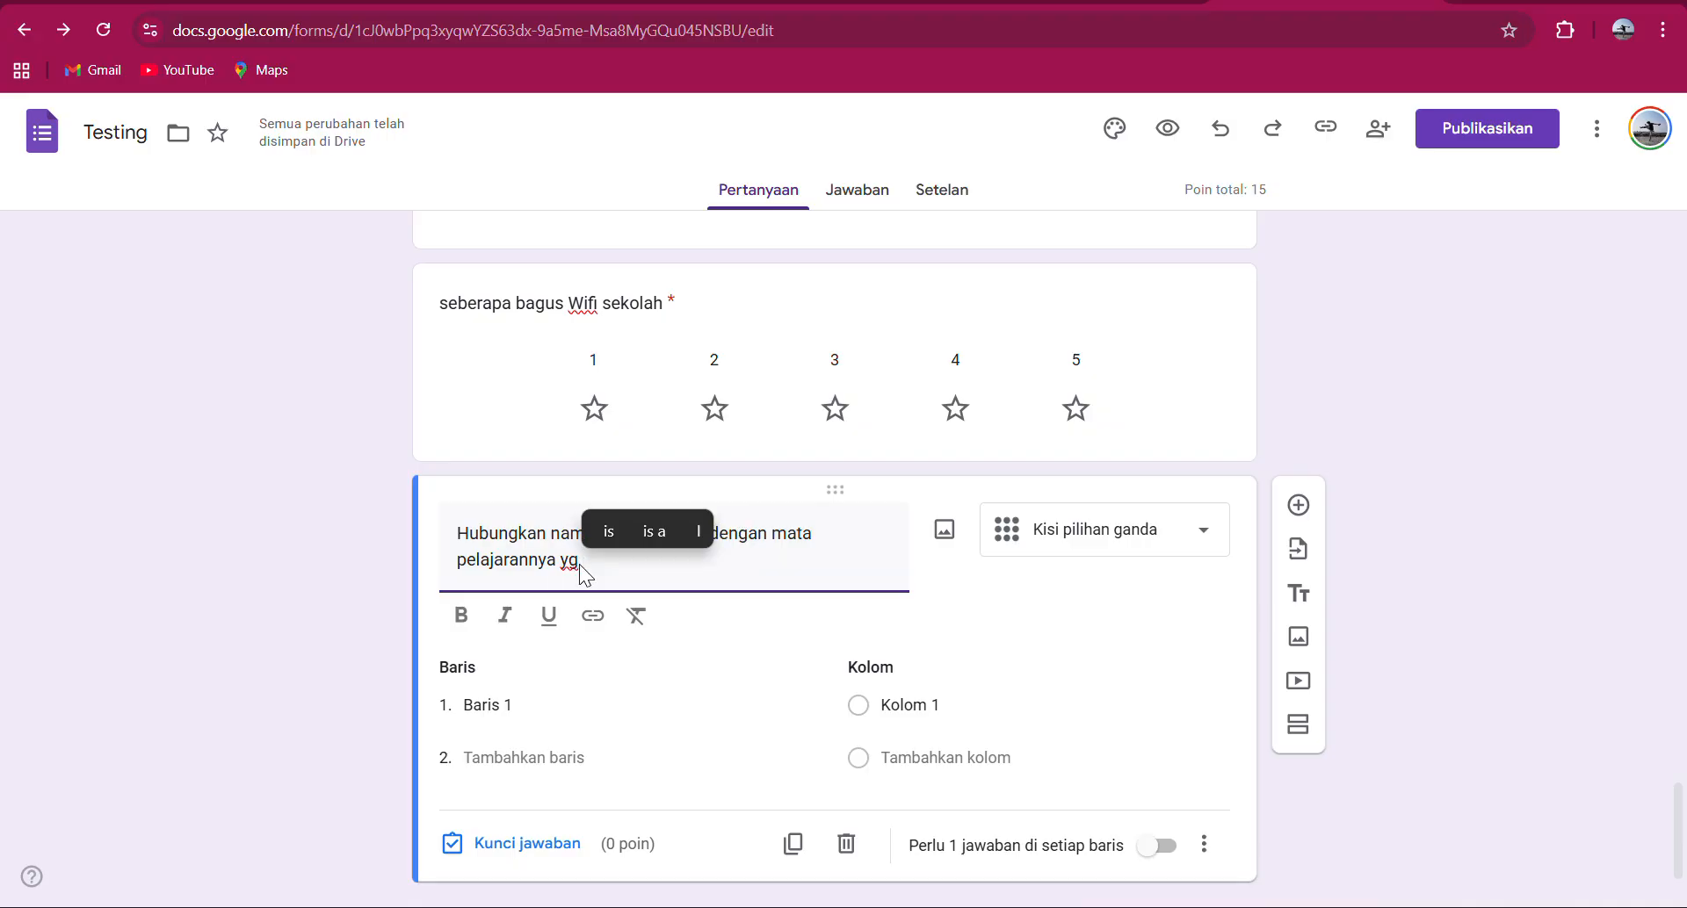
pyautogui.press('BackSpace')
pyautogui.write('ang ')
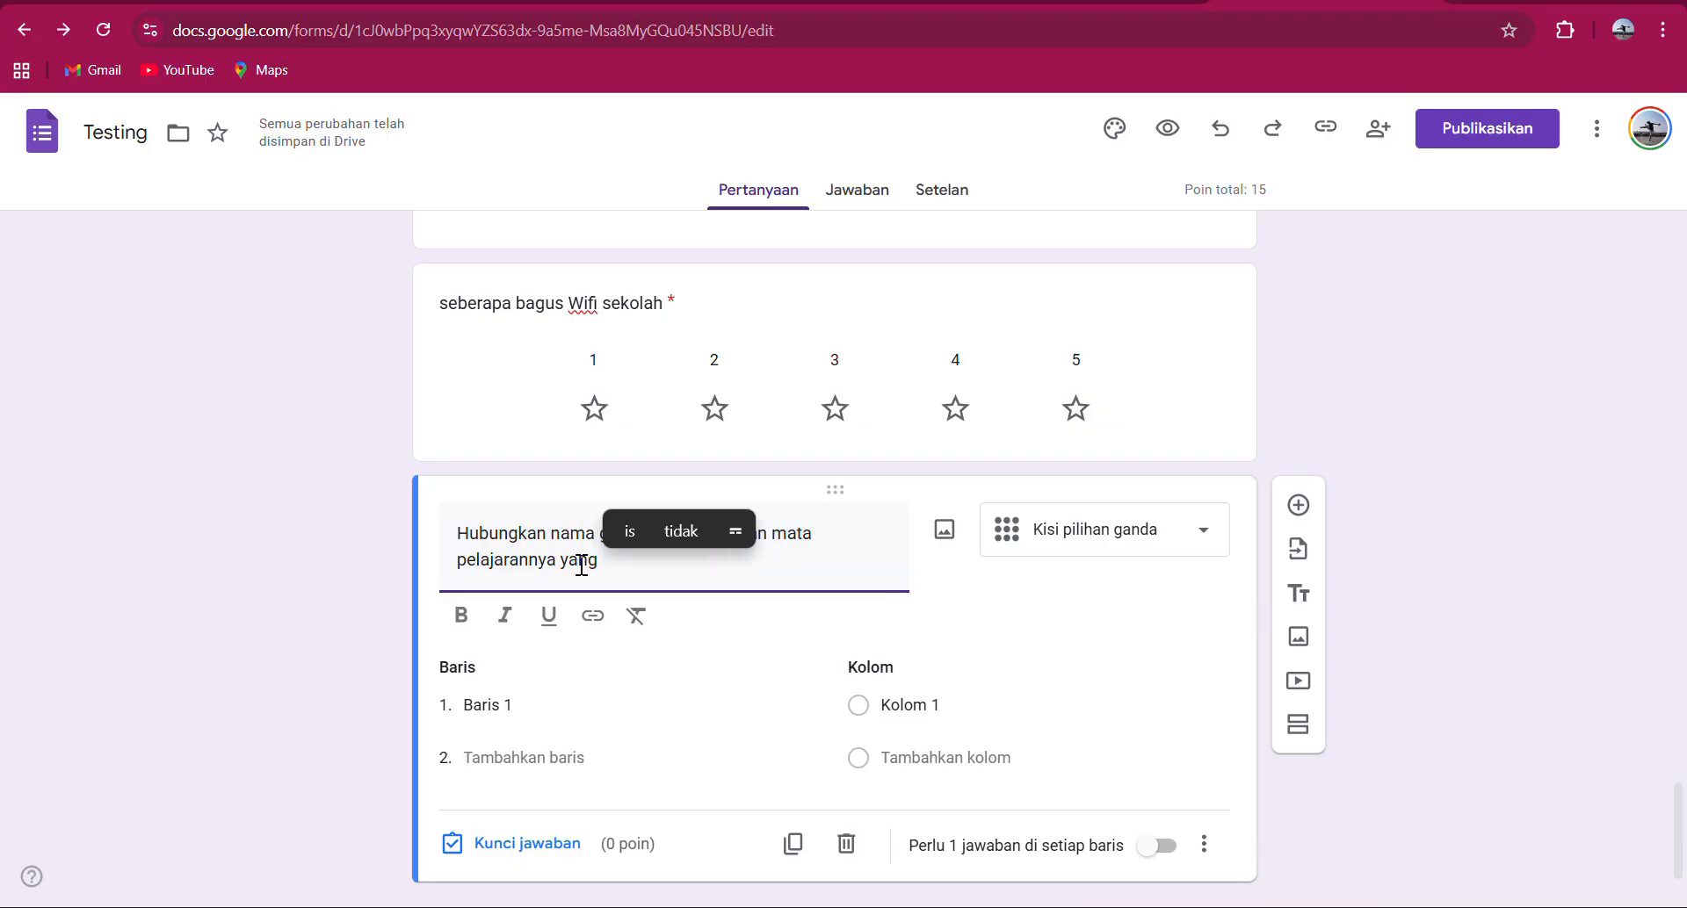
pyautogui.write('diampu')
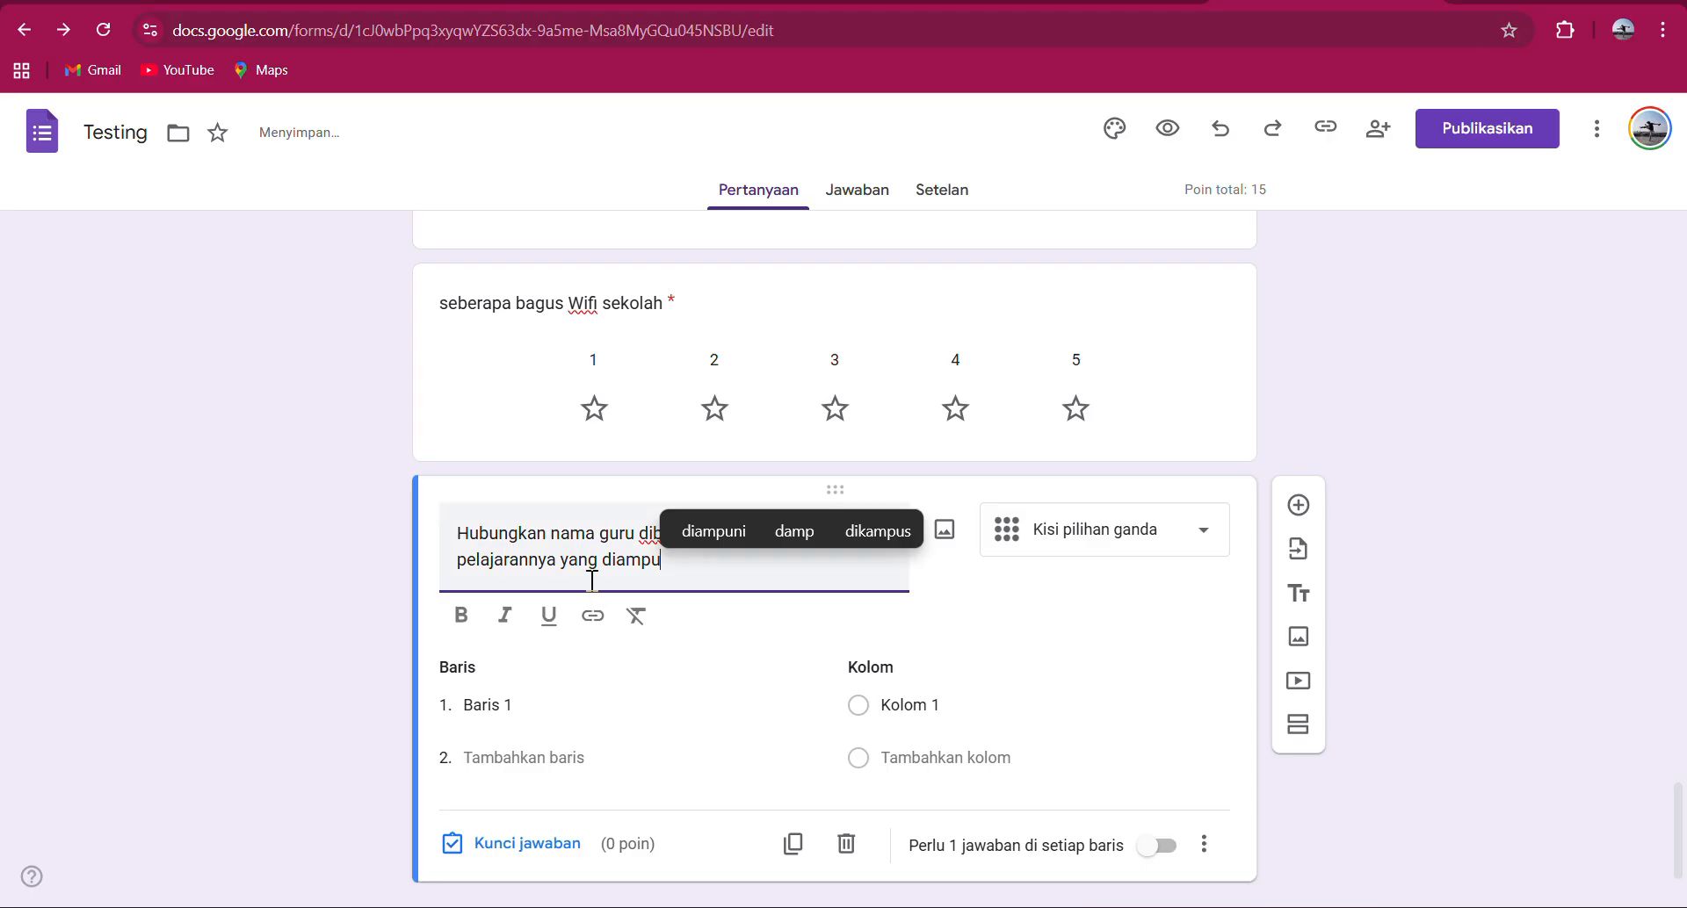
pyautogui.click(518, 570)
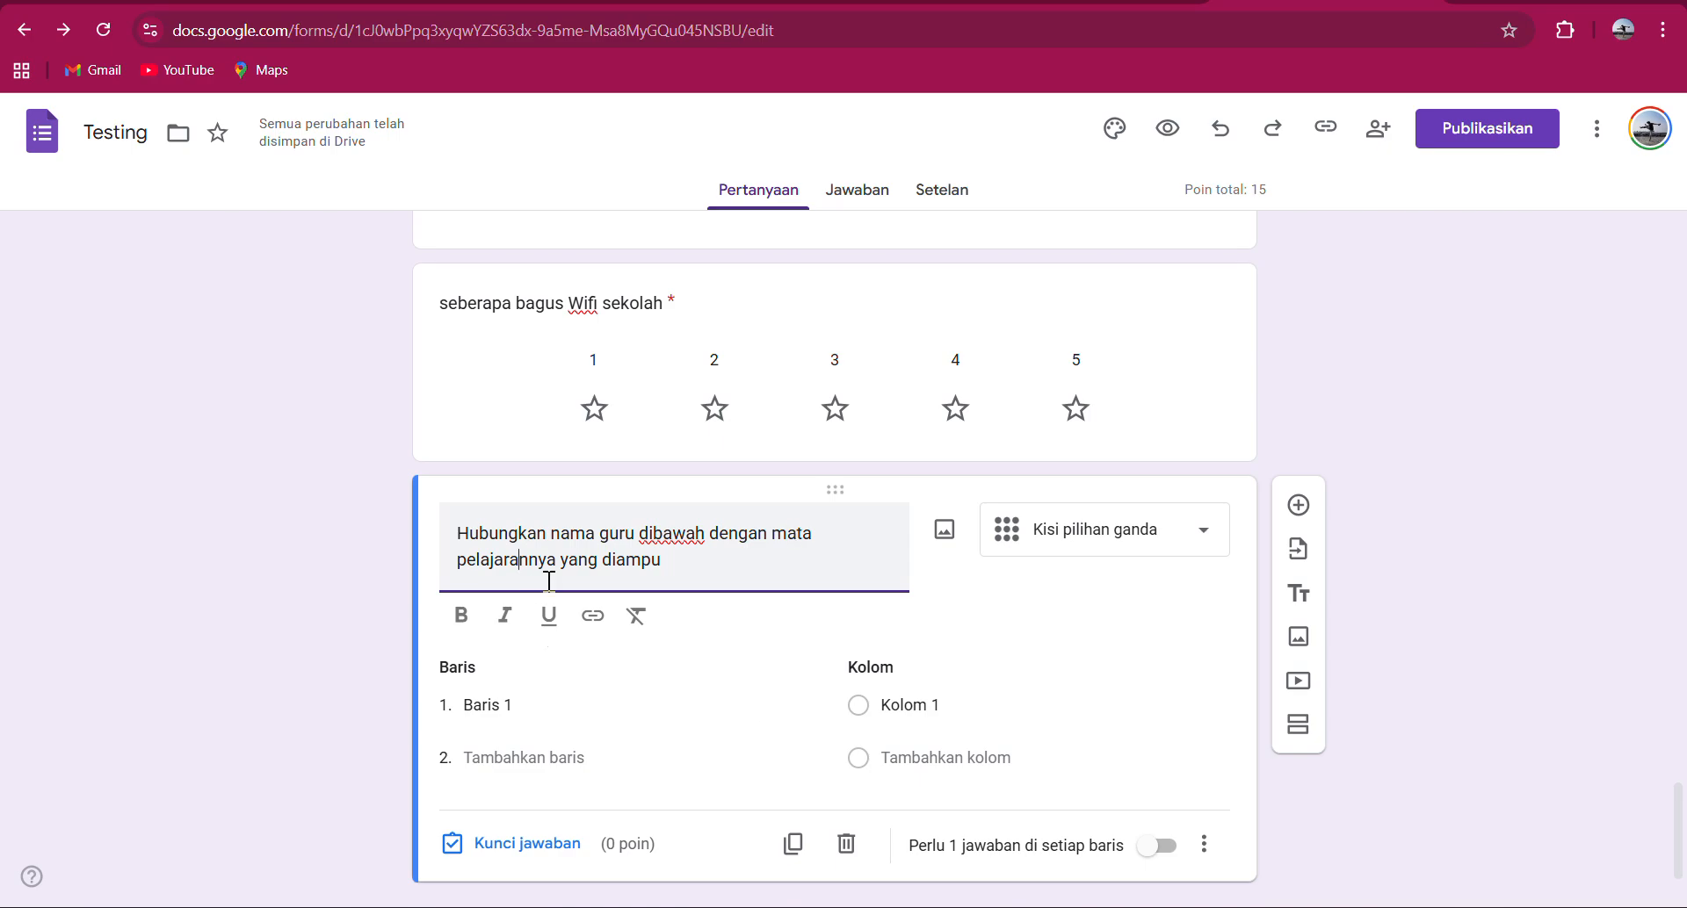
# Fill the grid's first two rows with teachers' names, each preceded by the title Mr or Pak.
pyautogui.click(538, 706)
pyautogui.press('BackSpace')
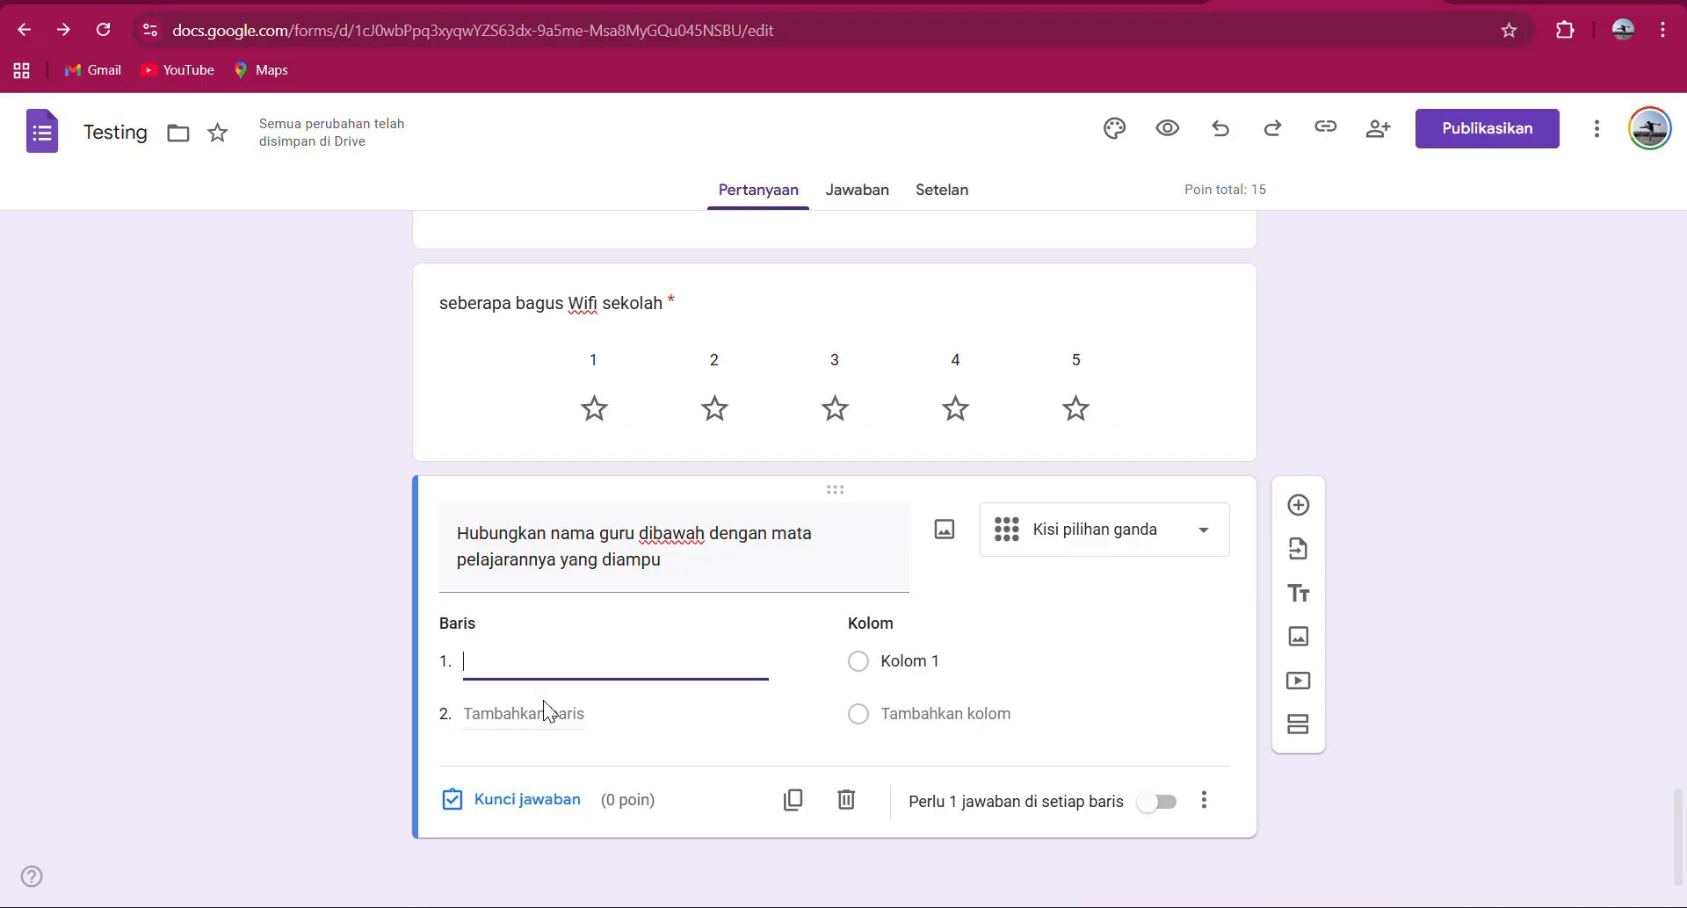
pyautogui.write('Mr')
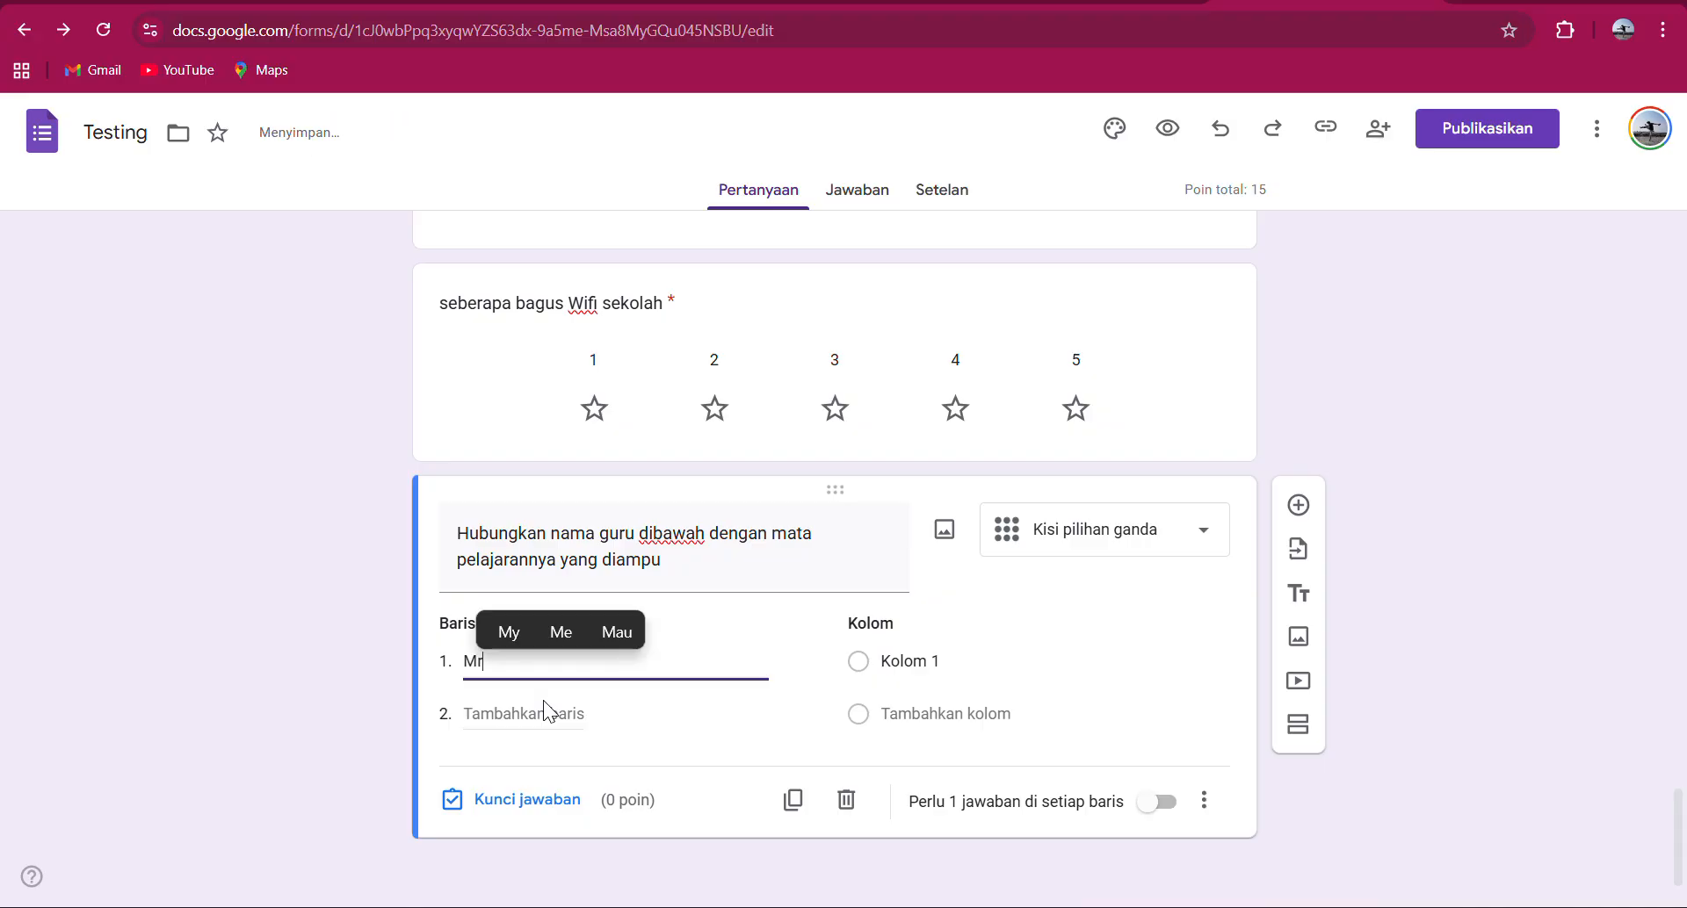
pyautogui.write(' Agus')
pyautogui.click(545, 715)
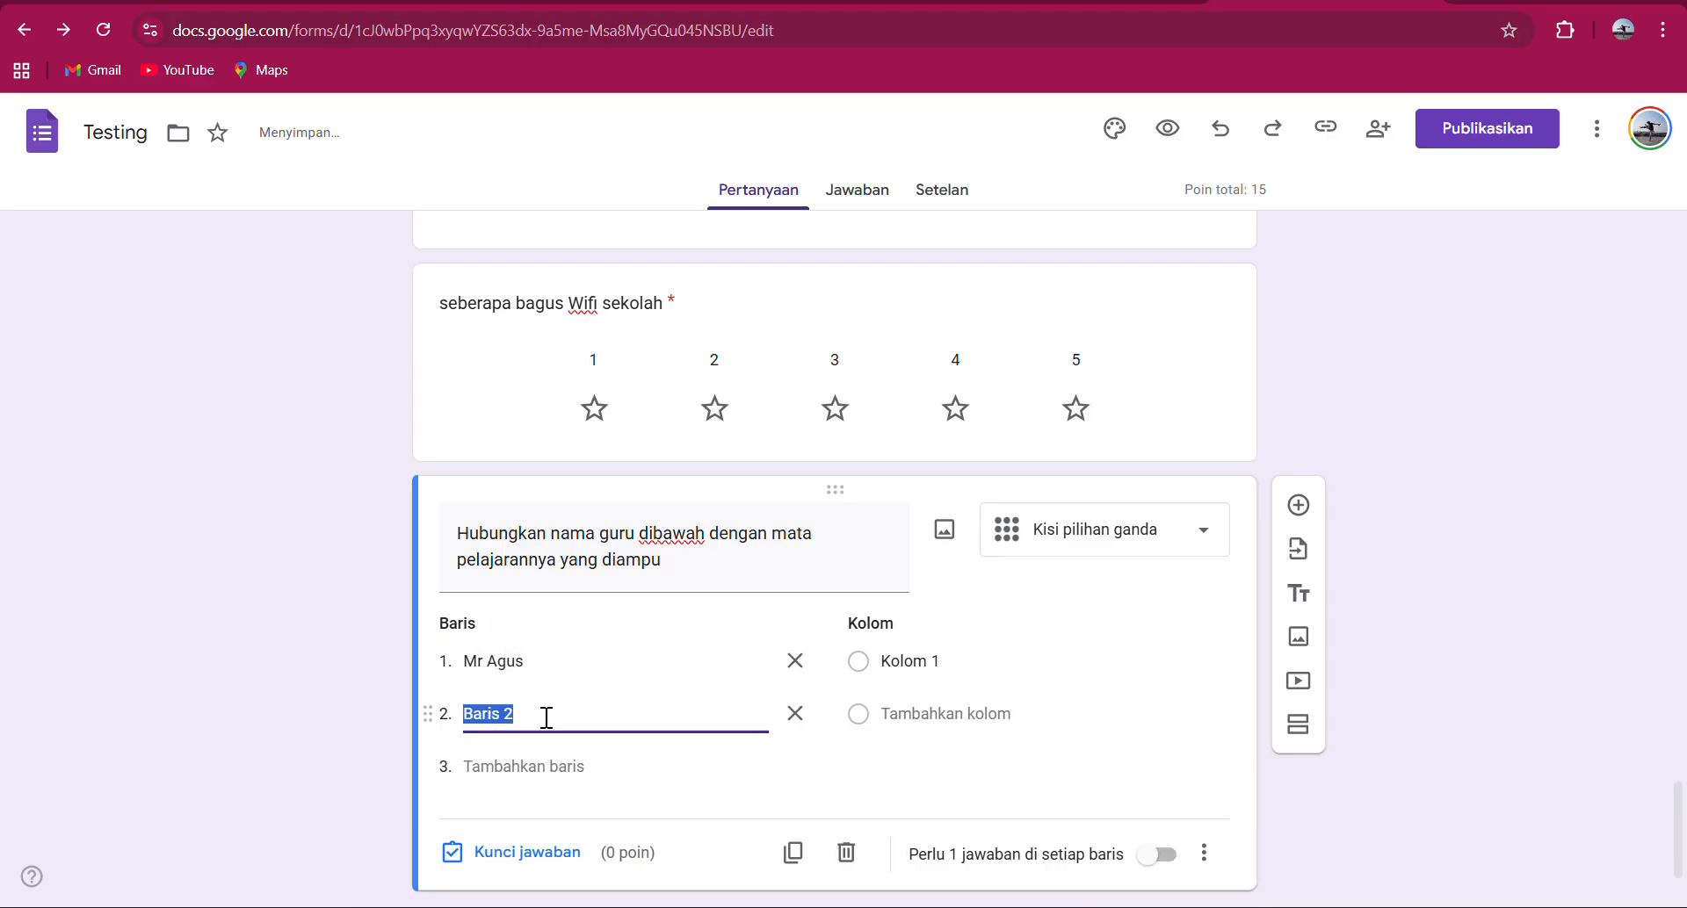
pyautogui.write('Pak ')
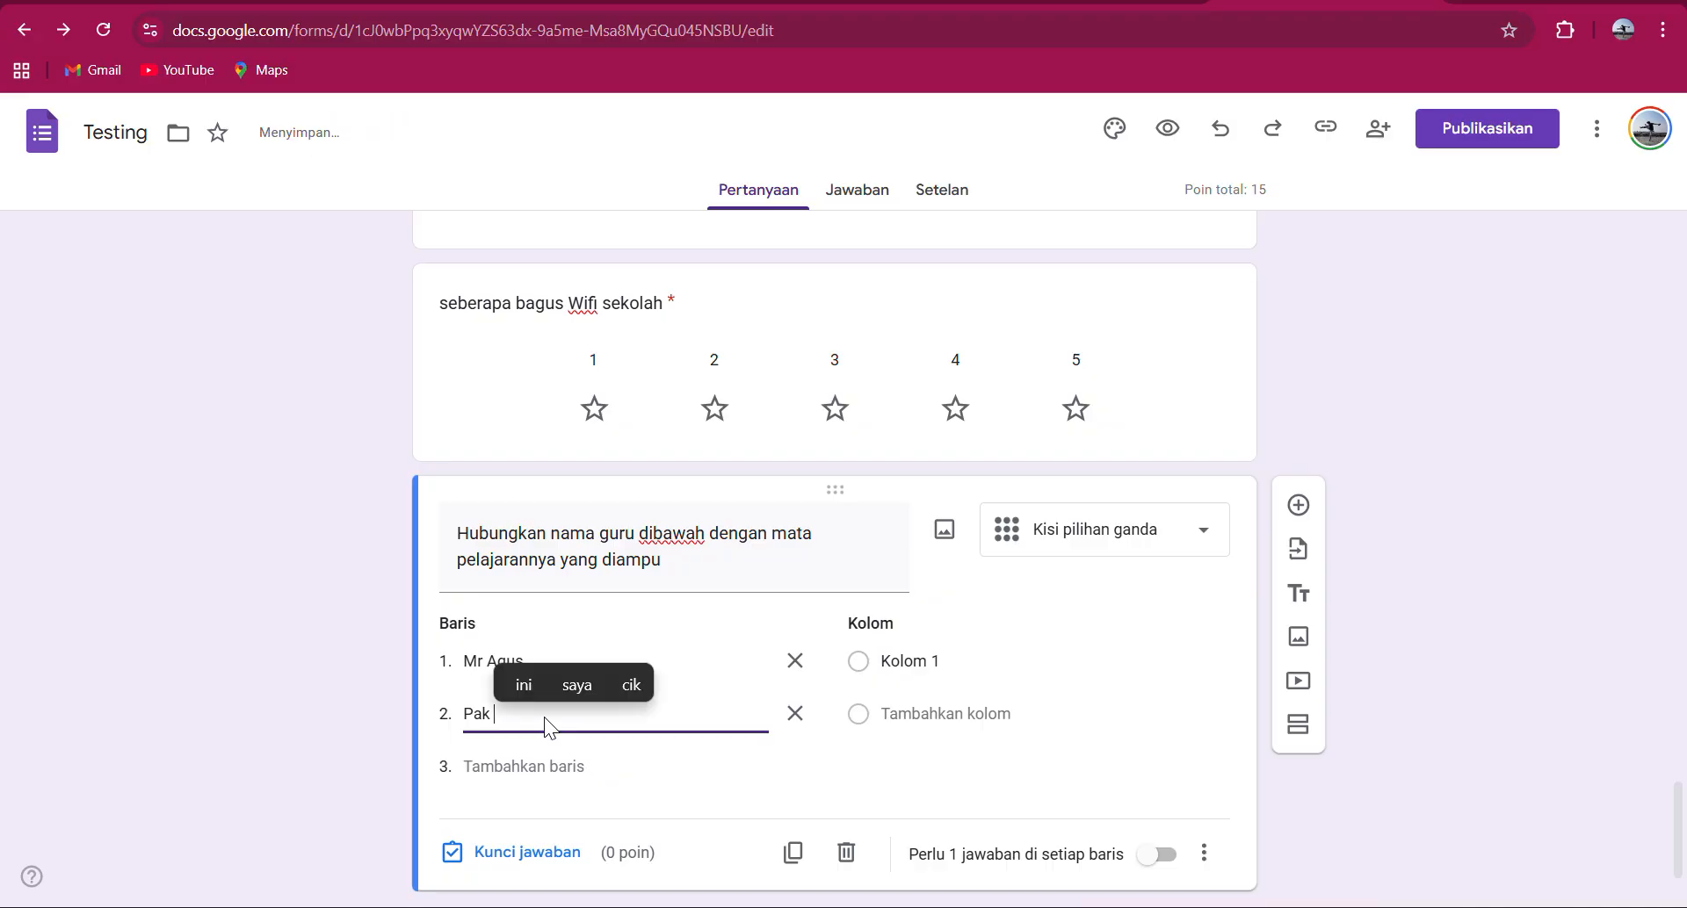
pyautogui.write('Eko')
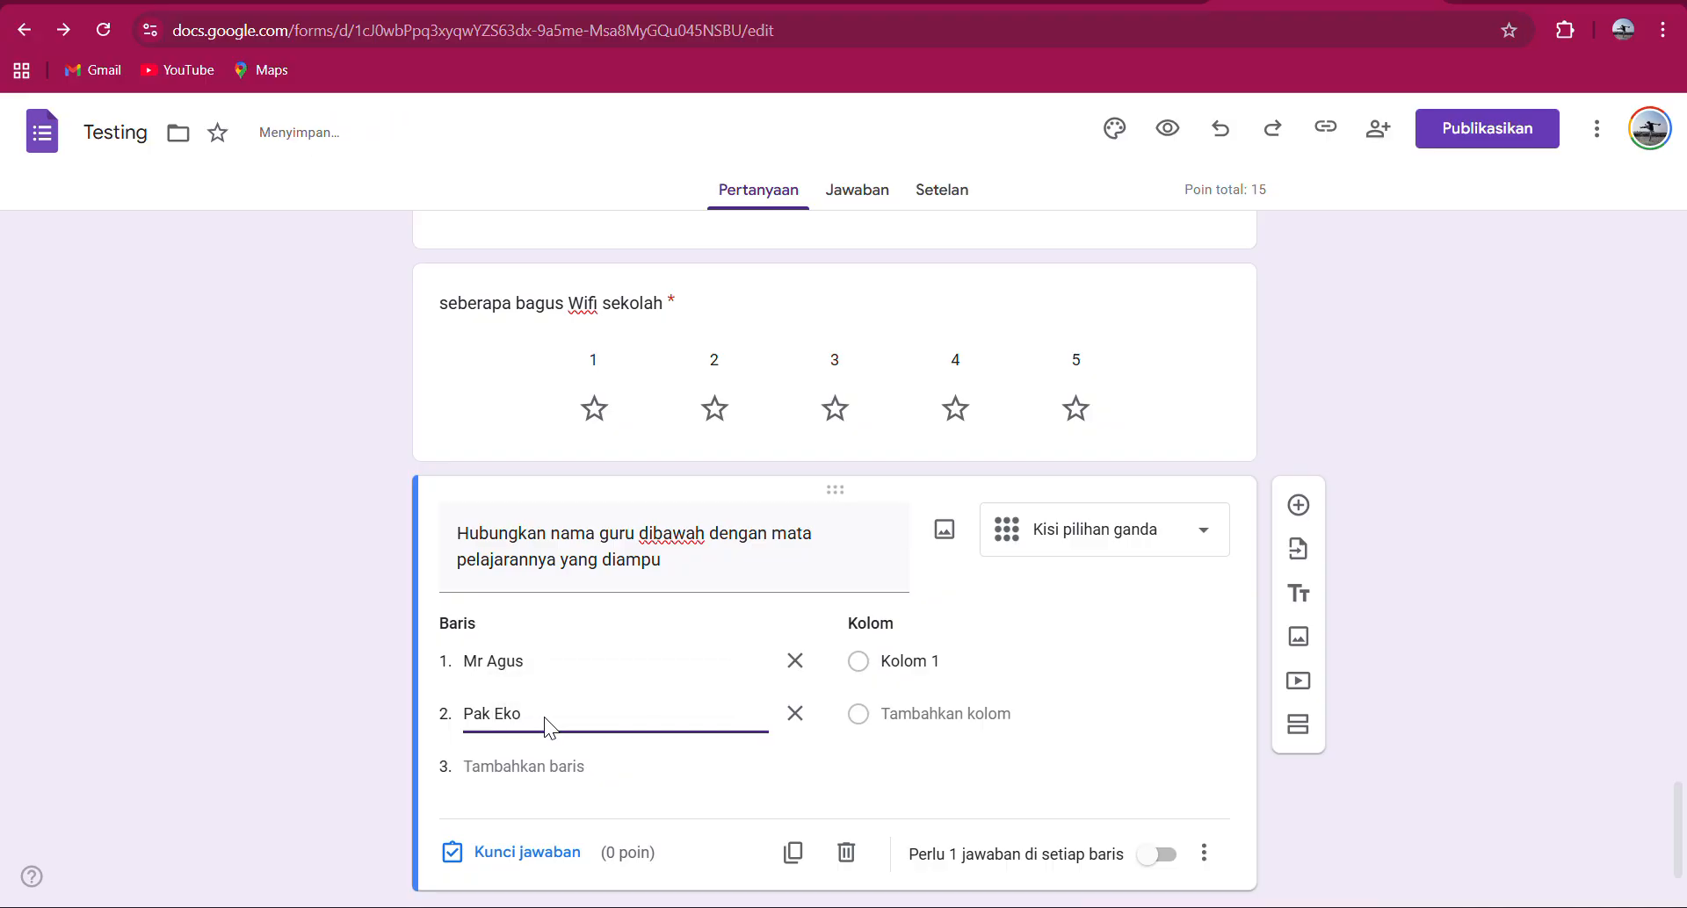
# Add a third, fourth and fifth row to the grid, each labelled with another teacher's title and name.
pyautogui.press('Return')
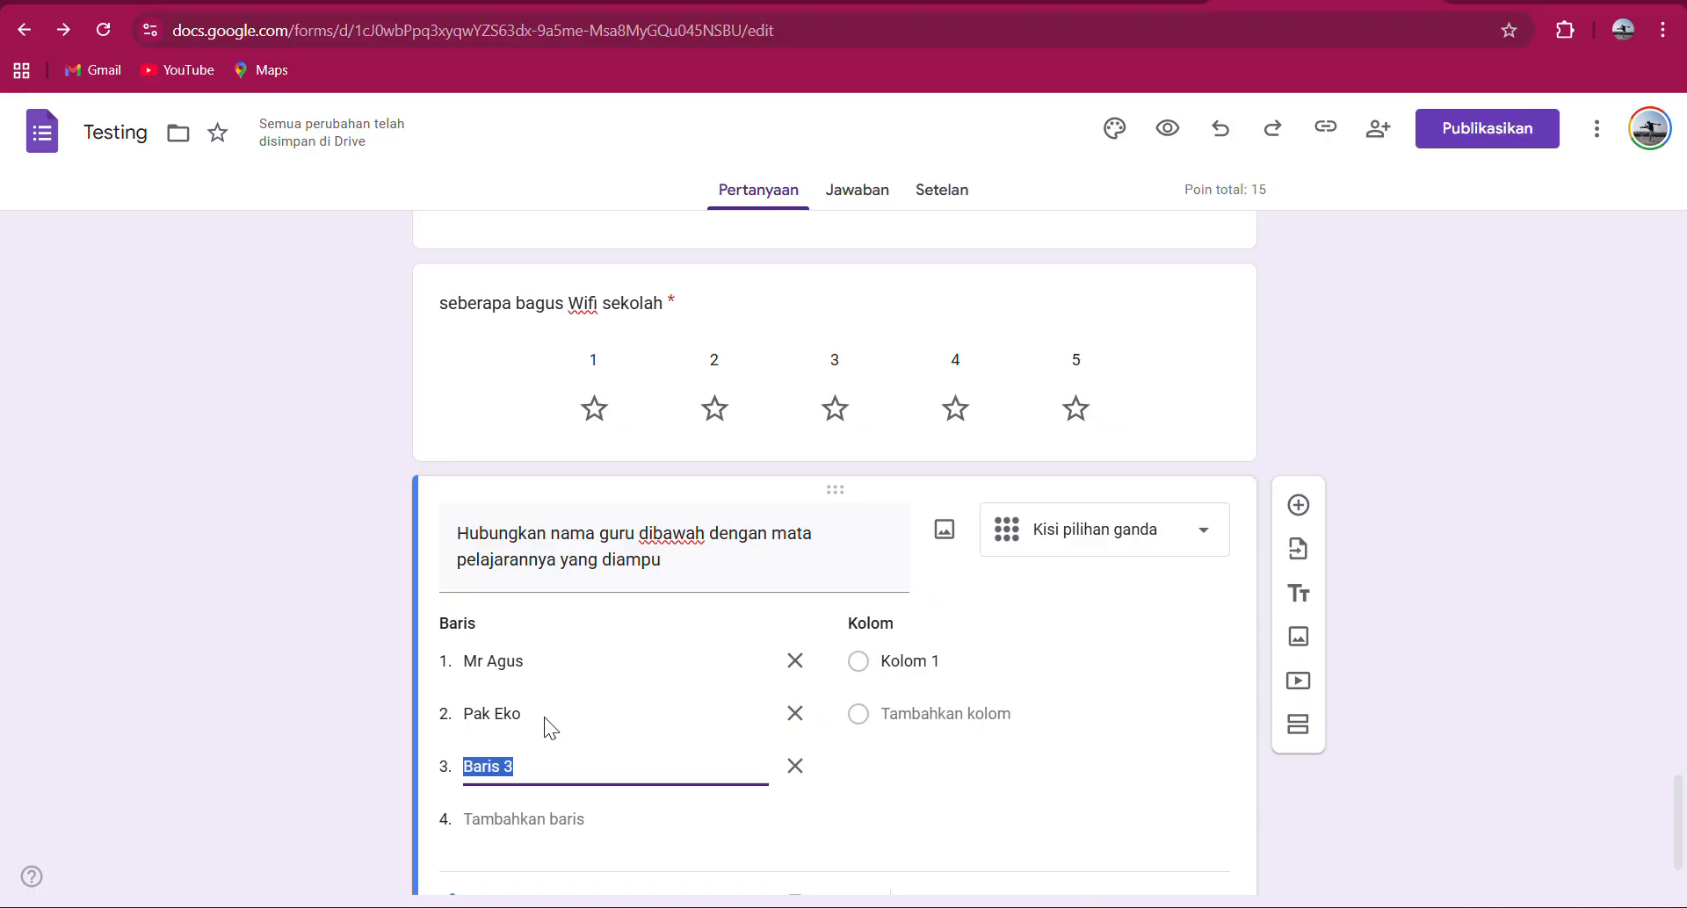
pyautogui.write('p')
pyautogui.press('BackSpace')
pyautogui.write('P')
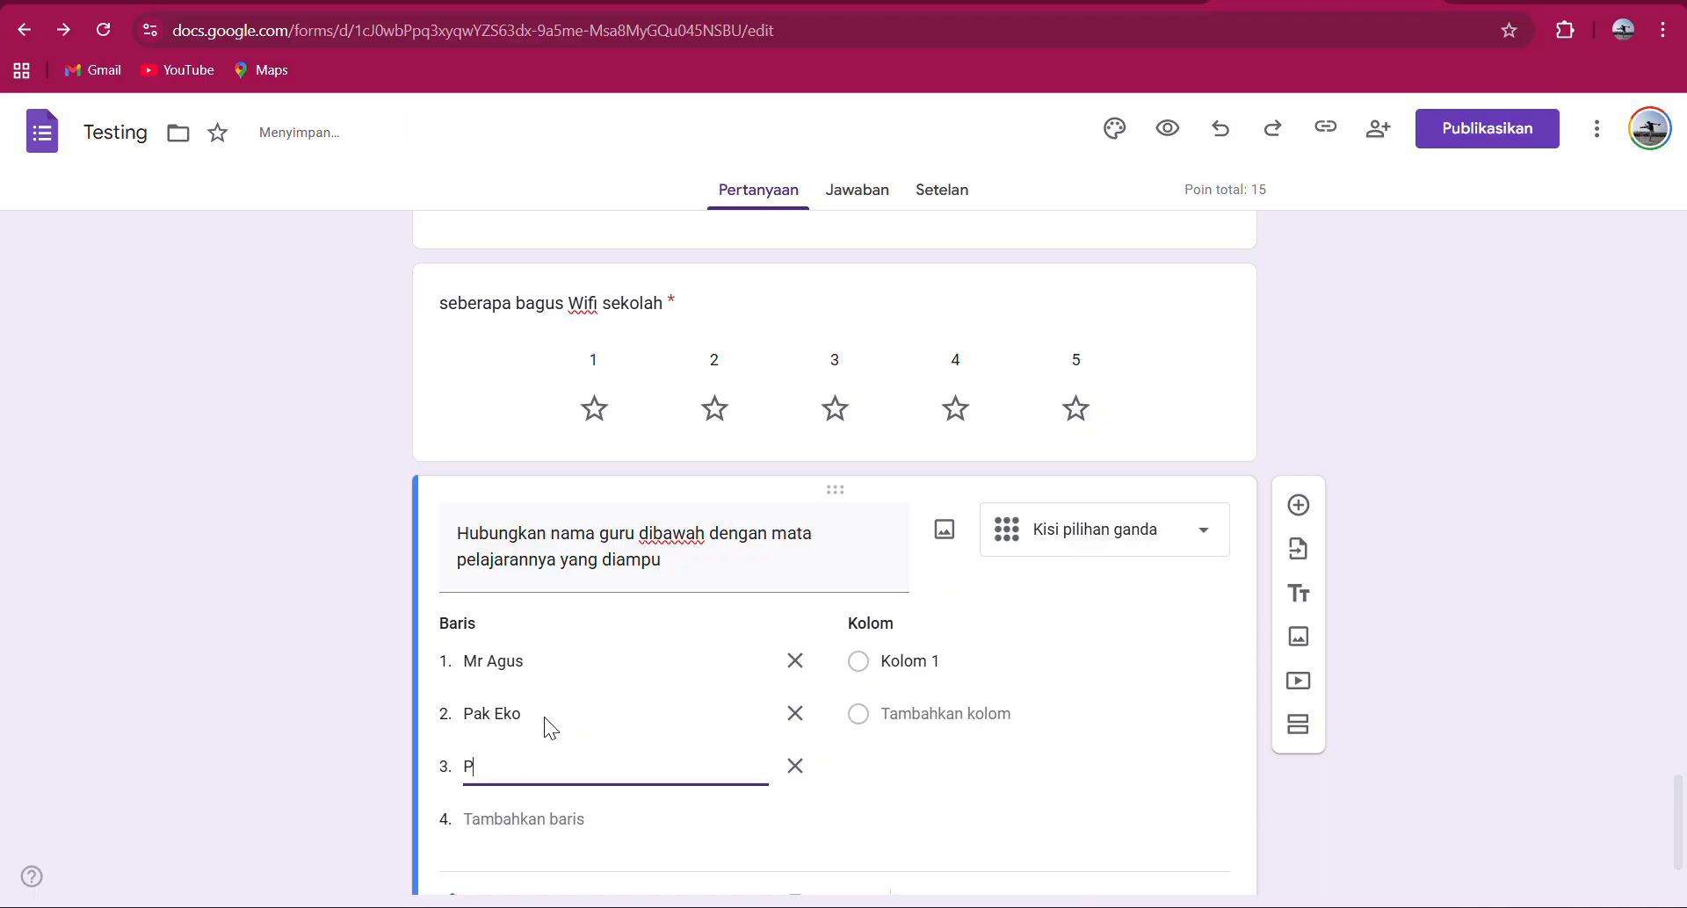
pyautogui.write('ak Juno')
pyautogui.press('Return')
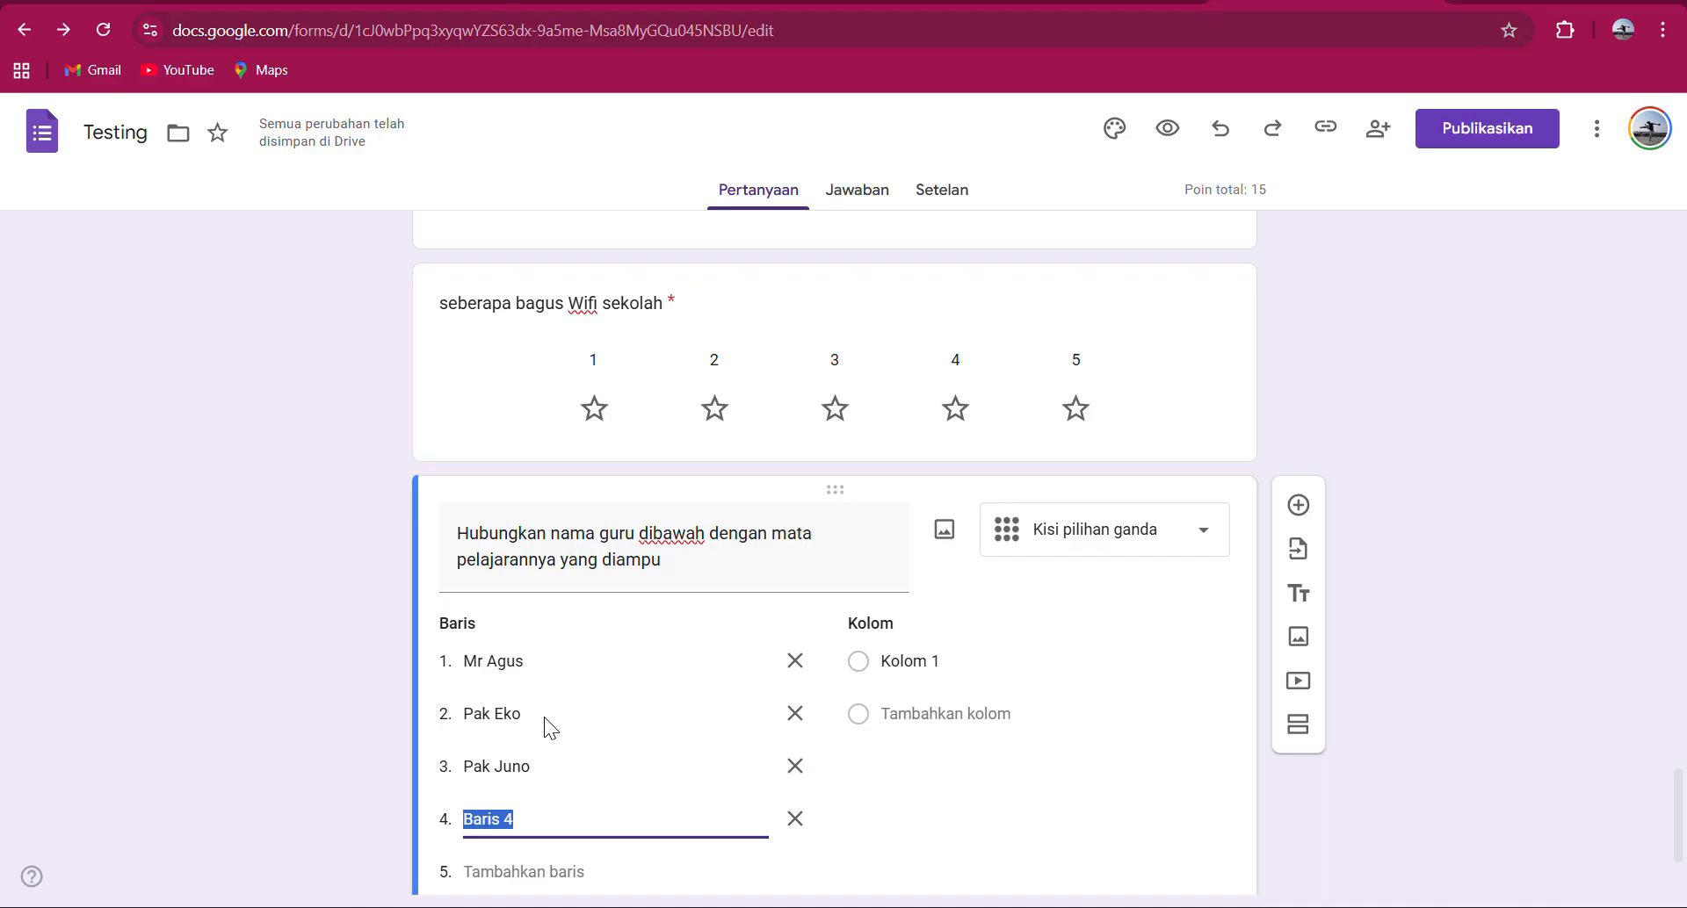
pyautogui.write('Mr')
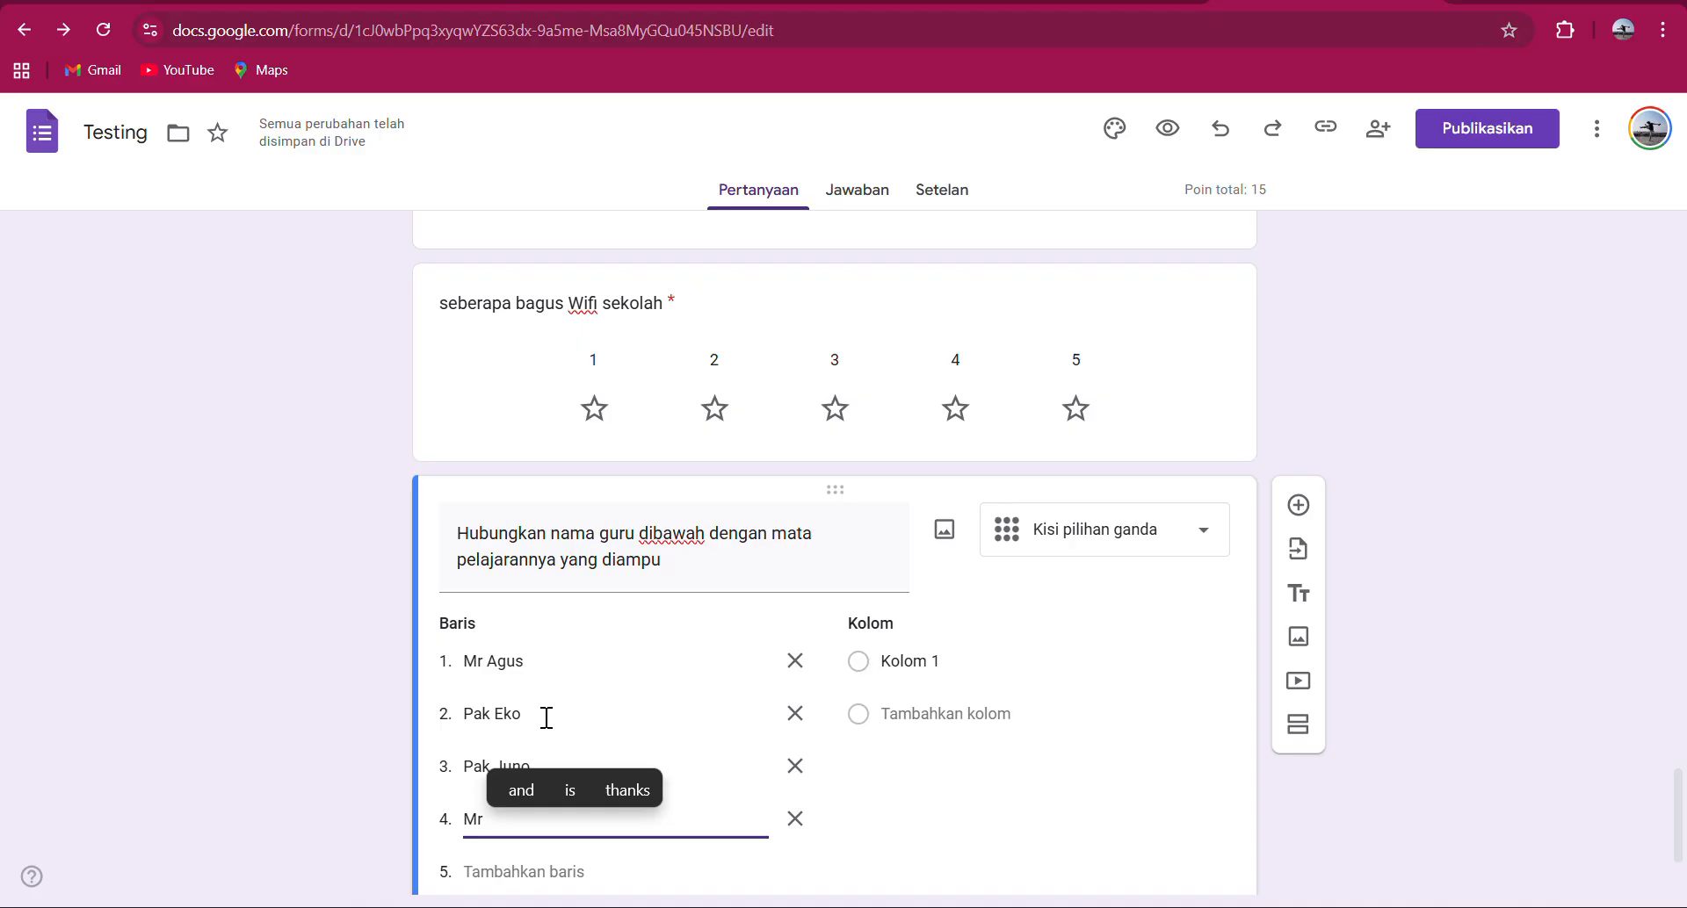
pyautogui.write('Suhail')
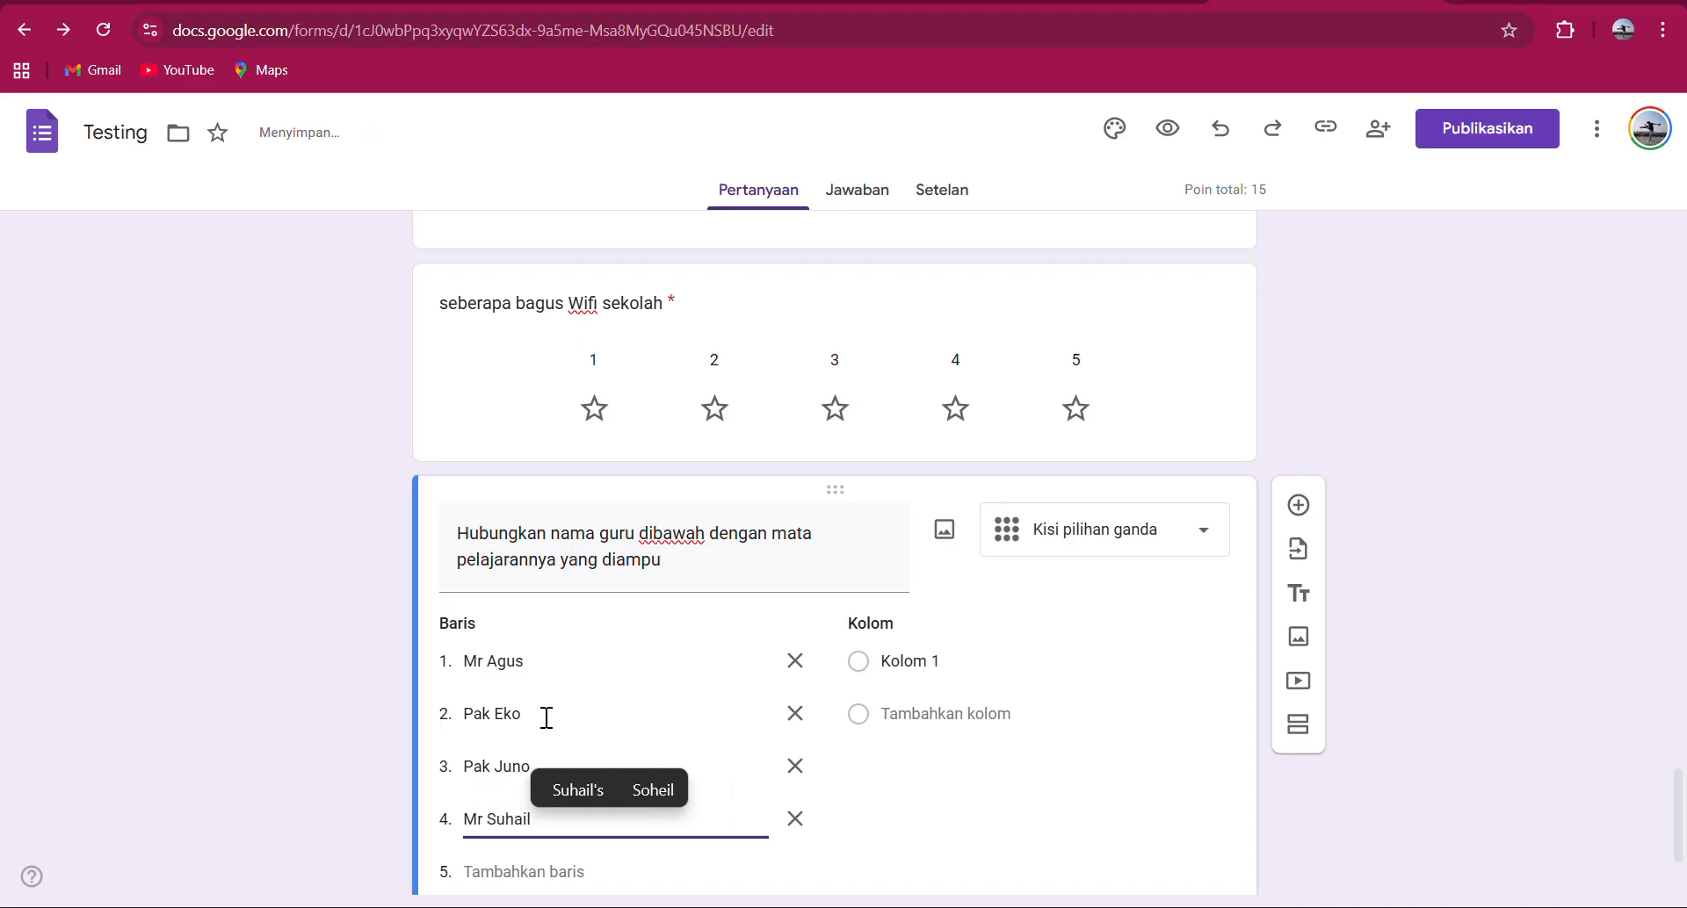
pyautogui.press('Return')
pyautogui.write('P')
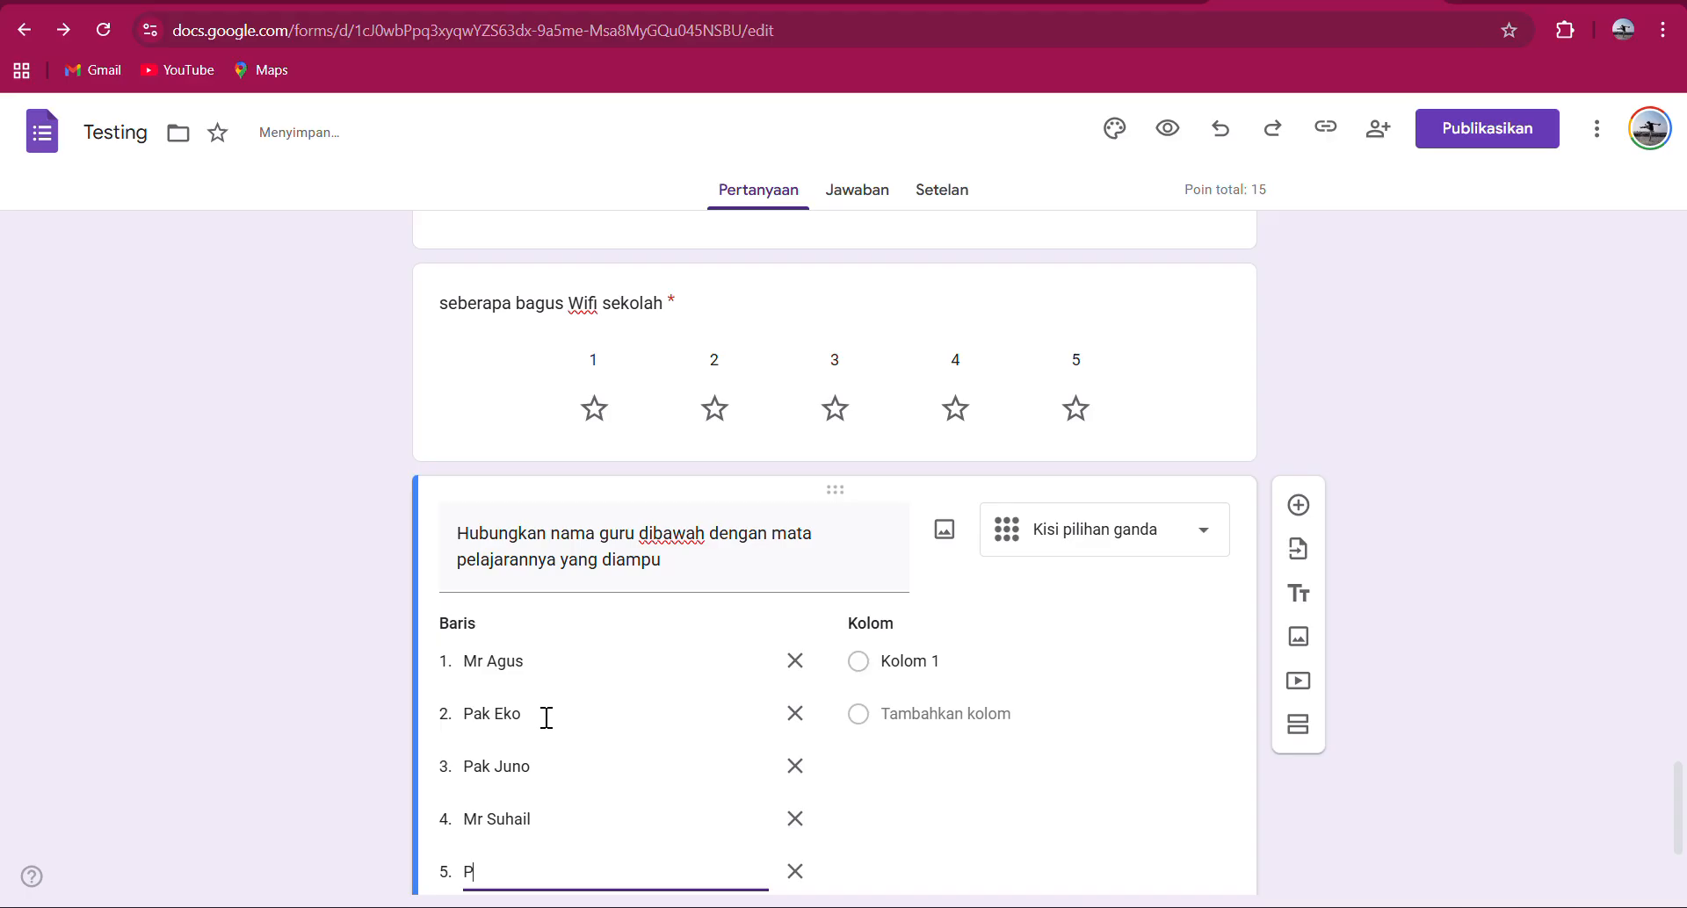
pyautogui.write('ak ')
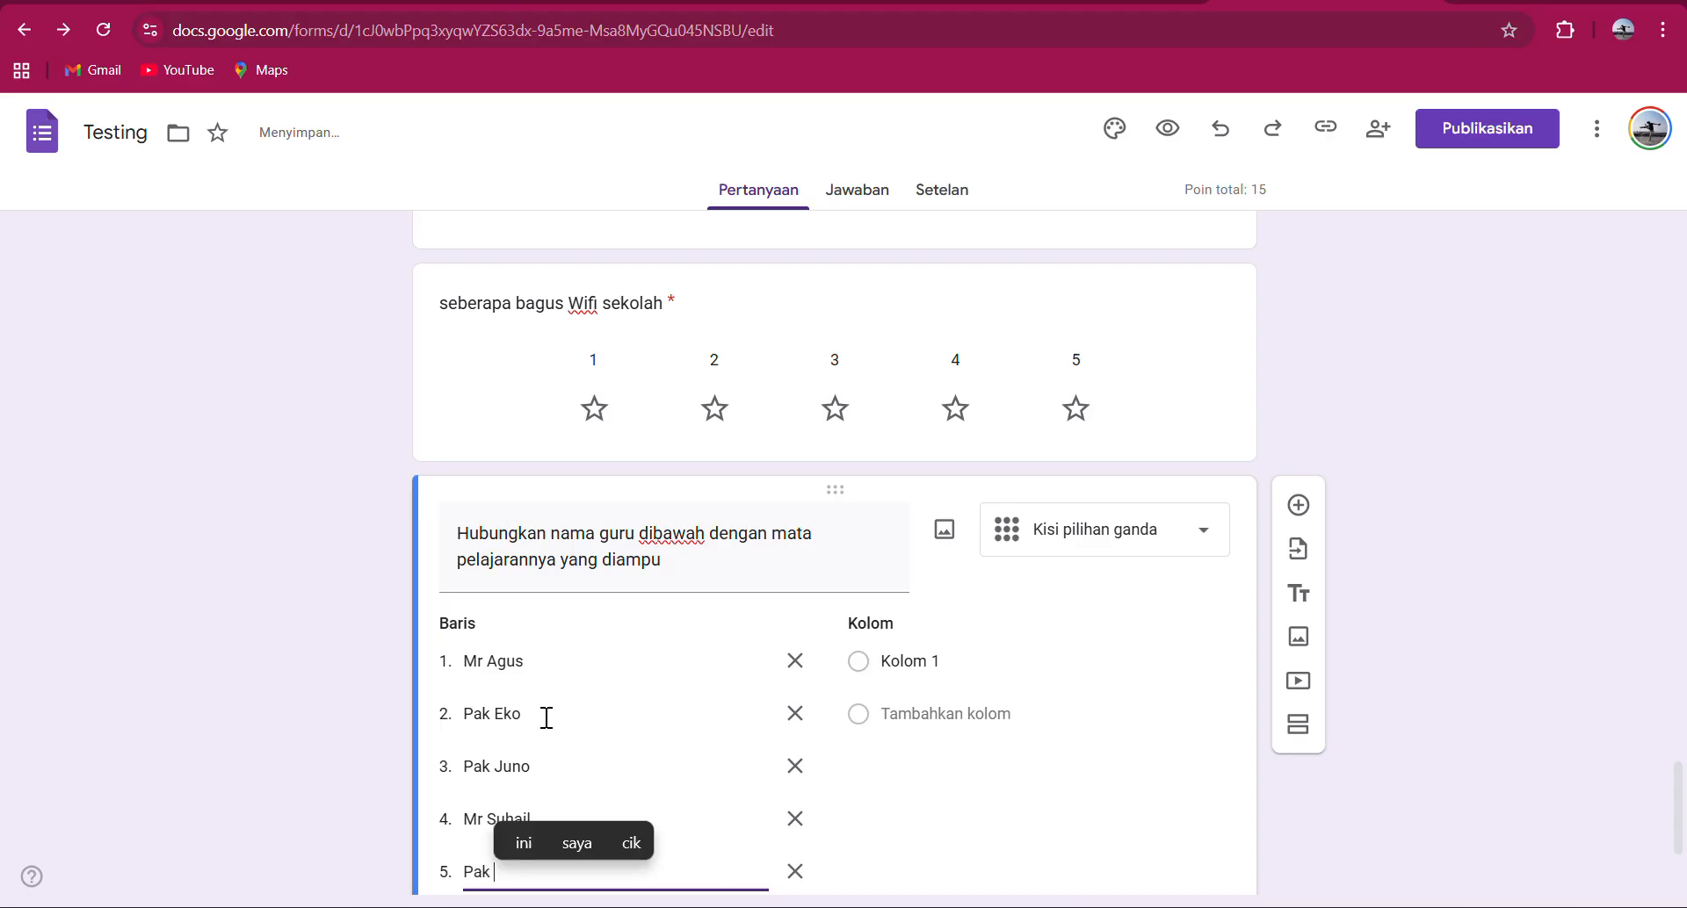
pyautogui.write('Arslan')
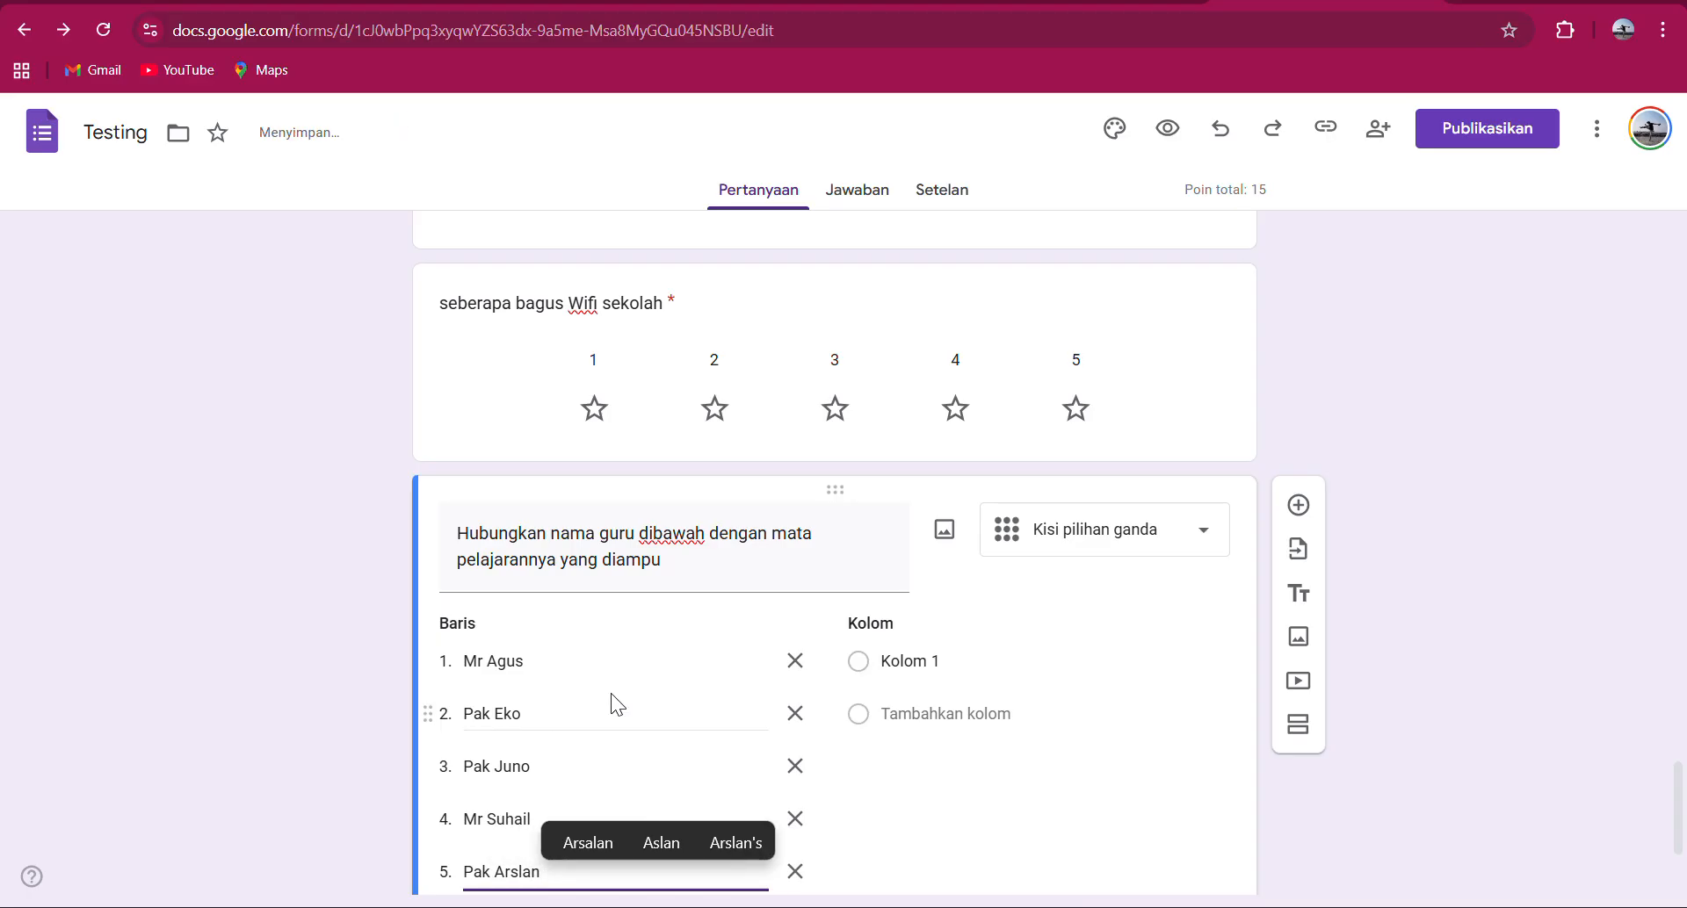
# Label the grid's first three columns "Bahasa arab", "Bahasa Inggris" and "IT".
pyautogui.click(1043, 655)
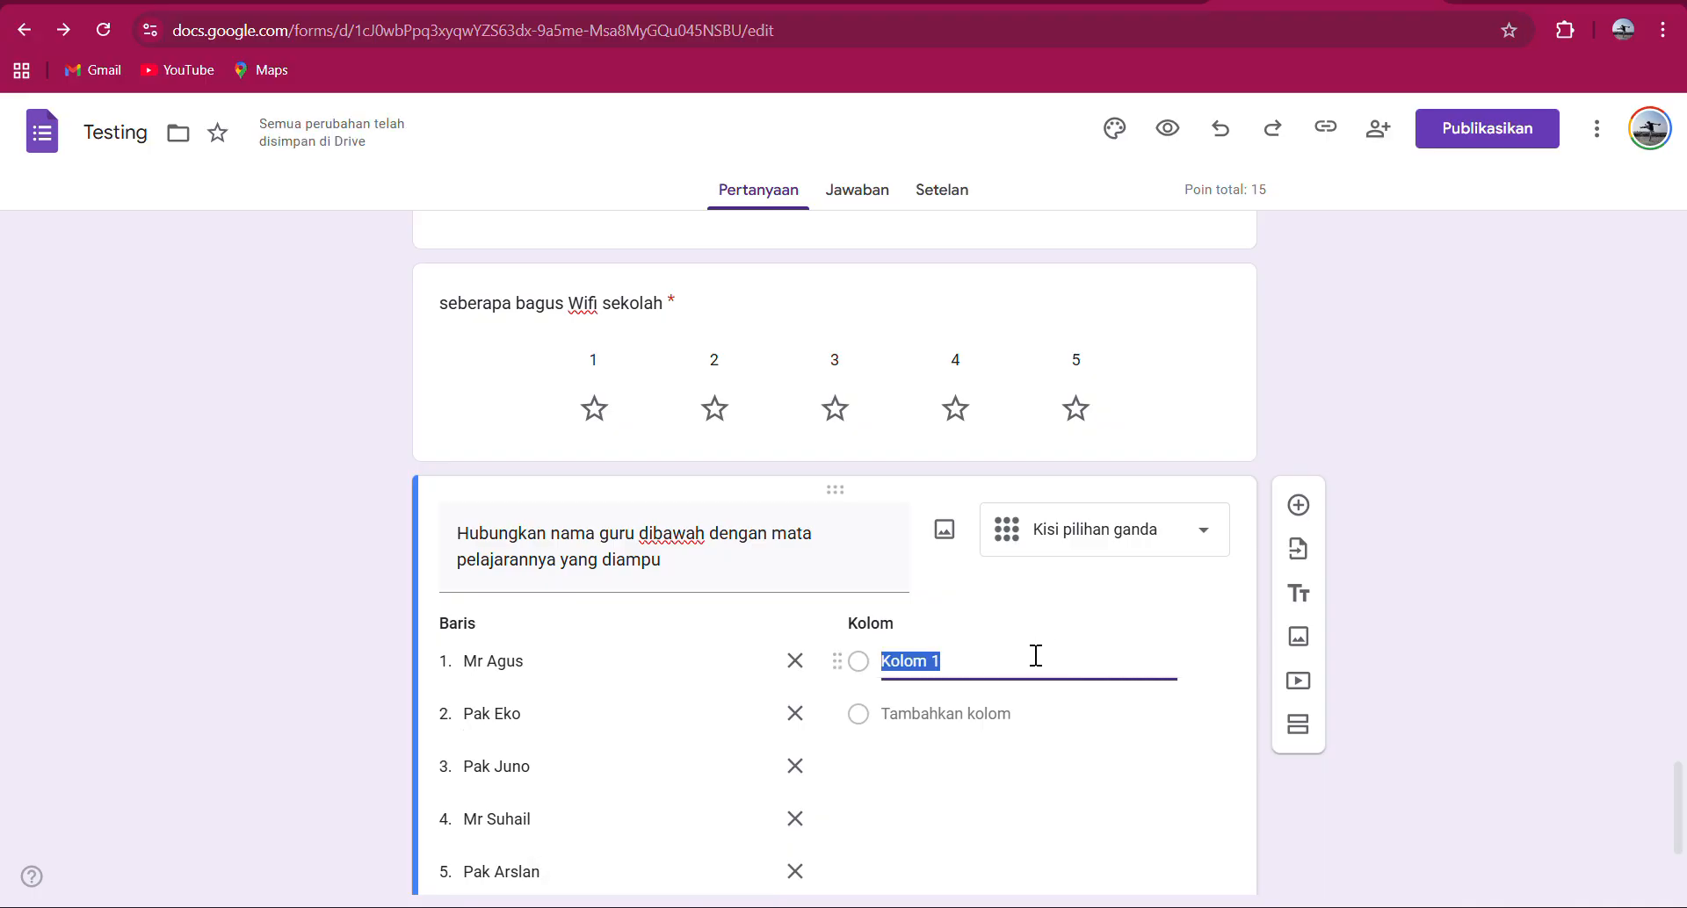
pyautogui.write('Bahasa arab')
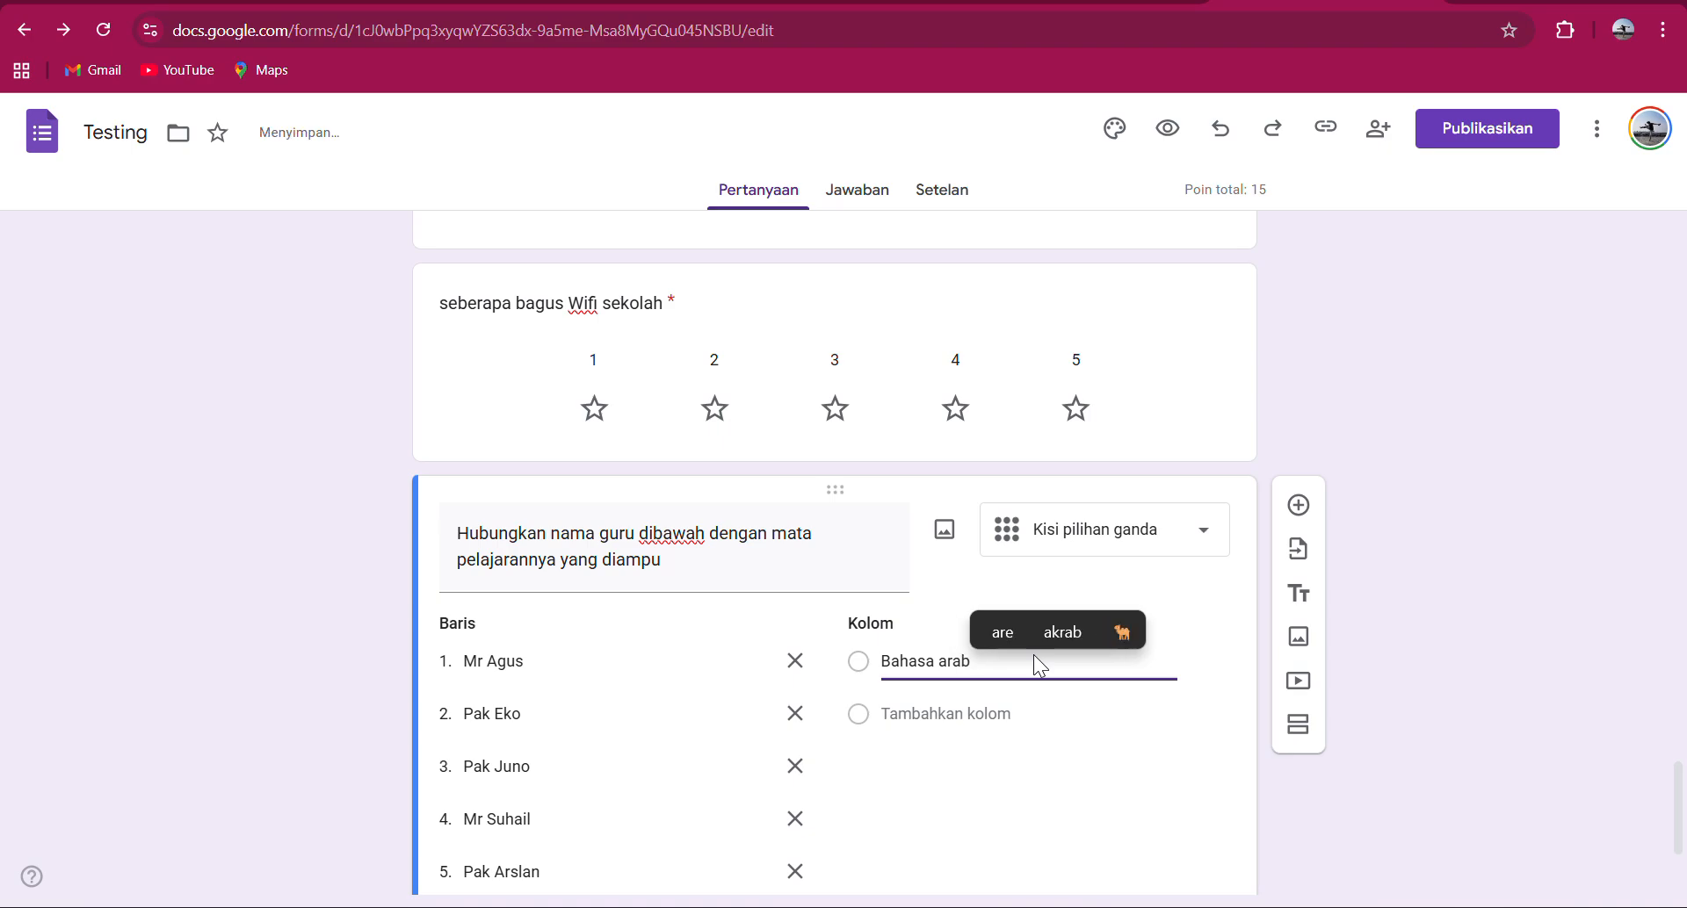
pyautogui.press('Return')
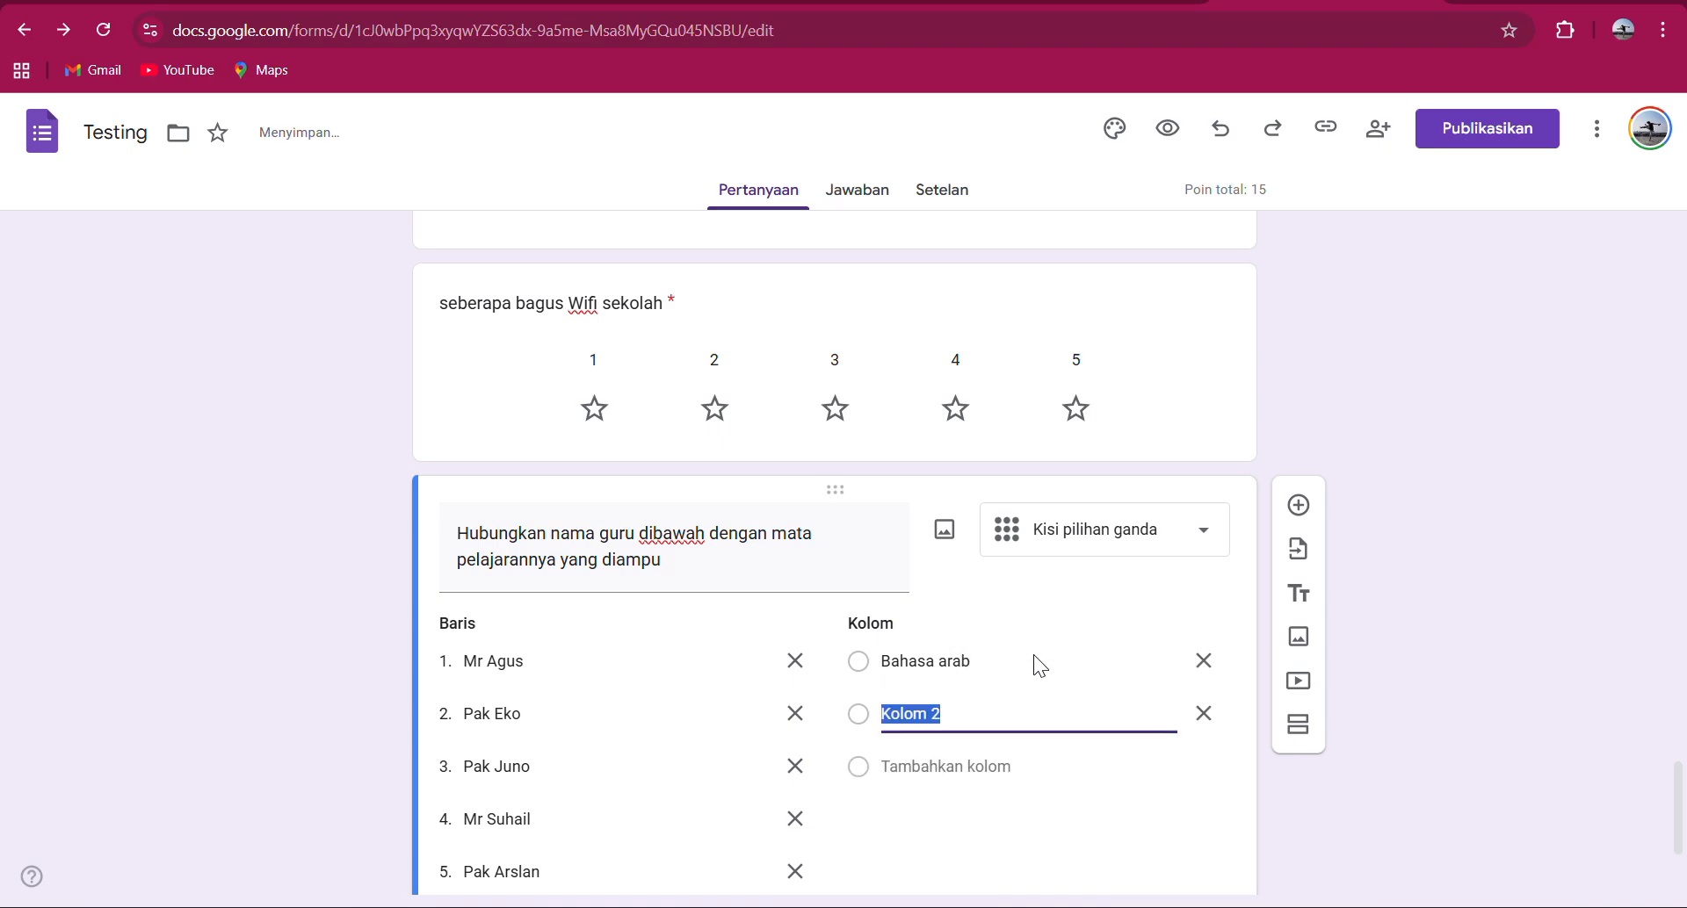
pyautogui.write('Bahasa ')
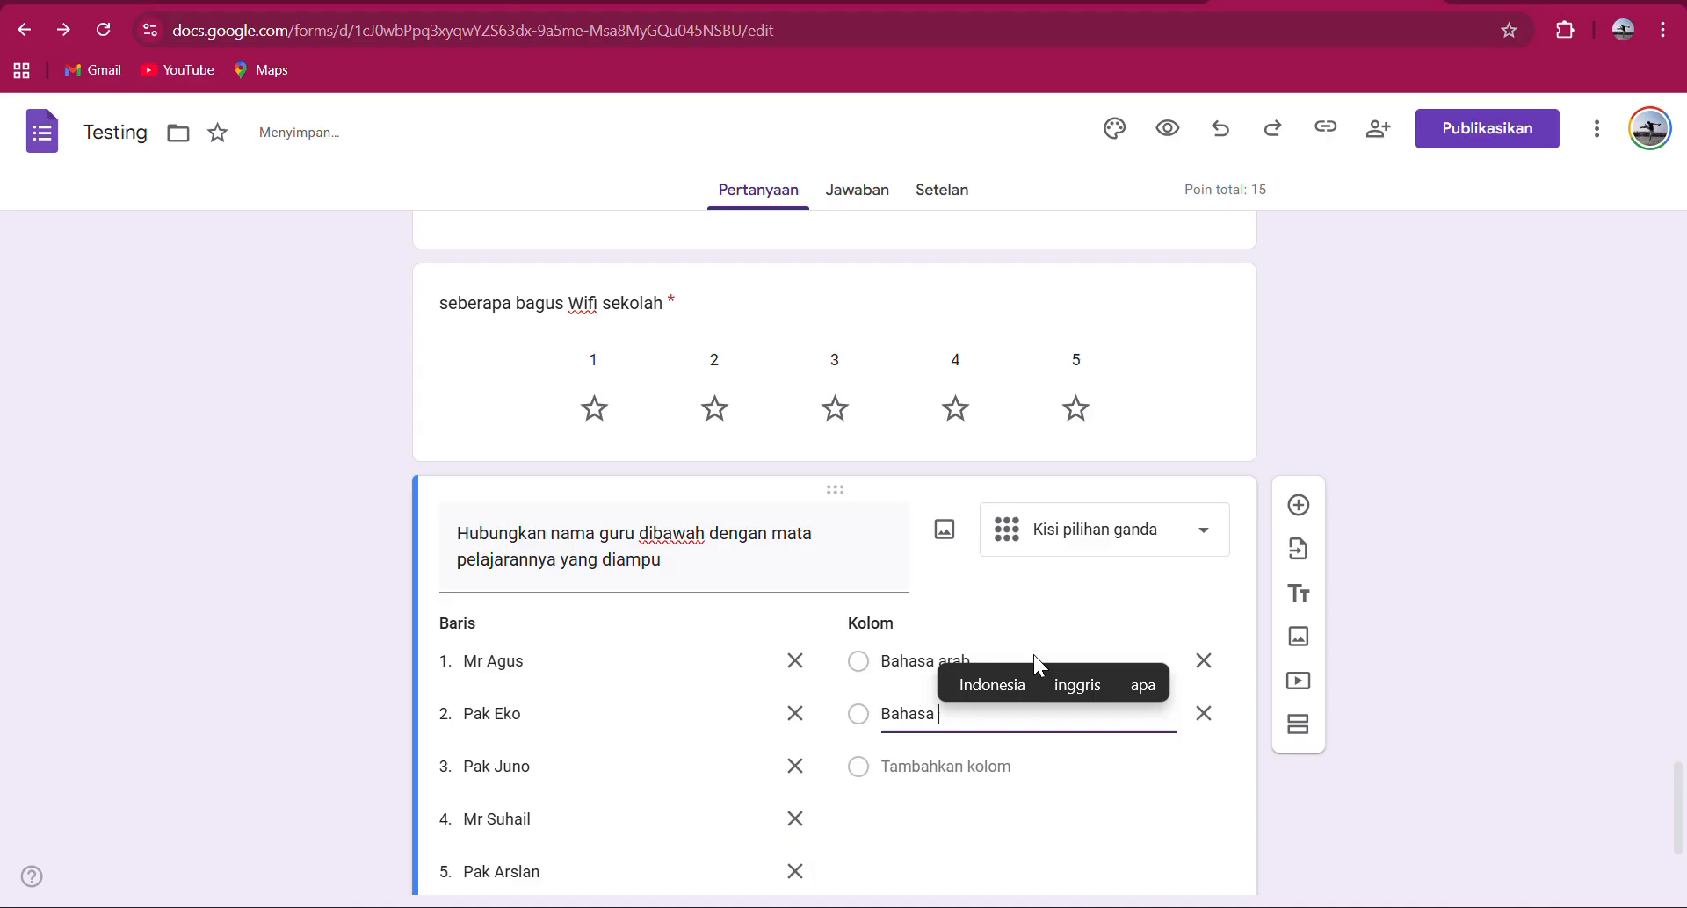
pyautogui.write('Inggris')
pyautogui.press('Return')
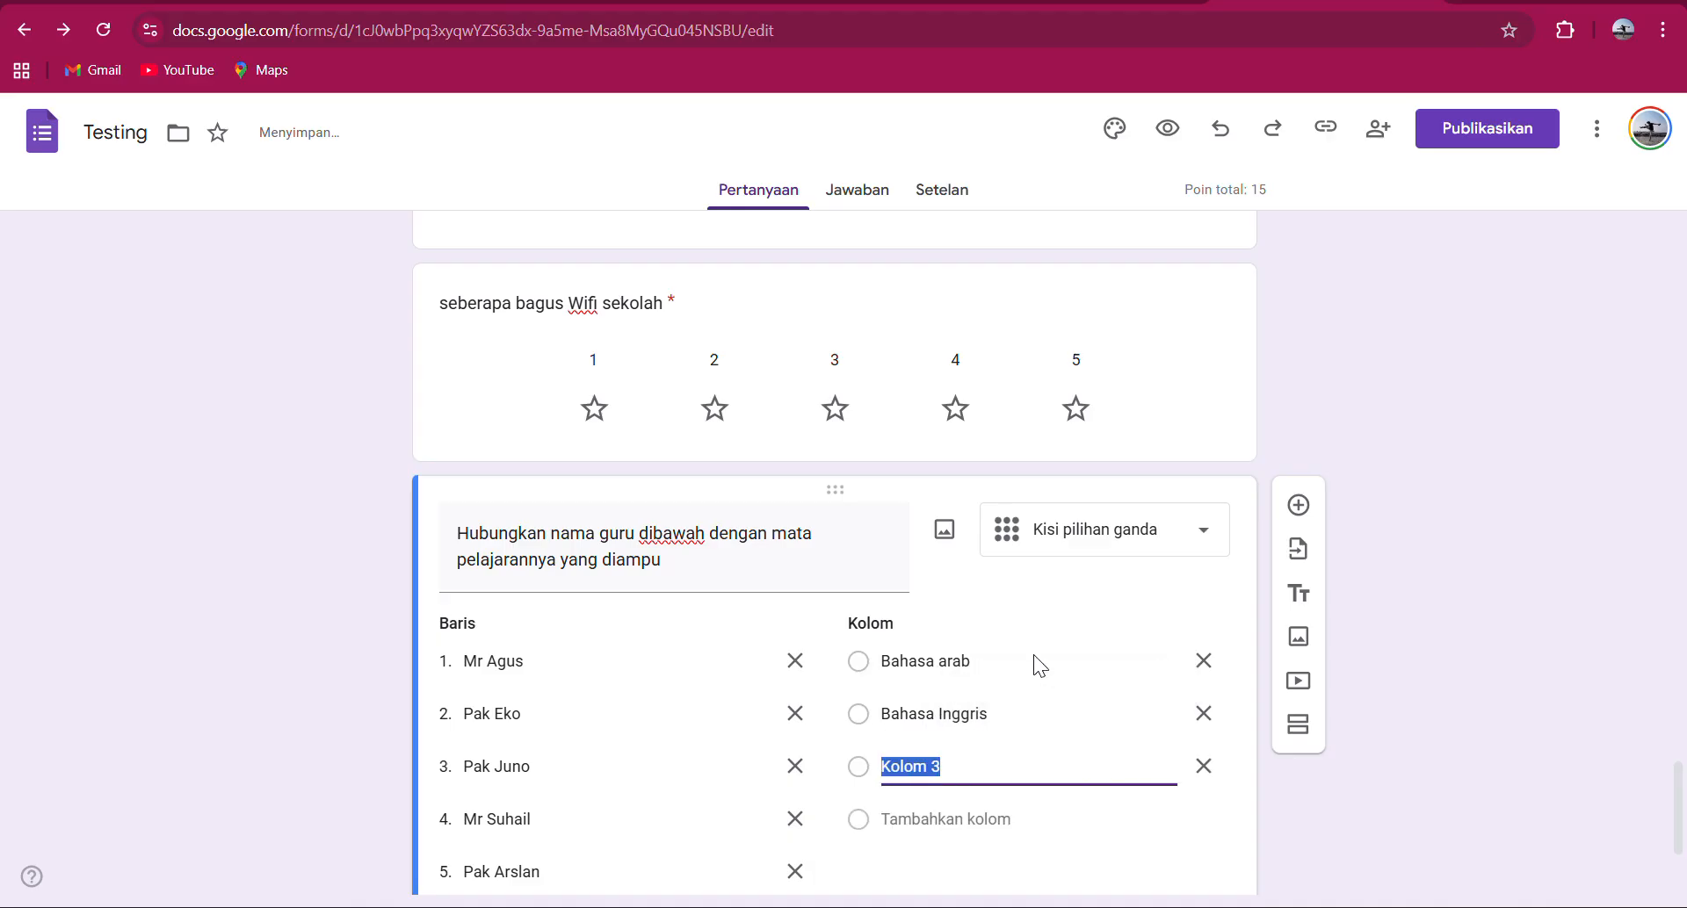
pyautogui.write('IT')
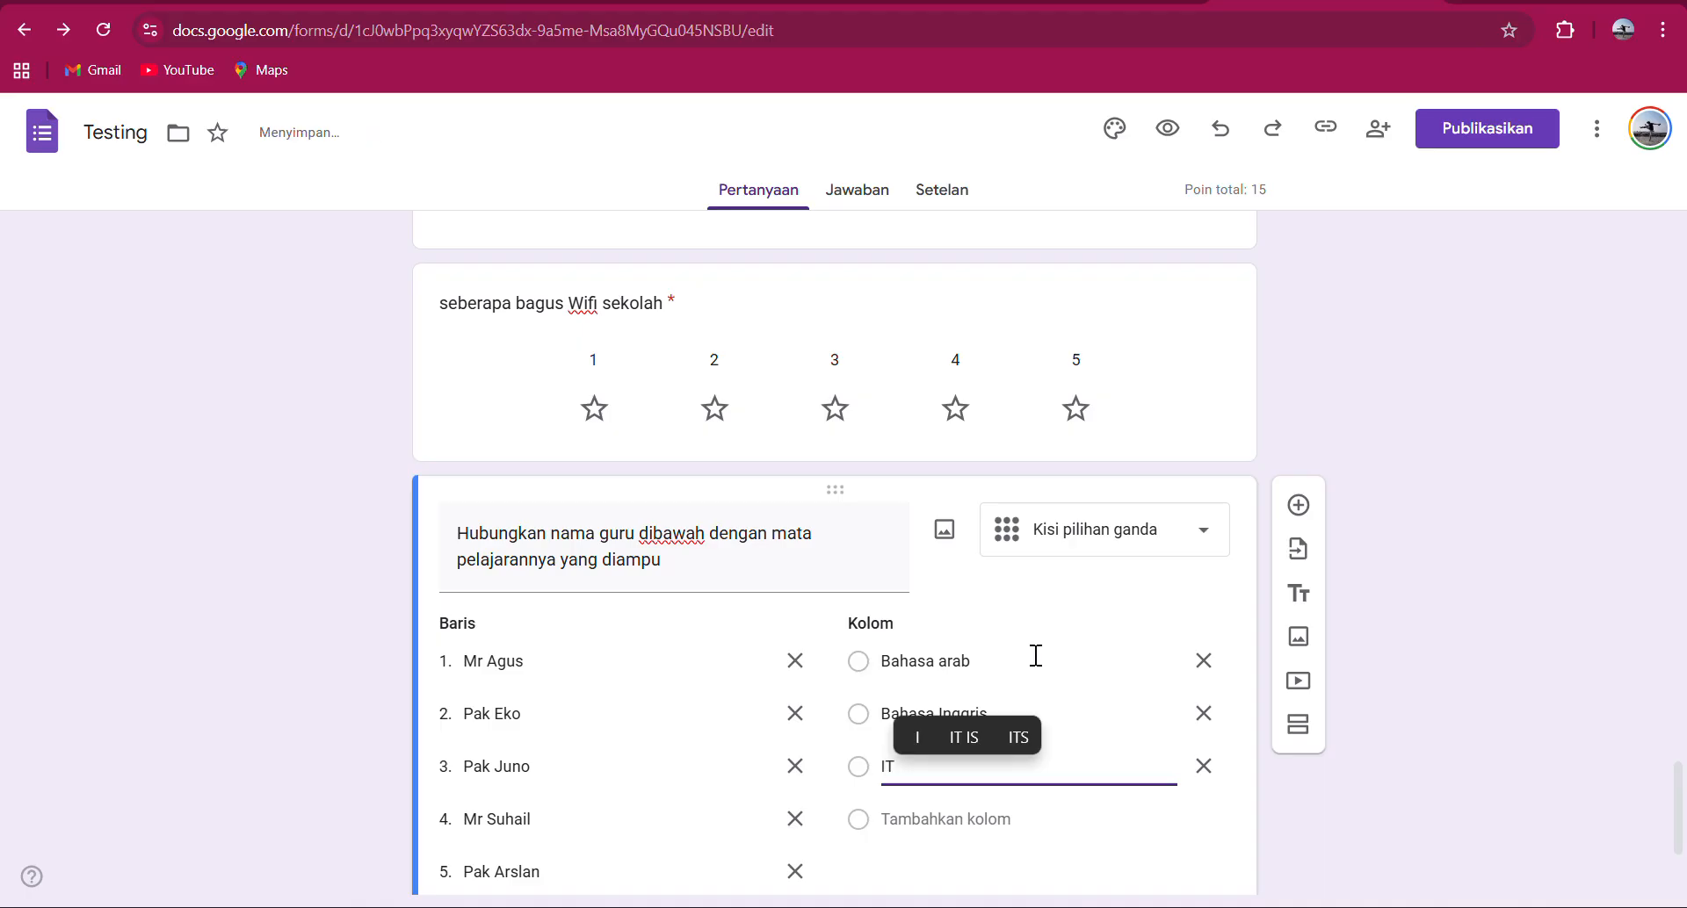
# Add "Matematika" and "IPA" as the grid's fourth and fifth columns, and insert a new question below the grid.
pyautogui.press('Return')
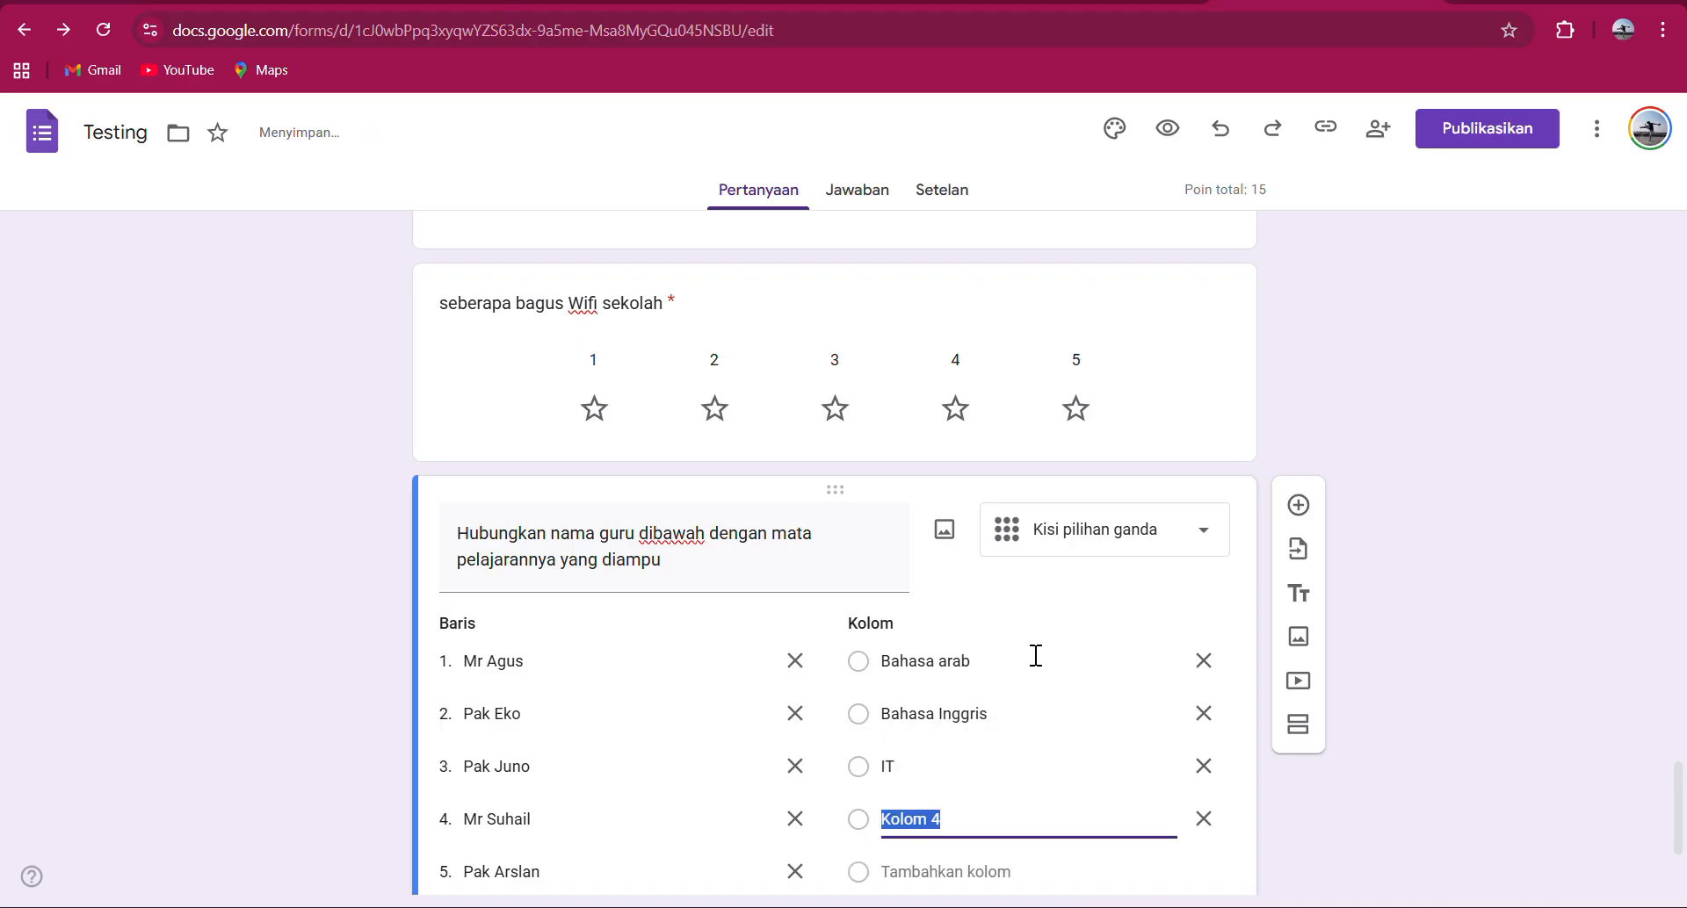
pyautogui.write('M')
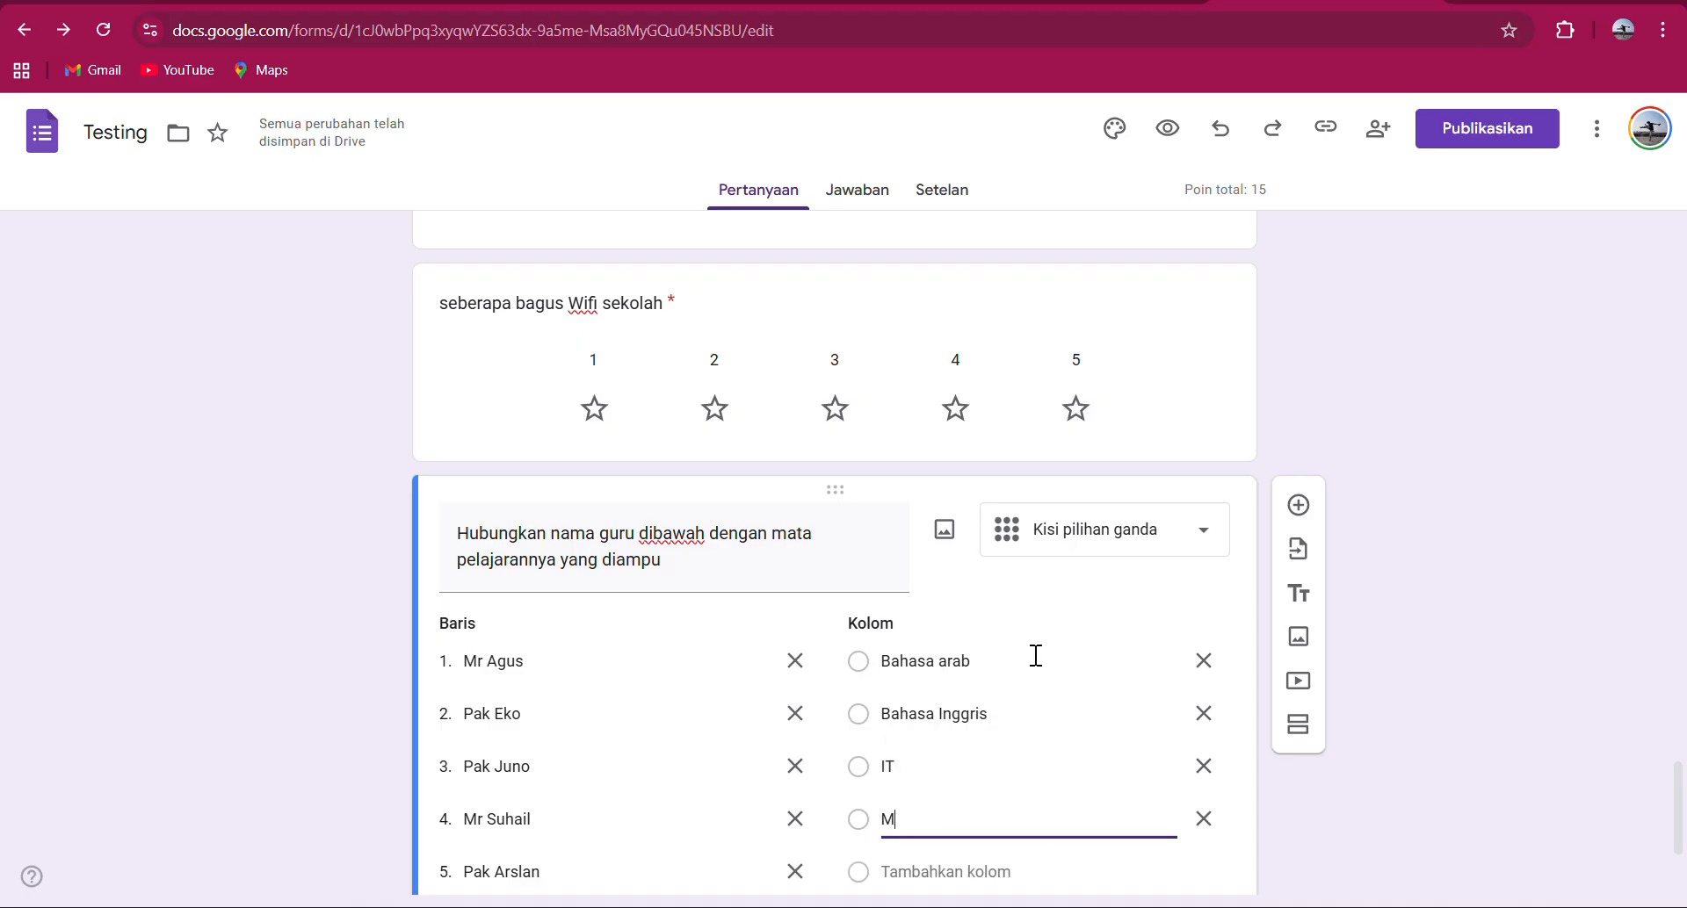
pyautogui.write('atema')
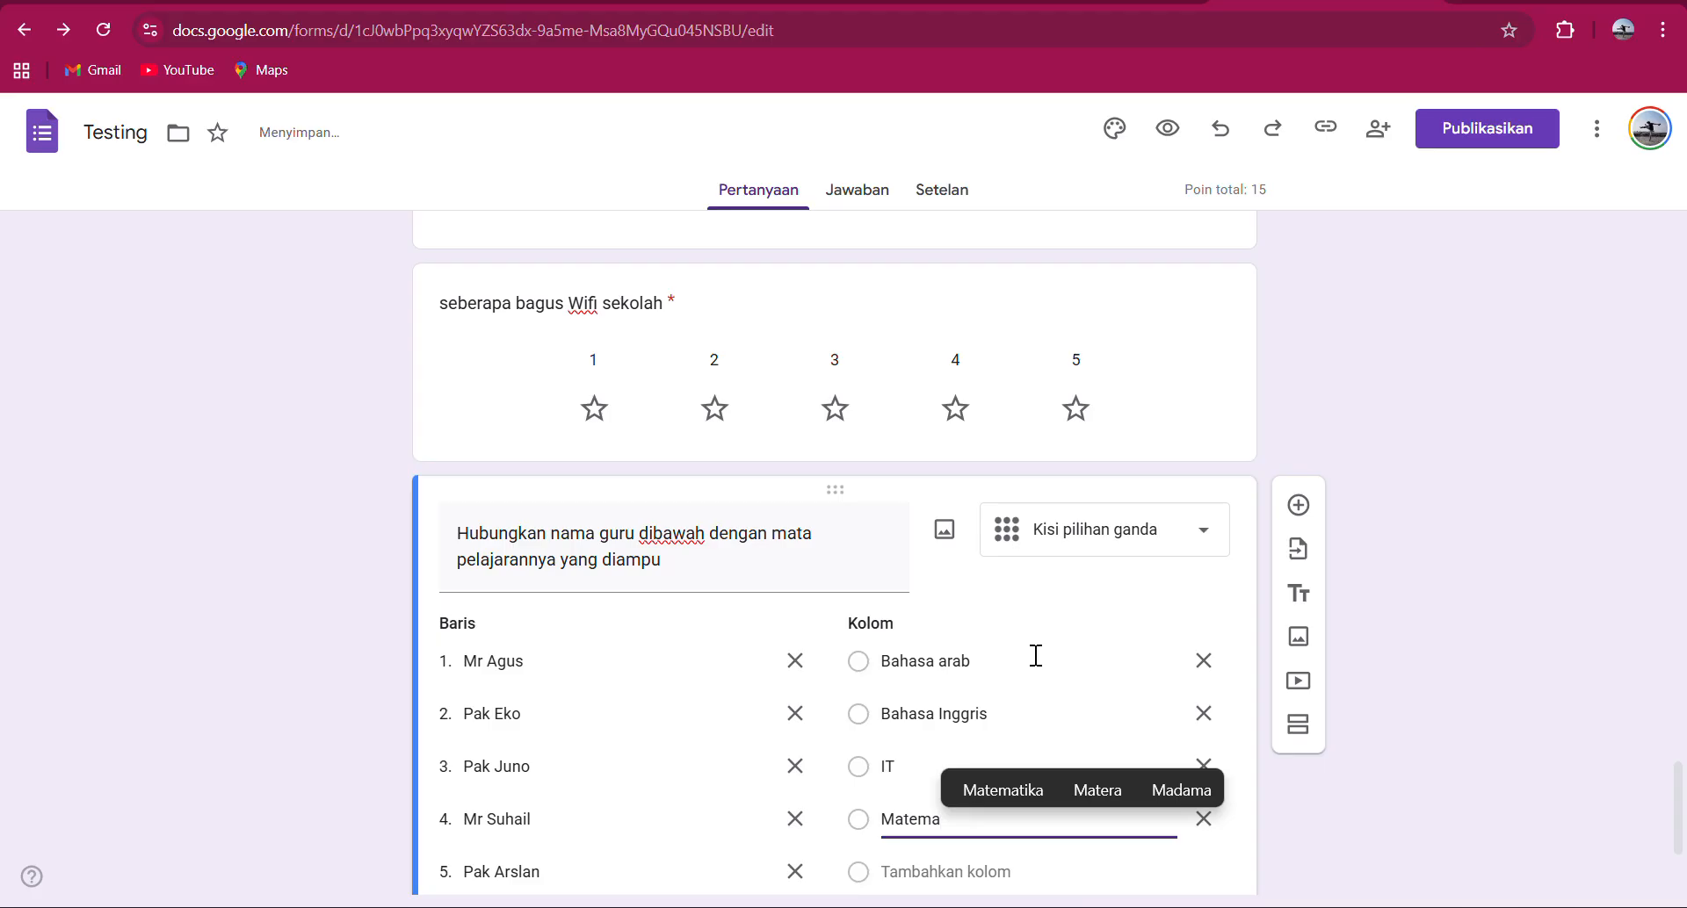
pyautogui.write('tika')
pyautogui.press('BackSpace')
pyautogui.press('BackSpace')
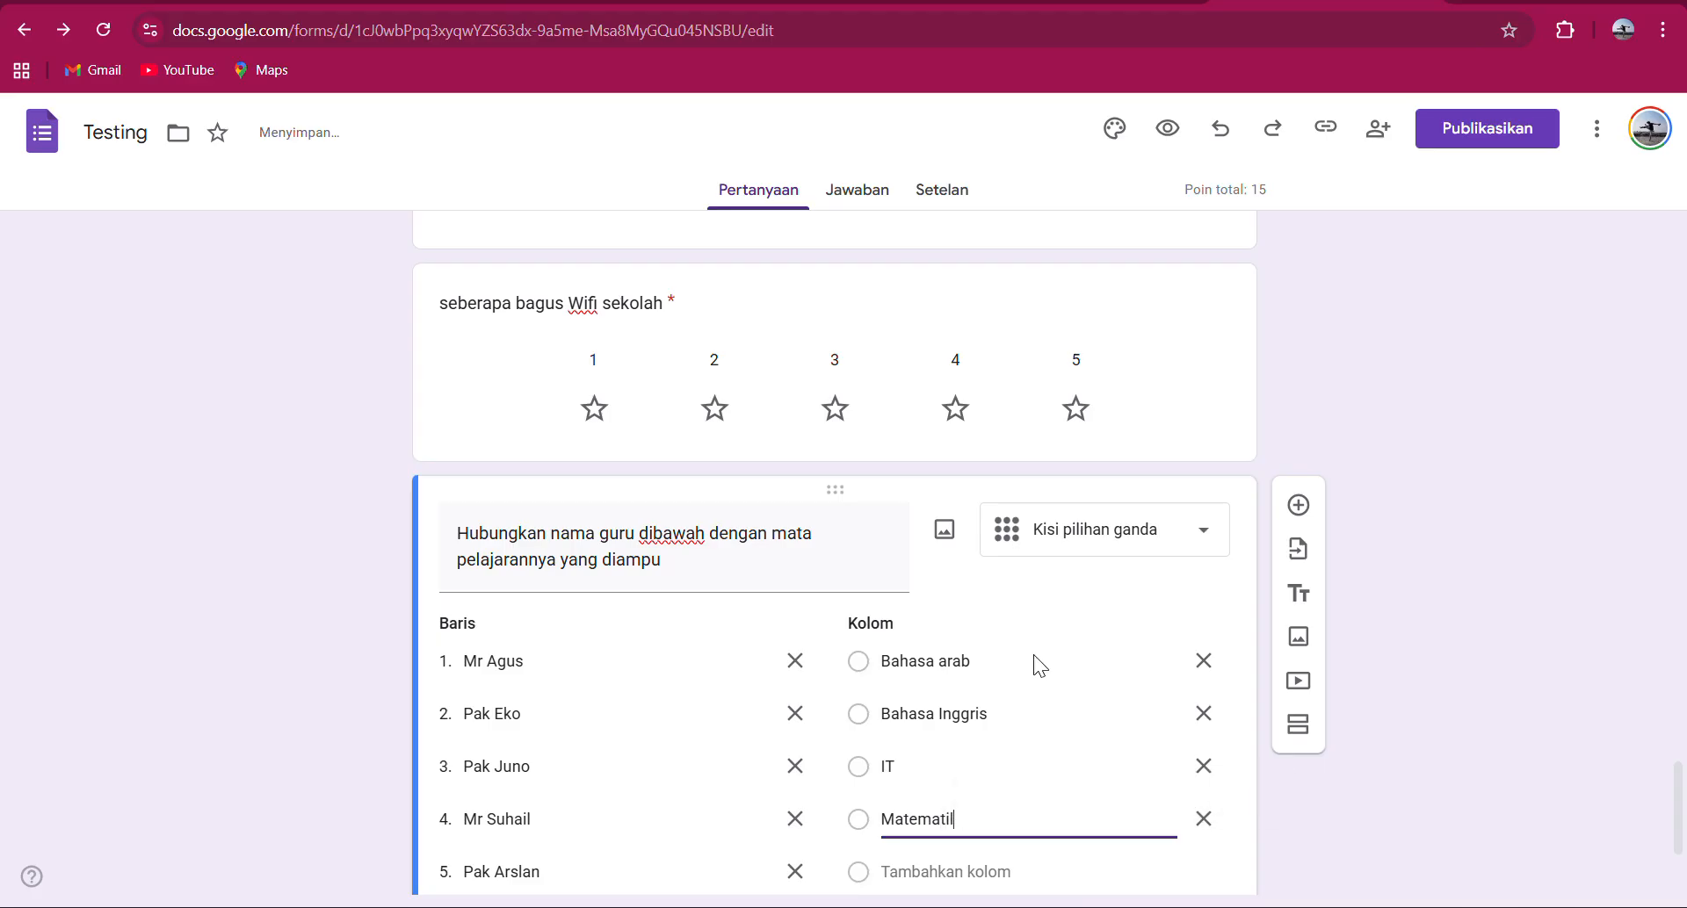
pyautogui.write('ka')
pyautogui.press('Return')
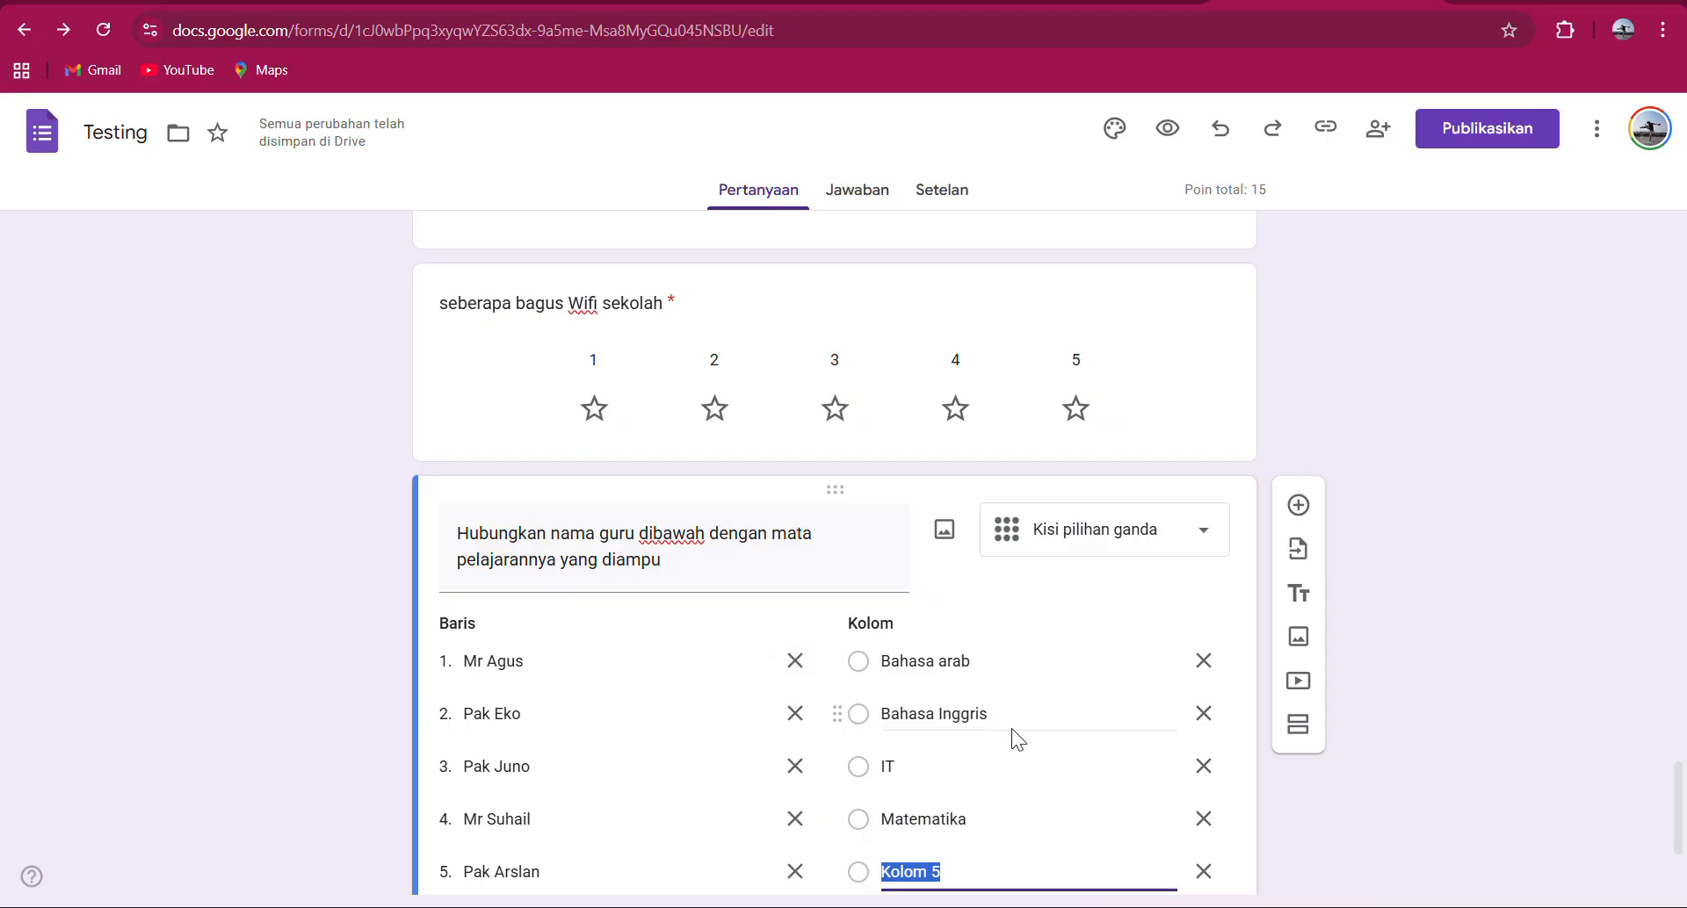
pyautogui.write('IPA')
pyautogui.scroll(-3, 1011, 729)
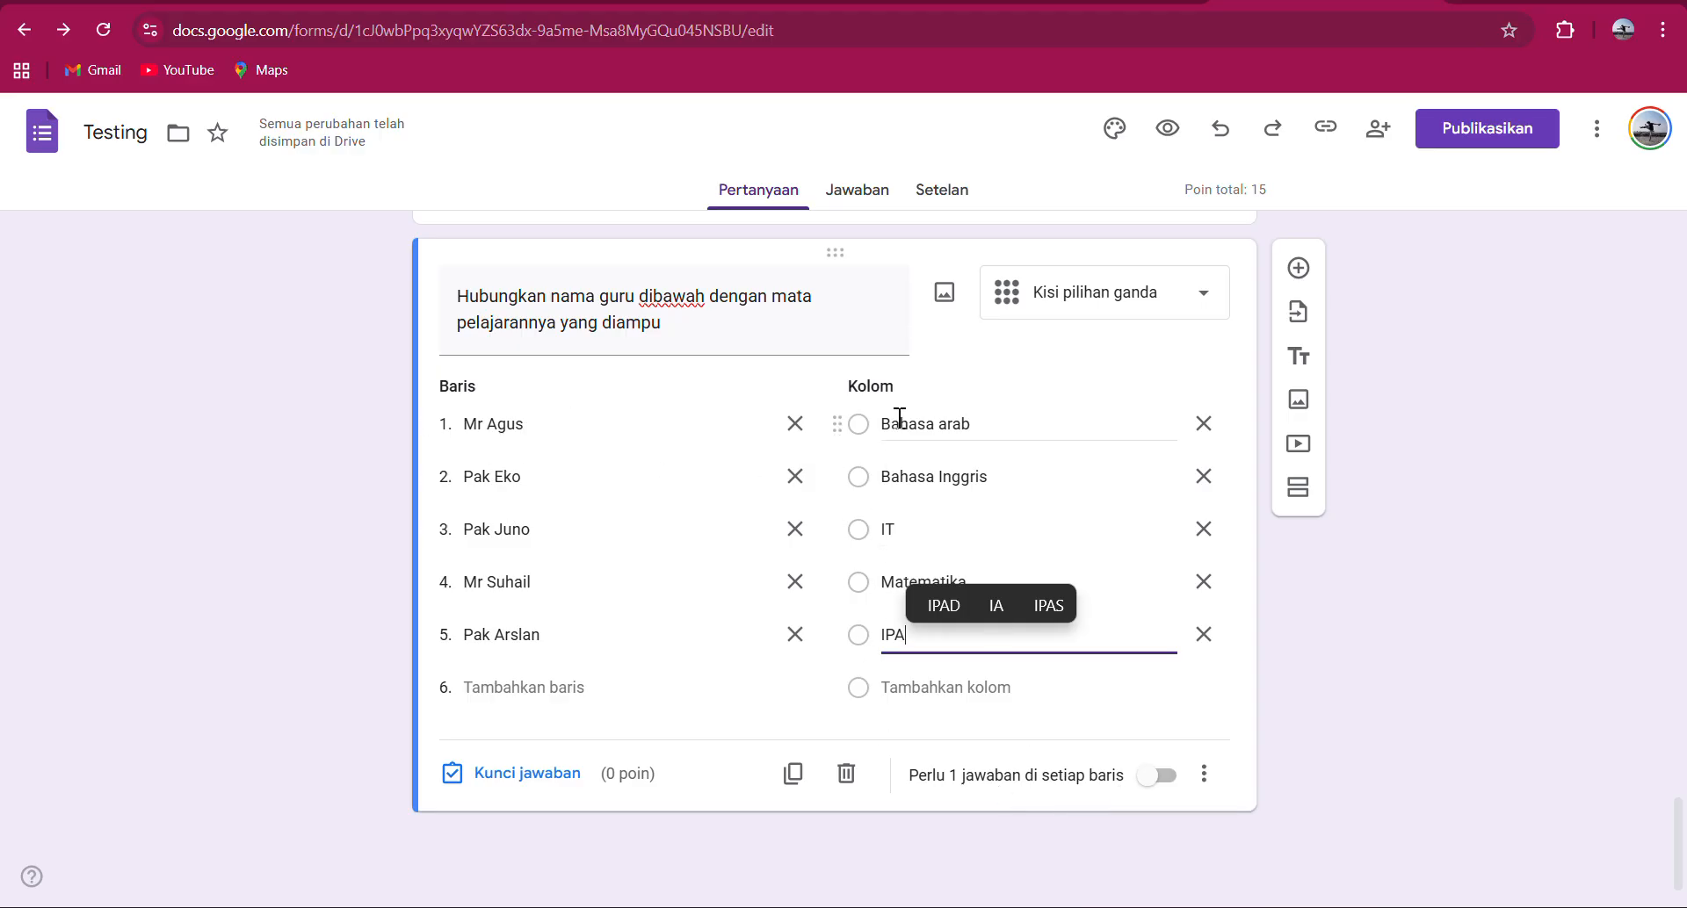
pyautogui.click(1295, 262)
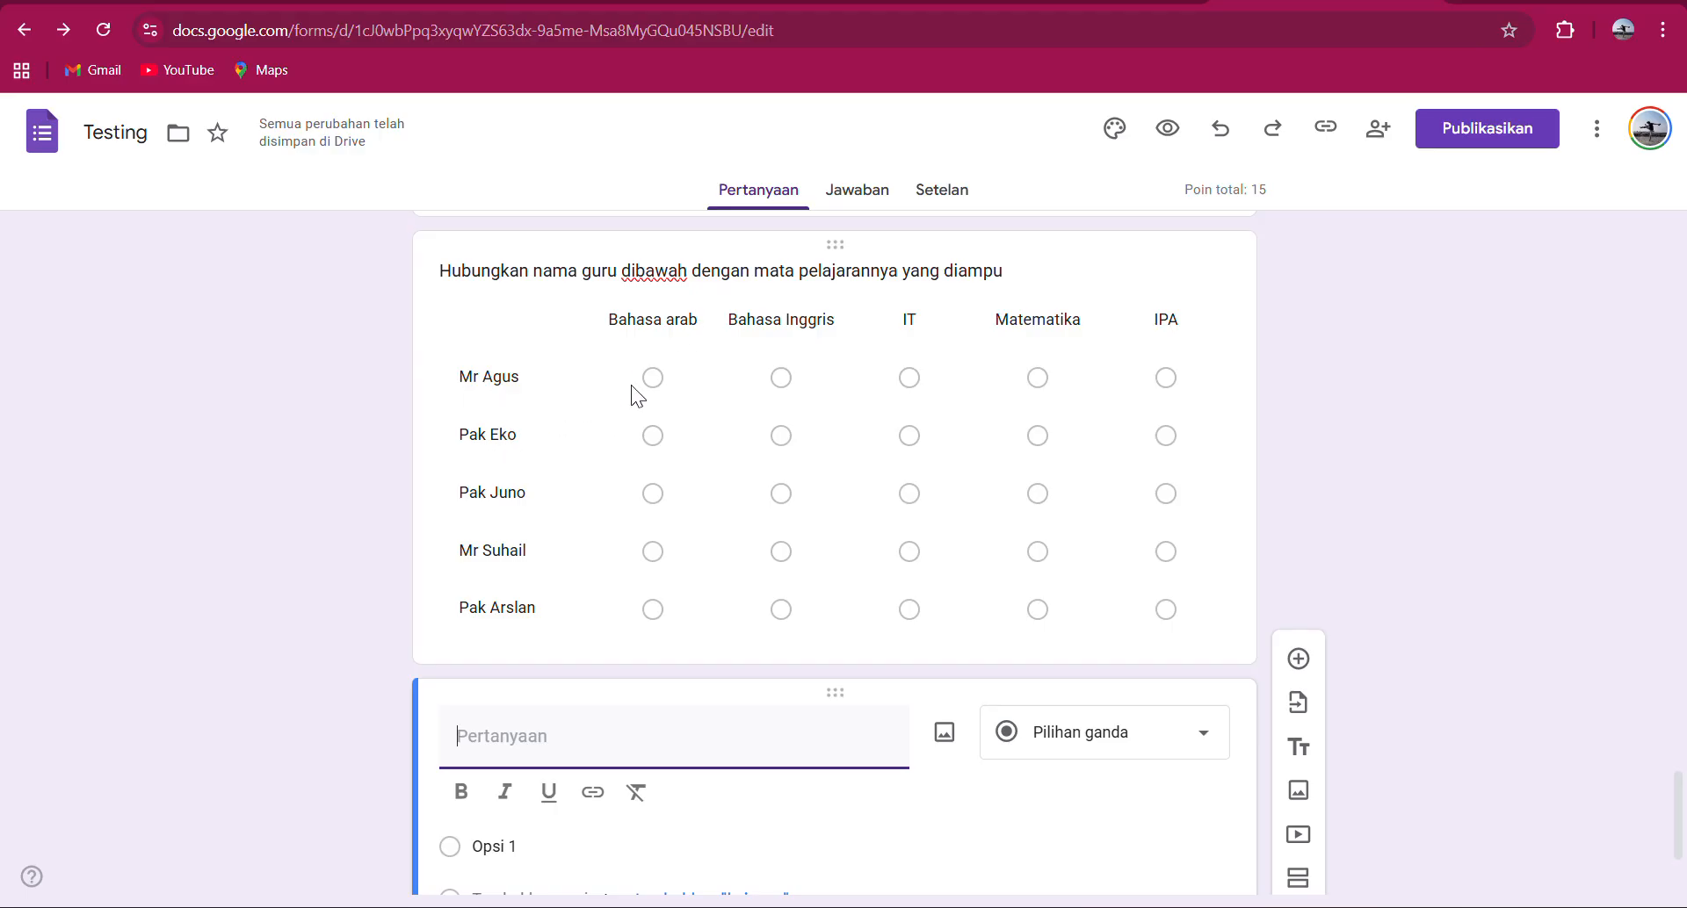
# Replace the title before the teacher's name in the grid's fifth row with "Ustadz".
pyautogui.click(447, 415)
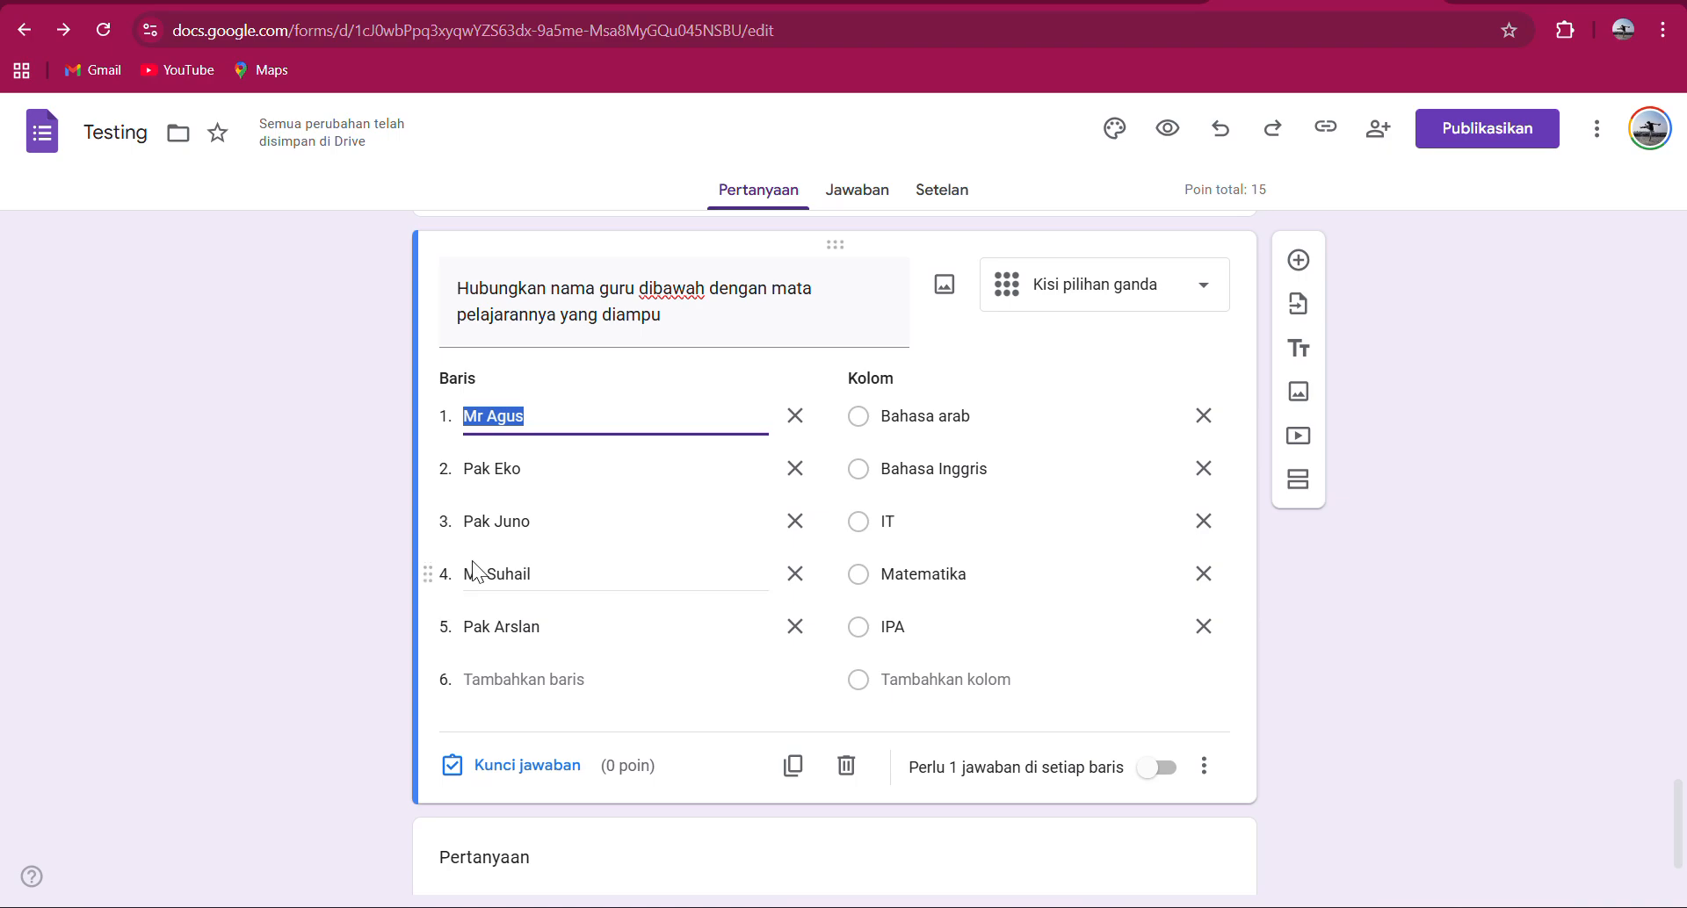
pyautogui.click(481, 624)
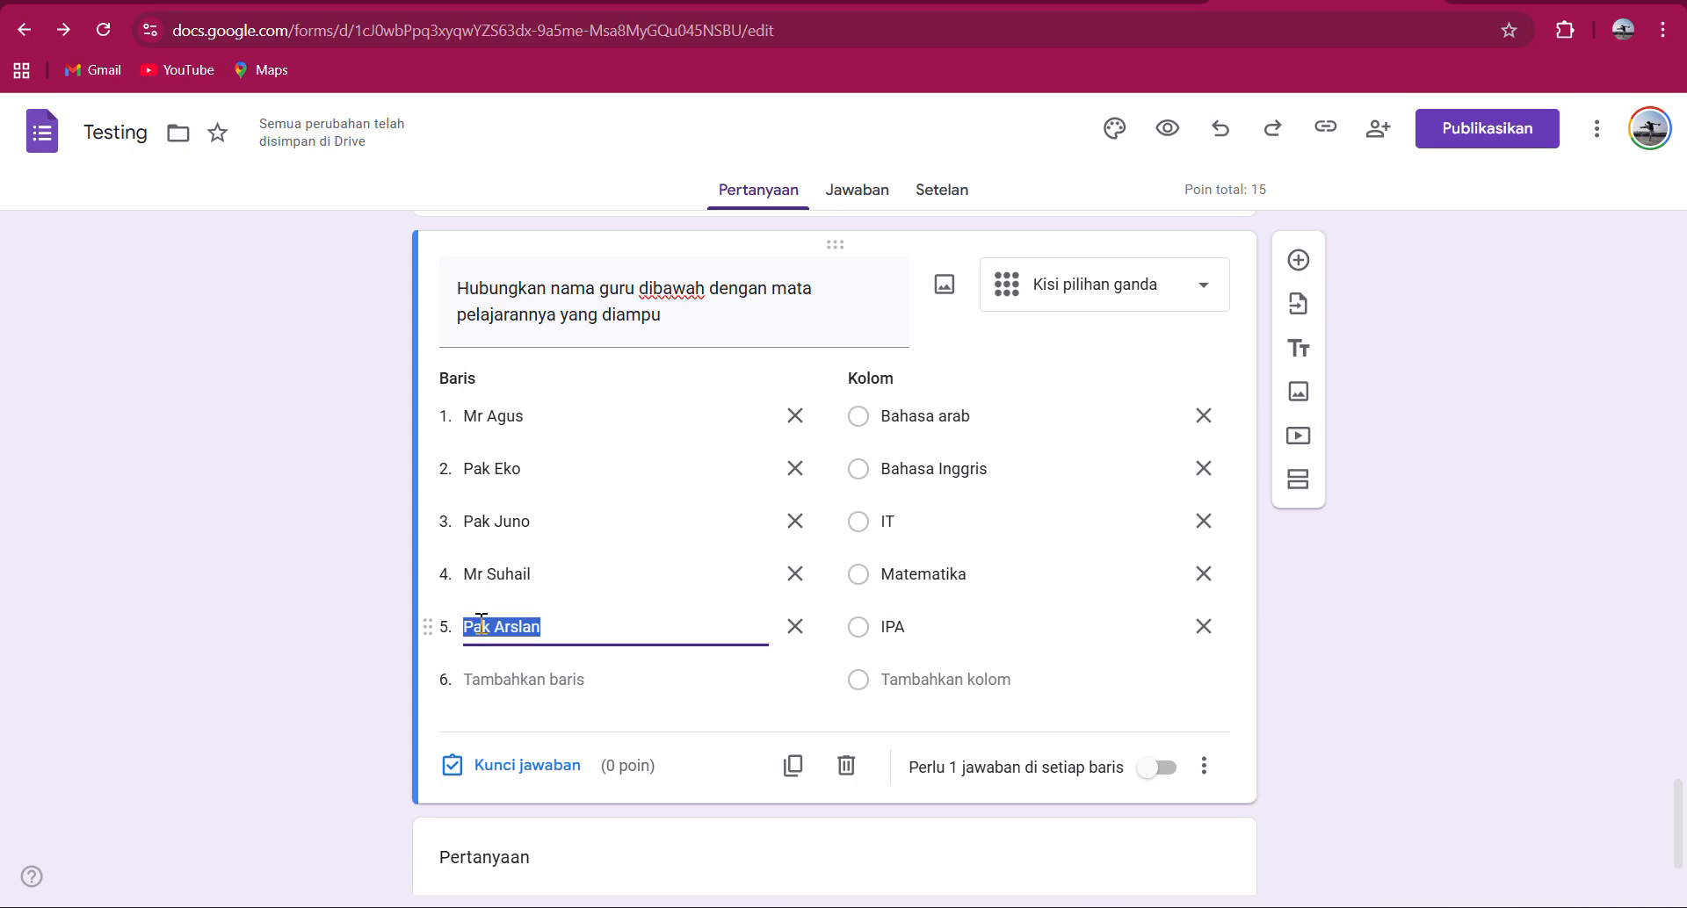
pyautogui.click(490, 626)
pyautogui.press('BackSpace')
pyautogui.press('BackSpace')
pyautogui.press('BackSpace')
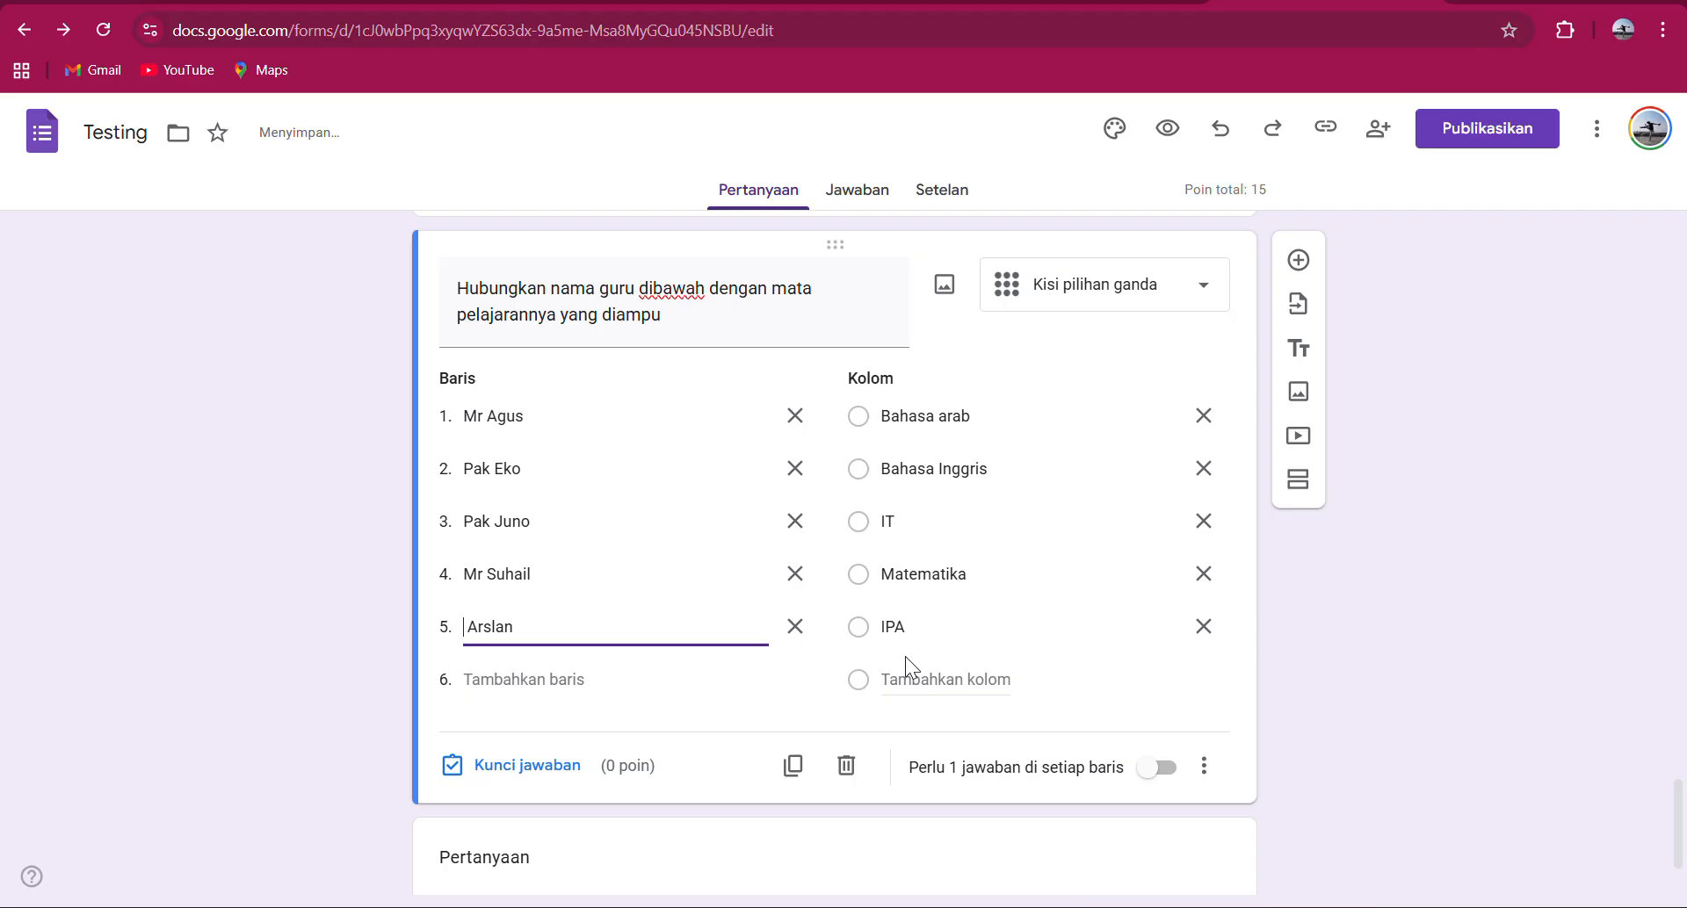
pyautogui.write('Ustadz')
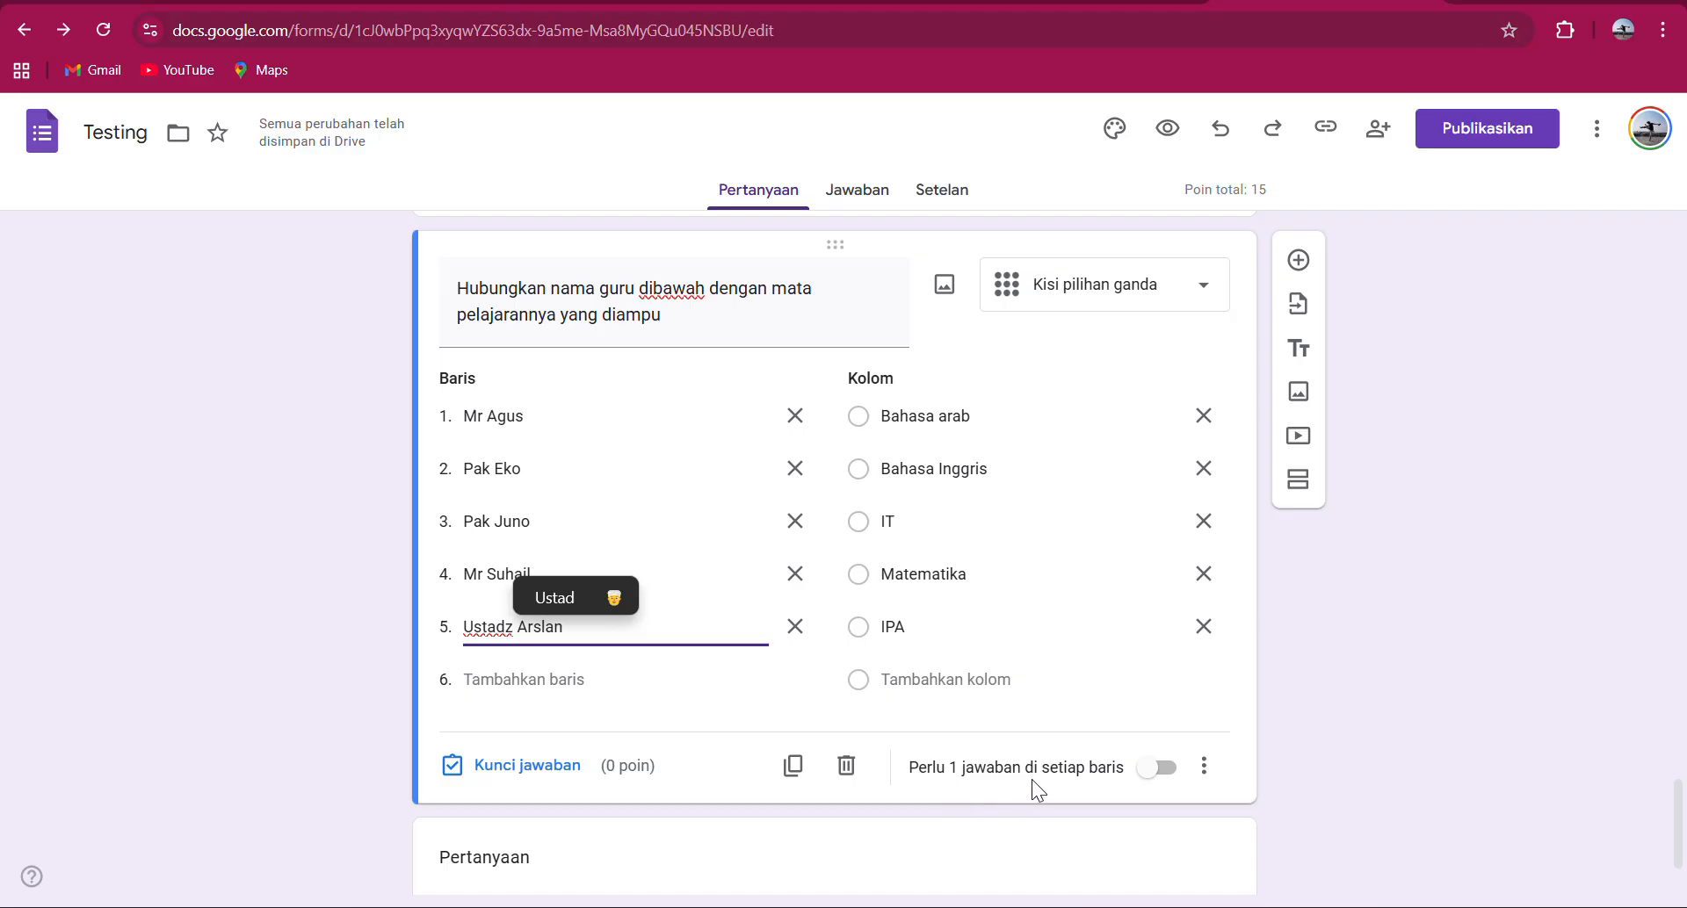
# Require one answer in every row of the grid and limit it to one answer per column.
pyautogui.click(1154, 774)
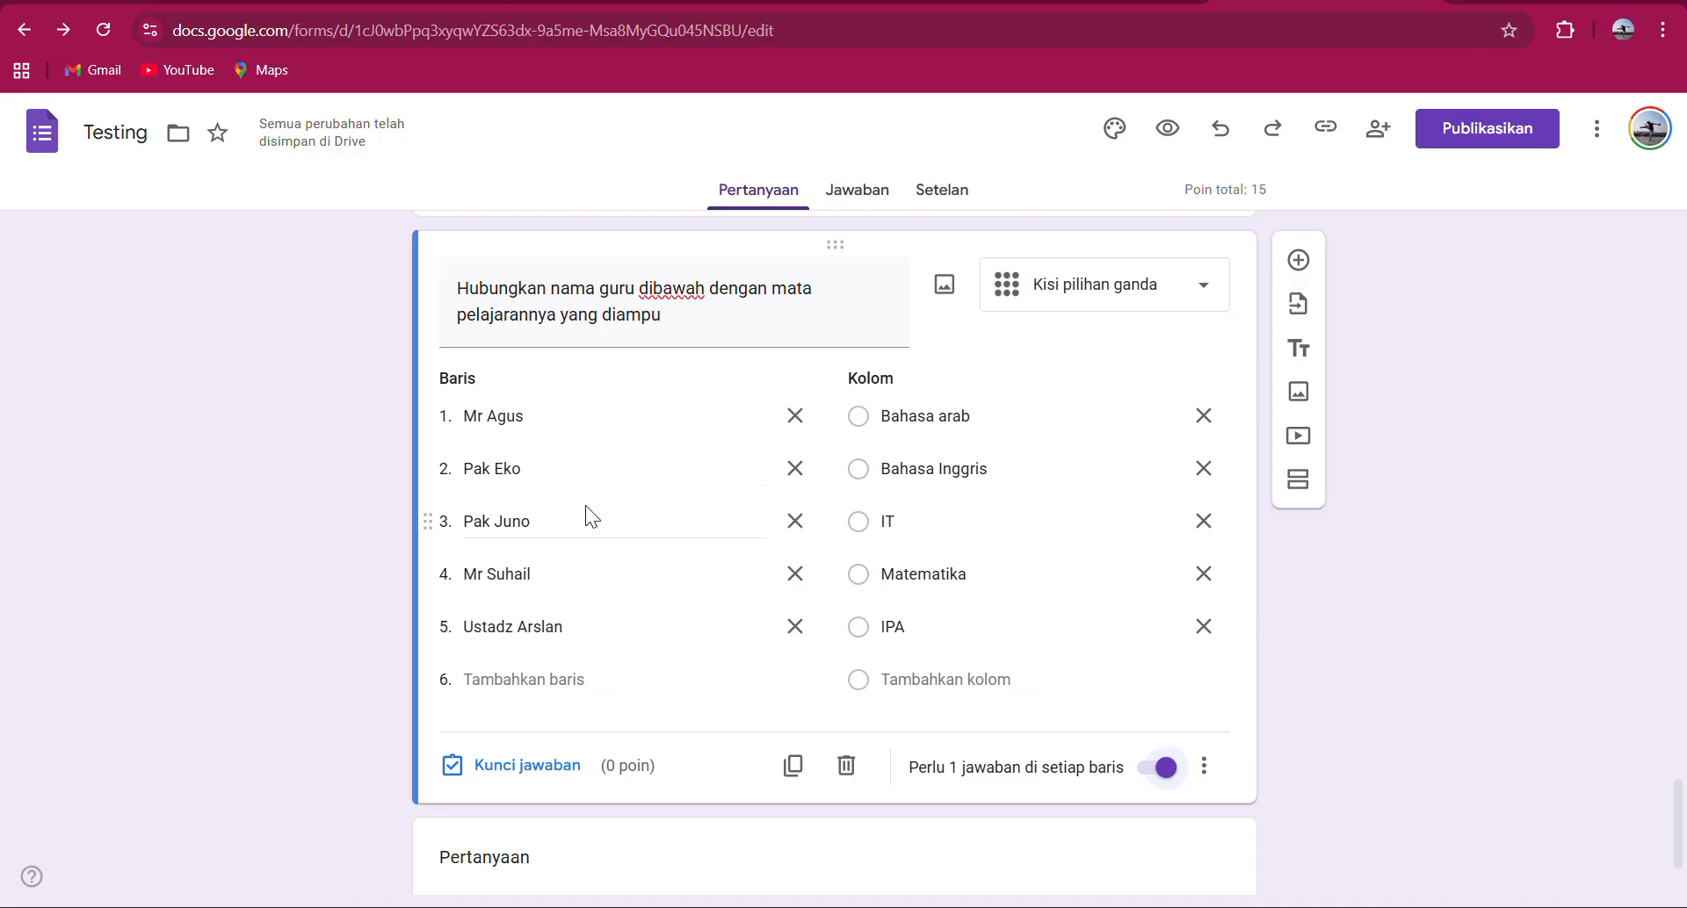
pyautogui.click(1204, 766)
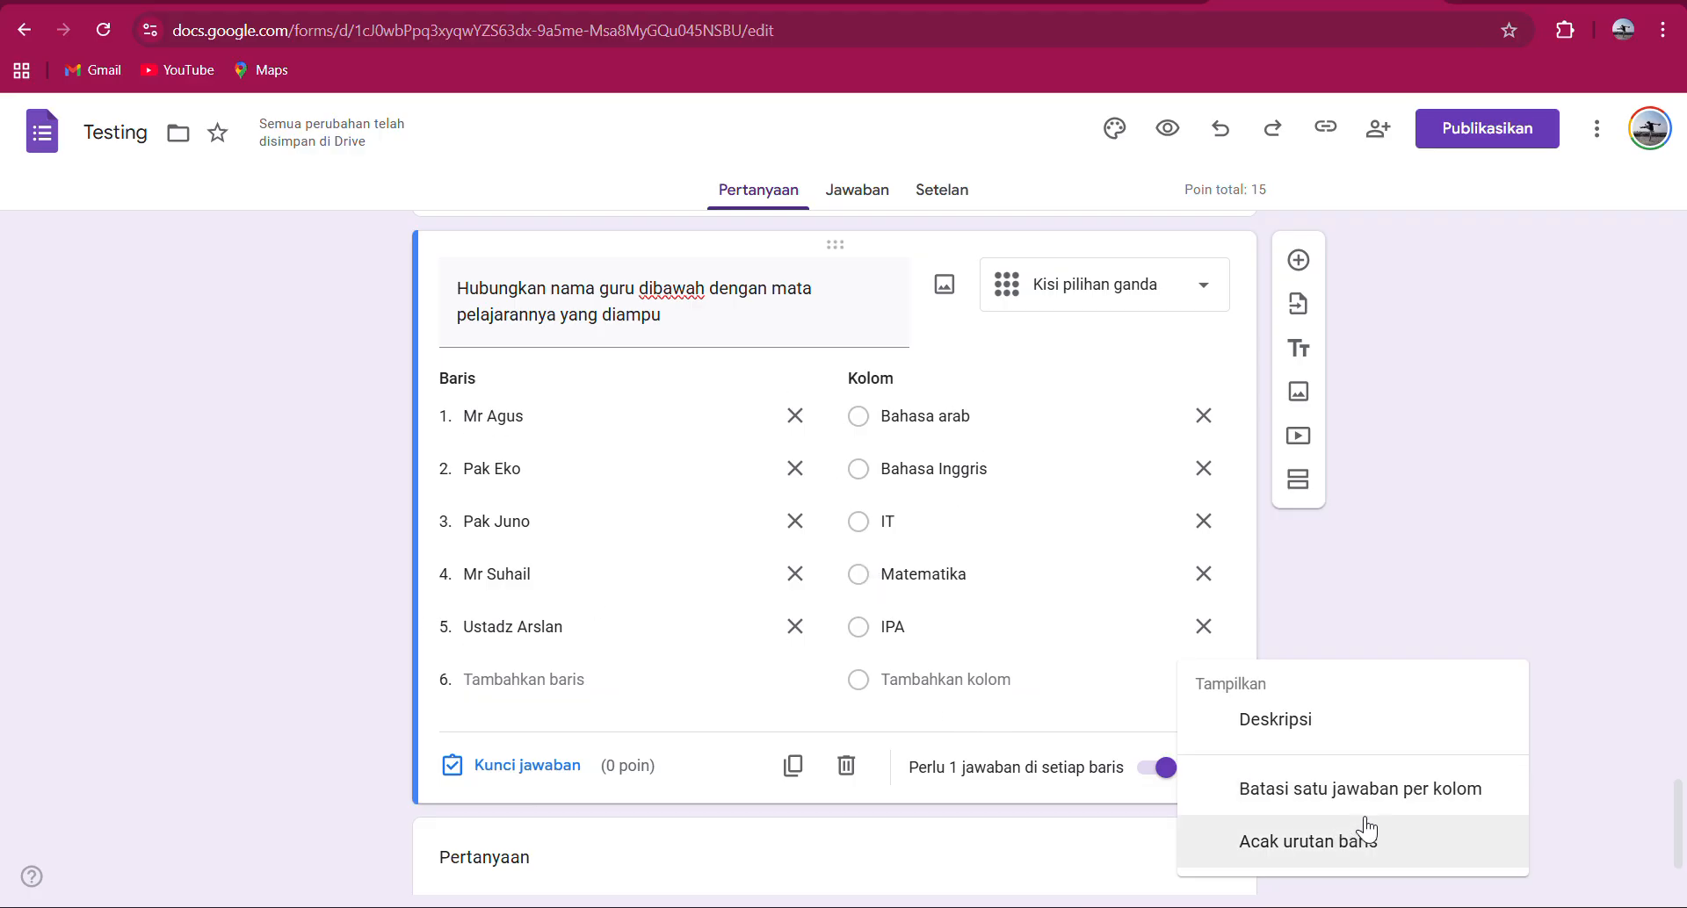
pyautogui.click(1413, 795)
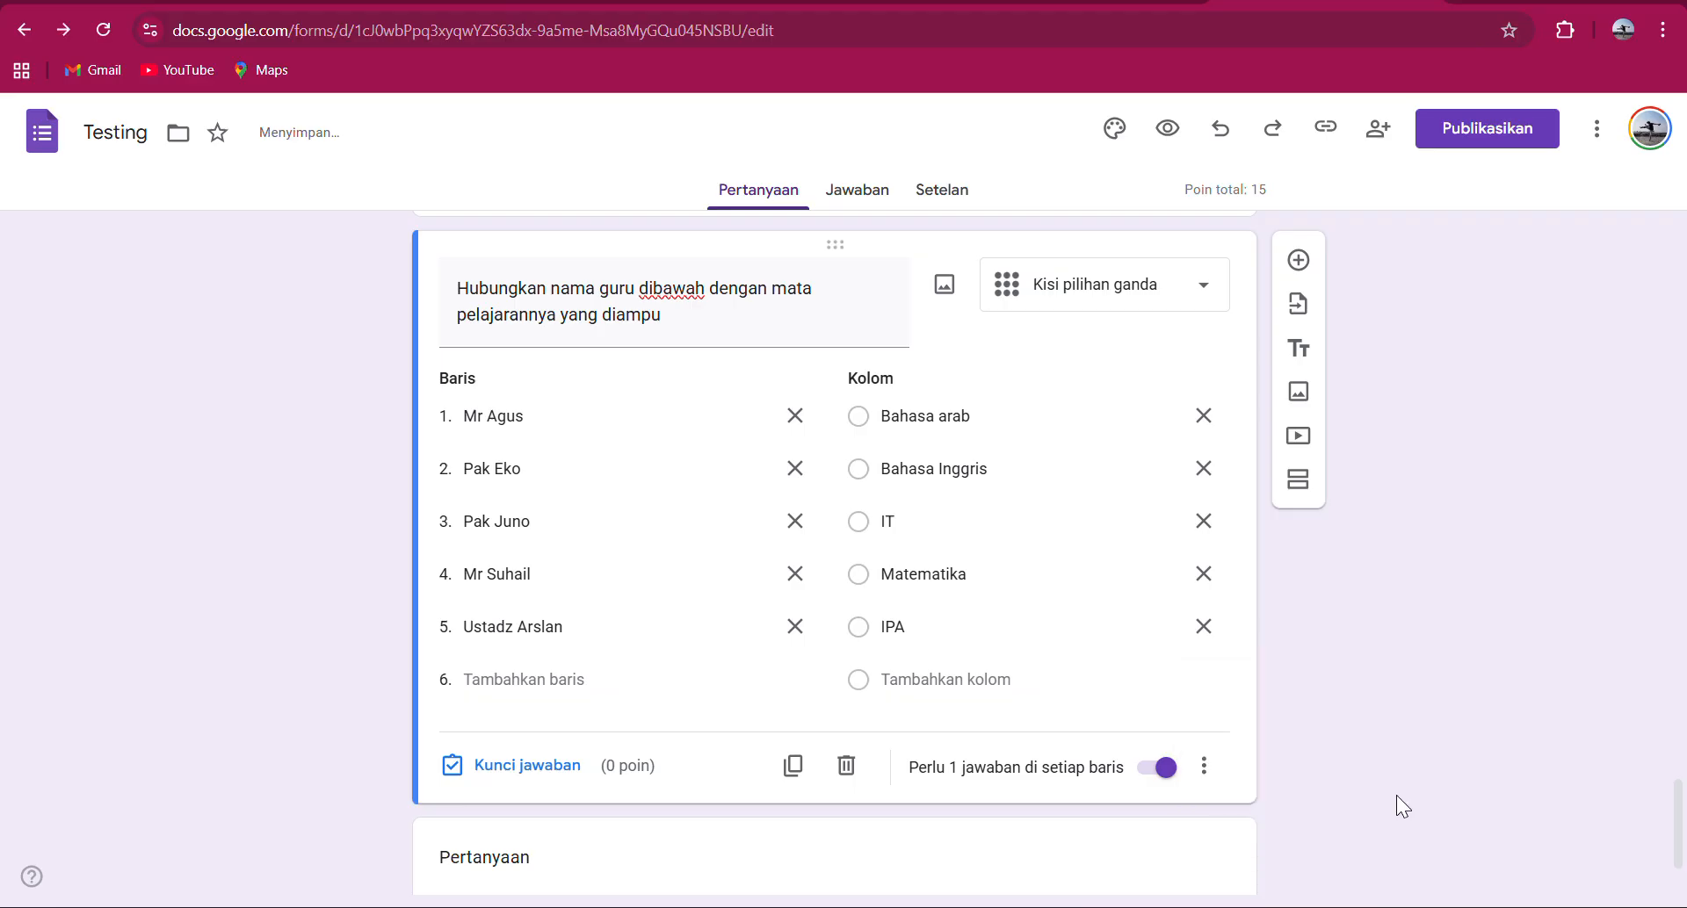
# Change the blank question below the grid to the Tanggal question type.
pyautogui.scroll(-1, 1002, 621)
pyautogui.scroll(-1, 967, 667)
pyautogui.click(941, 723)
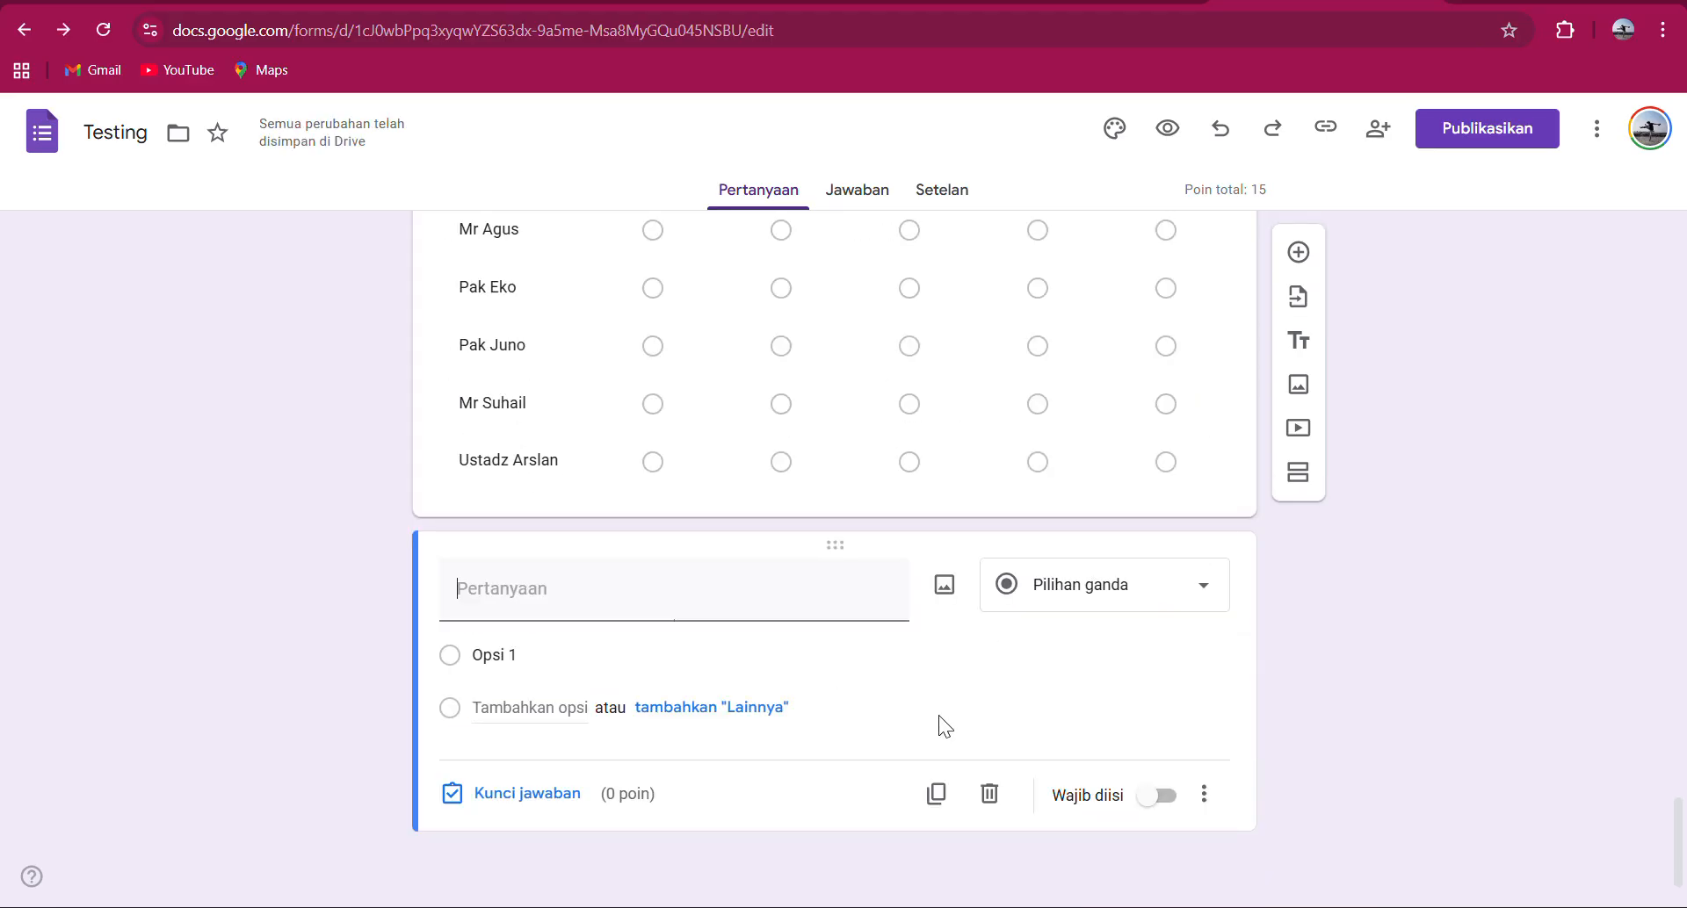
pyautogui.click(1165, 609)
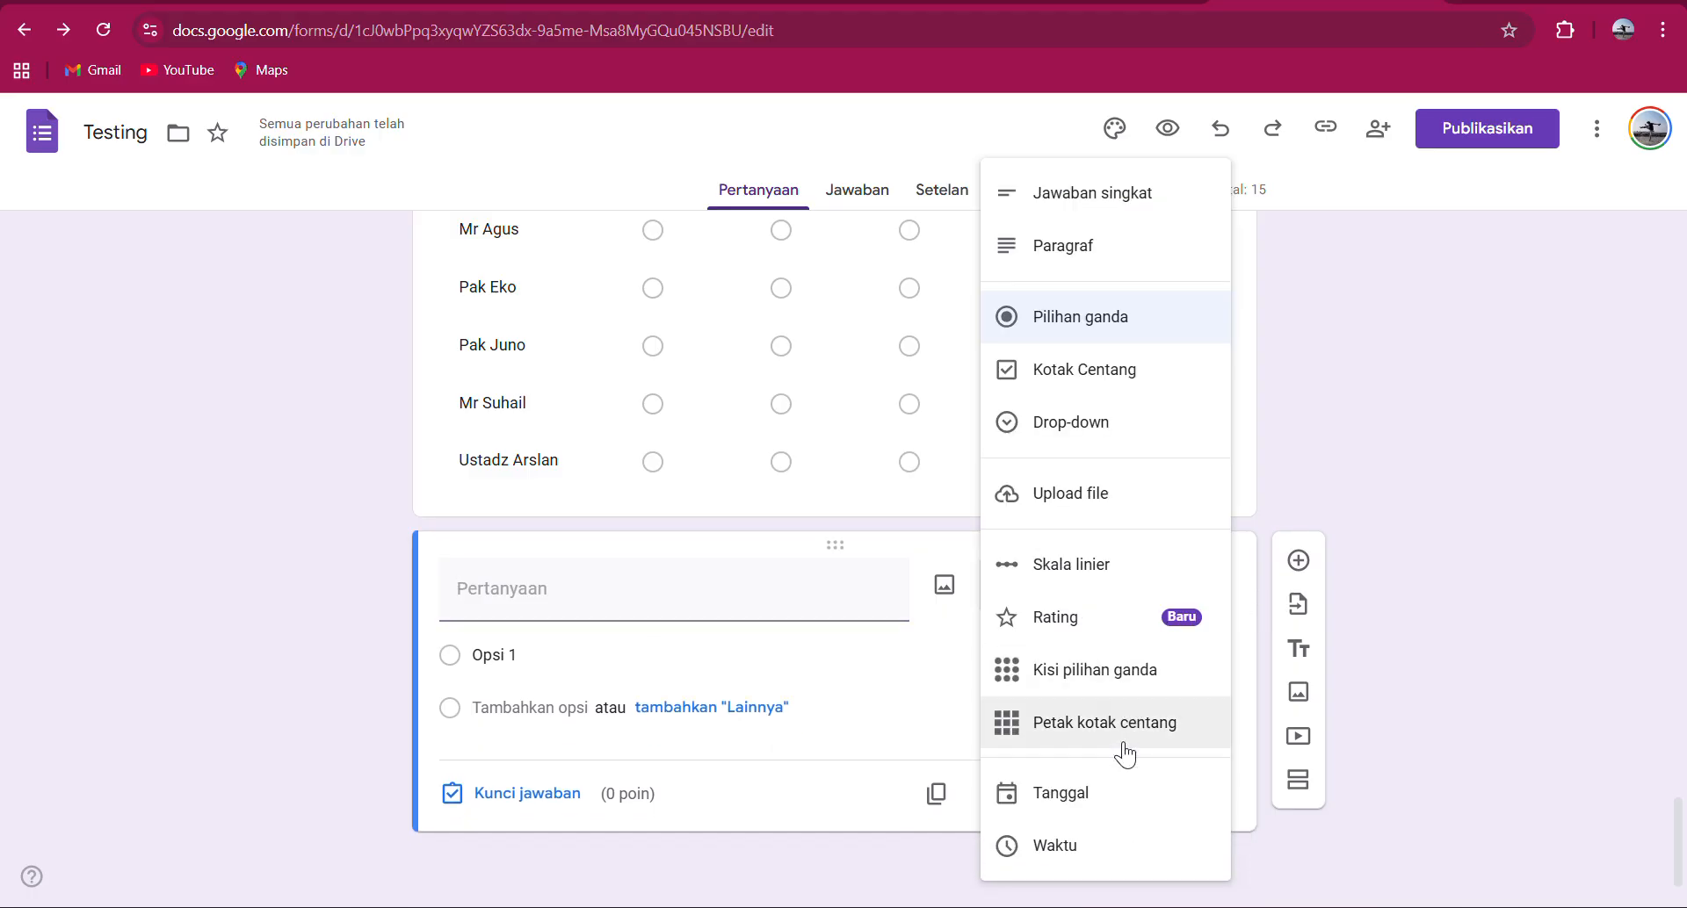
pyautogui.click(1114, 796)
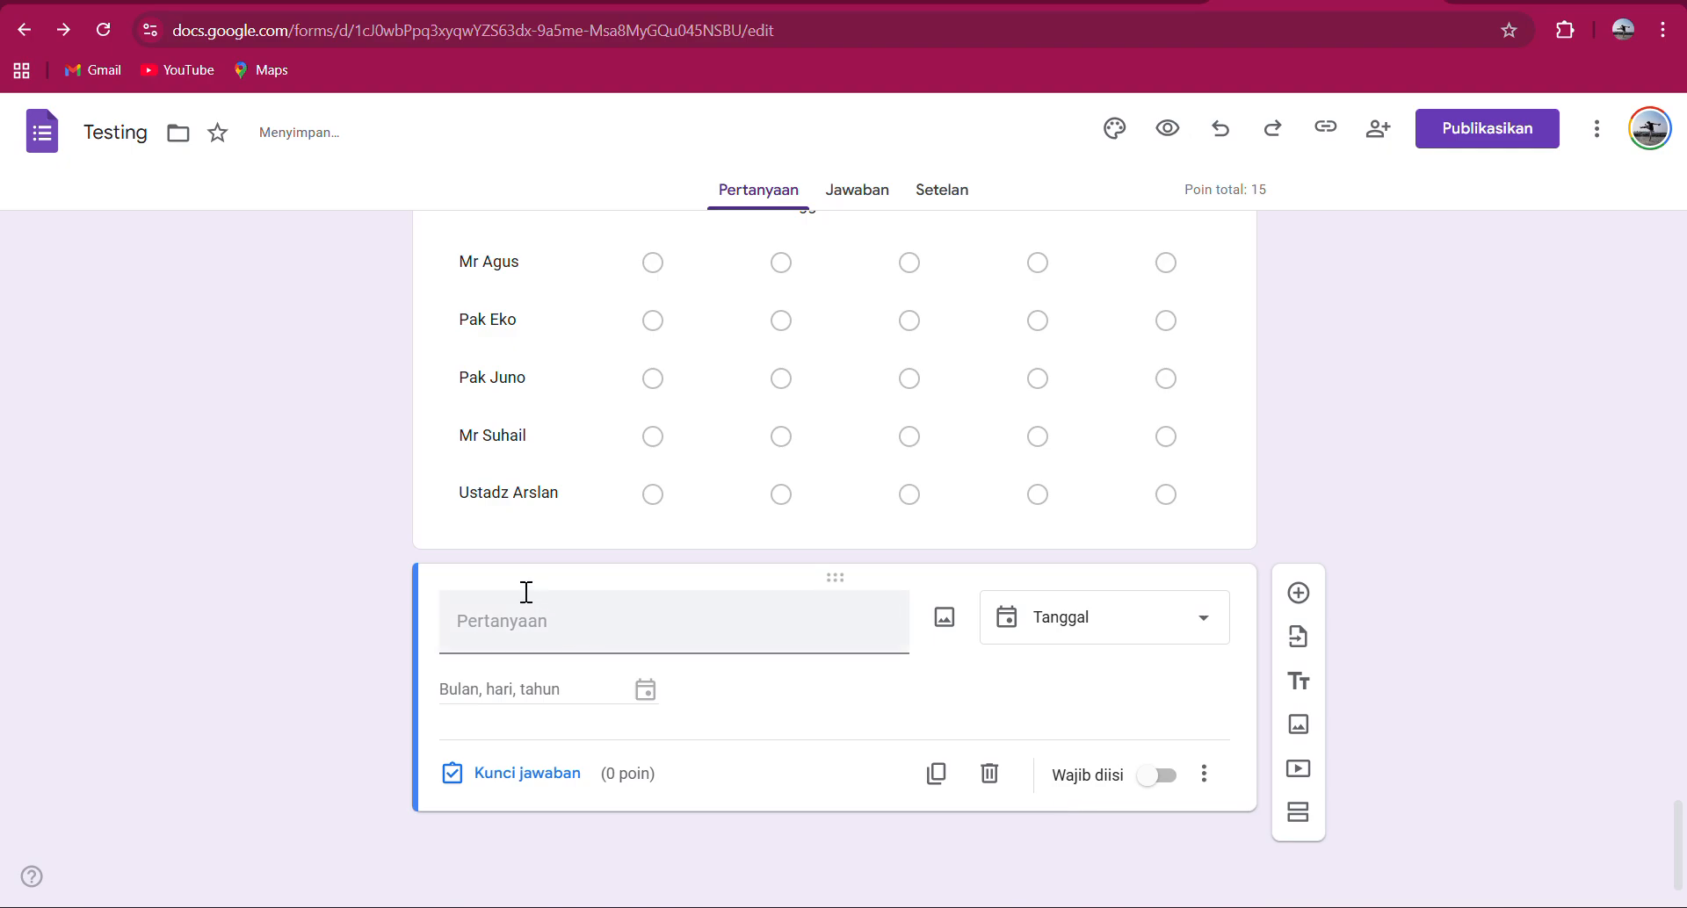
# Title the date question "Tanggal Lahir Anda".
pyautogui.click(561, 618)
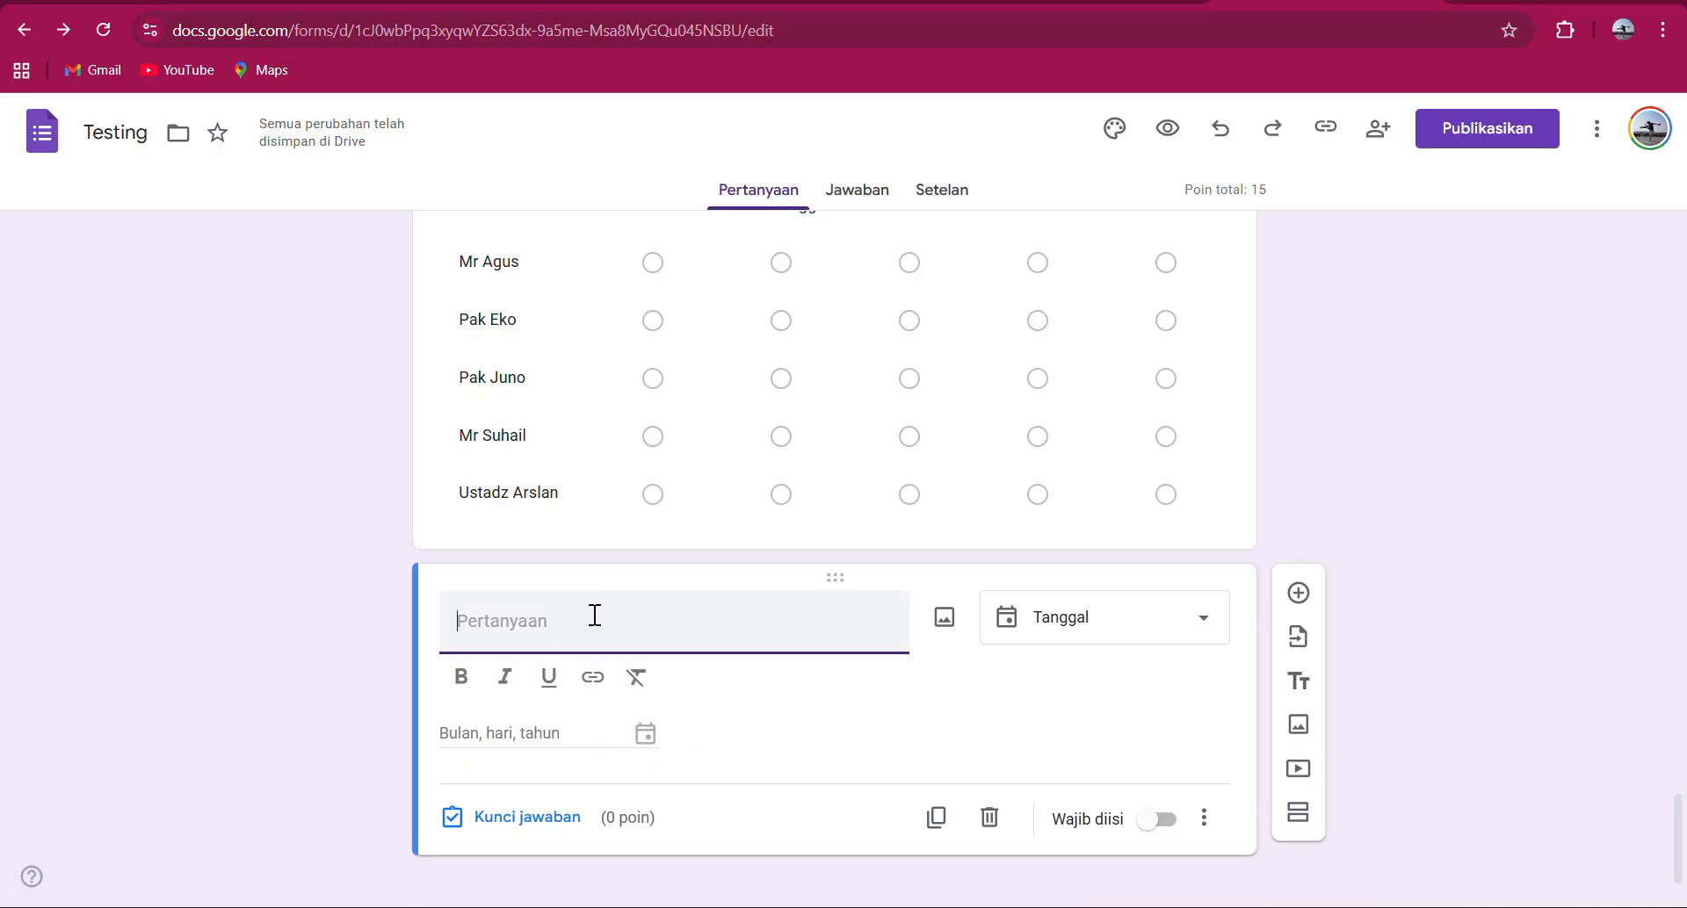
pyautogui.write('Tanggal')
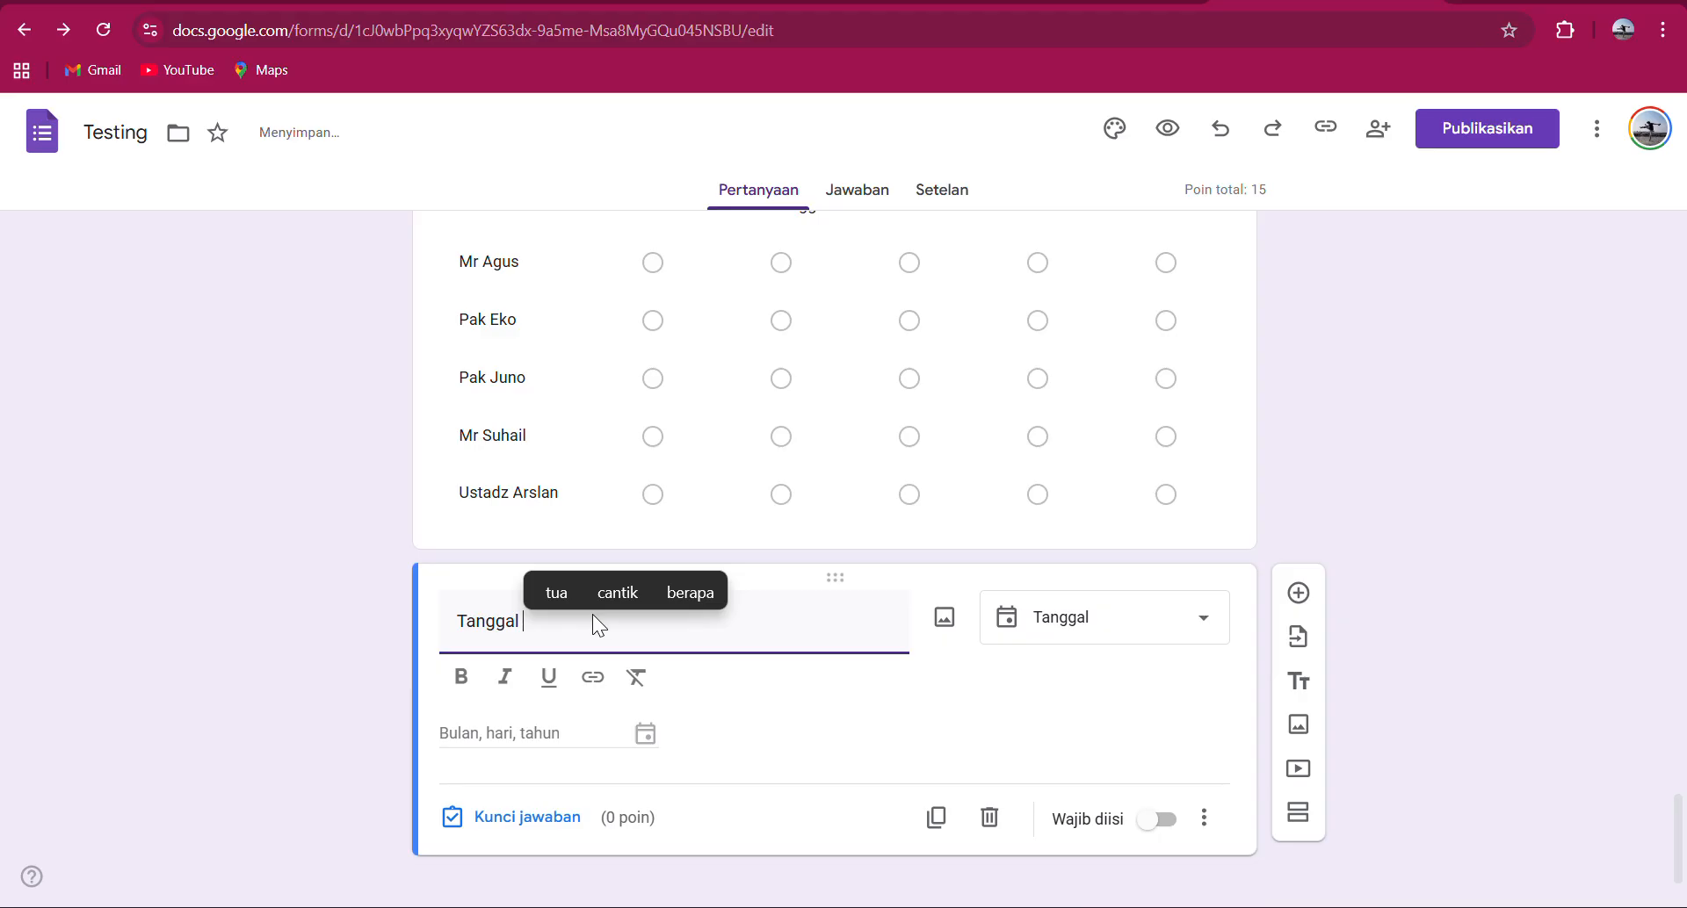
pyautogui.write('Lah')
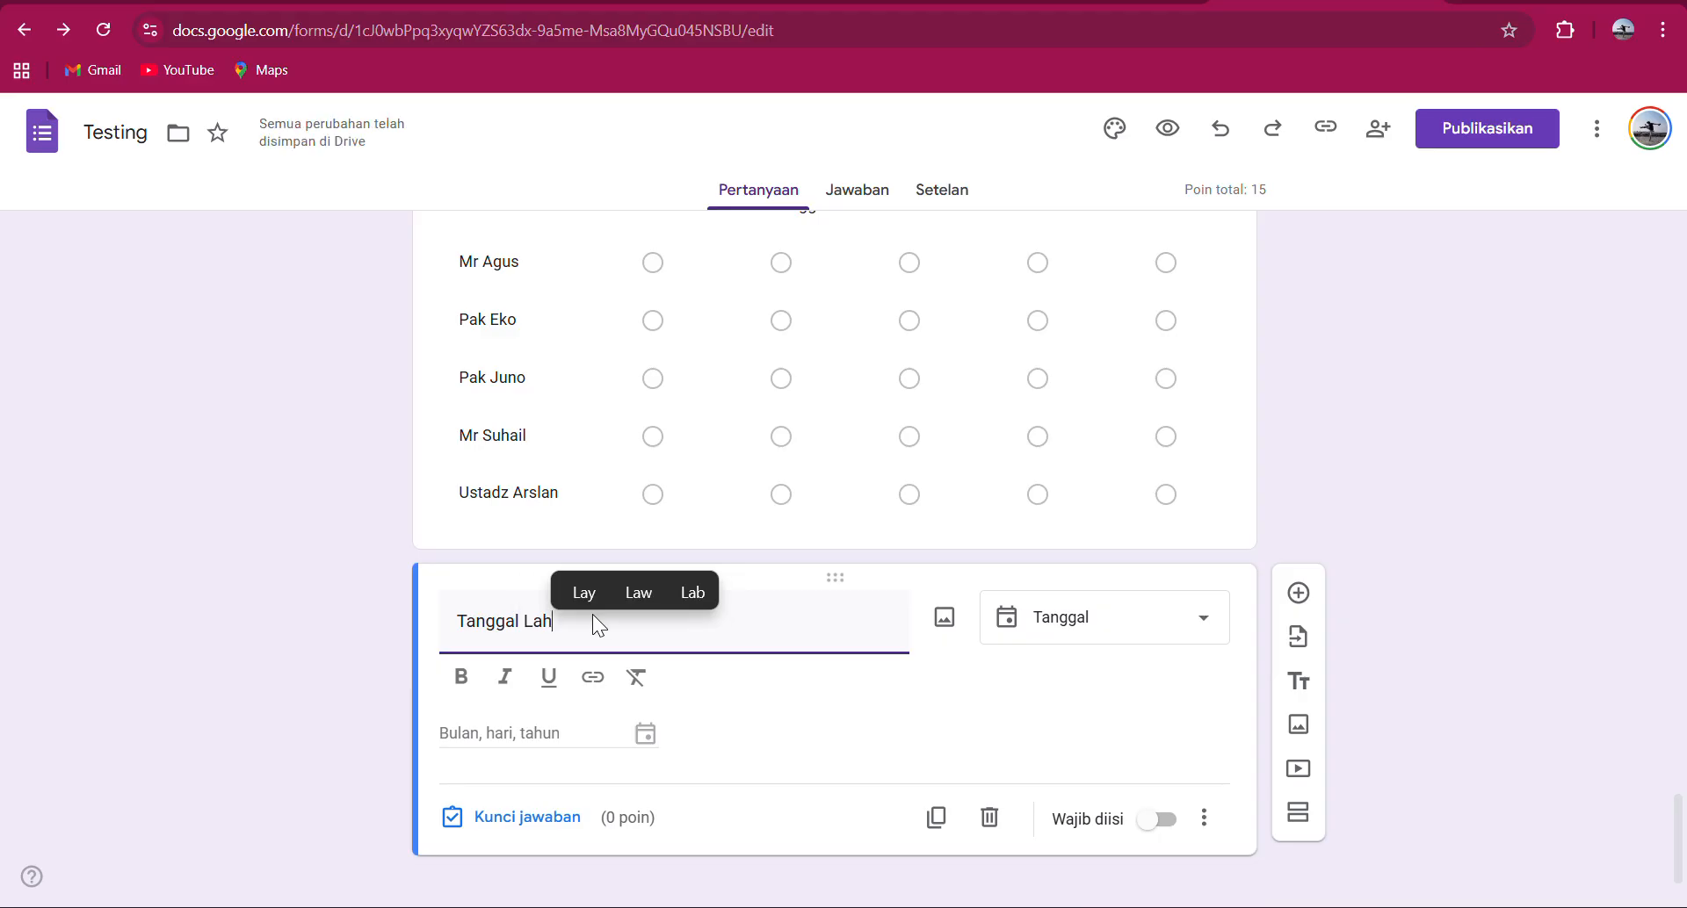
pyautogui.write('ir Anda')
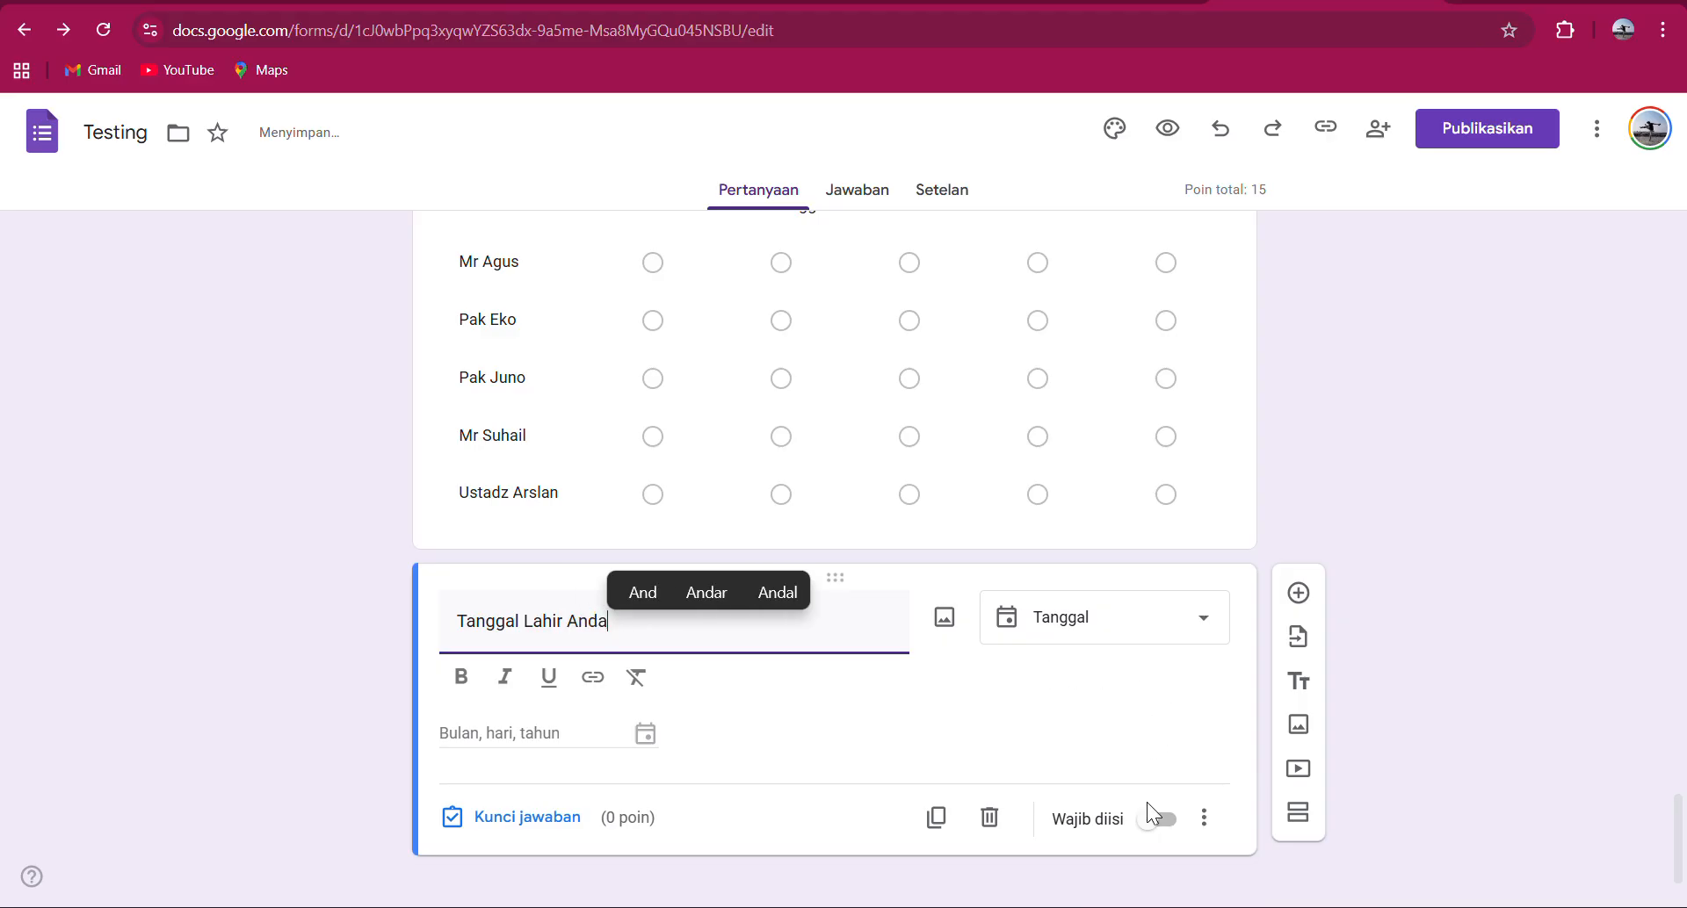
# Add another question below "Tanggal Lahir Anda" and set its type to Waktu.
pyautogui.click(1299, 592)
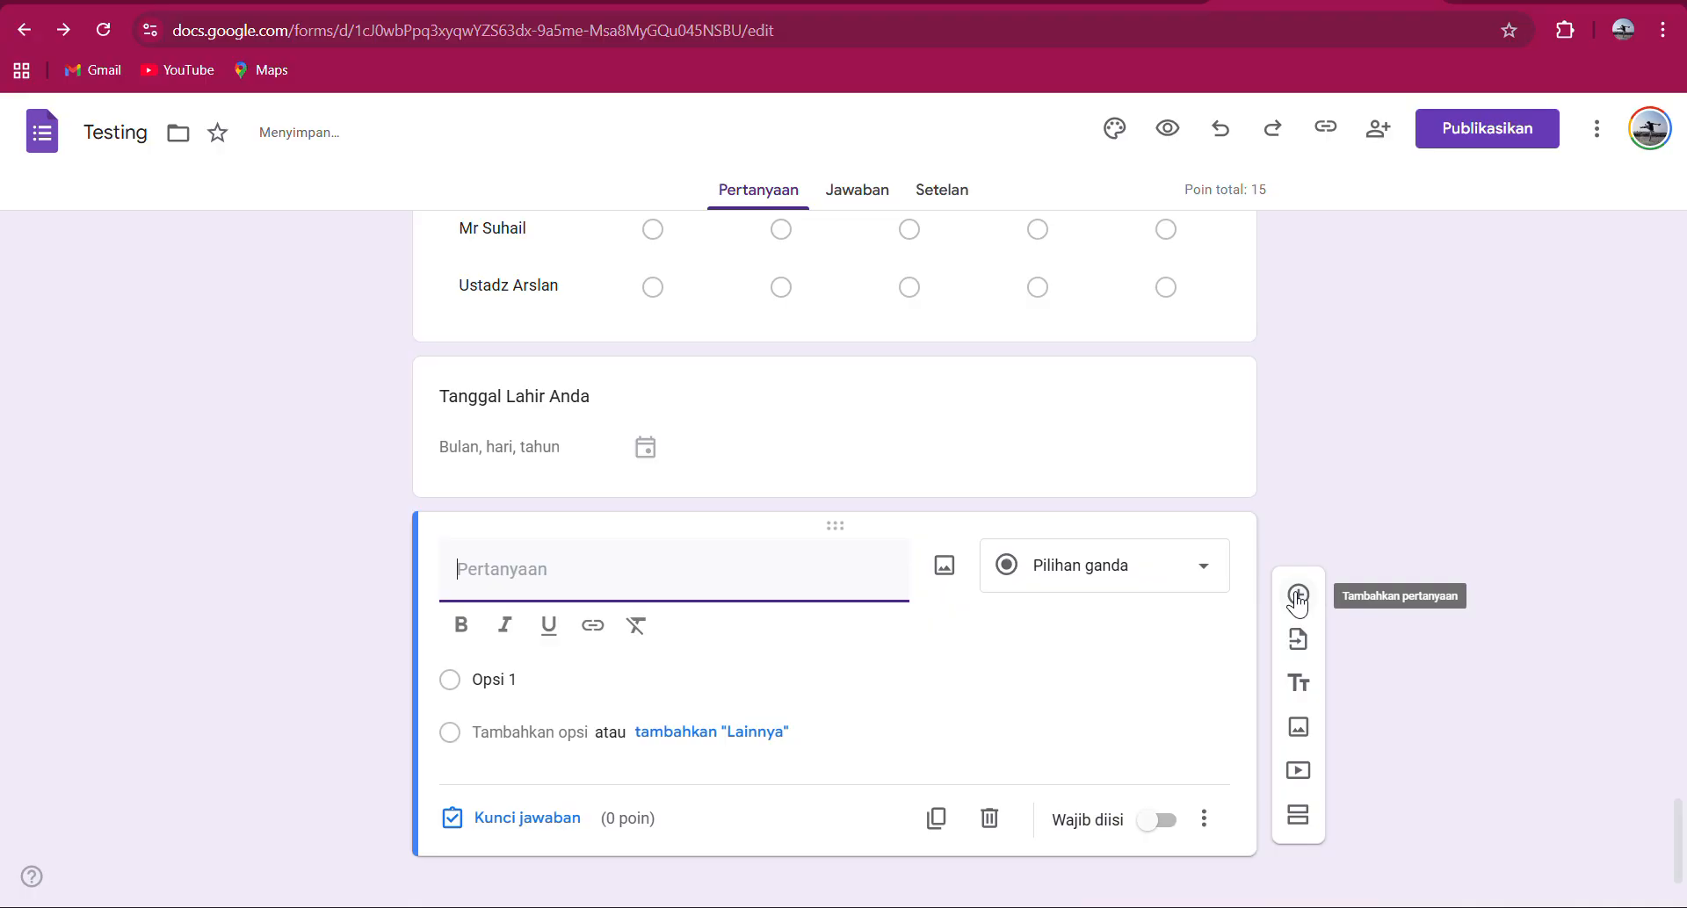
pyautogui.click(1081, 592)
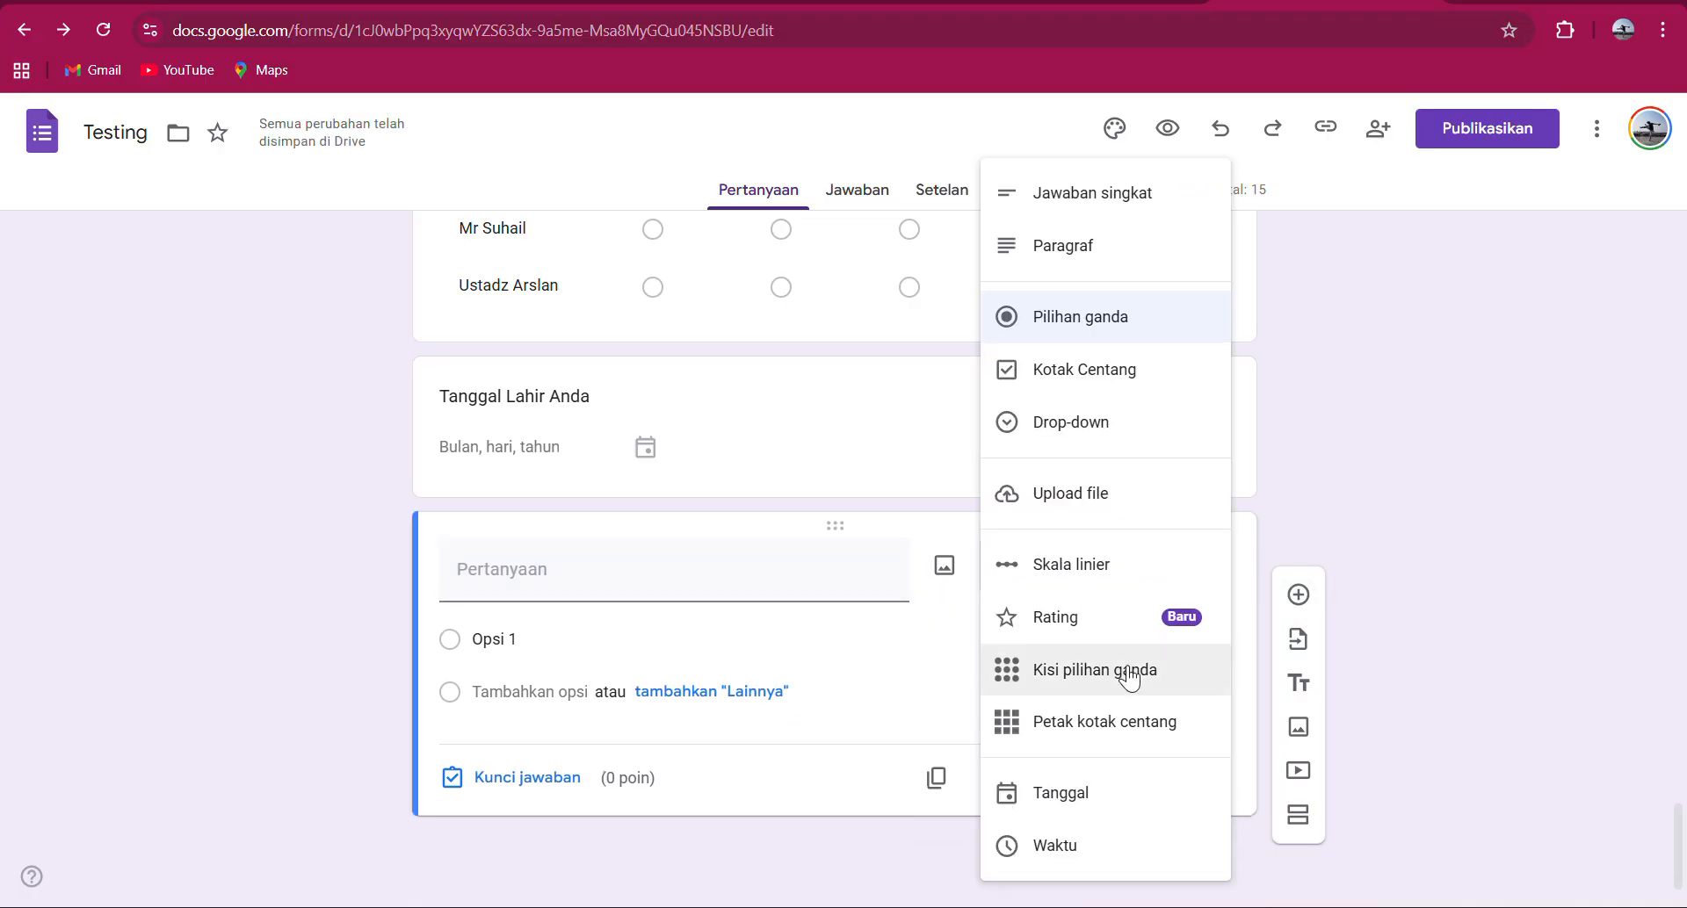
pyautogui.click(1059, 848)
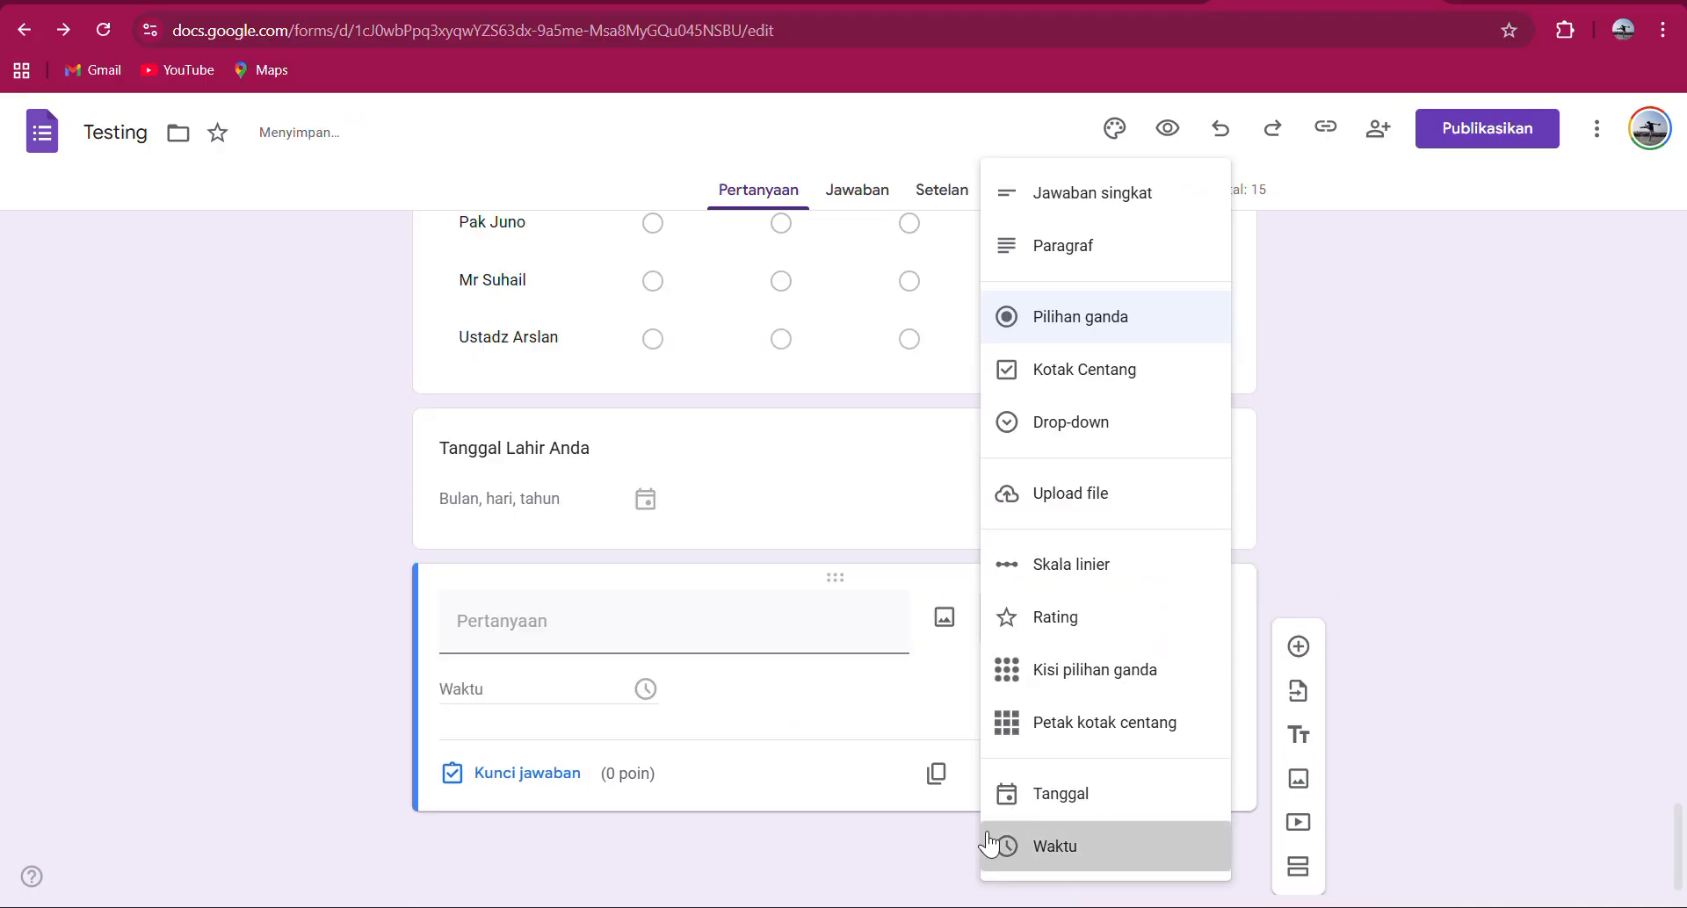
# Title the time question "Jam berapa anda tidur semalam" and make it required.
pyautogui.click(693, 620)
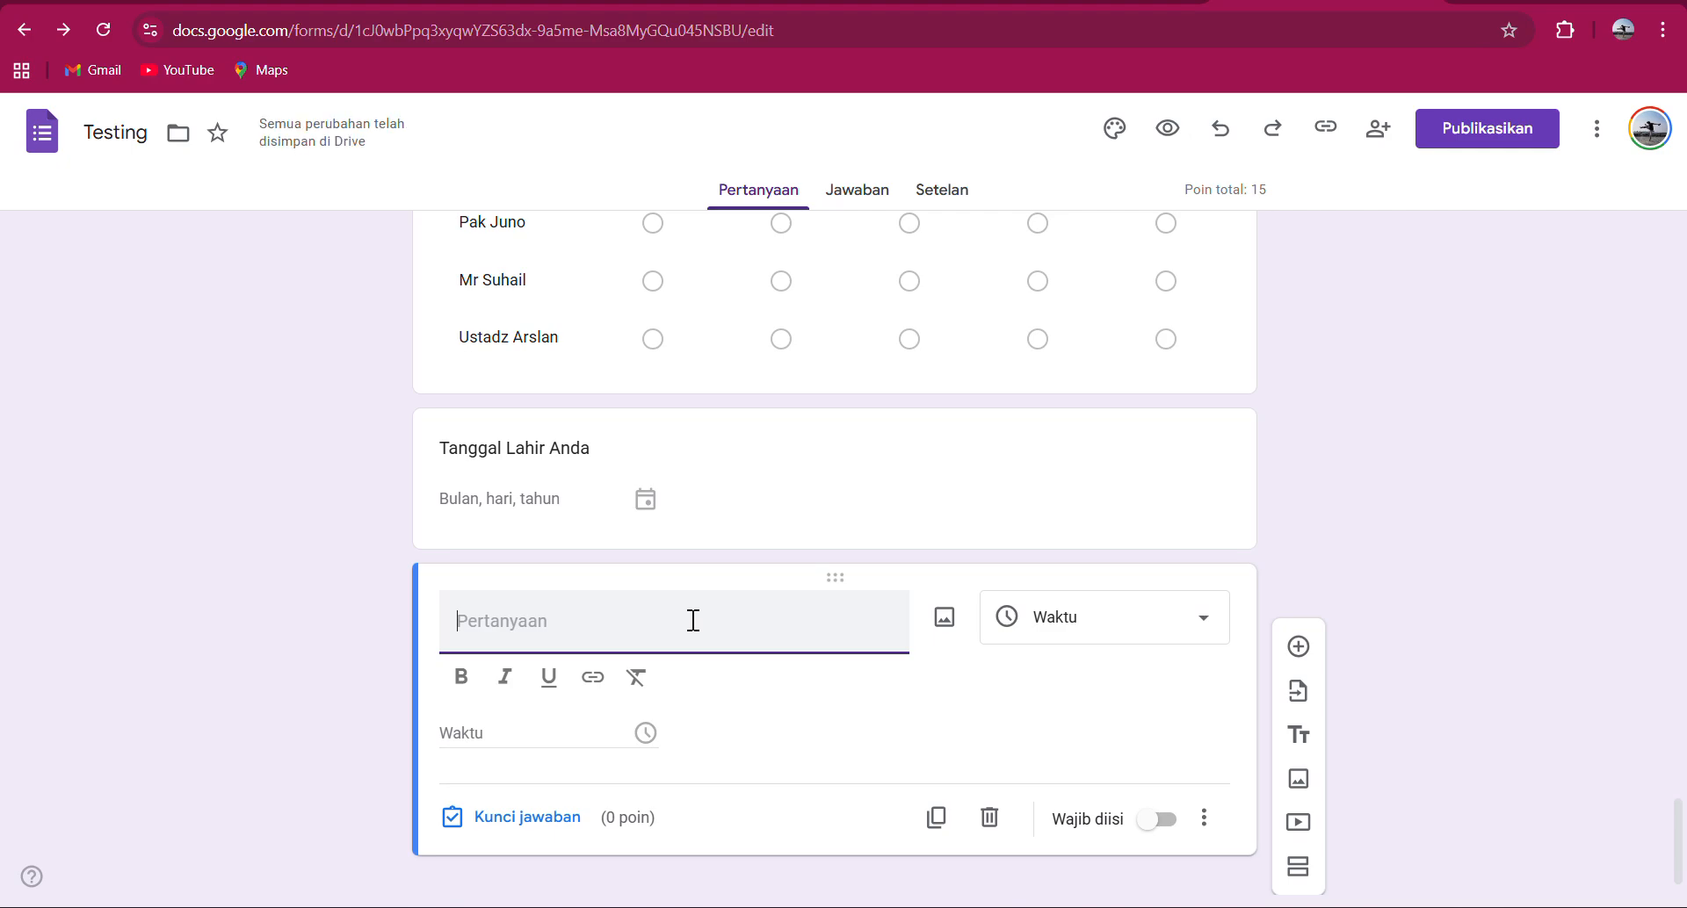
pyautogui.write('JAM')
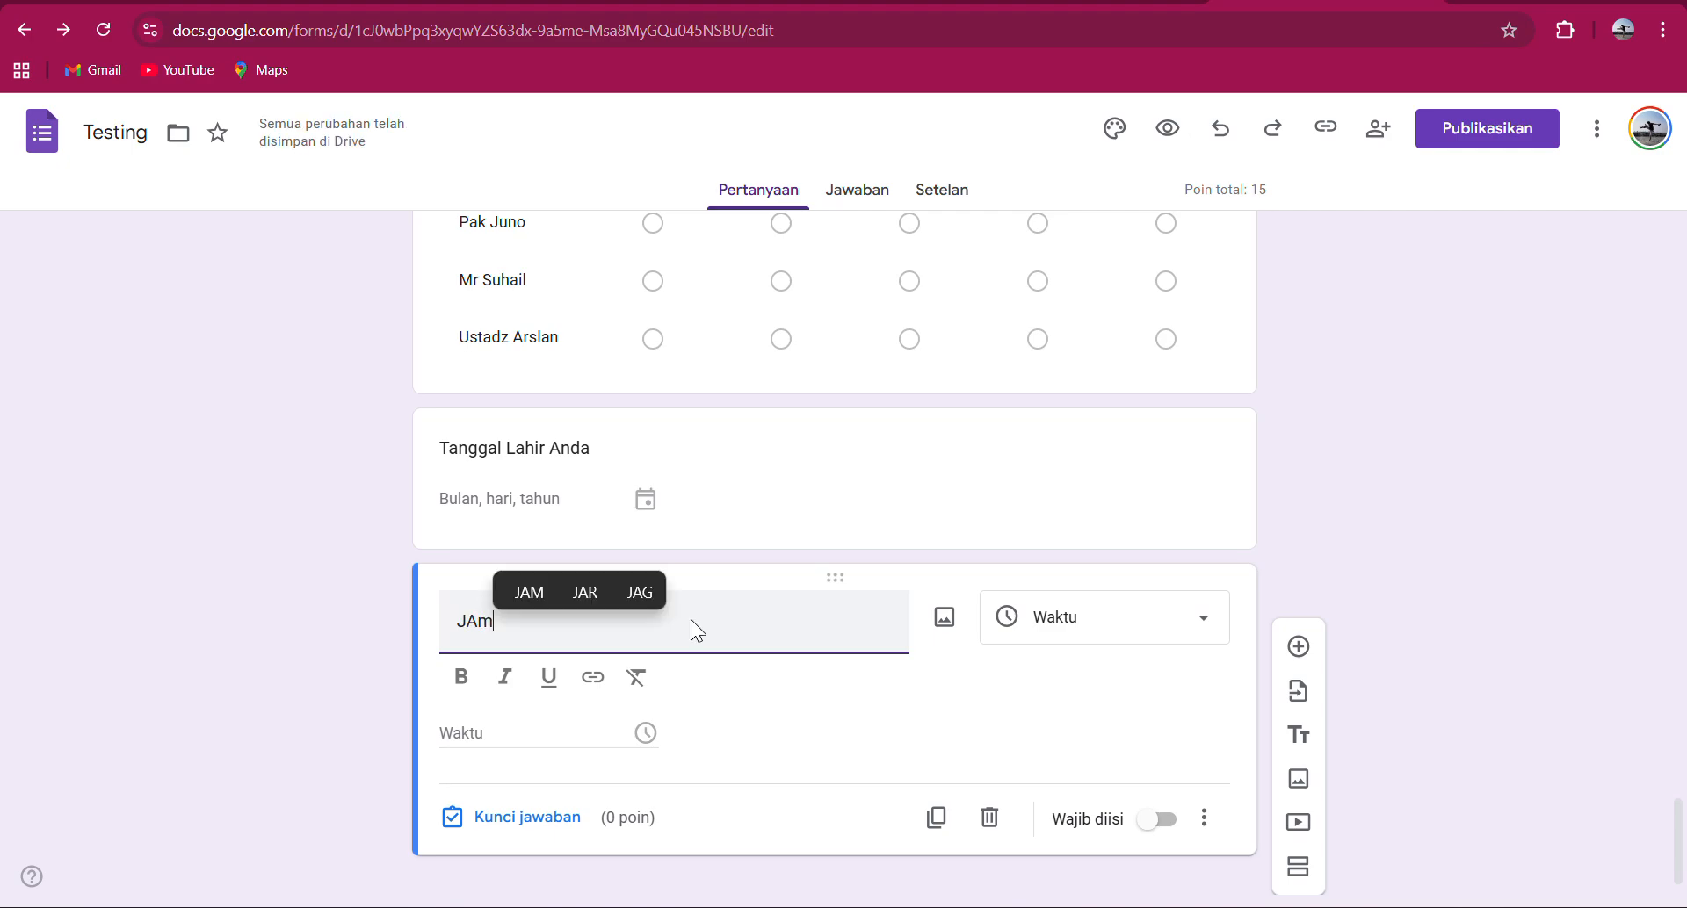
pyautogui.press('BackSpace')
pyautogui.press('BackSpace')
pyautogui.write('am ')
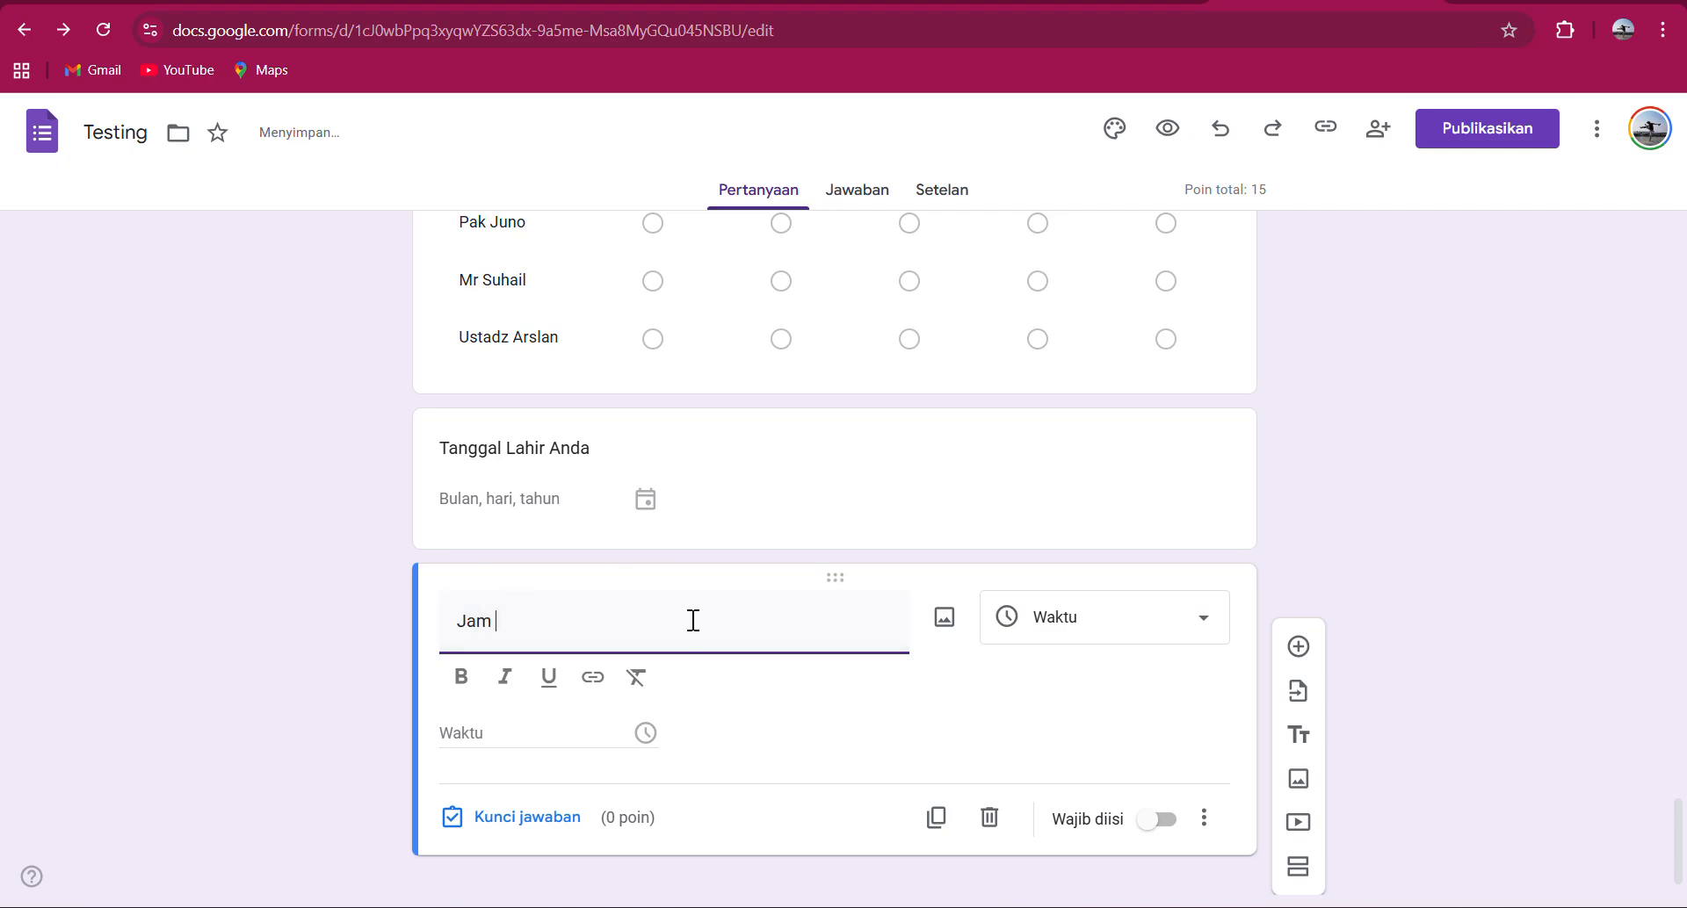
pyautogui.write('berapa ')
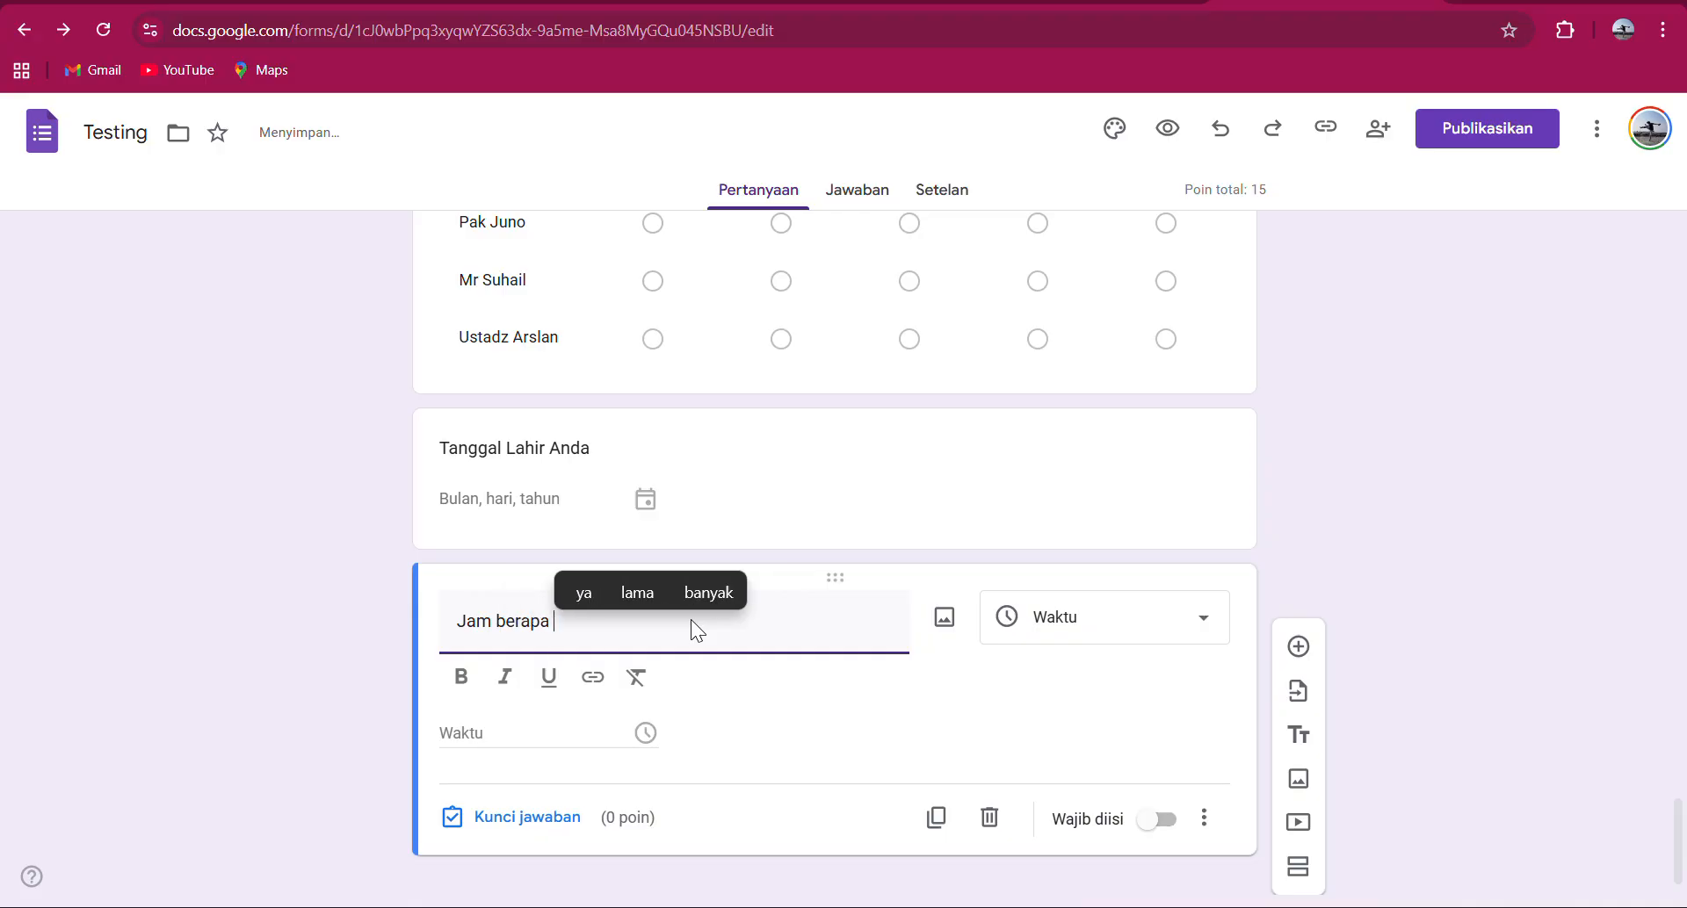
pyautogui.write('and')
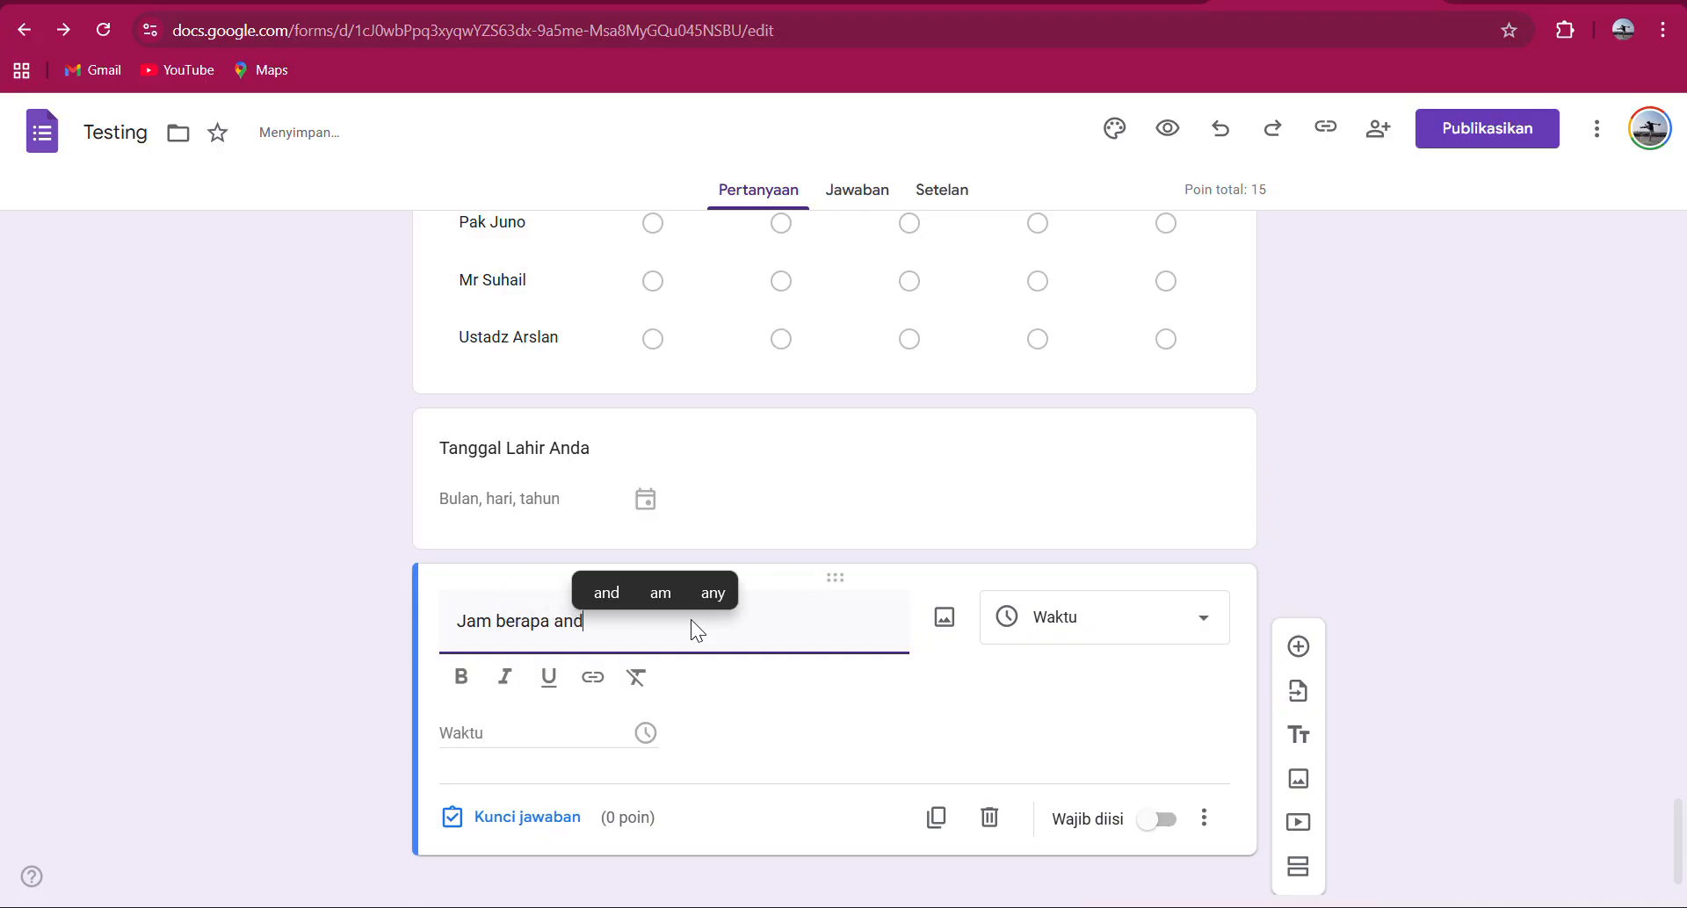
pyautogui.write('a tidur ')
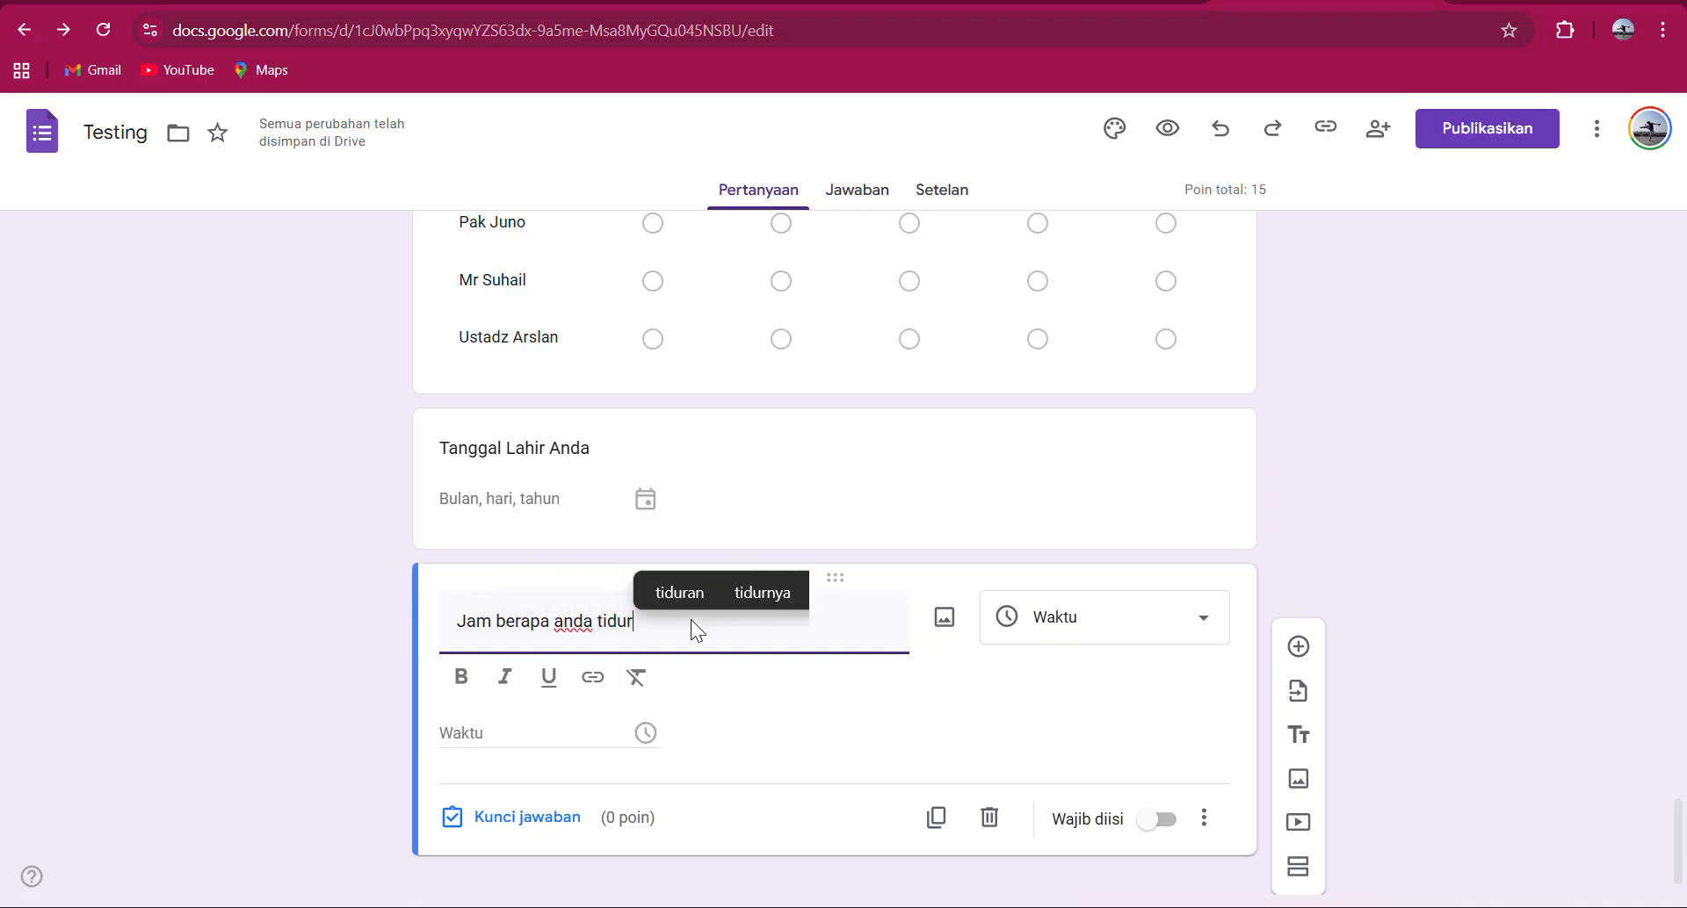
pyautogui.write('semalam')
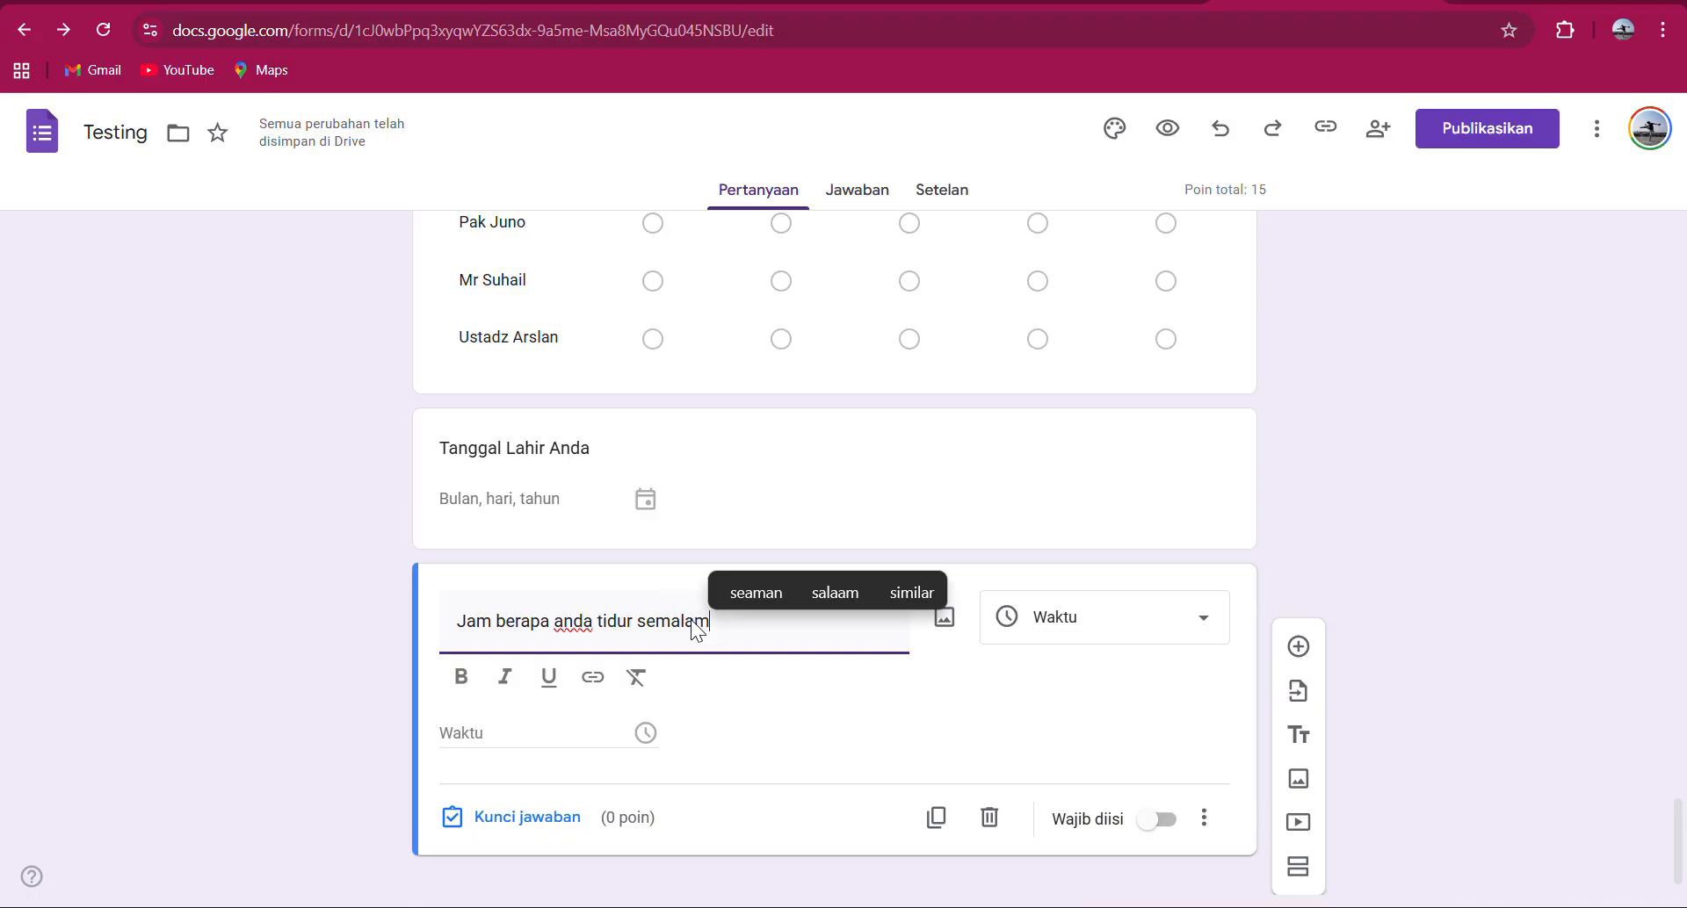
pyautogui.click(1139, 810)
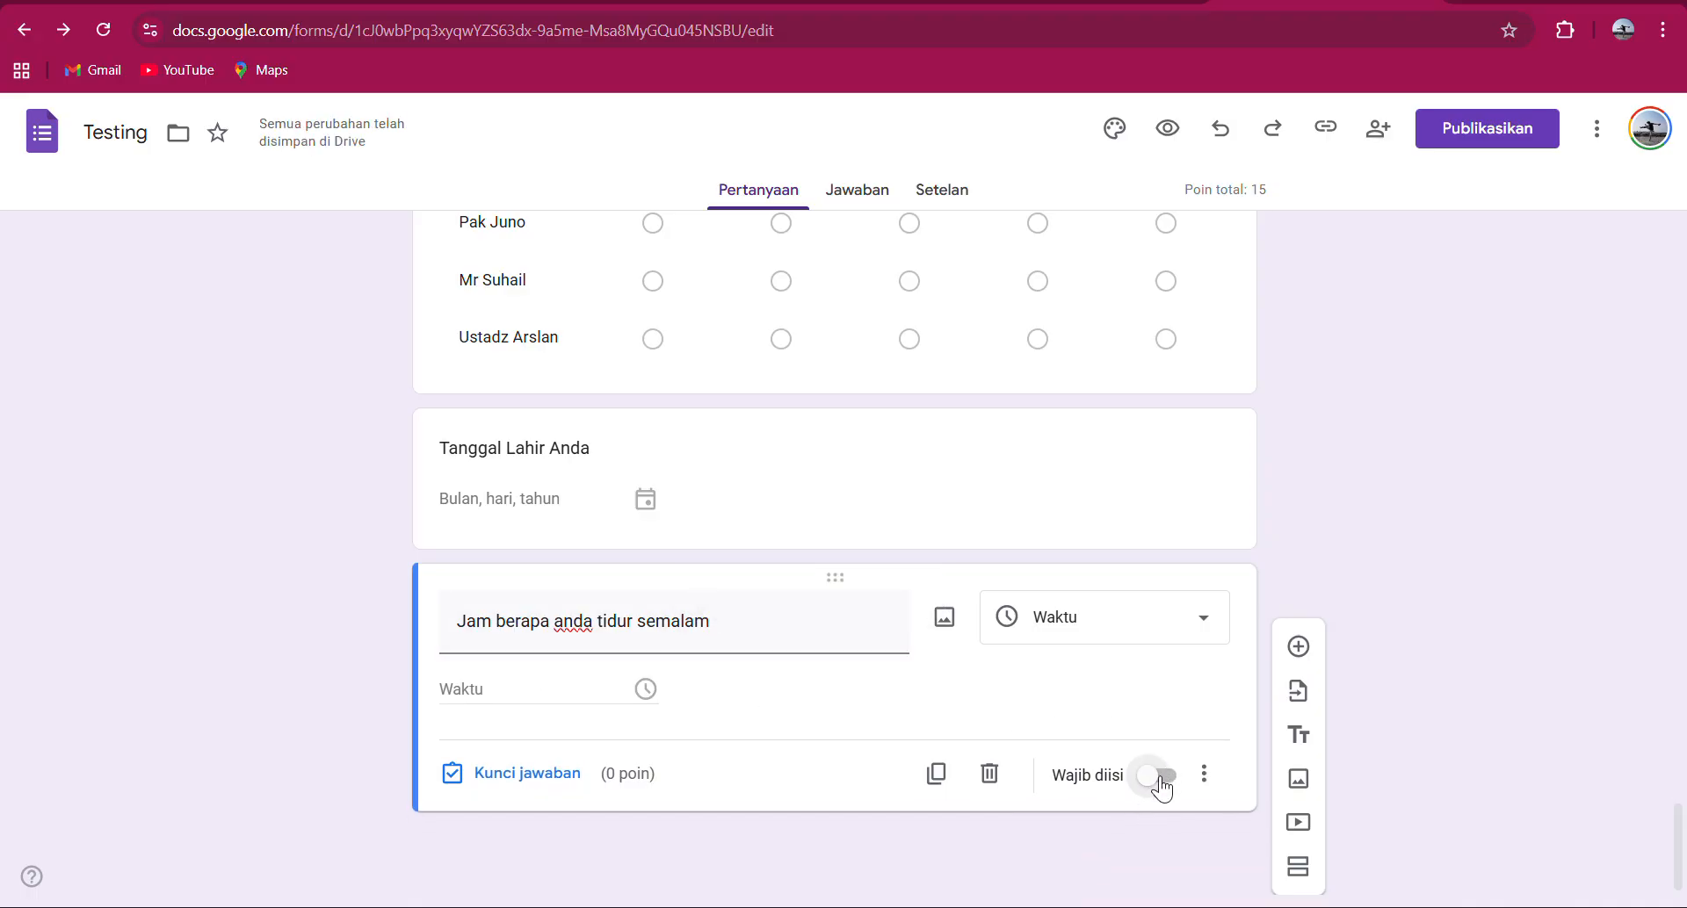
pyautogui.click(1164, 788)
# Open the form preview and choose 7A as the answer to "Pilih kelas anda".
pyautogui.scroll(10, 940, 390)
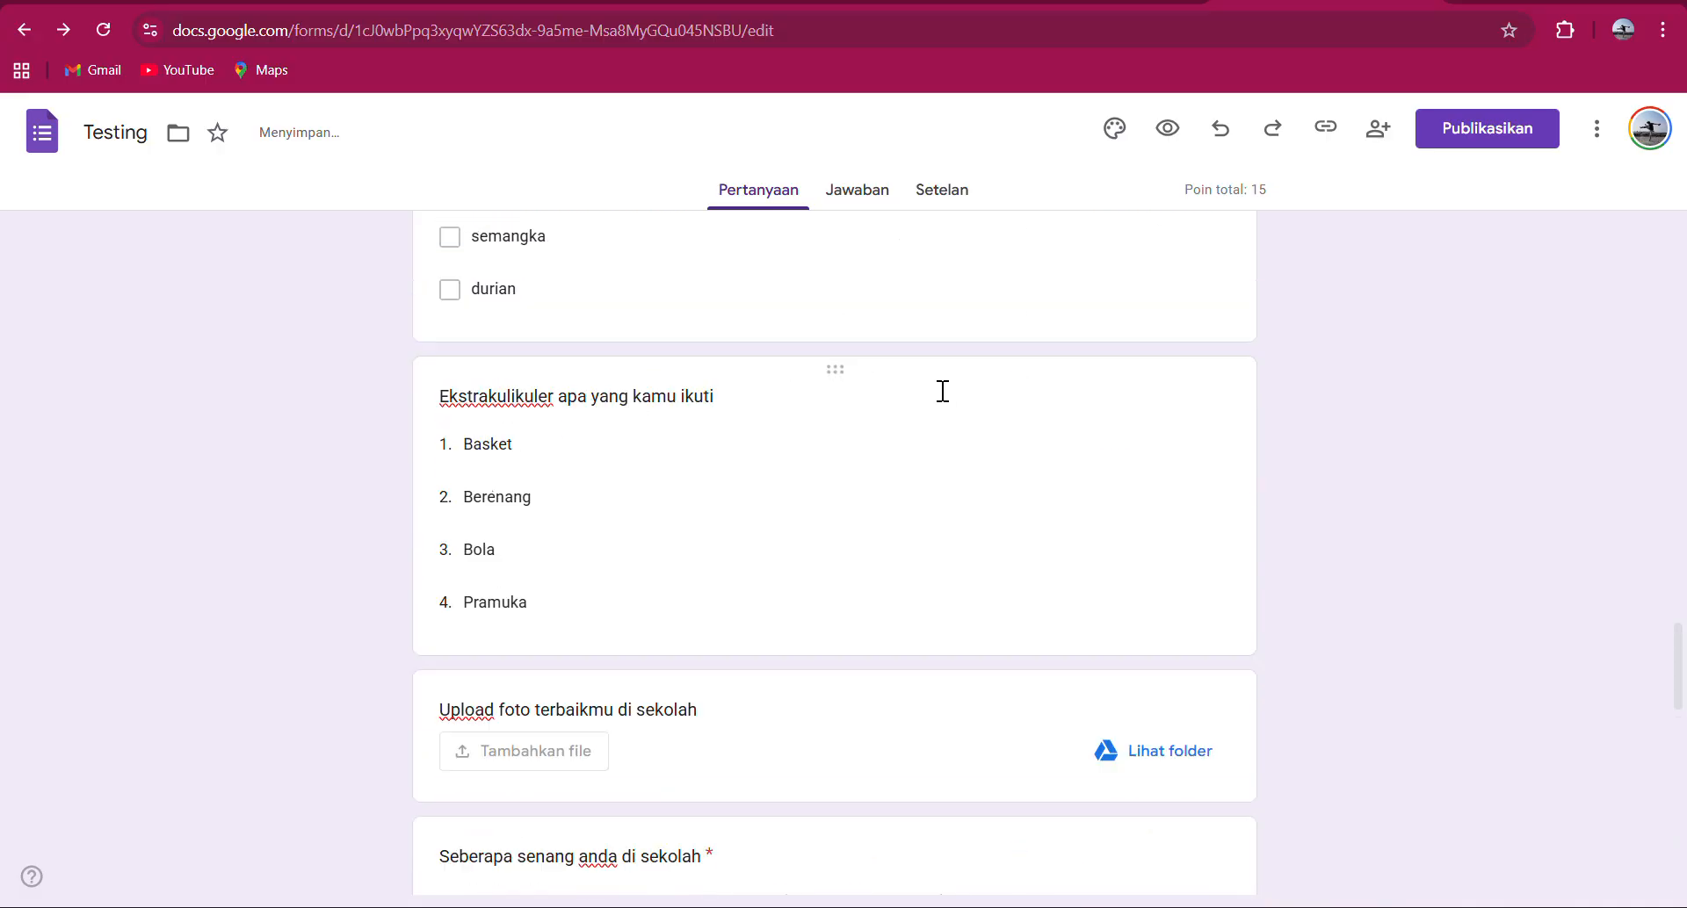
pyautogui.scroll(6, 941, 392)
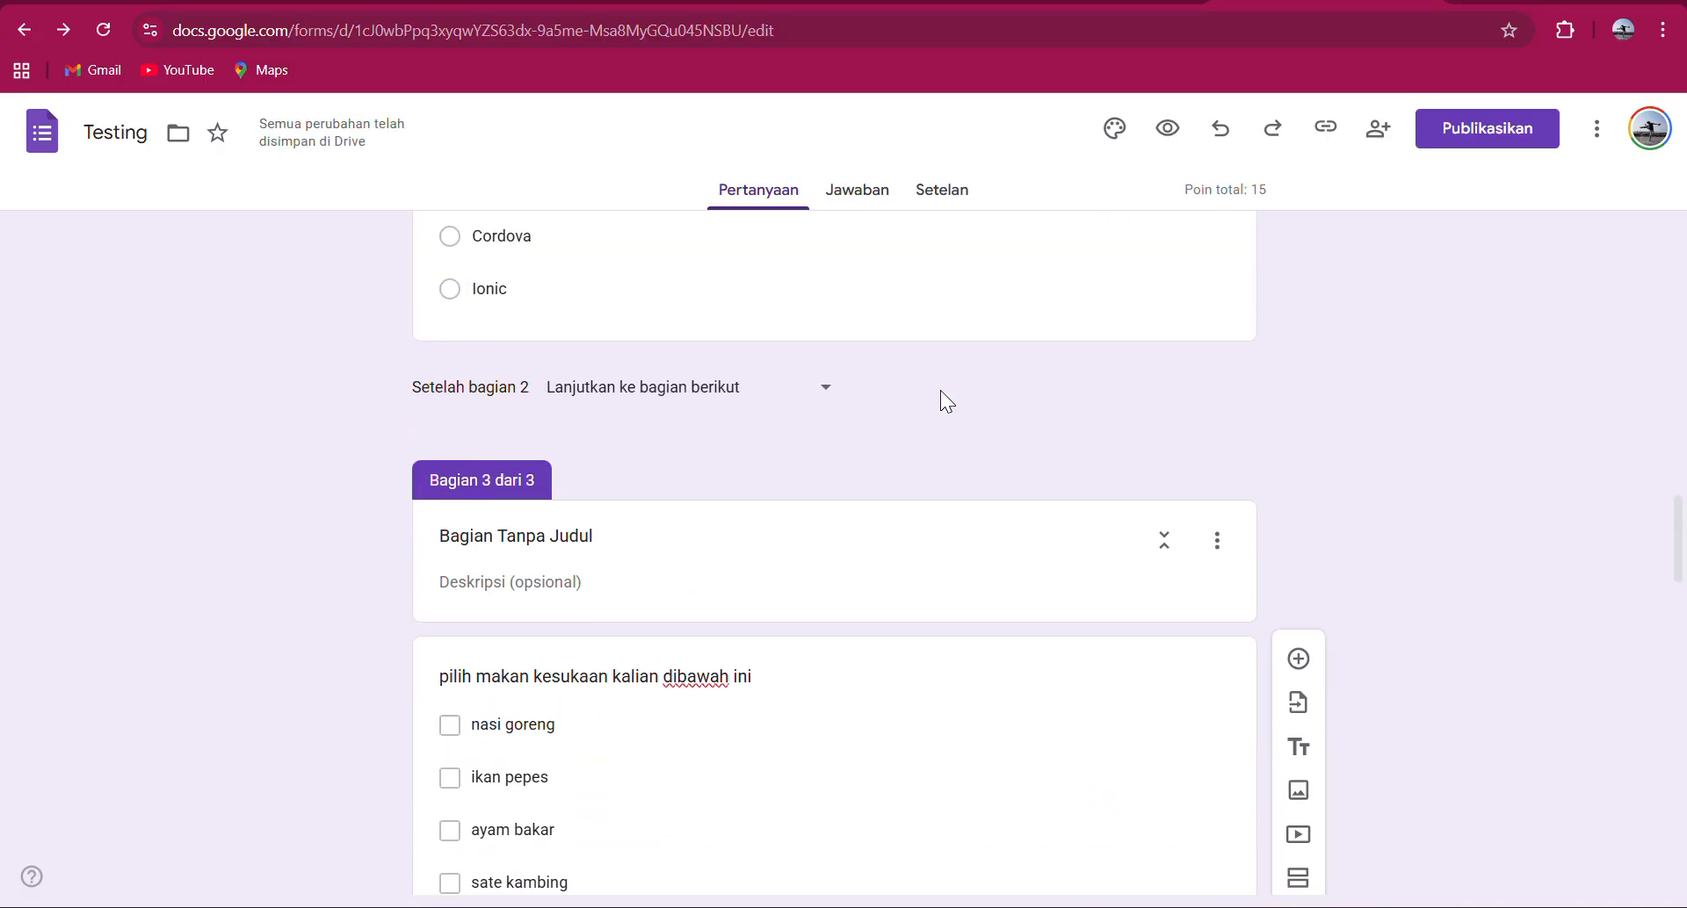
pyautogui.scroll(15, 940, 390)
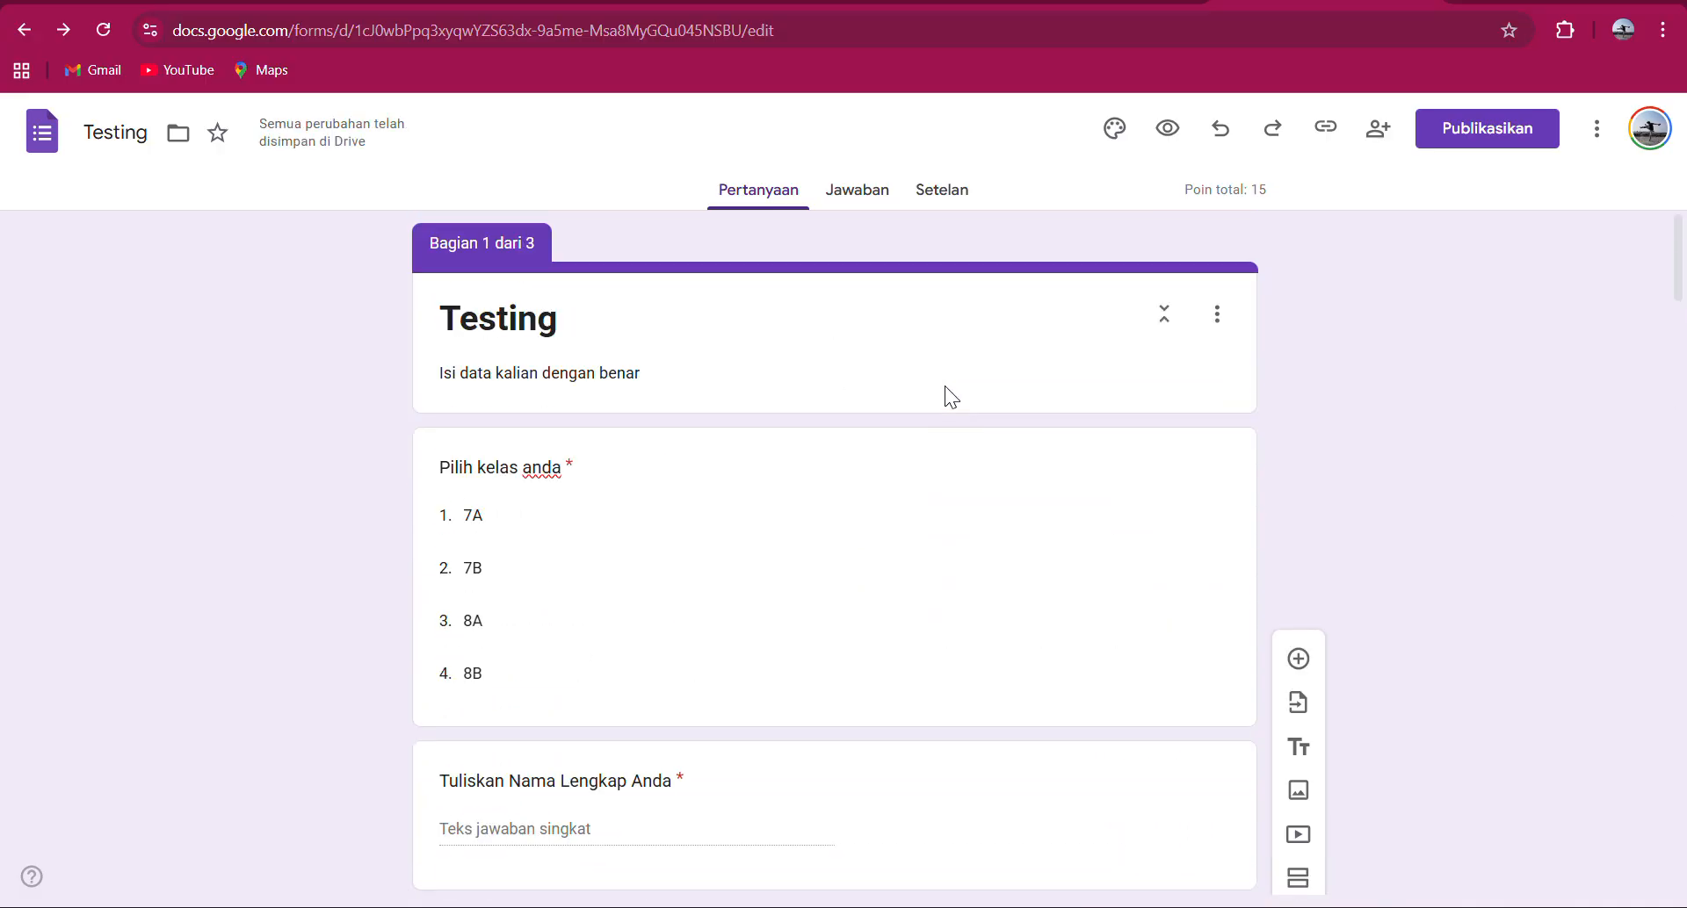
pyautogui.click(1168, 130)
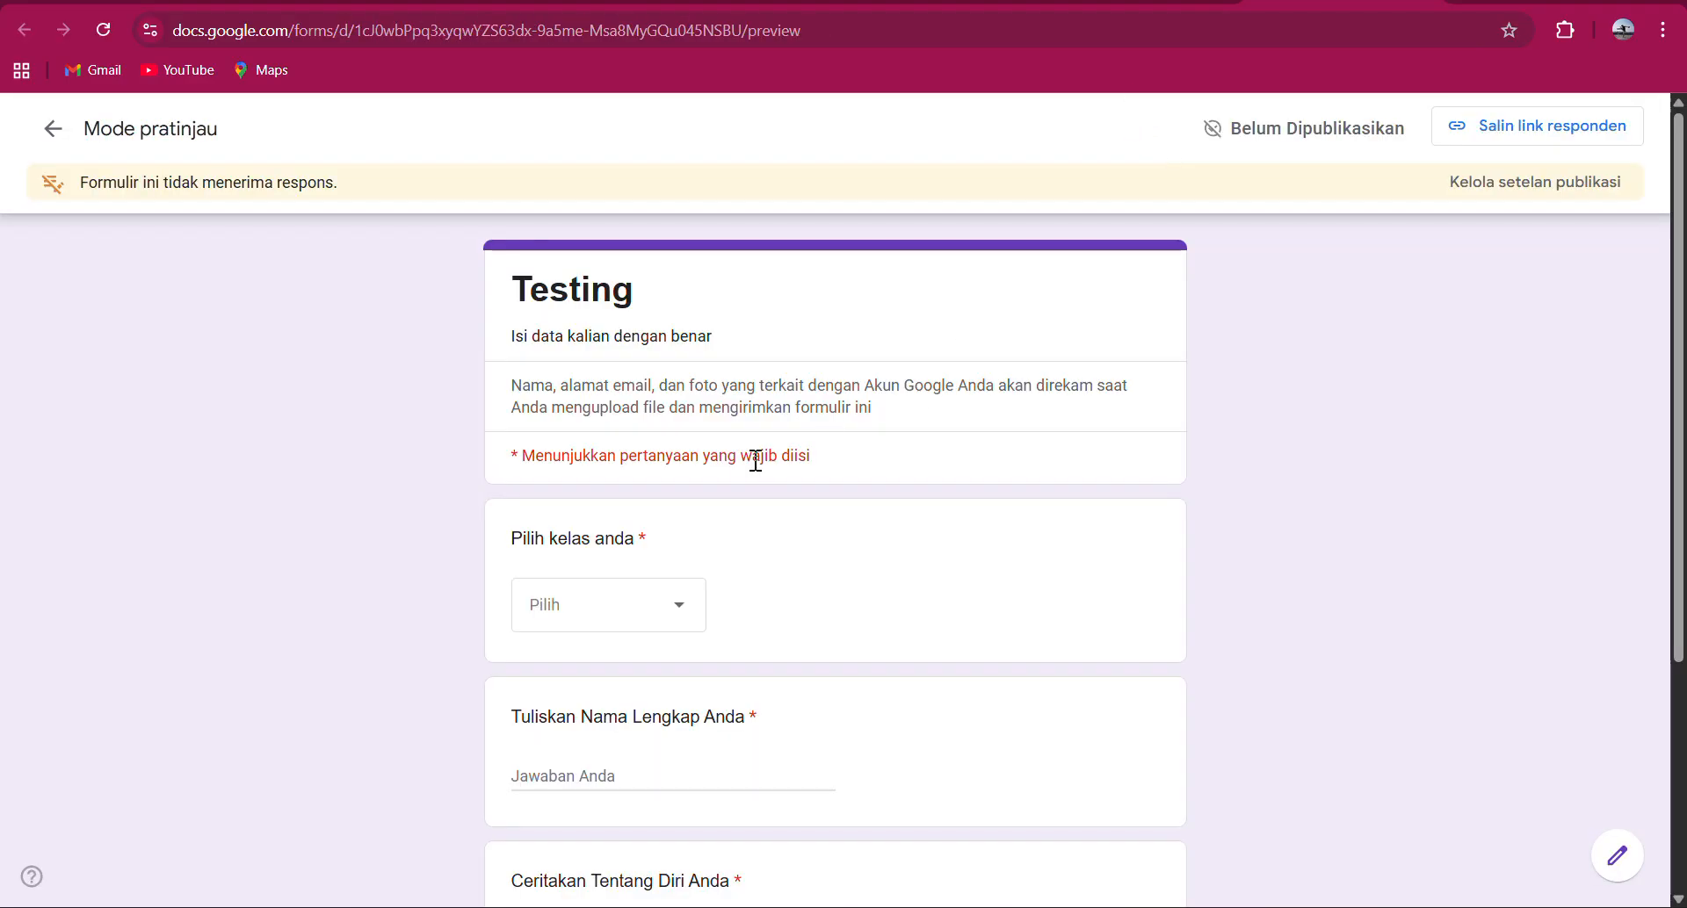
pyautogui.click(615, 611)
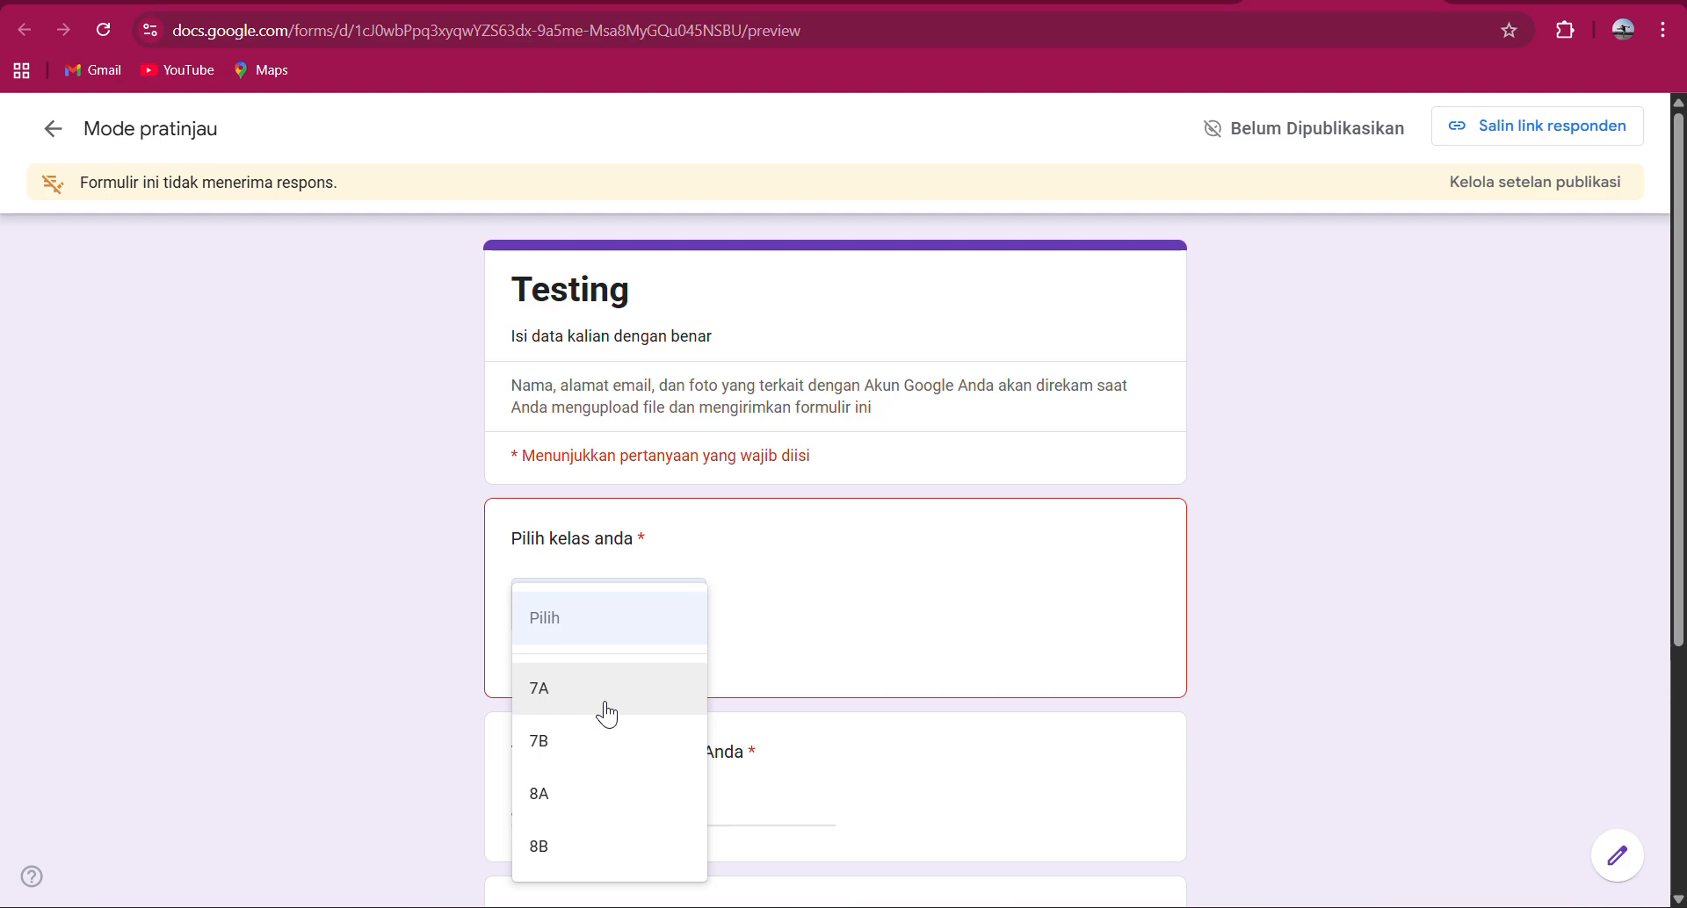
pyautogui.click(606, 694)
# Enter the respondent's name, answer "Ceritakan Tentang Diri Anda" with "Siapa hayooo", and continue to the "Latihan 1" section.
pyautogui.scroll(-3, 834, 668)
pyautogui.click(697, 523)
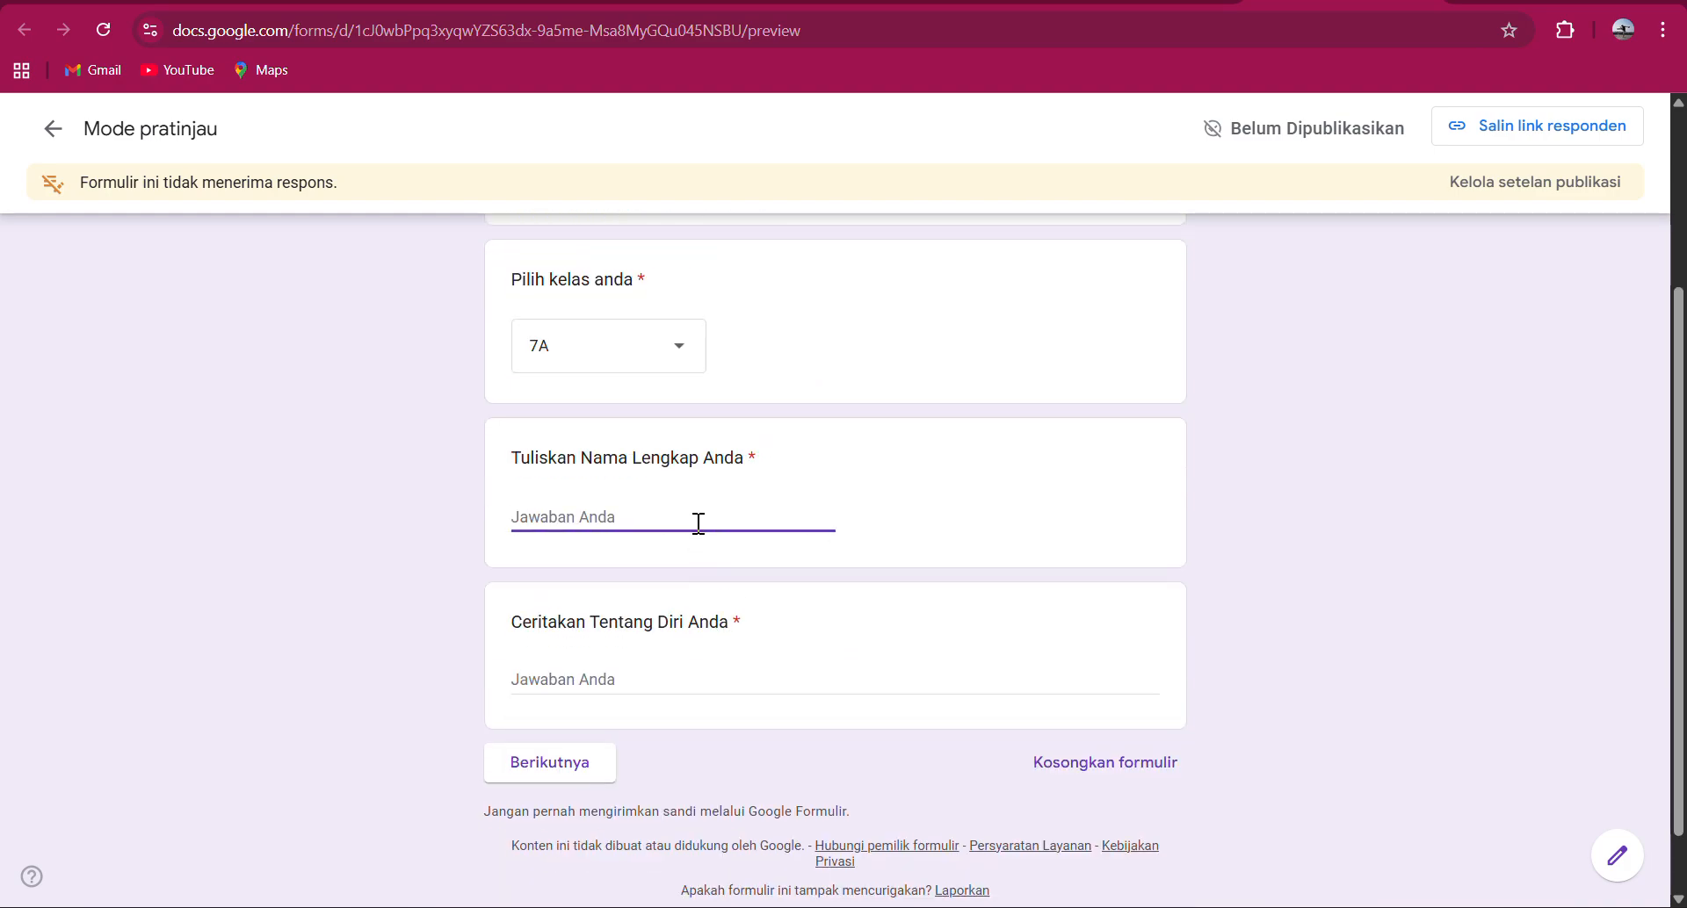
pyautogui.write('Eko')
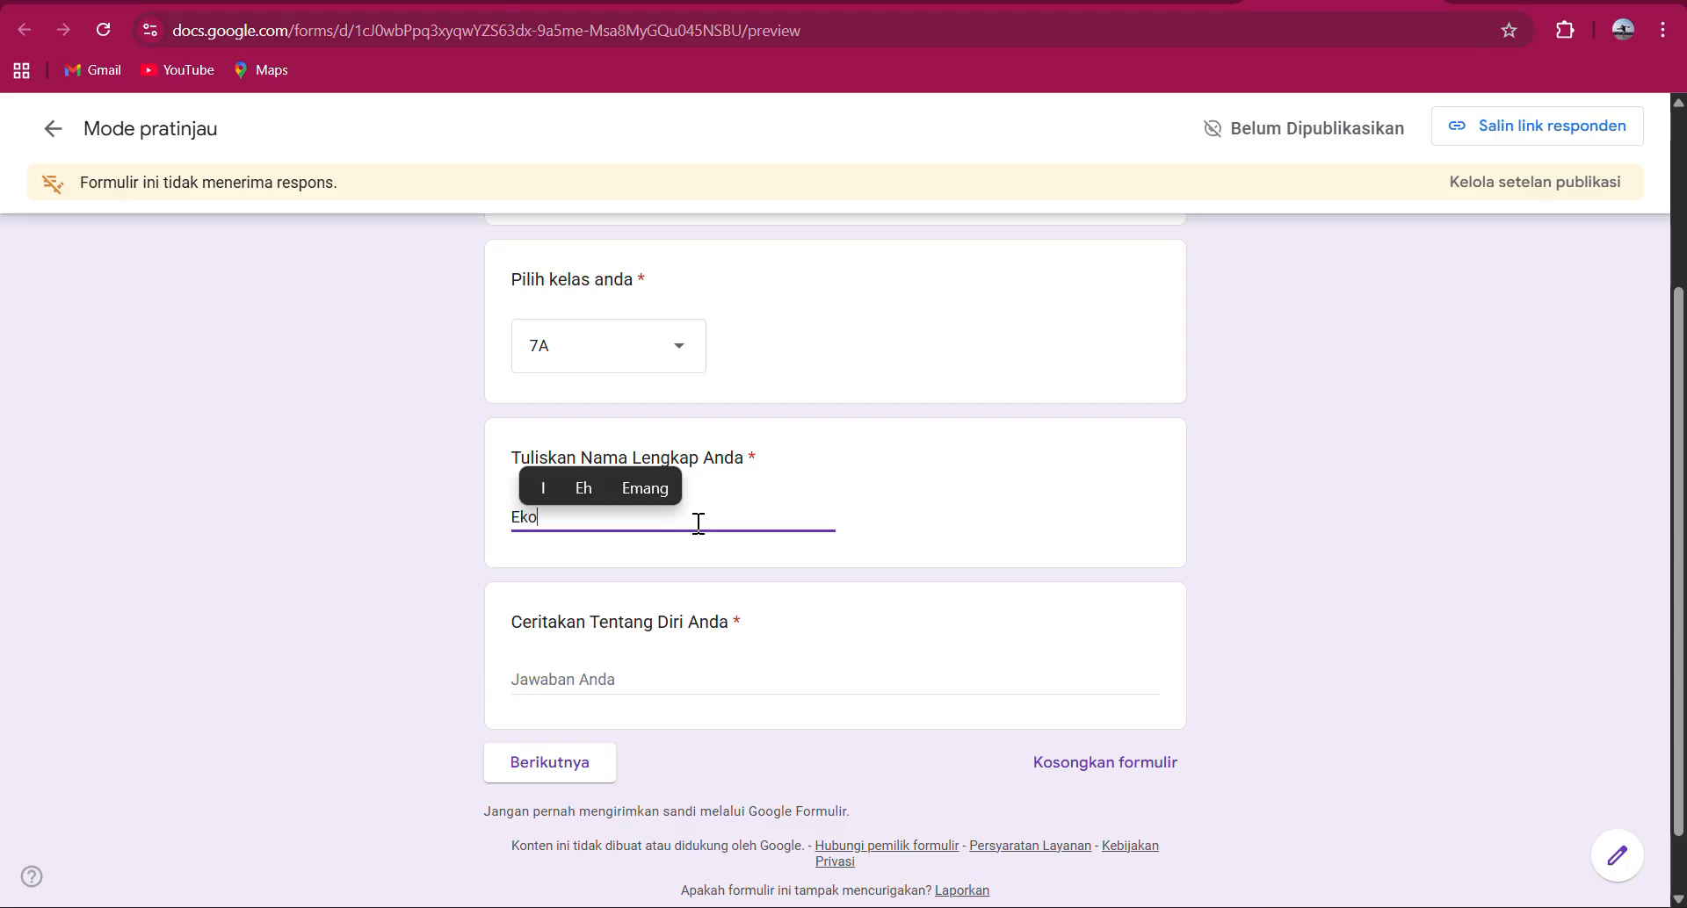
pyautogui.click(687, 679)
pyautogui.write('s')
pyautogui.press('BackSpace')
pyautogui.write('S')
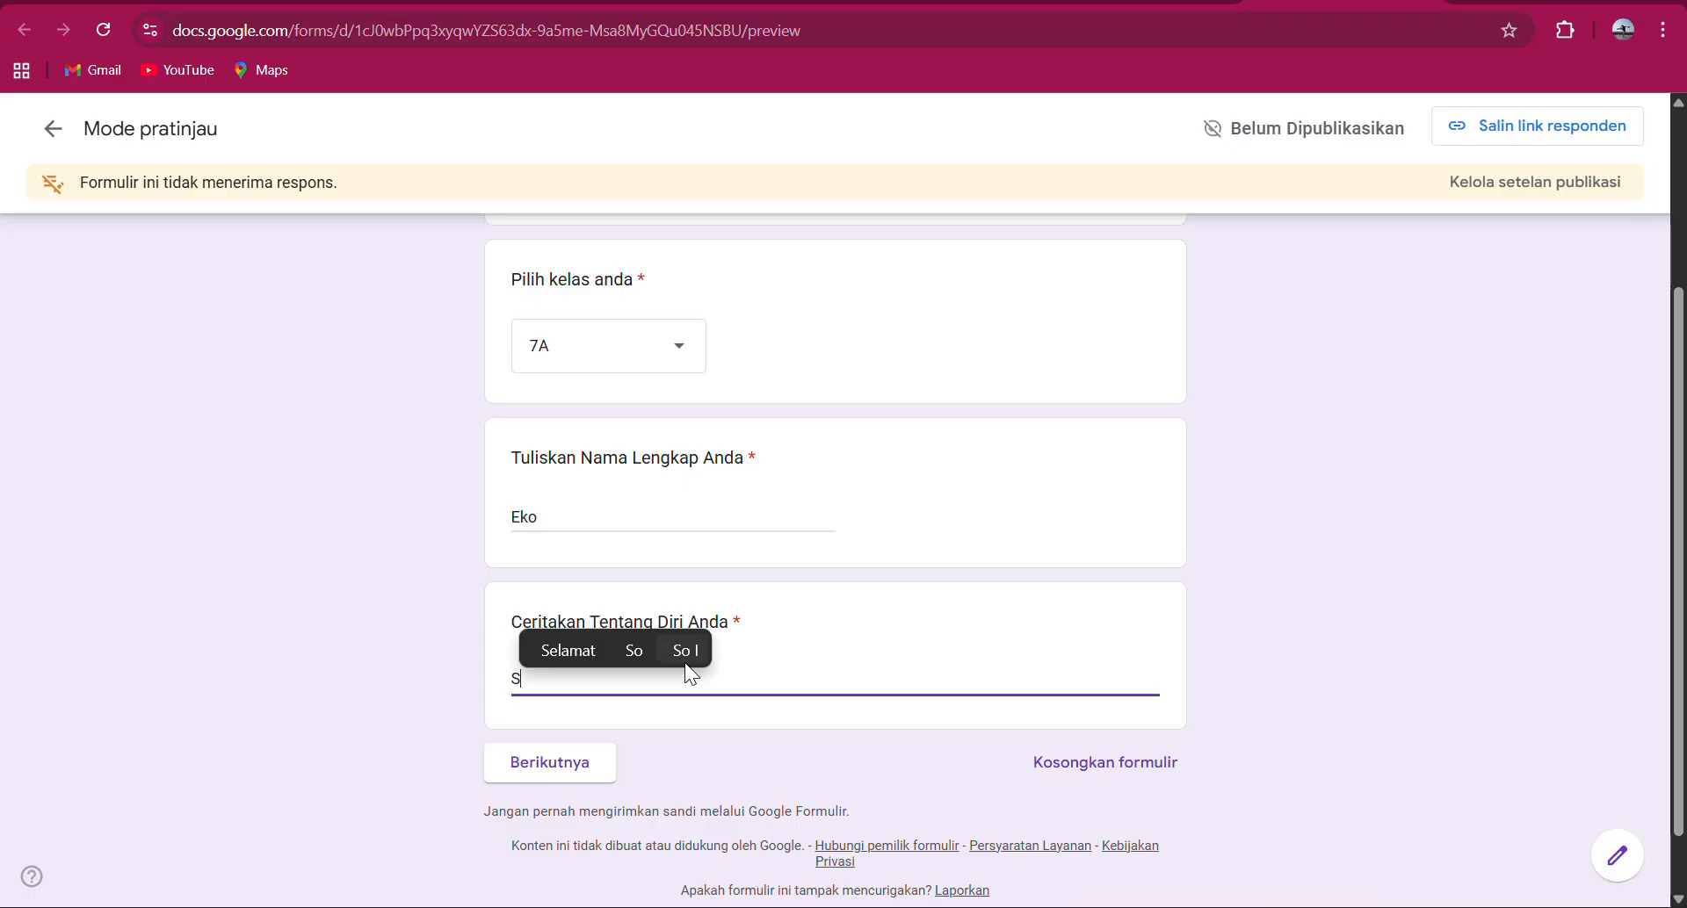
pyautogui.write('iapa ')
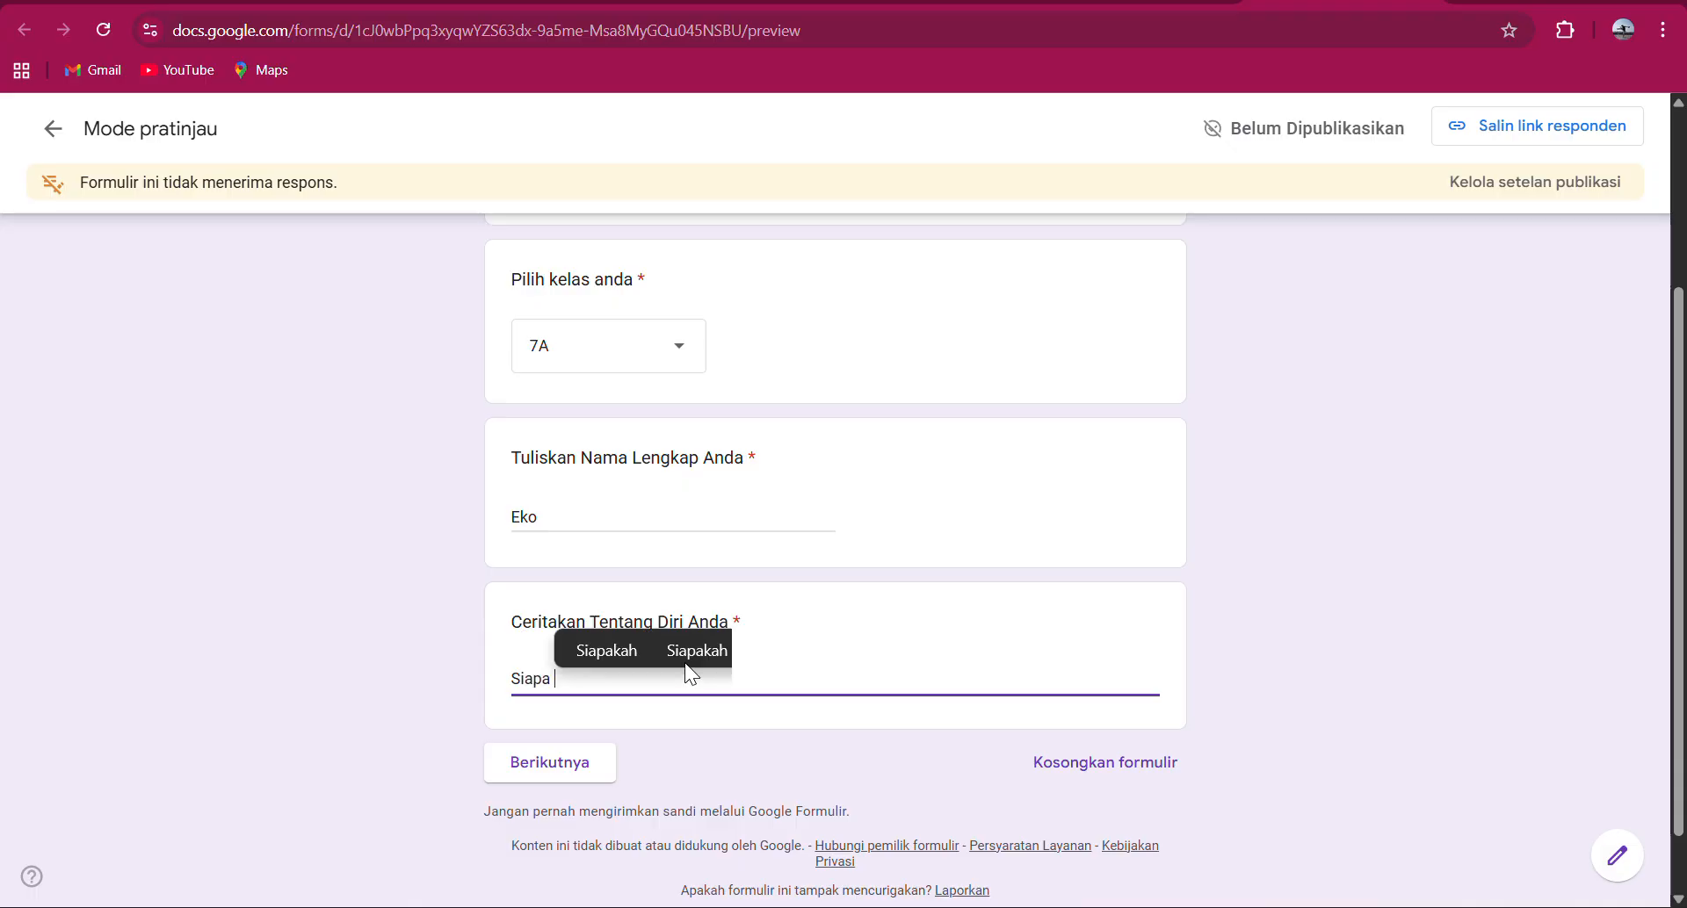
pyautogui.write('hayooo')
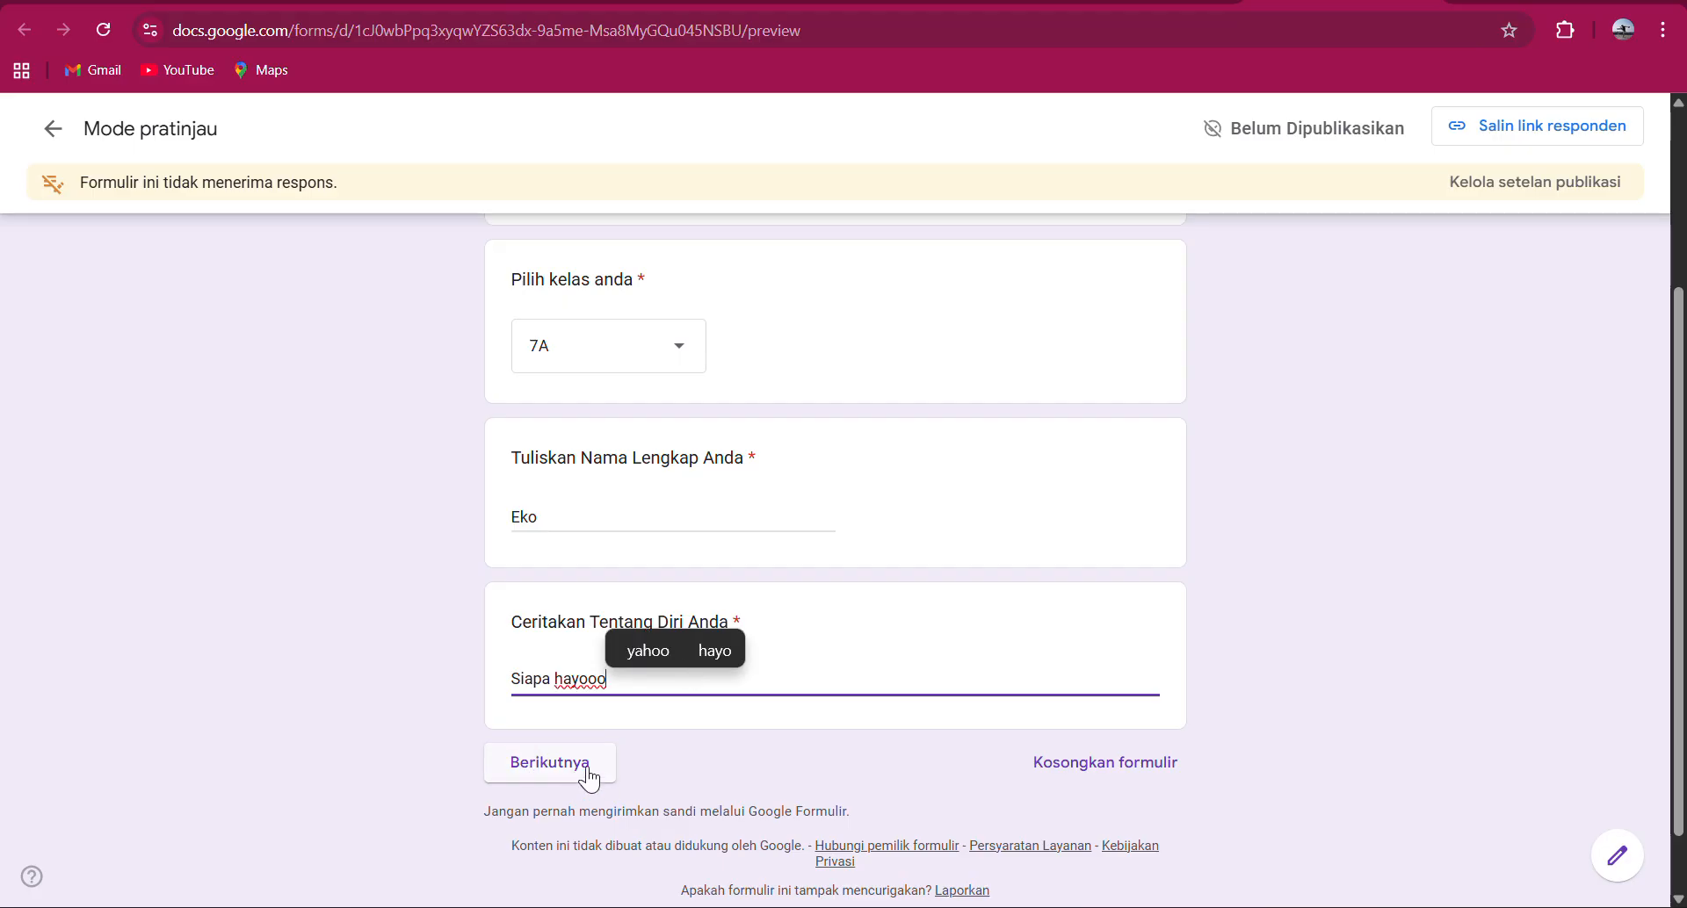
pyautogui.scroll(3, 934, 333)
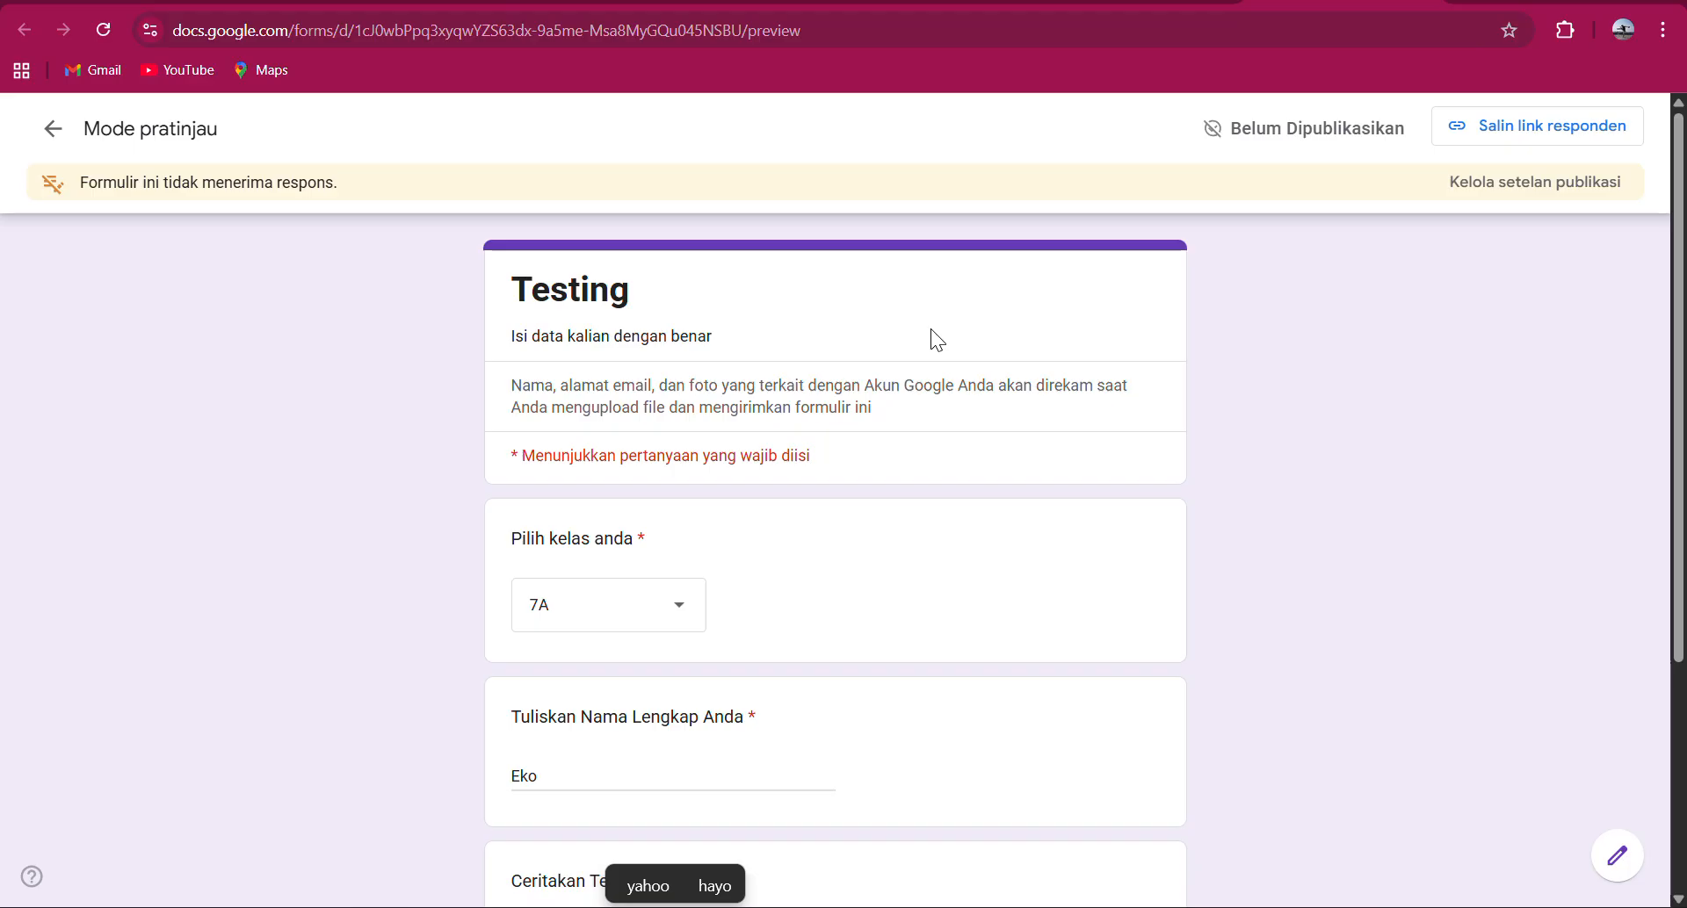
pyautogui.scroll(-3, 930, 329)
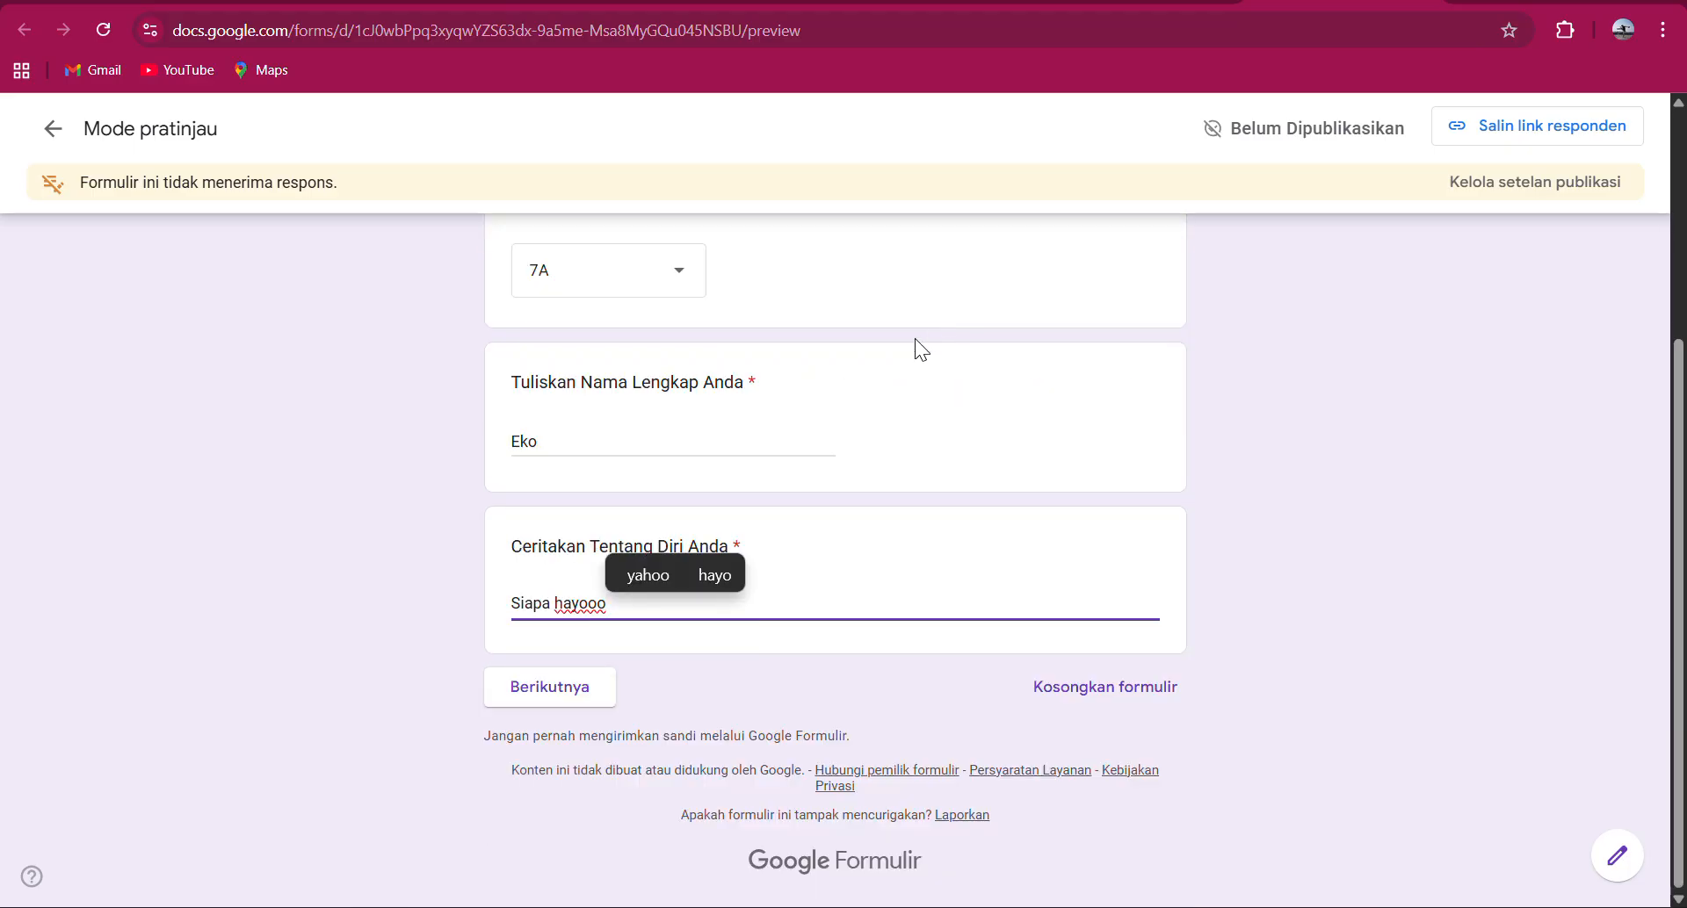
pyautogui.click(541, 689)
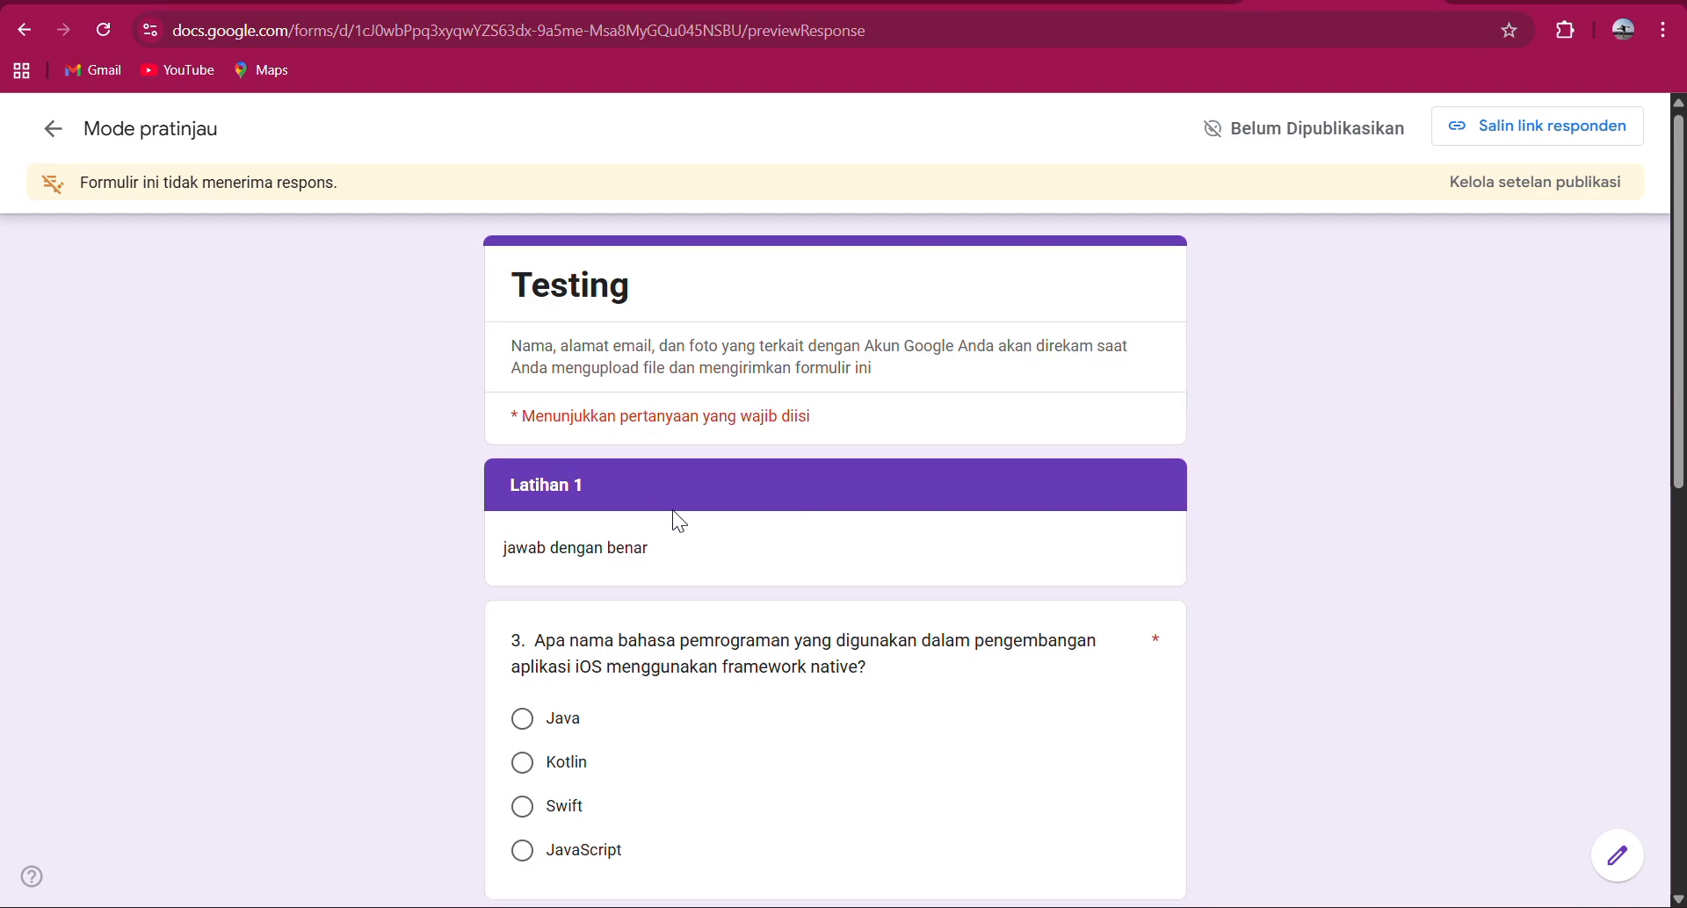
# Answer question 3 with JavaScript, question 4 with Xamarin and question 5 with Ionic, and continue to the following section.
pyautogui.scroll(-3, 672, 510)
pyautogui.click(555, 585)
pyautogui.scroll(-4, 601, 615)
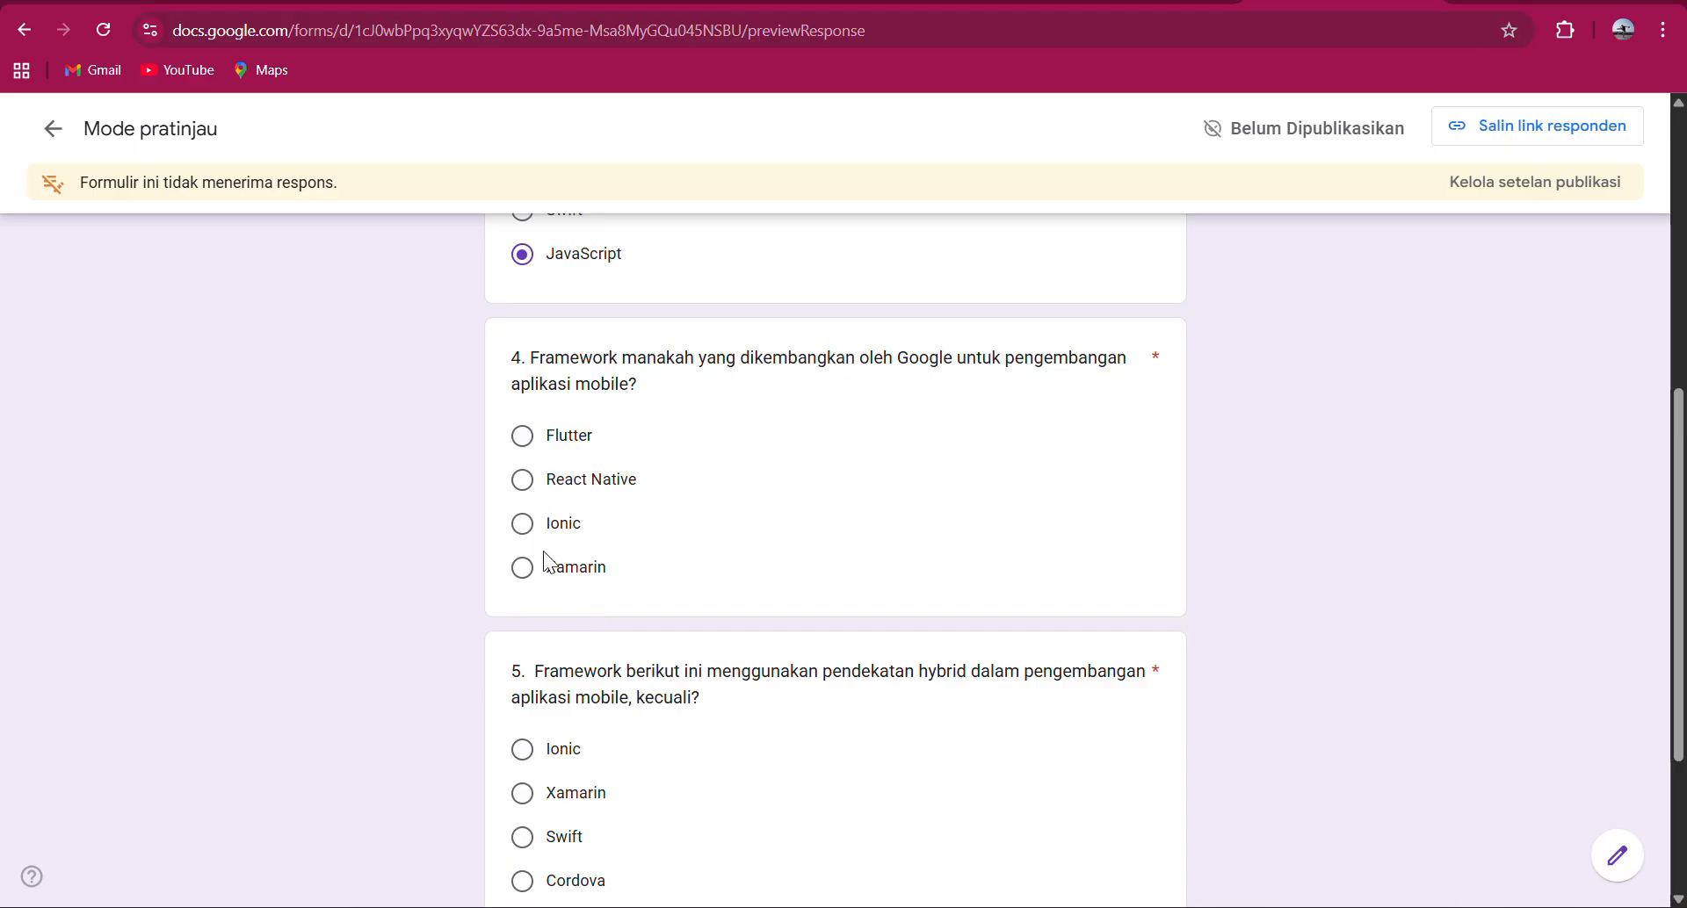
pyautogui.click(548, 750)
pyautogui.scroll(-3, 547, 752)
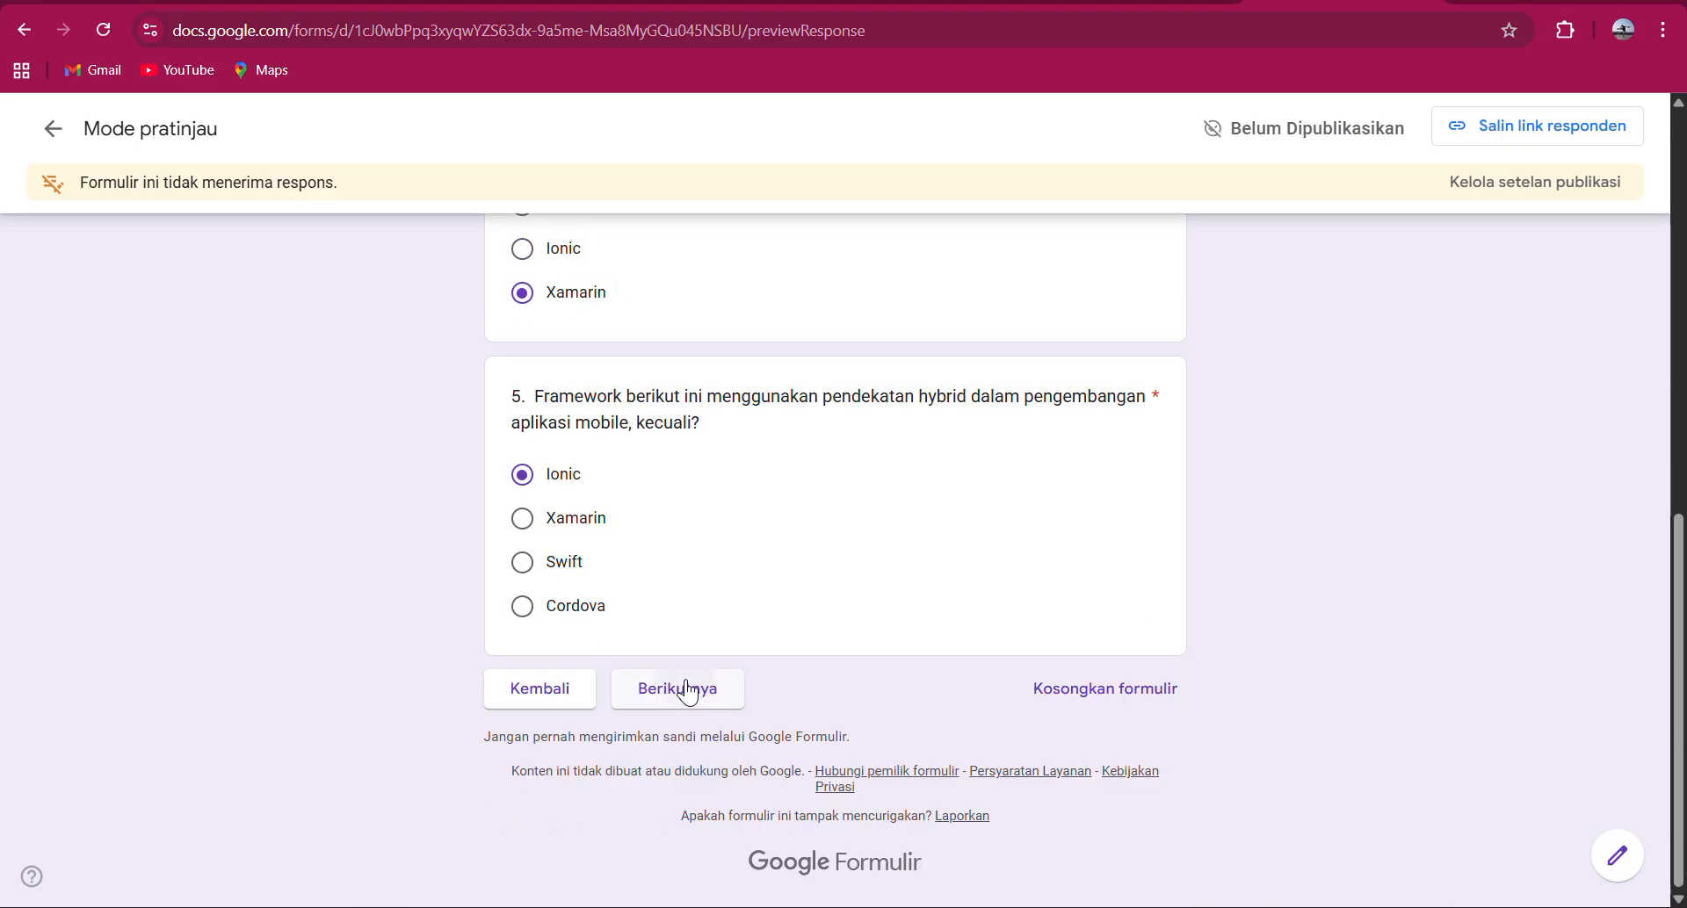
pyautogui.click(688, 692)
# Select sate kambing, bakso, ayam bakar, ikan pepes and durian as favourite foods.
pyautogui.scroll(-2, 587, 587)
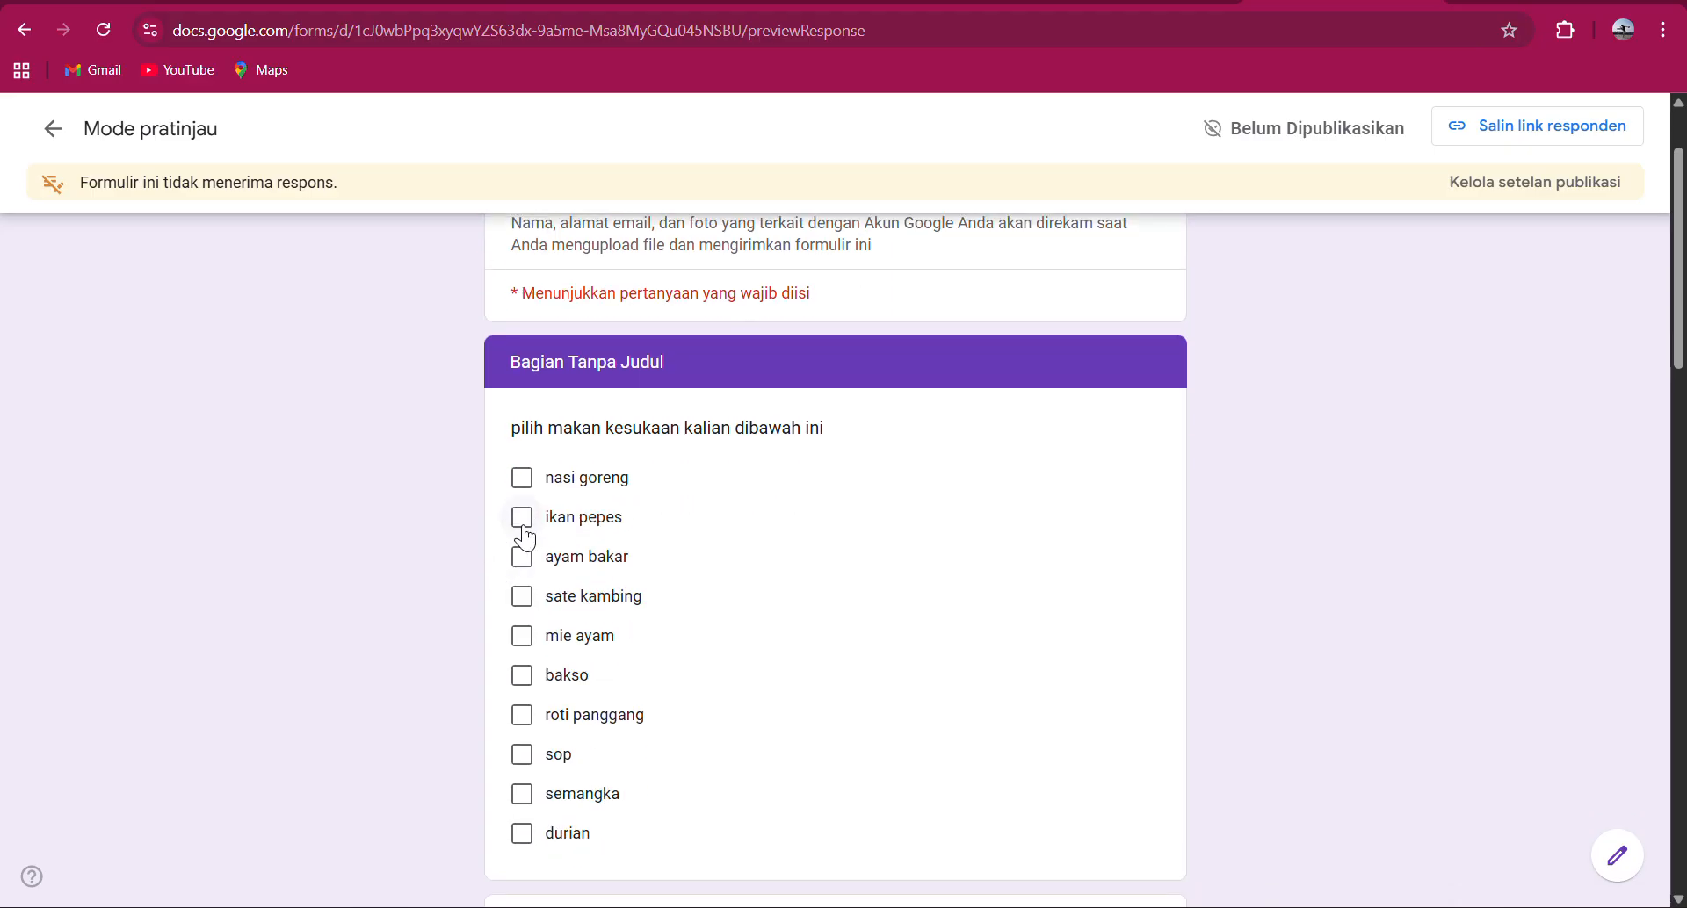
pyautogui.scroll(-3, 545, 703)
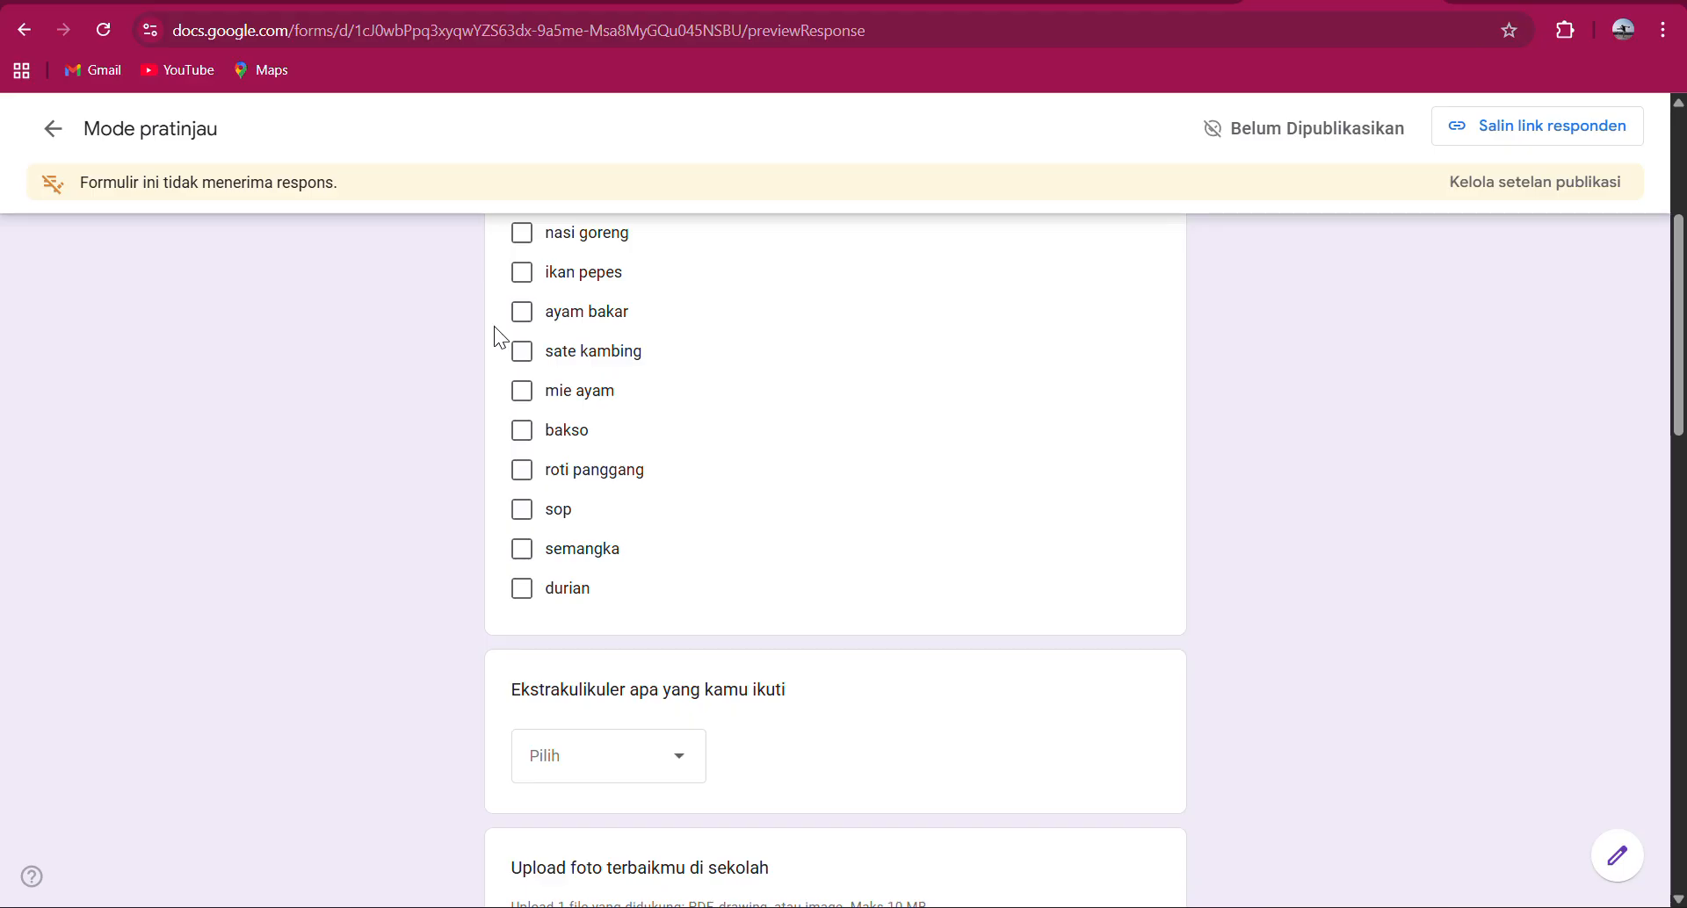
pyautogui.click(571, 360)
pyautogui.click(566, 428)
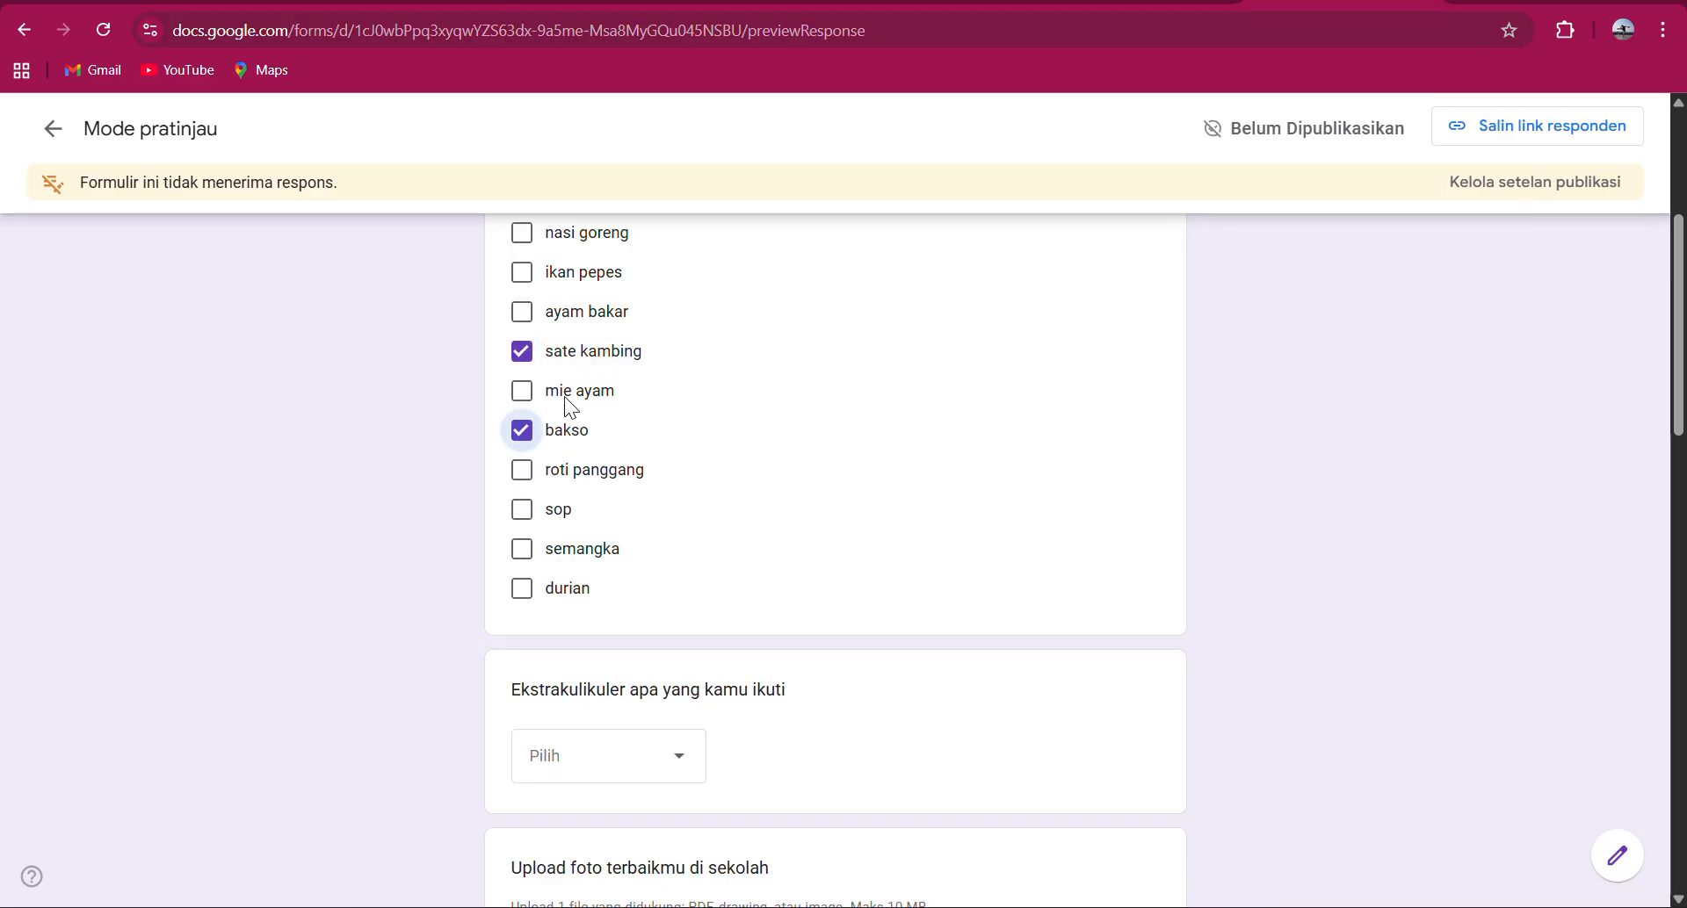
pyautogui.click(584, 307)
pyautogui.click(569, 274)
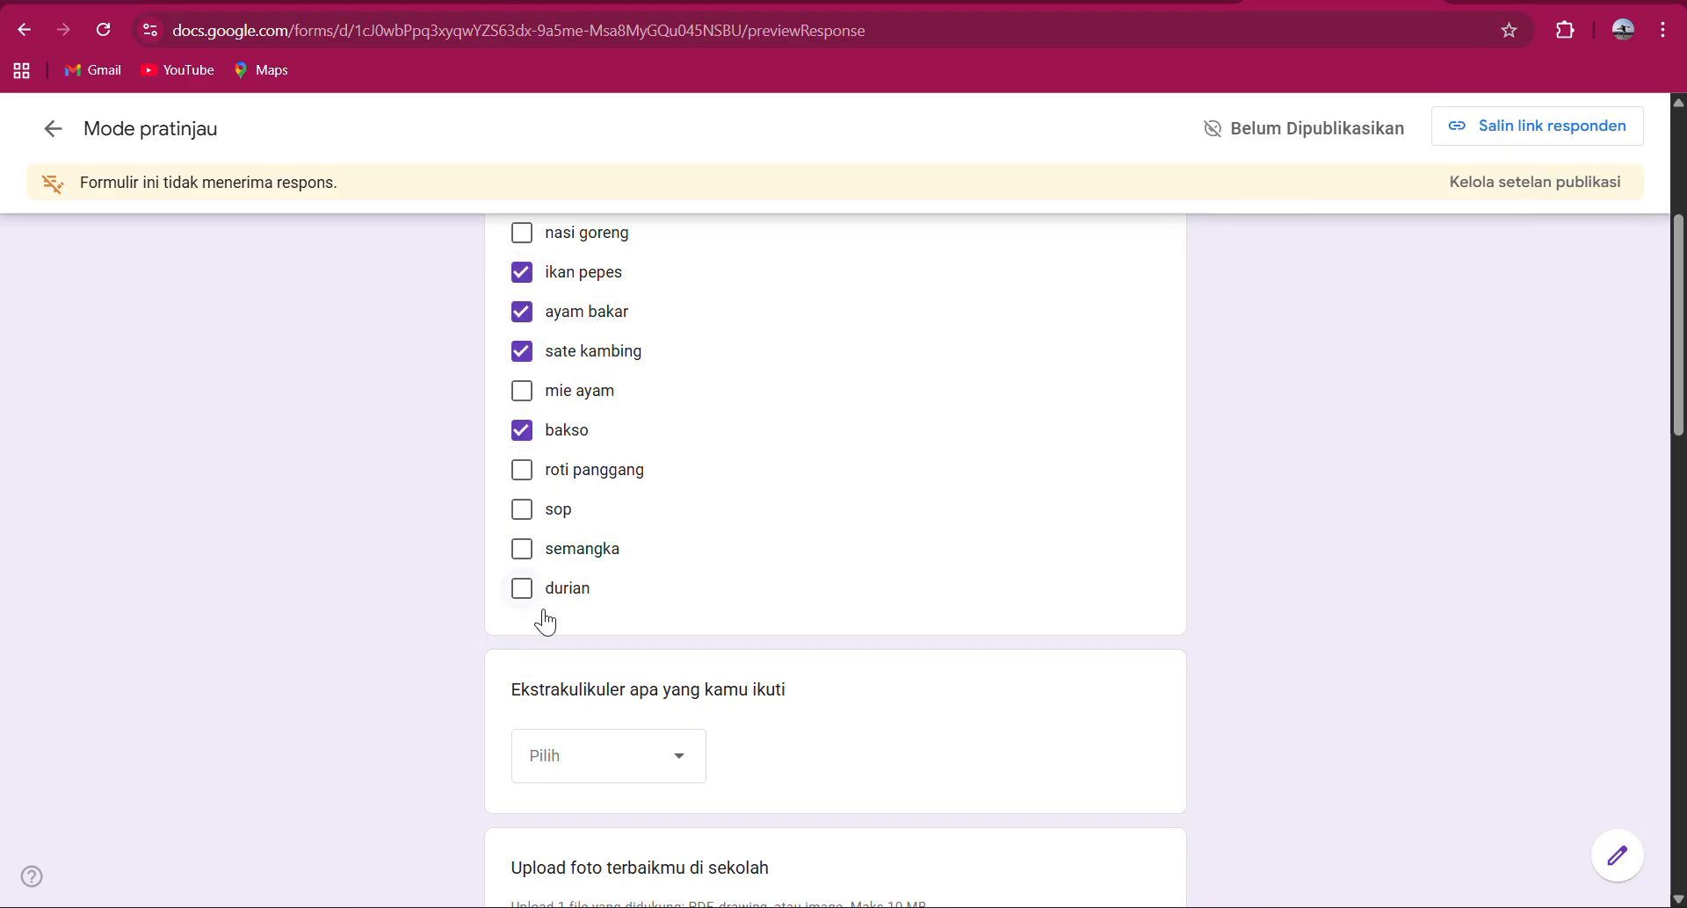
pyautogui.click(552, 586)
# Try Berenang and Pramuka as the answer to "Ekstrakulikuler apa yang kamu ikuti", and settle on Bola.
pyautogui.scroll(-1, 712, 604)
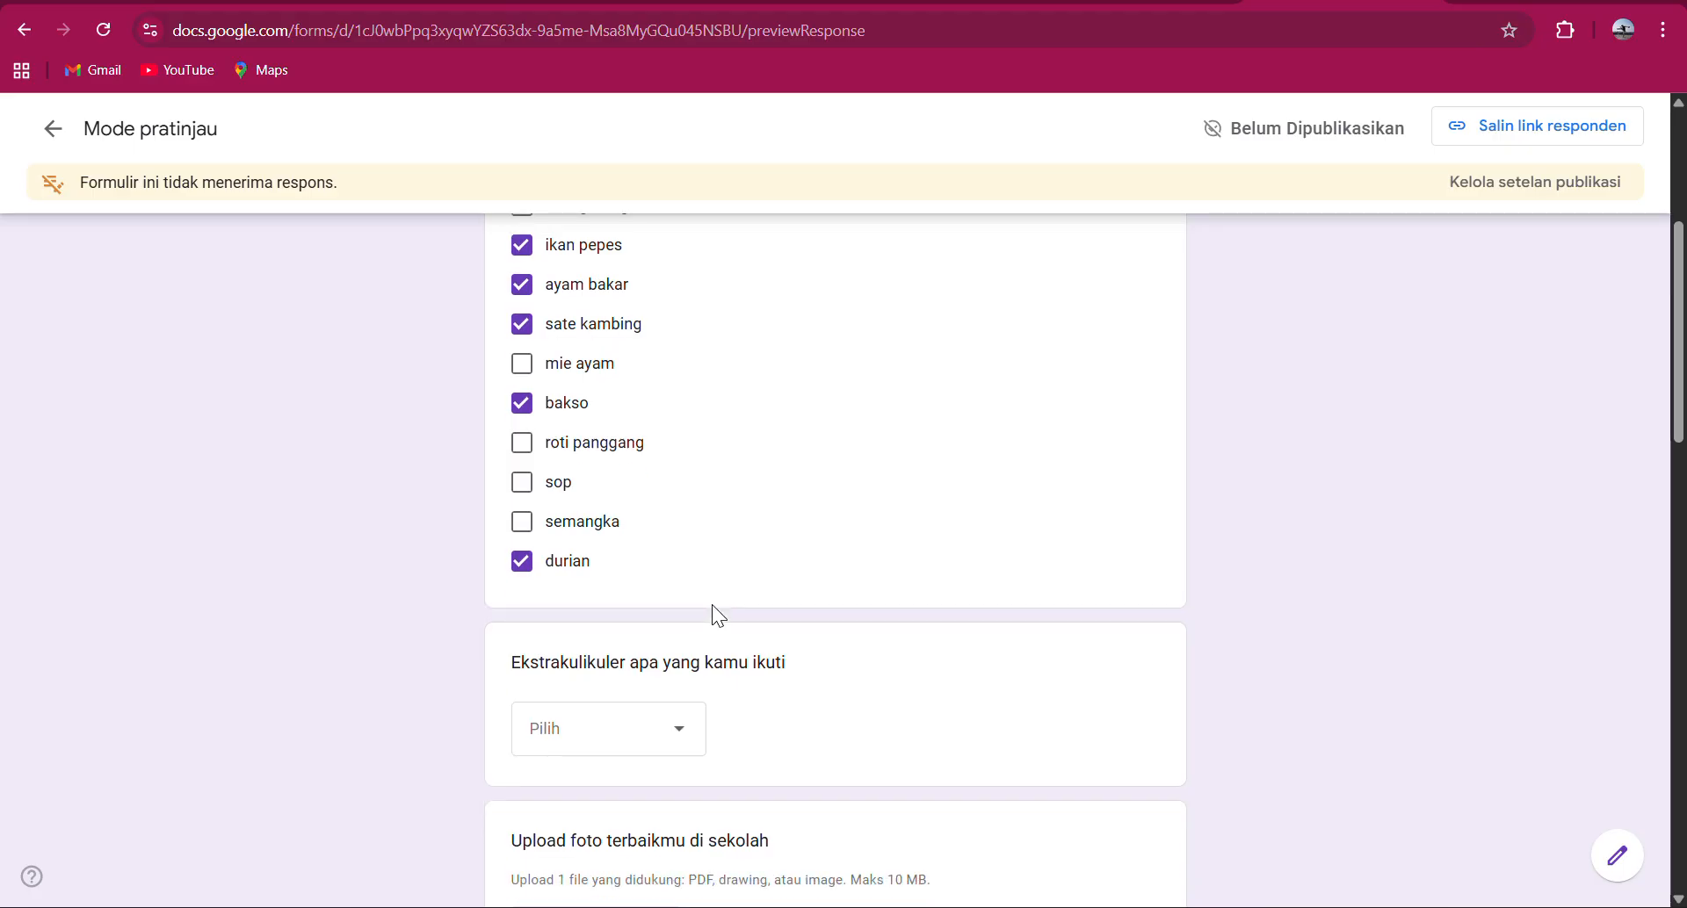
pyautogui.scroll(-3, 712, 604)
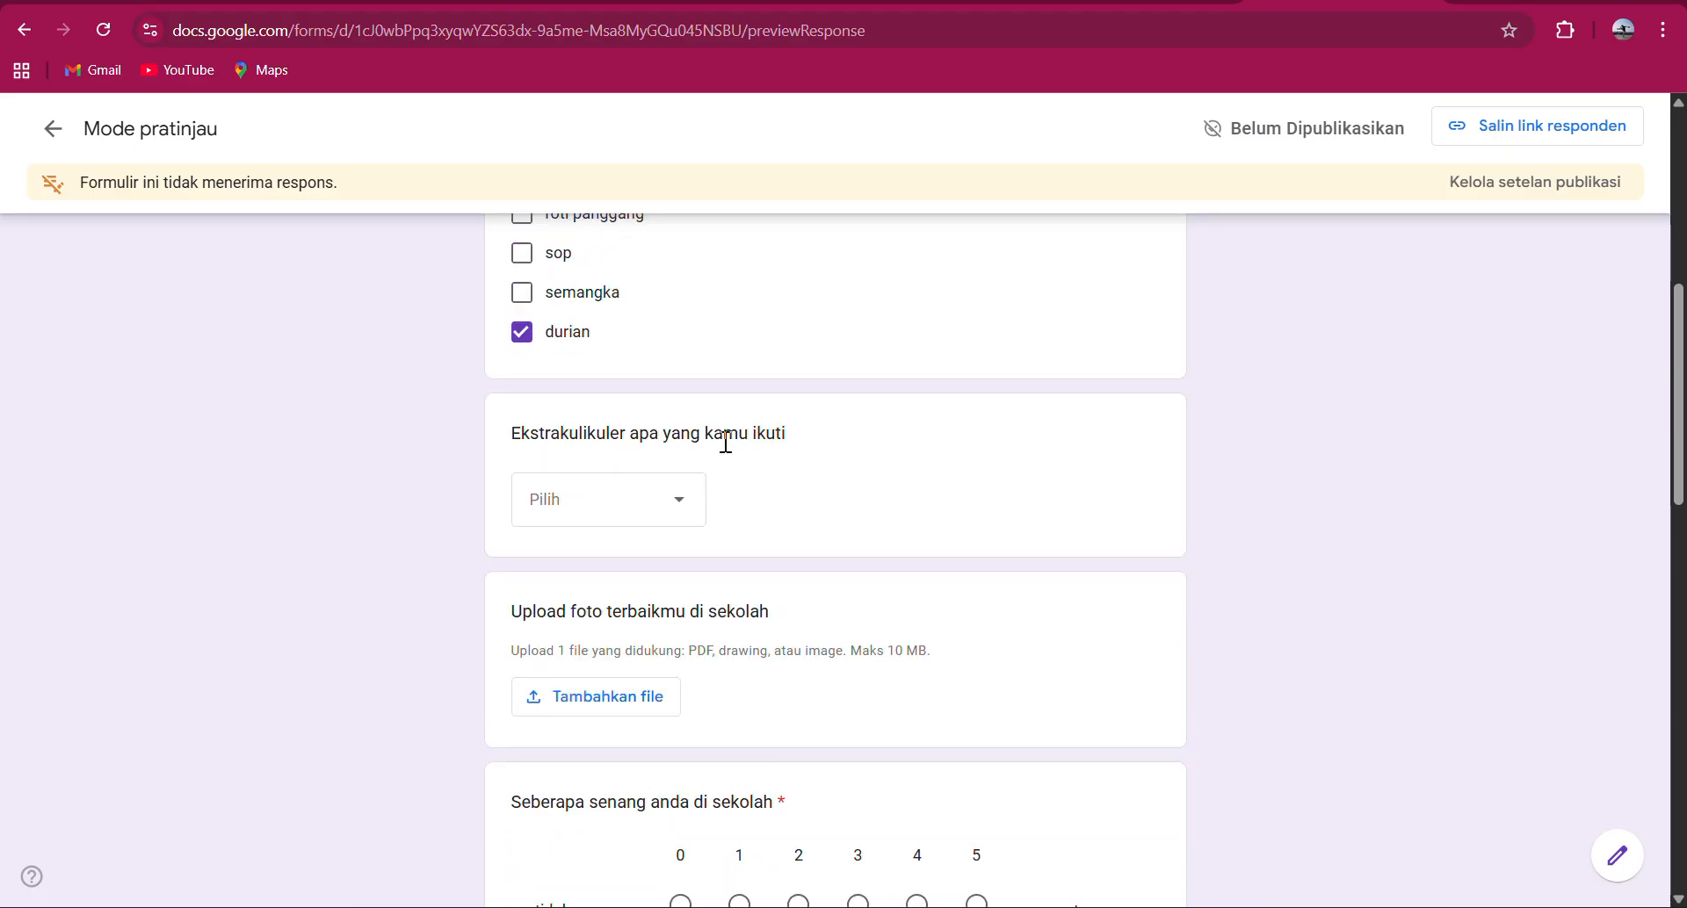
pyautogui.click(597, 505)
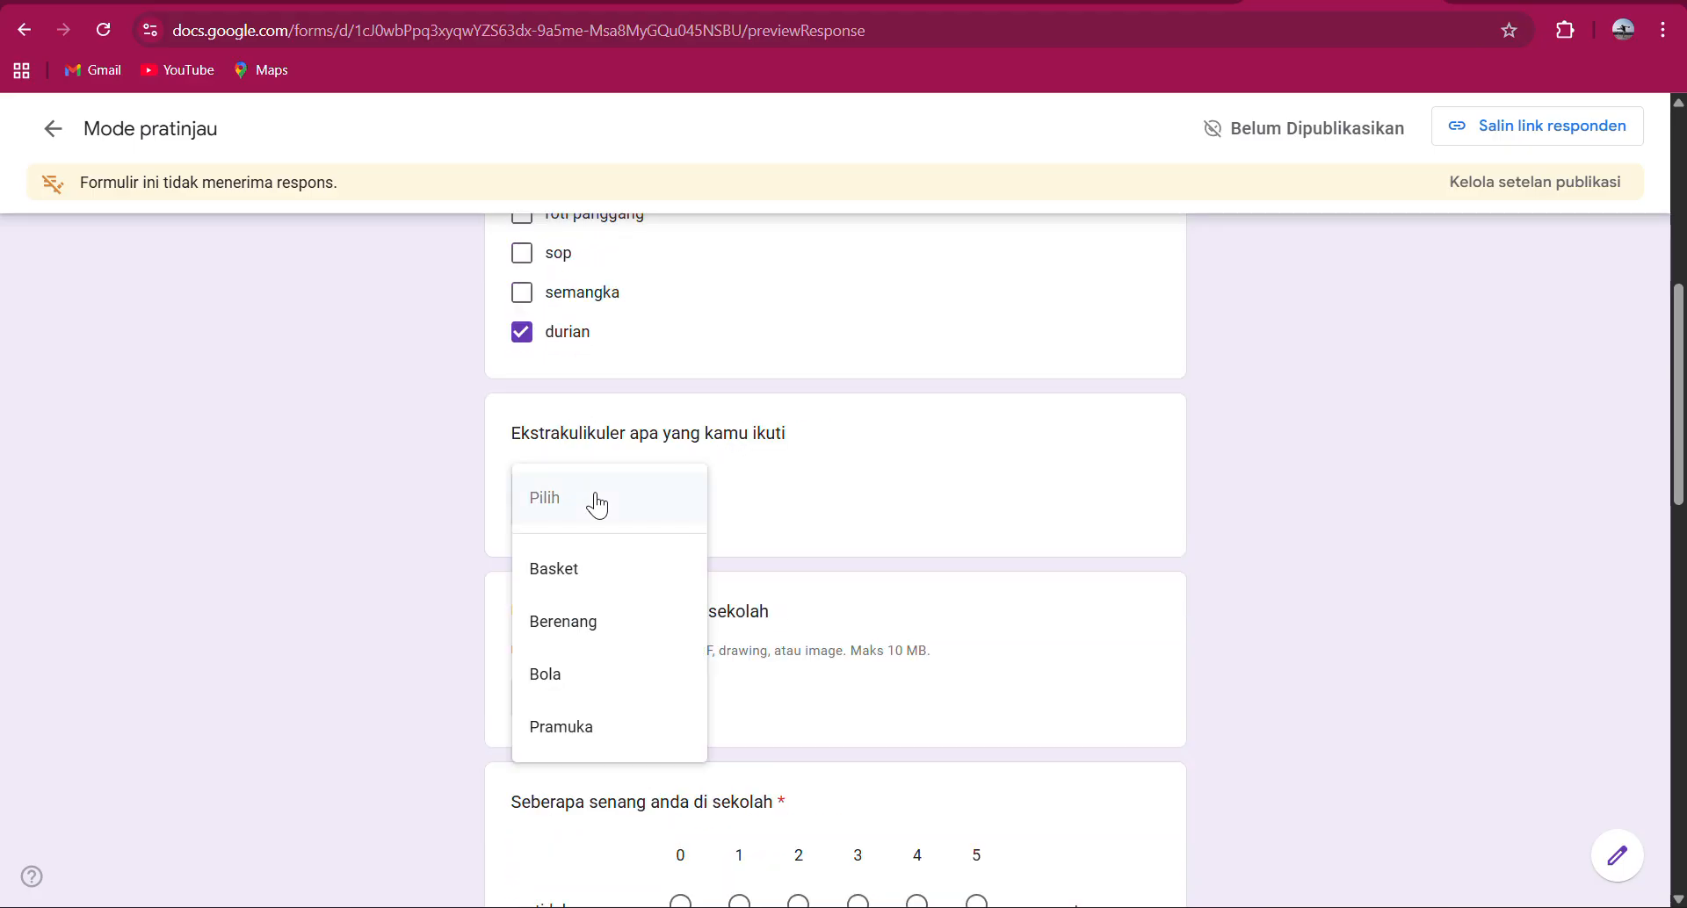
pyautogui.click(614, 621)
pyautogui.click(622, 494)
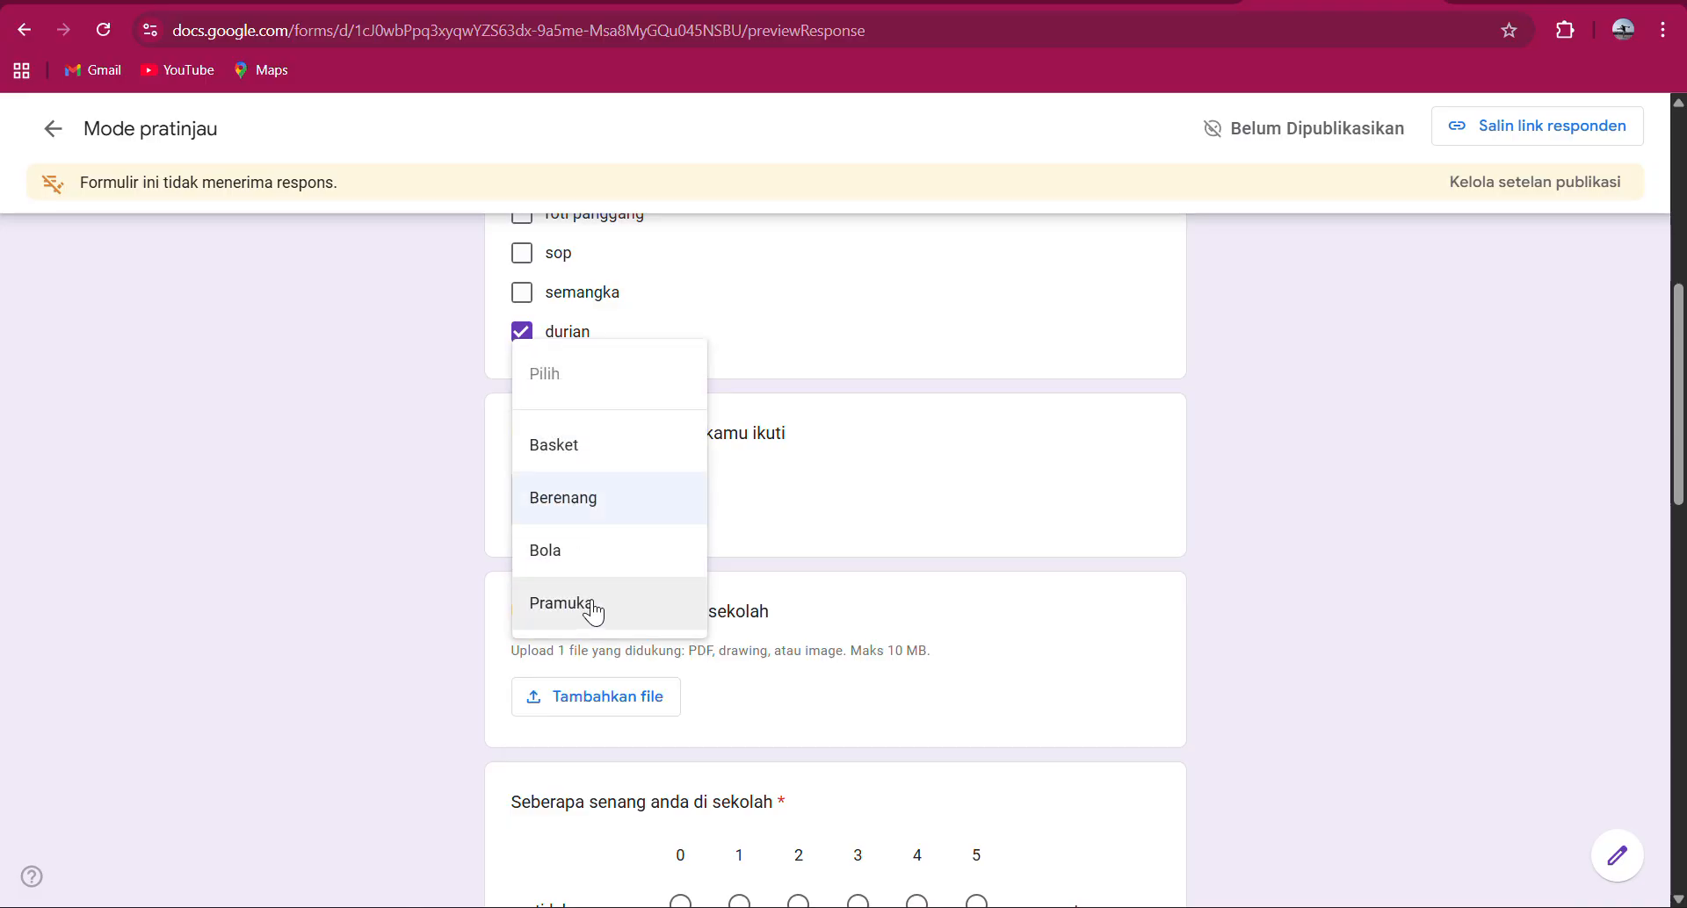
pyautogui.click(644, 604)
pyautogui.click(594, 506)
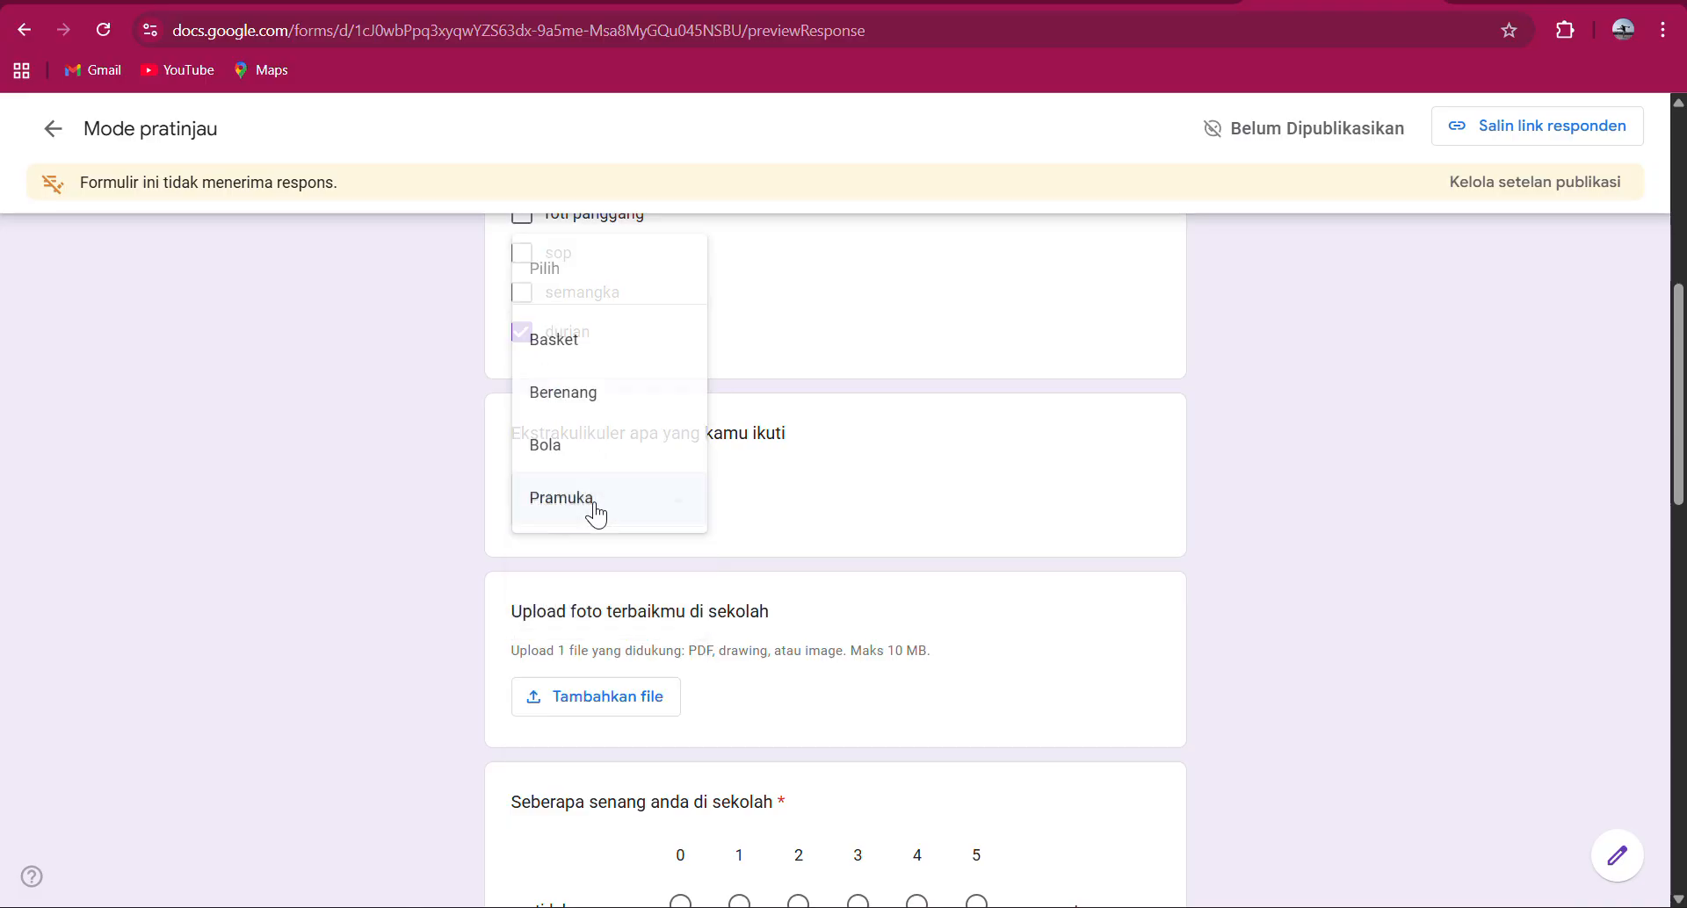
pyautogui.click(546, 442)
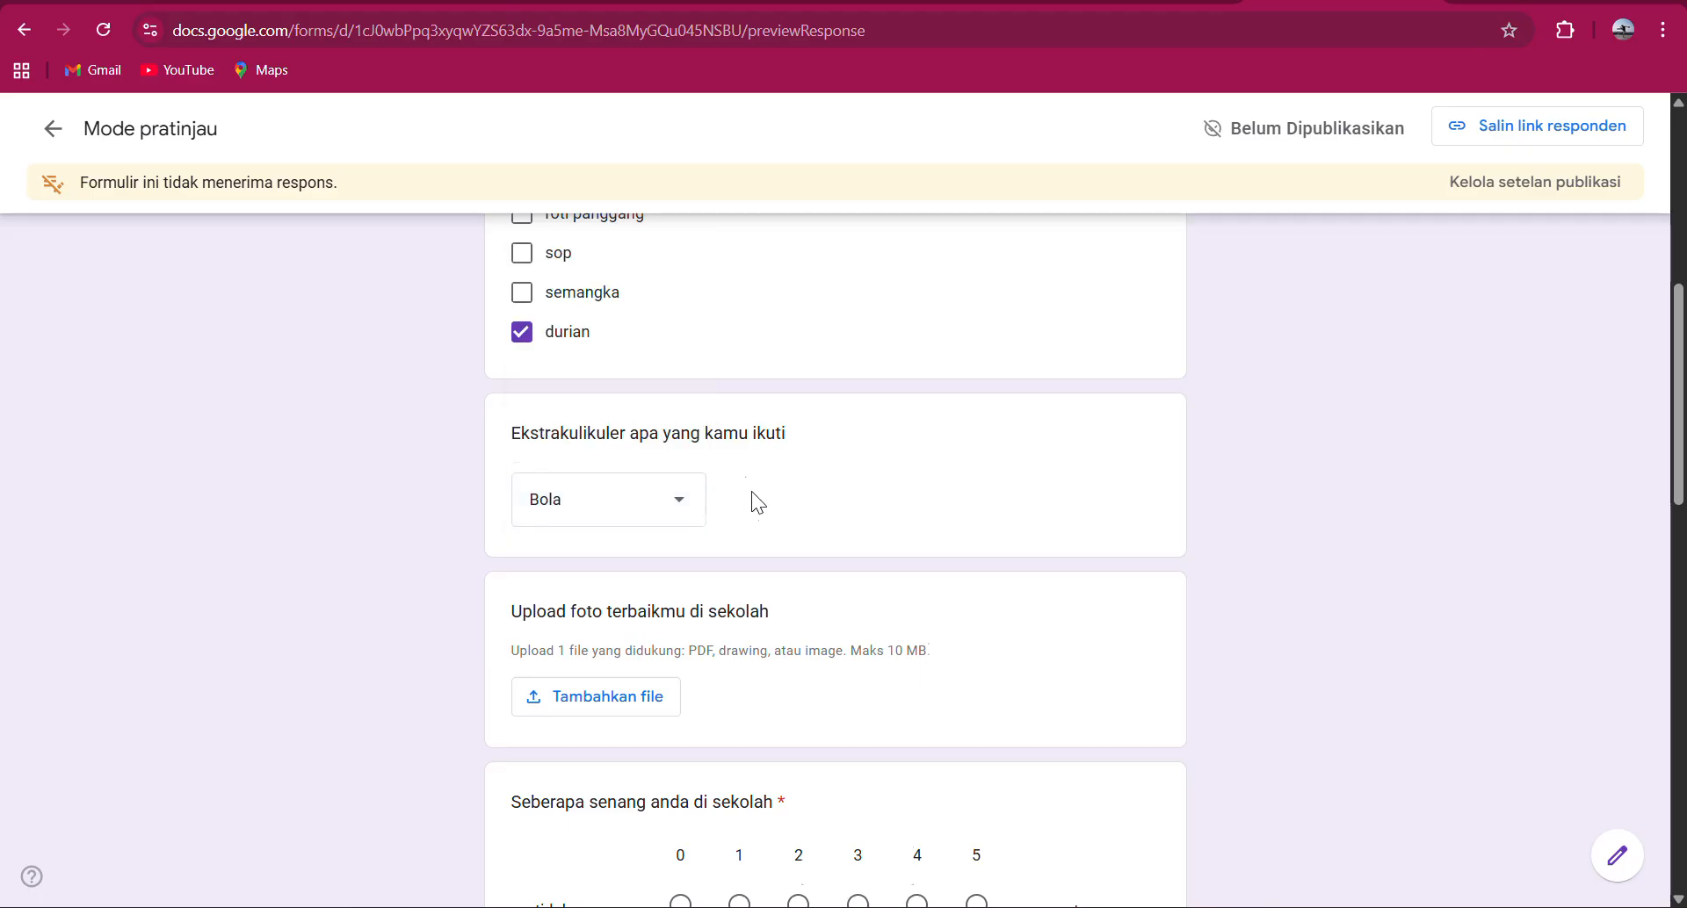
# View the file upload dialog of "Upload foto terbaikmu di sekolah" and close it without adding a file.
pyautogui.scroll(-2, 751, 499)
pyautogui.click(593, 483)
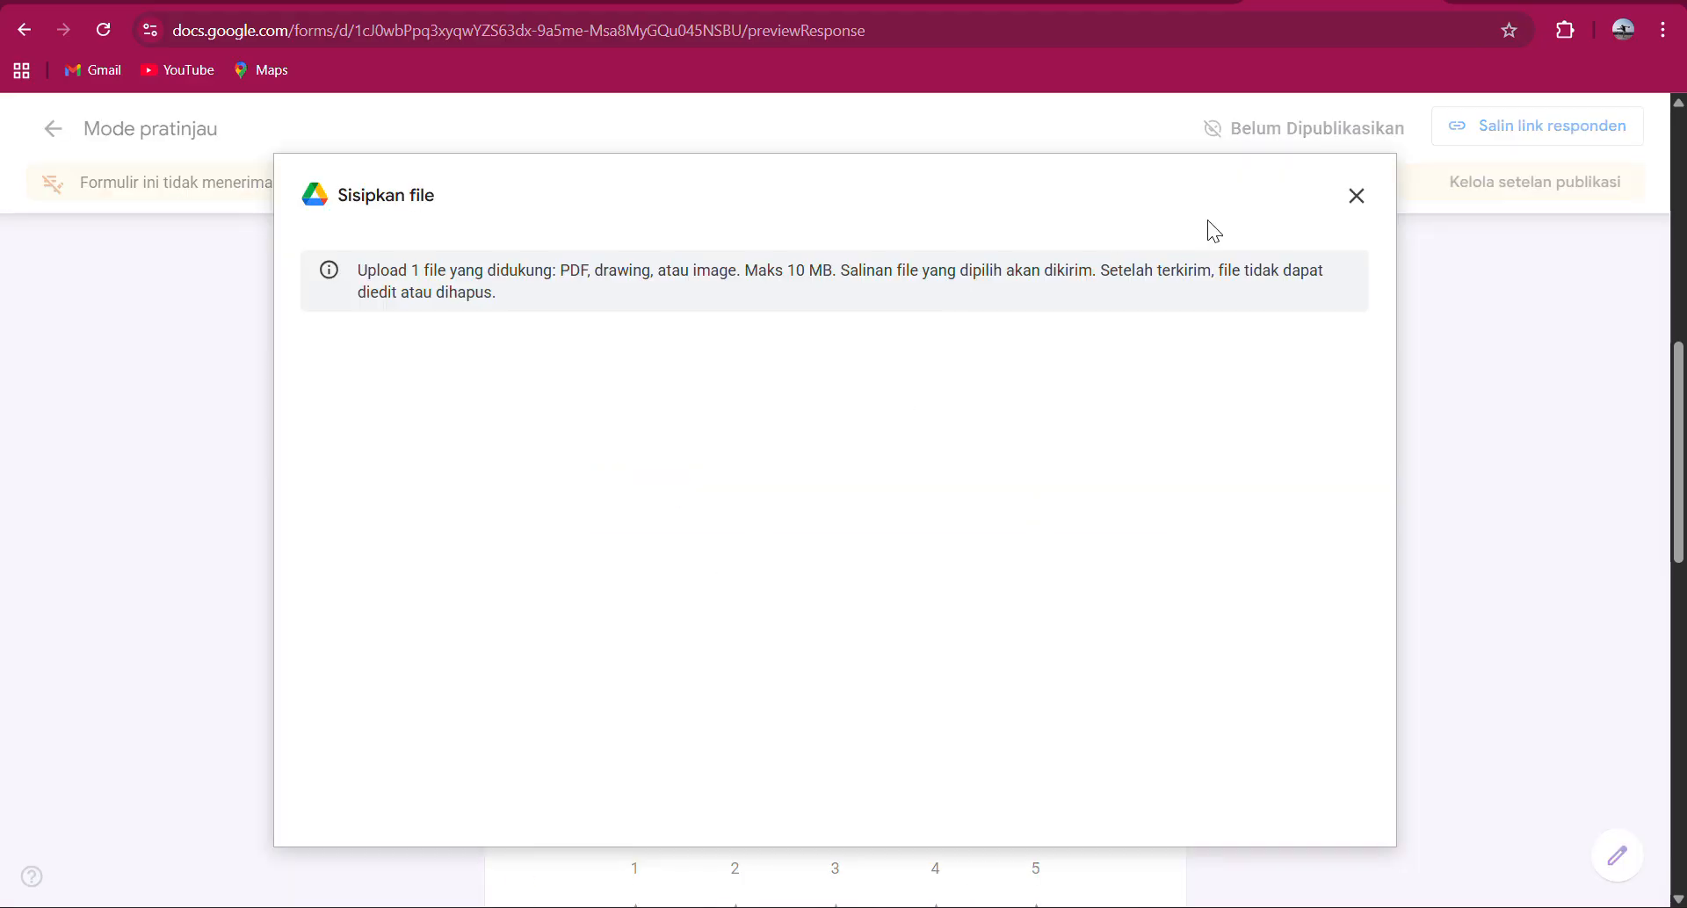
pyautogui.click(1357, 195)
pyautogui.scroll(-2, 1017, 436)
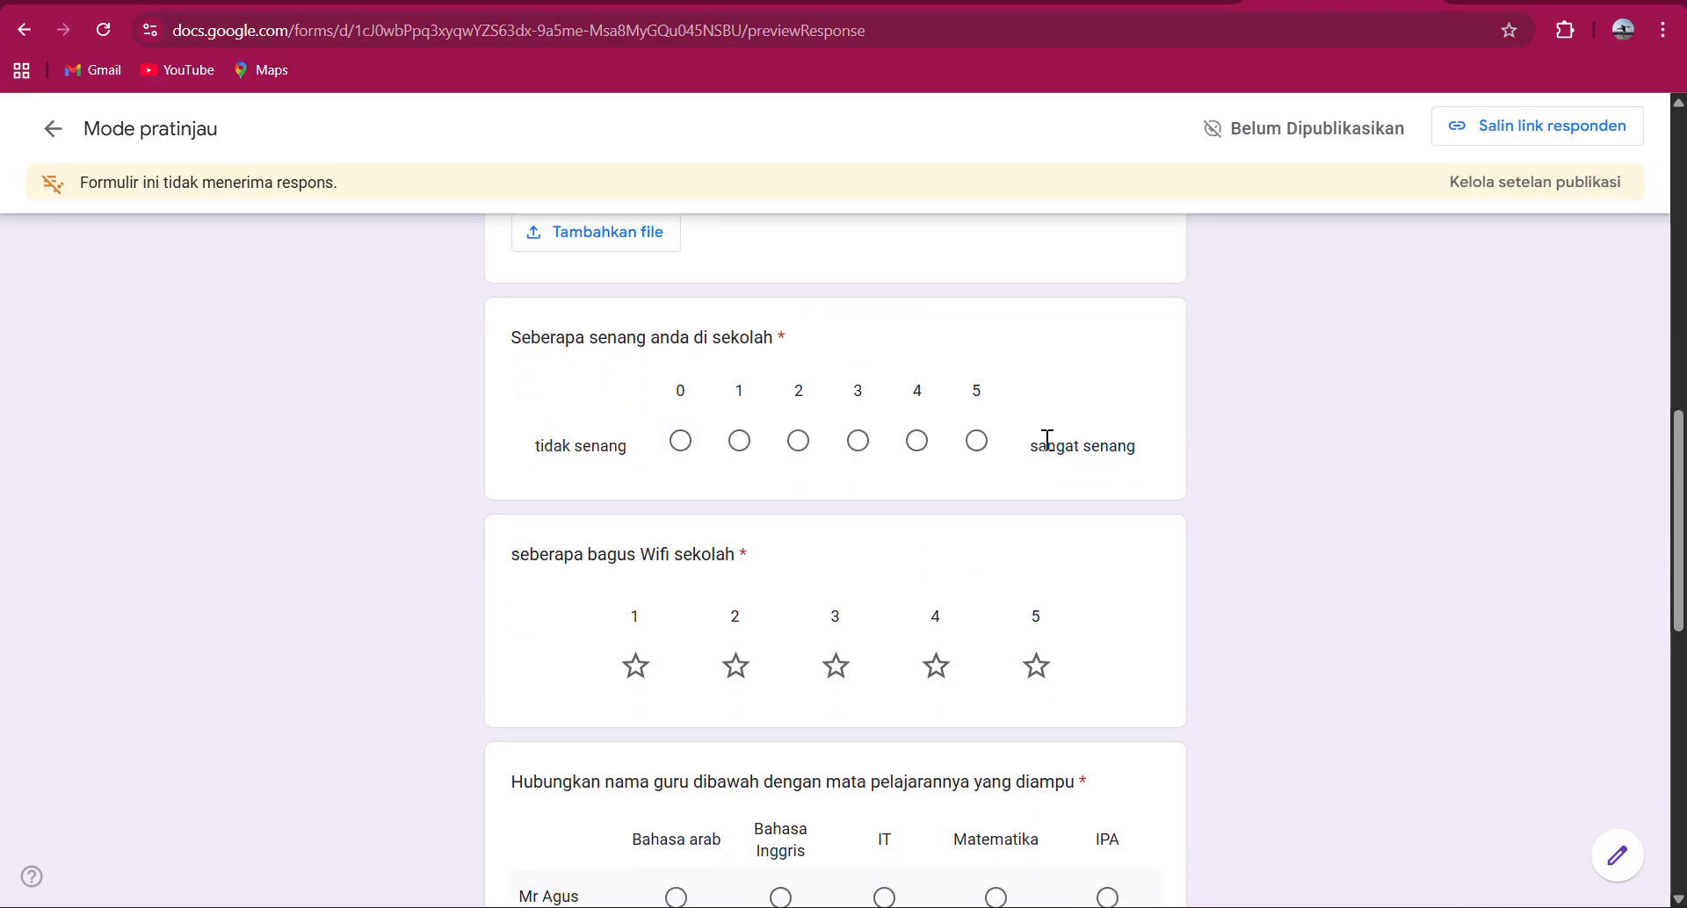
# Rate "Seberapa senang anda di sekolah" as 5 and "seberapa bagus Wifi sekolah" with 5 stars.
pyautogui.click(975, 448)
pyautogui.click(1039, 671)
# Match the five teachers, in row order, with Bahasa arab, Bahasa Inggris, IT, Matematika and IPA in the grid question.
pyautogui.scroll(-5, 1046, 676)
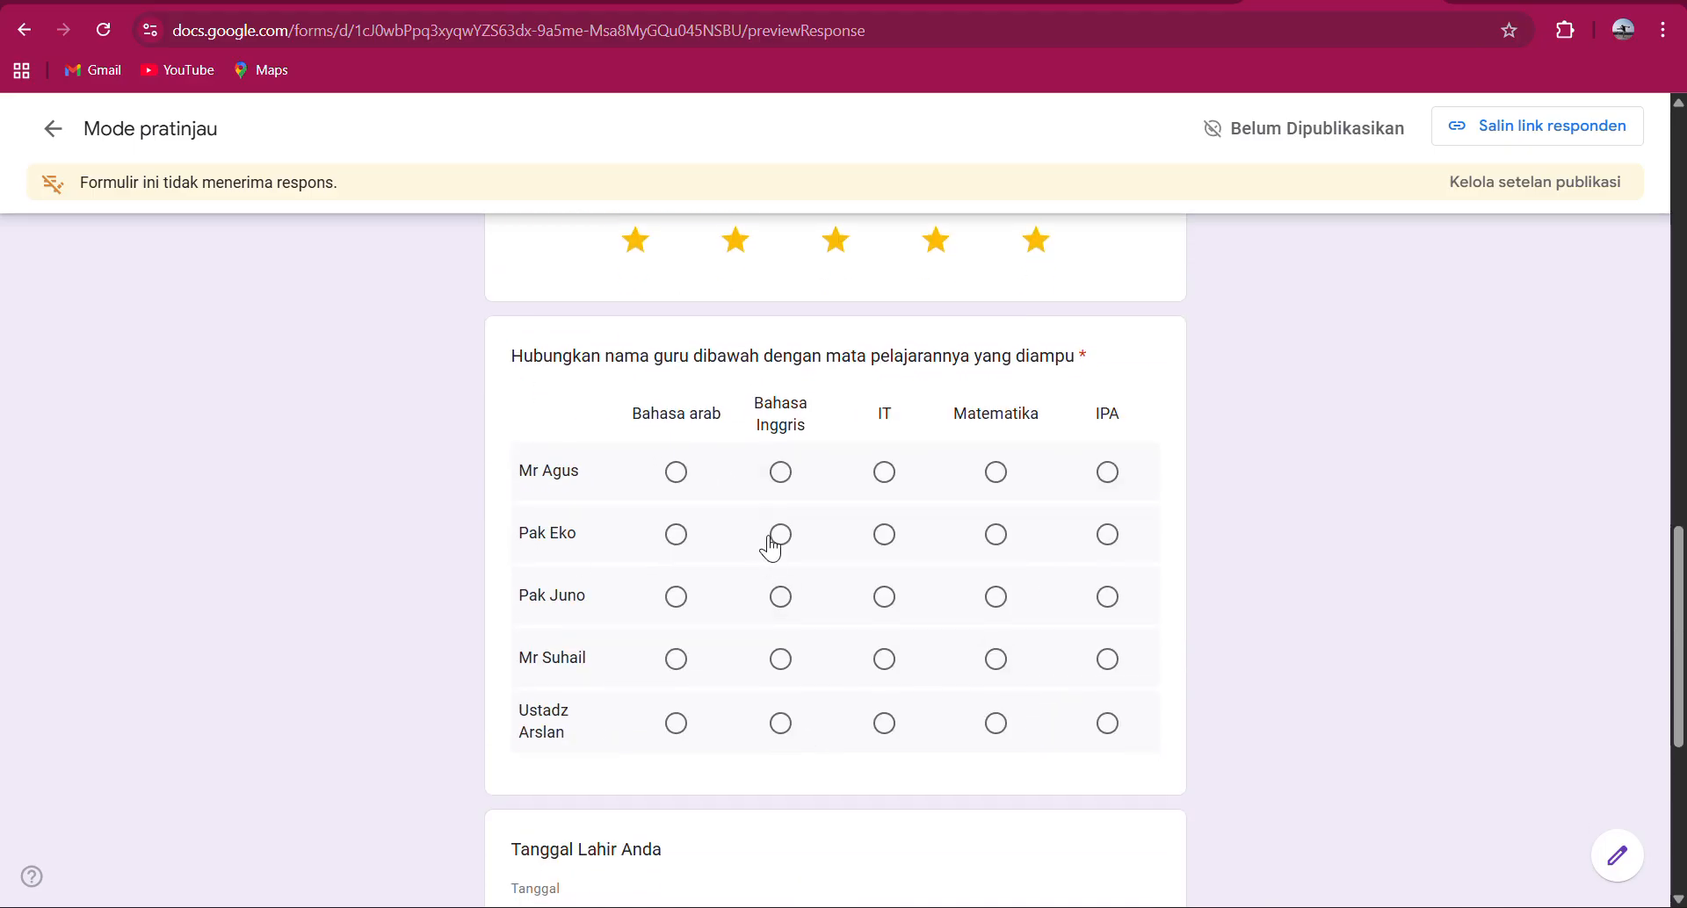
pyautogui.click(678, 475)
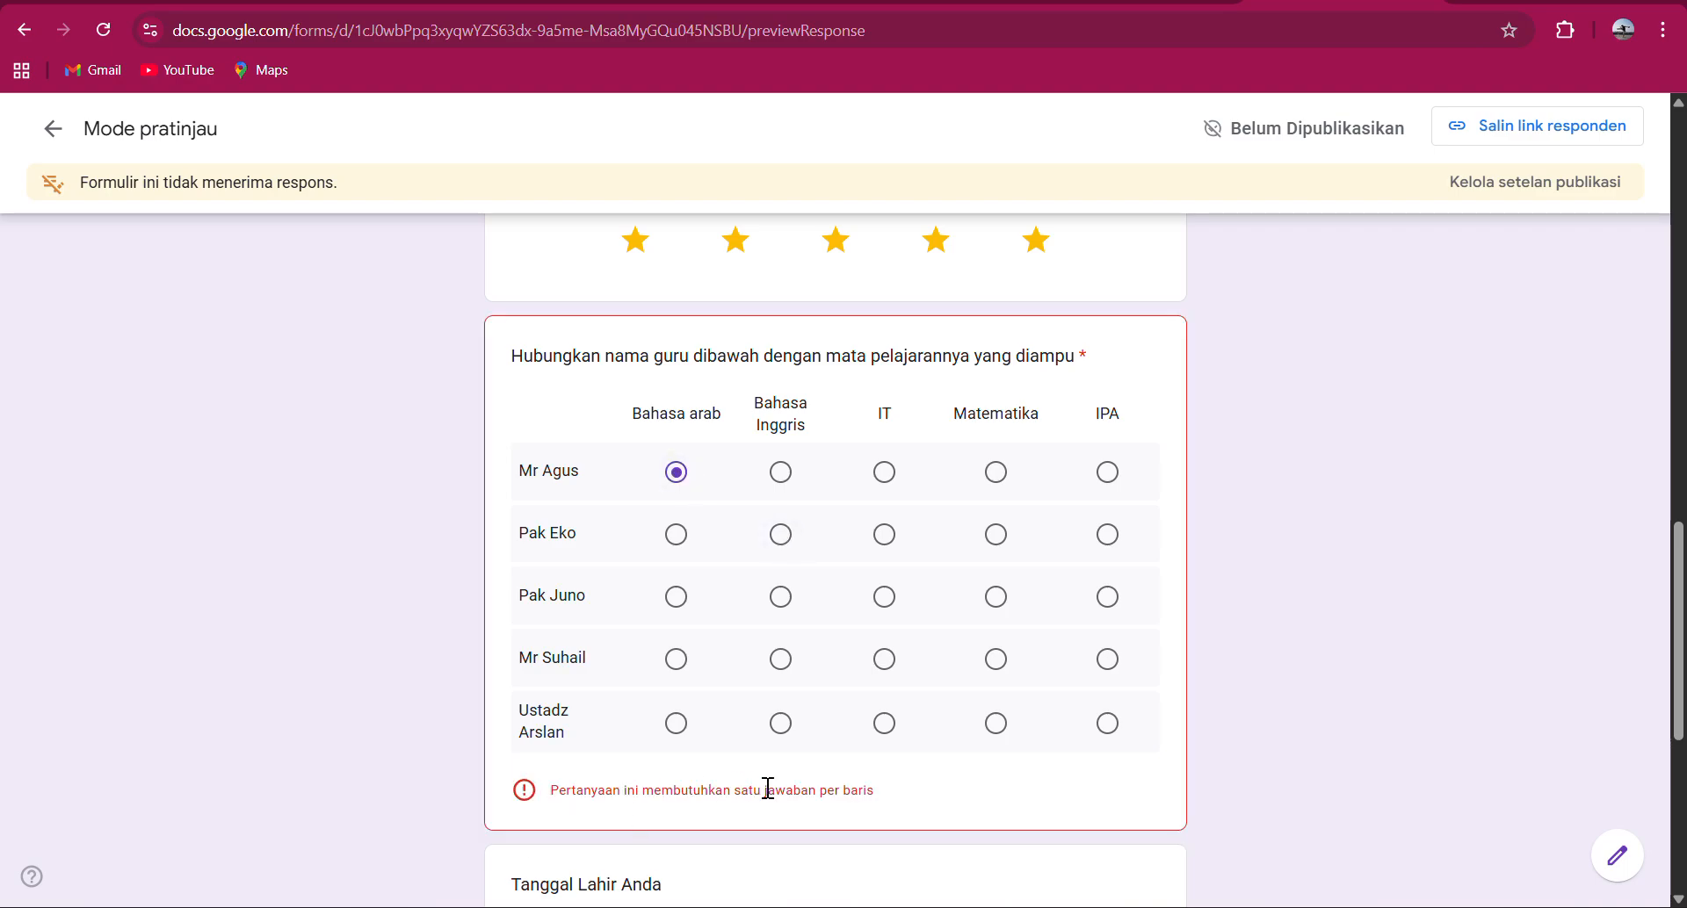
pyautogui.click(780, 536)
pyautogui.click(884, 596)
pyautogui.click(995, 659)
pyautogui.click(1002, 729)
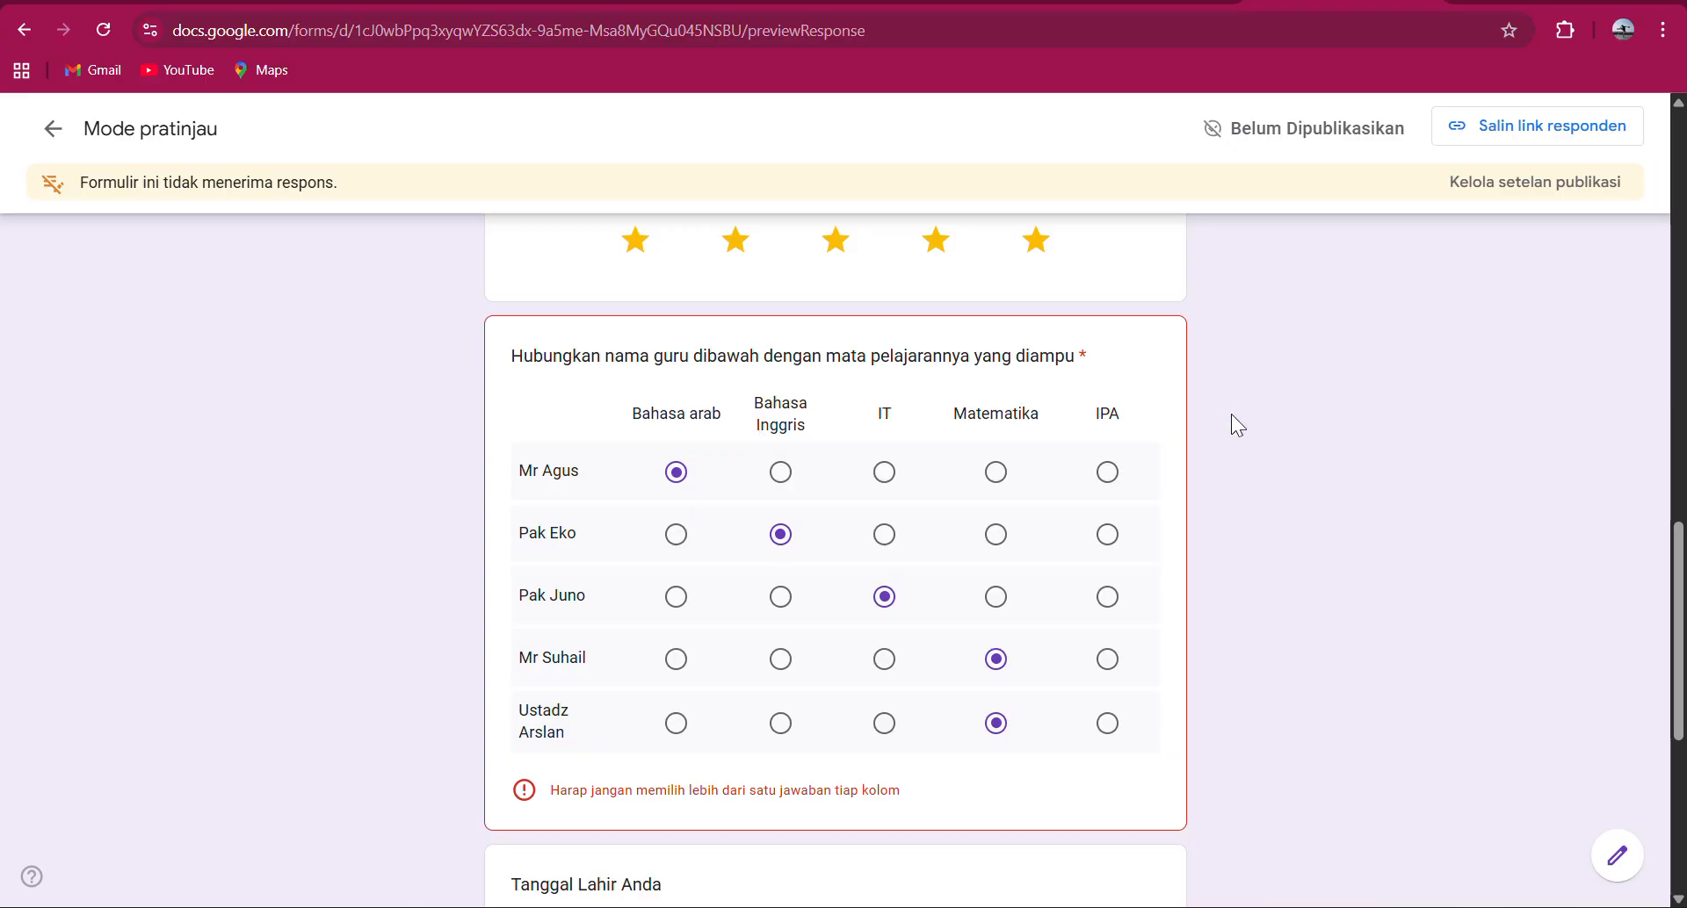
pyautogui.click(1109, 725)
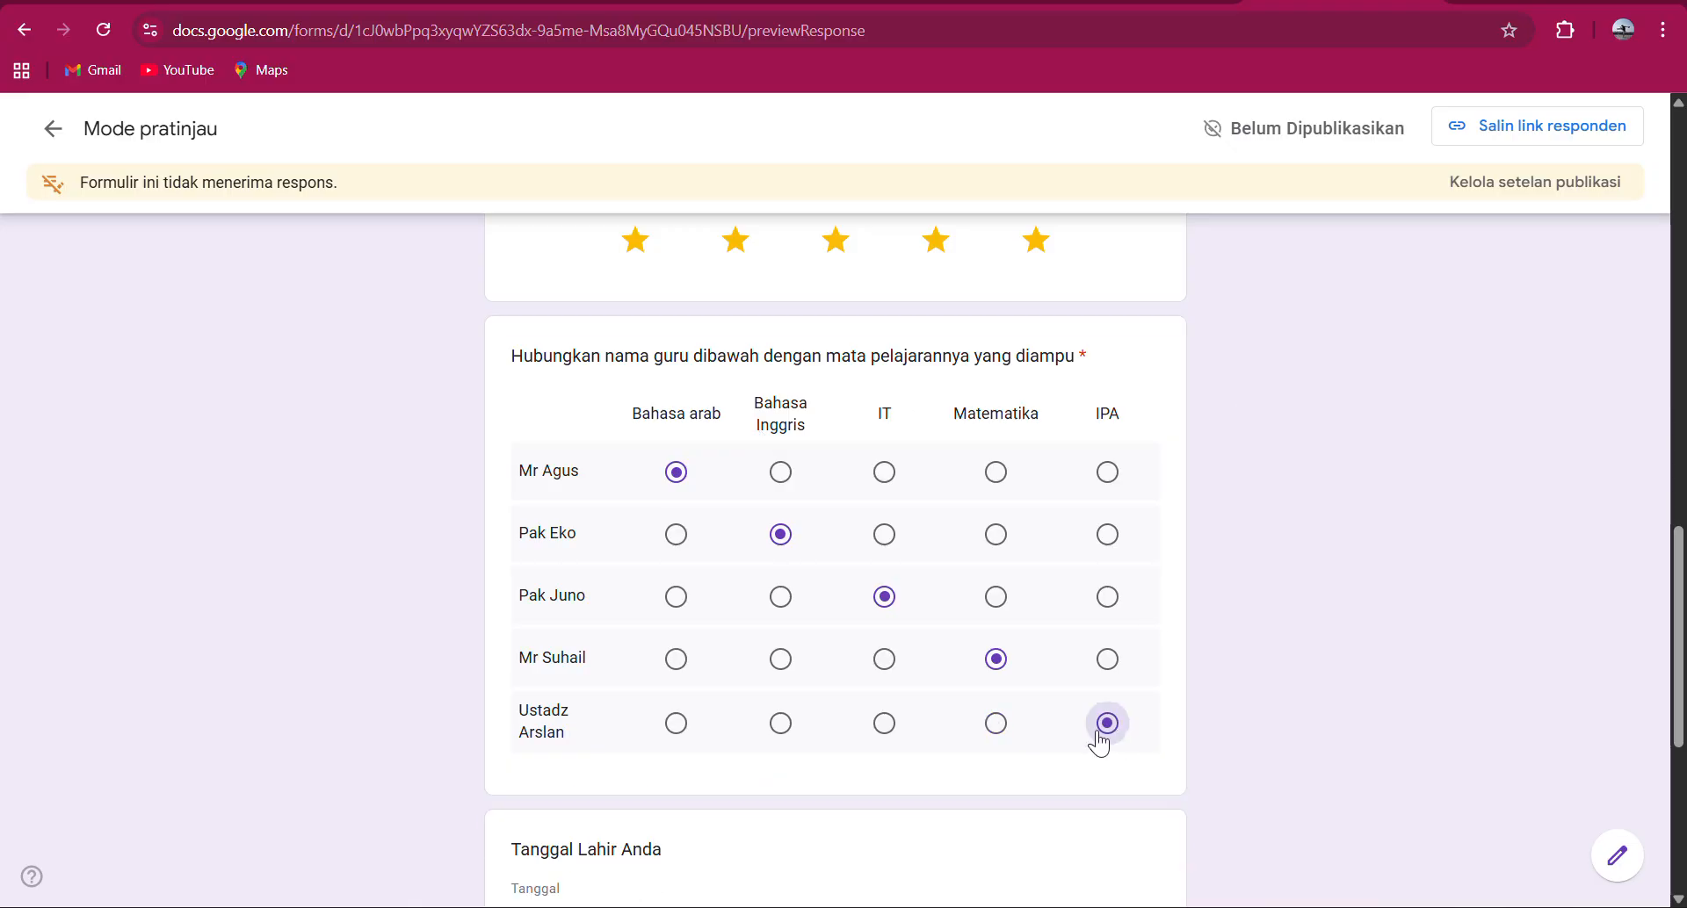
# Pick a date from the calendar as the answer to "Tanggal Lahir Anda".
pyautogui.scroll(-4, 949, 699)
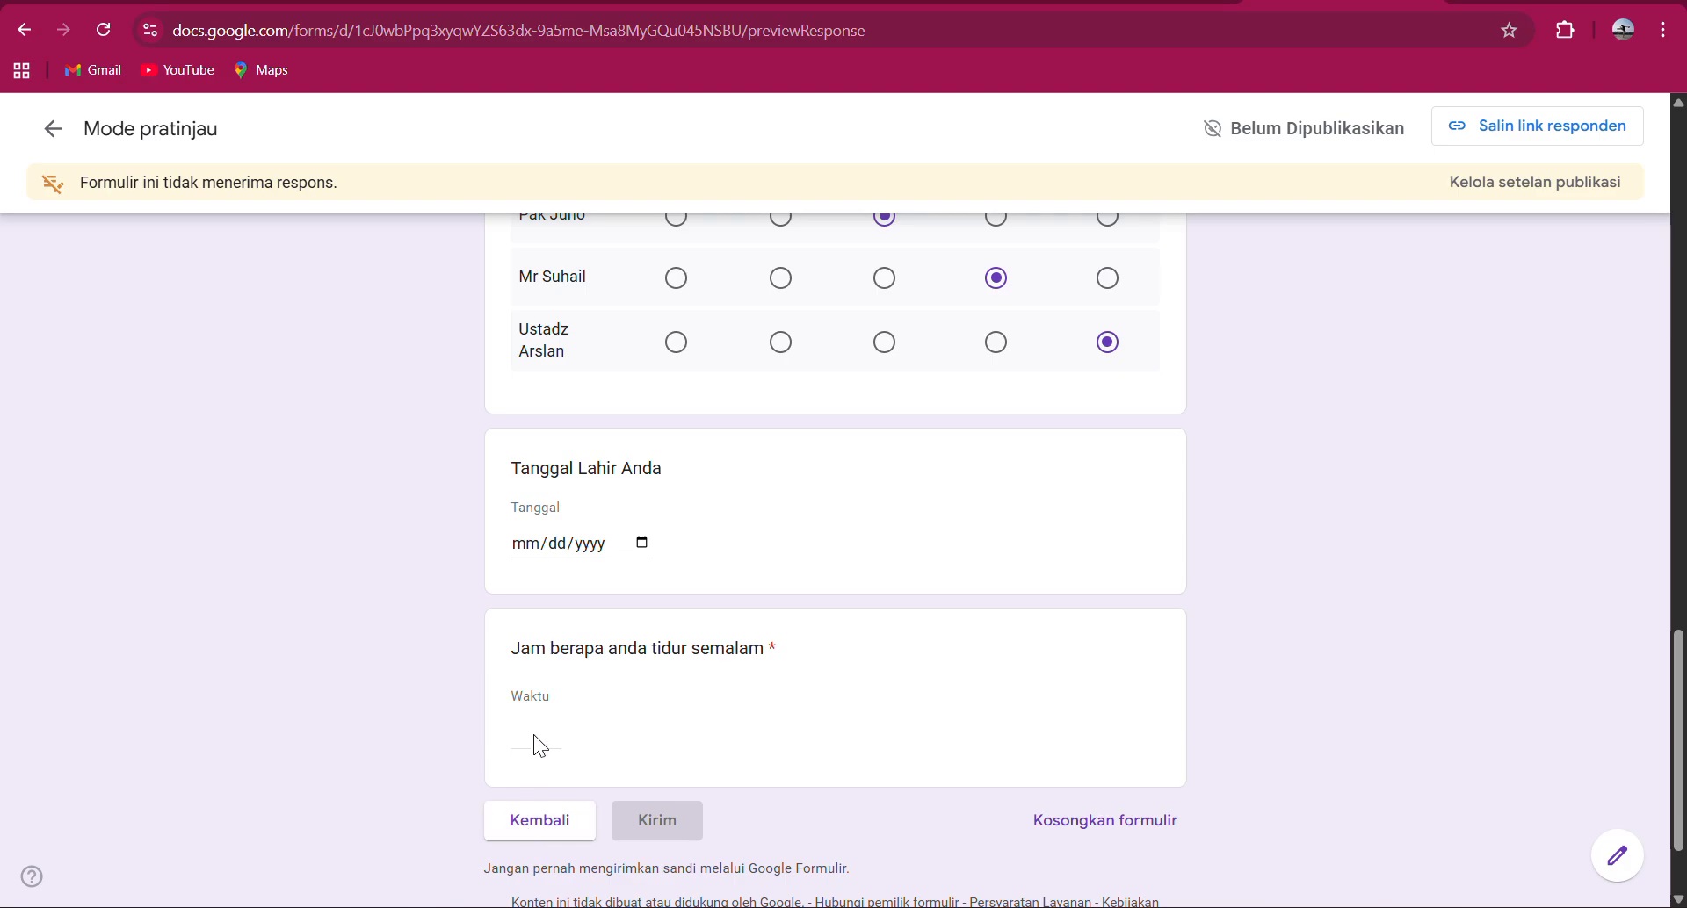
pyautogui.click(590, 544)
pyautogui.click(528, 542)
pyautogui.click(642, 544)
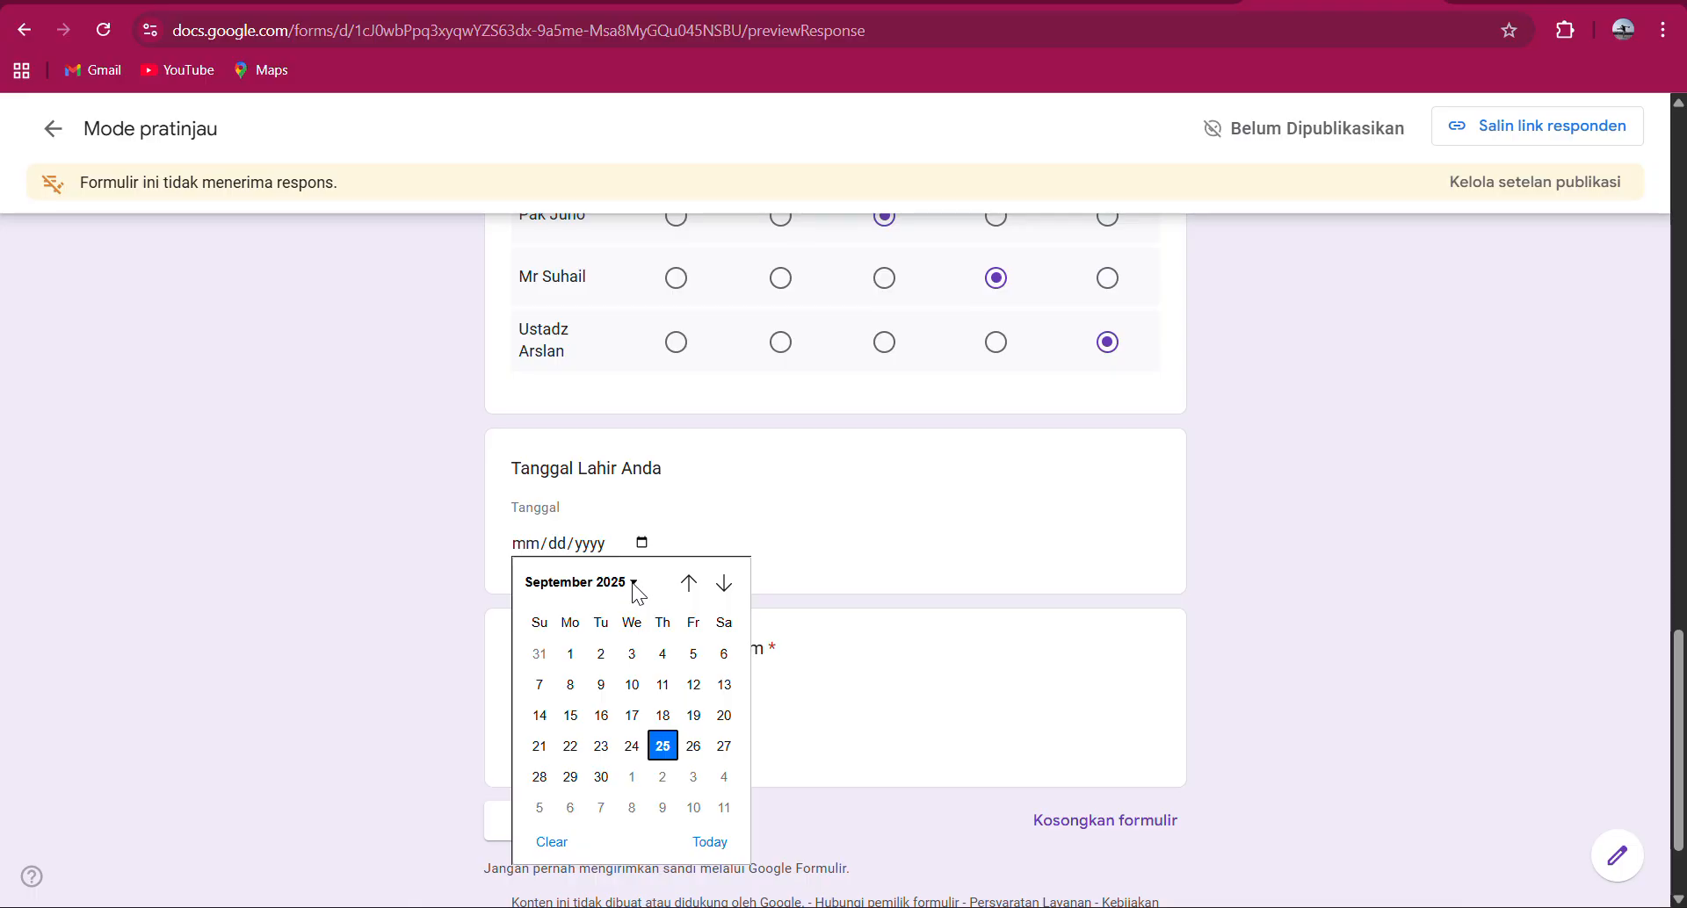
pyautogui.click(601, 745)
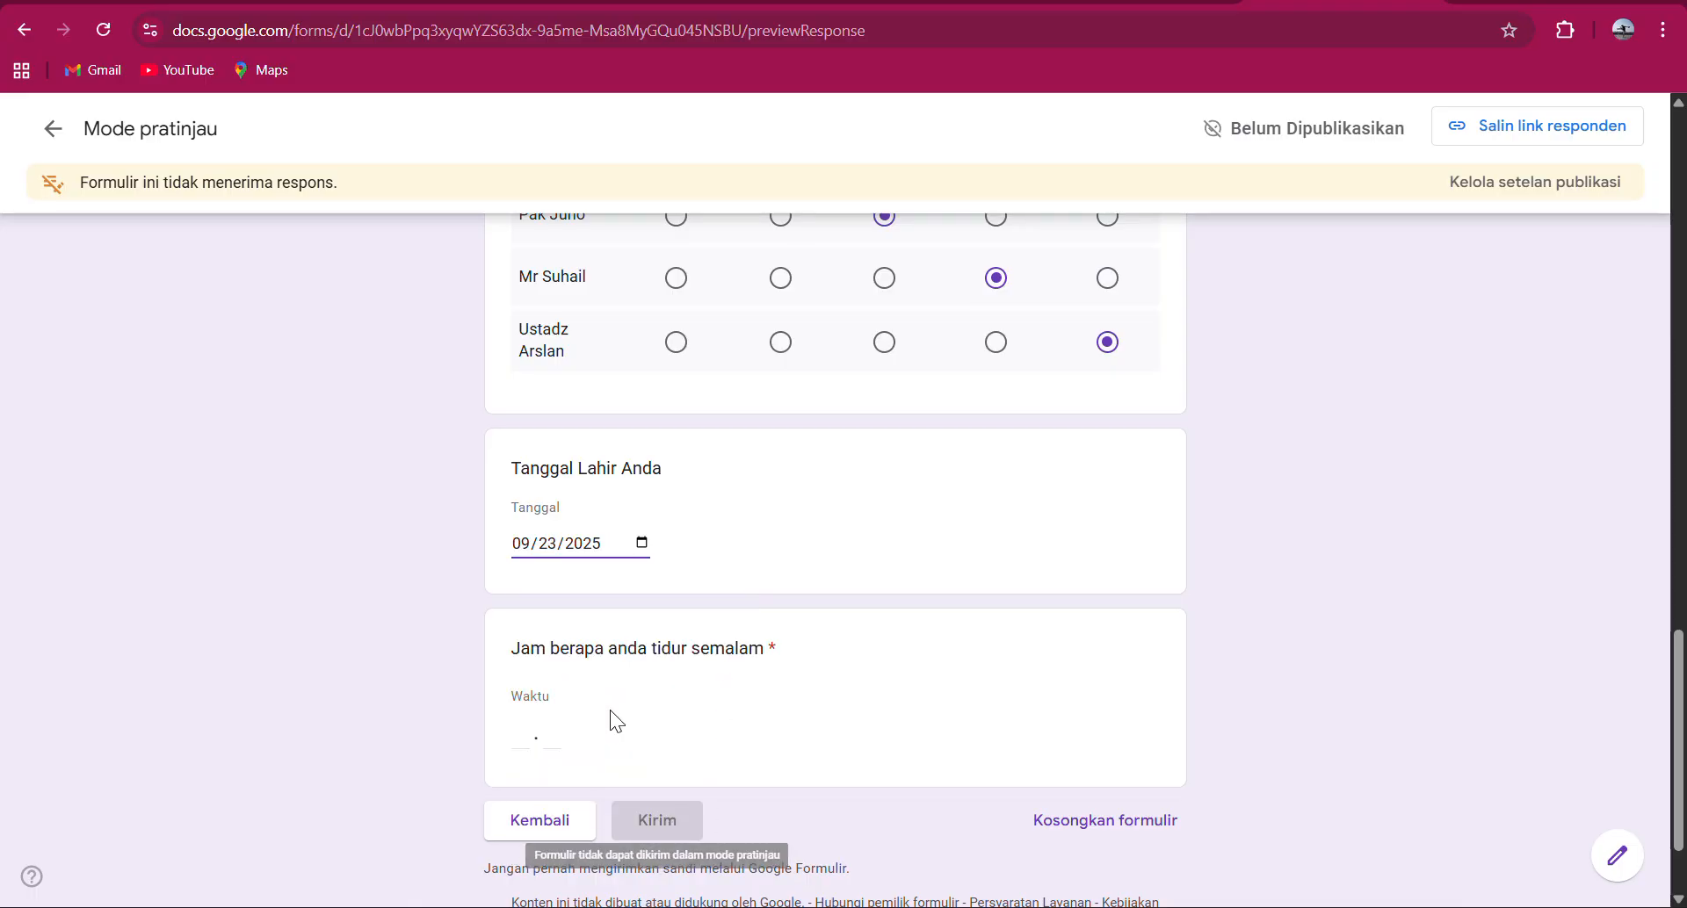
# Answer "Jam berapa anda tidur semalam" with the time 00.30.
pyautogui.click(541, 698)
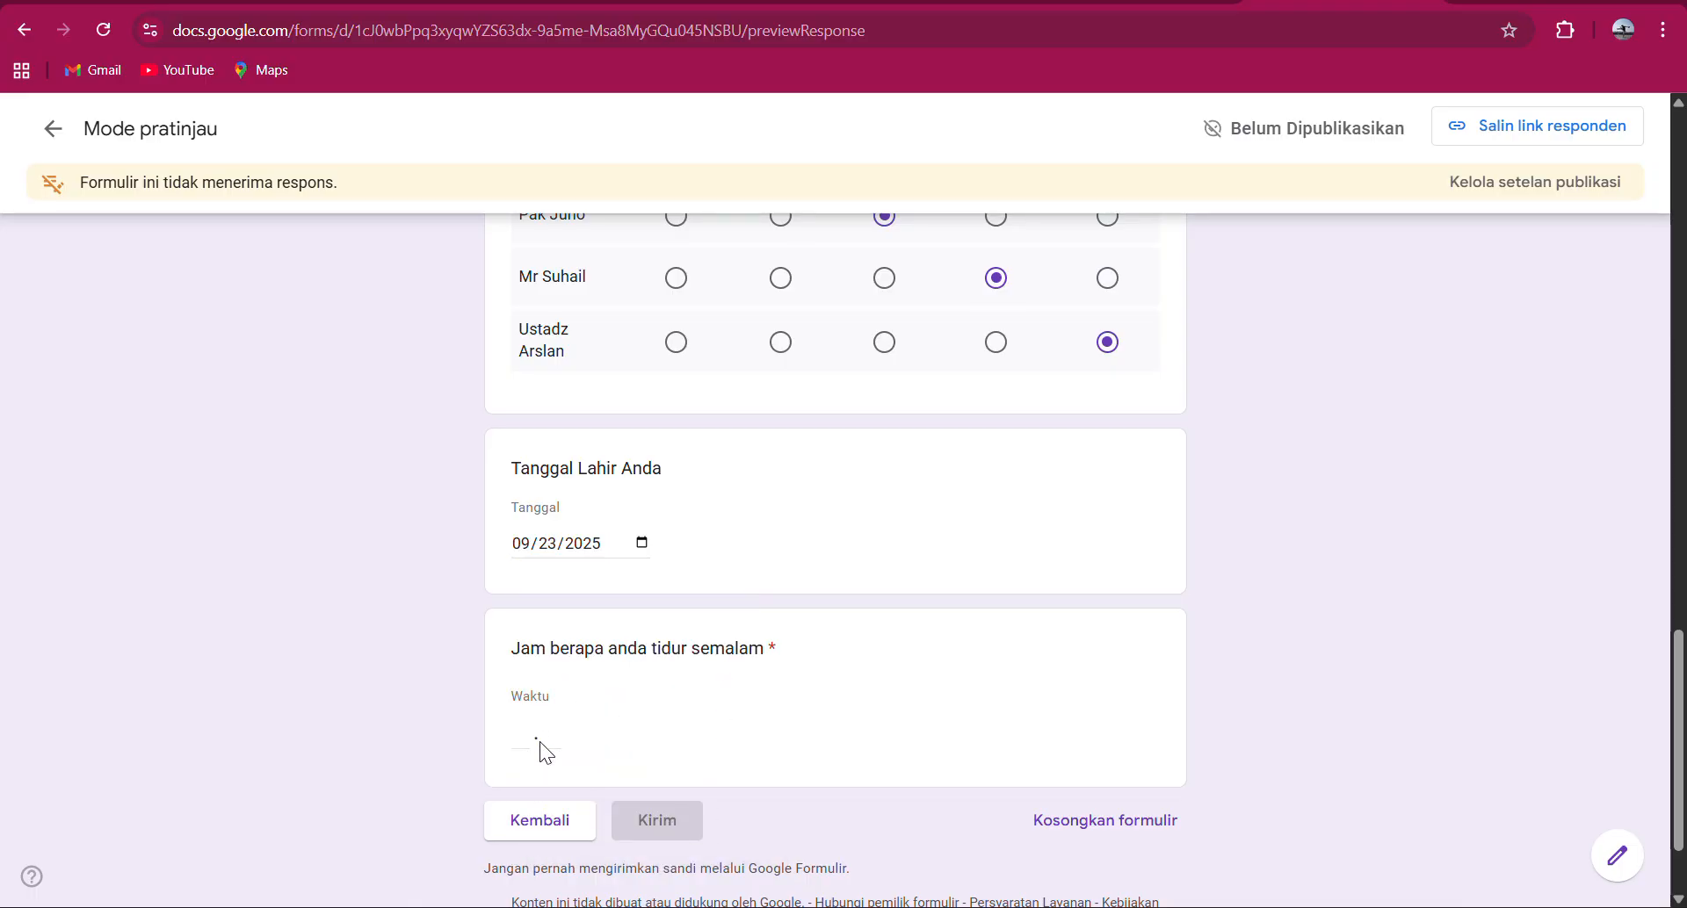
pyautogui.write('30')
pyautogui.click(519, 735)
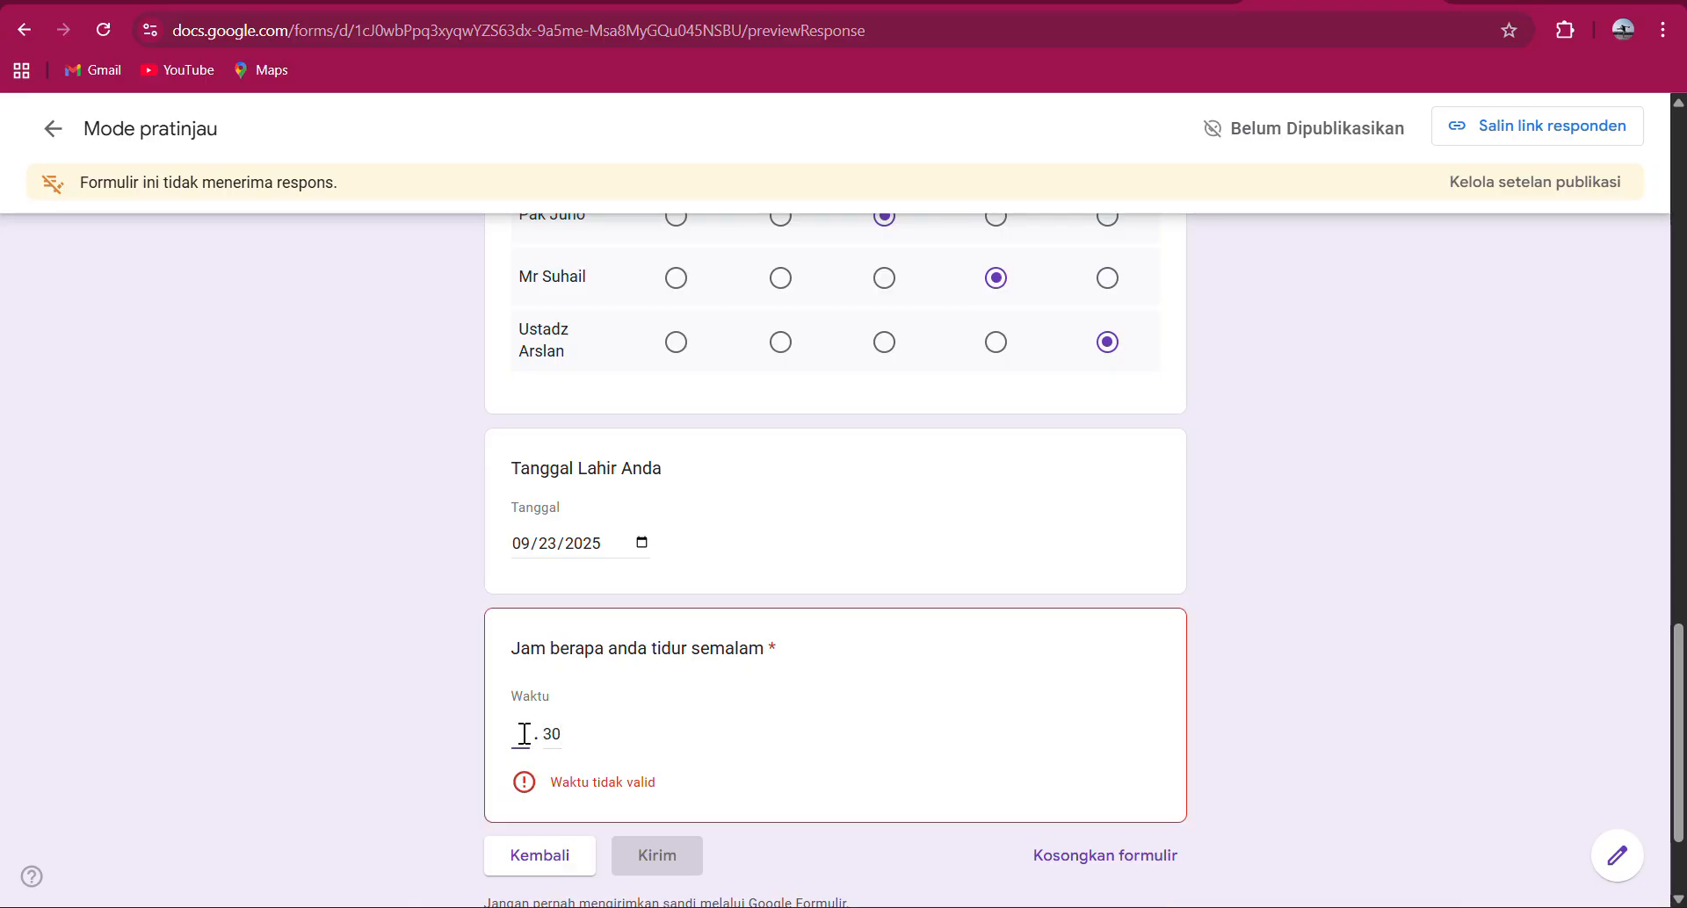
pyautogui.write('00')
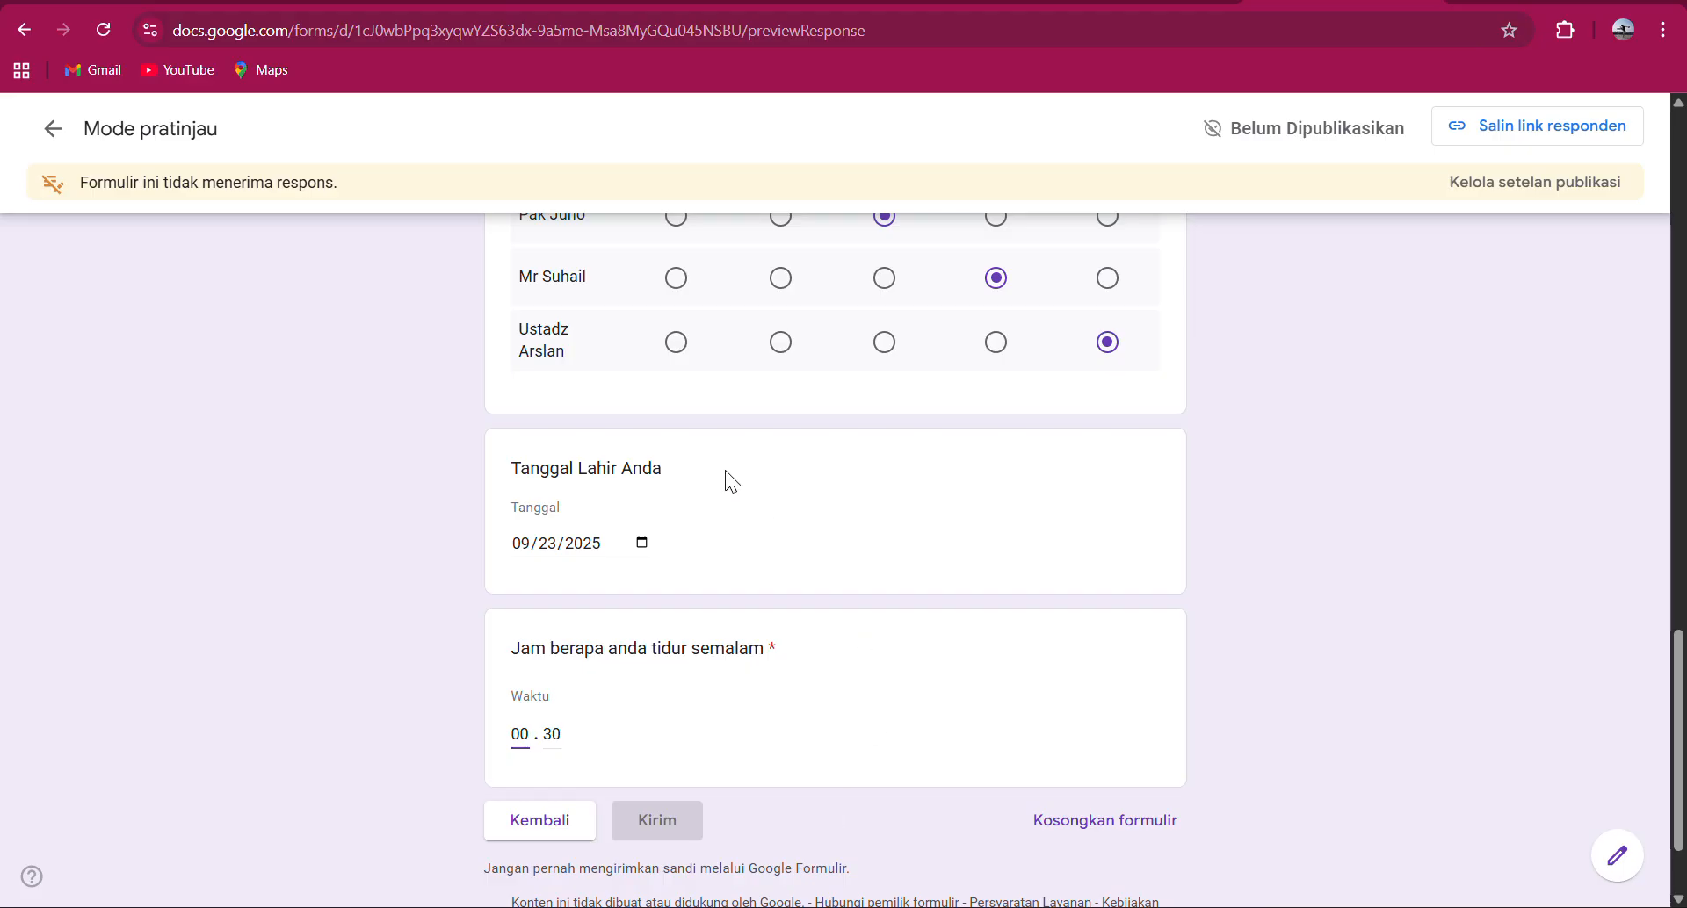
# Review the completed section and leave the preview for the form editor, discarding the trial answers.
pyautogui.scroll(18, 725, 471)
pyautogui.scroll(-20, 725, 471)
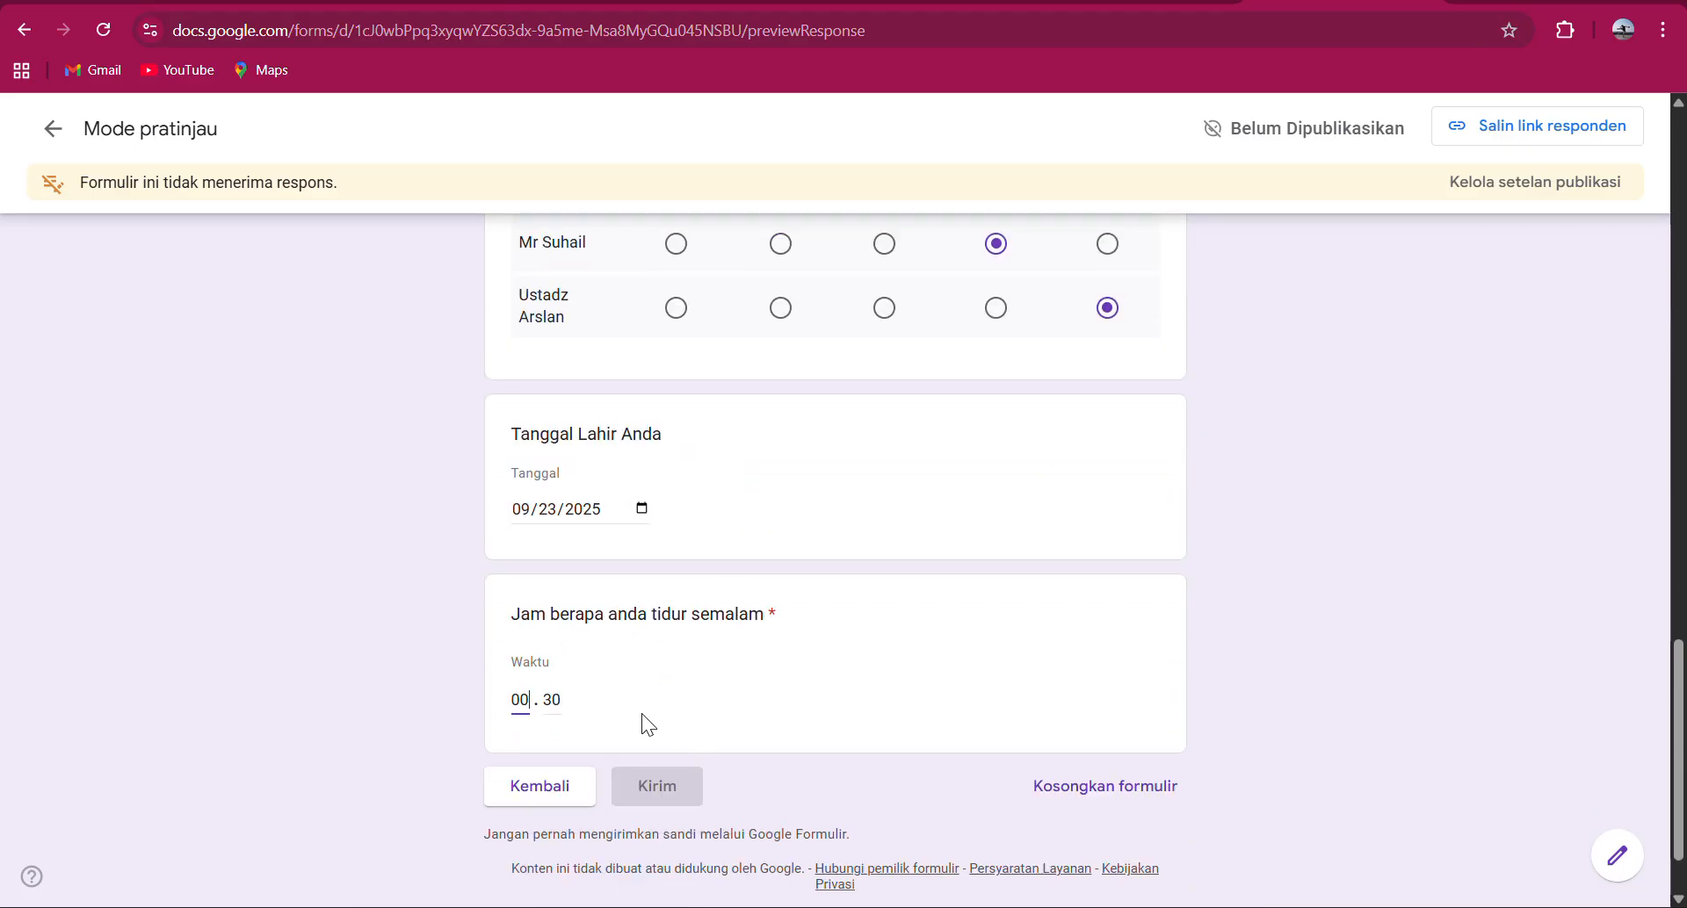
pyautogui.click(53, 130)
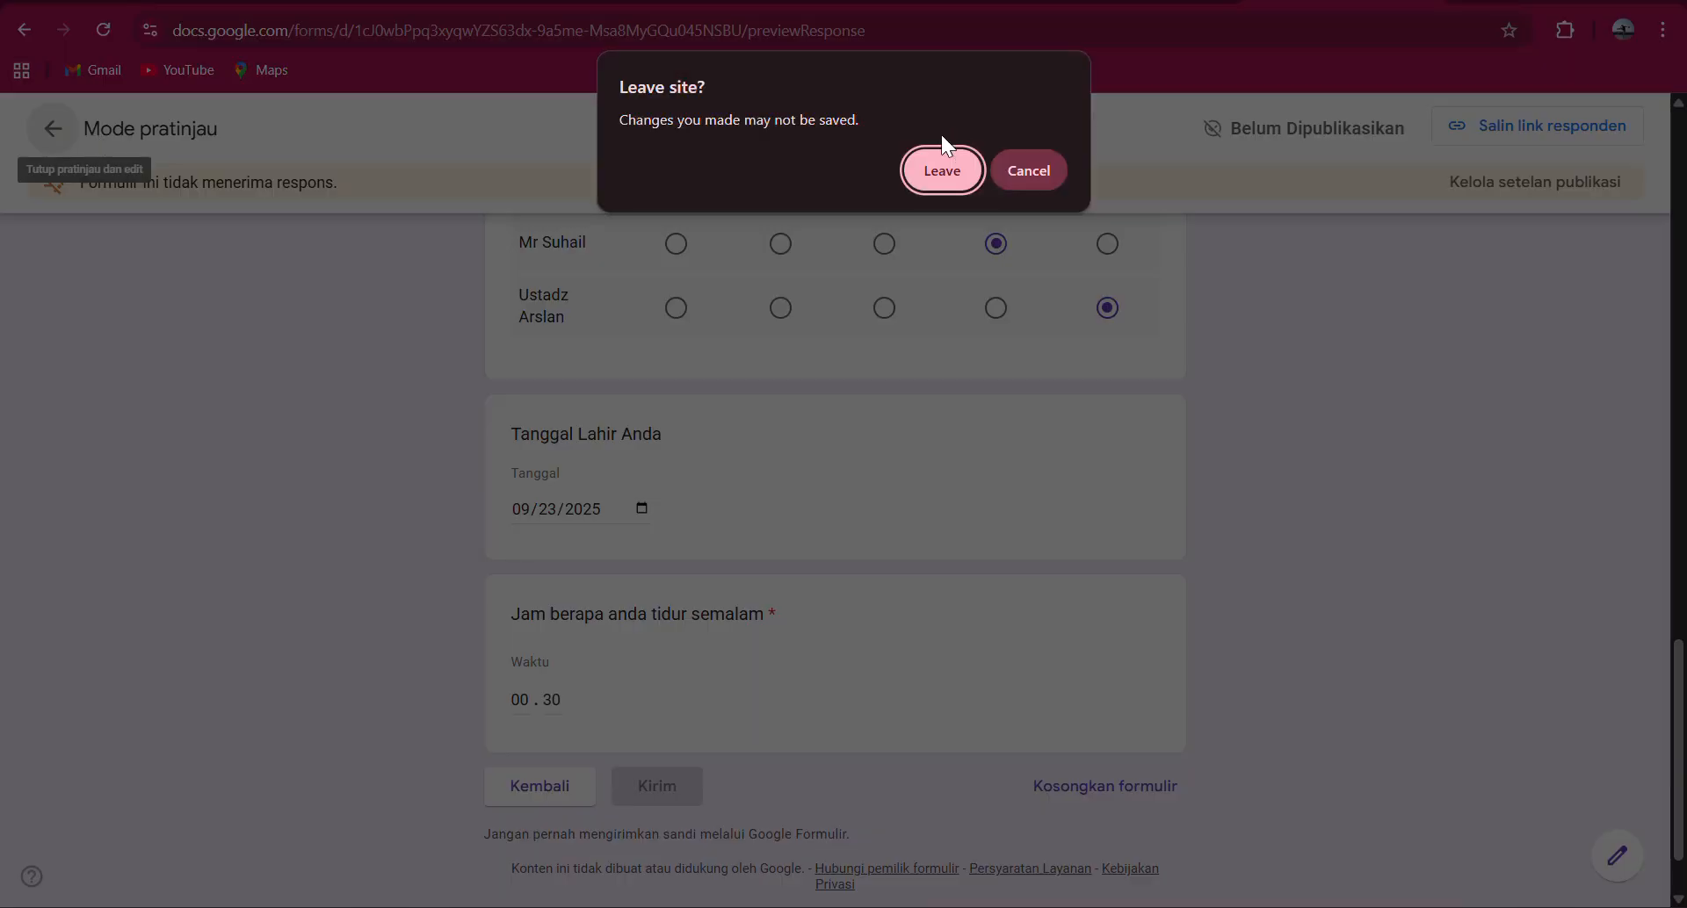
pyautogui.click(954, 167)
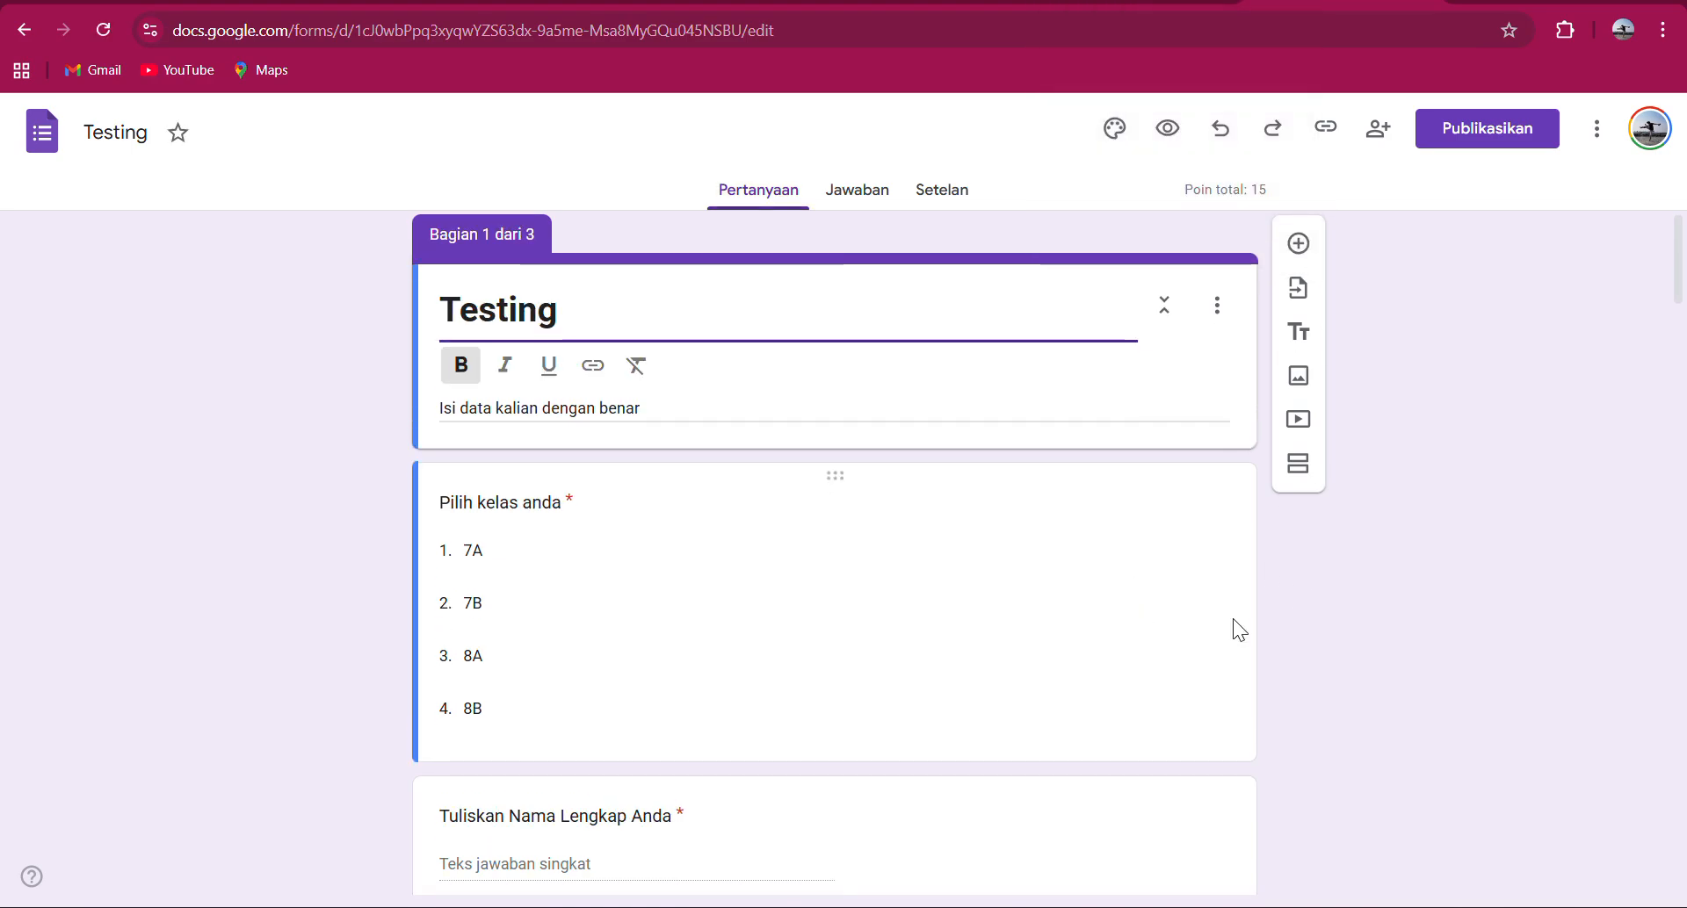
# Dismiss the quiz tour offer, look over the Latihan 1 questions and view the form's responses page.
pyautogui.scroll(-9, 1232, 619)
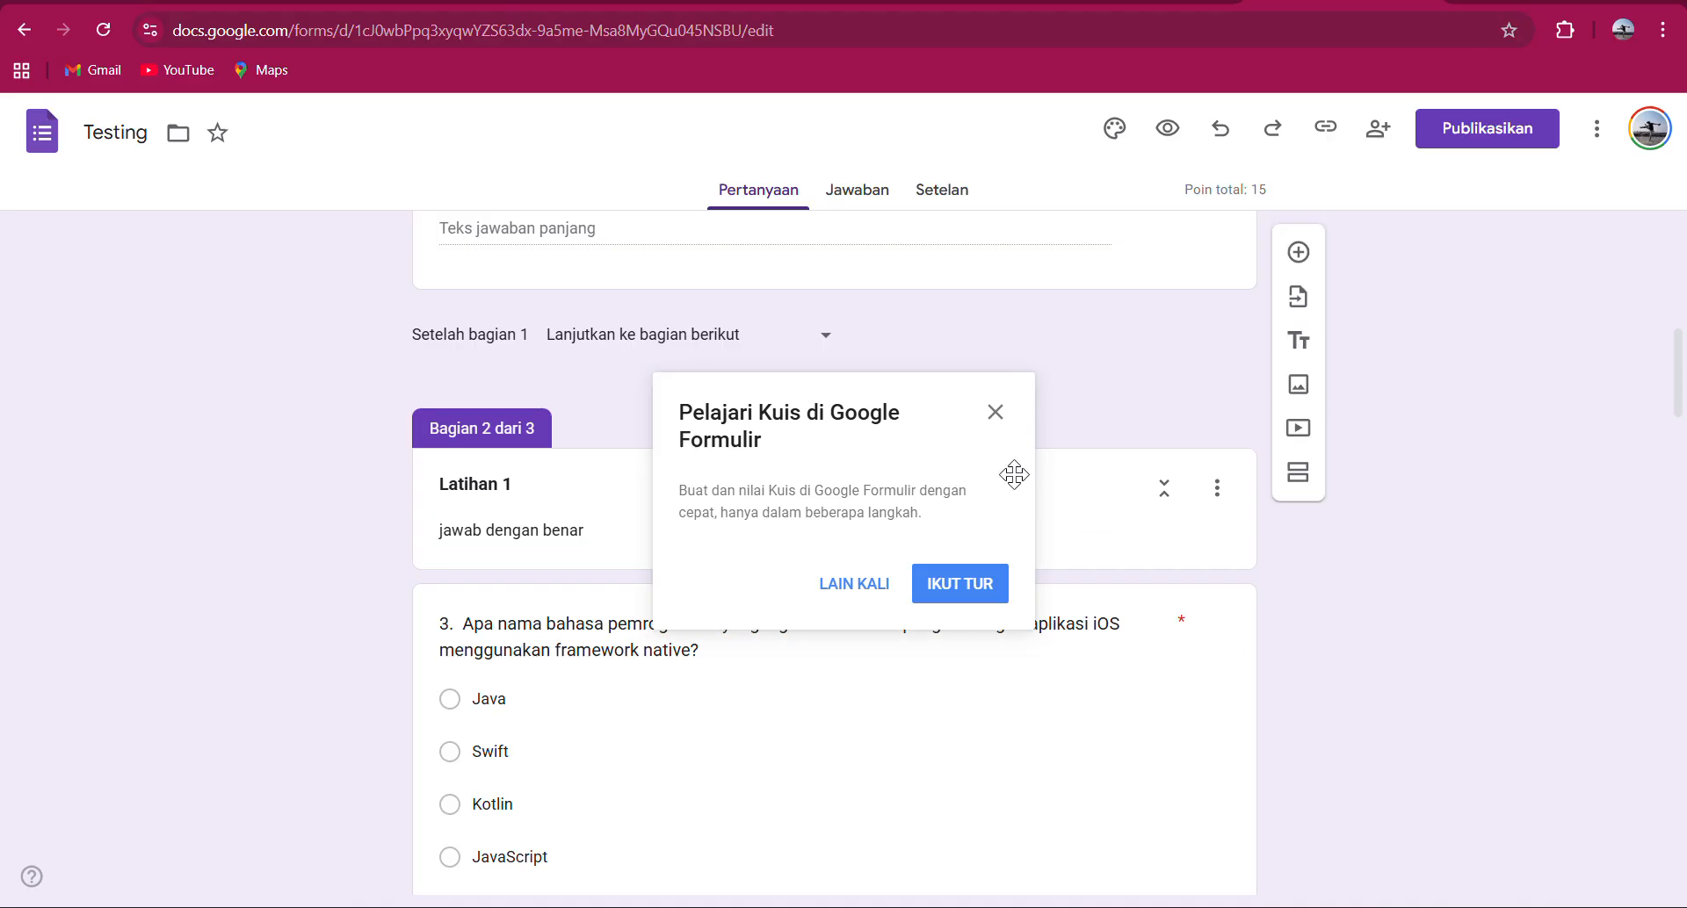
pyautogui.click(995, 414)
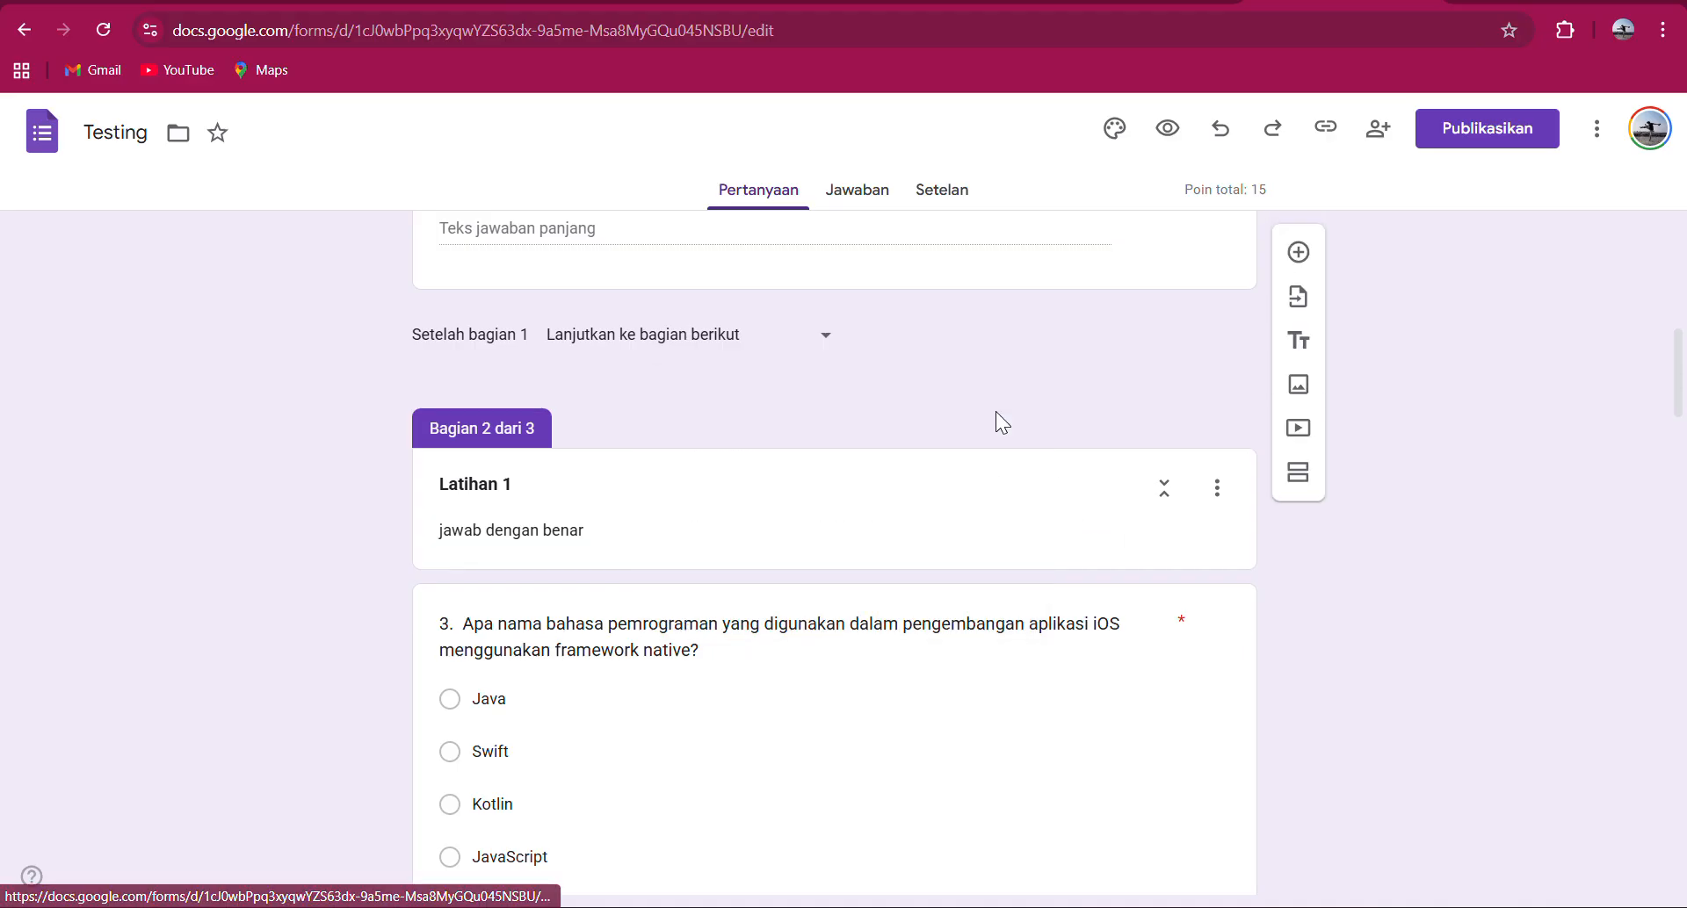
pyautogui.scroll(-5, 1054, 540)
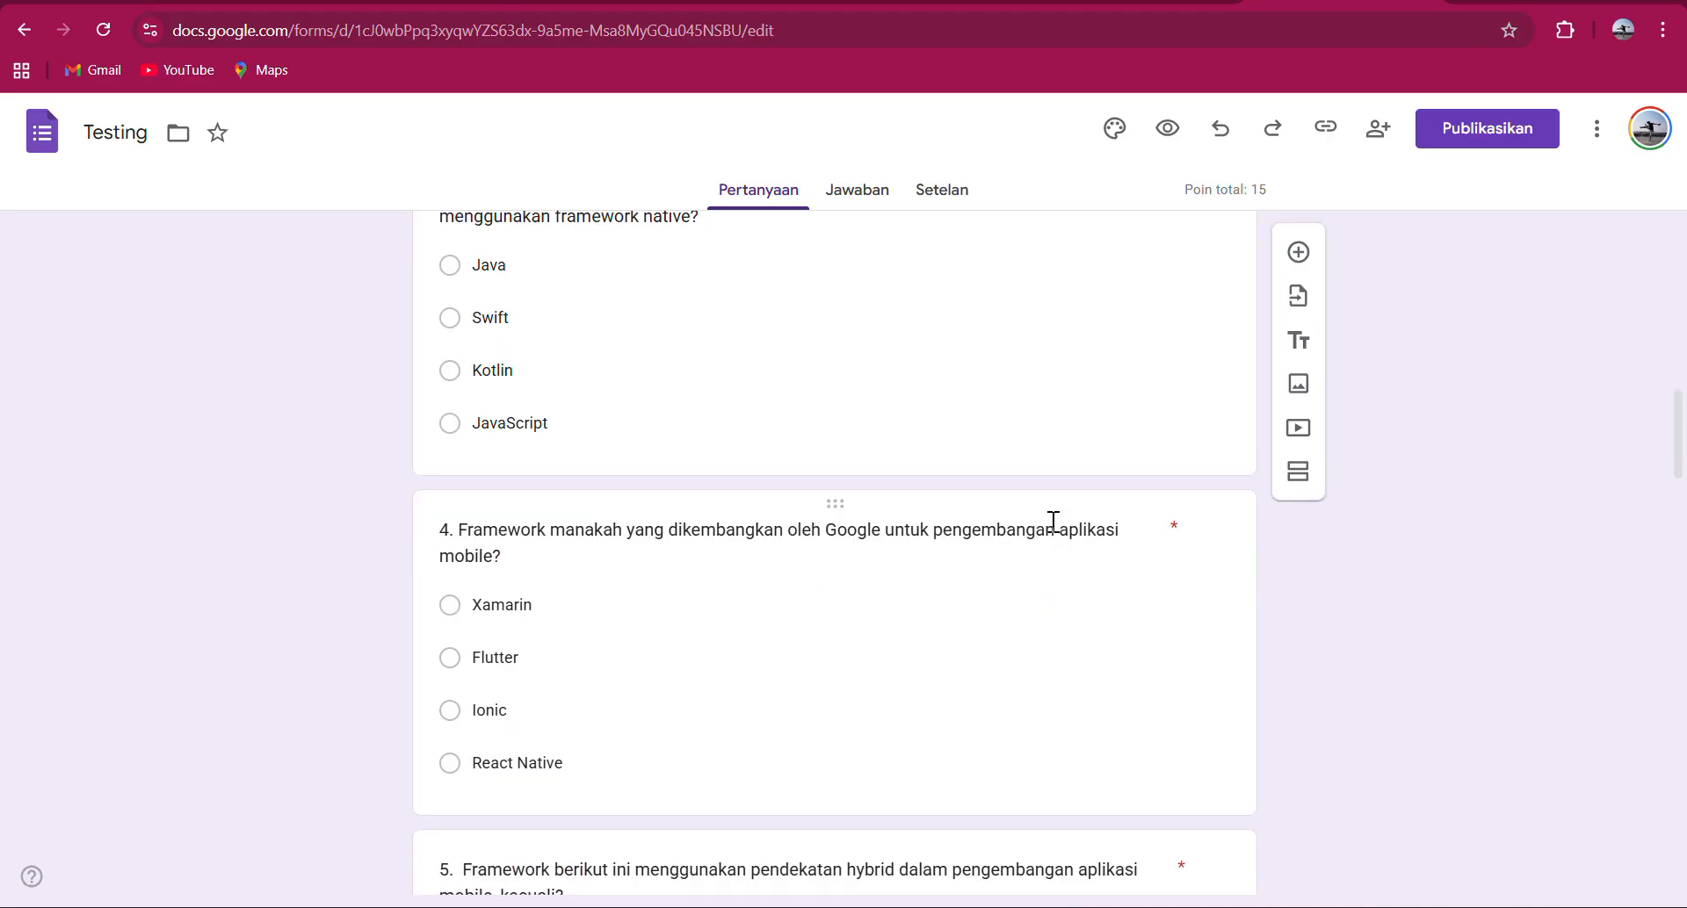
pyautogui.click(838, 191)
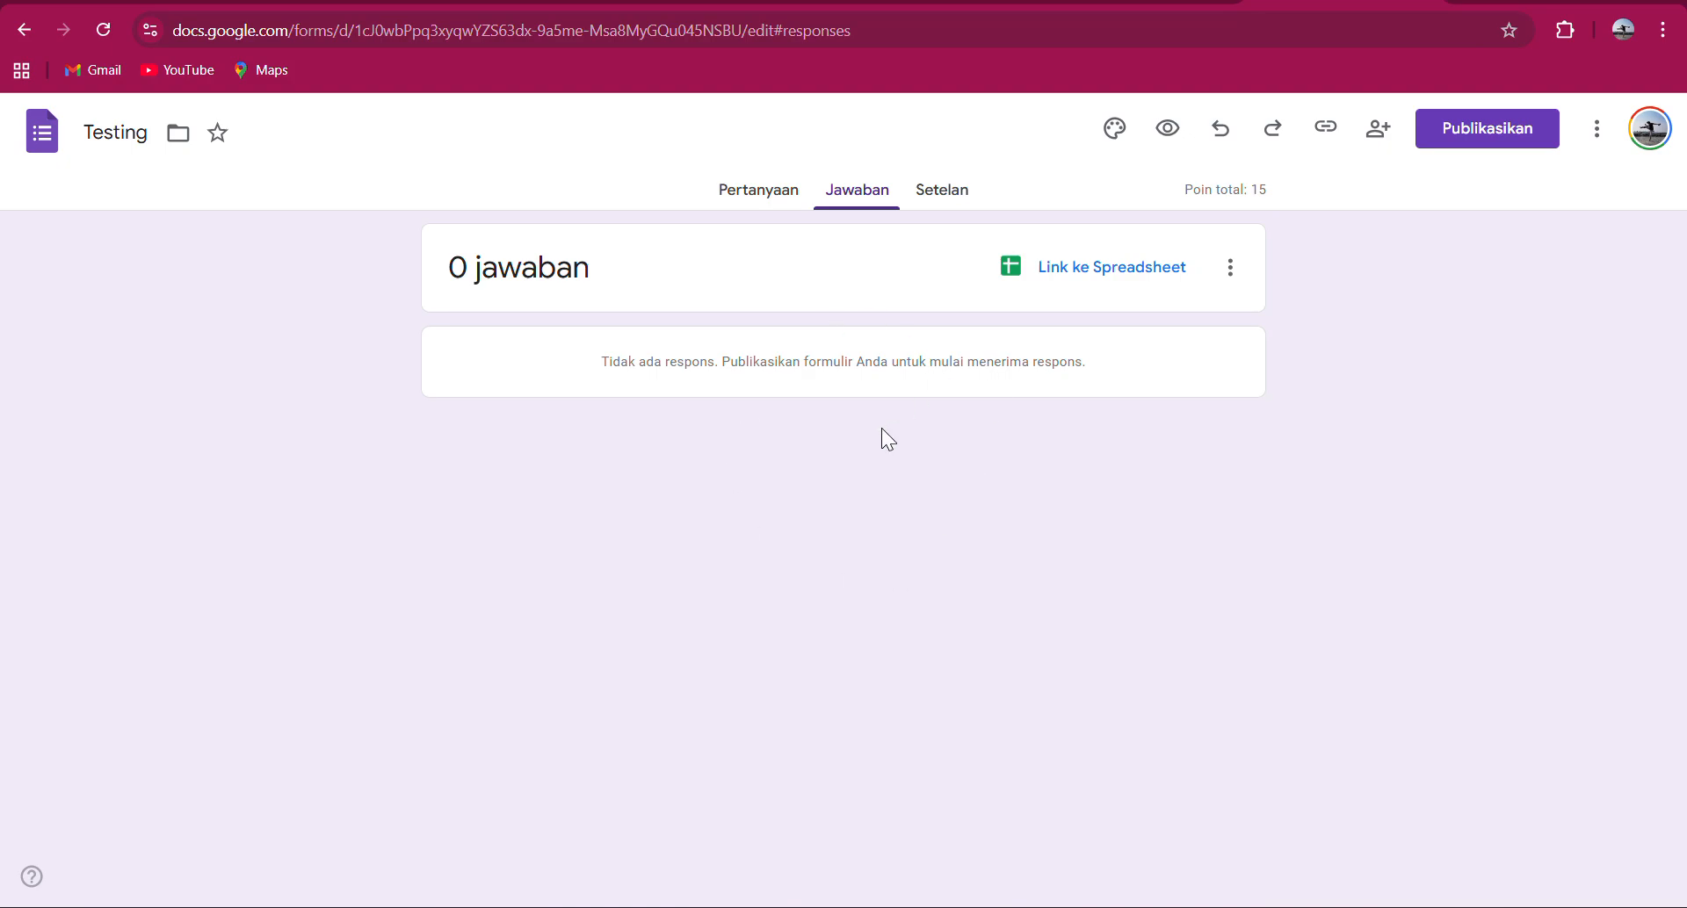
# Open the form settings, turn off "Jadikan ini sebagai kuis" and turn it back on.
pyautogui.click(943, 191)
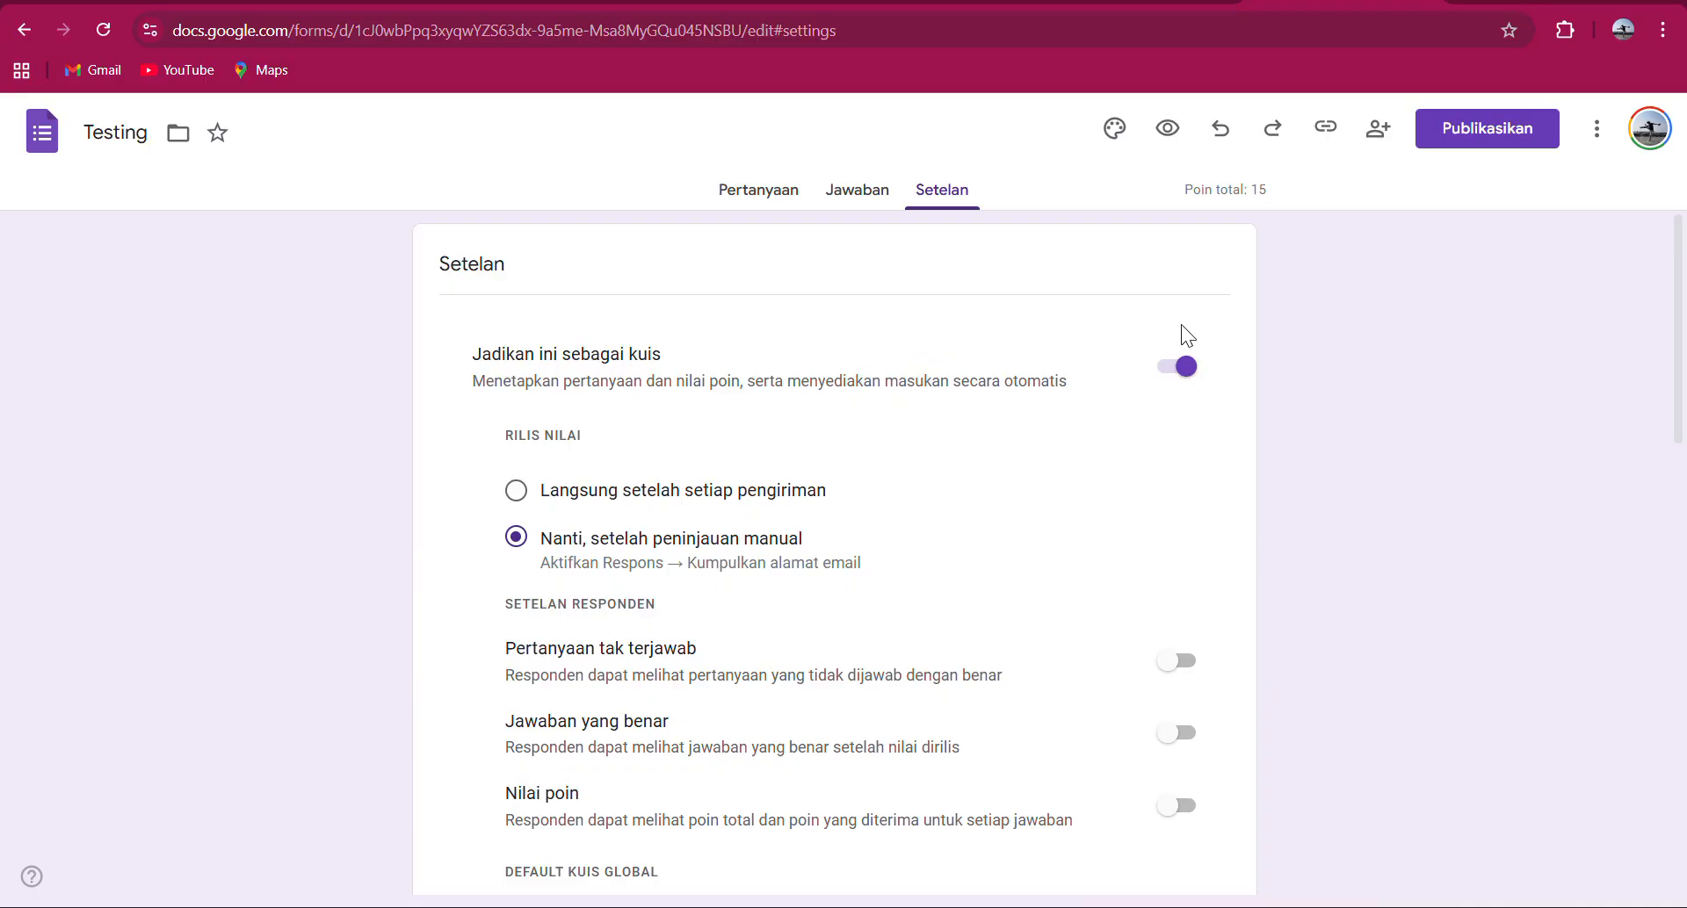
pyautogui.click(1183, 369)
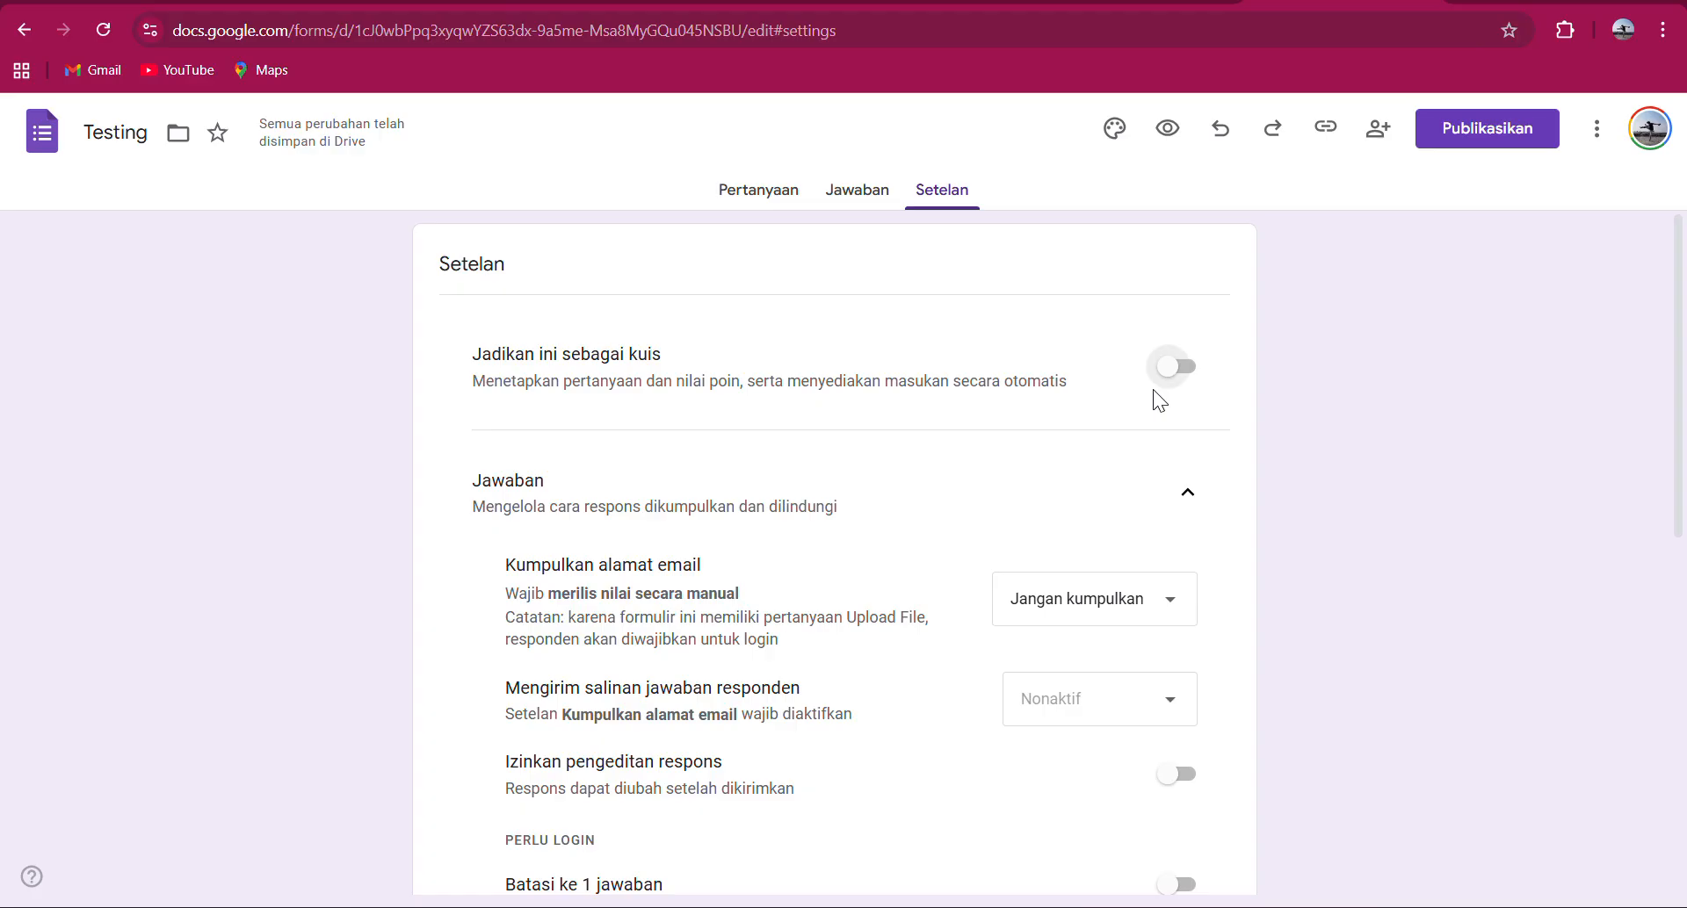
pyautogui.click(1168, 369)
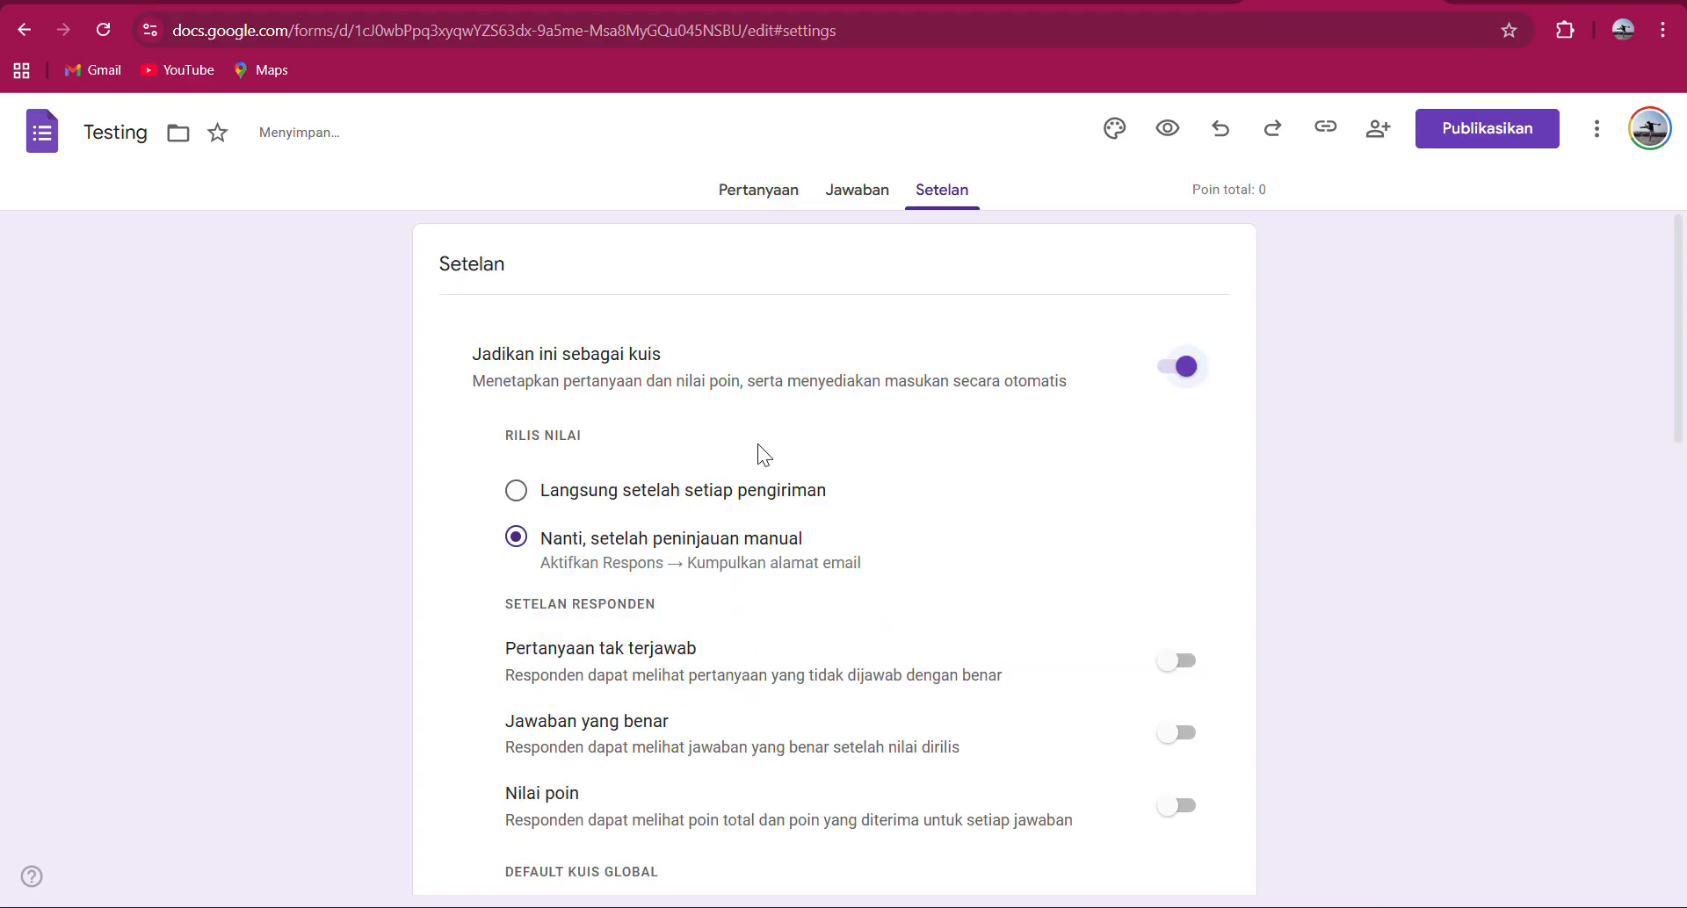
# Review the quiz settings and set "Kumpulkan alamat email" to Telah Diverifikasi.
pyautogui.scroll(-3, 974, 536)
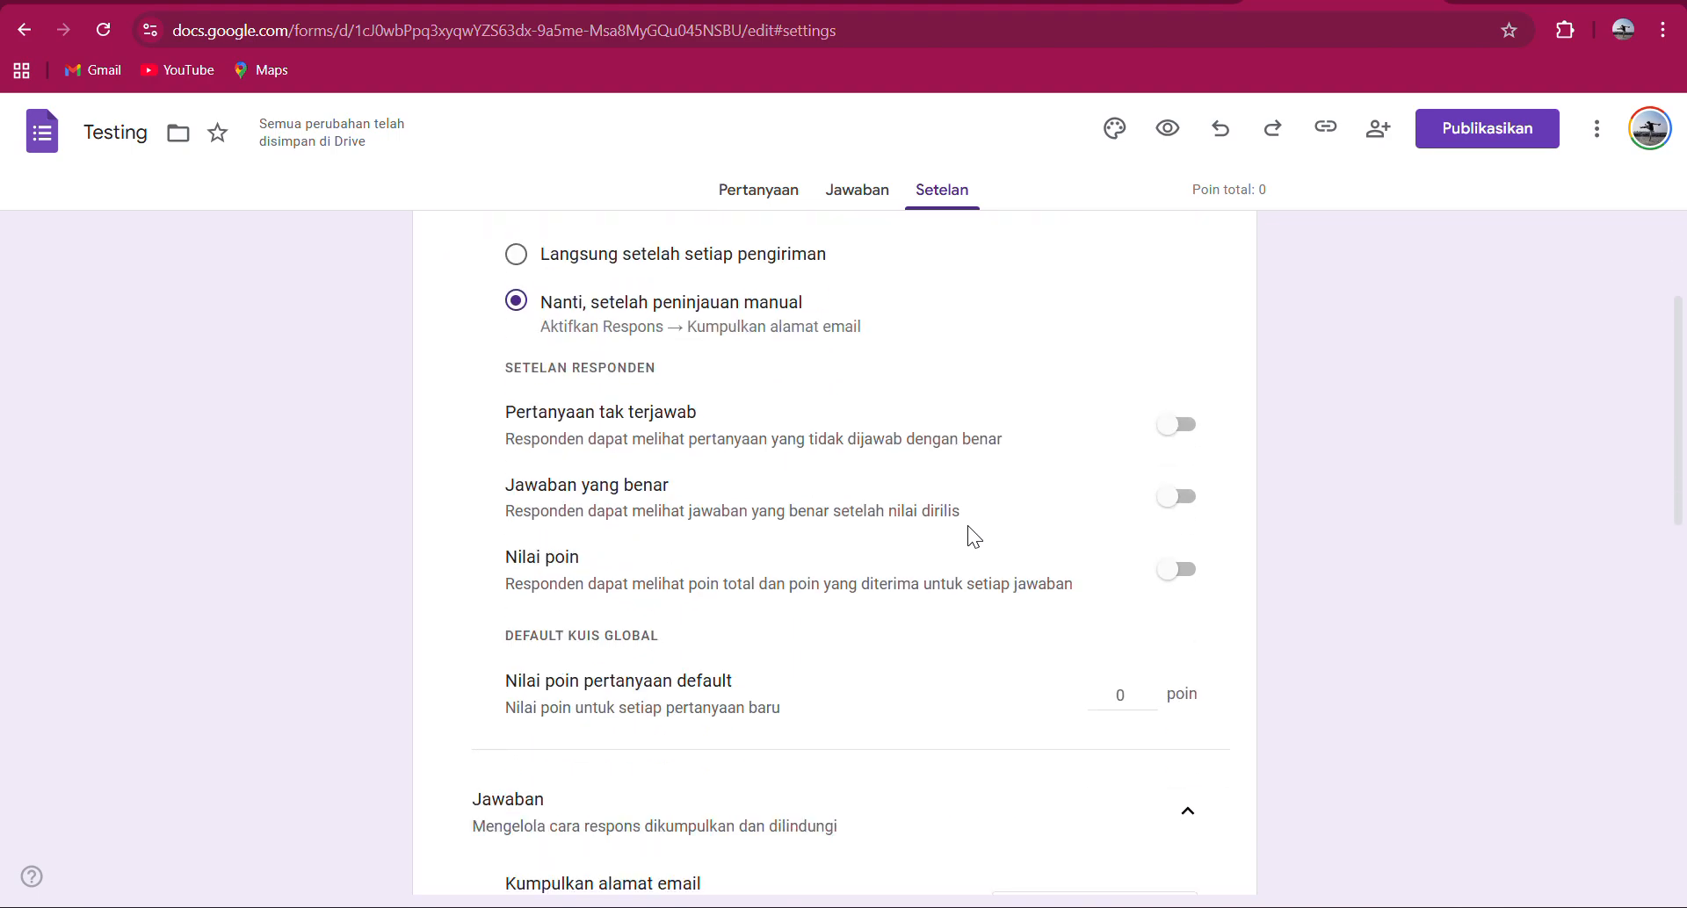
pyautogui.scroll(1, 973, 536)
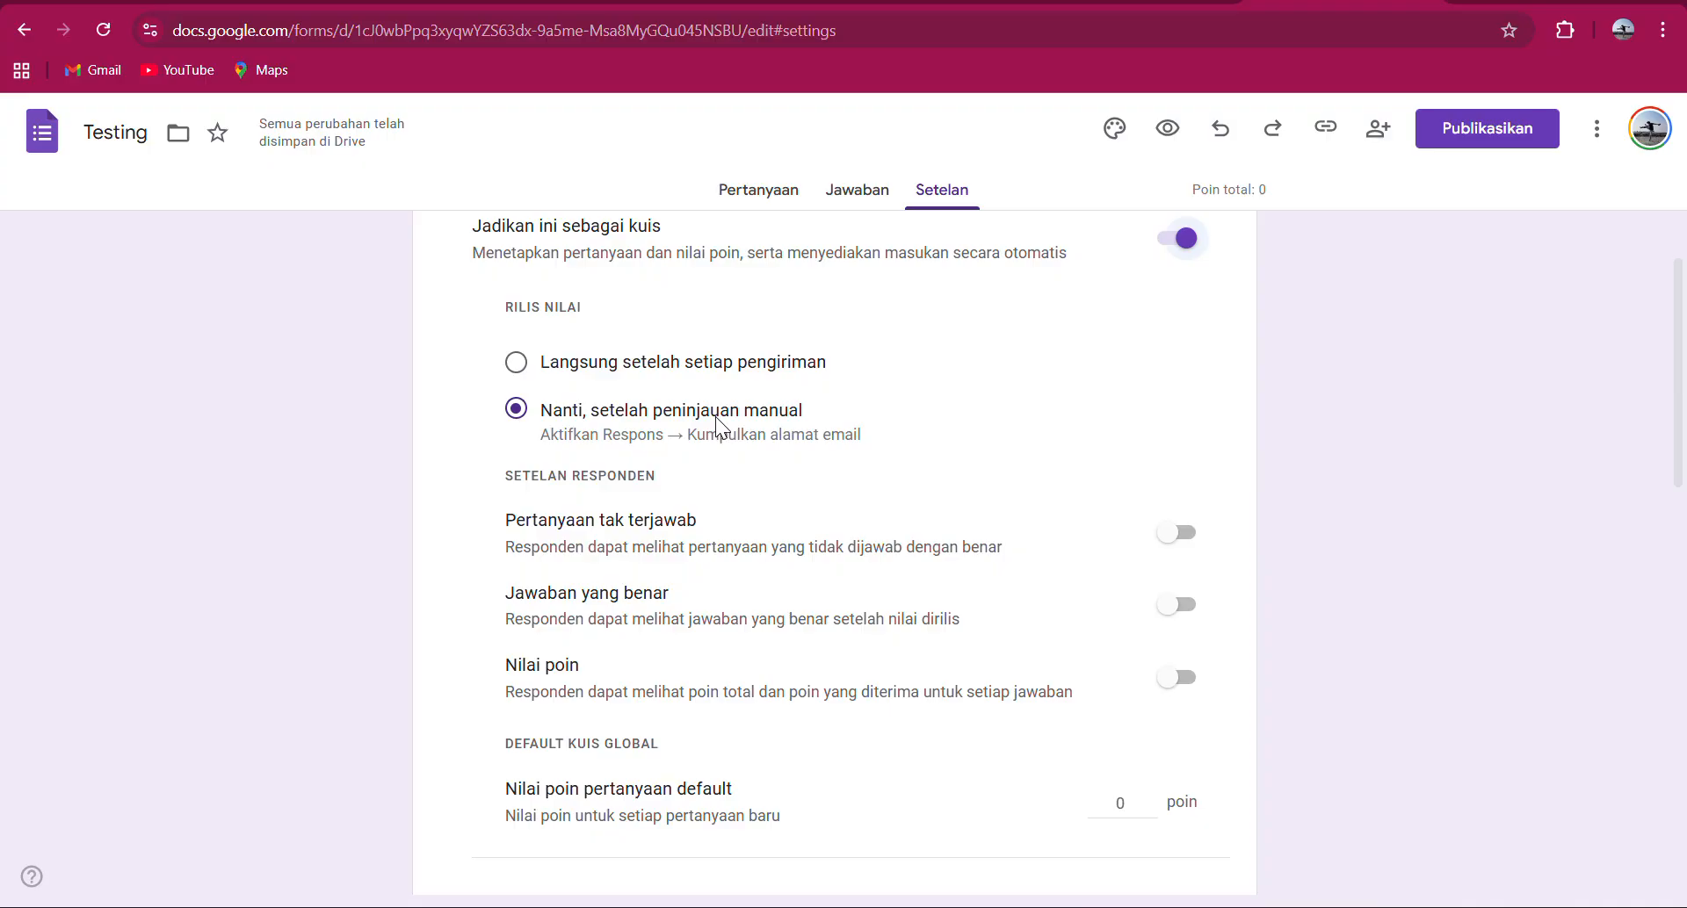
pyautogui.scroll(-2, 715, 416)
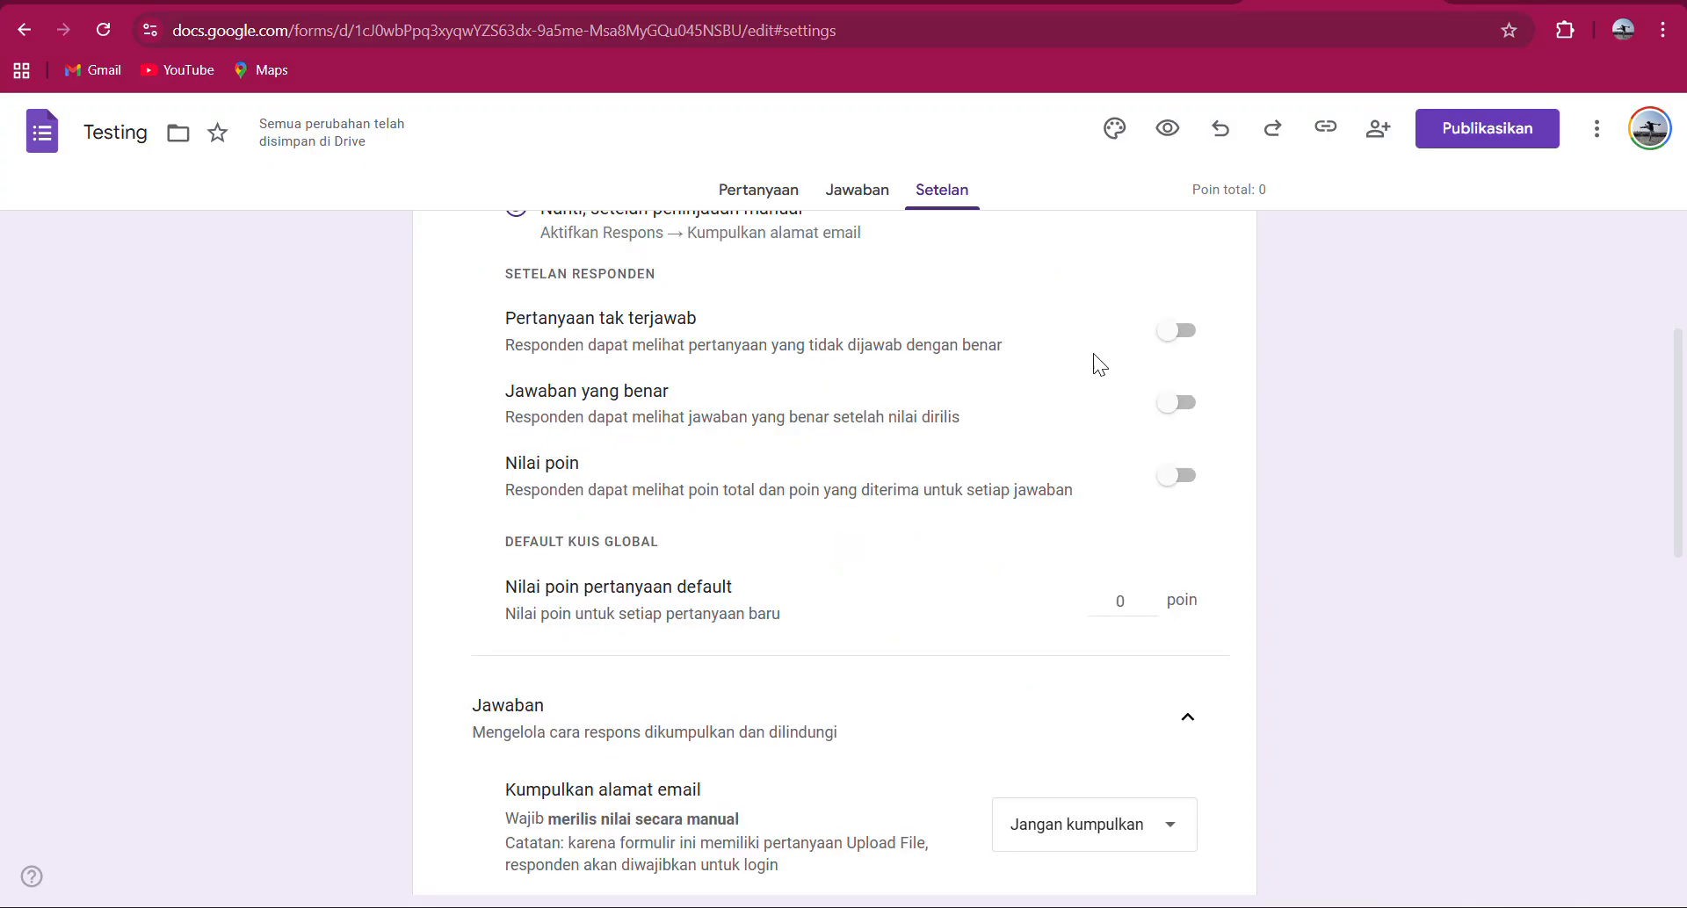
pyautogui.scroll(-1, 823, 485)
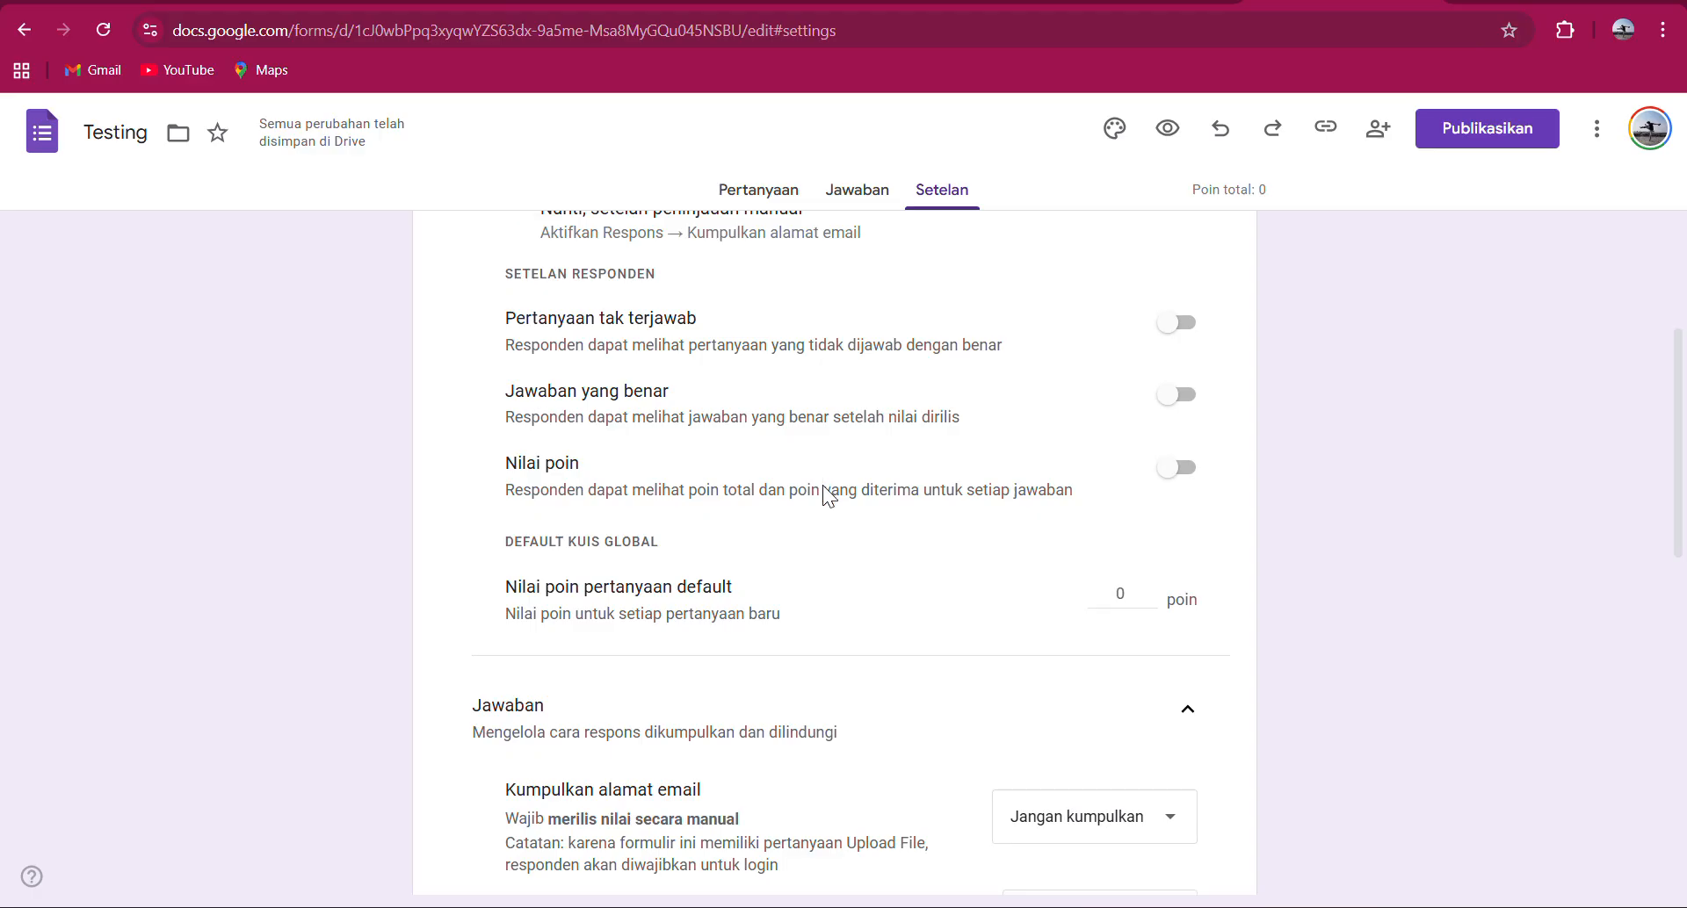
pyautogui.scroll(-2, 822, 485)
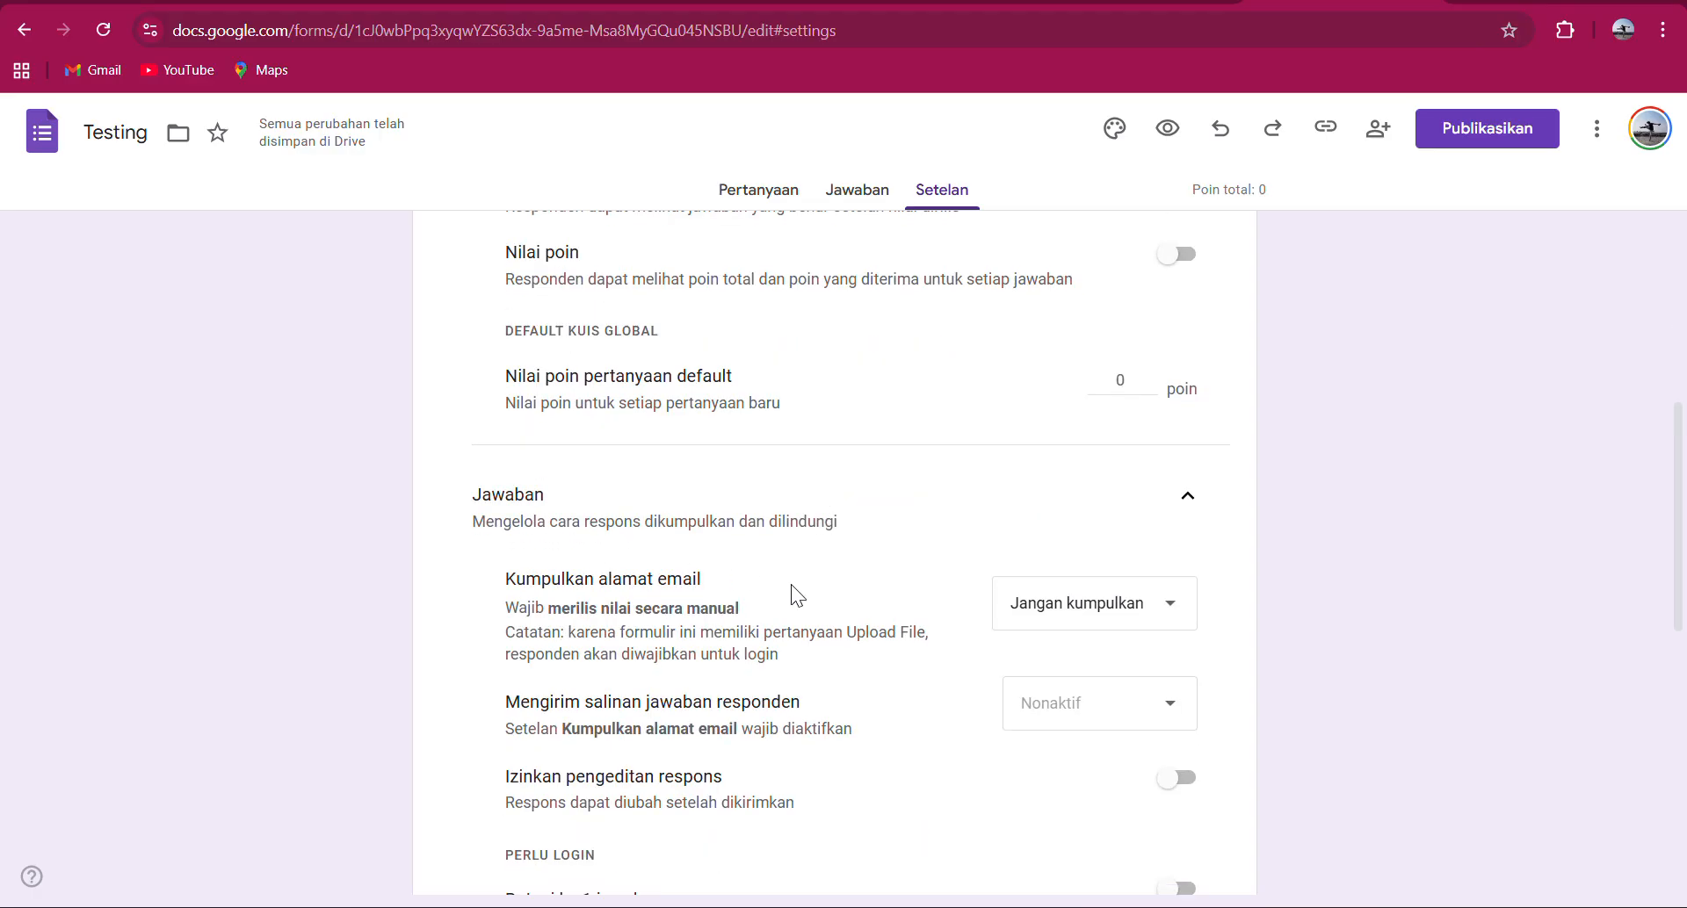
pyautogui.scroll(-2, 796, 595)
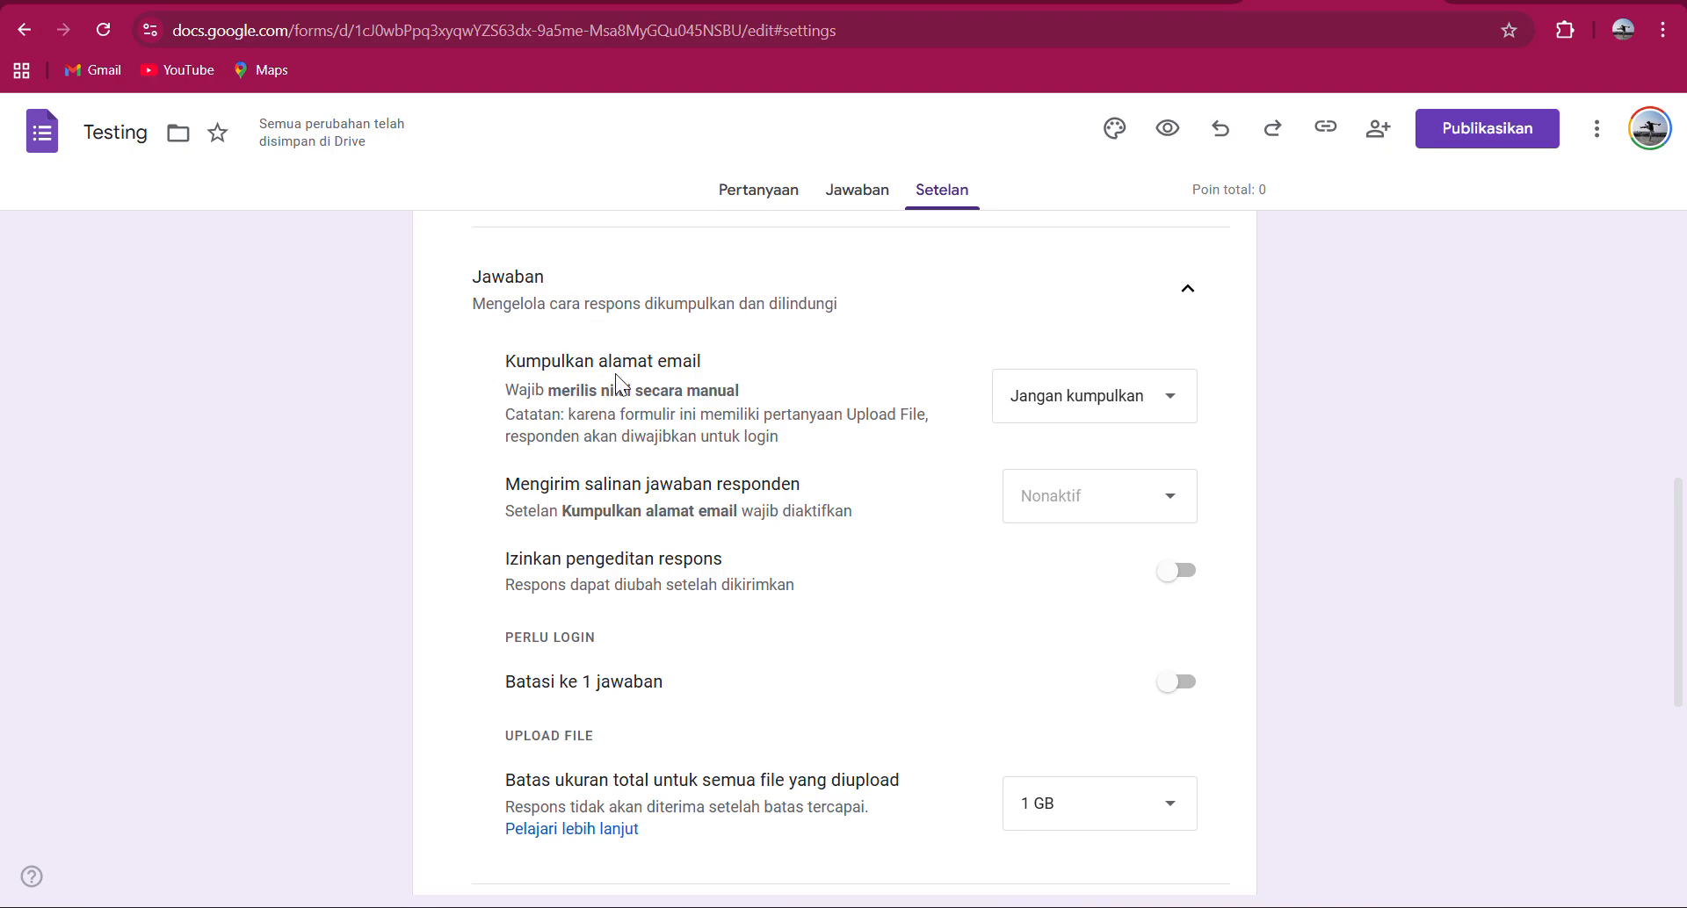
pyautogui.click(1131, 402)
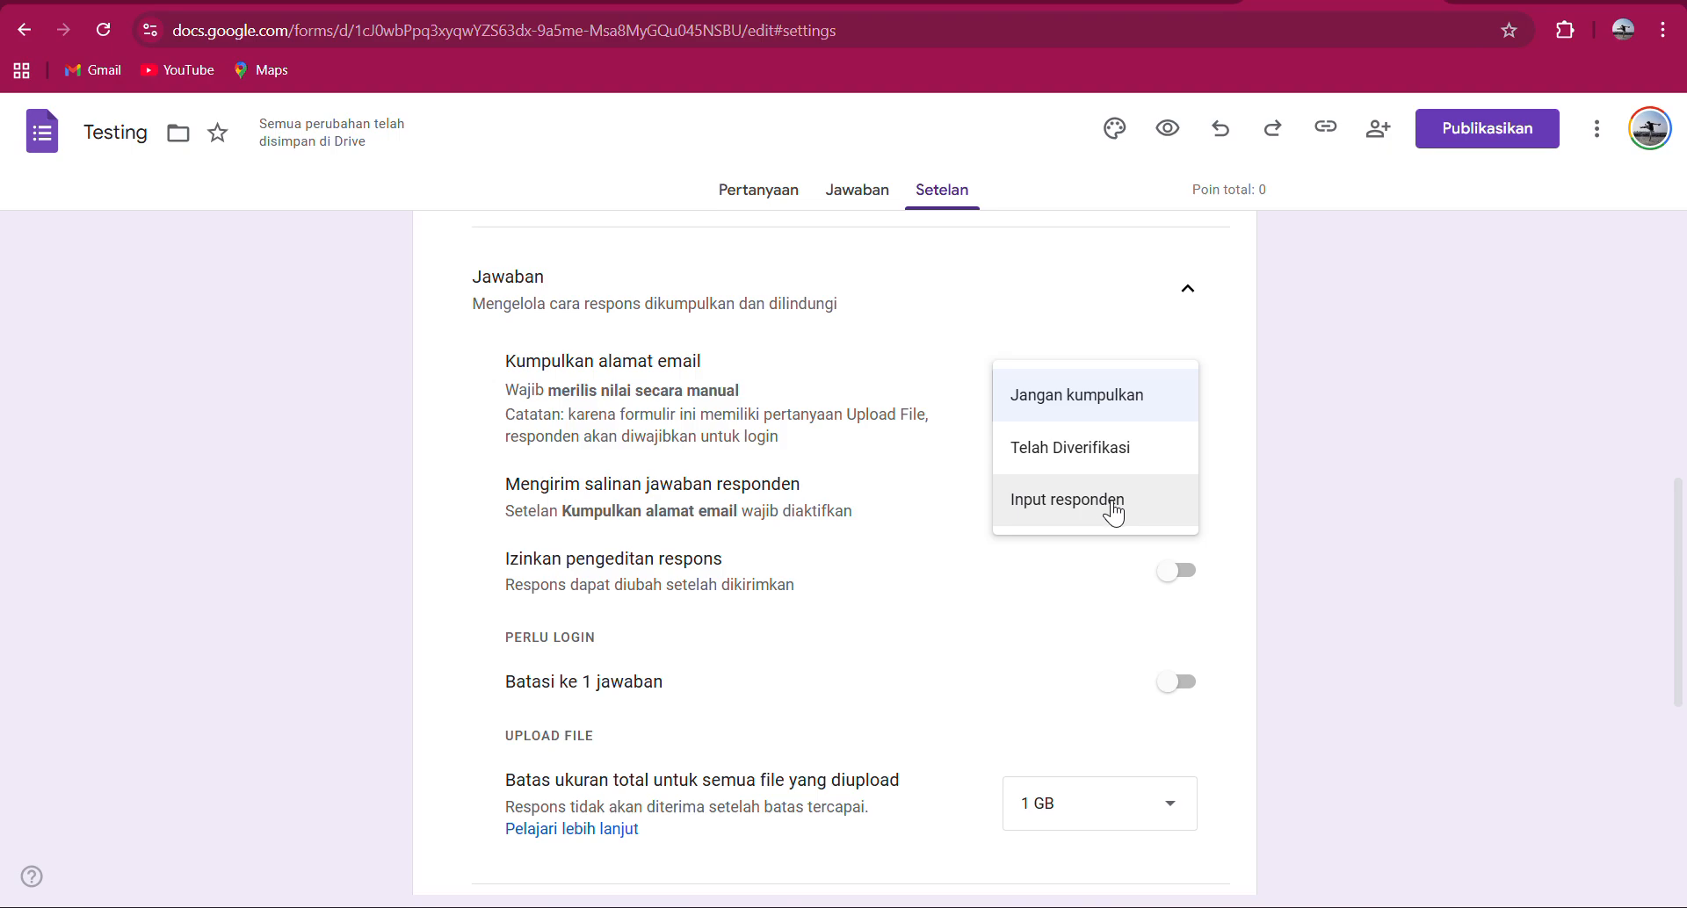
pyautogui.click(1079, 442)
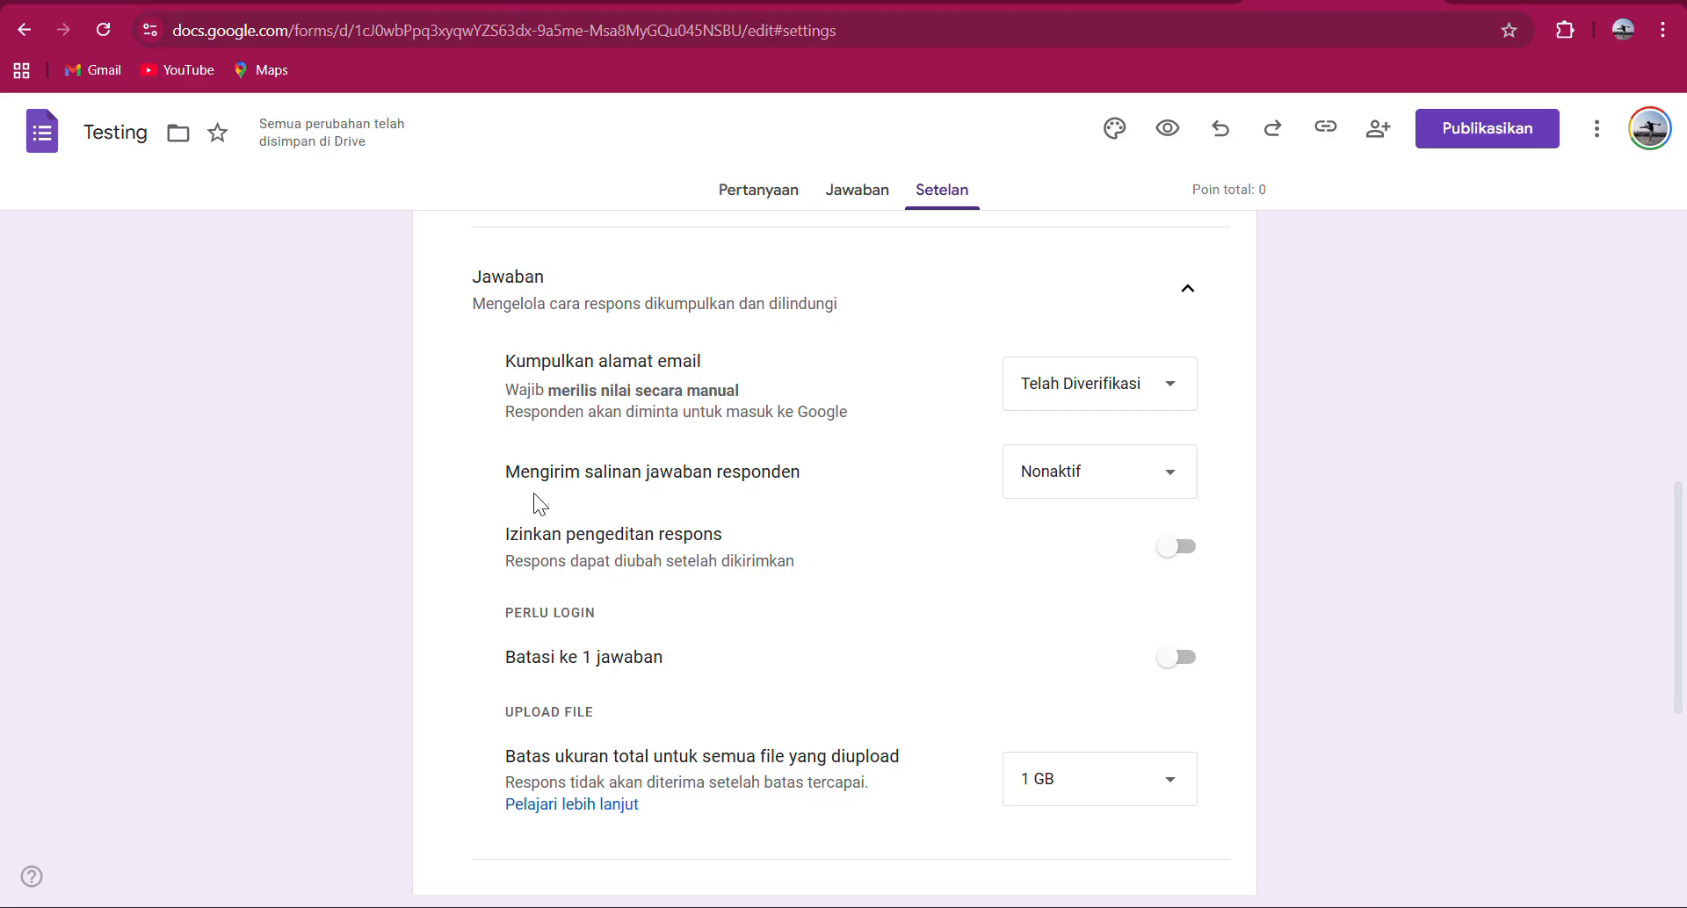
# View the options for "Mengirim salinan jawaban responden" and leave it at Nonaktif.
pyautogui.click(1130, 480)
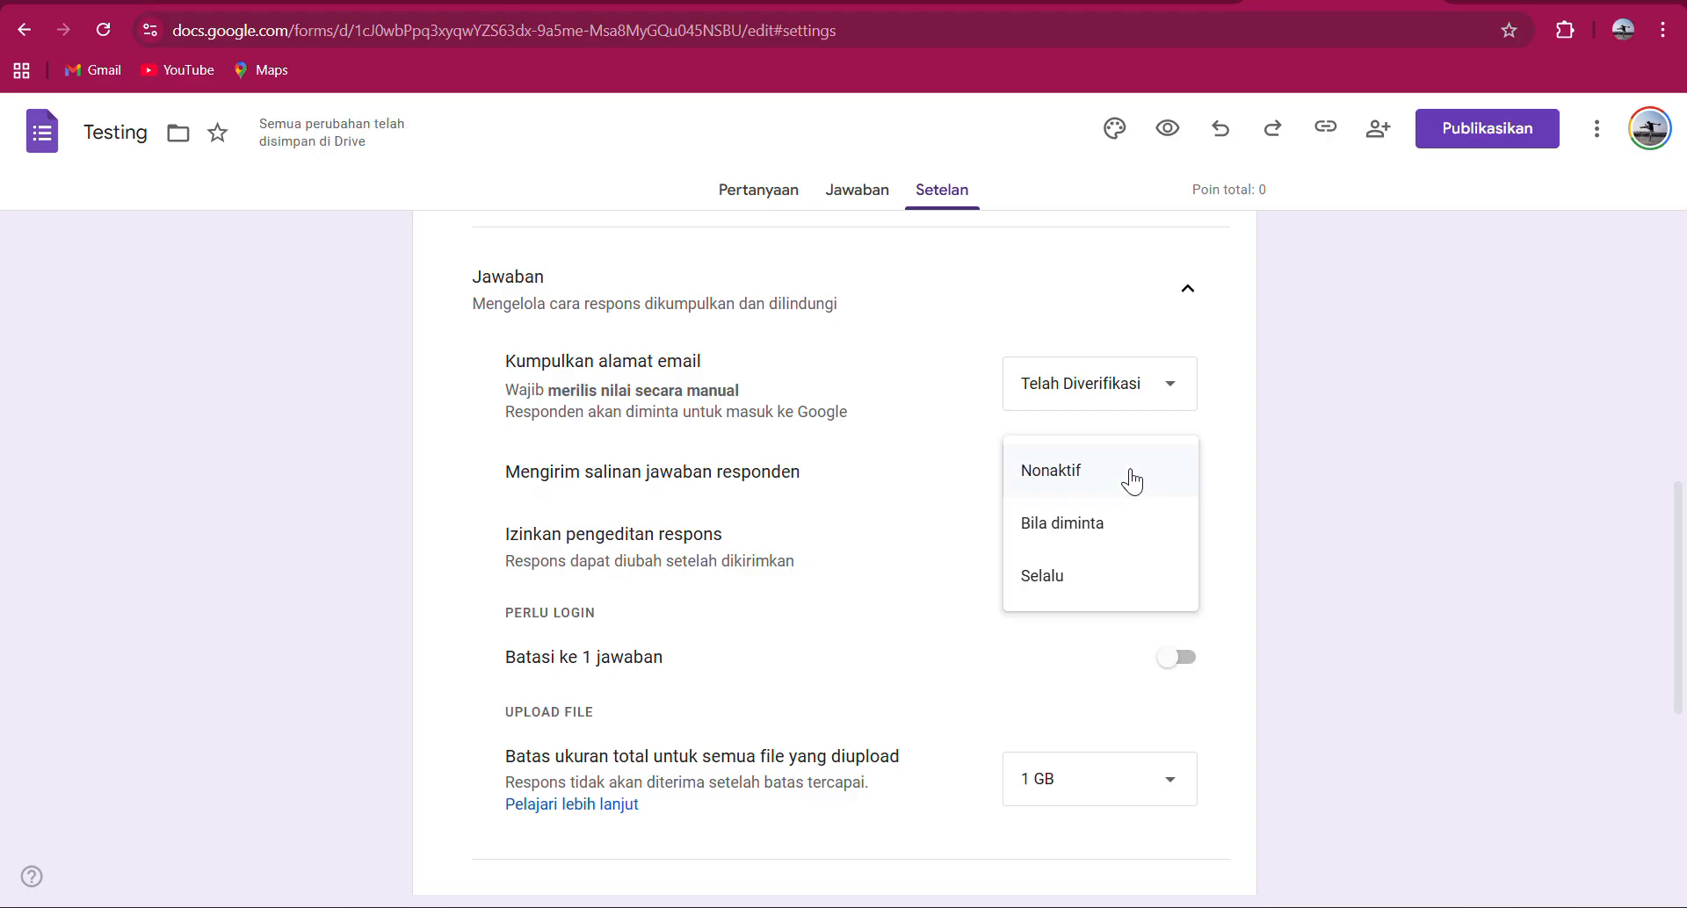
pyautogui.click(892, 483)
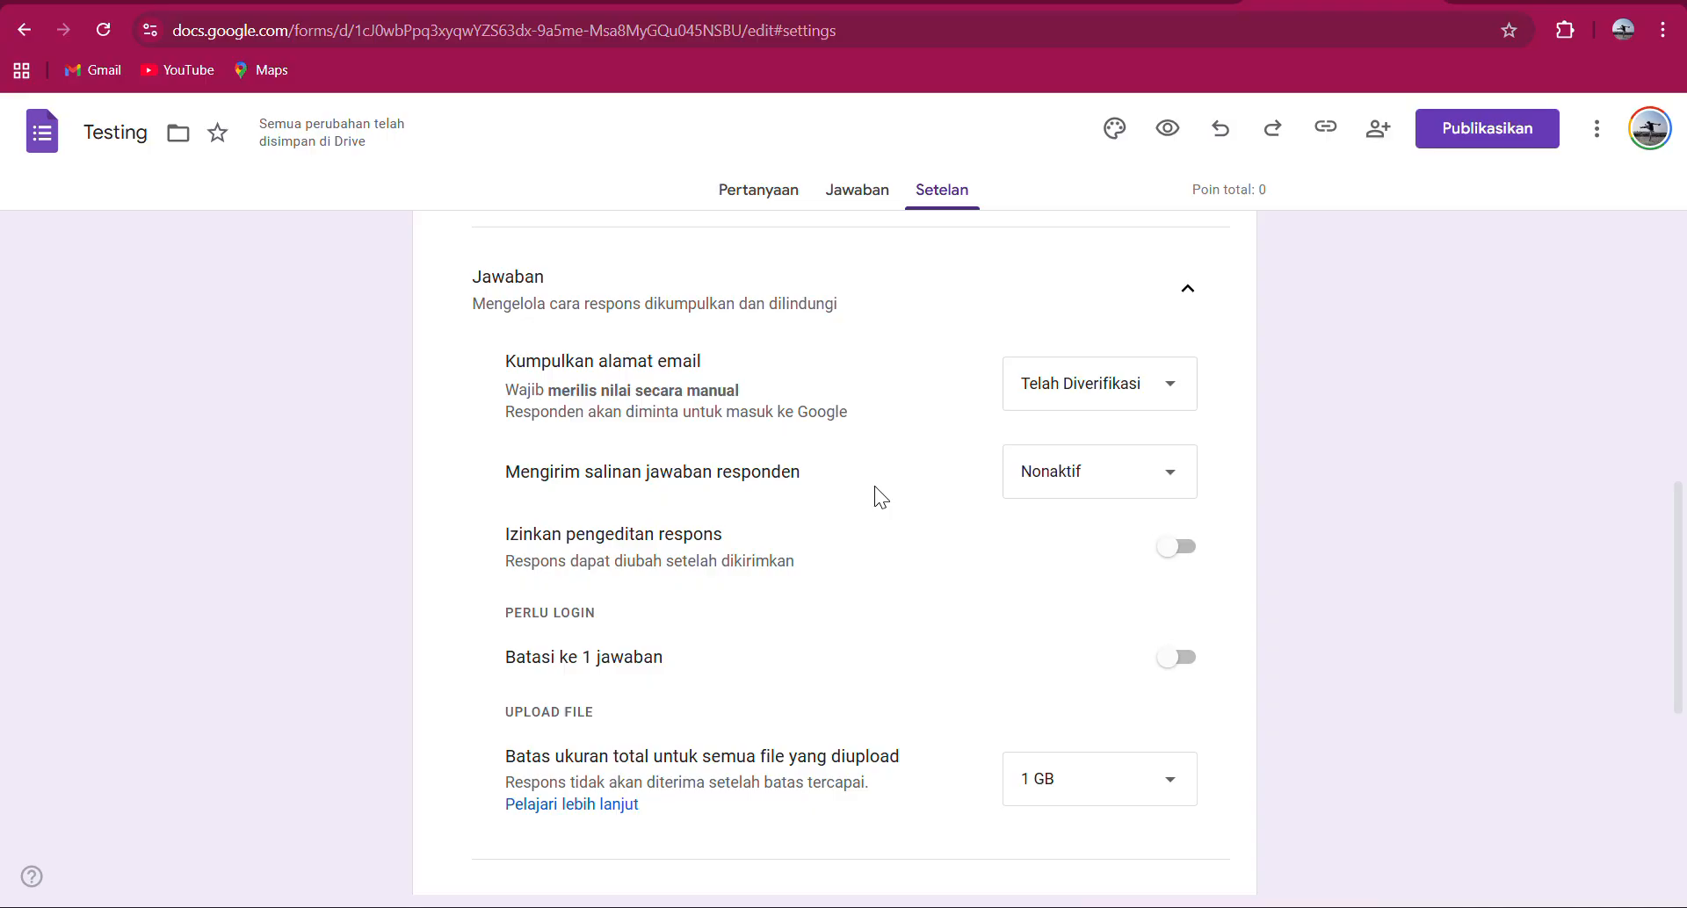
pyautogui.click(1140, 482)
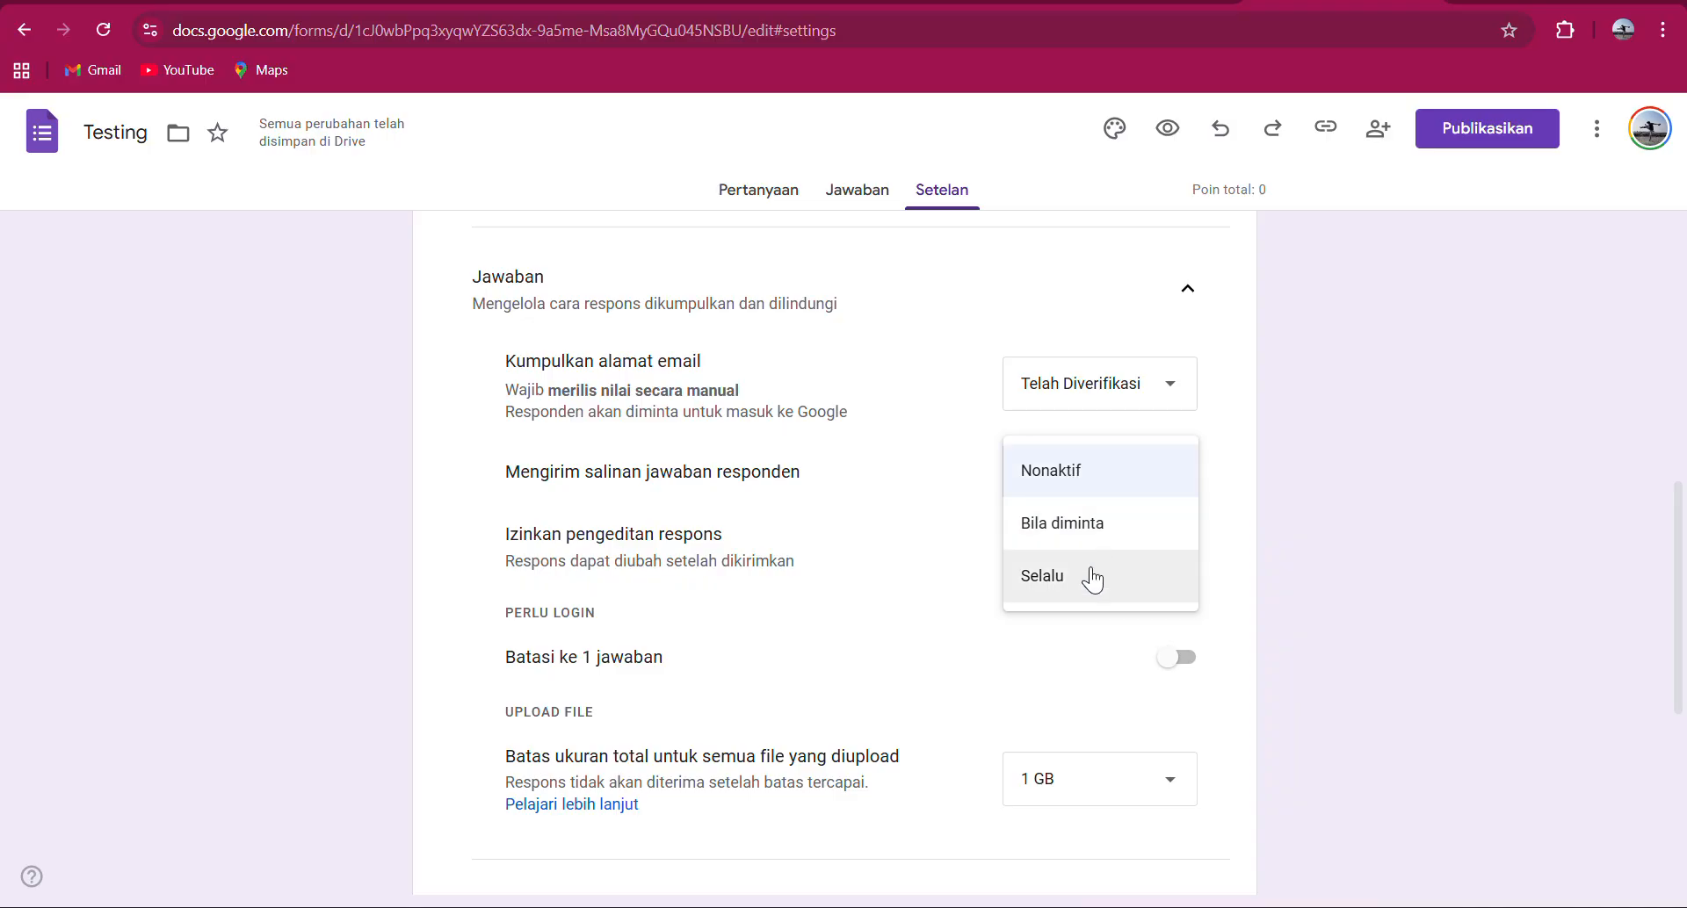
pyautogui.click(839, 509)
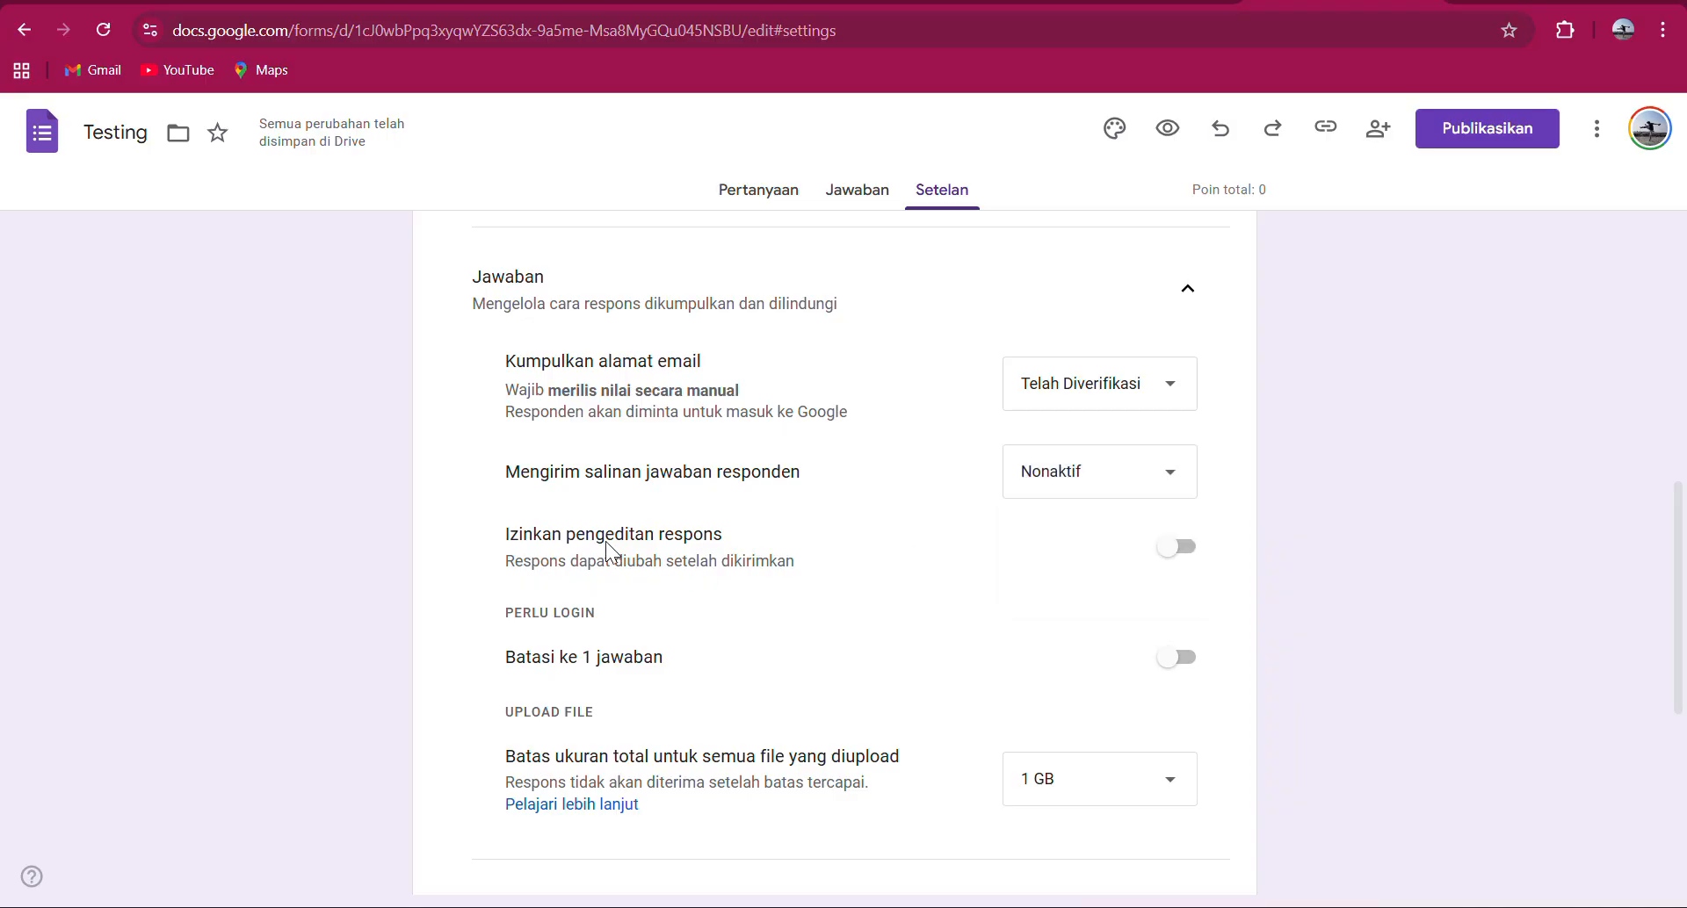
# Try "Izinkan pengeditan respons" and switch it off again, and turn on "Batasi ke 1 jawaban".
pyautogui.click(1173, 554)
pyautogui.click(1179, 552)
pyautogui.click(1177, 658)
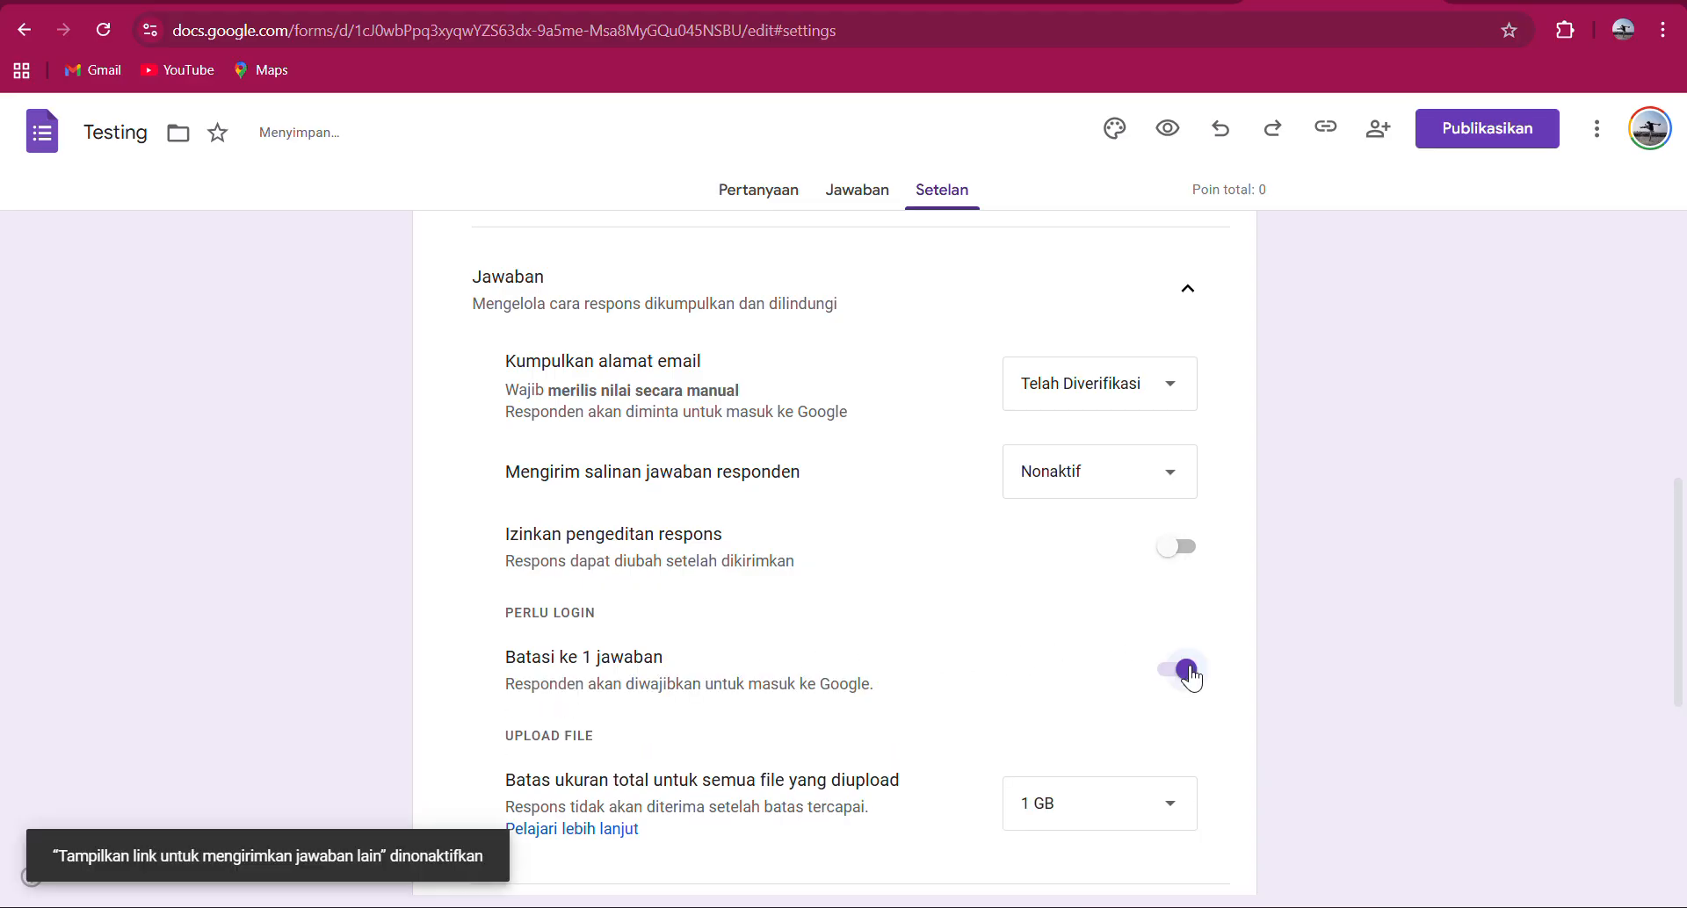
pyautogui.click(1189, 668)
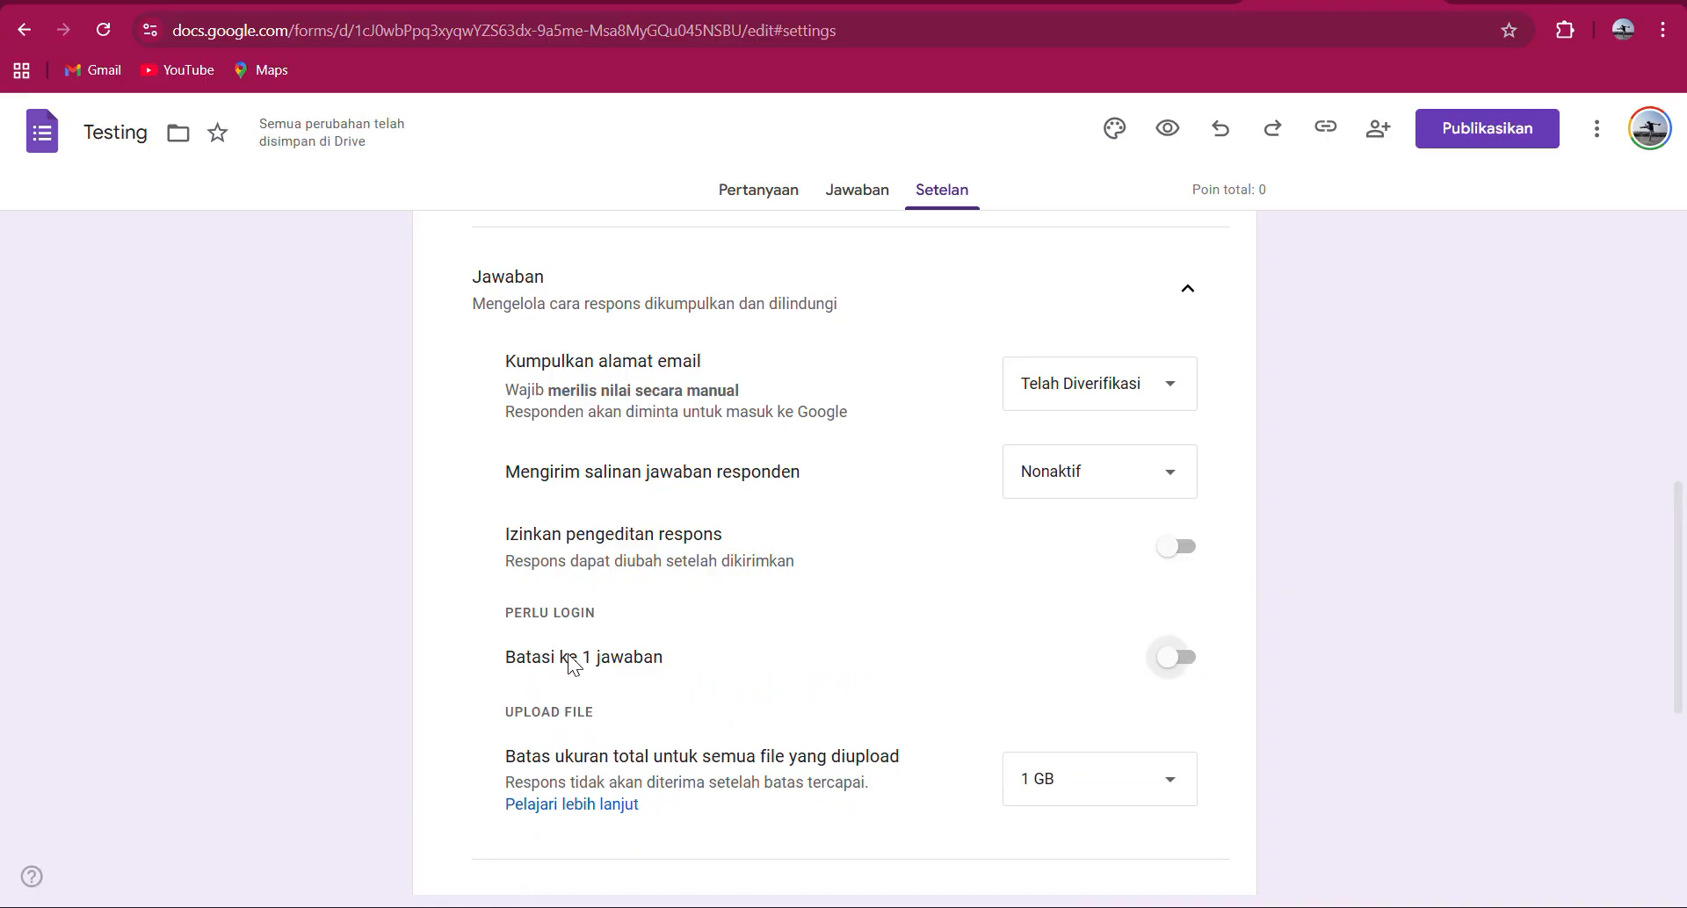
pyautogui.click(1178, 659)
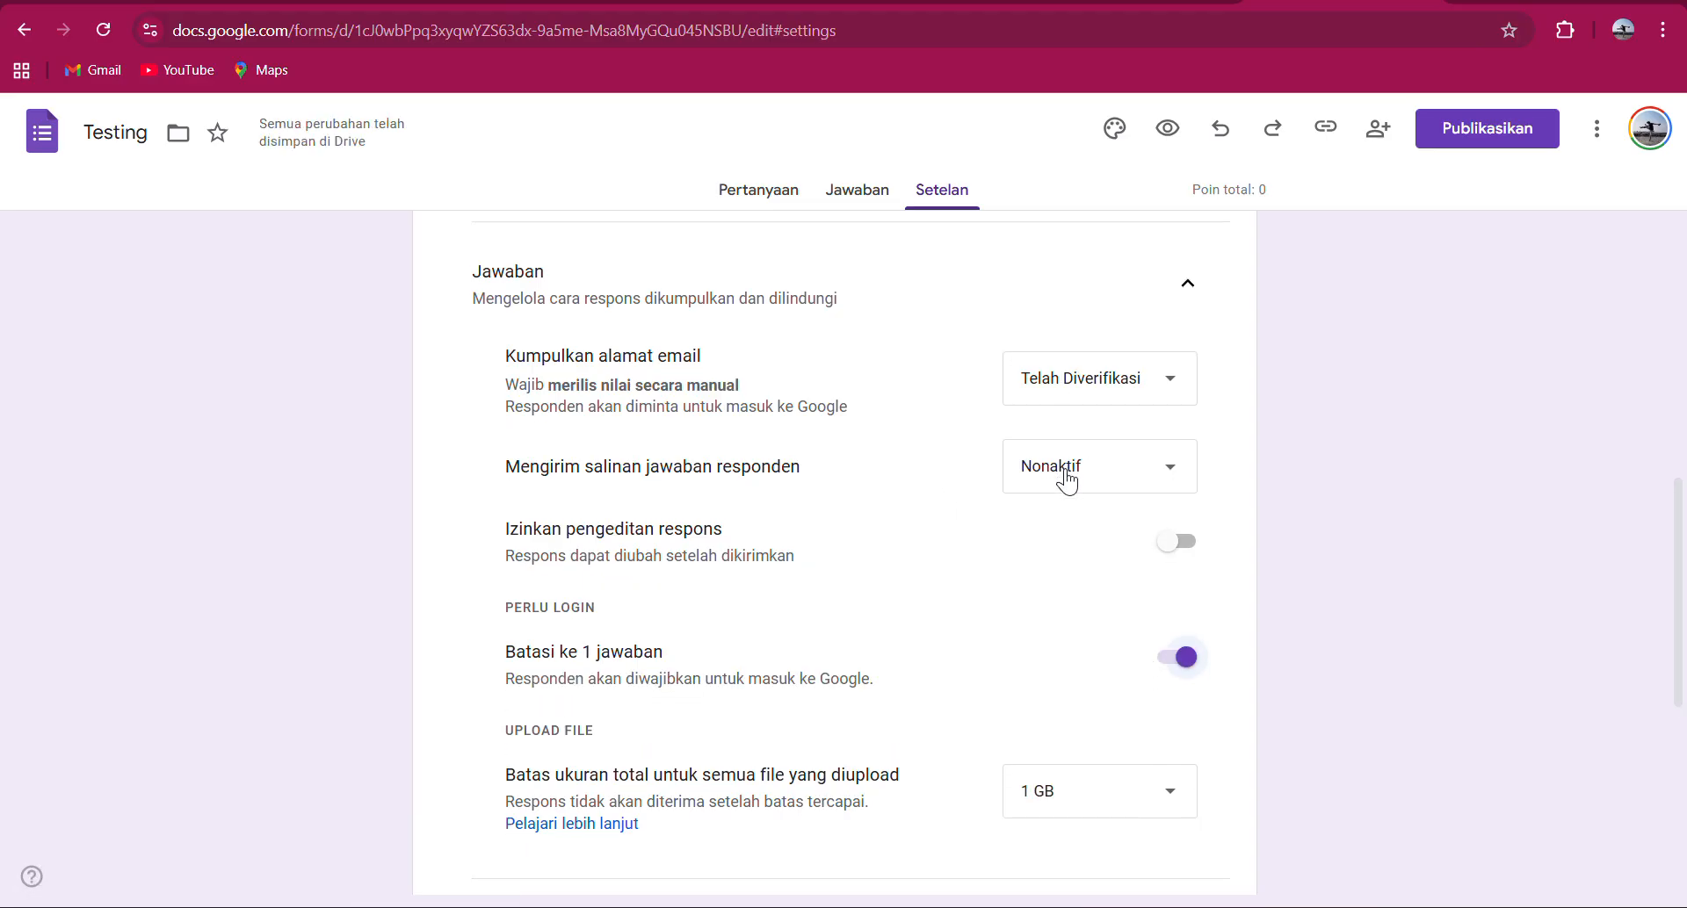
# Expand the "Presentasi" settings and review the form's presentation, confirmation and restriction options.
pyautogui.scroll(-1, 1058, 492)
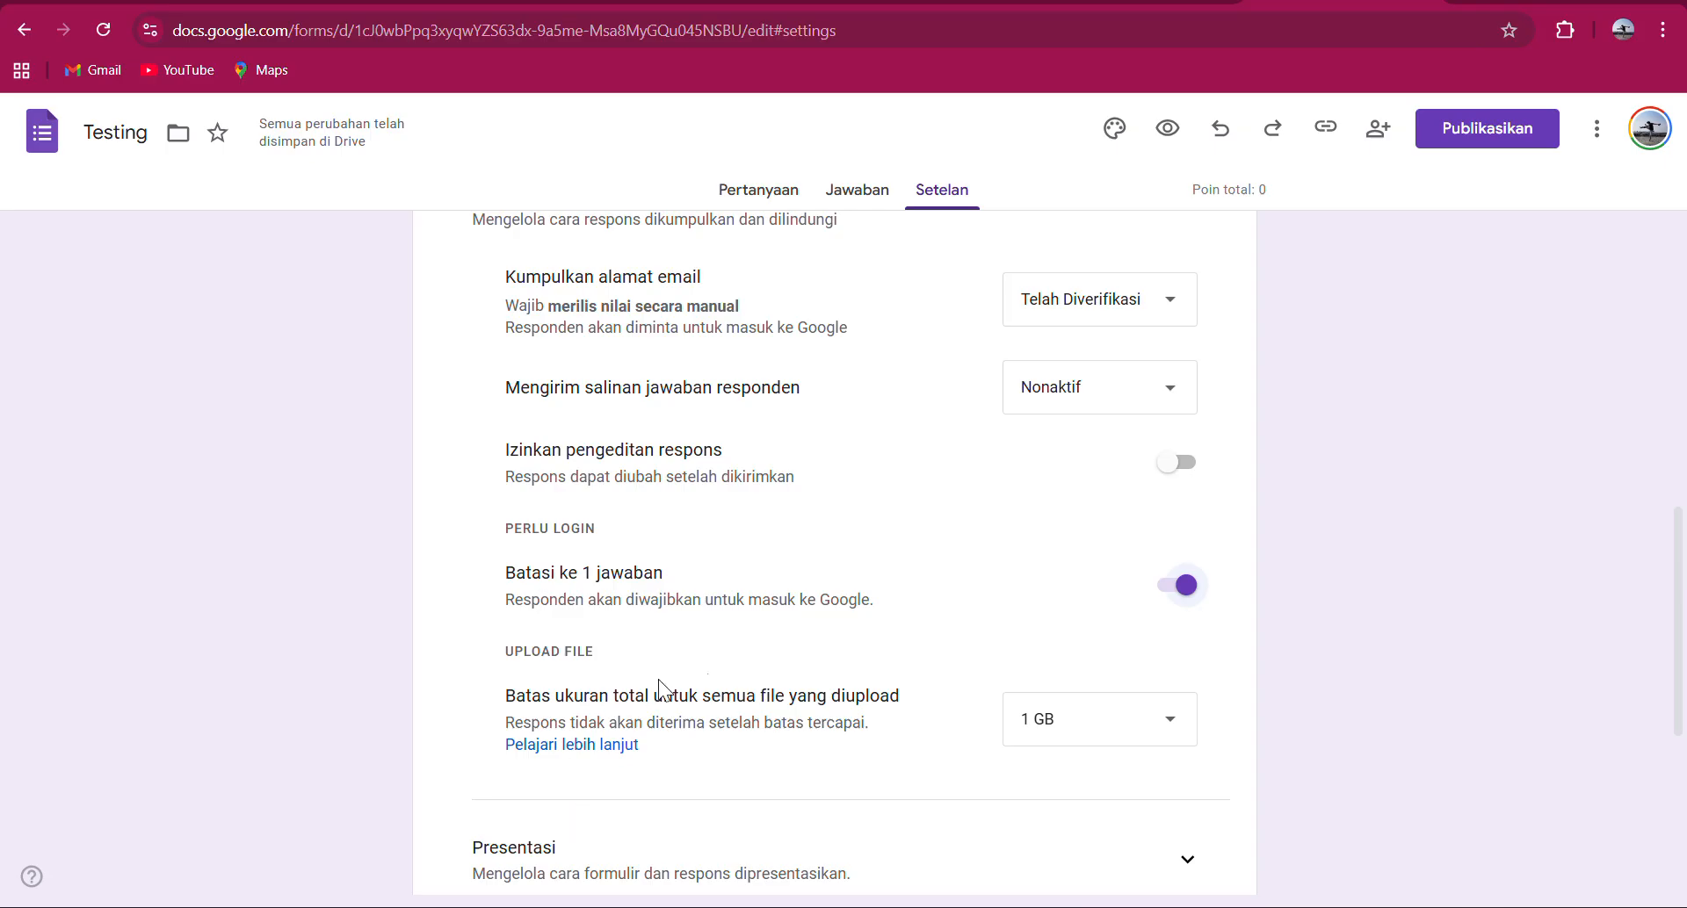
pyautogui.scroll(-4, 877, 690)
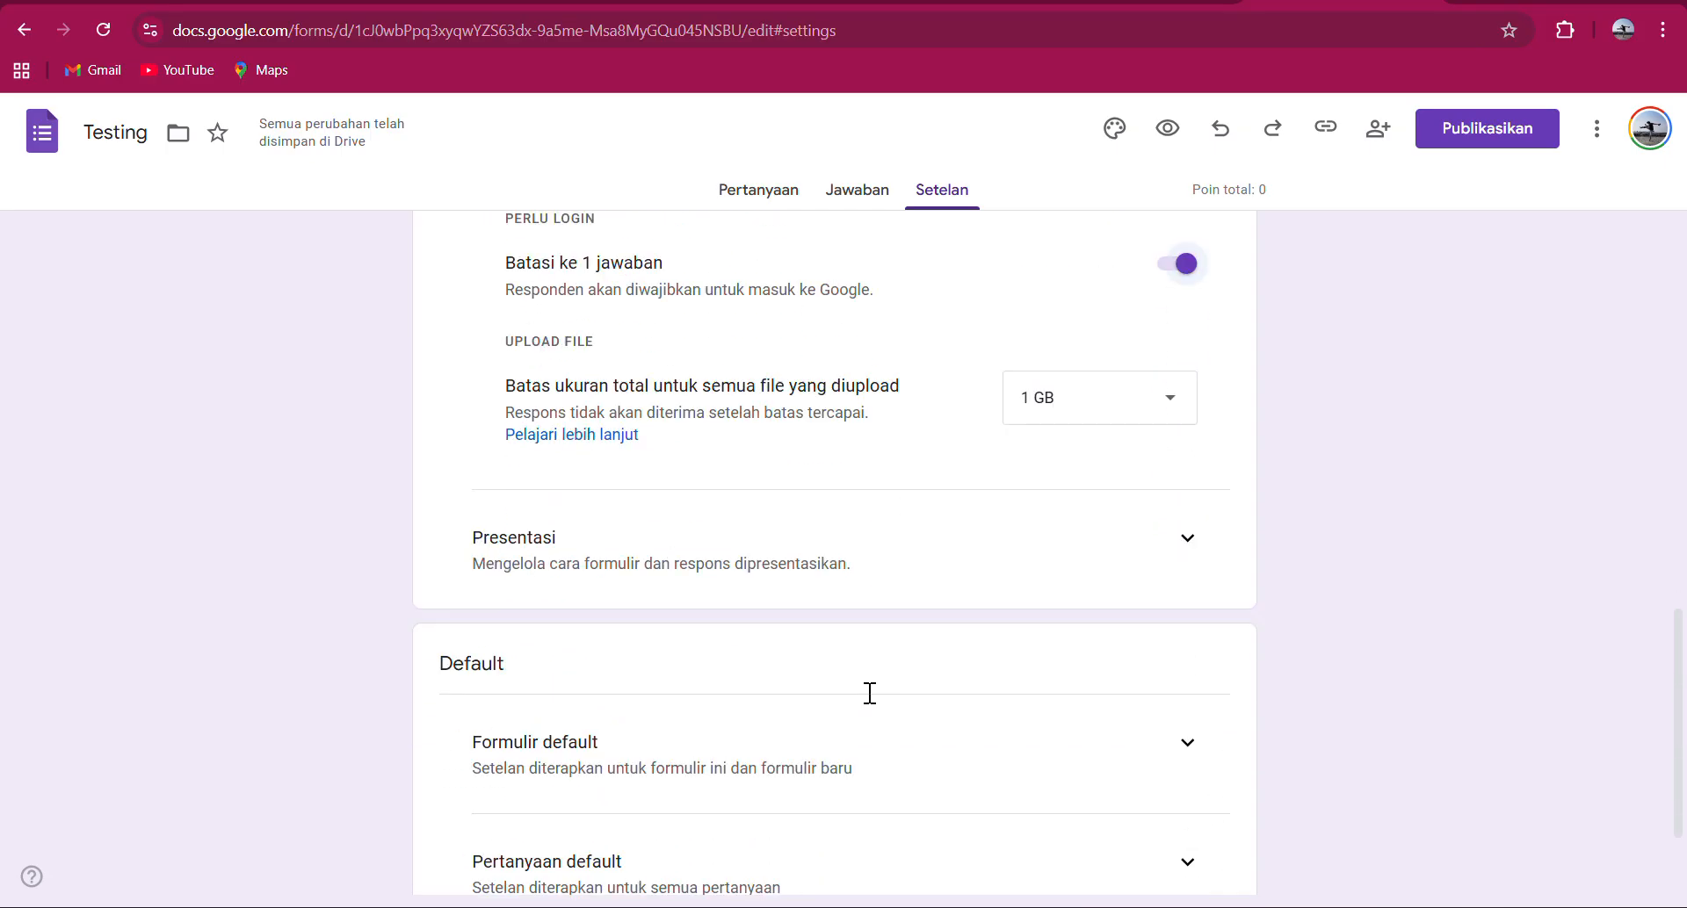
pyautogui.click(1185, 533)
pyautogui.scroll(-5, 982, 601)
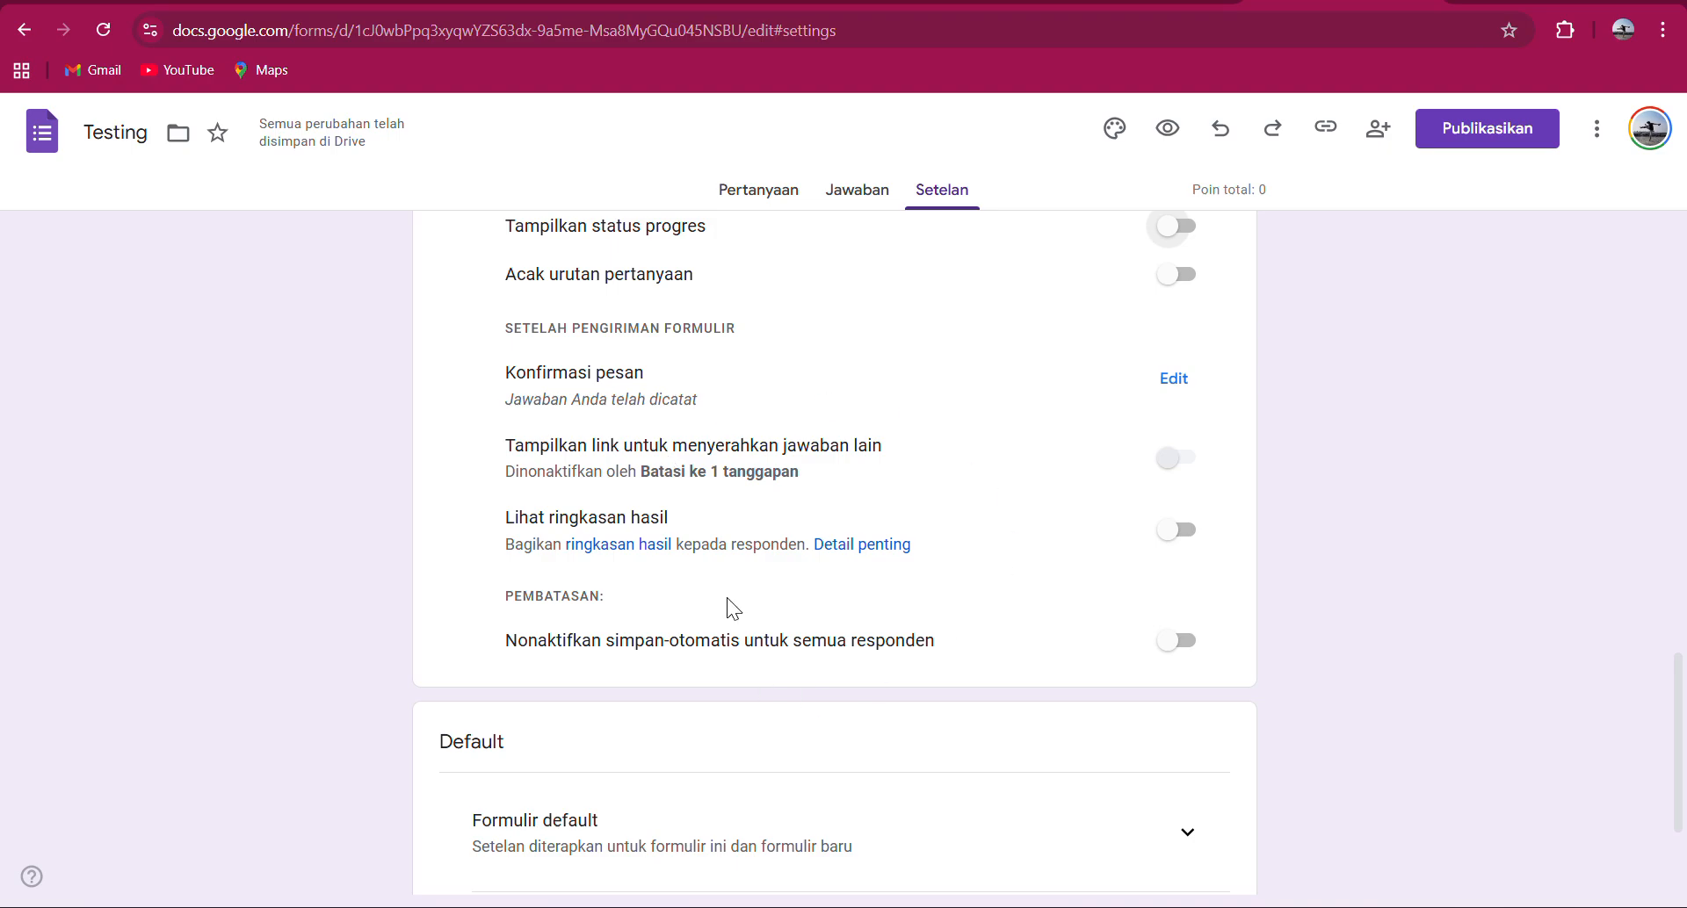
pyautogui.scroll(-3, 894, 572)
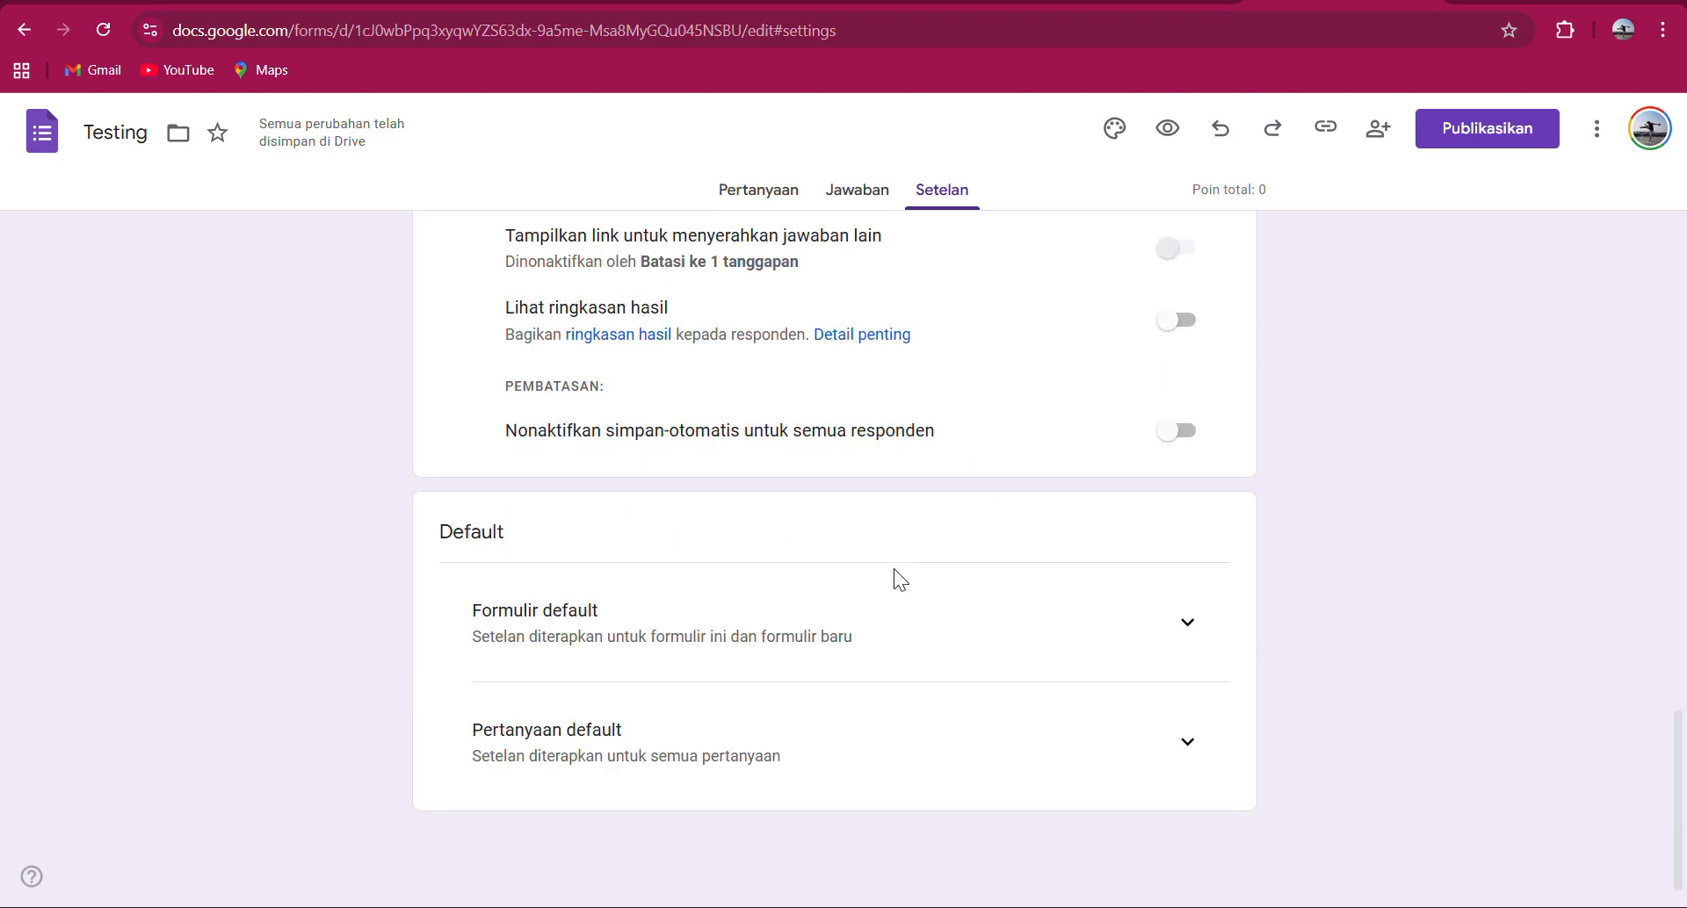
pyautogui.scroll(20, 894, 567)
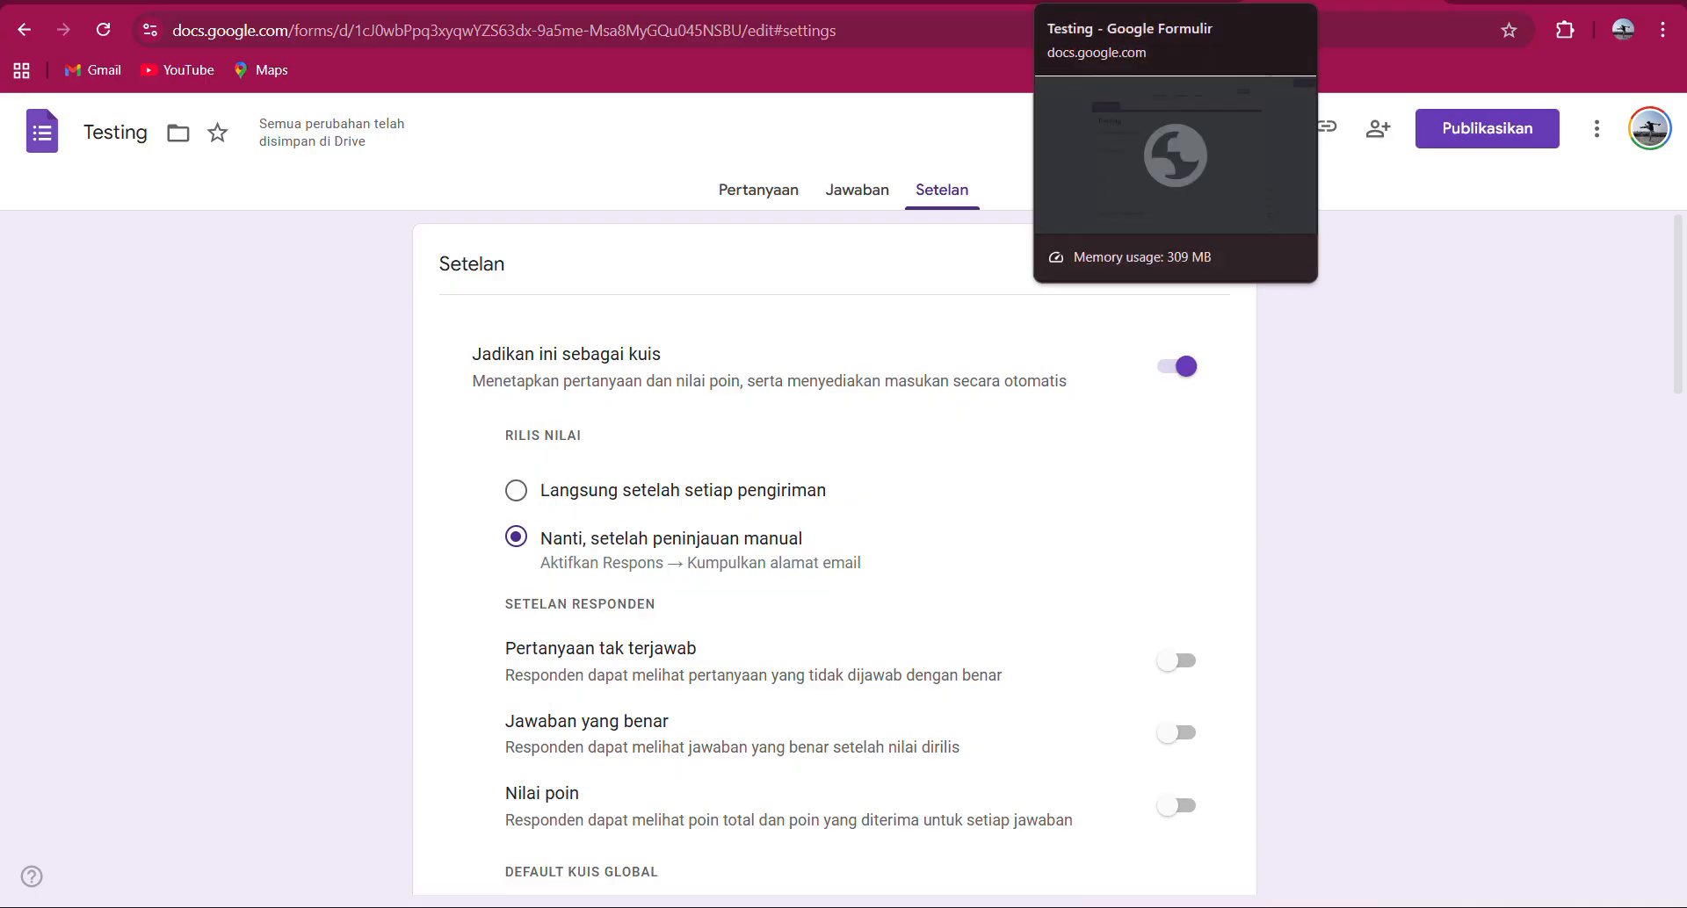
# Switch to the responses of "Formulir Pemetaan Kemampuan" and look over the first summary charts.
pyautogui.hotkey('alt', 'Left')
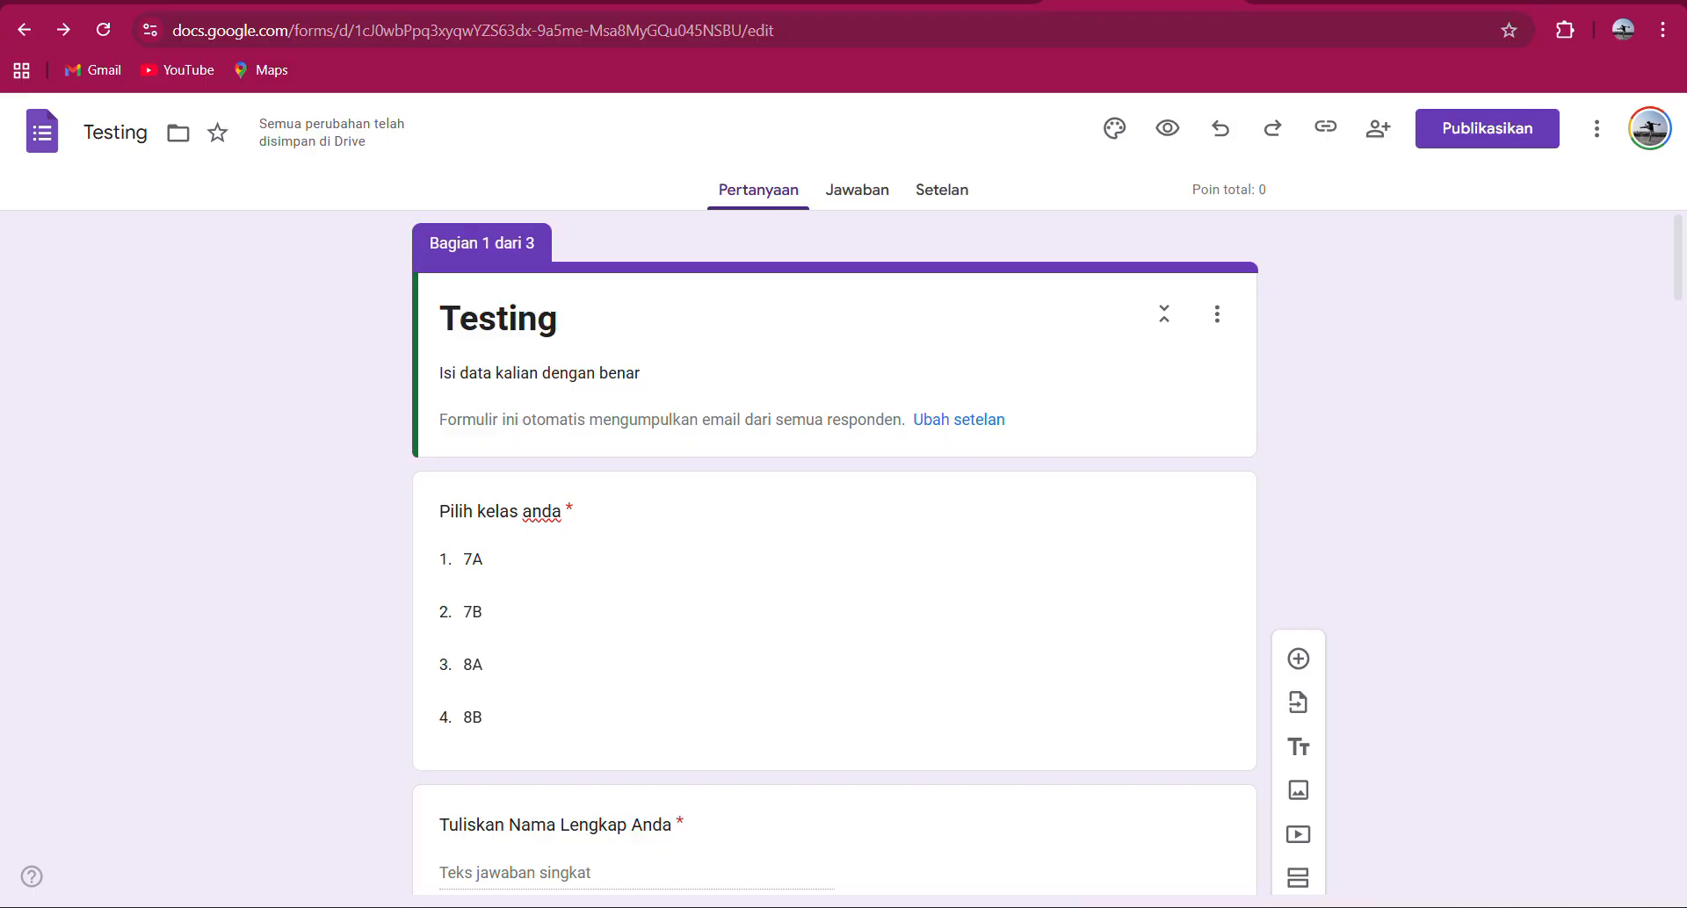
pyautogui.click(51, 145)
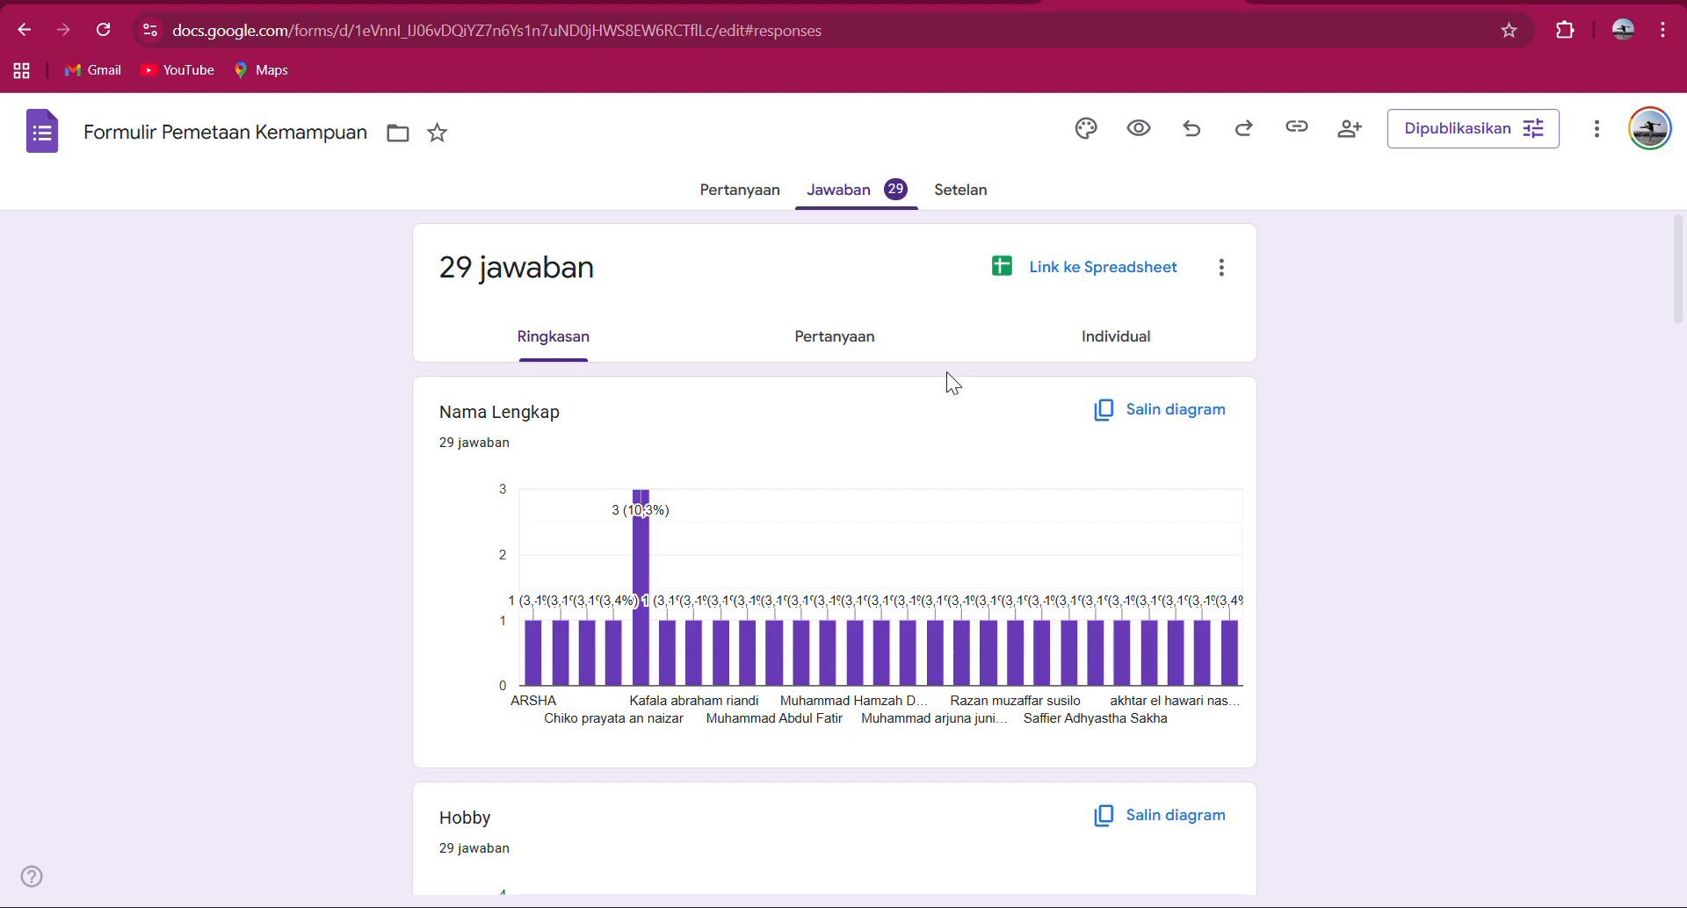
pyautogui.scroll(-3, 1125, 532)
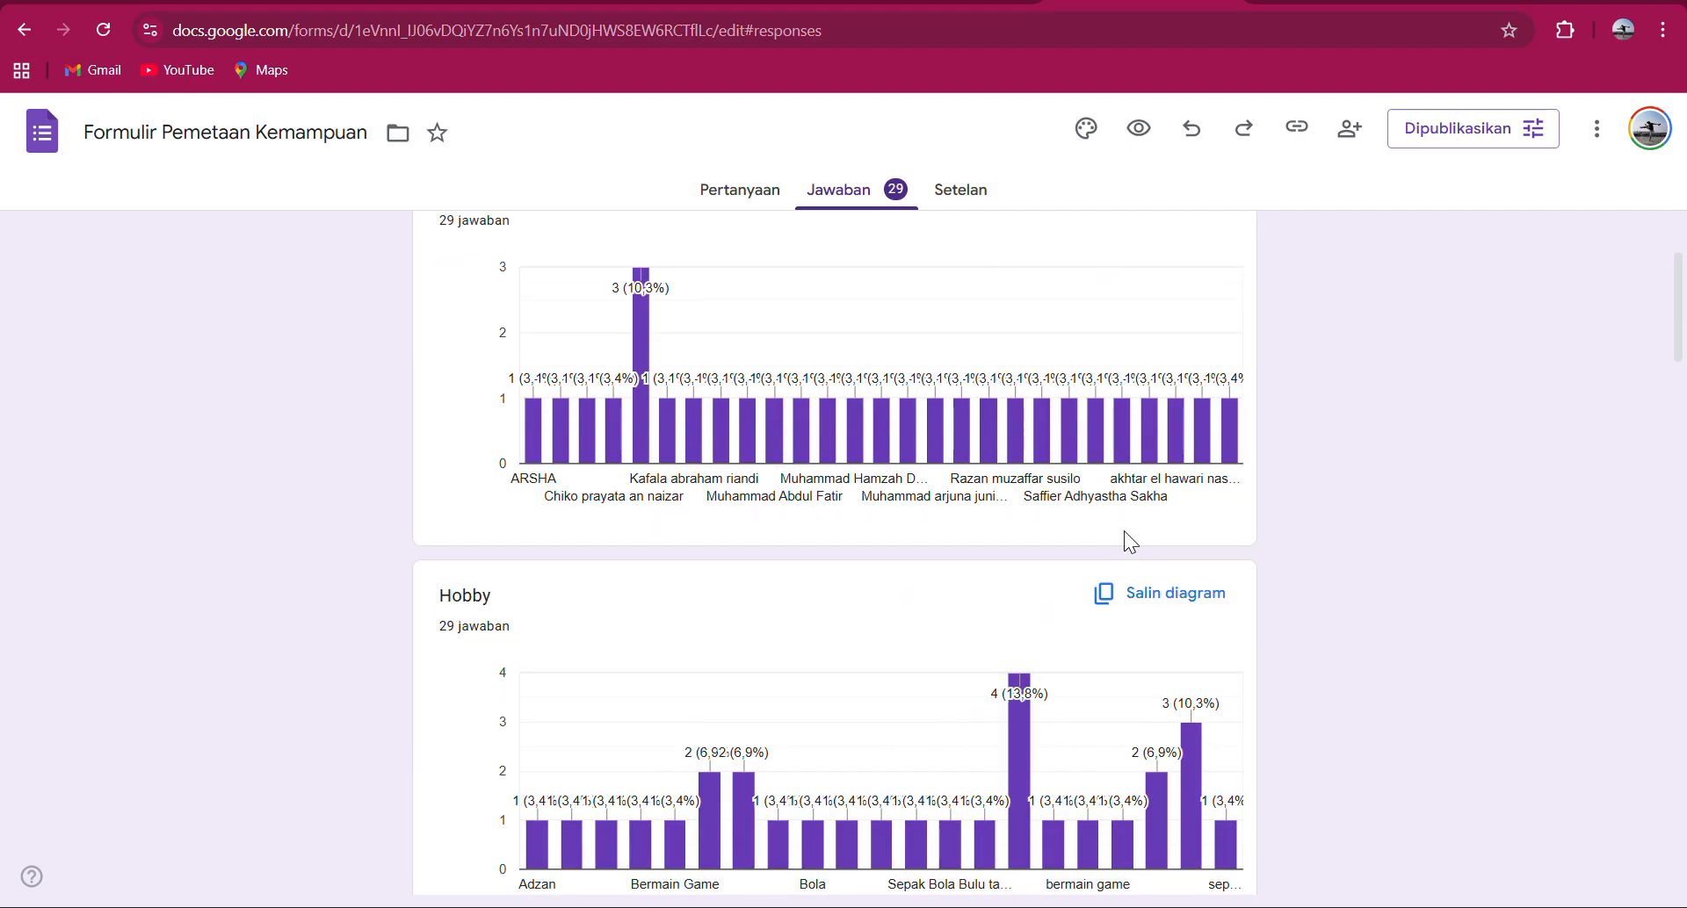
pyautogui.scroll(3, 1126, 532)
pyautogui.scroll(-1, 1116, 533)
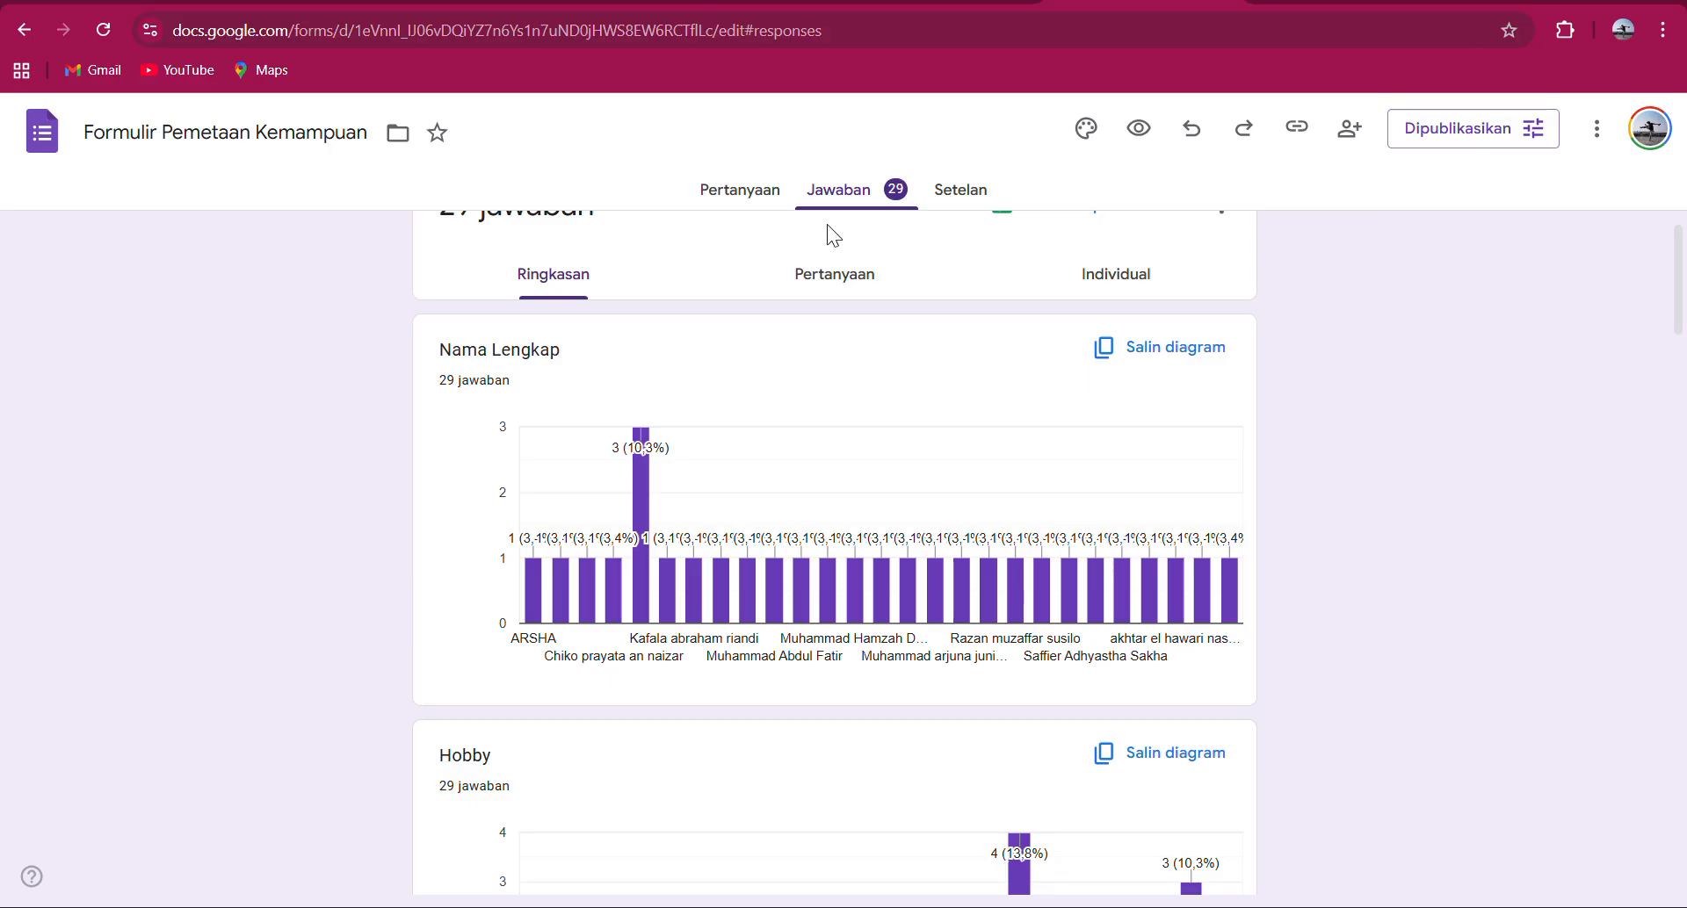
pyautogui.scroll(2, 818, 376)
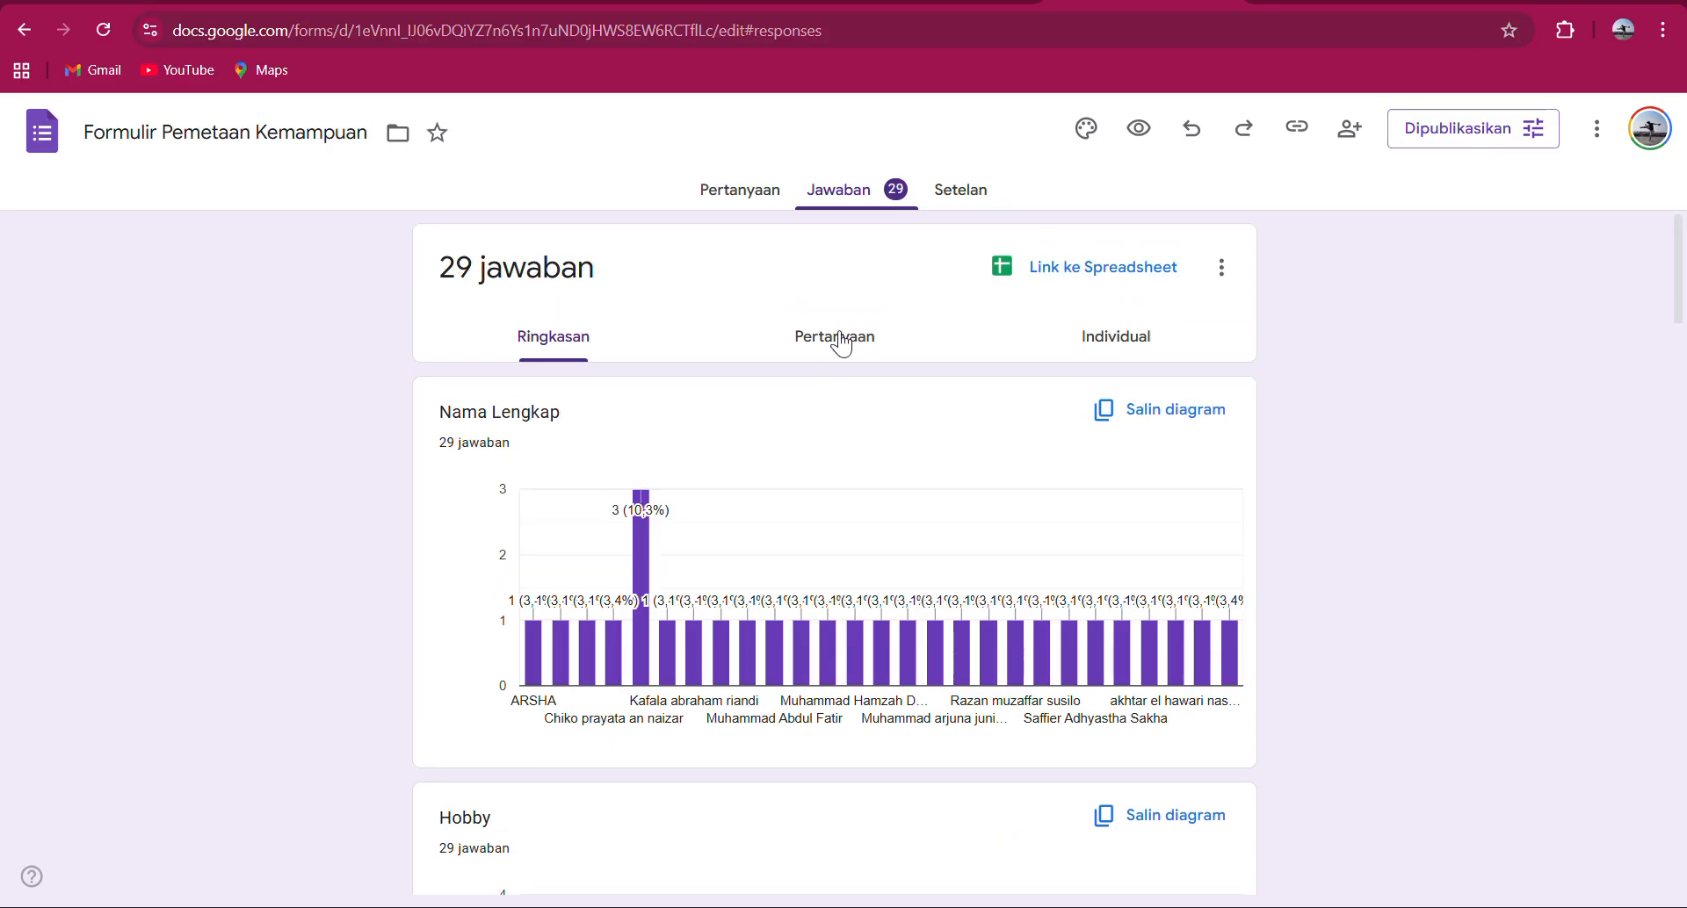
# View the responses grouped by question for "Nama Lengkap" and open the individual responses view.
pyautogui.click(839, 340)
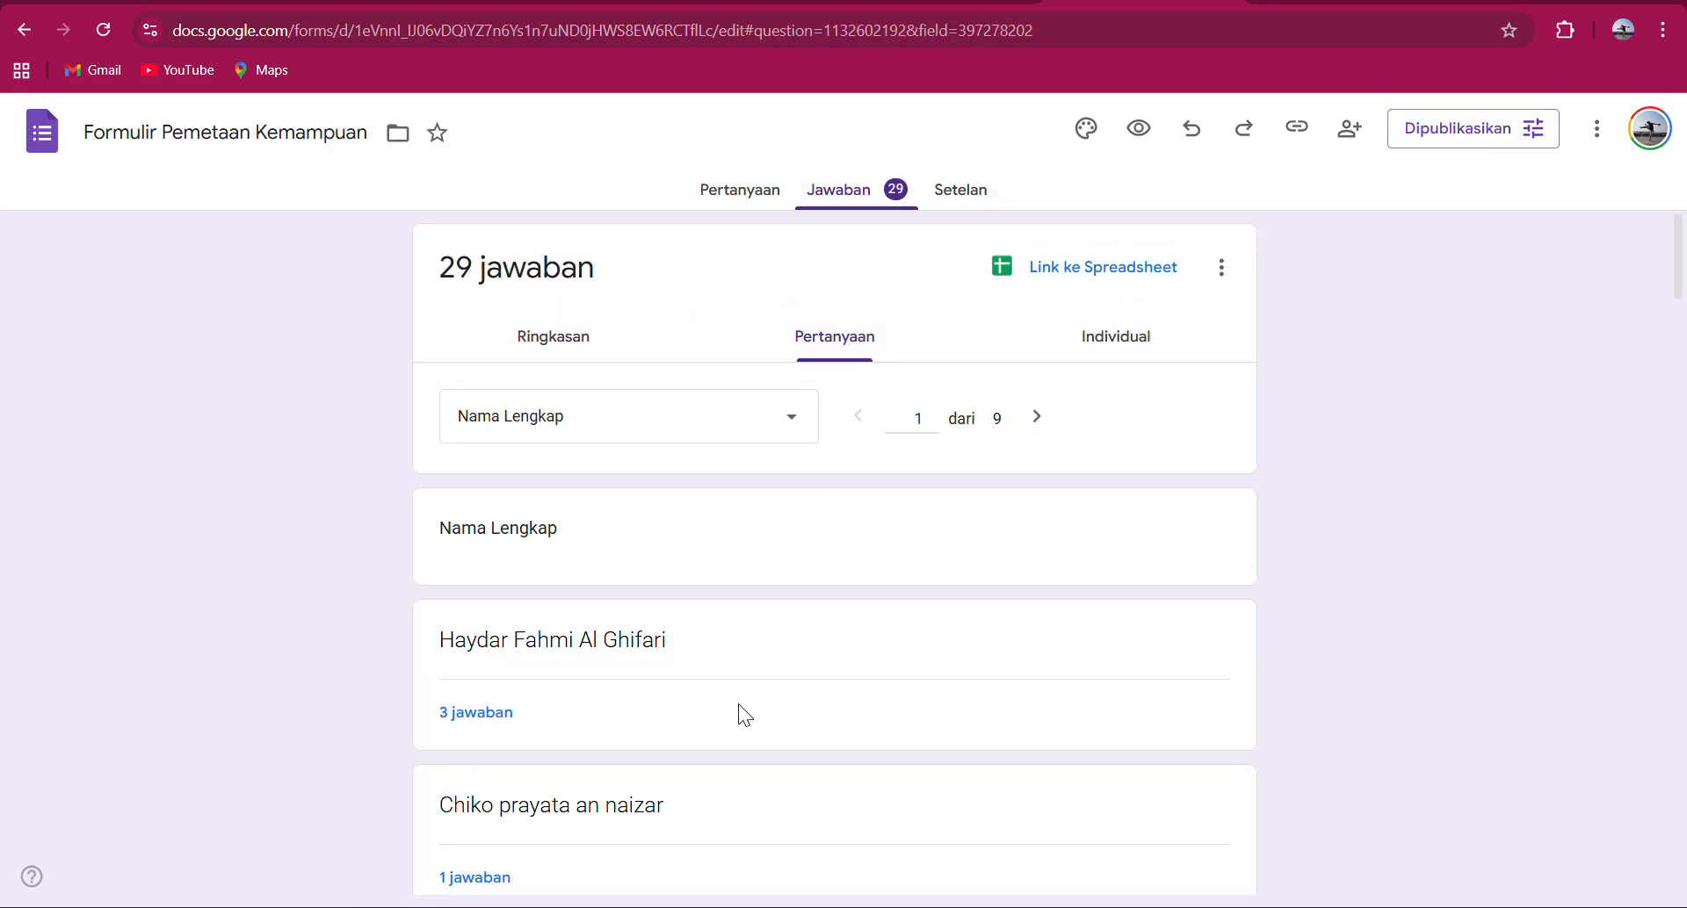
pyautogui.scroll(-5, 738, 742)
pyautogui.scroll(1, 737, 735)
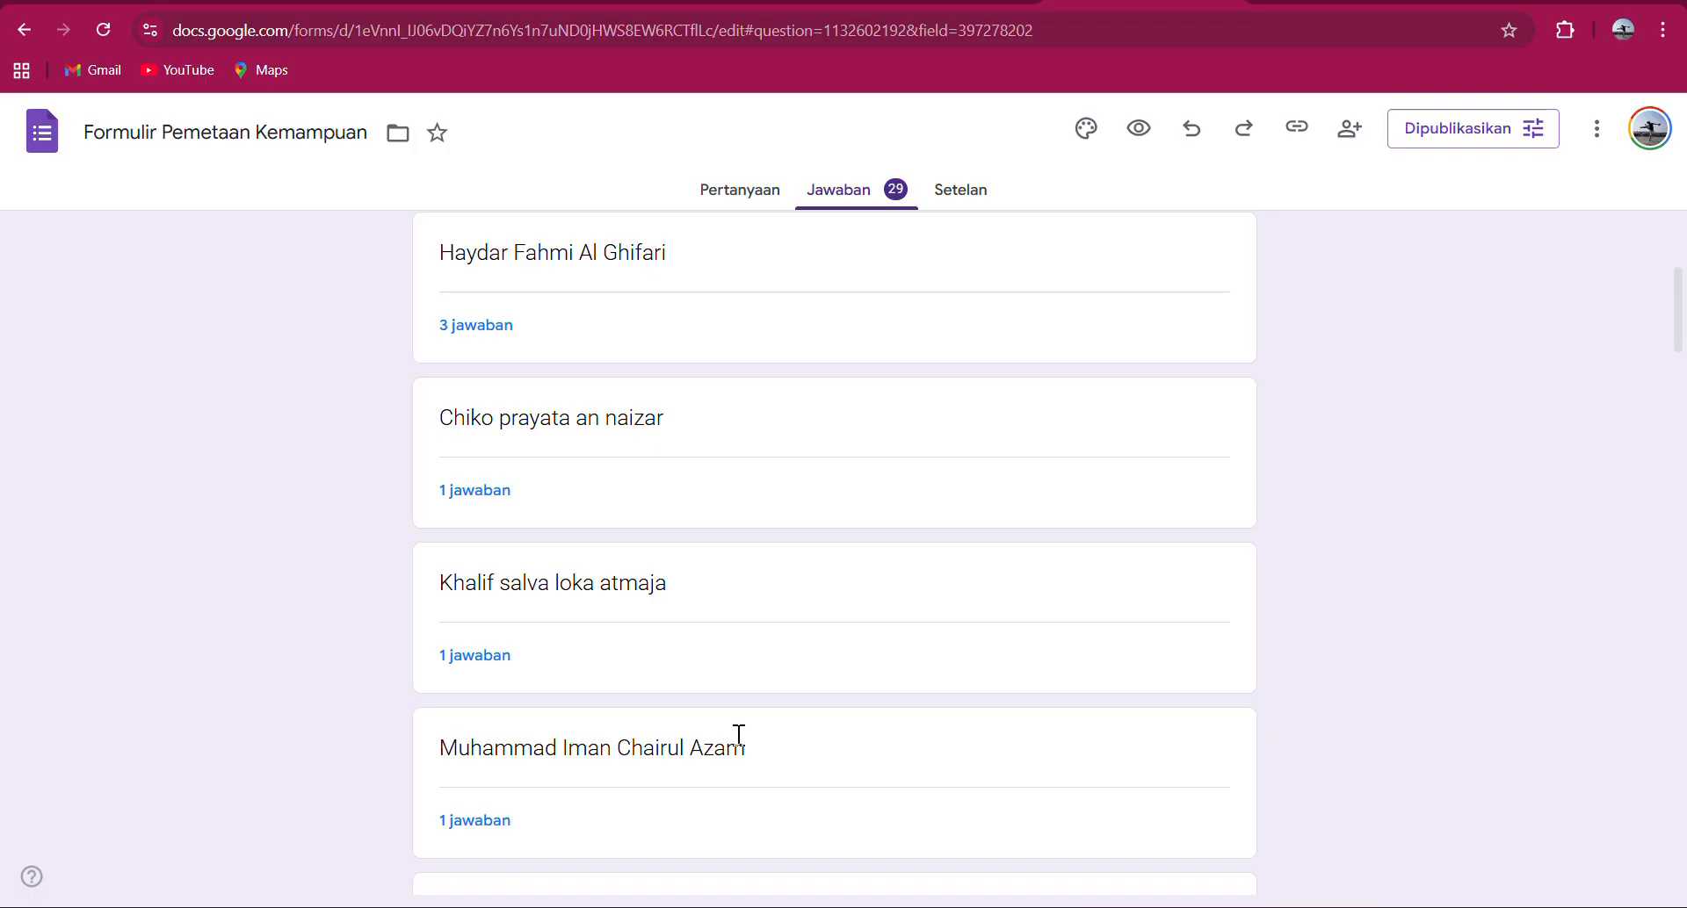
pyautogui.scroll(5, 738, 735)
pyautogui.click(1122, 333)
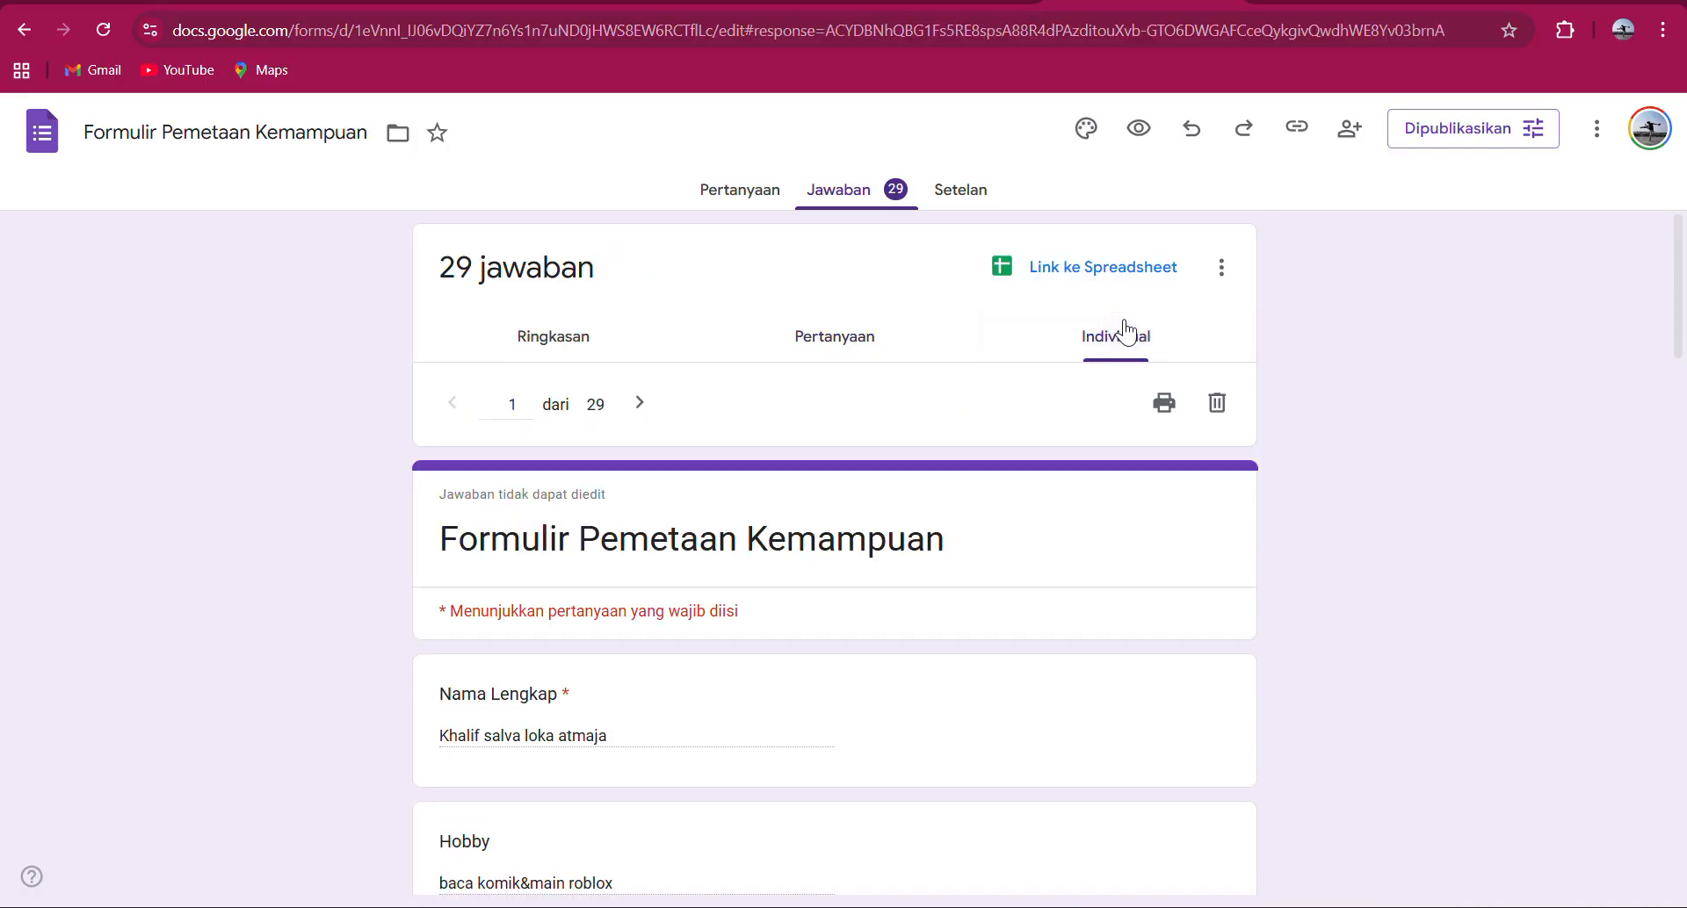
# Return to the "Ringkasan" view and examine the charts for all questions through to the programming-language one.
pyautogui.click(555, 340)
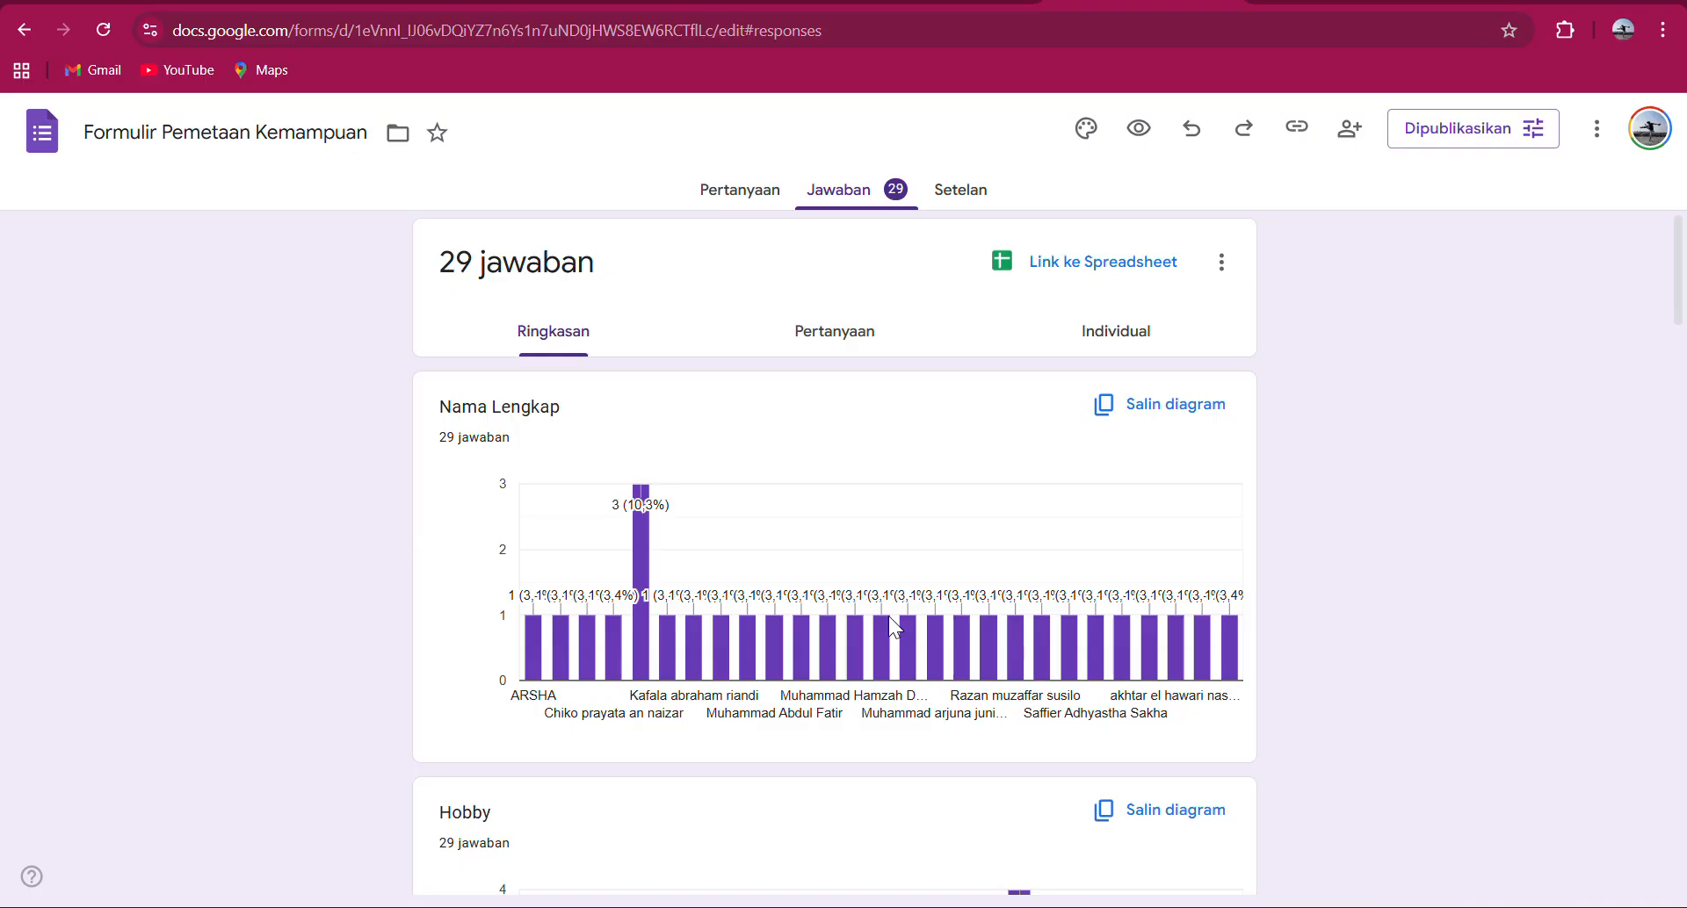
pyautogui.scroll(-5, 830, 599)
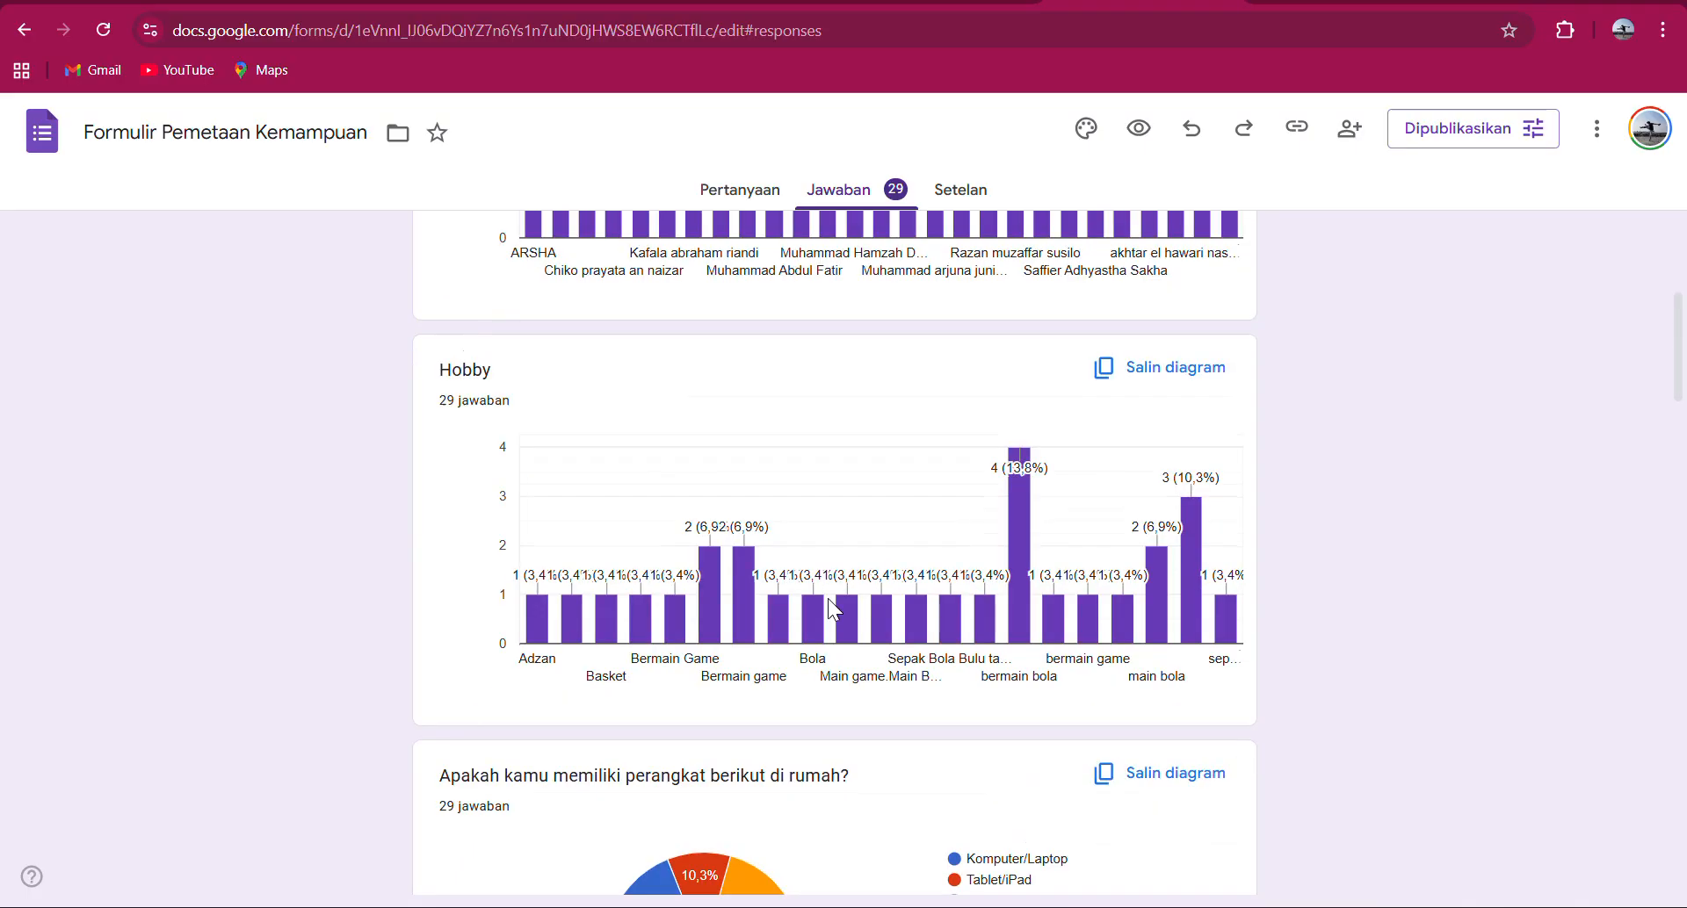
pyautogui.scroll(-3, 828, 599)
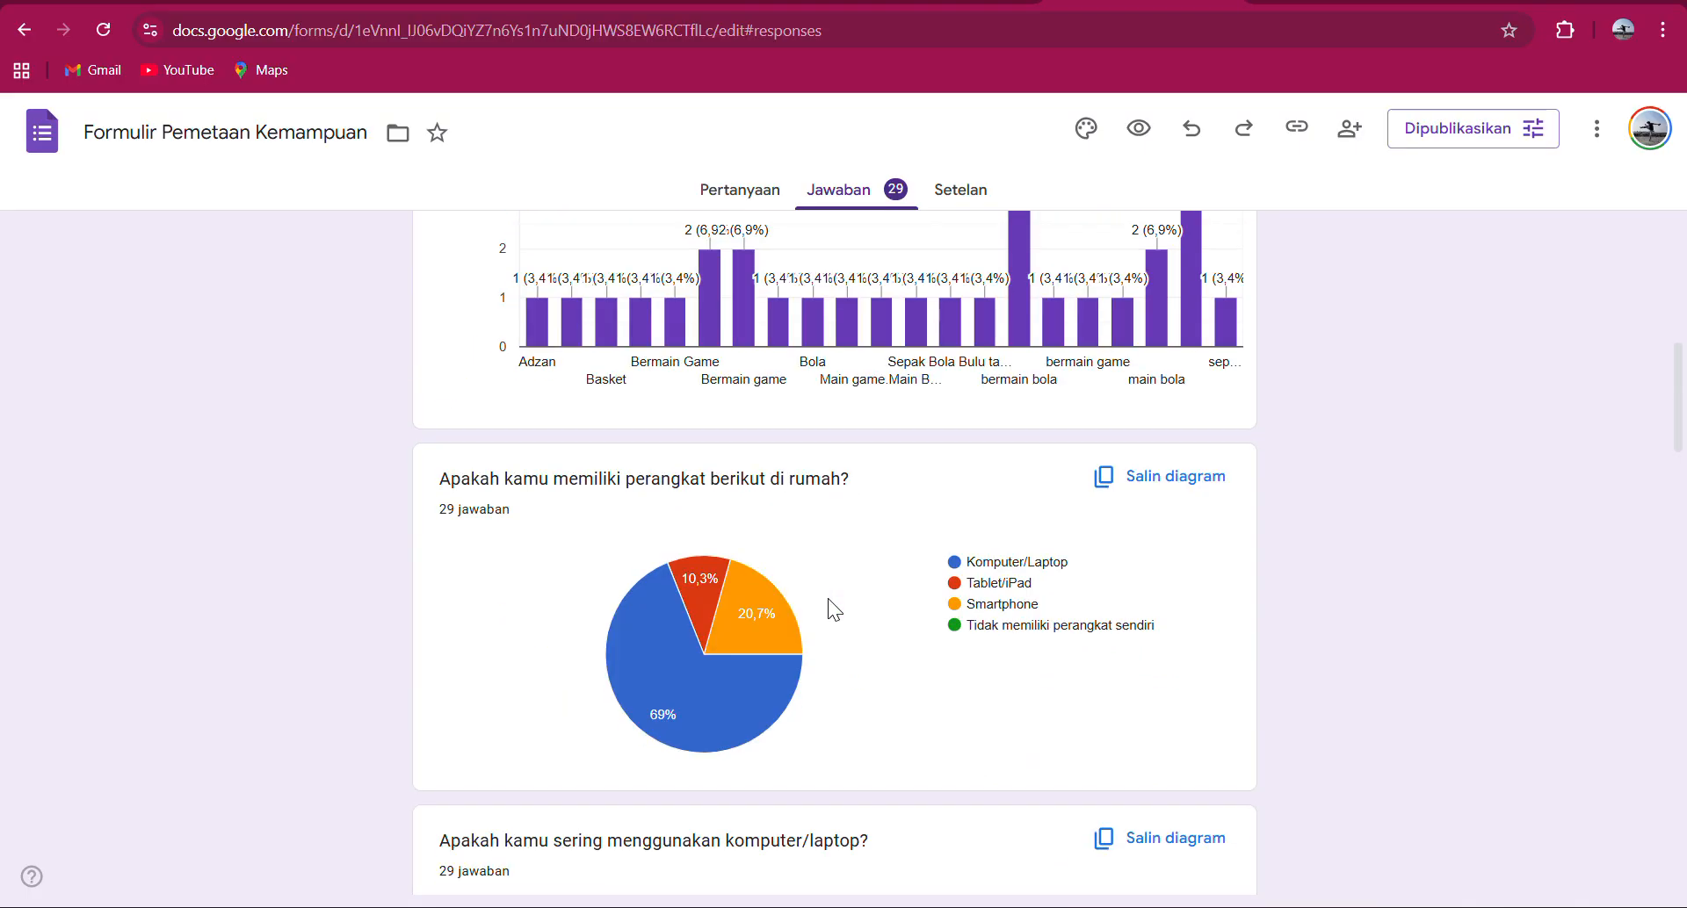
pyautogui.scroll(-12, 828, 598)
pyautogui.scroll(-18, 828, 598)
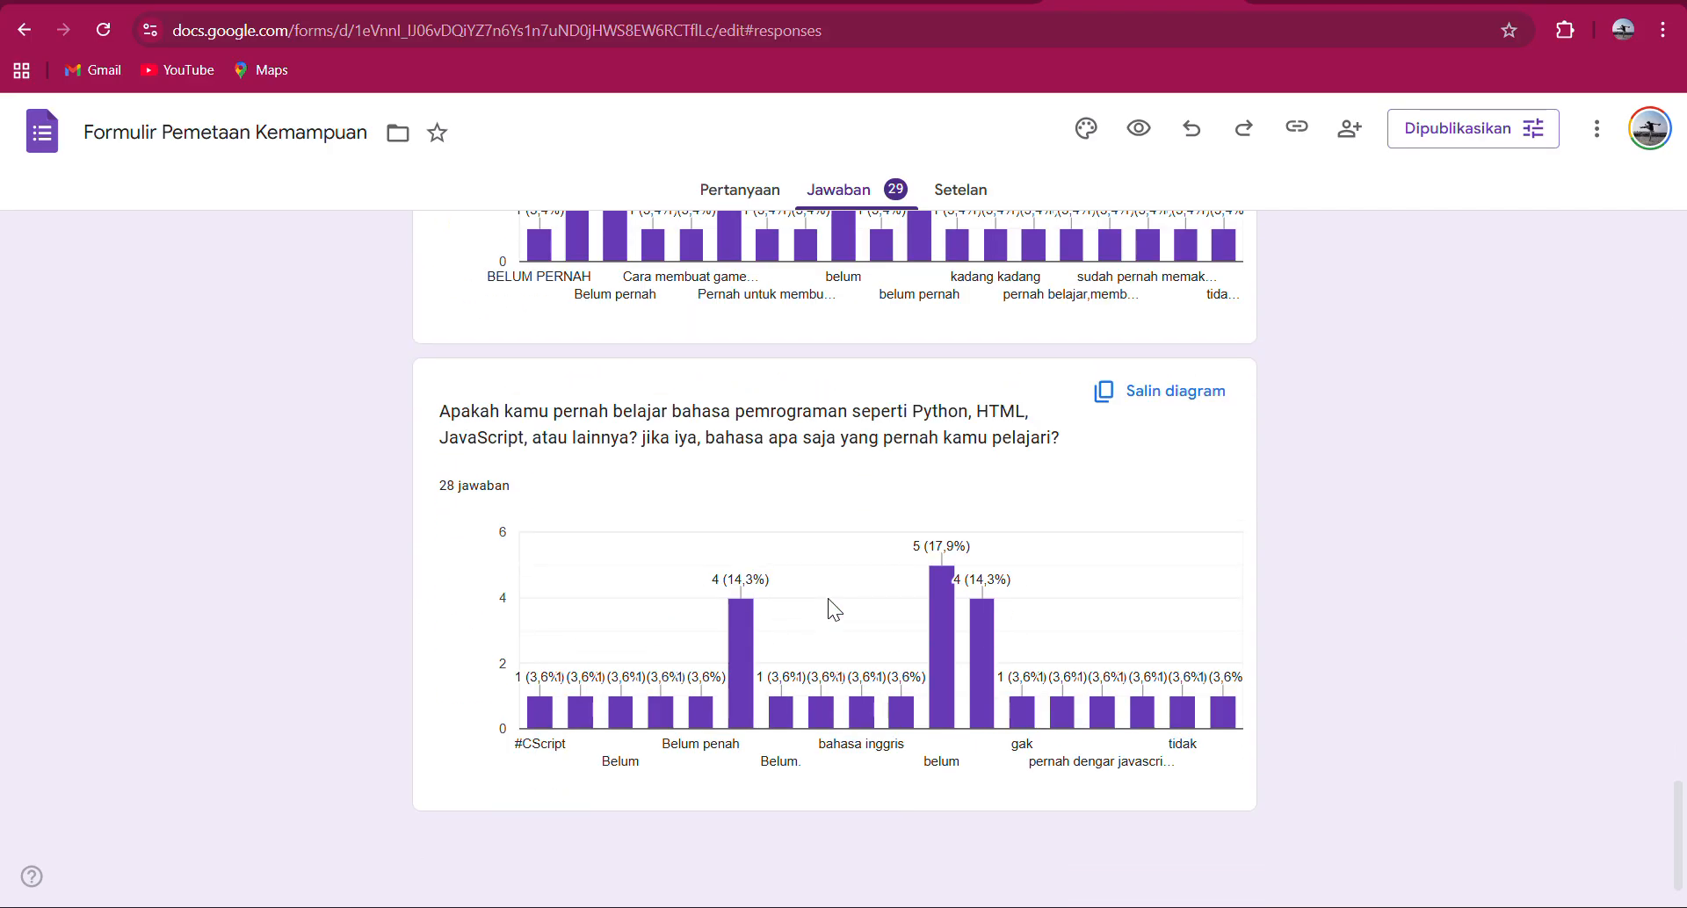
pyautogui.scroll(20, 827, 598)
pyautogui.scroll(7, 828, 598)
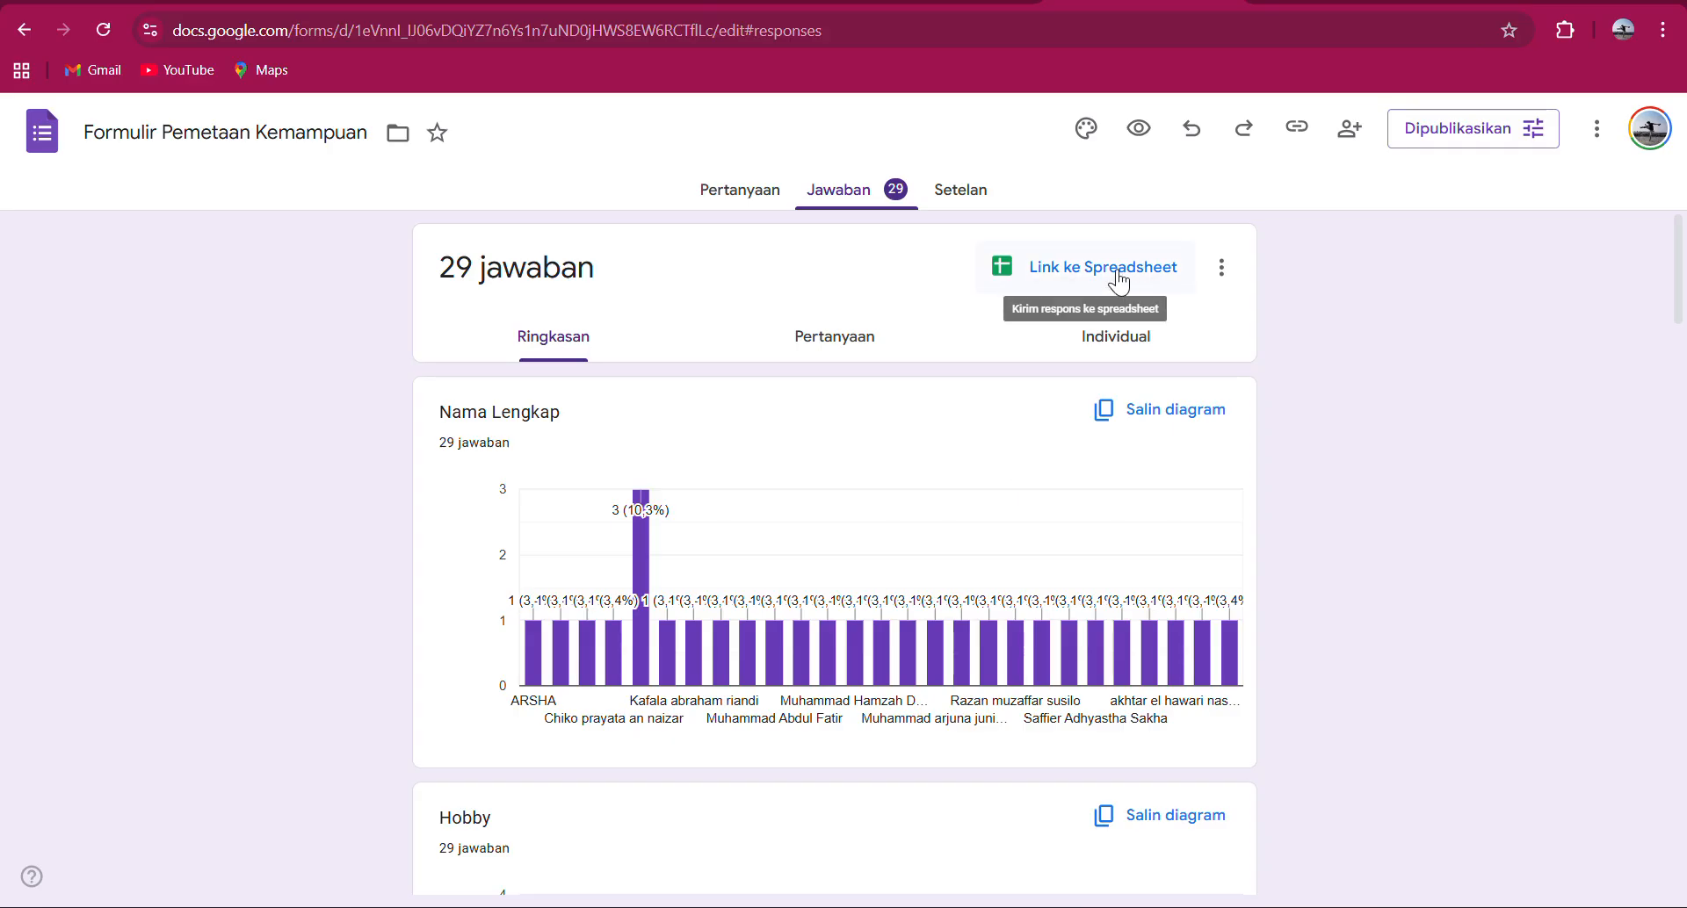
# Link the form's responses to a new spreadsheet, keeping the suggested file name.
pyautogui.click(1049, 274)
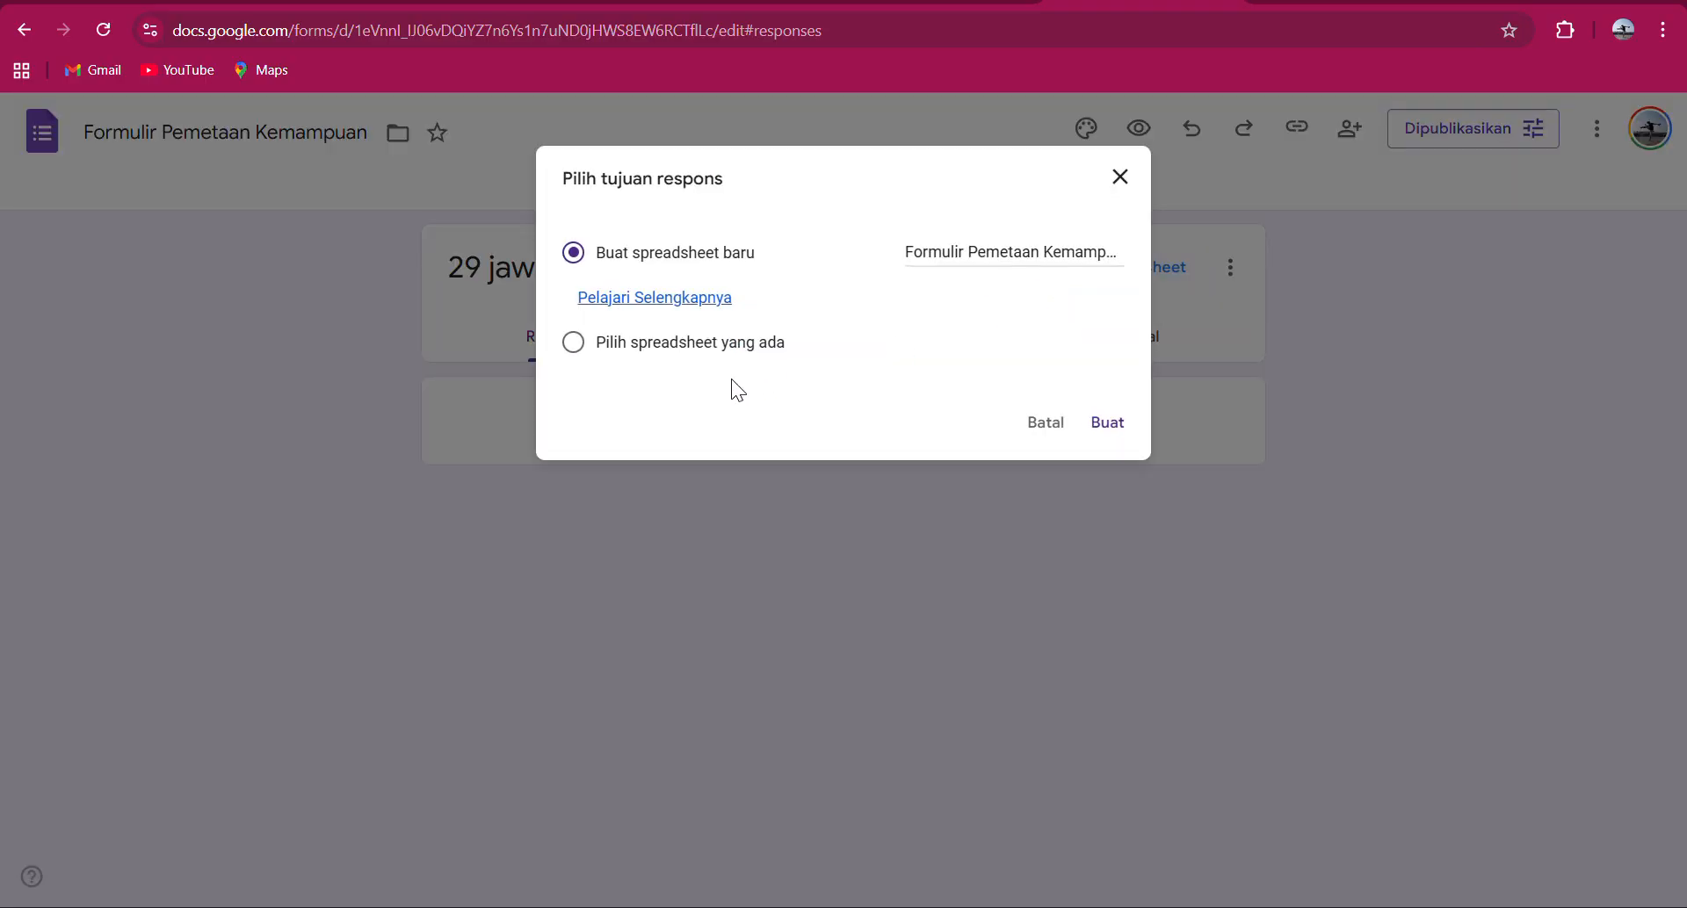
pyautogui.click(720, 339)
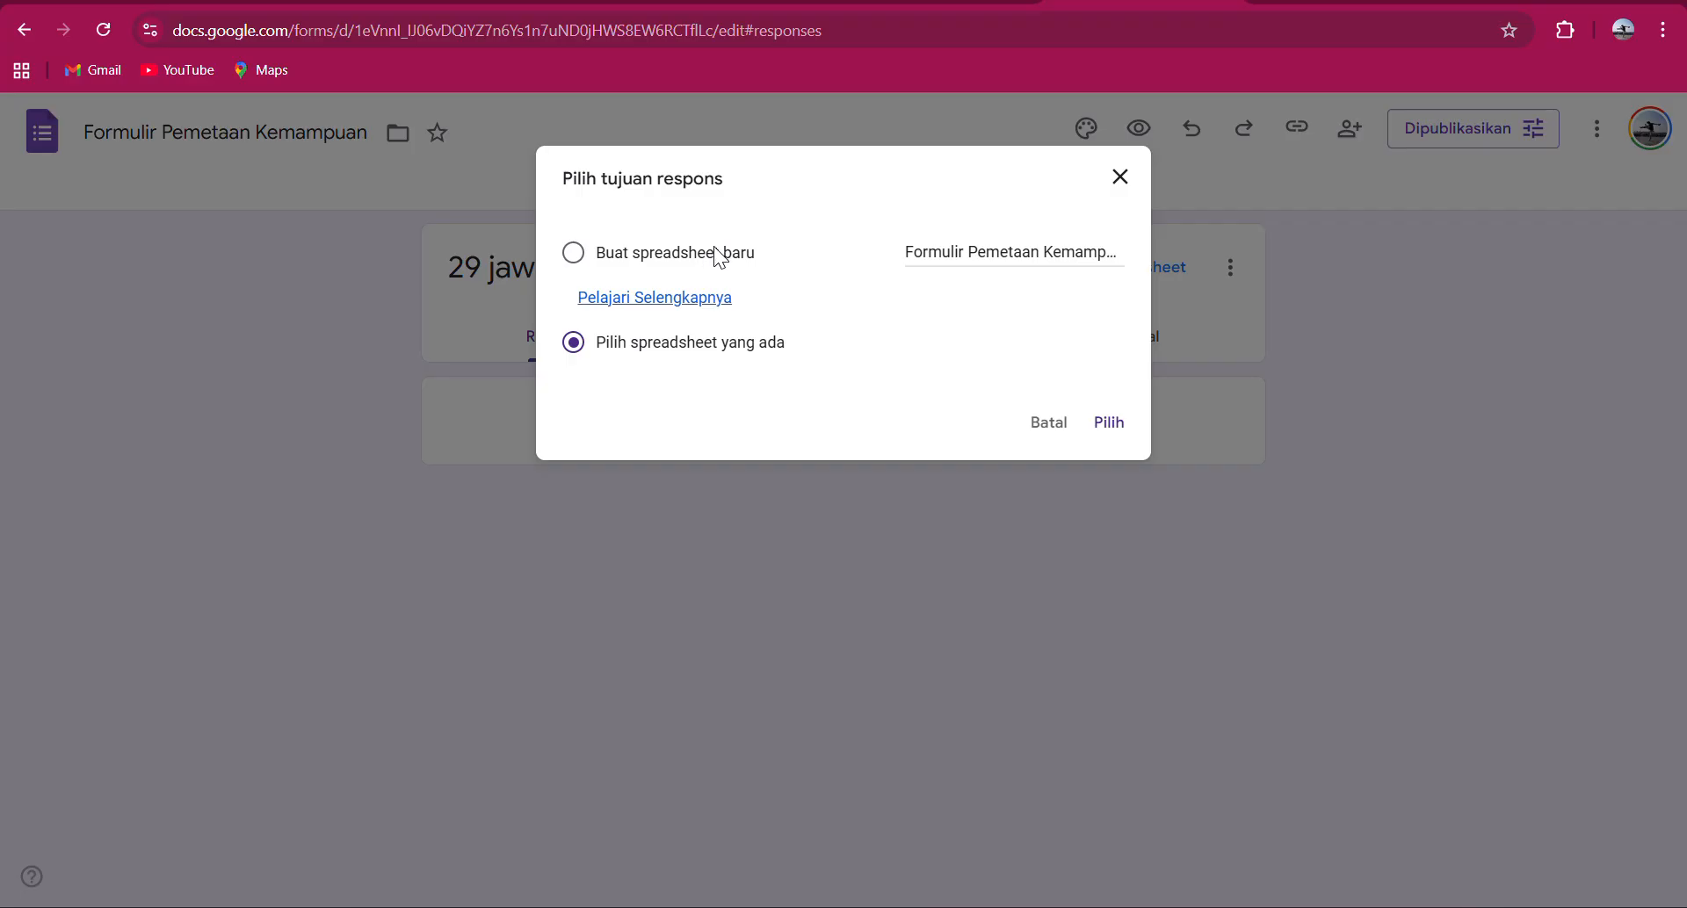
pyautogui.click(638, 260)
pyautogui.click(1106, 423)
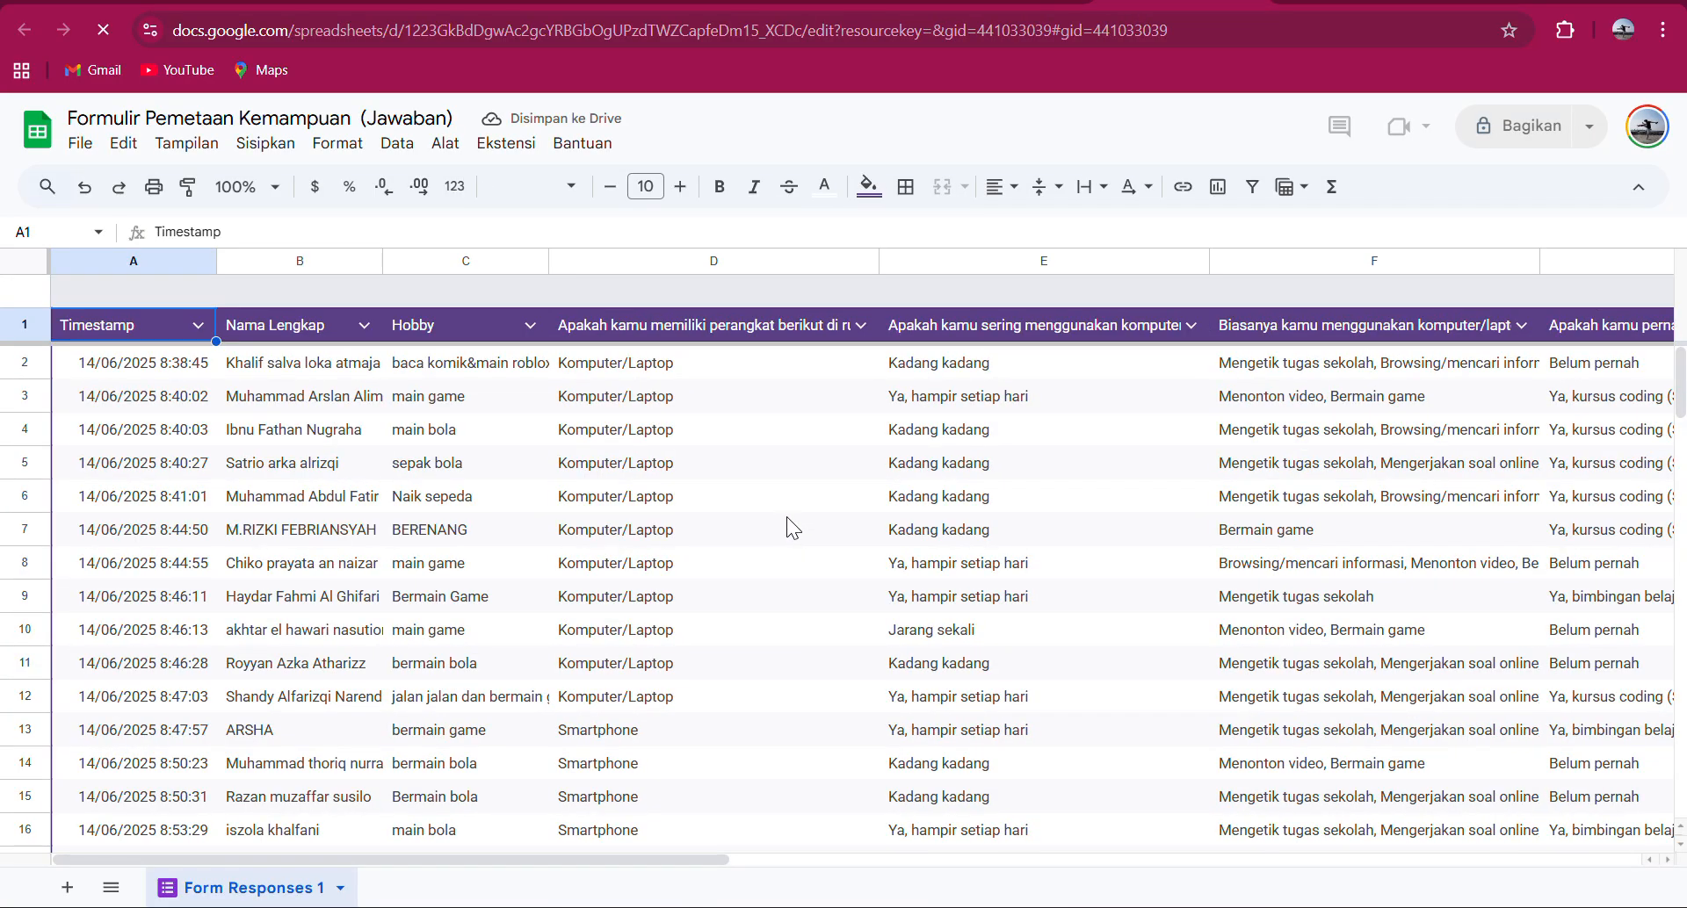
# Look through the response rows and question columns in the linked spreadsheet.
pyautogui.scroll(-10, 787, 516)
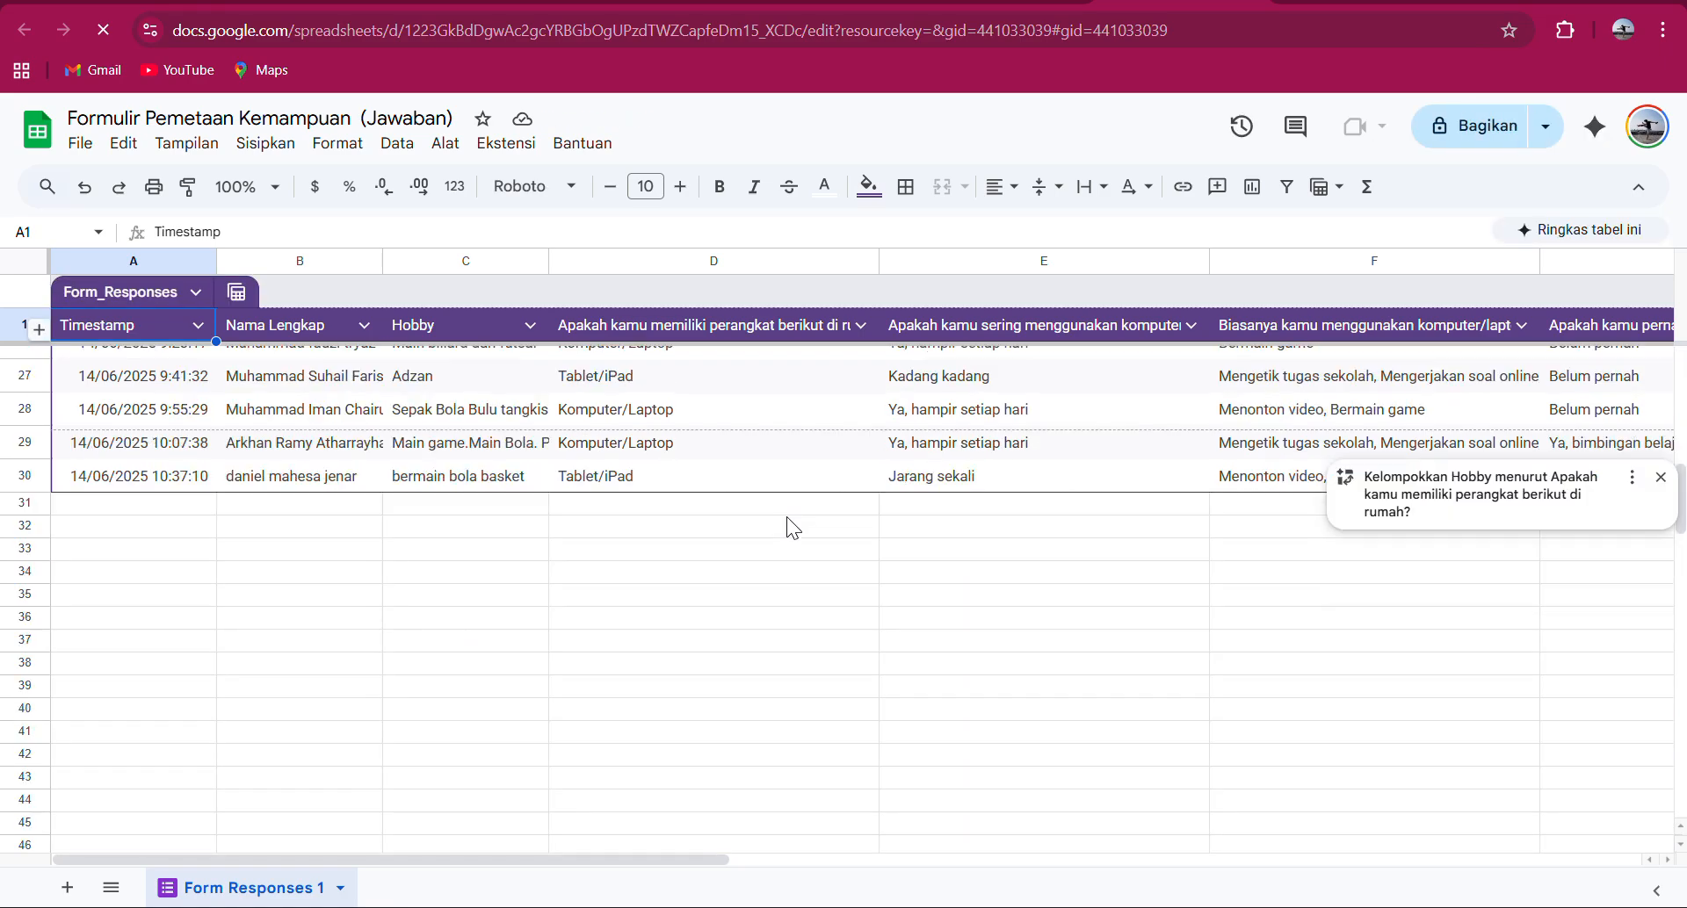
pyautogui.hscroll(5, 788, 519)
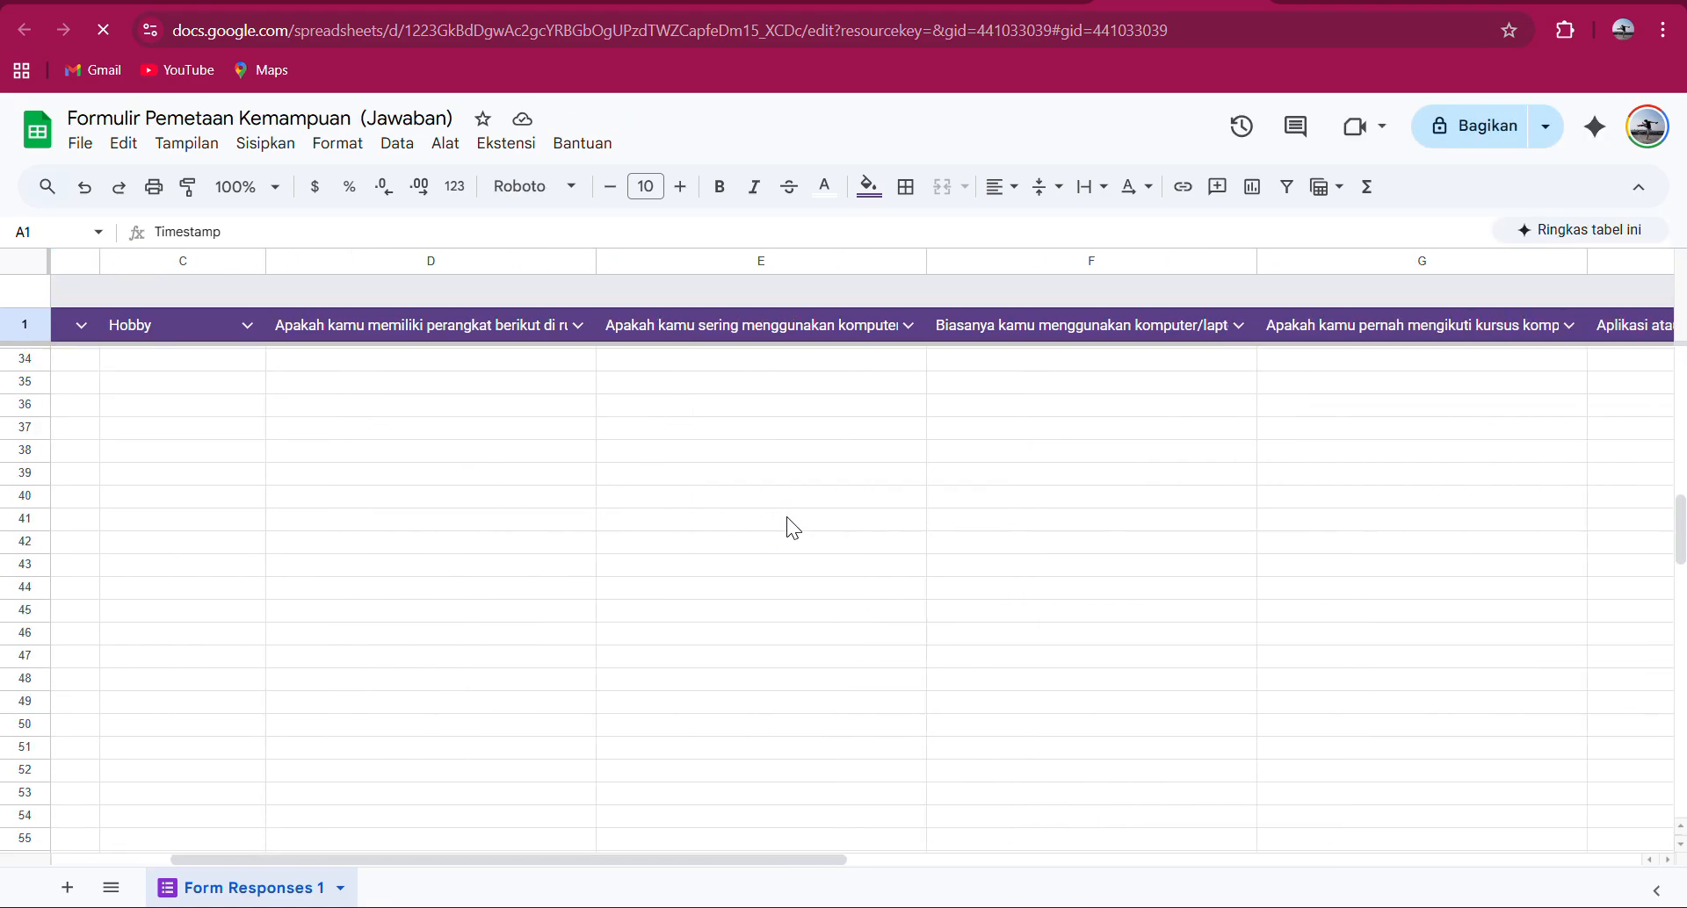
pyautogui.scroll(8, 787, 518)
pyautogui.scroll(3, 787, 524)
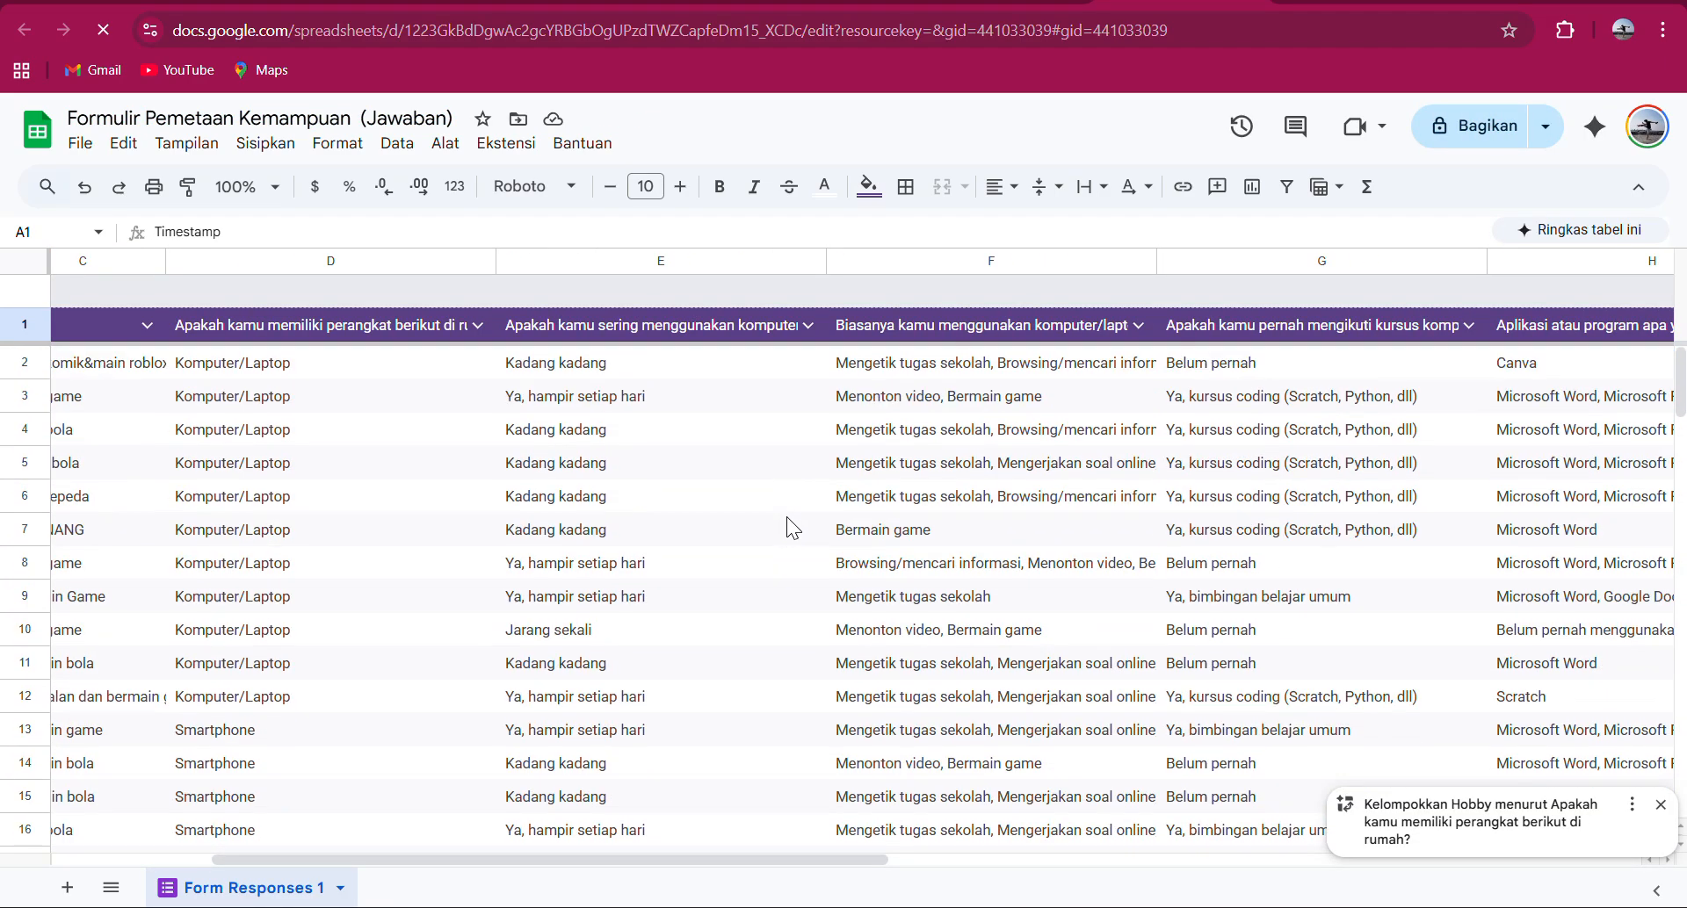
pyautogui.hscroll(4, 788, 523)
pyautogui.hscroll(-5, 787, 517)
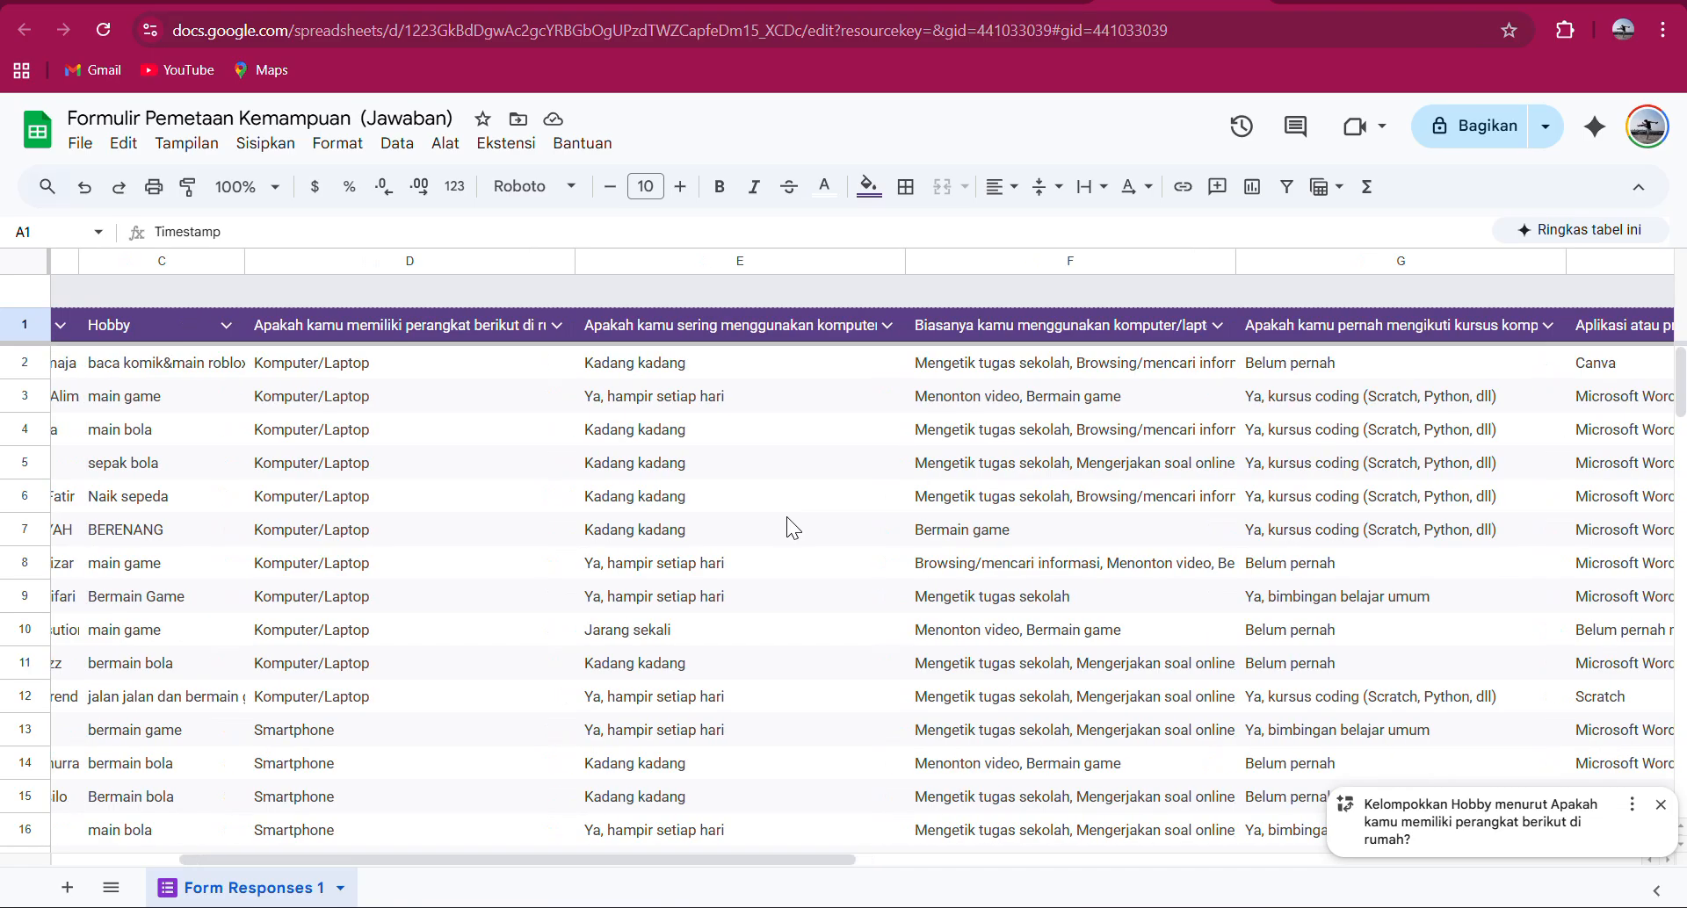
# Go back to the "Testing" form's questions and review section 1 and the start of "Latihan 1".
pyautogui.click(1010, 7)
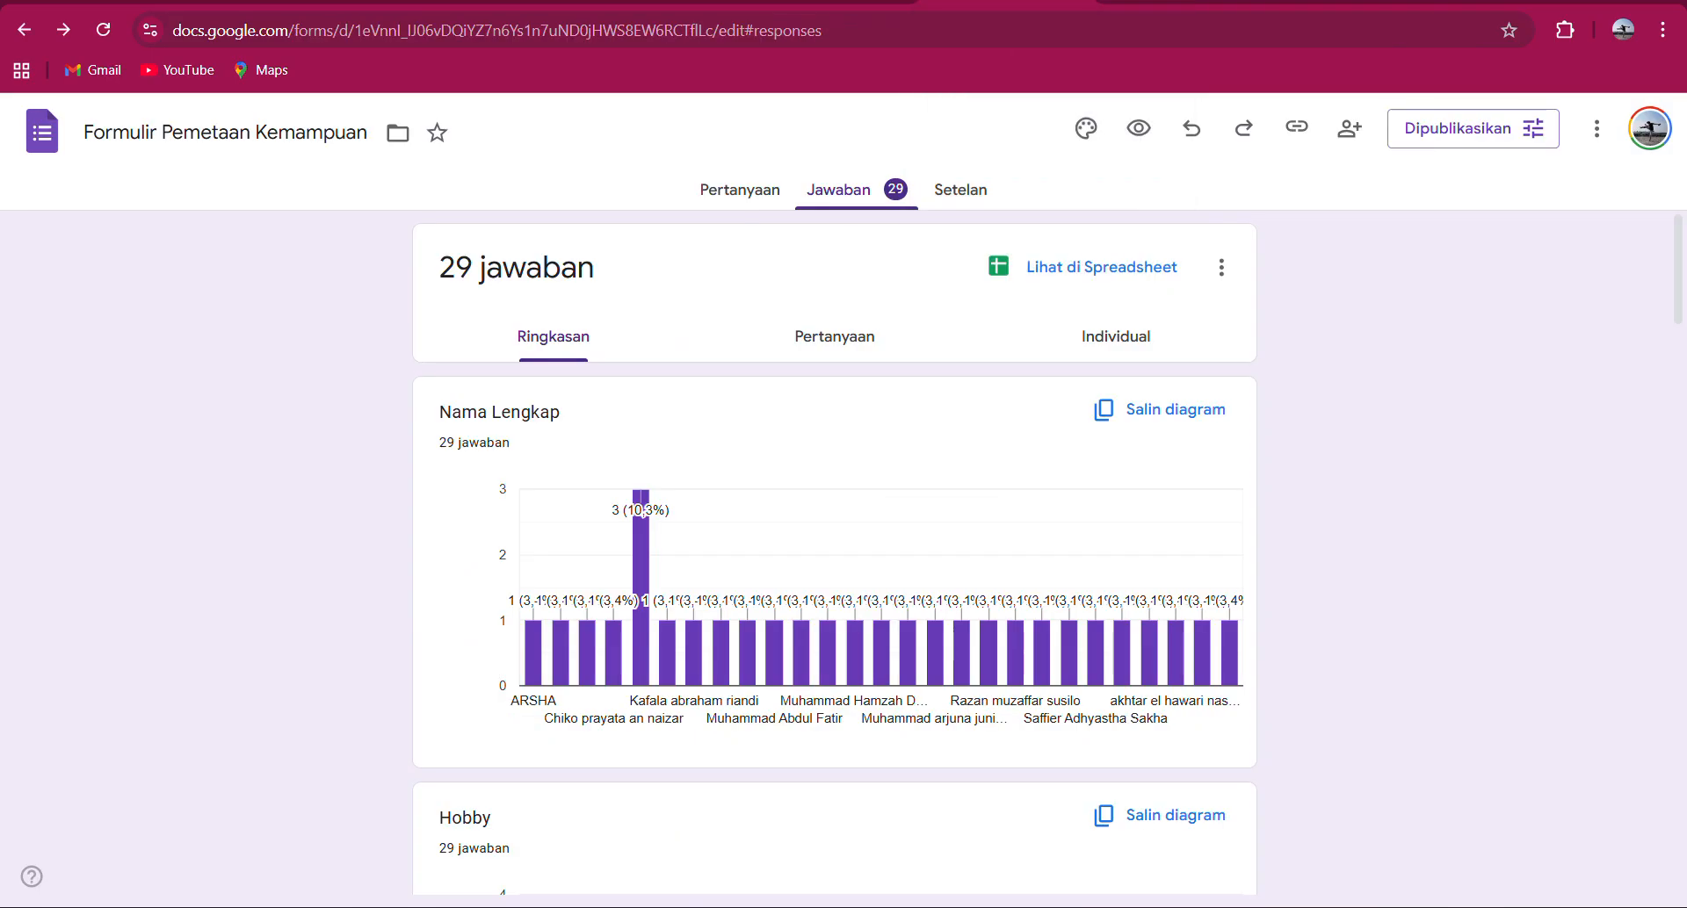
pyautogui.click(1353, 4)
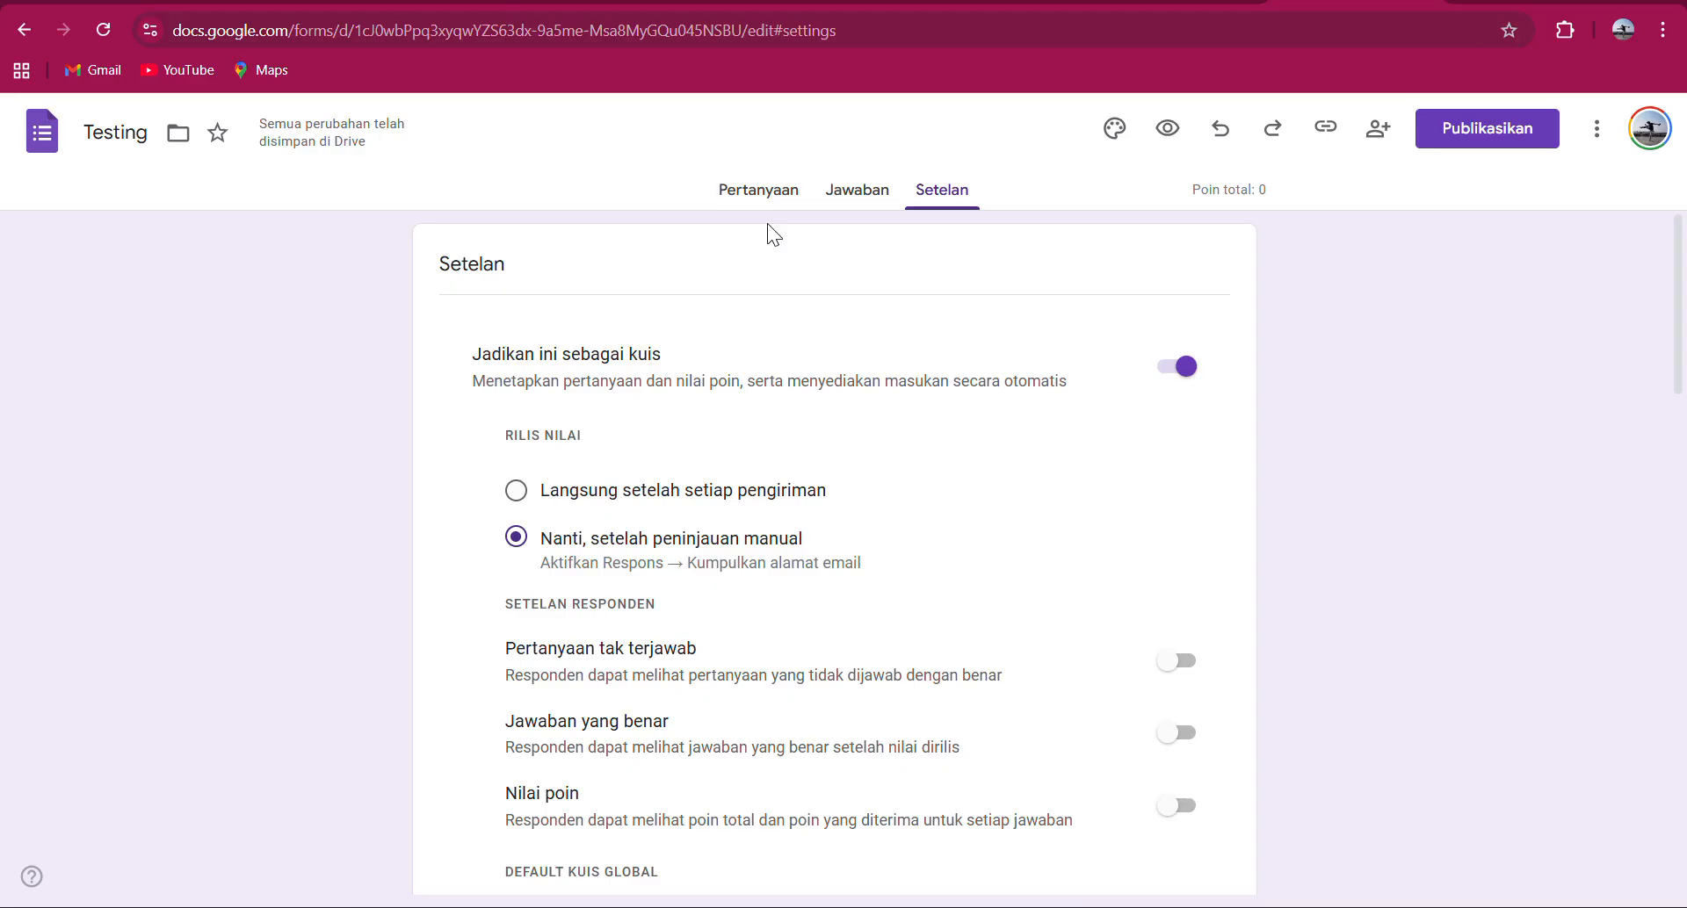
pyautogui.click(765, 191)
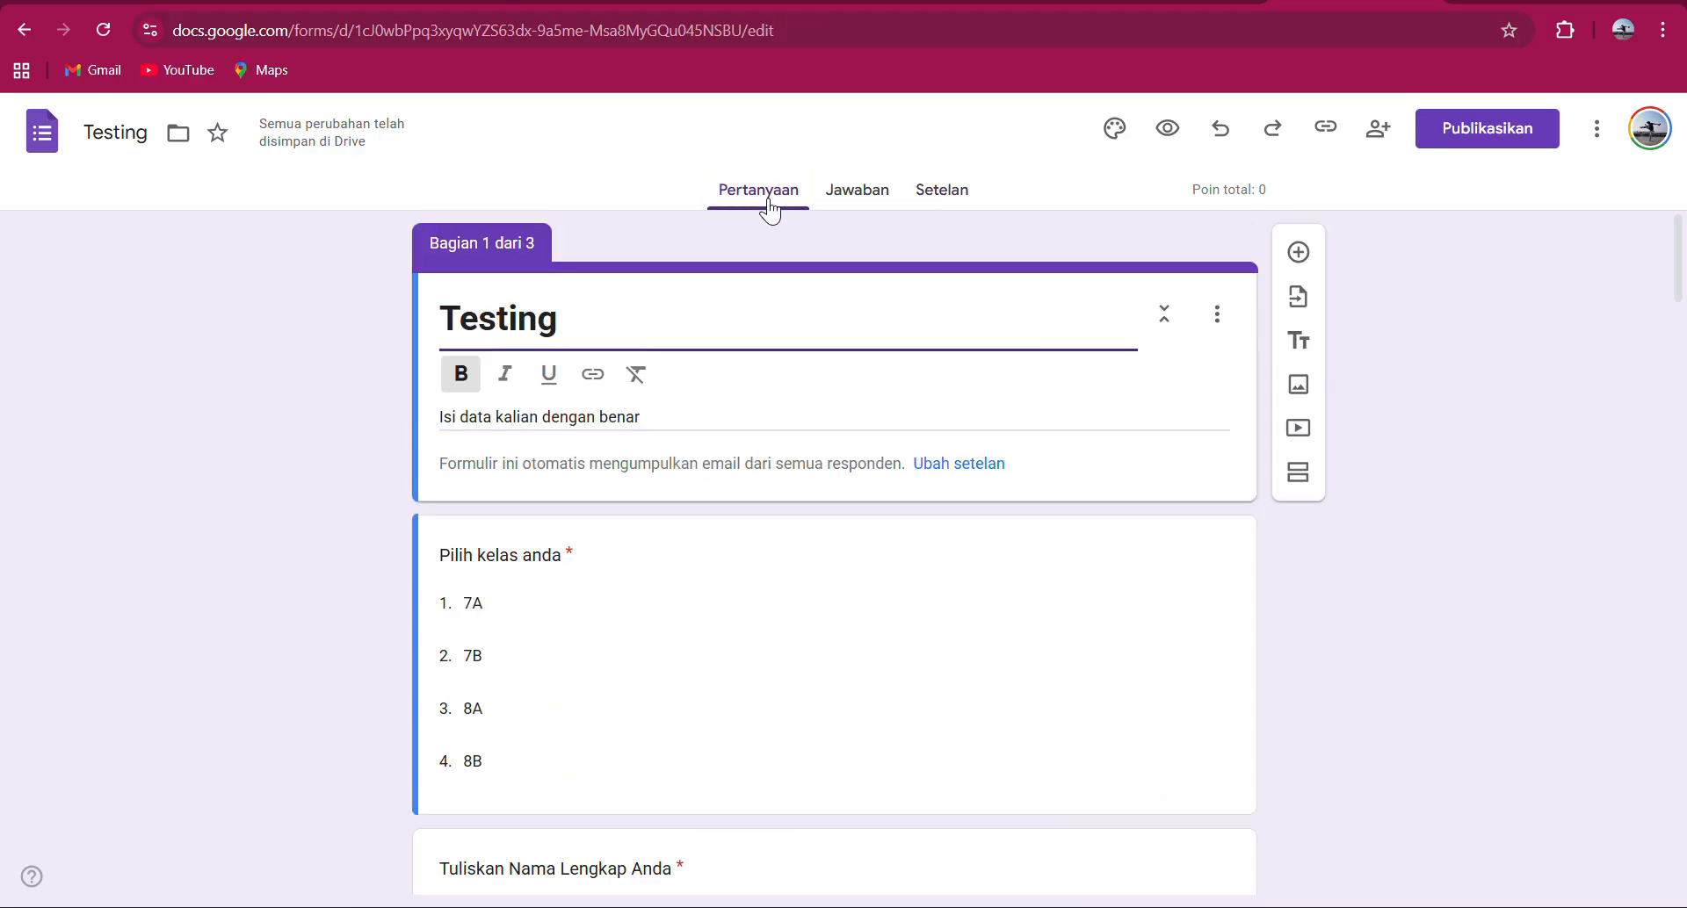
pyautogui.scroll(-5, 819, 514)
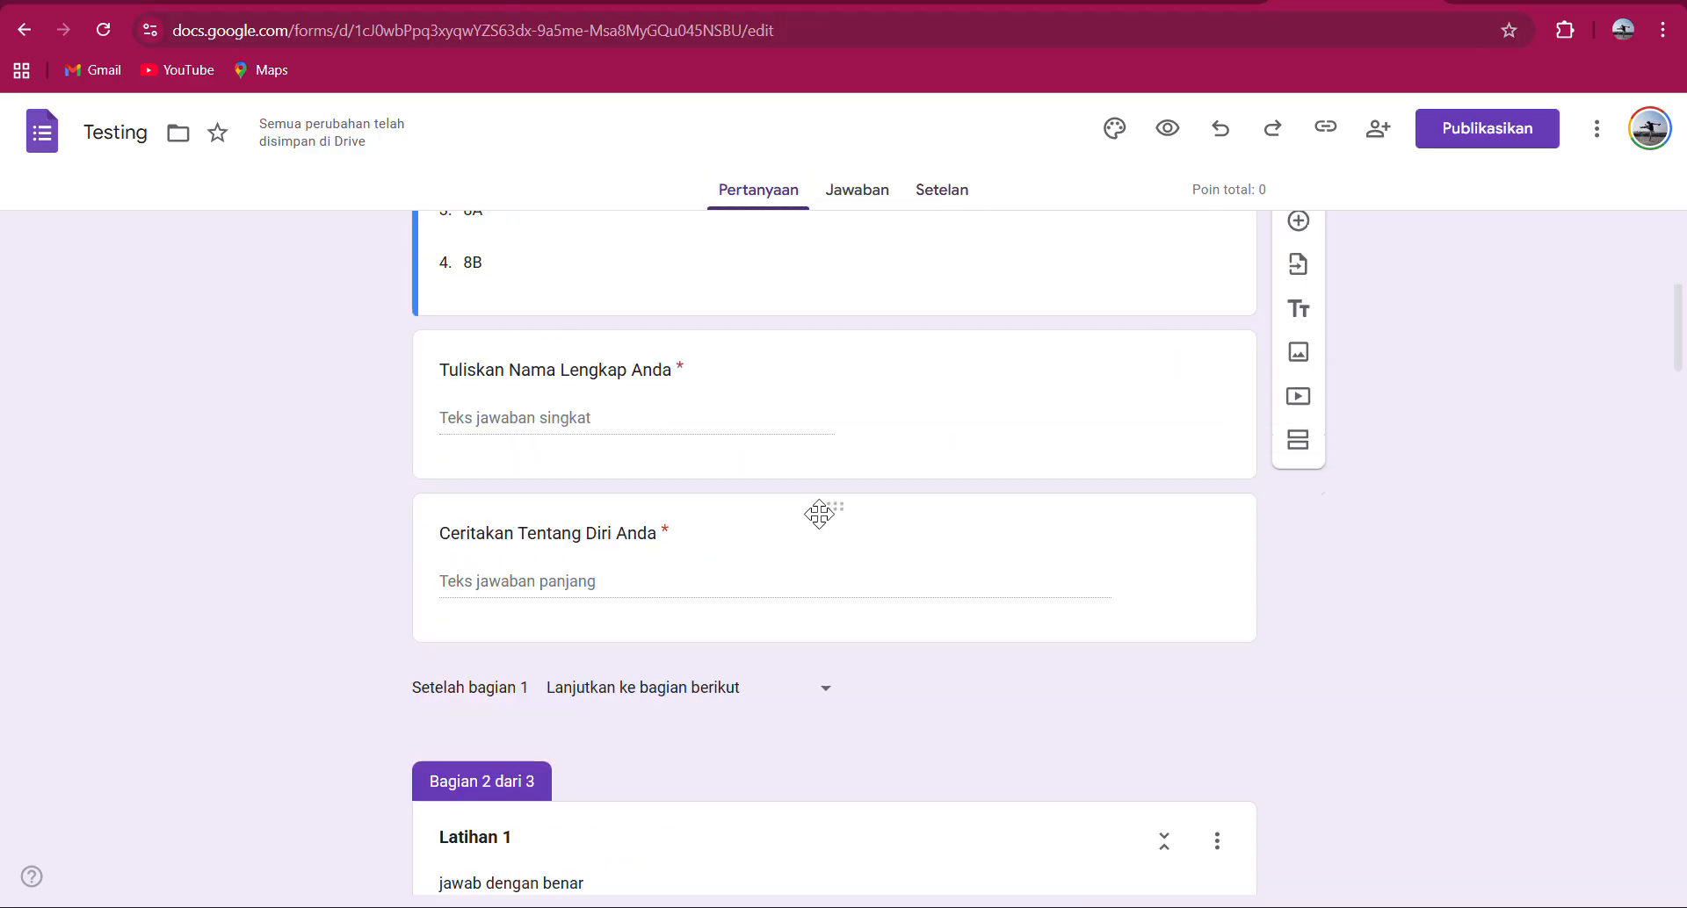
pyautogui.scroll(5, 819, 514)
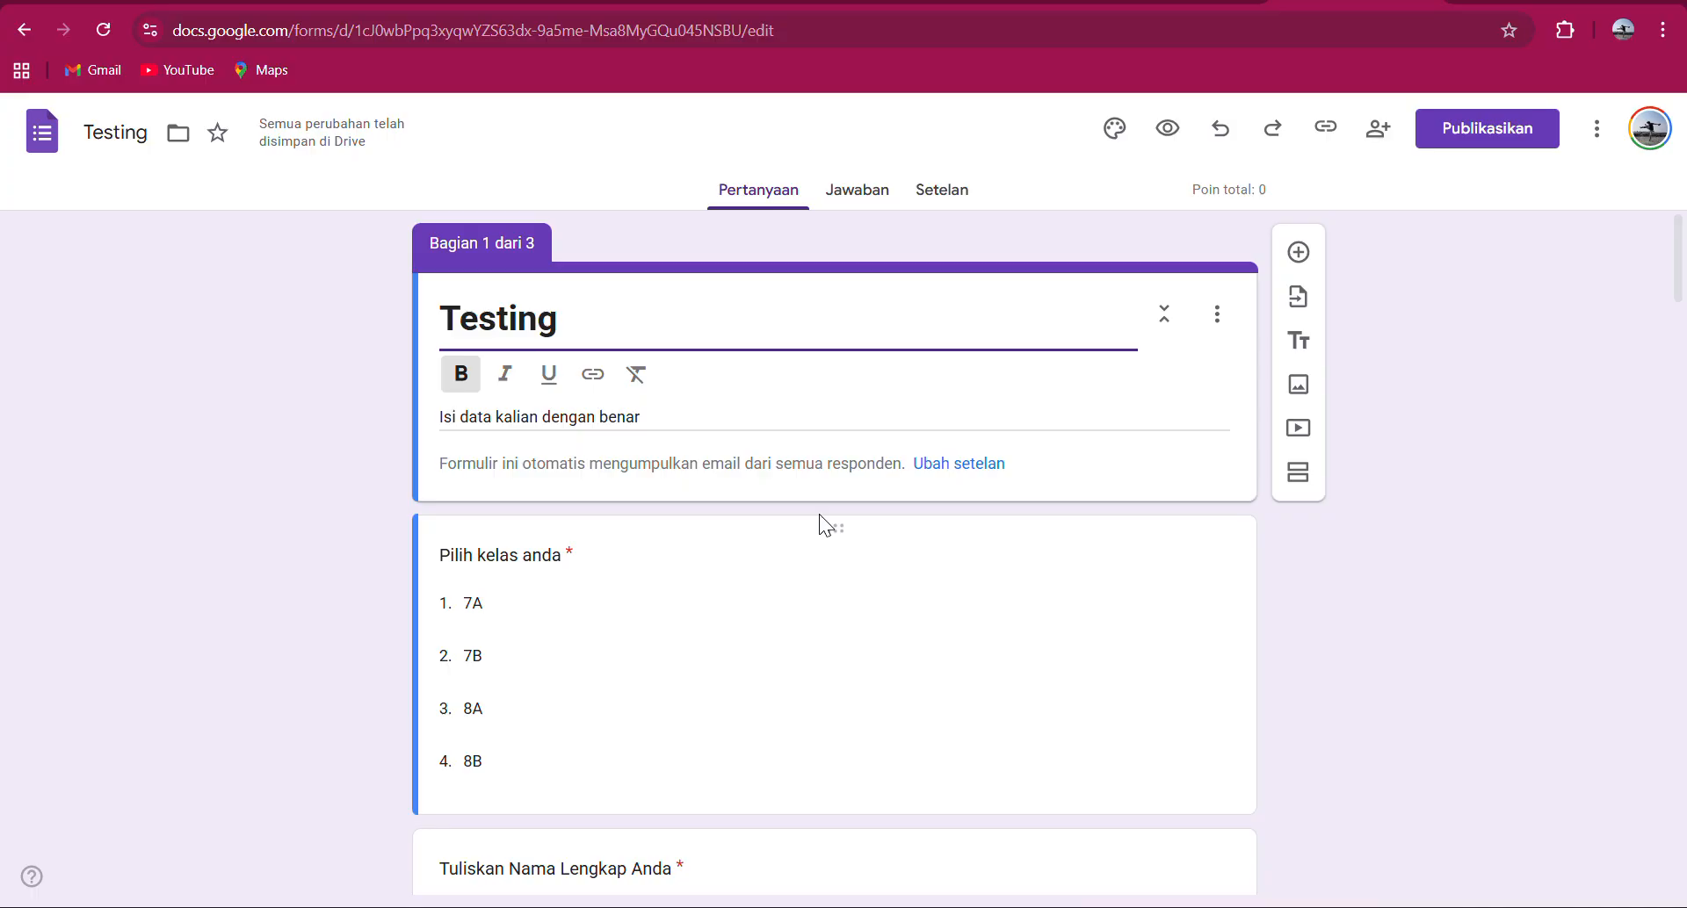
pyautogui.scroll(-15, 955, 681)
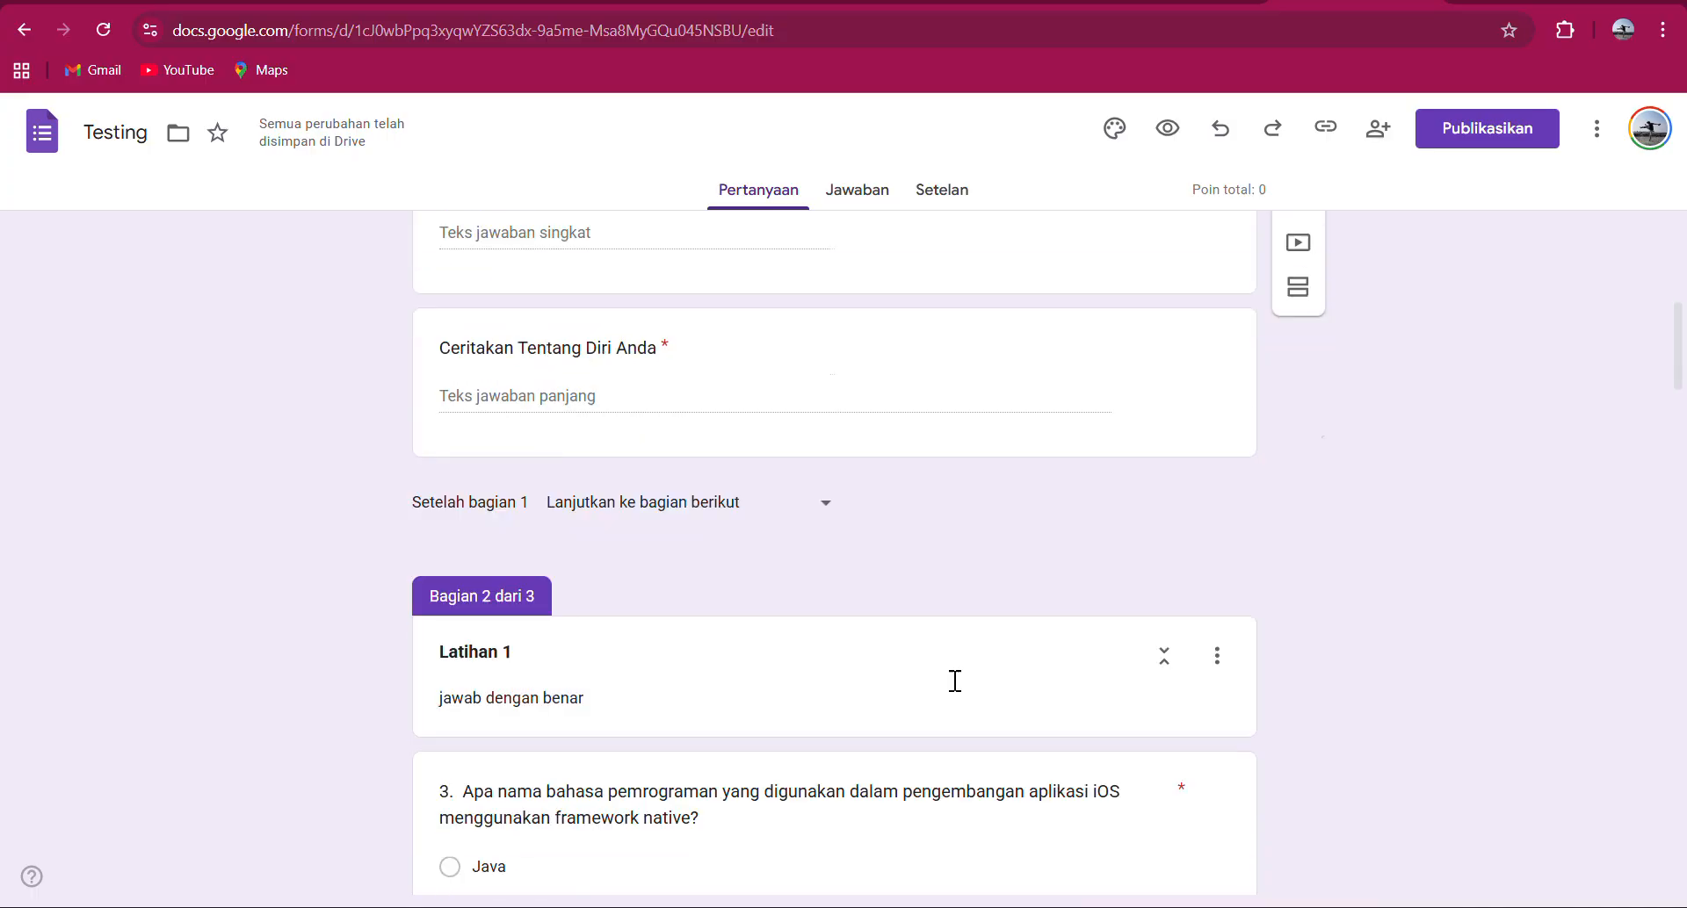
pyautogui.scroll(4, 955, 681)
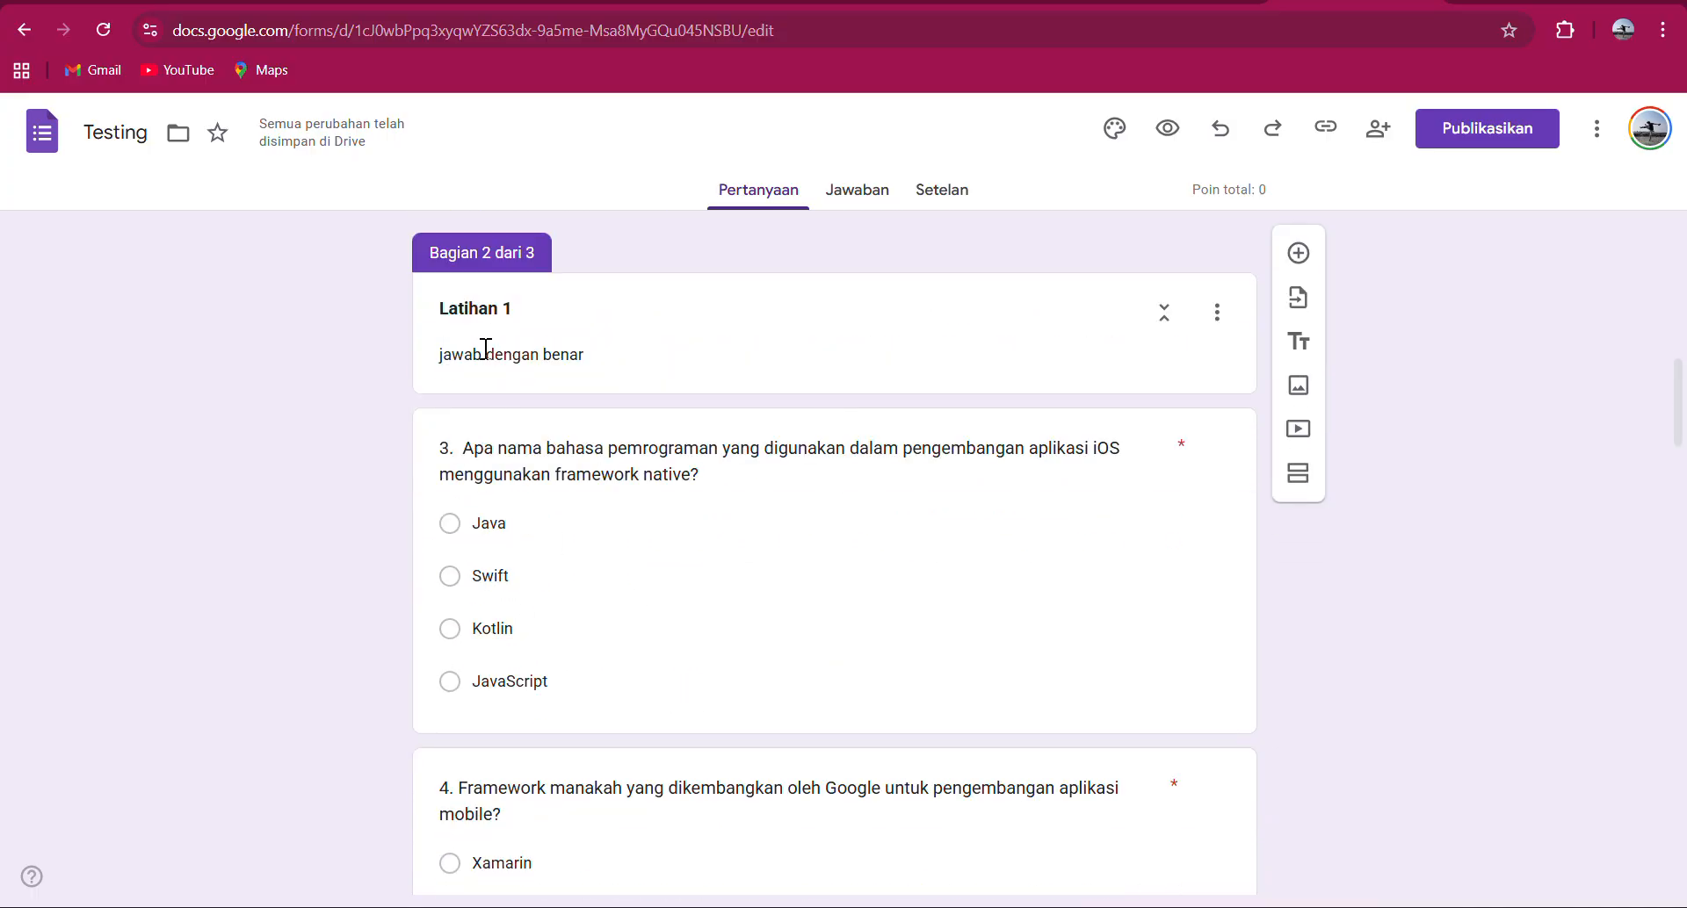
# Open question 3 on the iOS programming language and check its options, answer key and points.
pyautogui.click(992, 688)
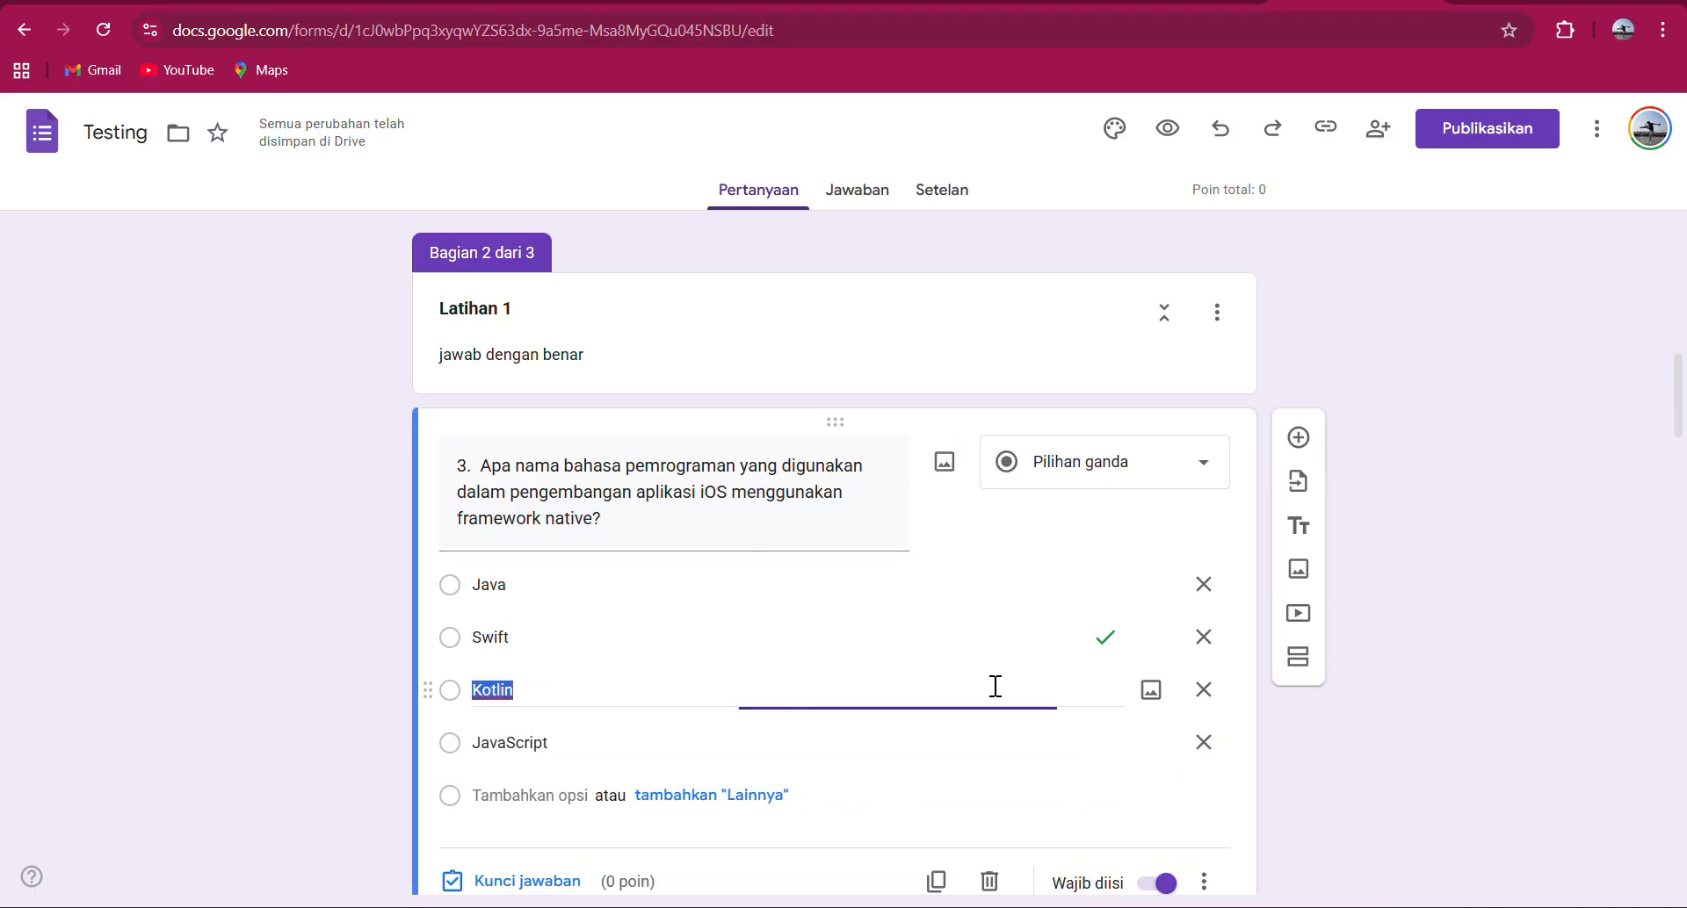
pyautogui.scroll(-2, 930, 766)
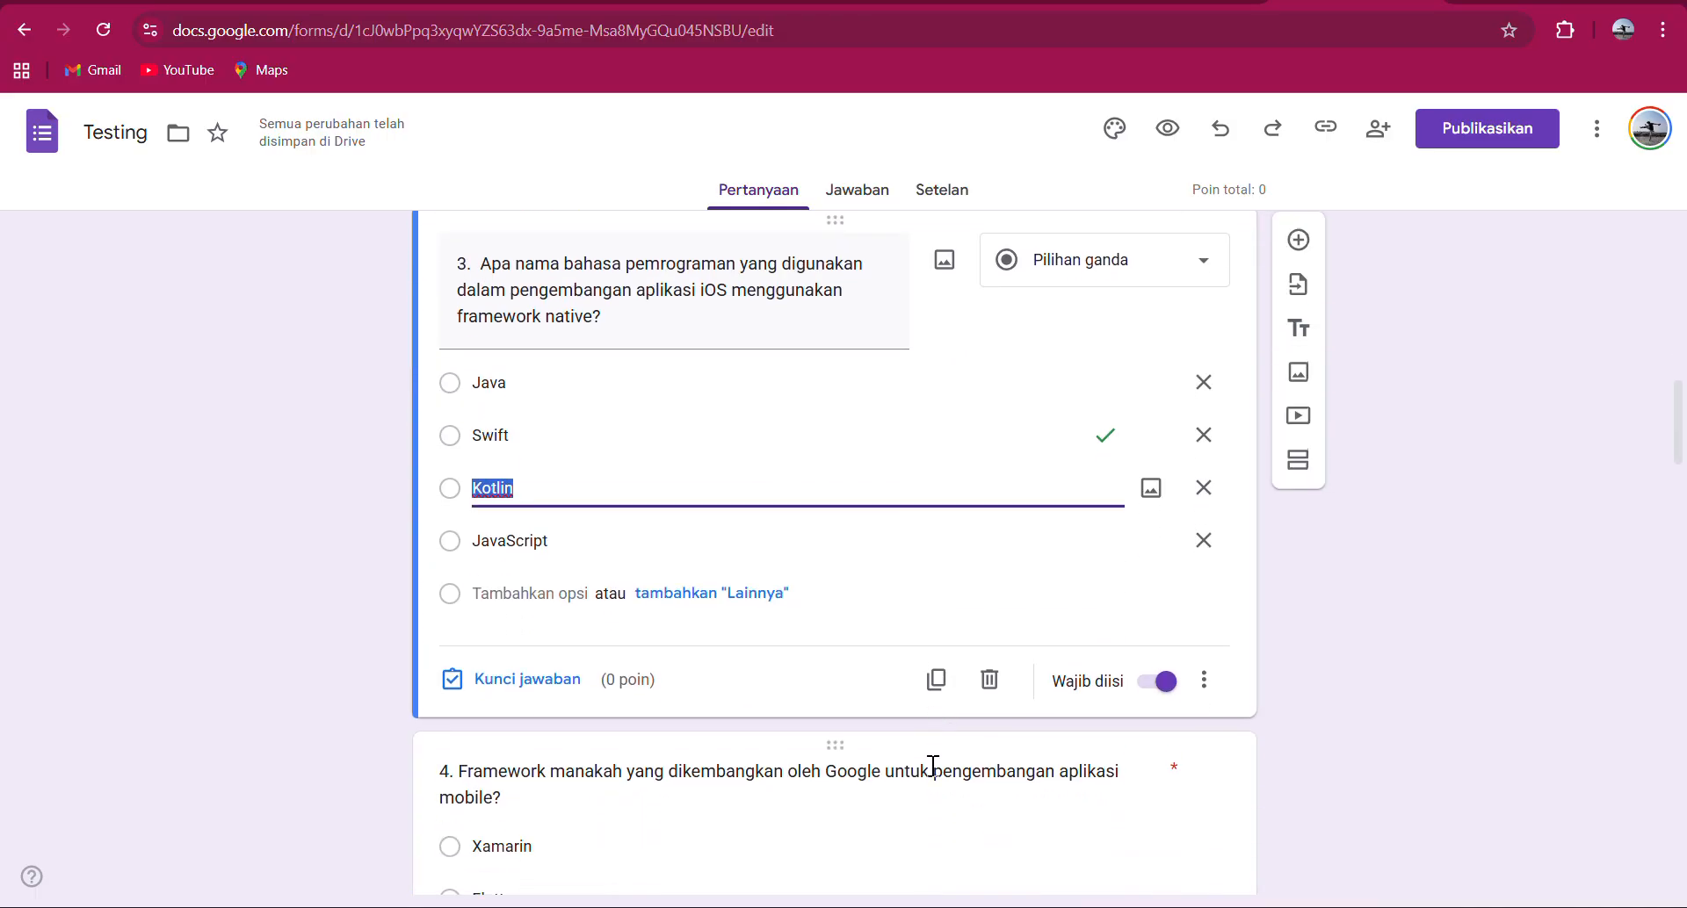
pyautogui.click(788, 680)
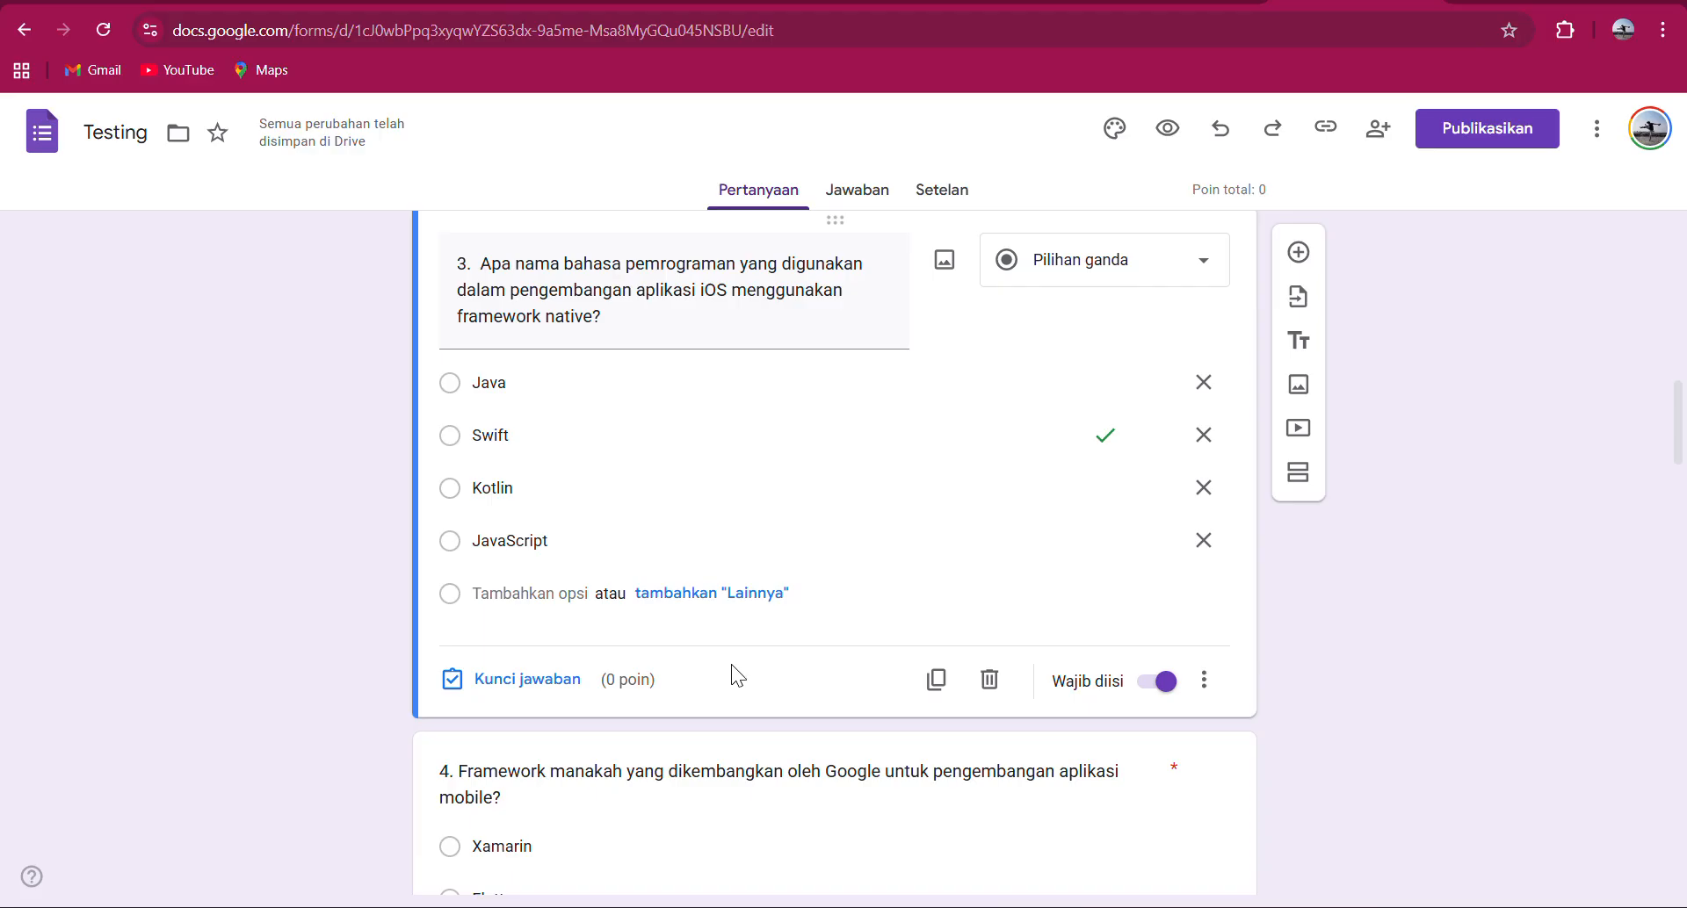
# Set Swift as the correct answer to question 3, give the question 1 point, and finish its answer key.
pyautogui.click(474, 684)
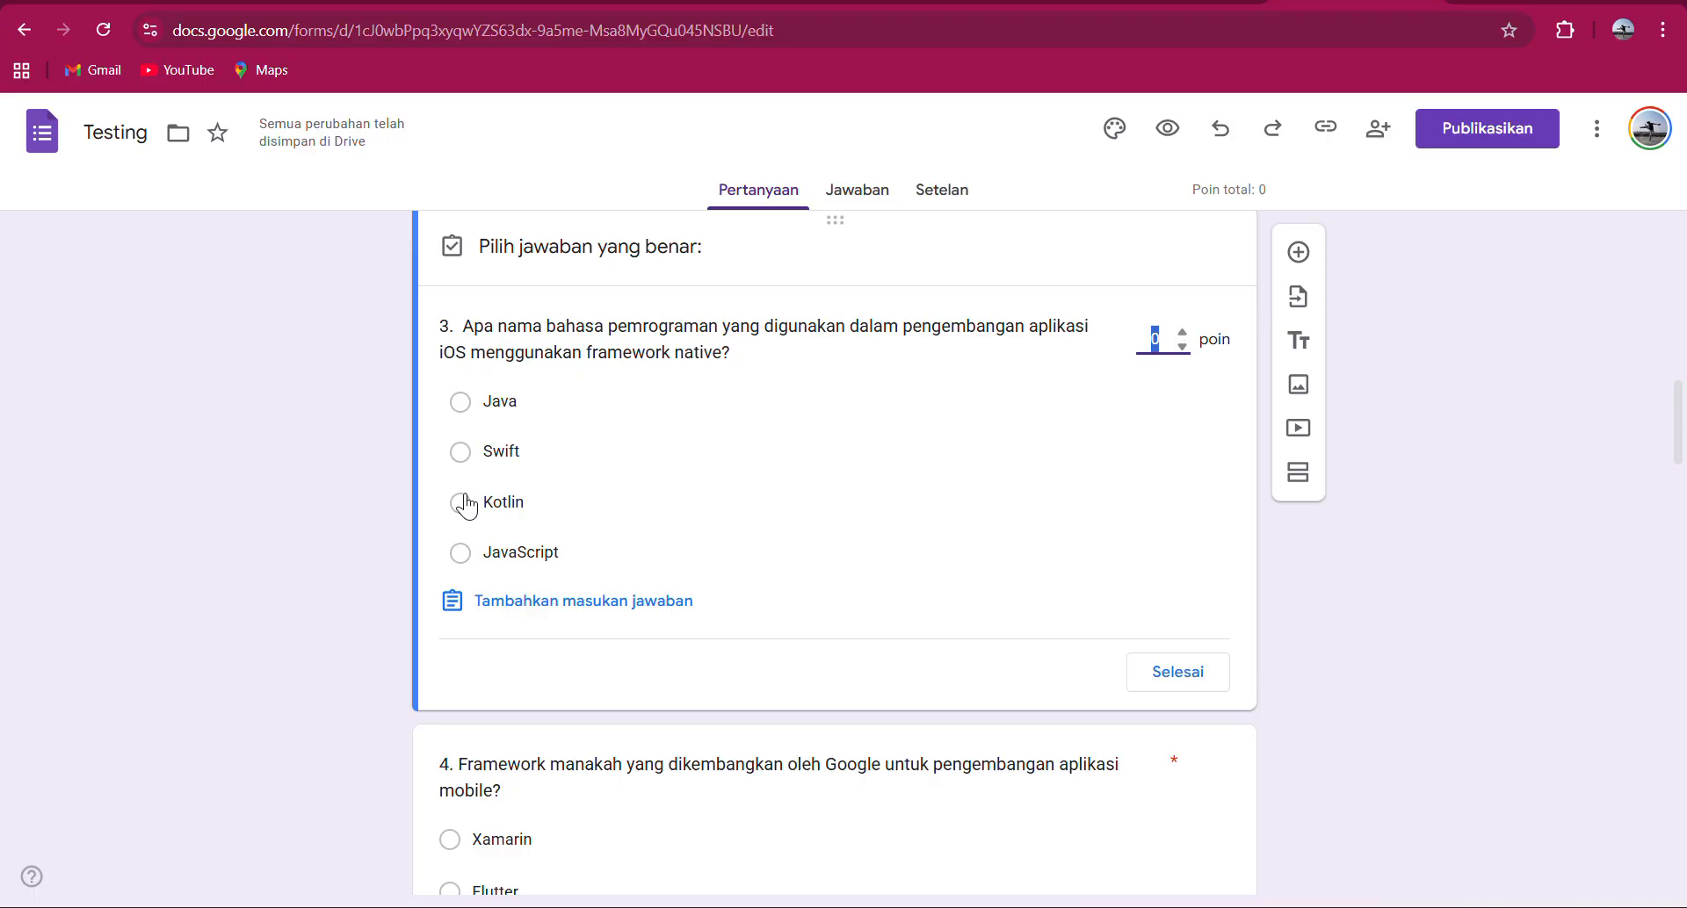
pyautogui.click(461, 453)
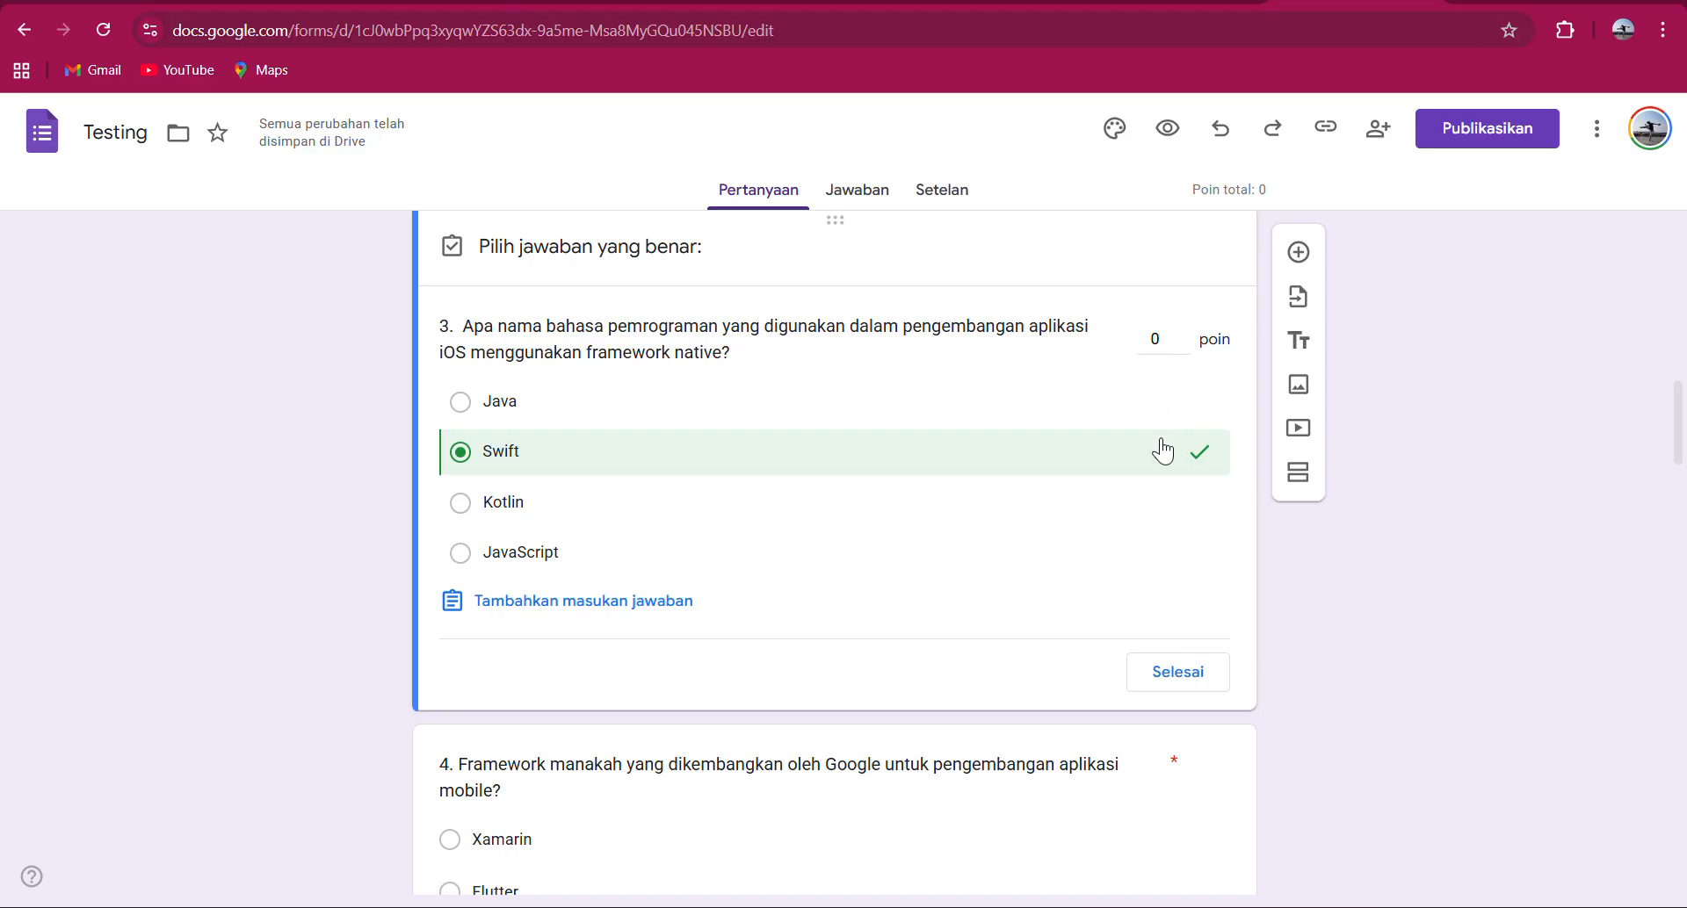
pyautogui.click(1161, 345)
pyautogui.press('BackSpace')
pyautogui.write('1')
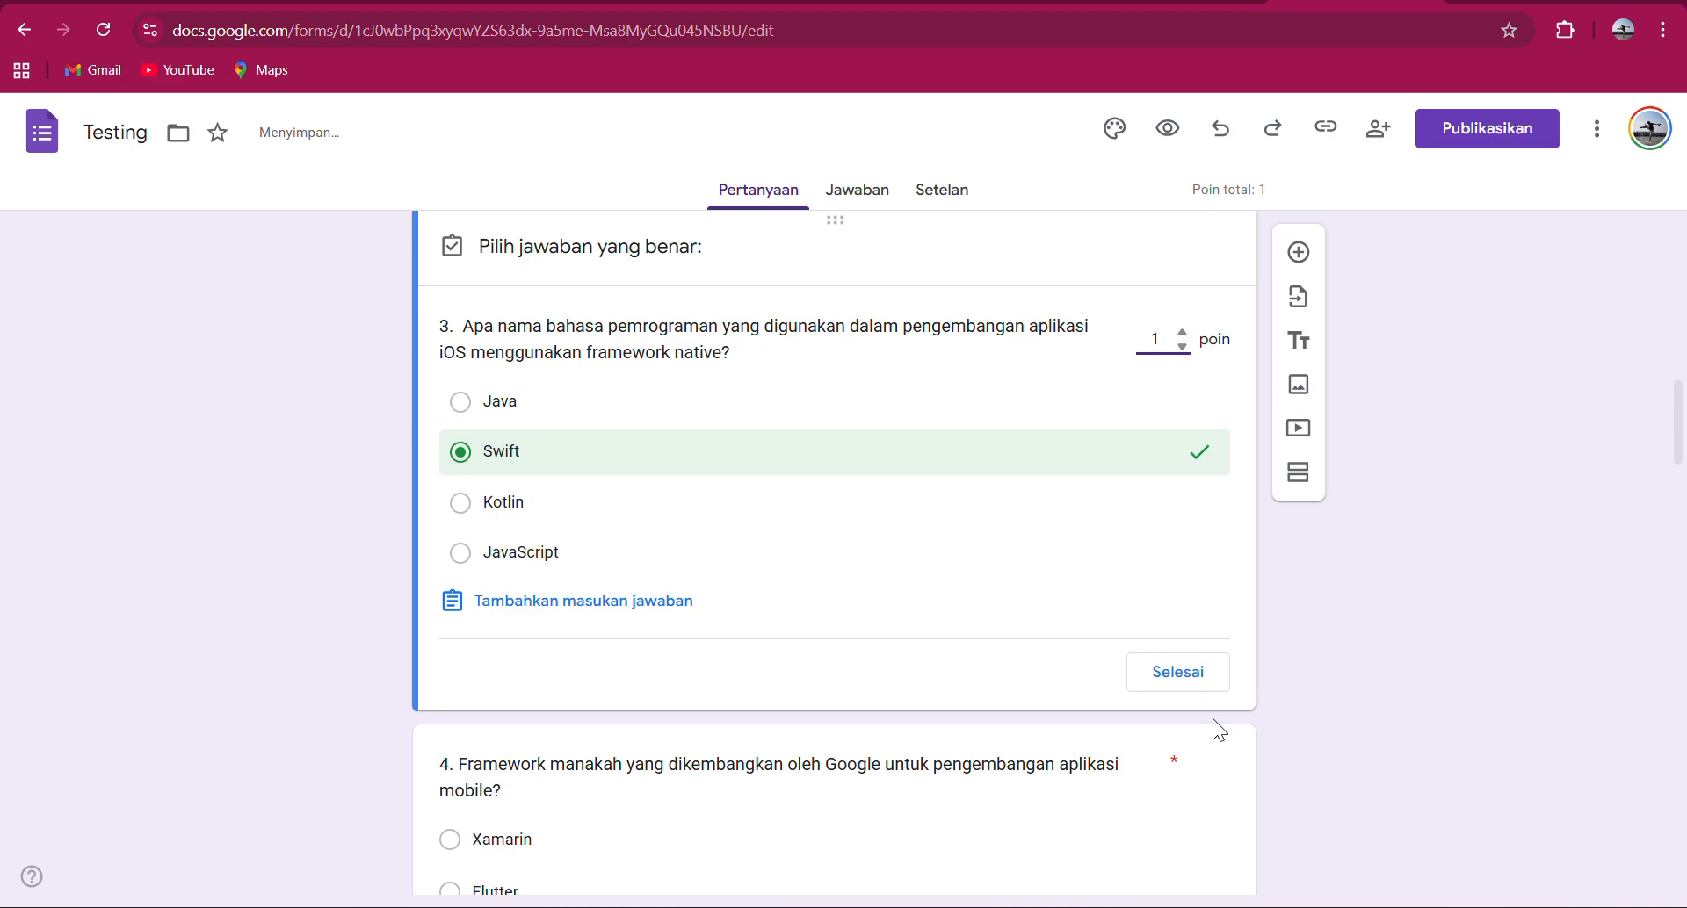
pyautogui.click(1201, 673)
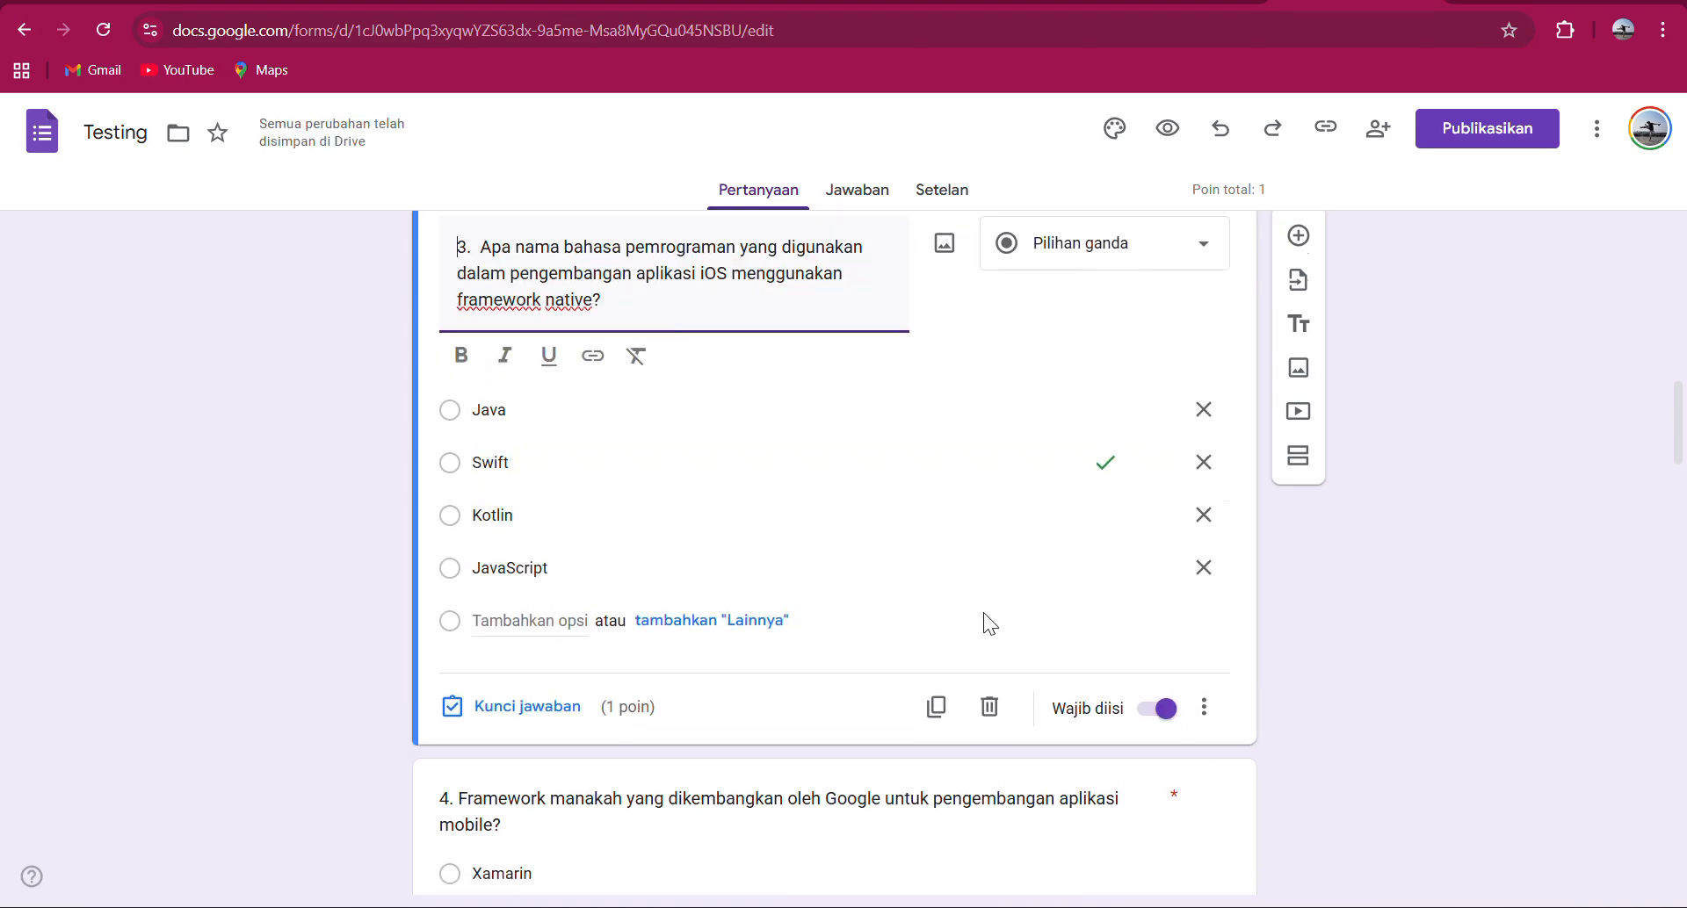
# Mark Flutter as the correct answer to question 4 and finish its answer key.
pyautogui.scroll(-3, 990, 624)
pyautogui.click(780, 730)
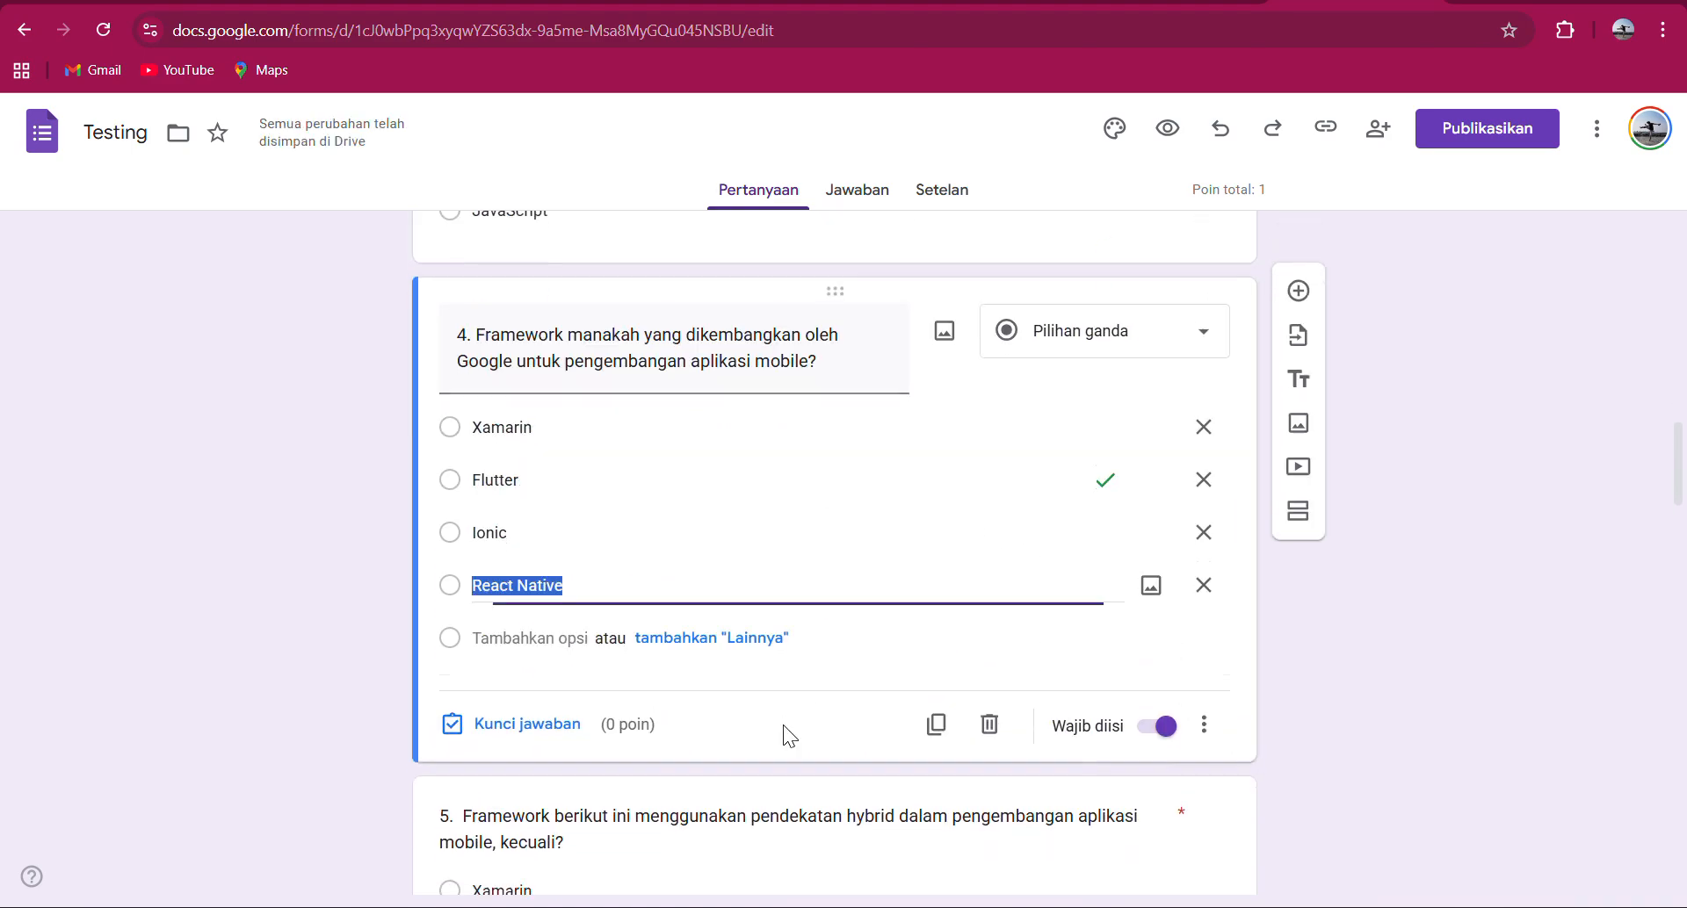
pyautogui.click(521, 690)
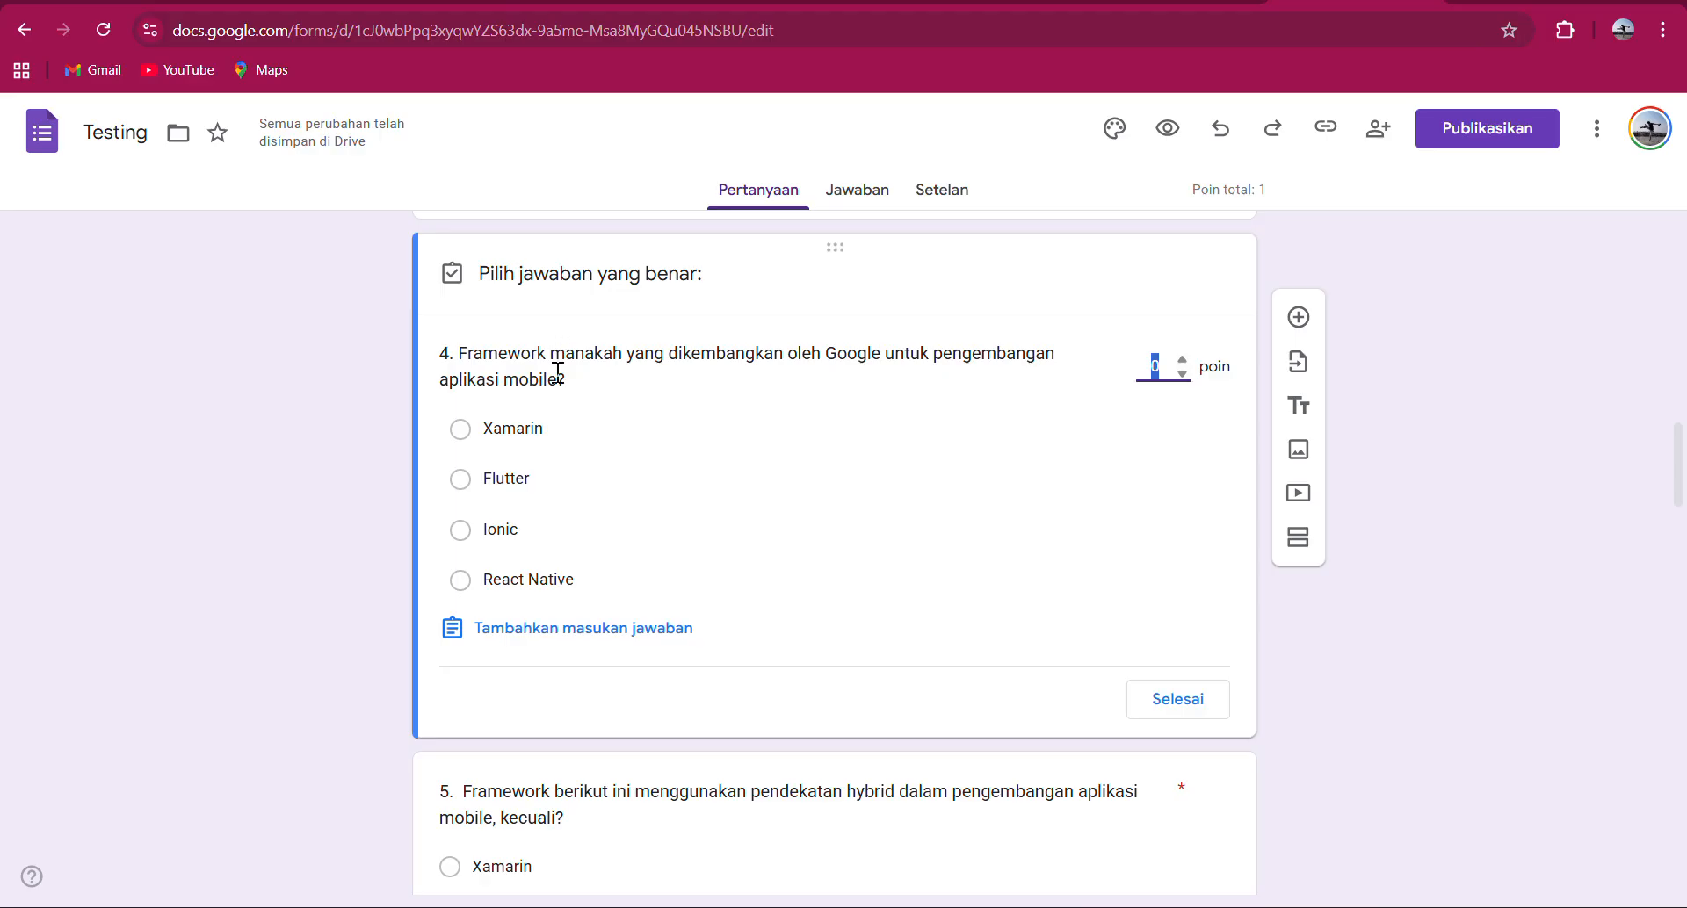
pyautogui.click(509, 499)
pyautogui.click(510, 499)
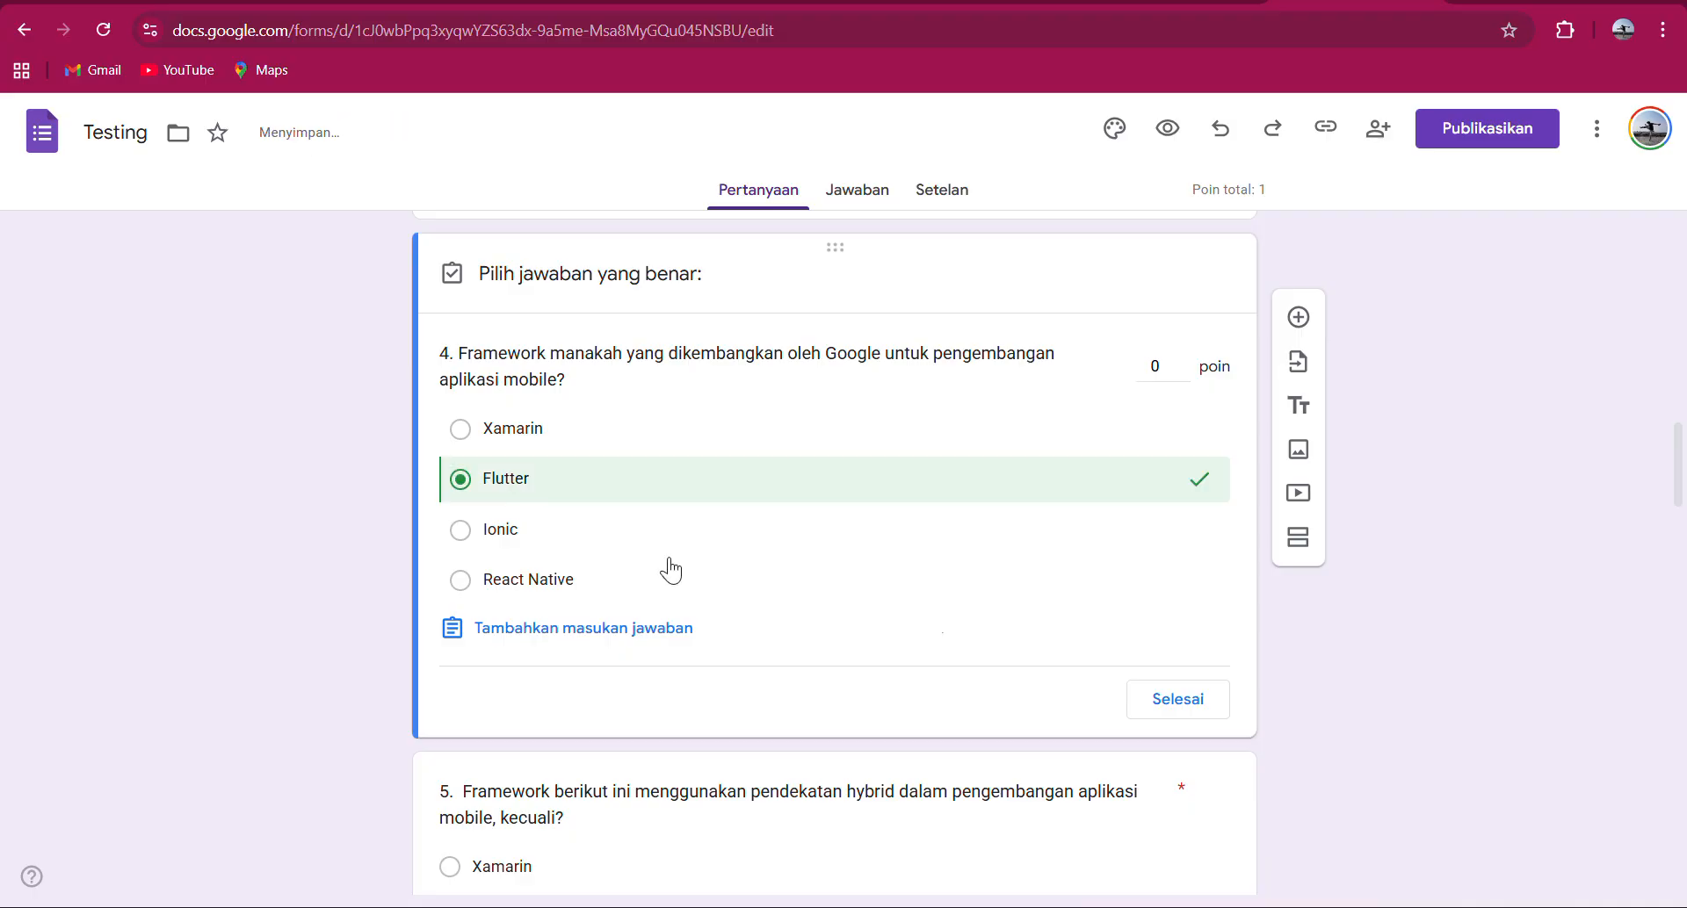
pyautogui.click(1201, 700)
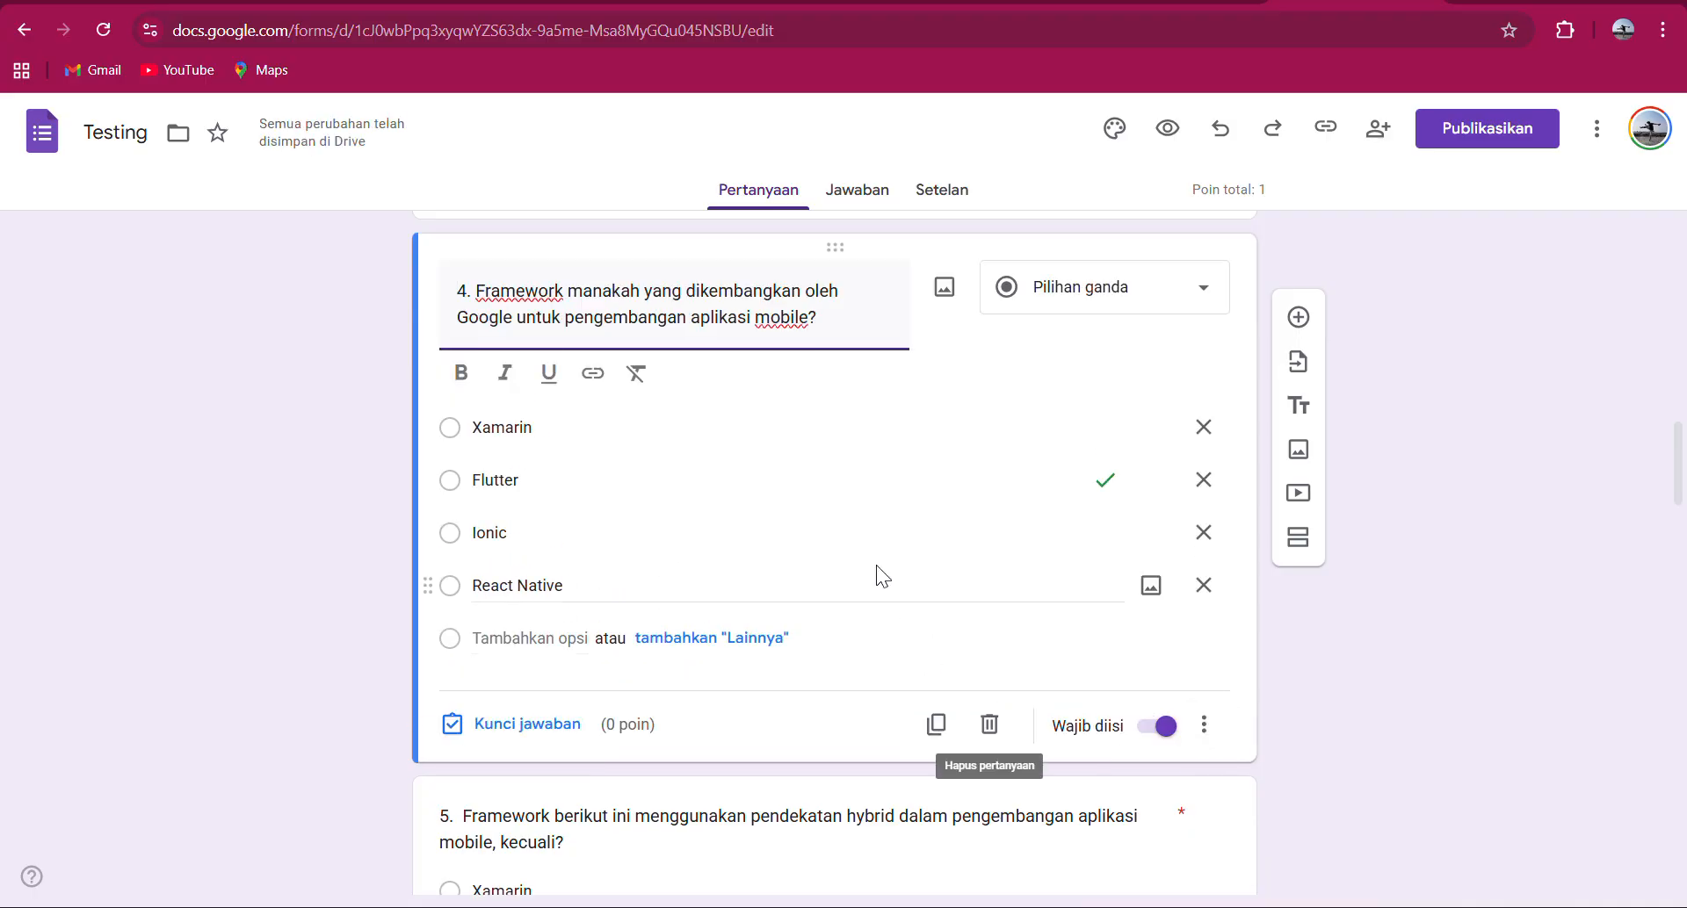
# Look over question 5 and the start of section 3, and open the form's quiz settings at the score release options.
pyautogui.scroll(-4, 877, 567)
pyautogui.scroll(-4, 877, 566)
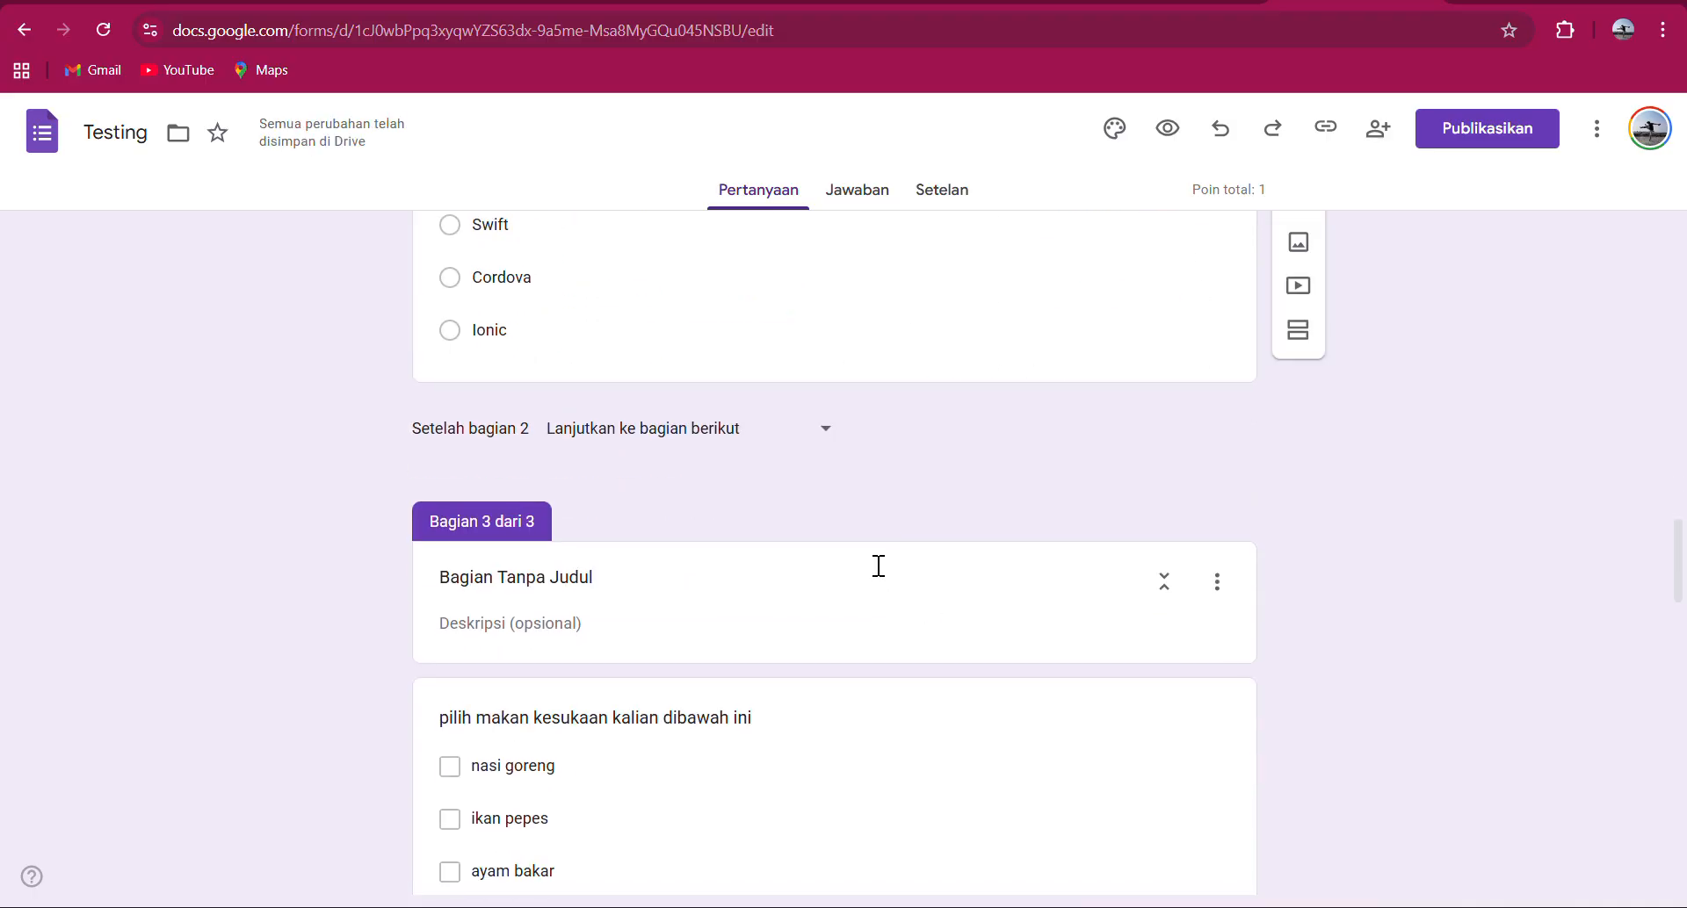
pyautogui.scroll(3, 877, 566)
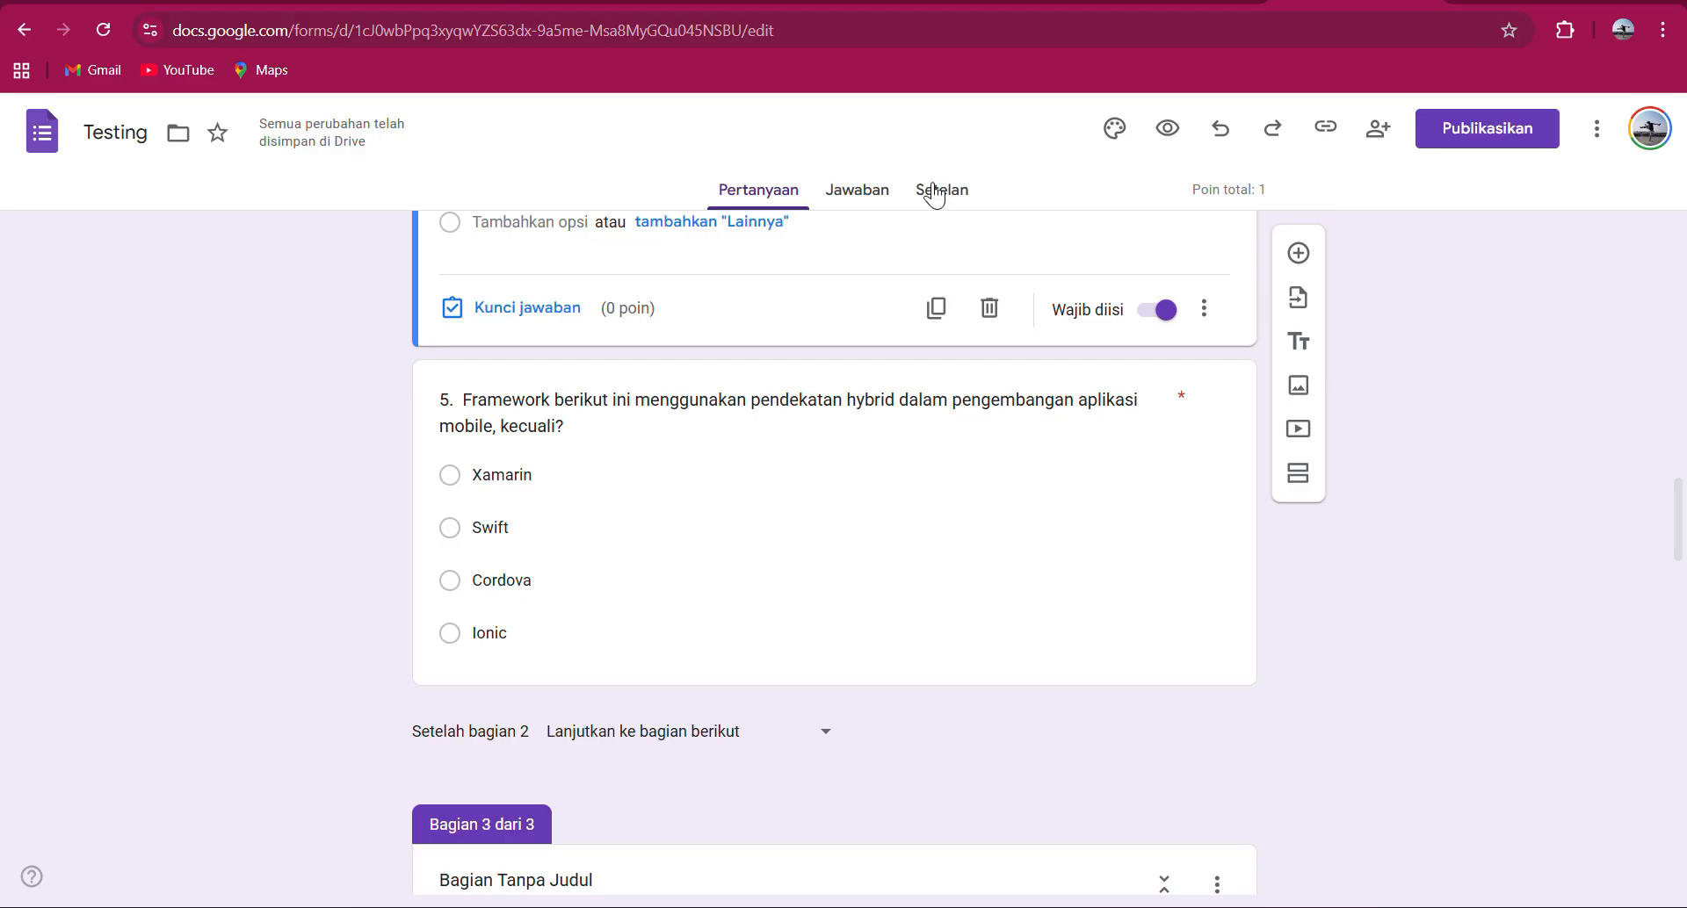
pyautogui.click(950, 212)
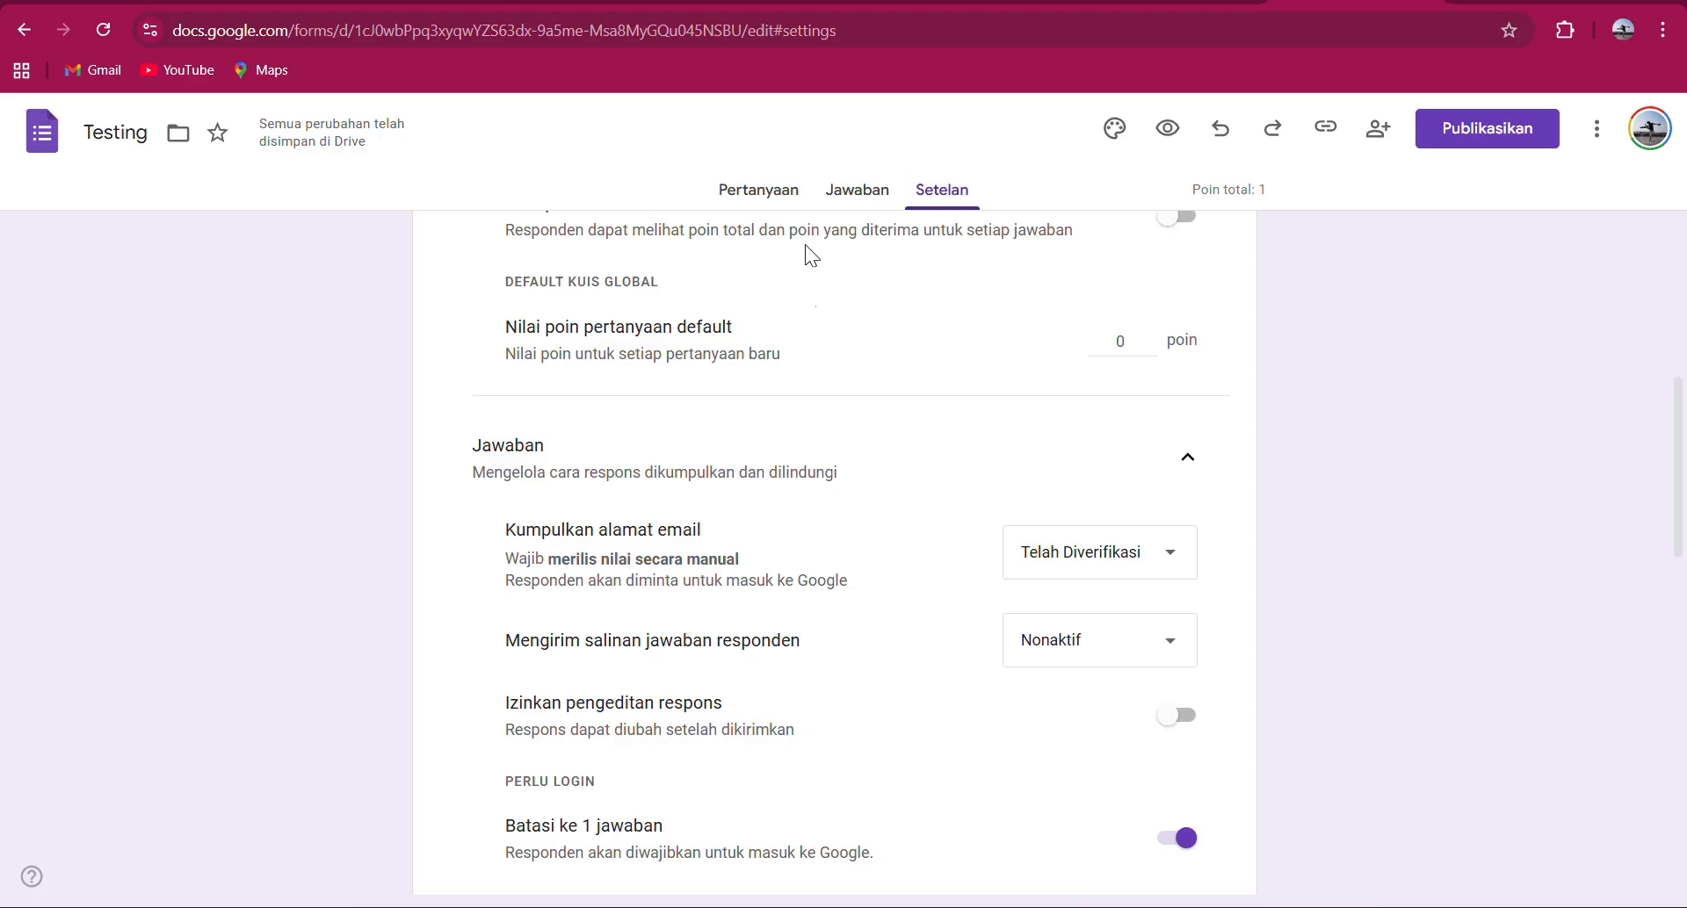
pyautogui.scroll(7, 799, 291)
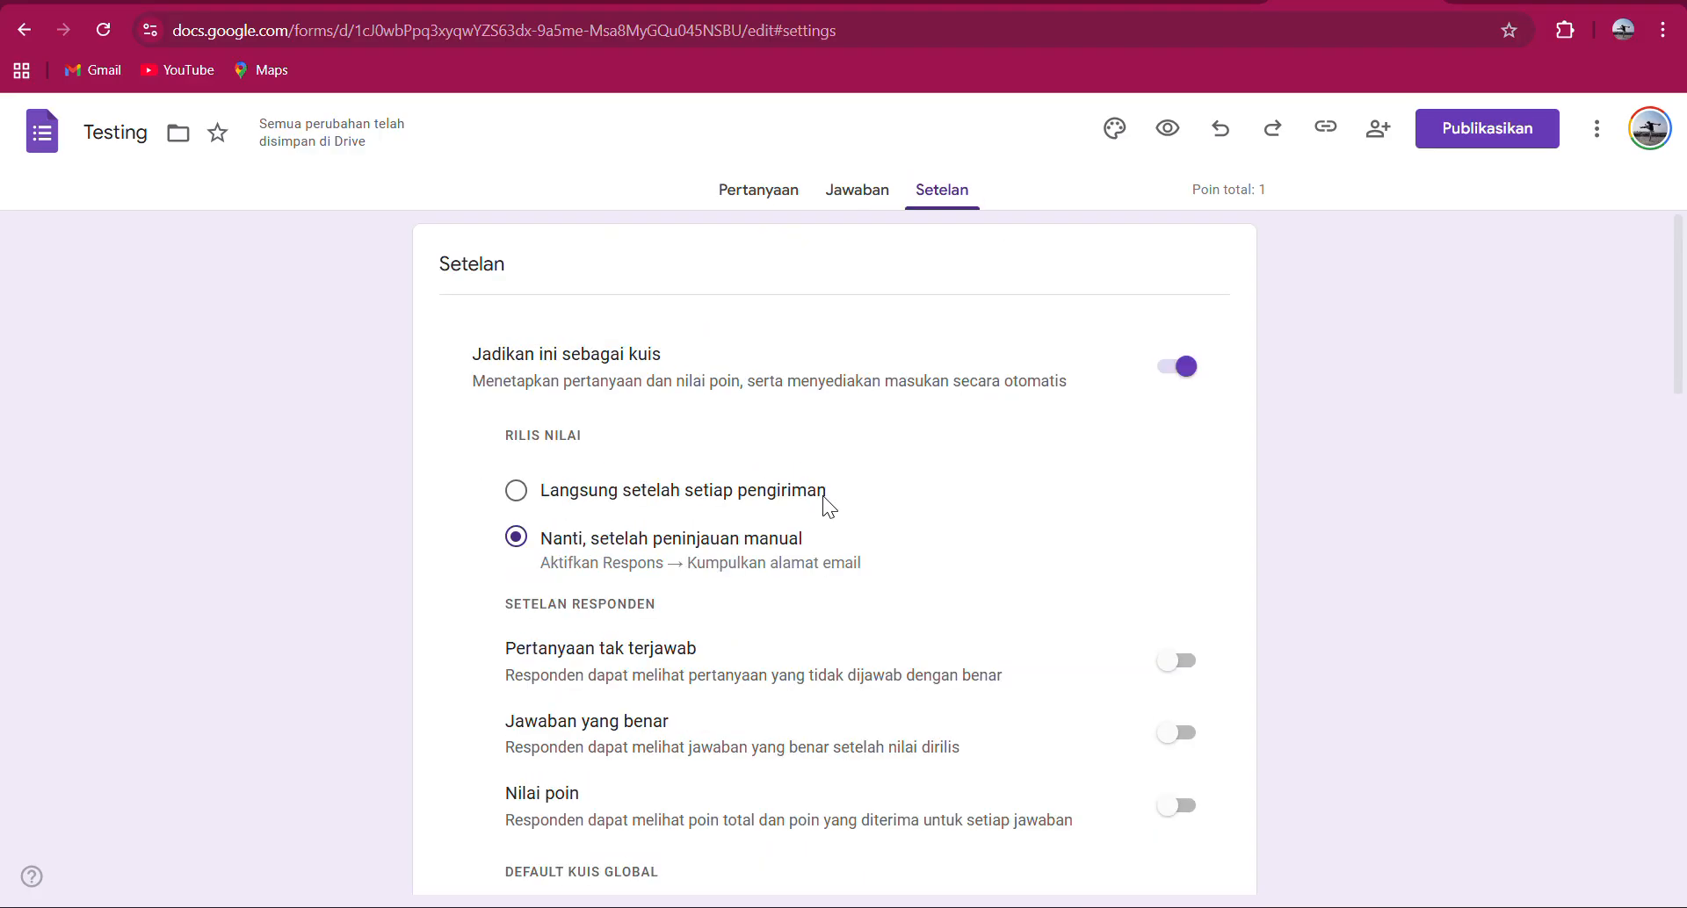